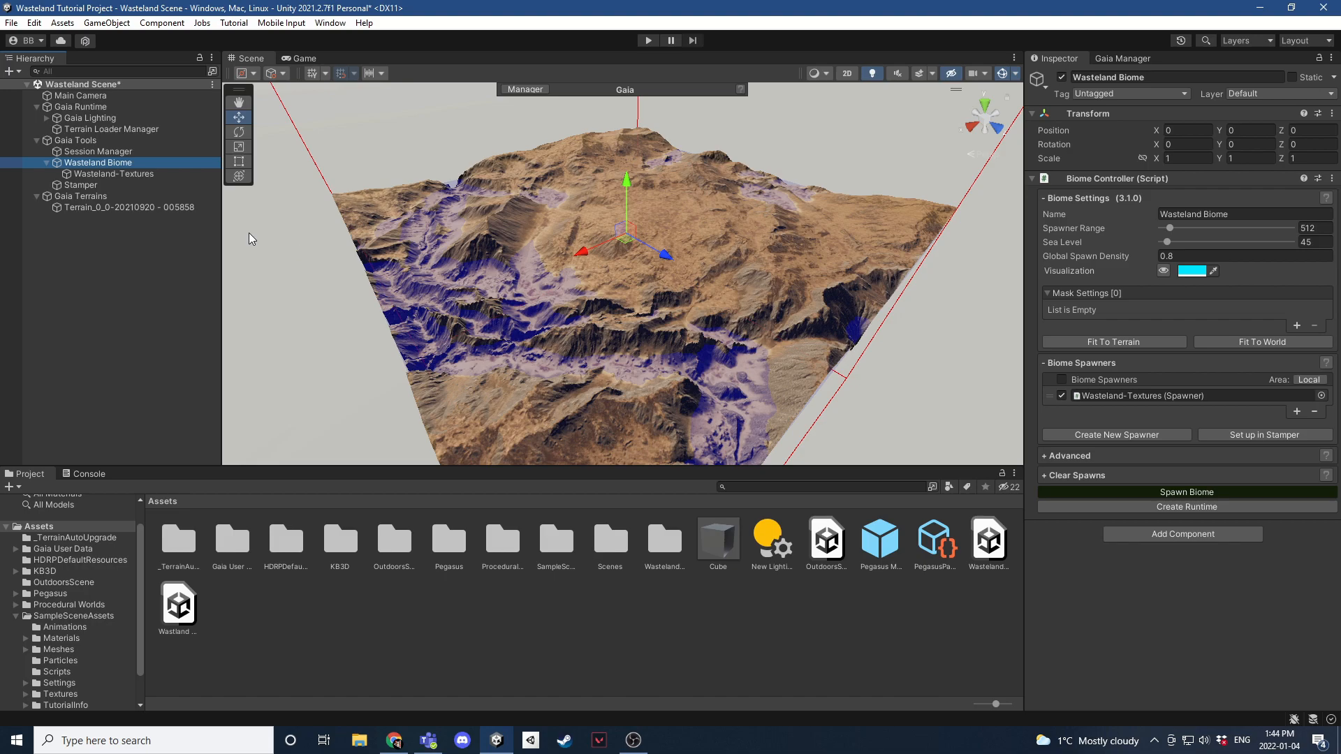
Create a new spawner in the Wasteland Biome and enter Wasteland-Cube Spawner as its name.
left_click(1120, 433)
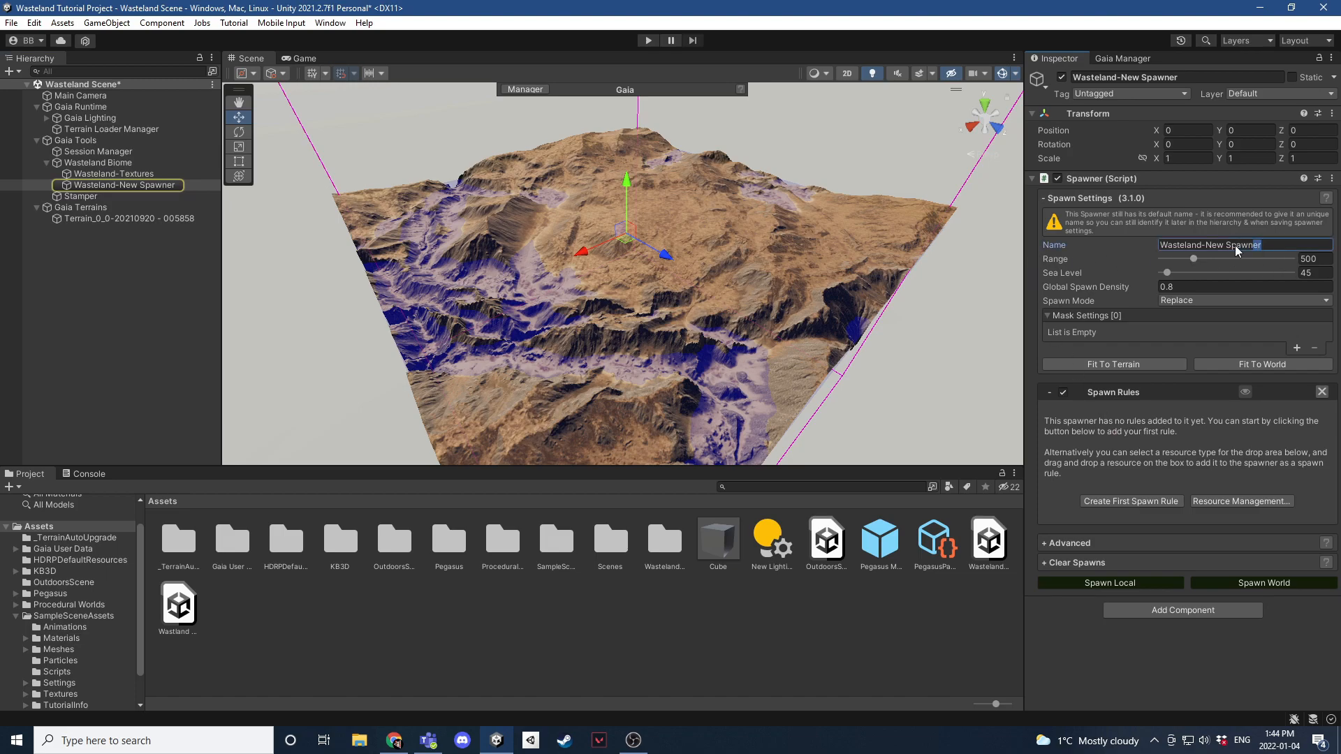
type("Cube Spawn")
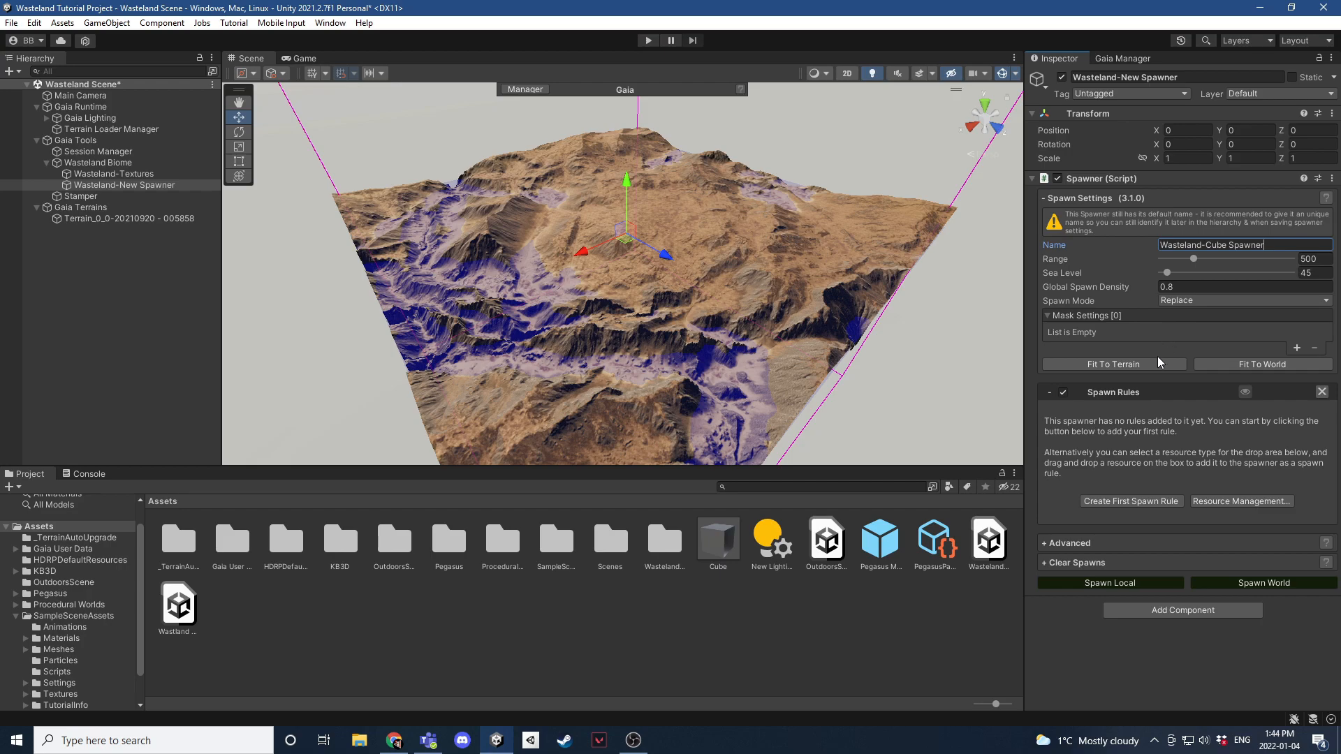
Create the spawner's first spawn rule and set its resource type to Game Object.
left_click(1103, 497)
scroll(1162, 459, "down", 3)
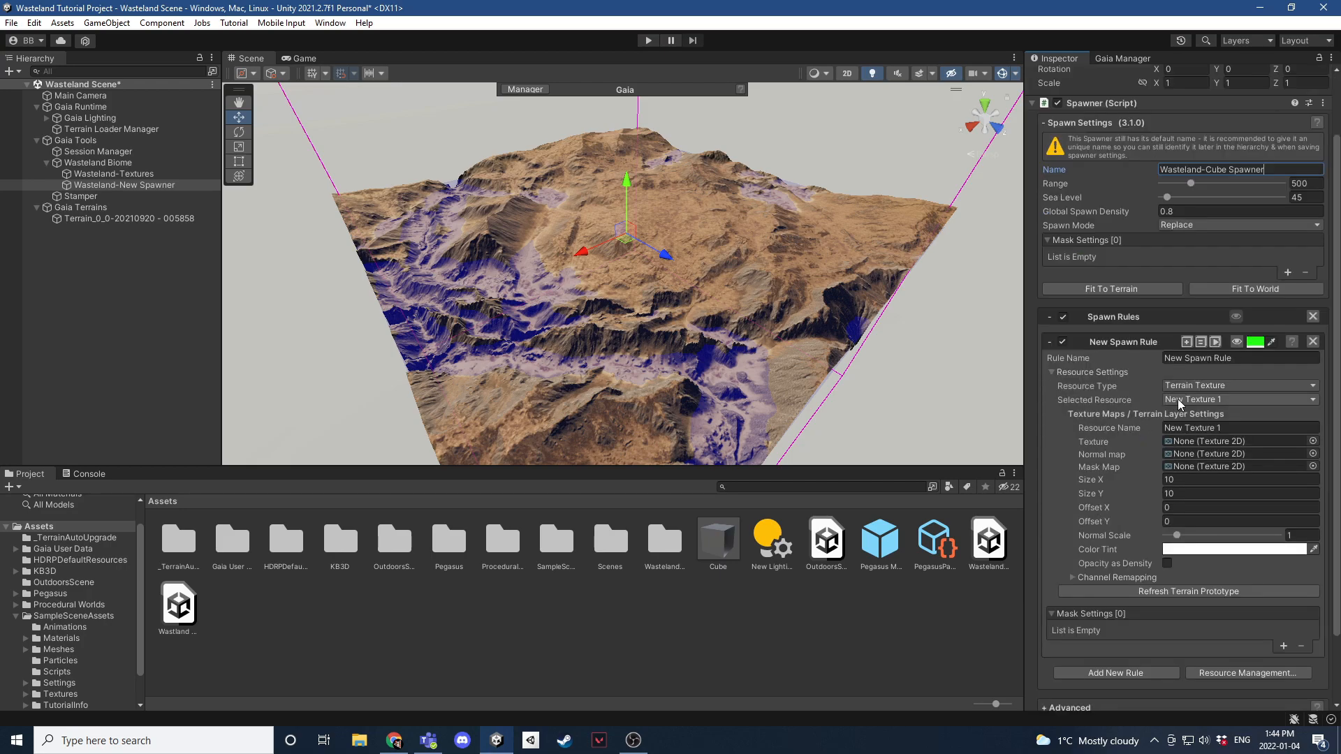
left_click(1187, 385)
left_click(1183, 445)
scroll(1138, 382, "down", 3)
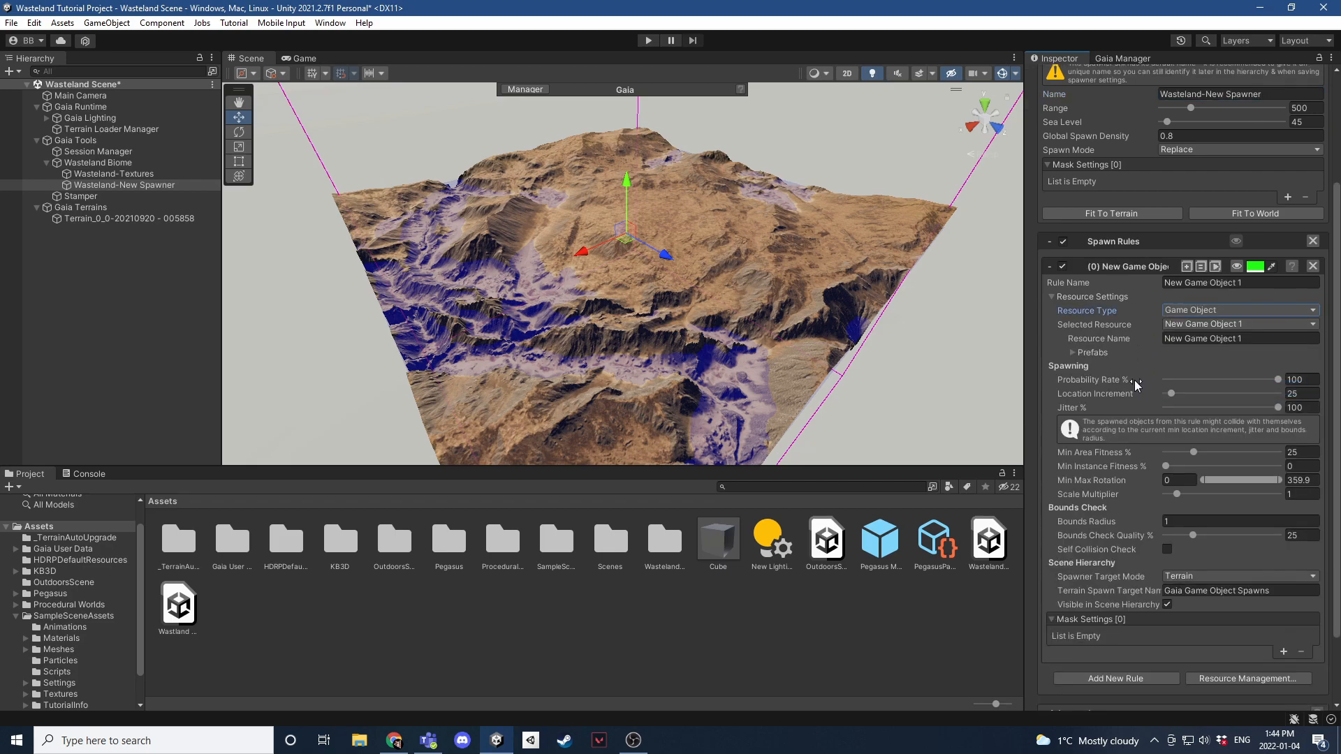
Assign the Cube prefab as the desktop prefab of the rule's new instance.
left_click(1077, 353)
left_click(1105, 367)
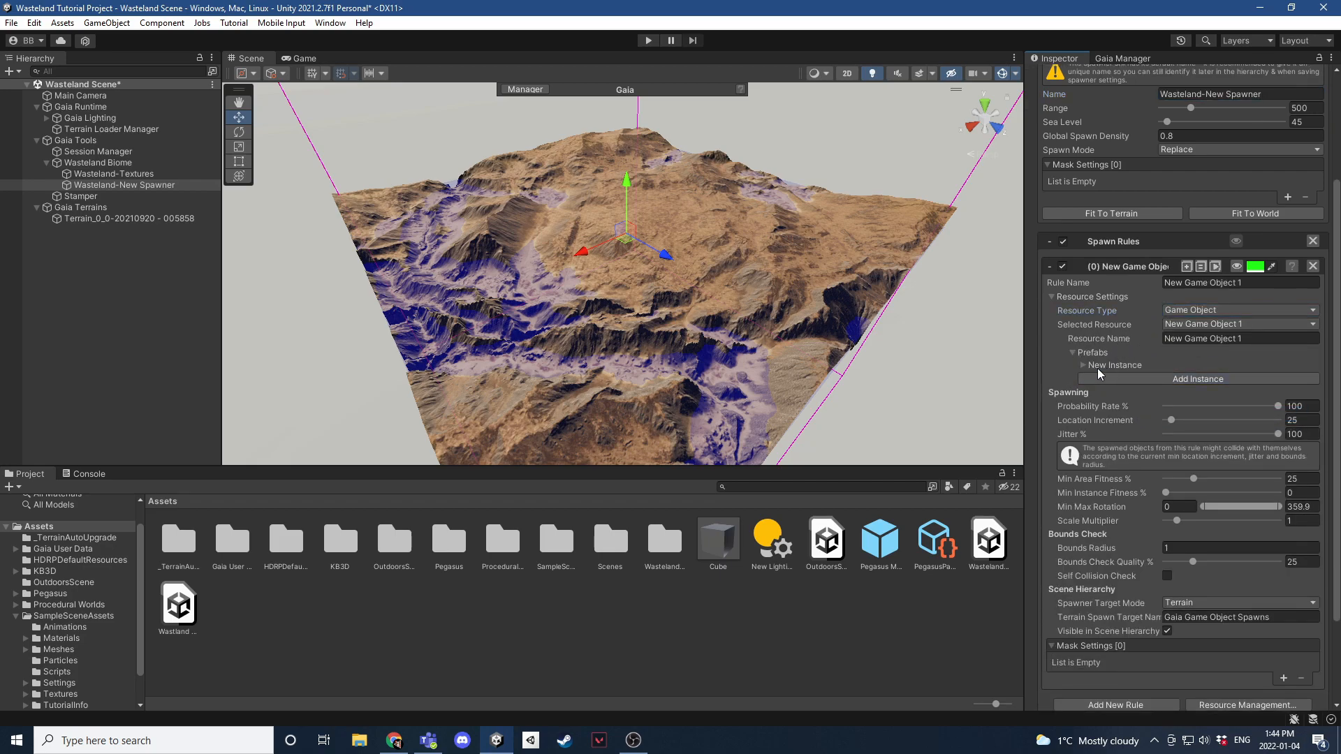
left_click(1082, 364)
scroll(1079, 364, "down", 3)
left_click_drag(1075, 341, 1191, 330)
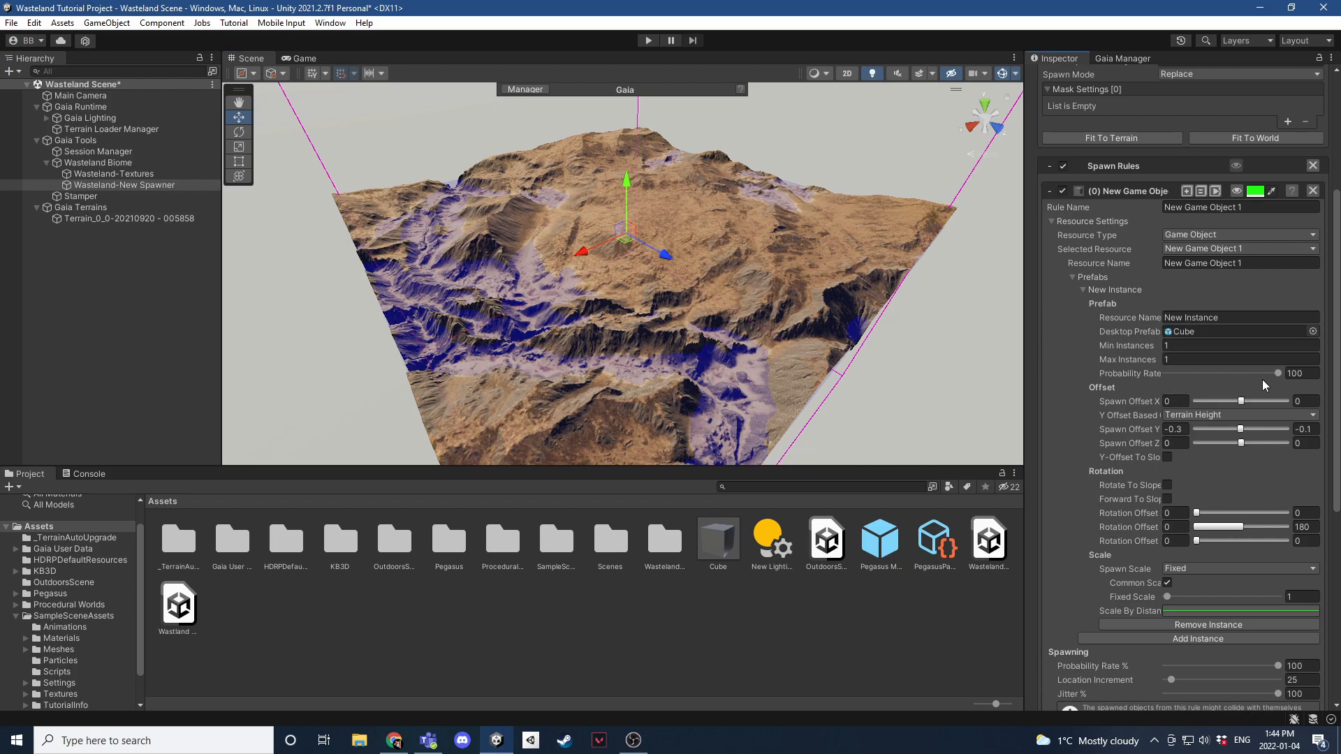
Set the cube instance's Spawn Offset Y to -0.1 and 0, its maximum Y rotation offset to 0 and its Fixed Scale to 40.
left_click(1182, 429)
left_click(1300, 428)
left_click(1300, 527)
type("0")
left_click(1303, 595)
type("40")
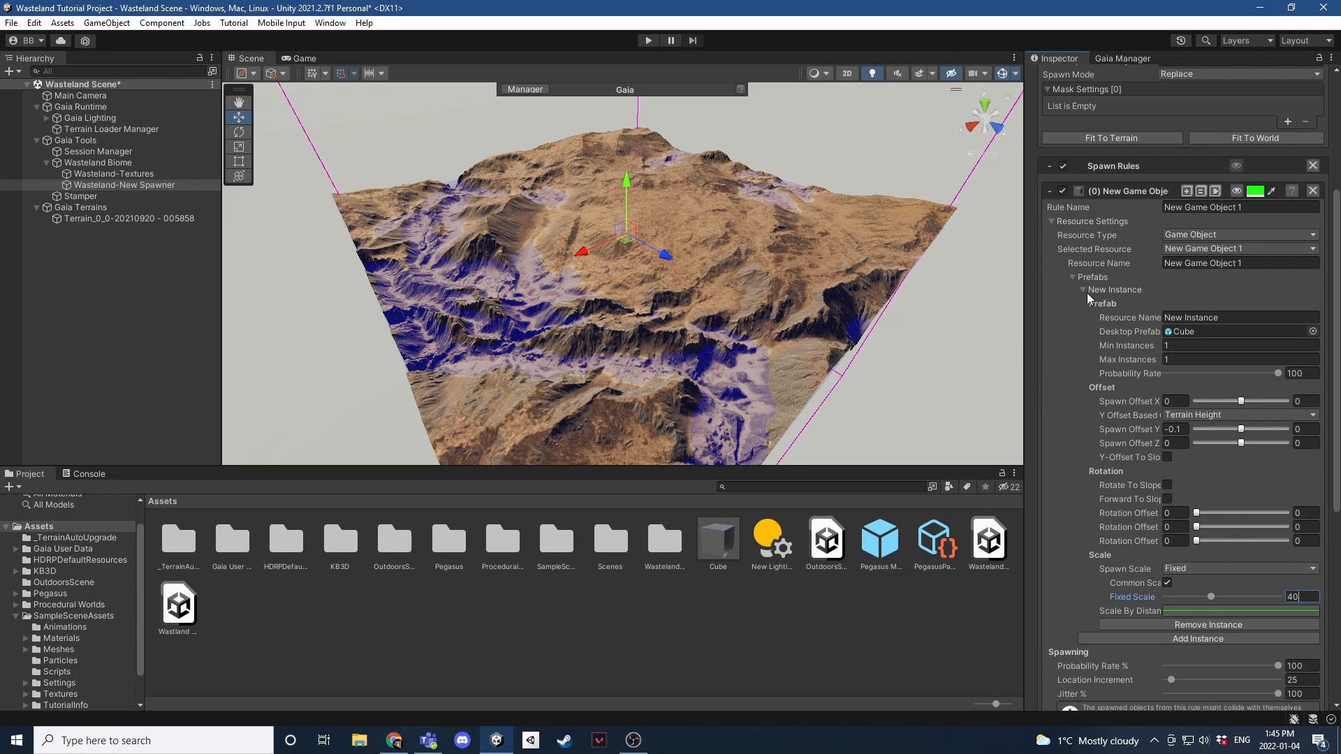
Collapse the resource settings and set the rule's Jitter to 0 and maximum rotation to 0.
left_click(1072, 278)
left_click(1052, 220)
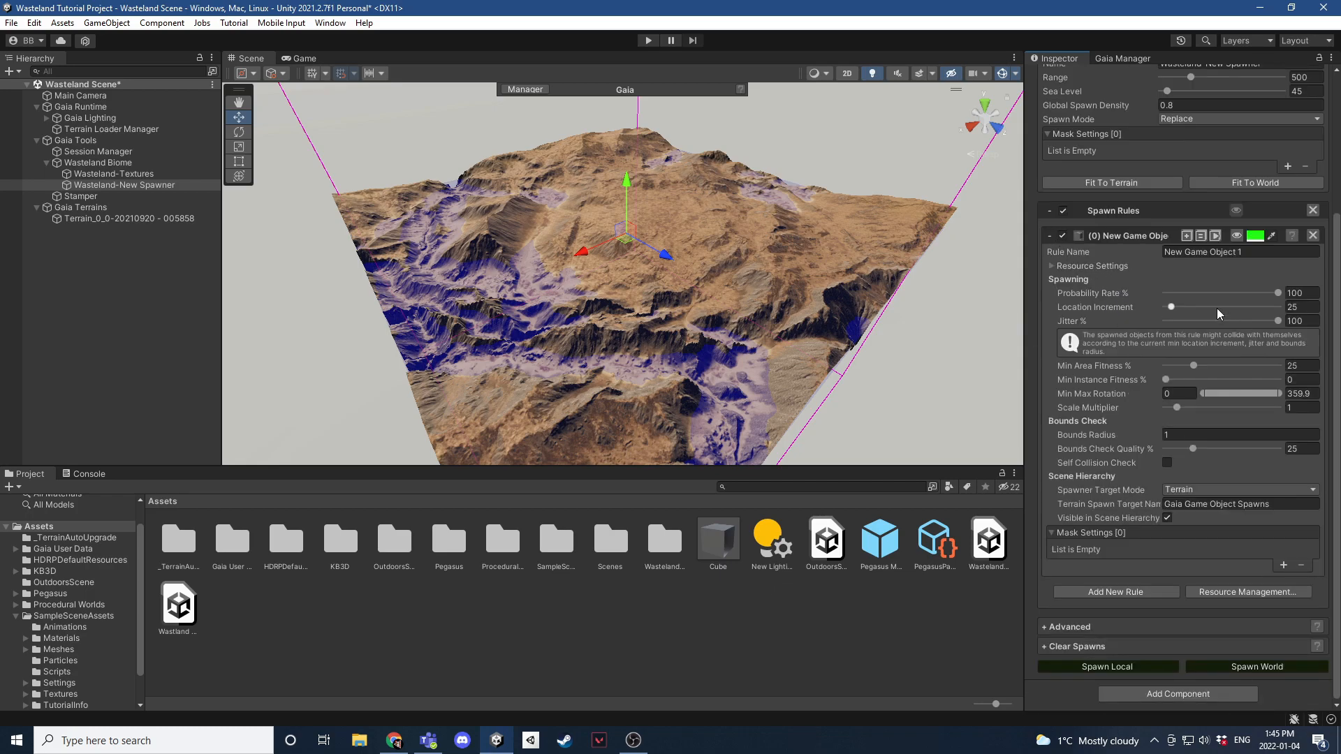
left_click_drag(1278, 321, 1116, 331)
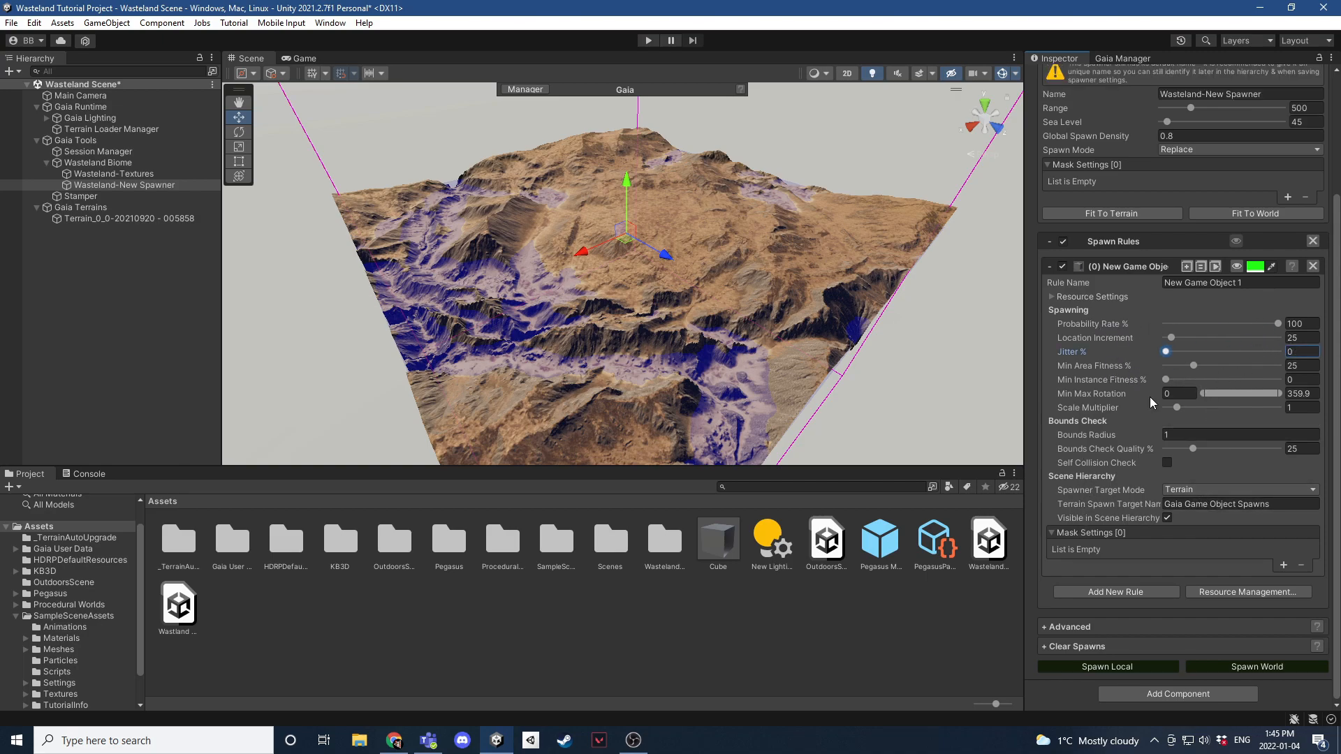
left_click(1302, 393)
type("0")
Set the spawn rule's Location Increment to 40.
left_click(1050, 296)
left_click(1305, 392)
type("40")
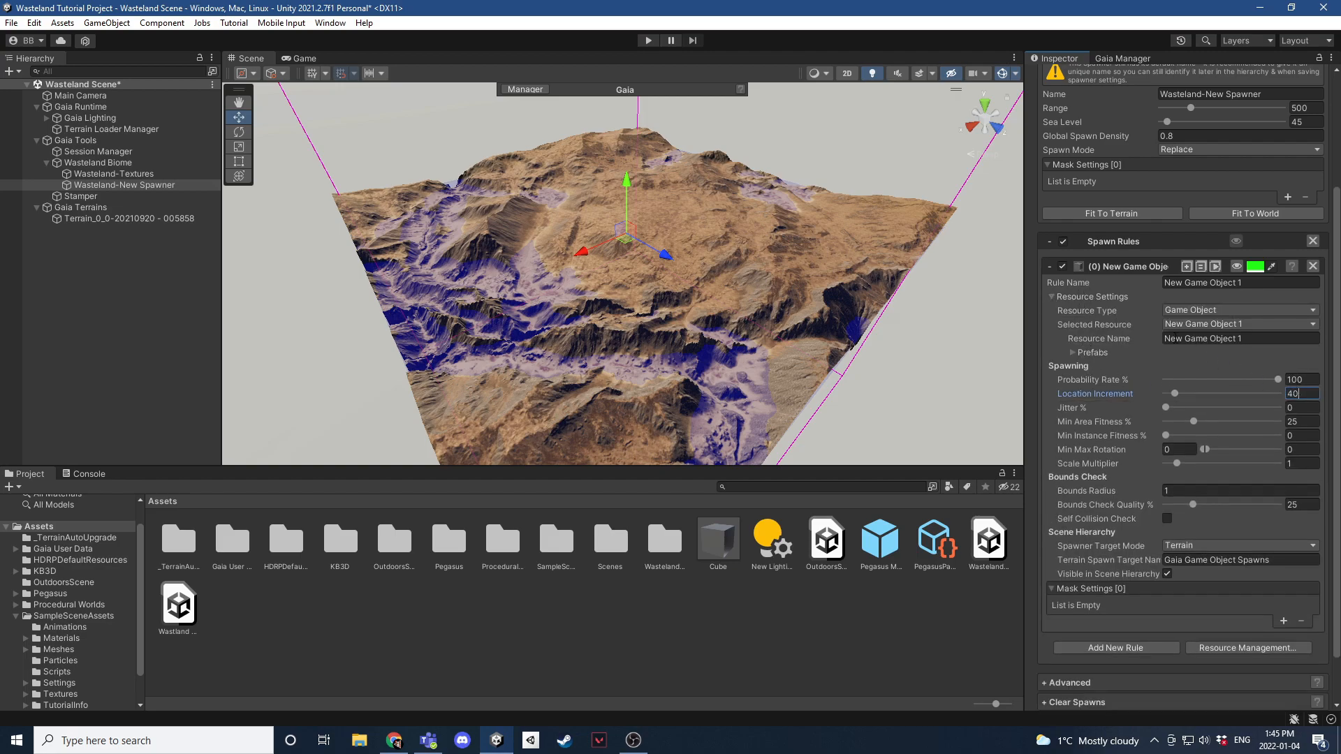
left_click(1050, 296)
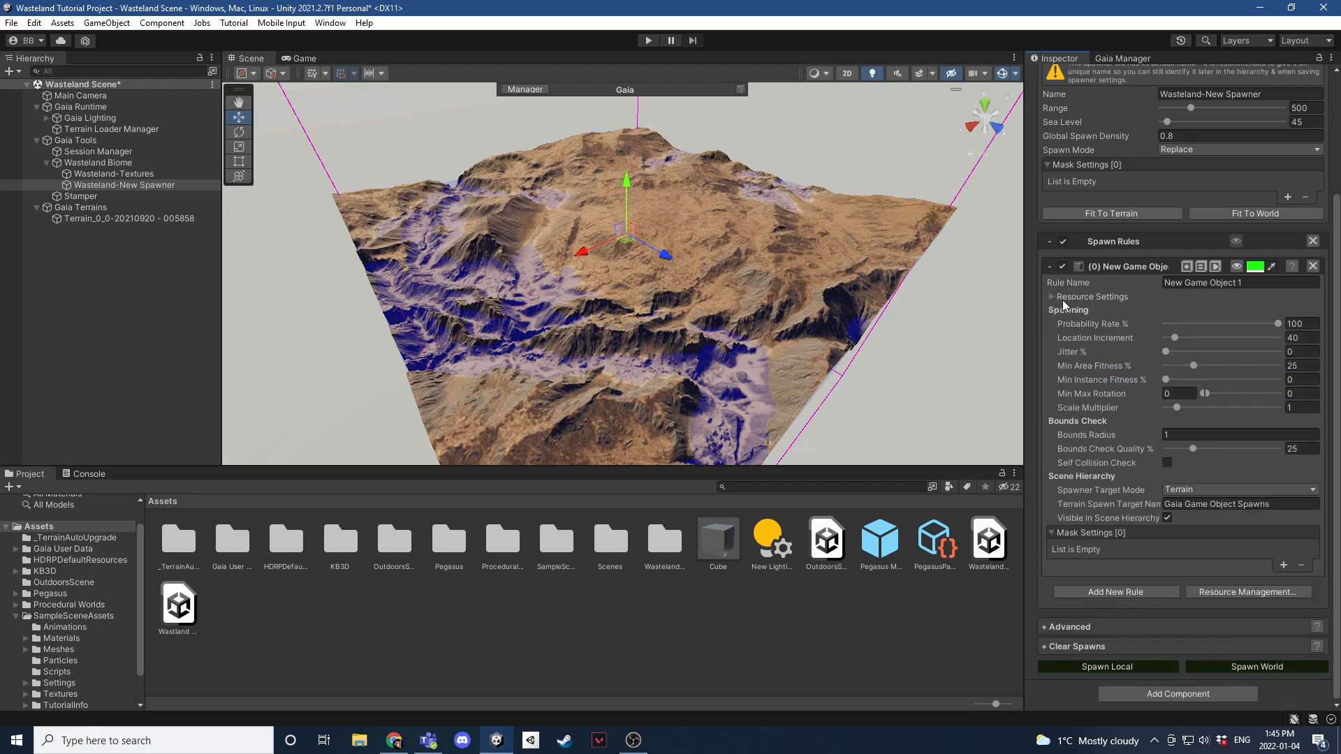
Set the spawn rule's Location Increment to 45.
right_click_drag(799, 285, 849, 300)
left_click(1309, 337)
double_click(1315, 336)
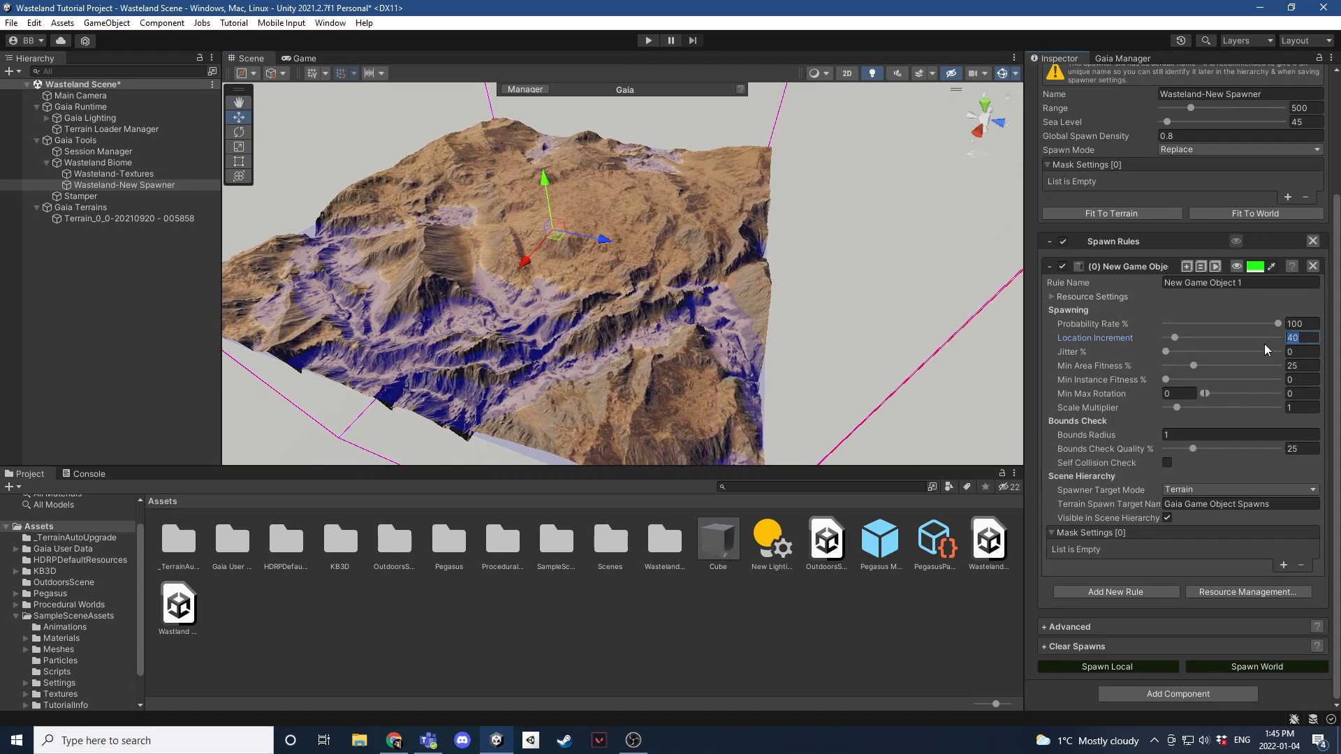
type("45")
Turn on the spawn rule's coverage preview and fit the spawner to the terrain.
left_click(1236, 267)
left_click(1112, 216)
right_click_drag(932, 274, 849, 267)
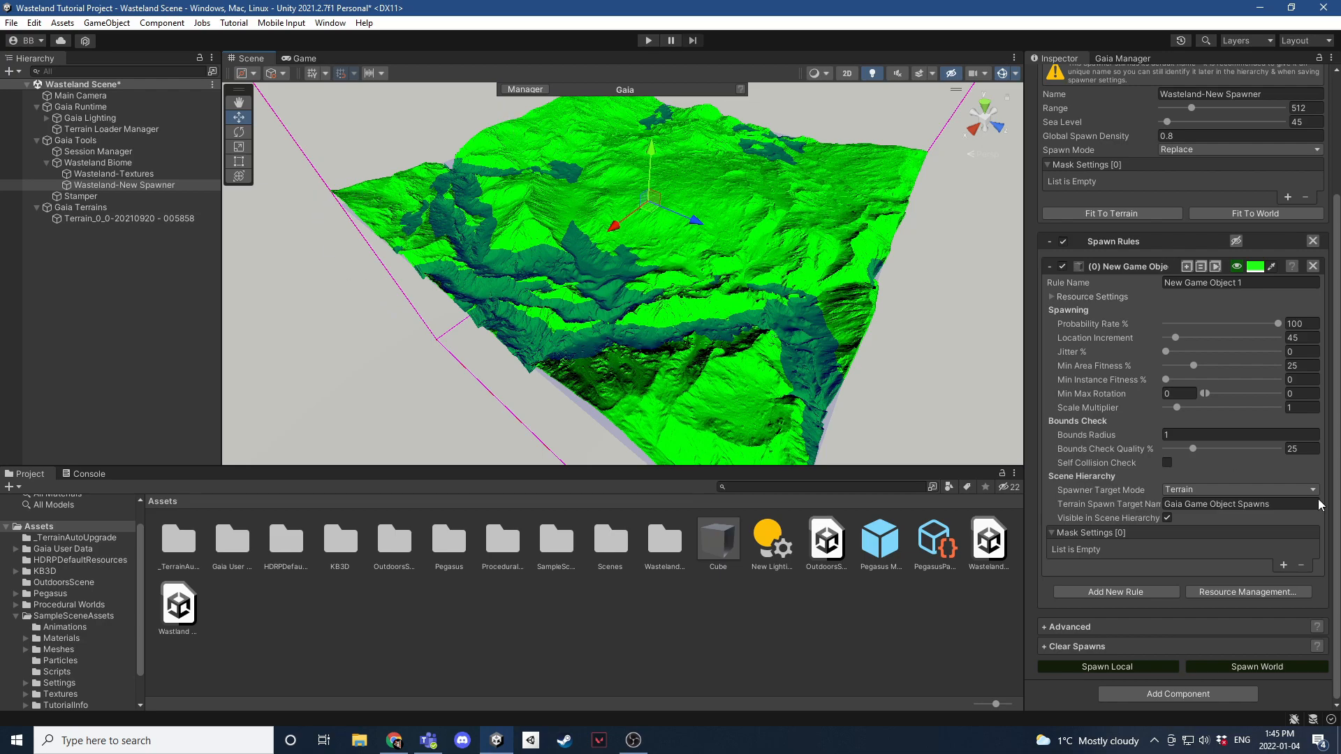
Spawn the cubes locally and inspect their layout across the terrain.
left_click(1137, 669)
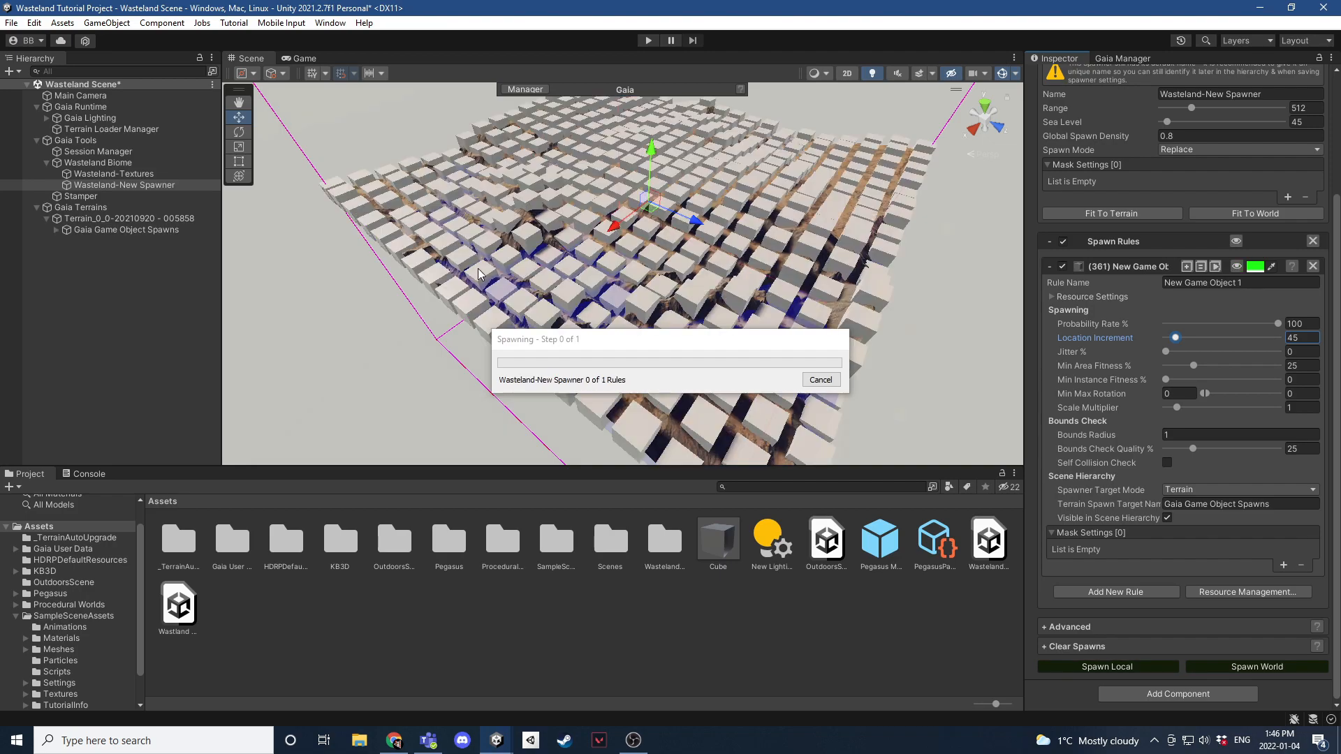
right_click_drag(442, 265, 417, 336)
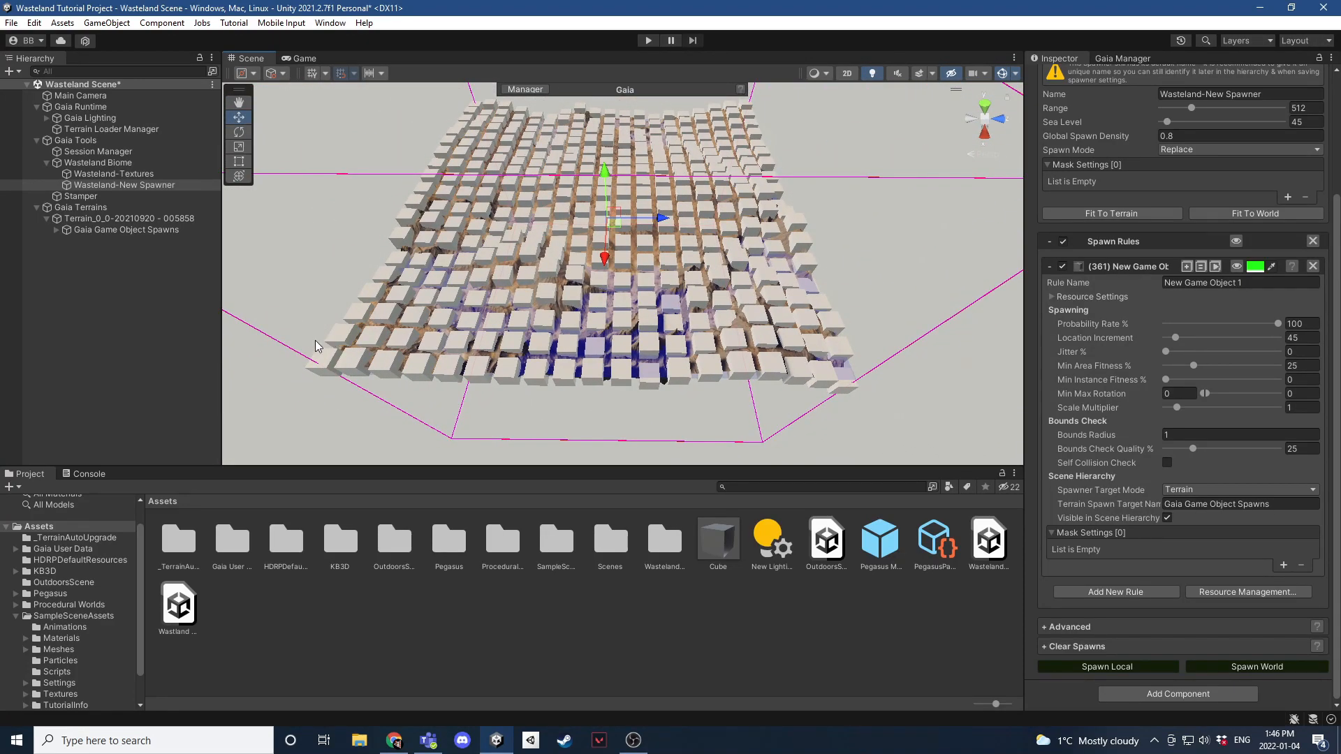
right_click_drag(671, 264, 688, 243)
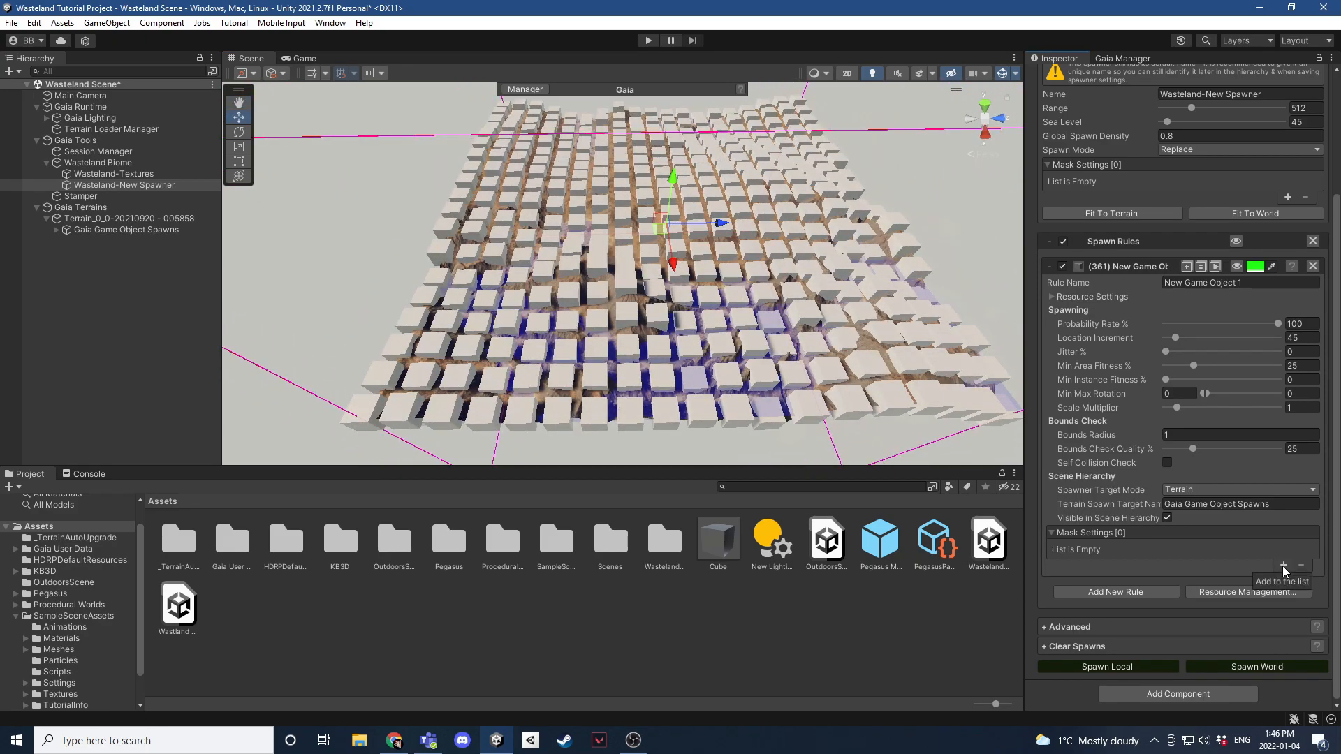
Add a Slope Mask to the spawn rule and invert its strength transform with the coverage preview on.
left_click(1284, 566)
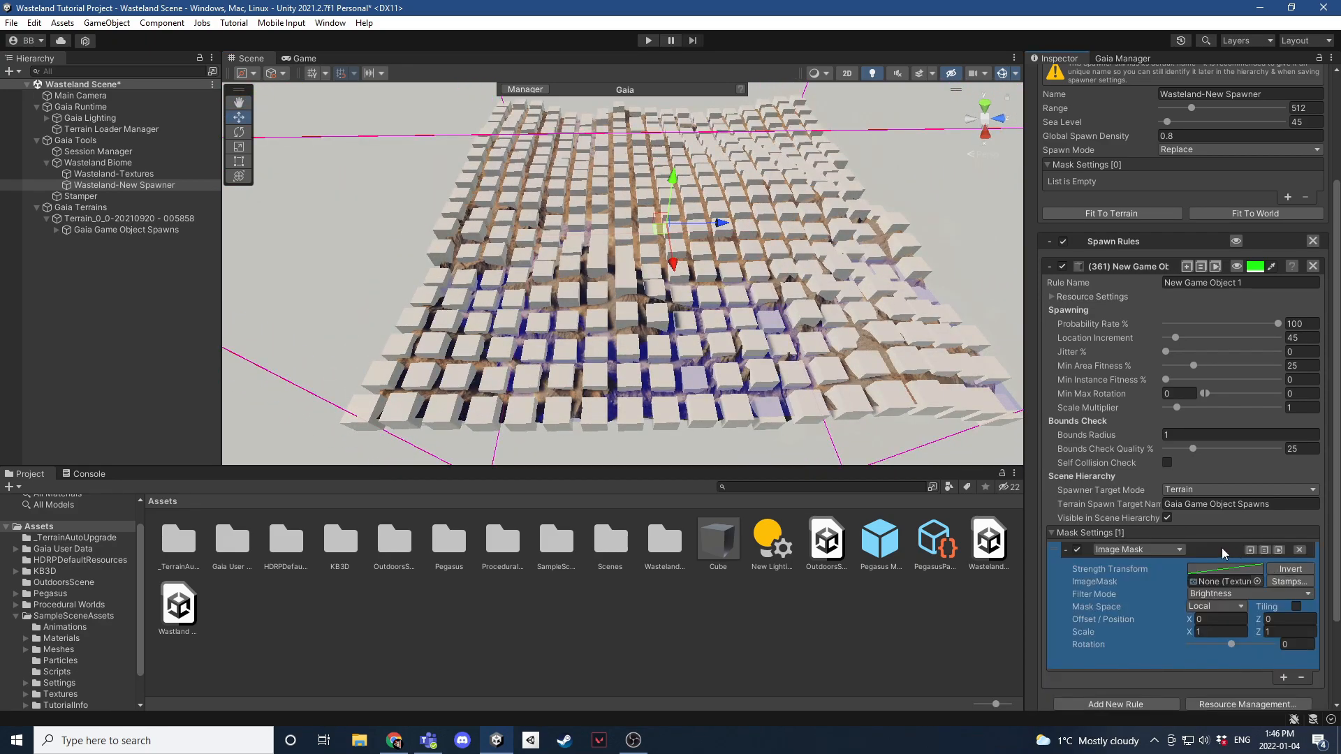
left_click(1138, 550)
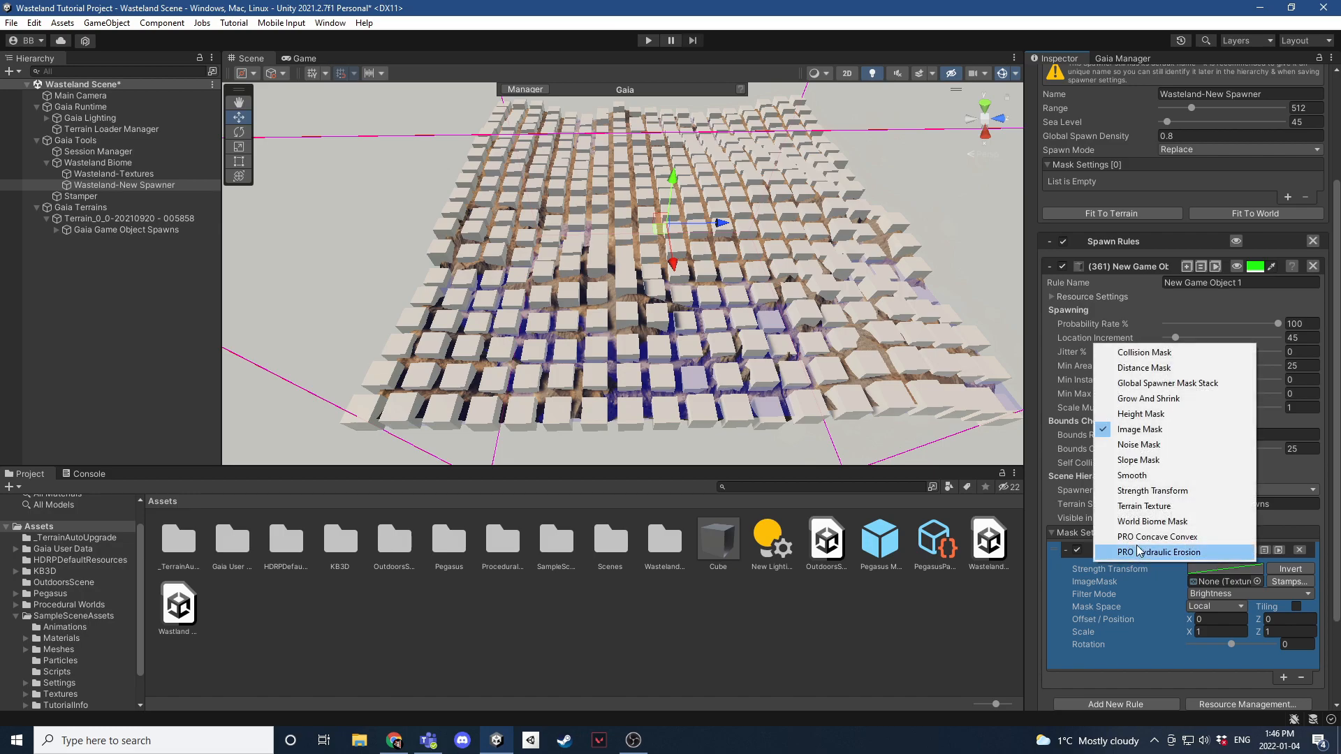
left_click(1137, 459)
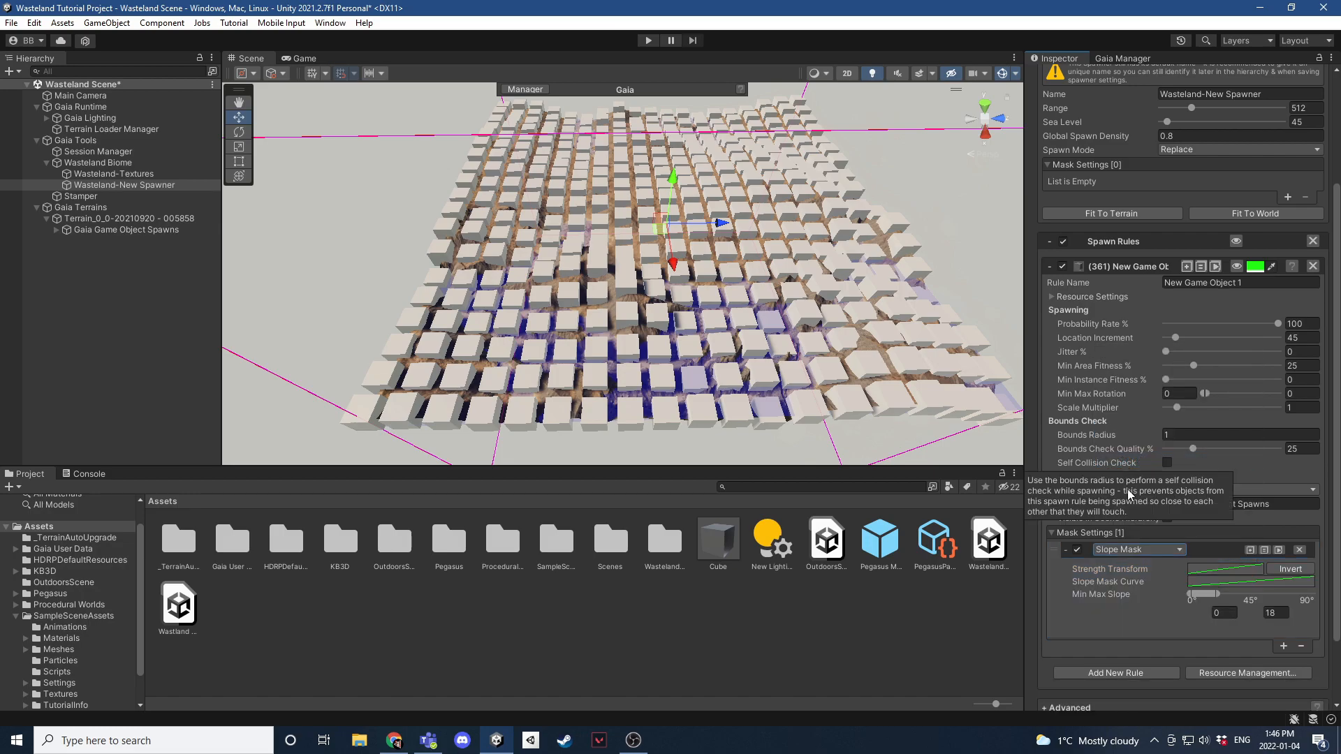
left_click(1236, 266)
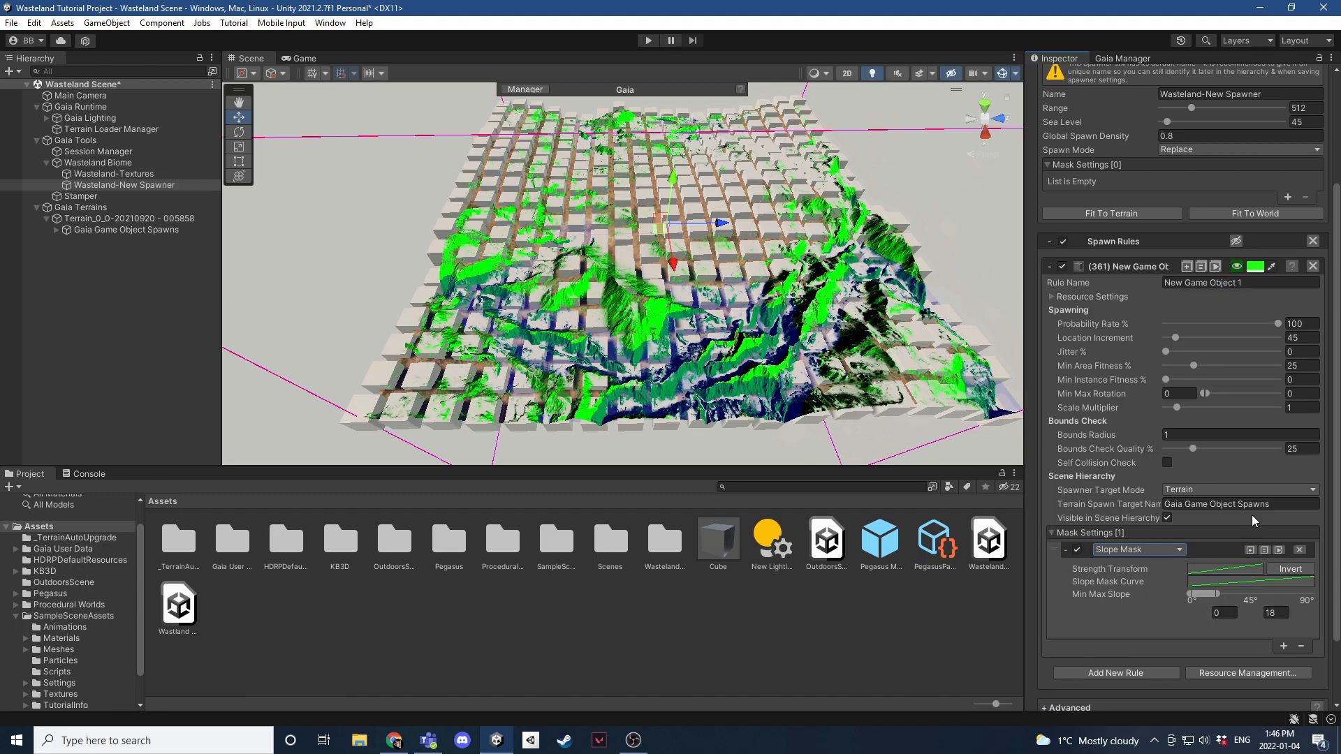
left_click(1284, 570)
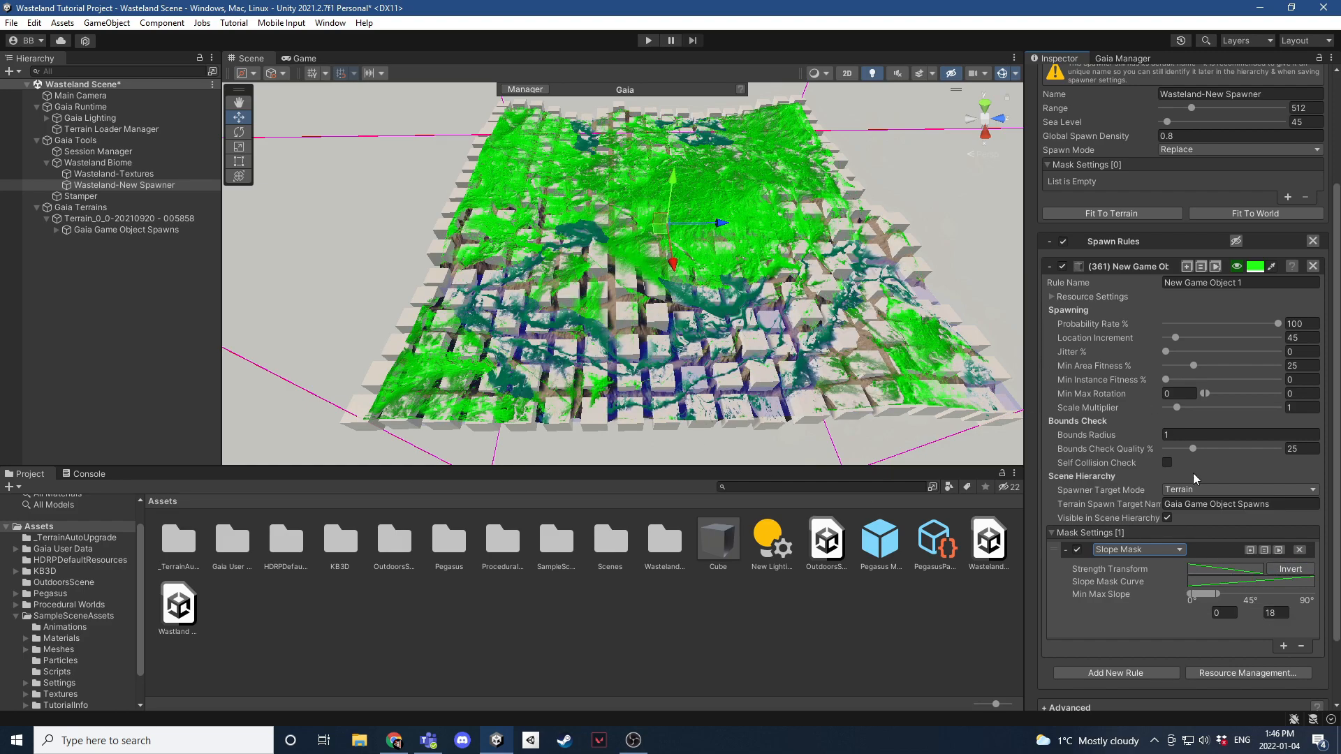
Respawn the cubes locally using the inverted slope mask.
scroll(1191, 598, "down", 1)
scroll(1189, 597, "down", 2)
left_click(1099, 667)
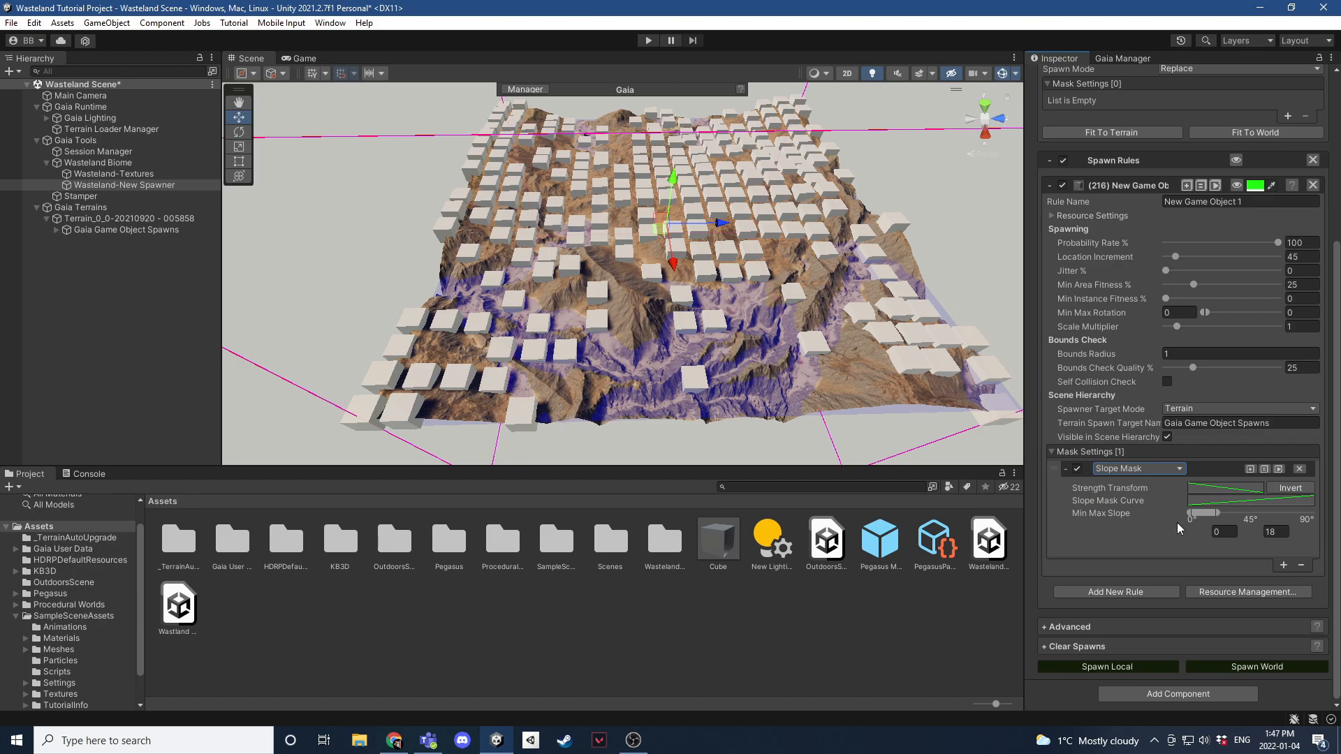
Set the slope mask's maximum slope to 2, preview the coverage and respawn the cubes locally.
left_click(1271, 532)
type("2")
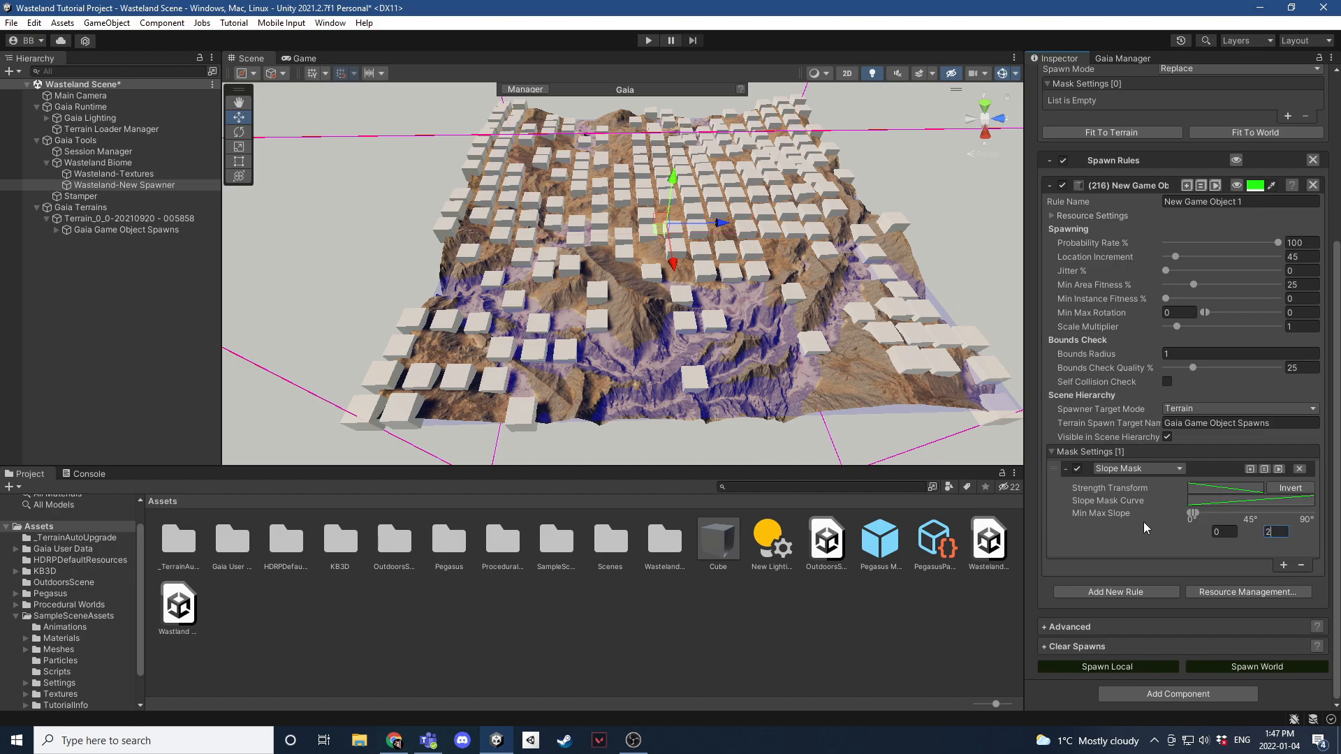
left_click(1237, 185)
mouse_move(688, 376)
left_mouse_down("alt")
mouse_move(660, 279)
mouse_move(650, 382)
mouse_move(684, 372)
left_mouse_up("alt")
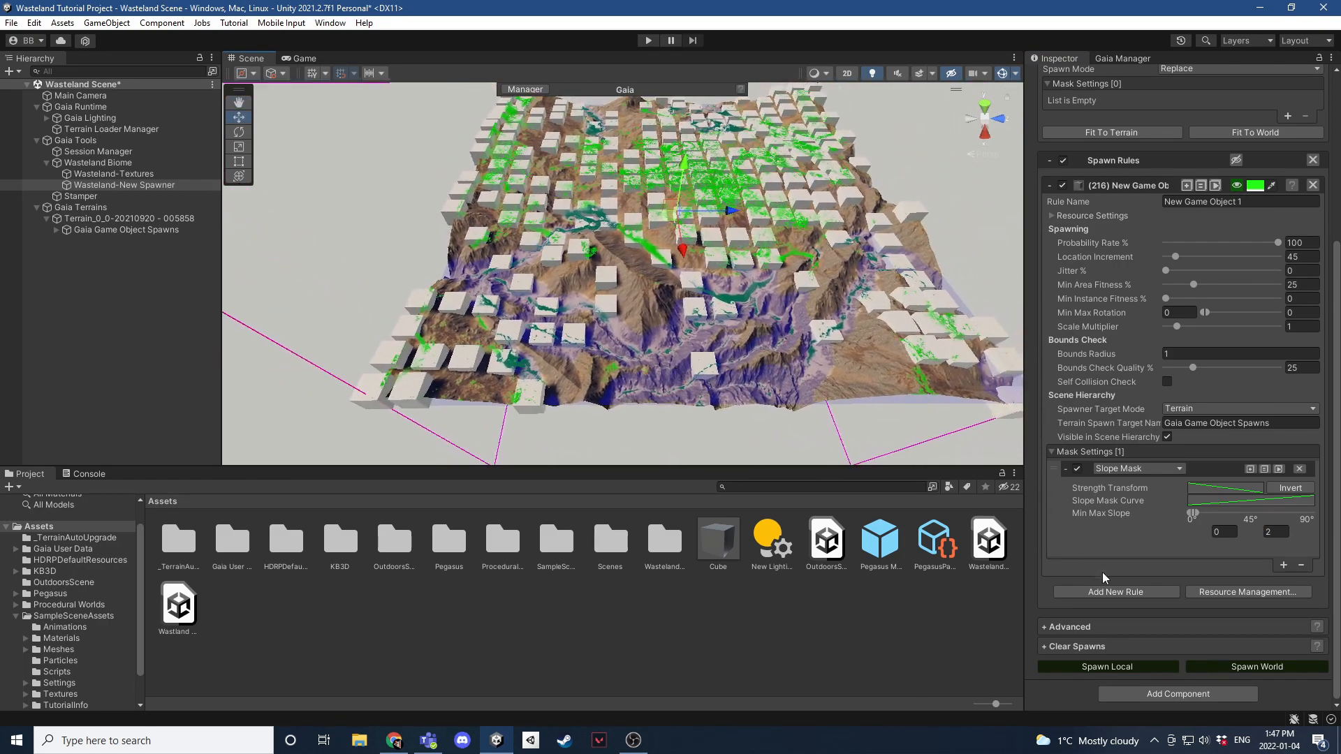
left_click(1121, 662)
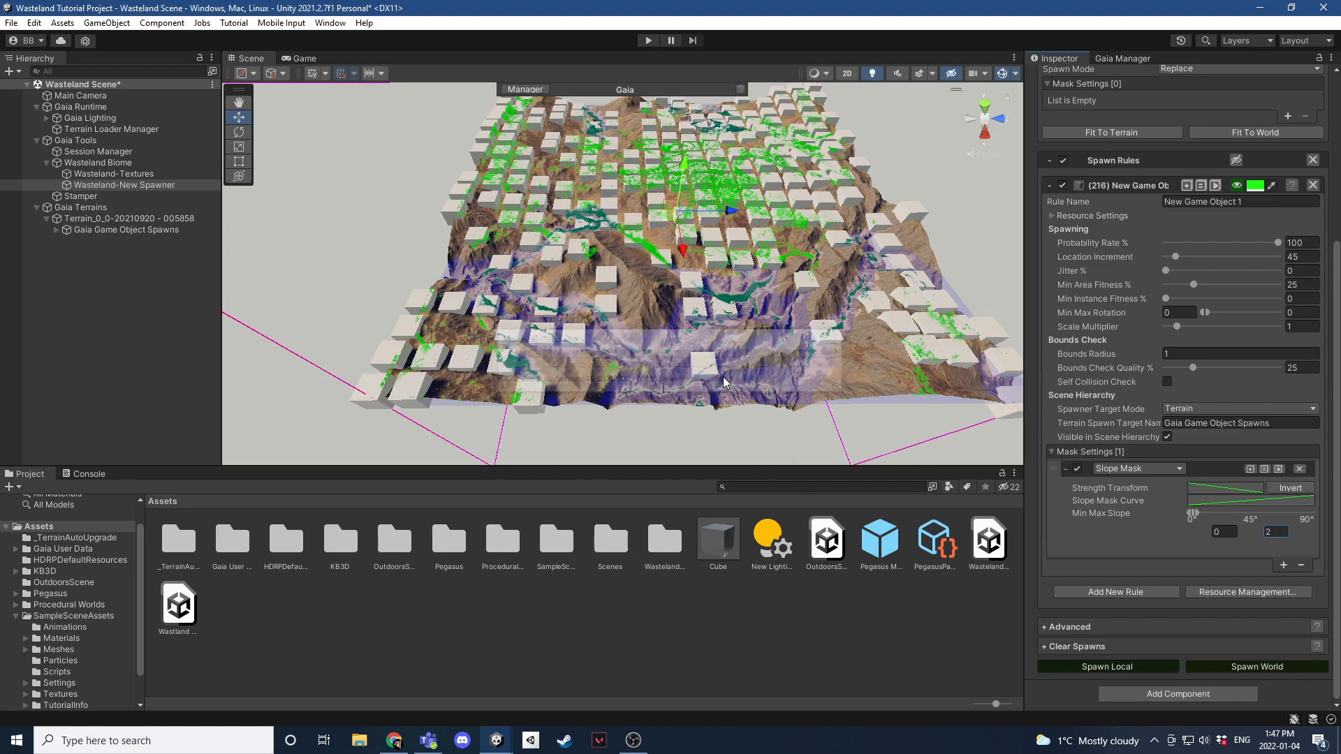
Examine a spawned cube and the flat terrain areas up close against the rule's coverage preview.
left_click_drag(665, 383, 498, 351, "alt")
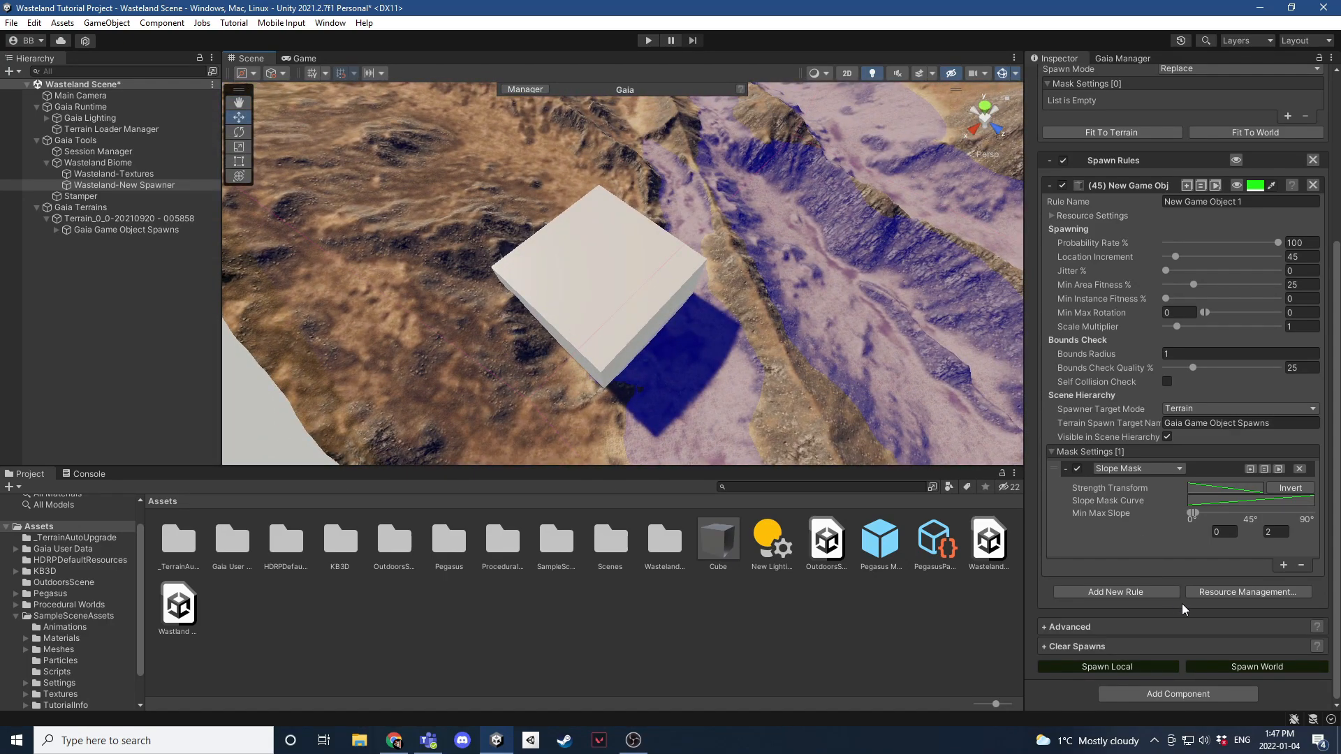
left_click(1237, 185)
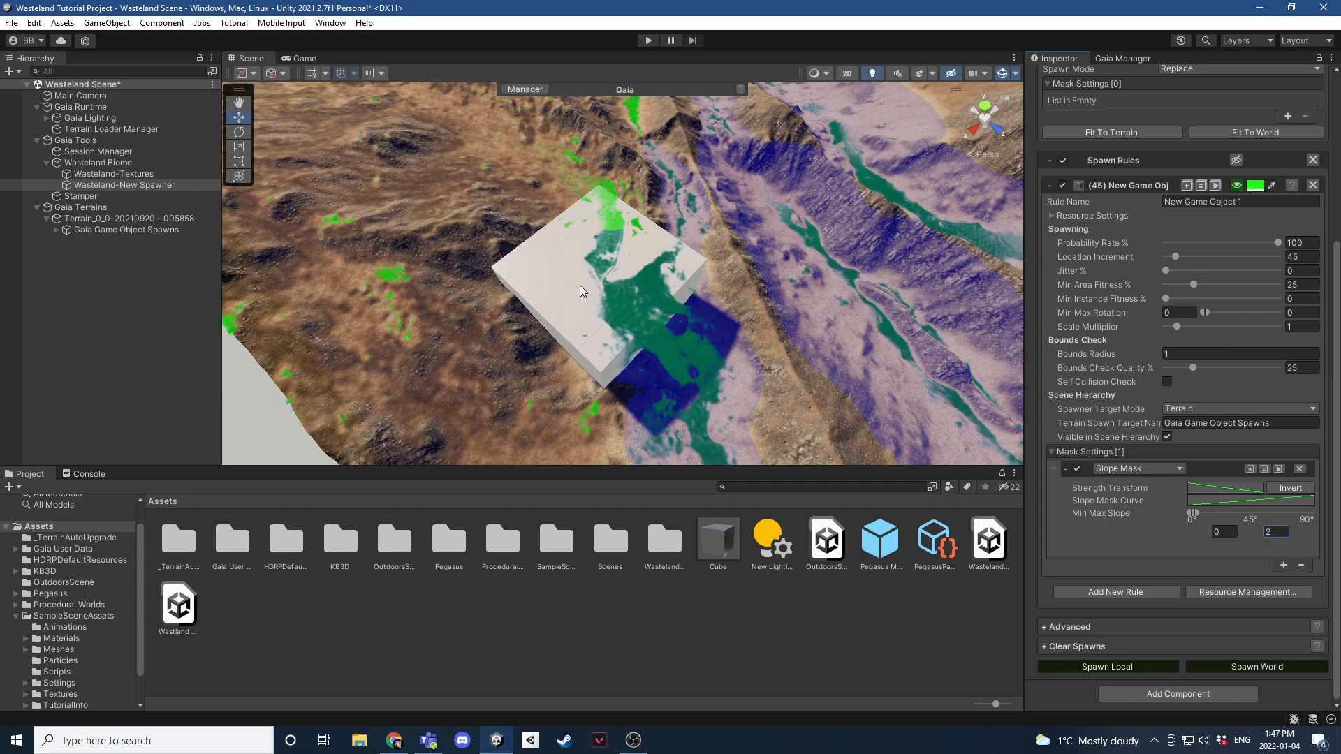
mouse_move(630, 299)
left_mouse_down("alt")
mouse_move(744, 338)
mouse_move(637, 284)
left_mouse_up("alt")
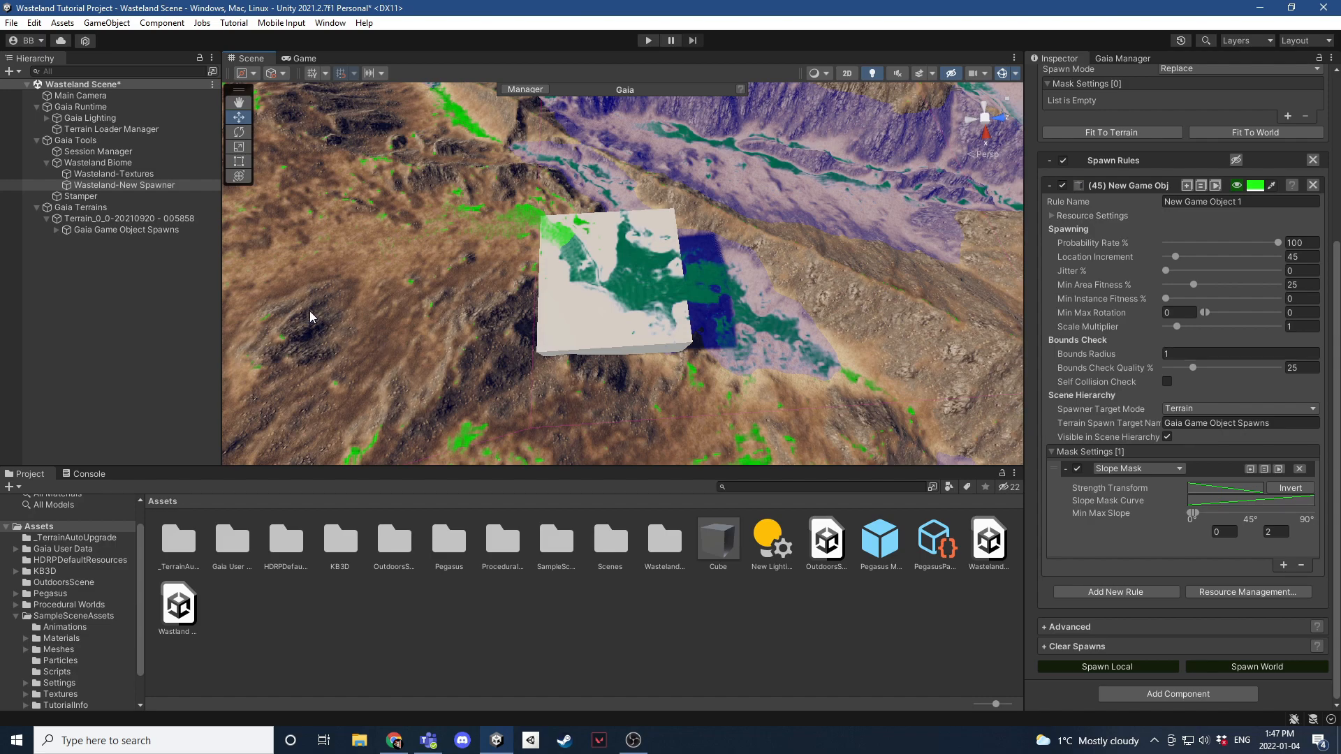
right_click_drag(660, 303, 659, 271)
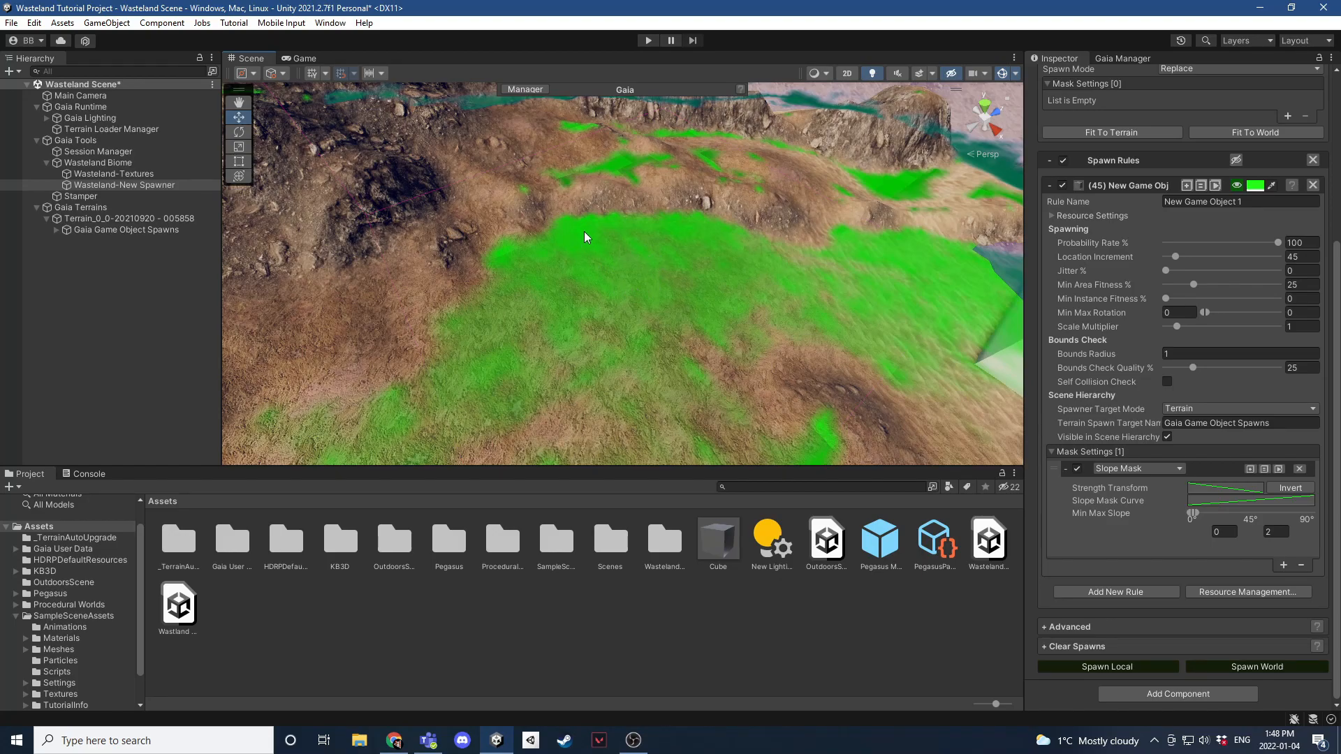
scroll(572, 242, "up", 10)
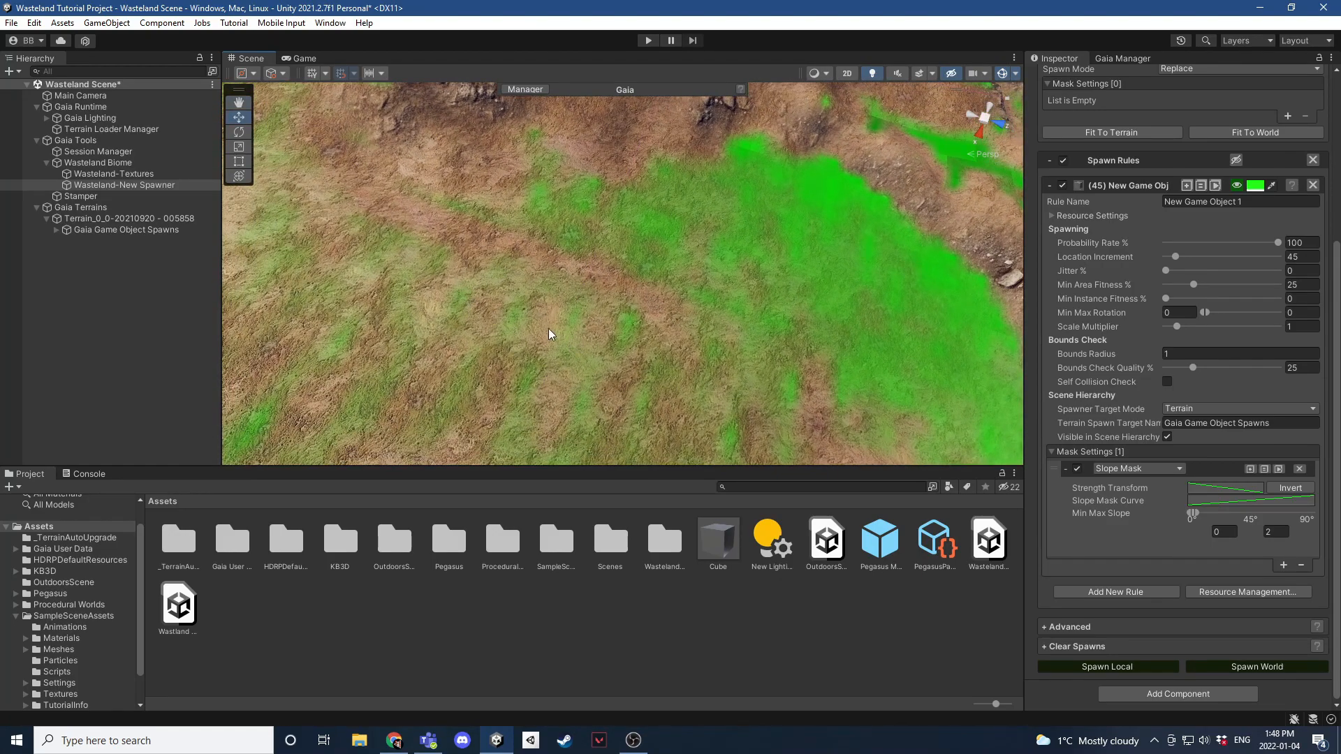
right_click_drag(596, 317, 562, 296)
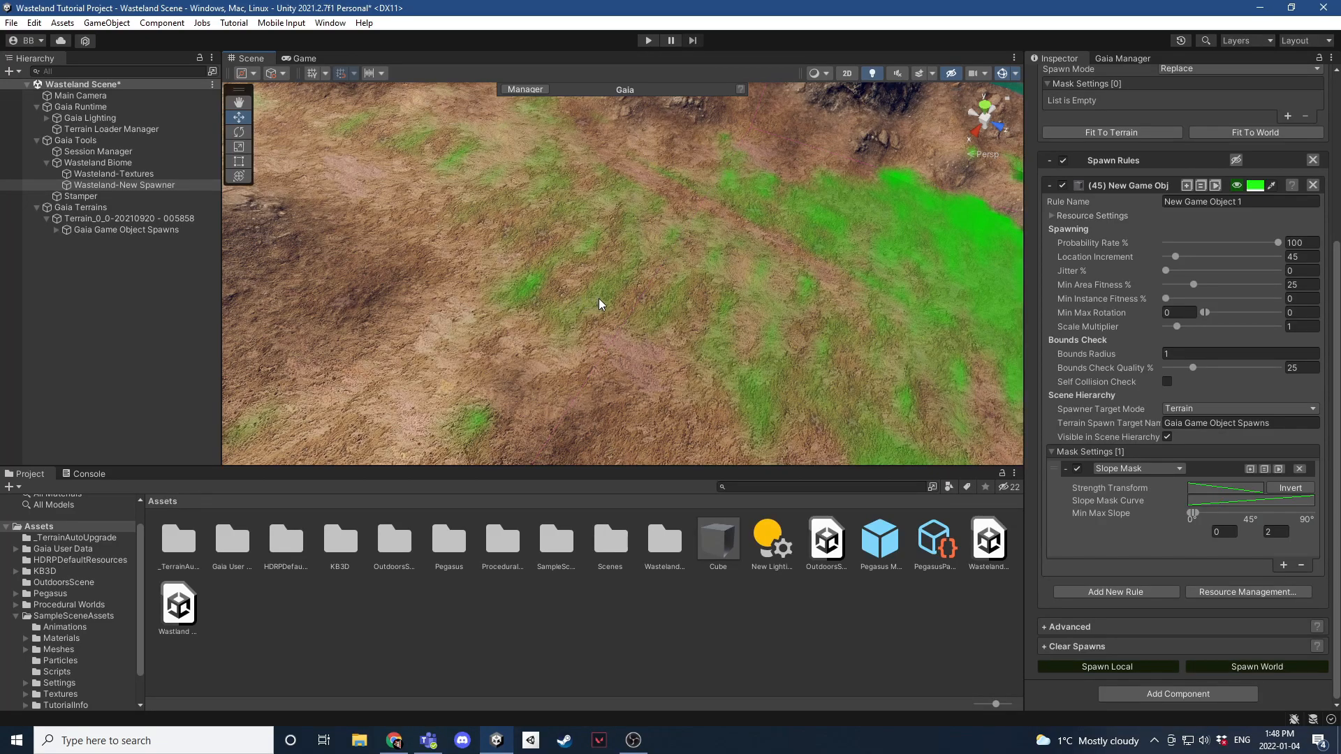
right_click_drag(604, 301, 729, 392)
Set the rule's Bounds Radius to 40 and respawn the cubes locally.
left_click(1200, 352)
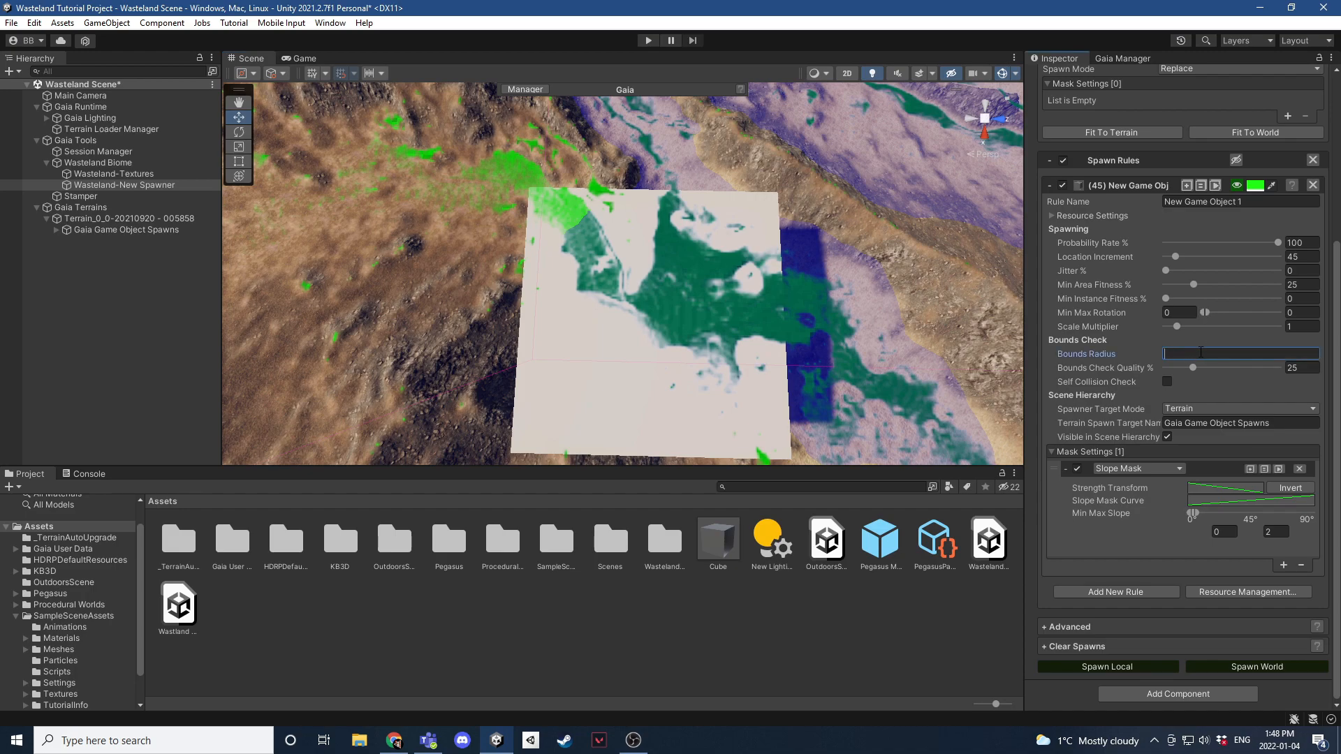
type("40")
right_click_drag(830, 209, 824, 201)
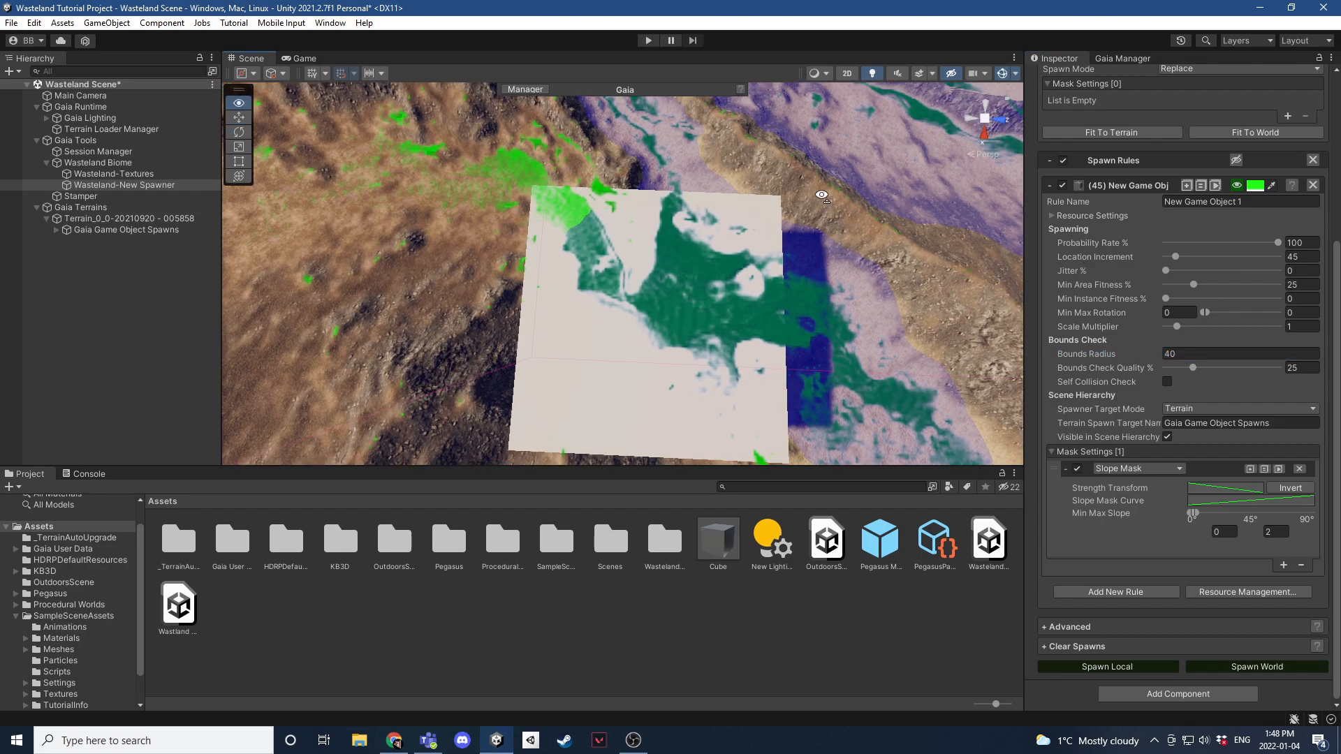
scroll(823, 199, "down", 10)
left_click(1097, 666)
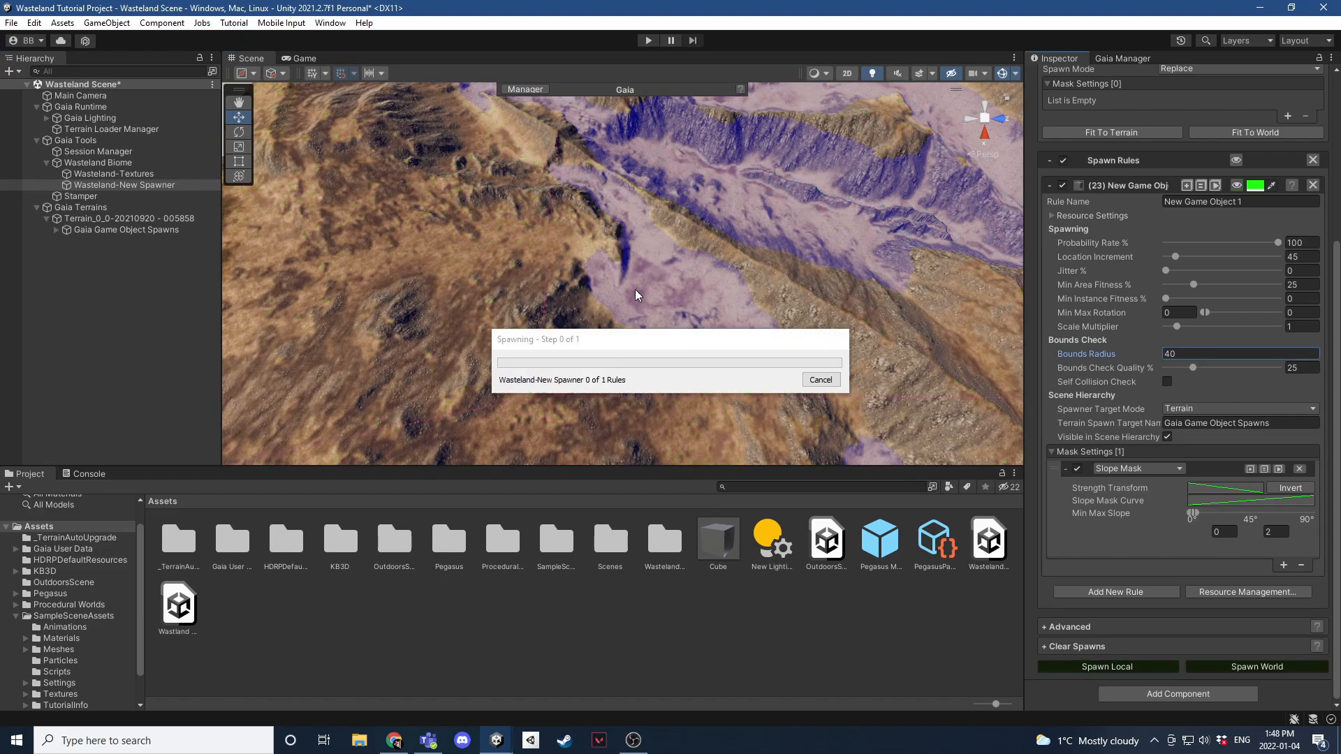
Inspect the remaining cubes from above with the rule's coverage preview turned on.
right_click_drag(652, 299, 705, 277)
key("w")
right_click_drag(790, 250, 832, 395)
left_click(1235, 185)
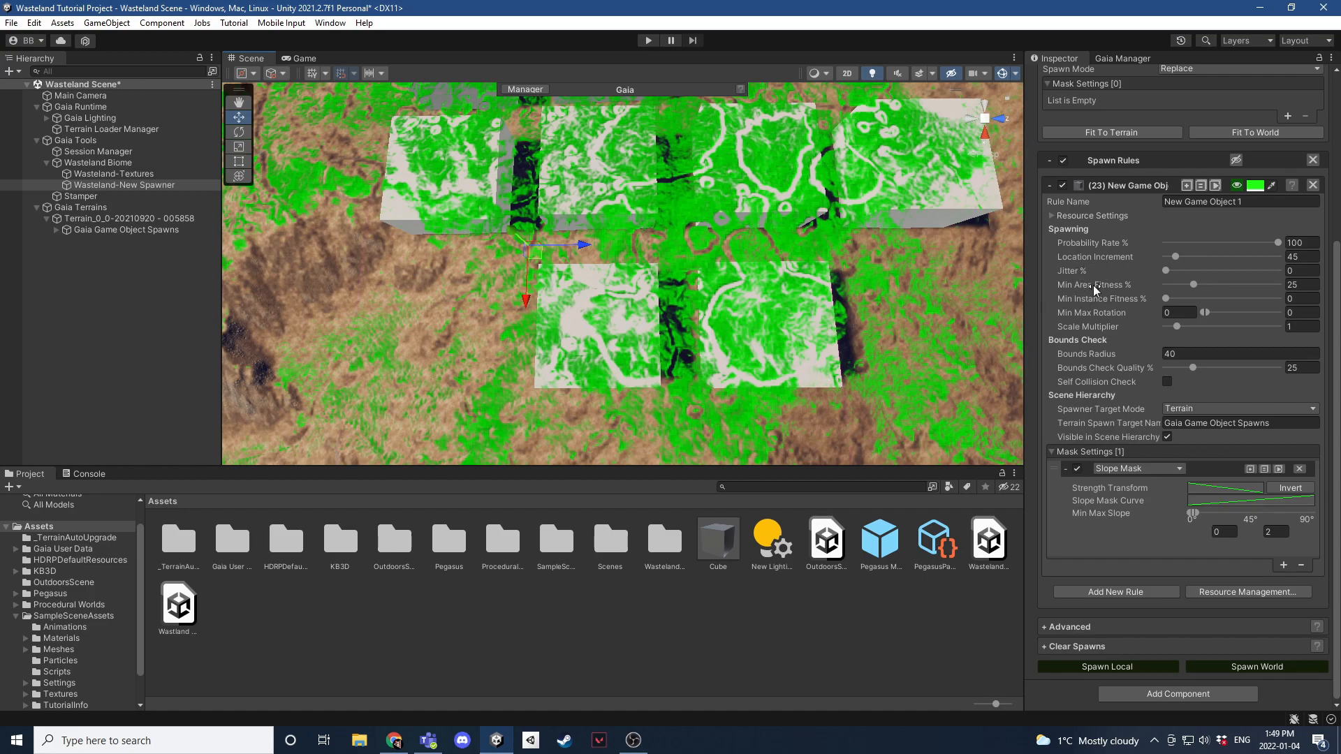
Set the cube rule's Min Area Fitness to 90% and respawn the cubes locally.
mouse_move(1092, 285)
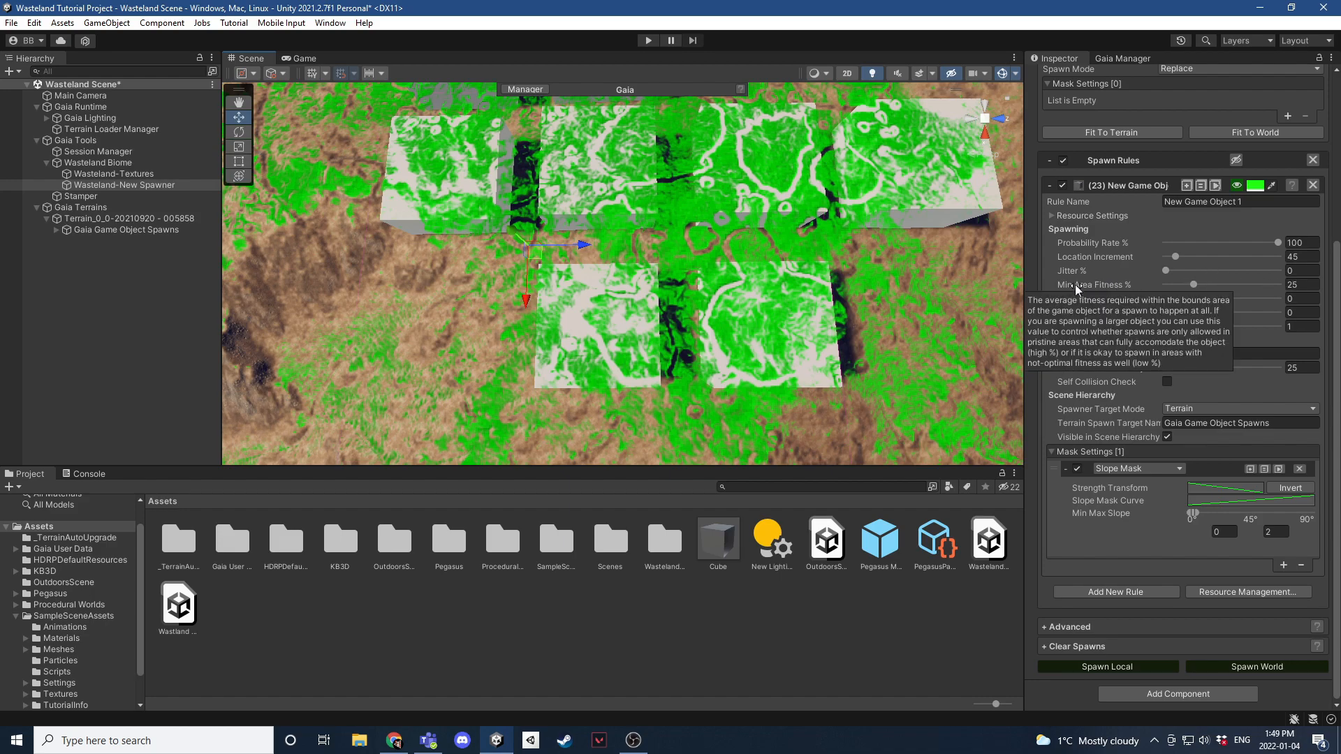
left_click(1300, 285)
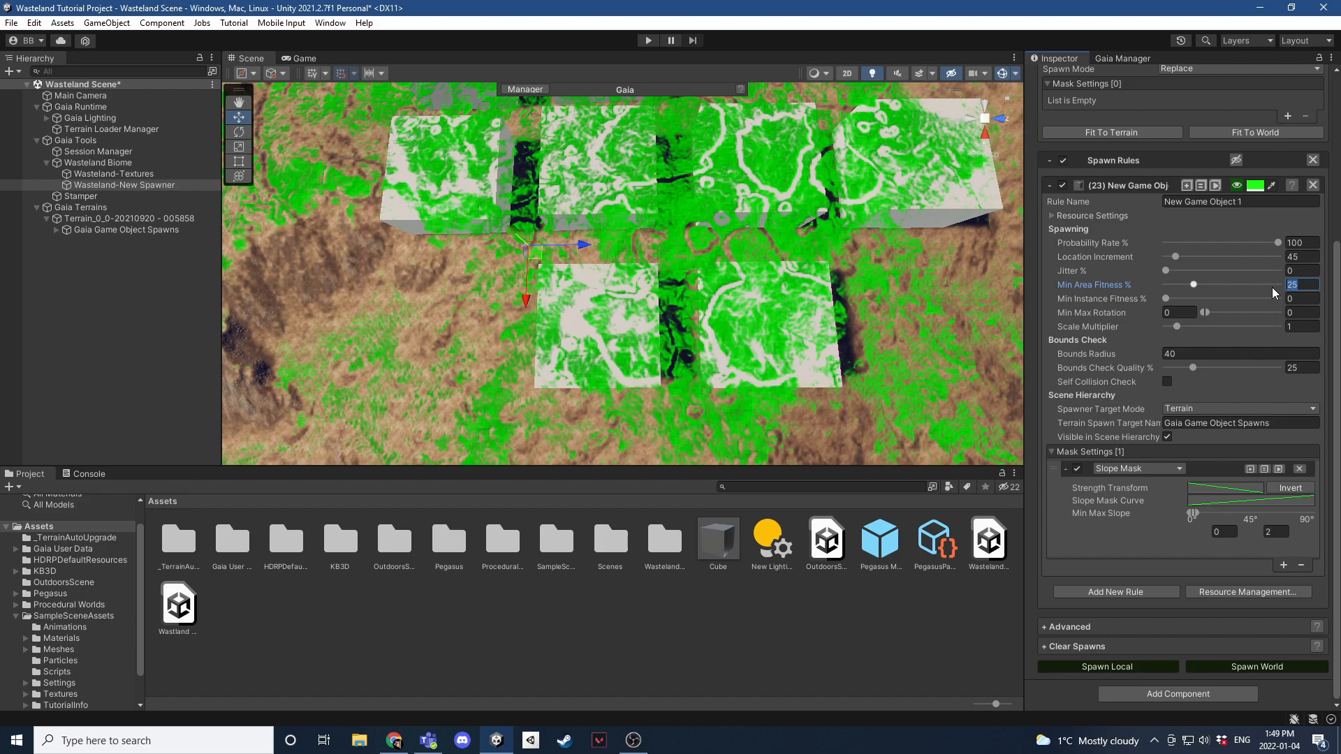
key("BackSpace")
type("90")
left_click(1070, 664)
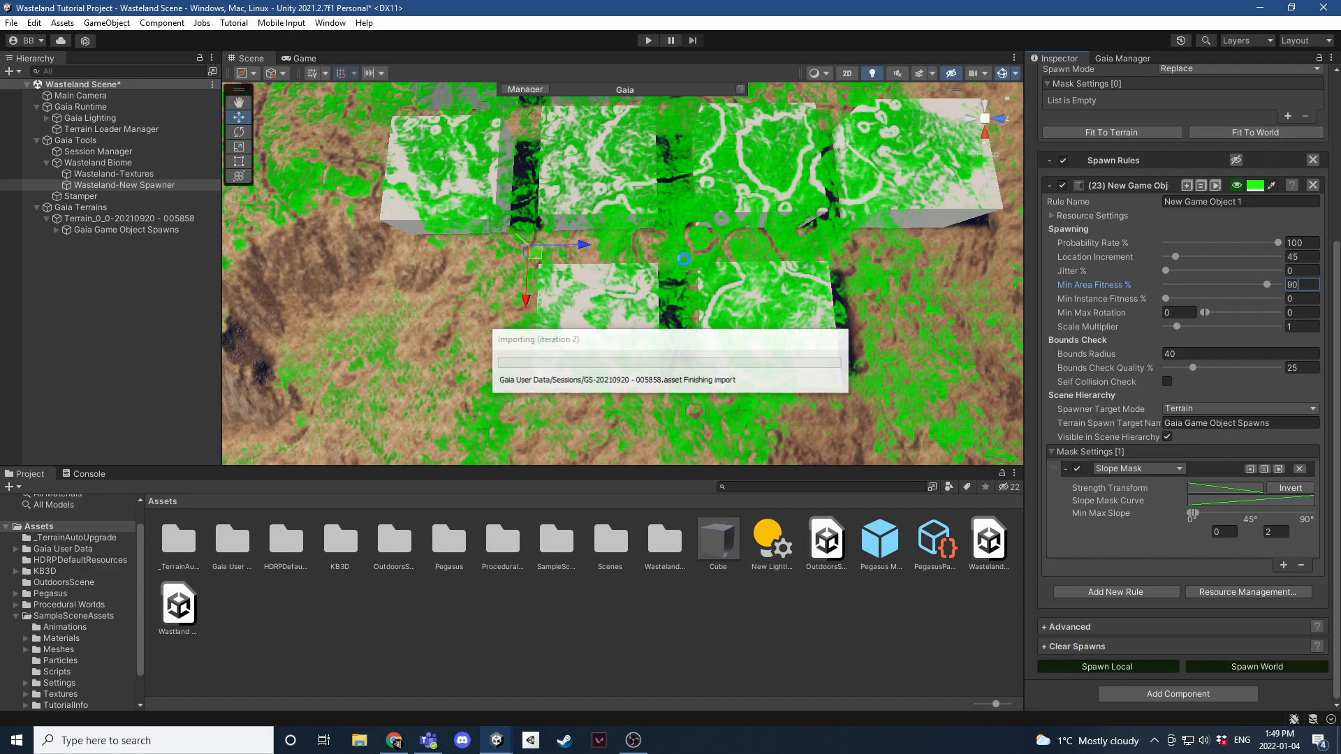
right_click_drag(639, 258, 696, 177)
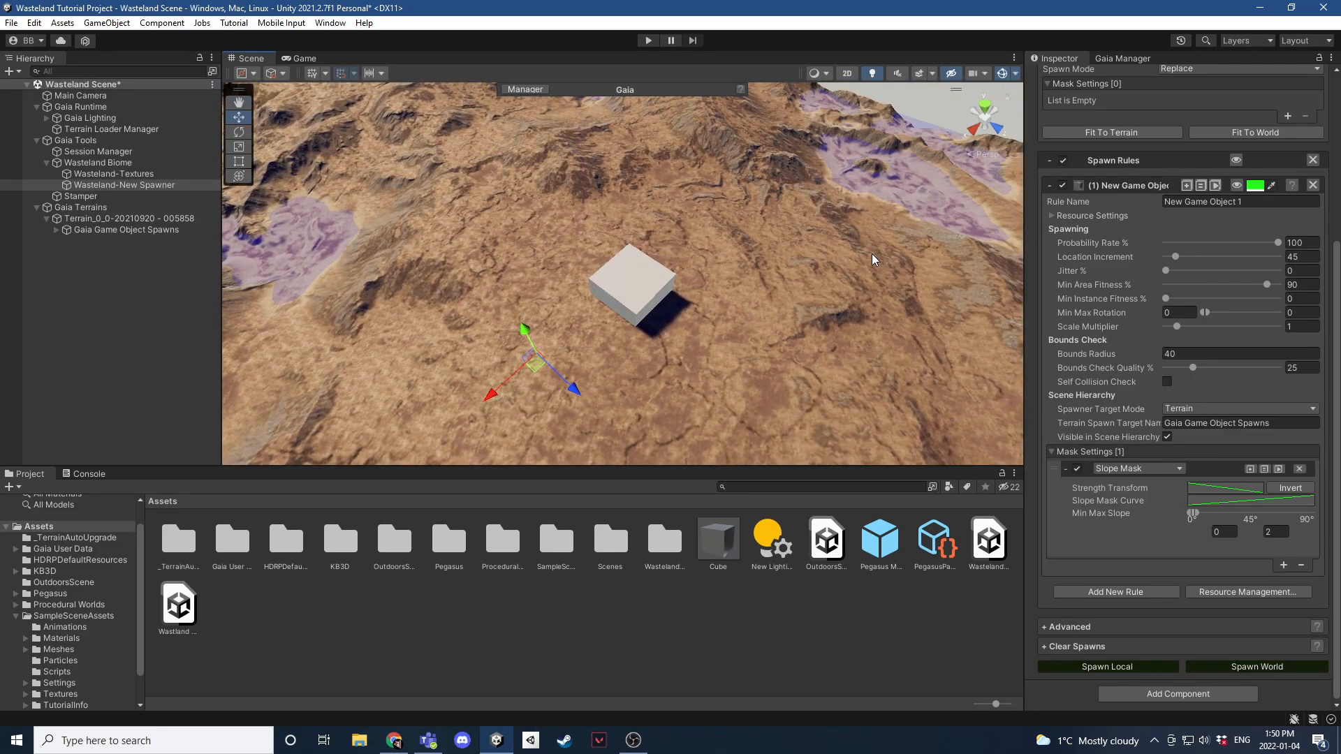
Preview the rule's coverage and examine the flat areas of the terrain around the spawned cube.
left_click(1235, 185)
right_click_drag(821, 242, 542, 267)
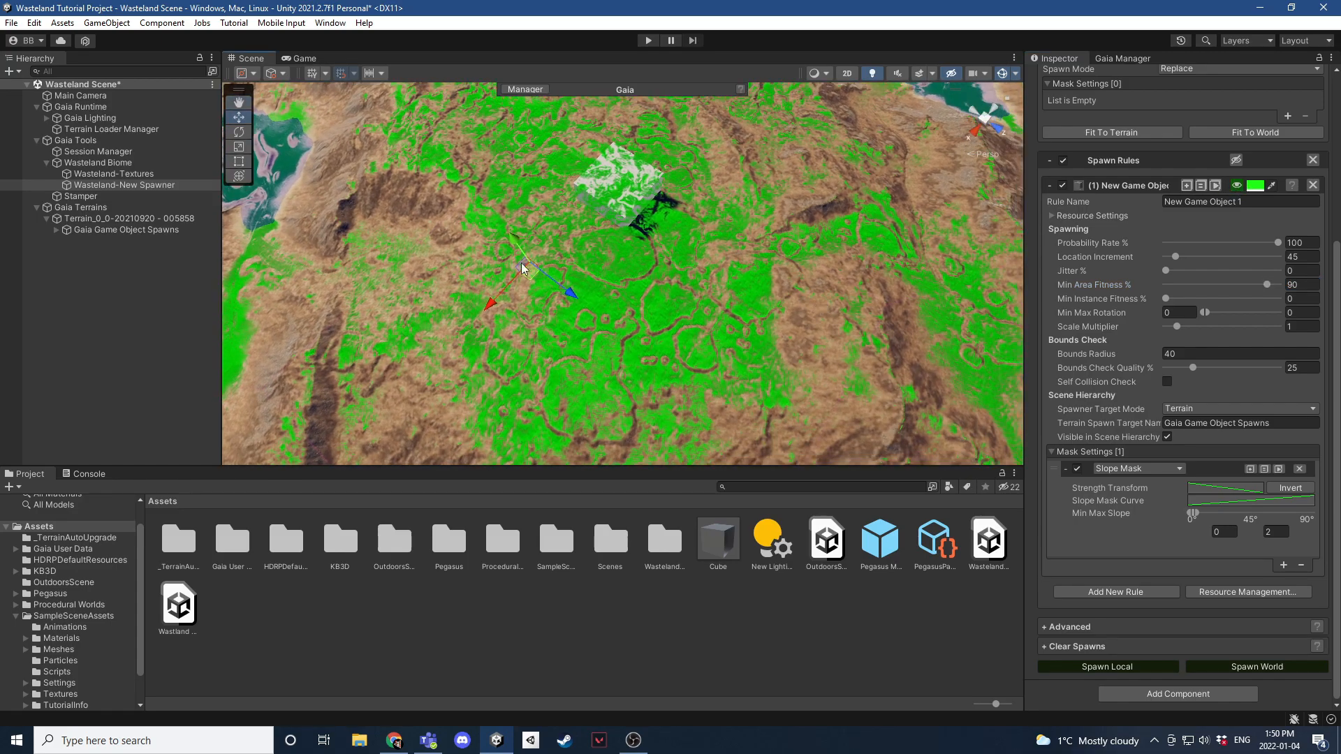
right_click_drag(733, 277, 726, 232)
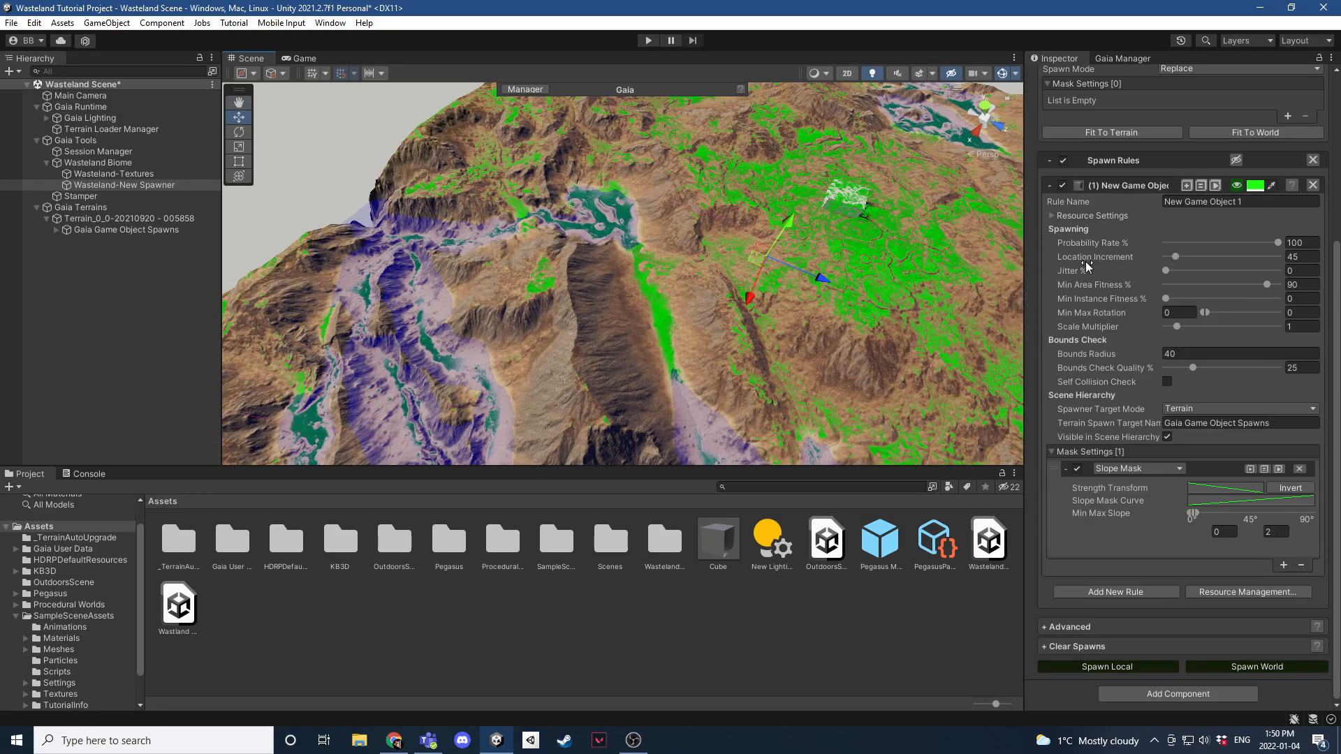
Set the rule's Location Increment to 5 and respawn the cubes locally.
mouse_move(1103, 260)
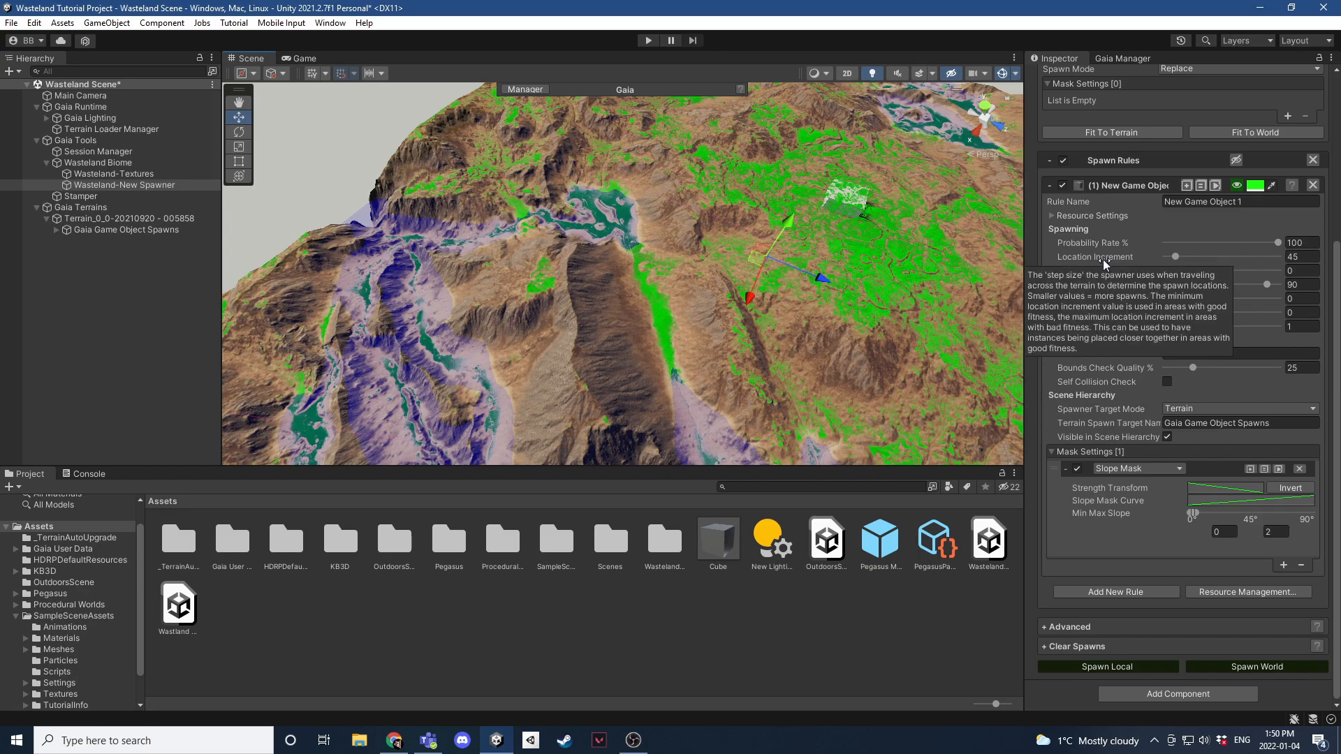
key("a")
right_click_drag(637, 299, 587, 291)
left_click(1303, 257)
type("5")
right_click_drag(811, 283, 412, 347)
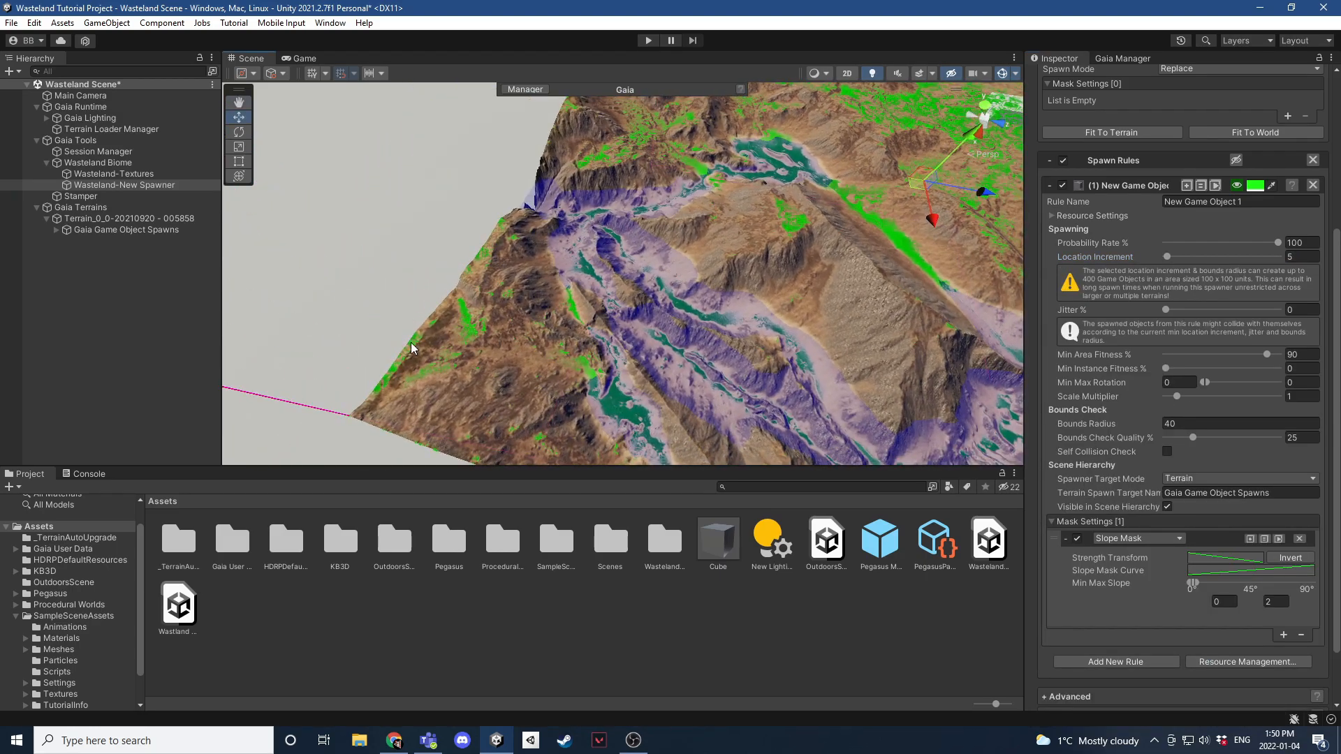
right_click_drag(589, 283, 681, 244)
scroll(1158, 654, "down", 3)
left_click(1134, 669)
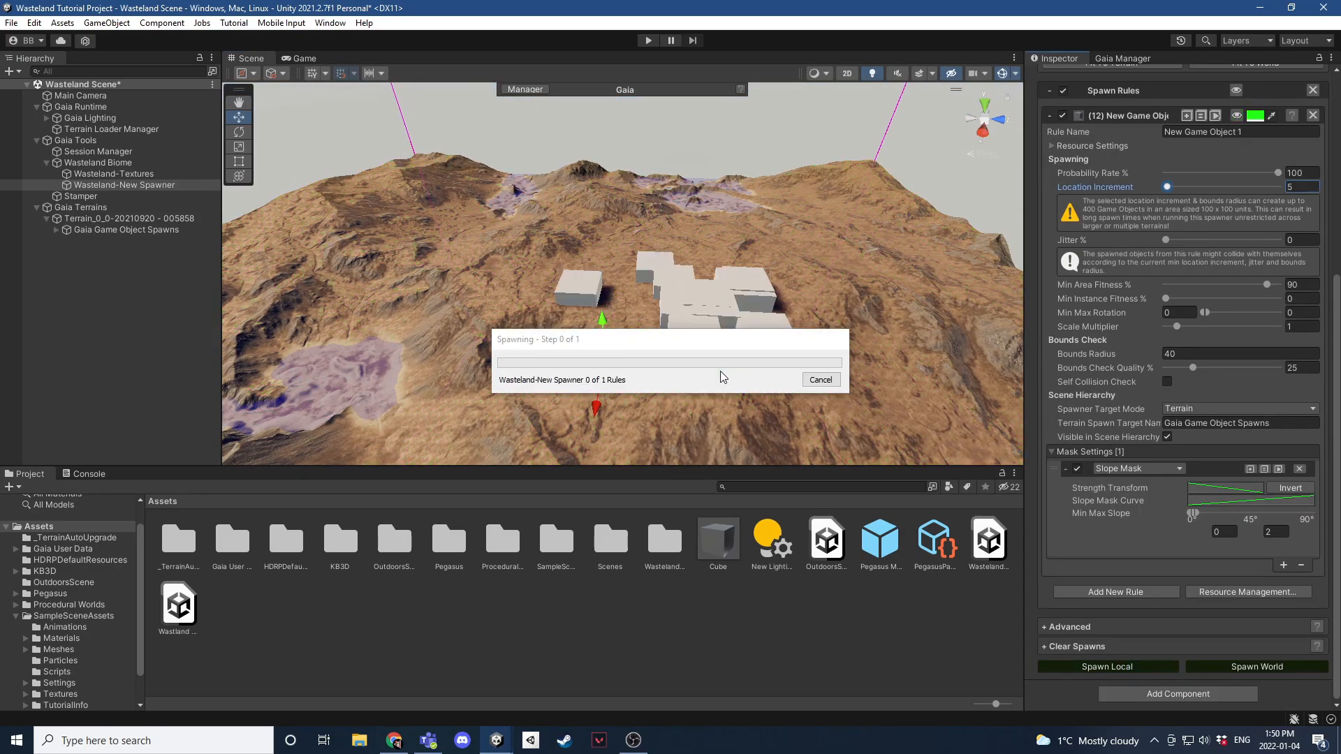
right_click_drag(711, 355, 723, 328)
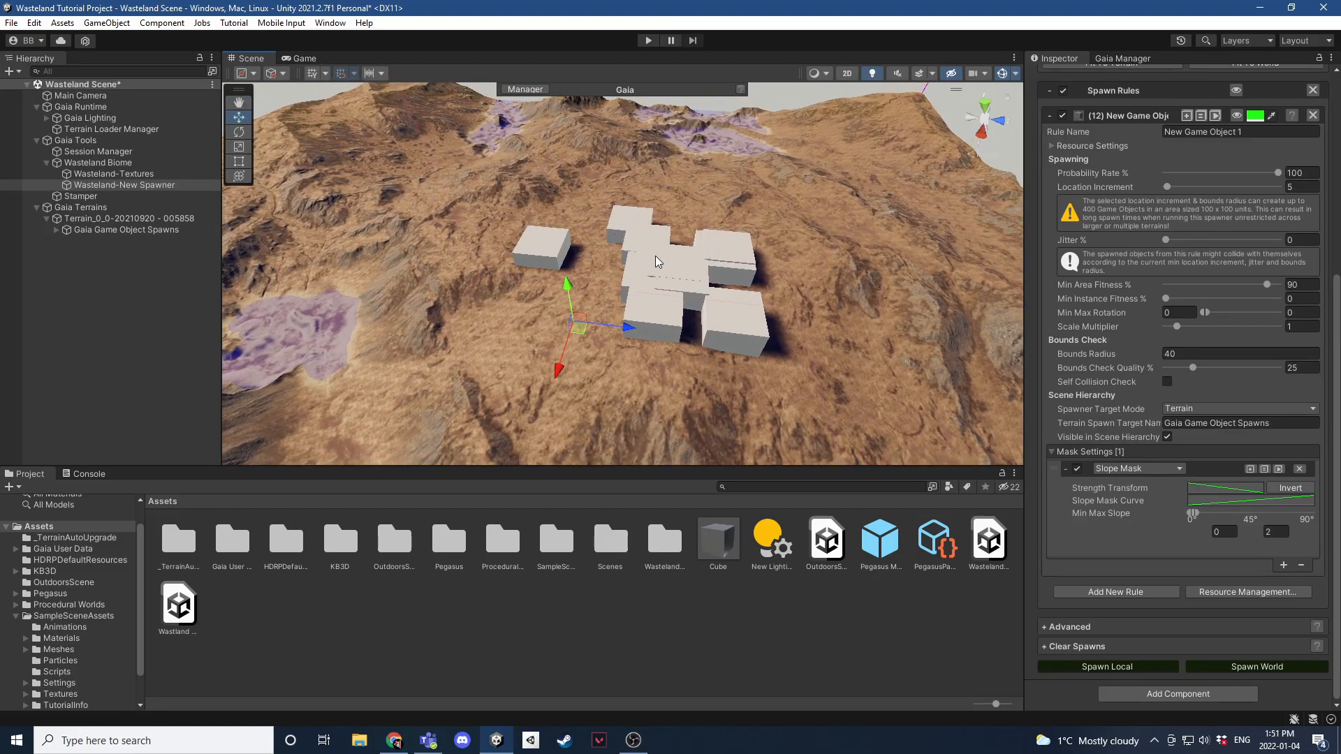
mouse_move(732, 265)
right_mouse_down()
mouse_move(621, 274)
mouse_move(729, 289)
right_mouse_up()
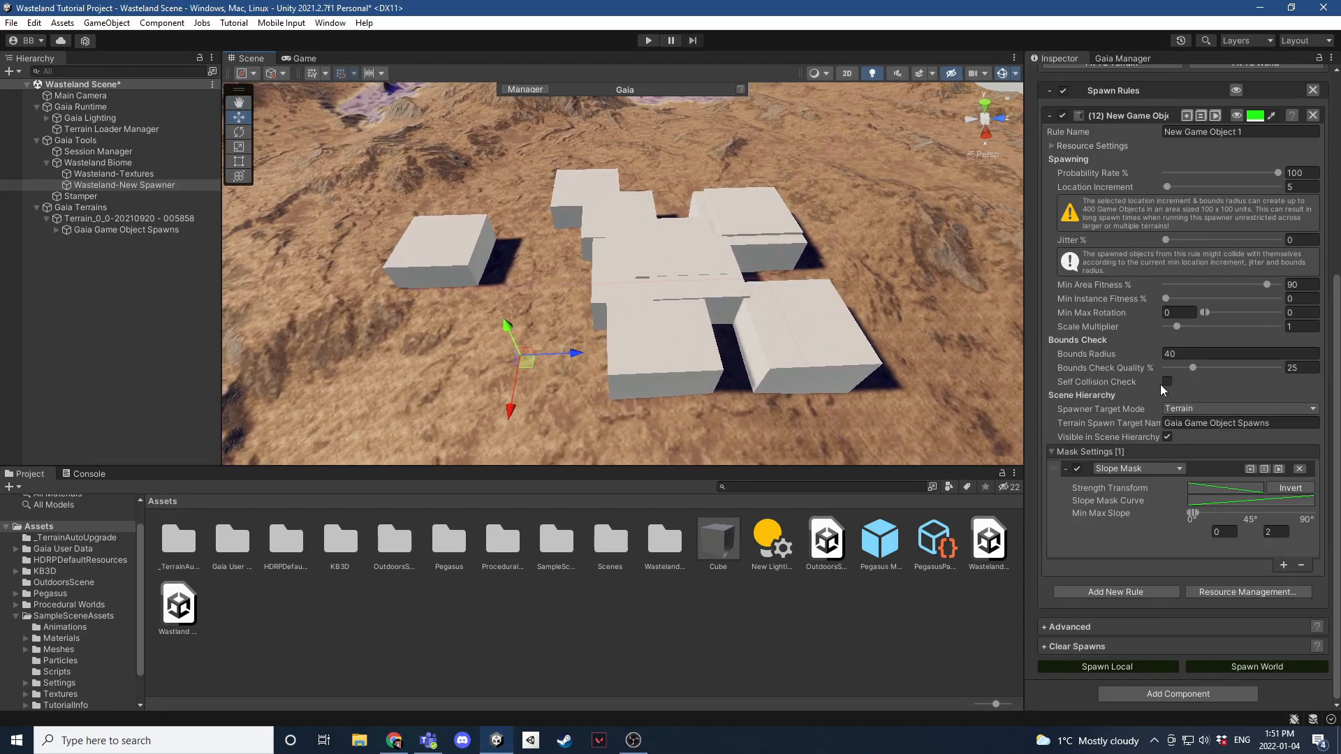
Enable Self Collision Check for the rule and respawn the cubes locally.
mouse_move(1103, 381)
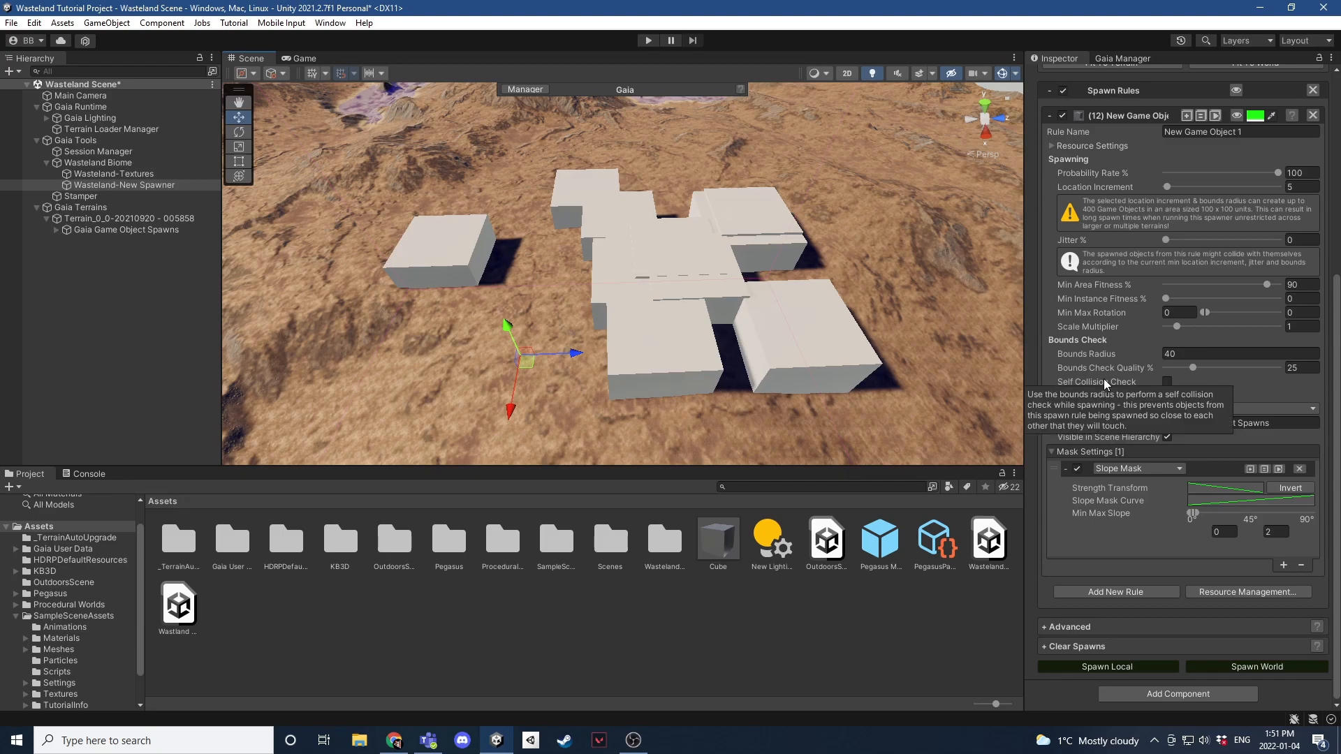
left_click(1166, 382)
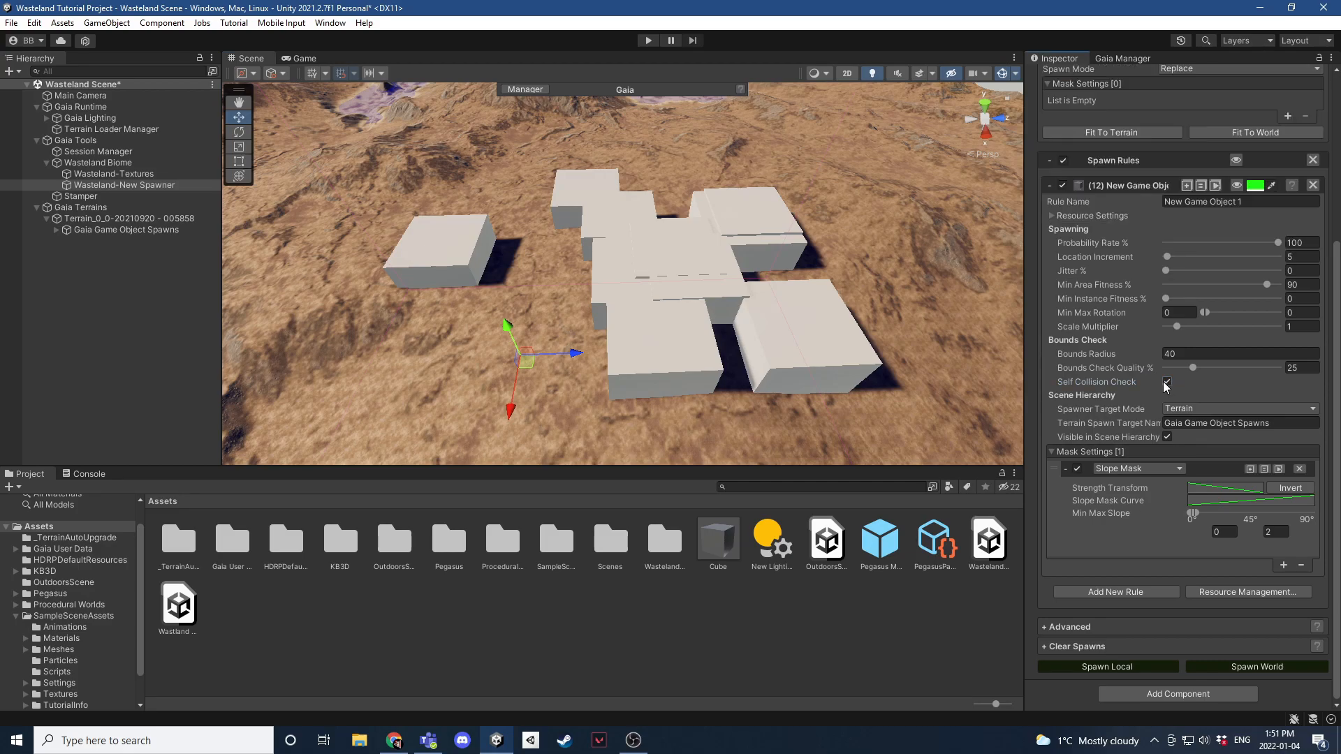
left_click(1101, 667)
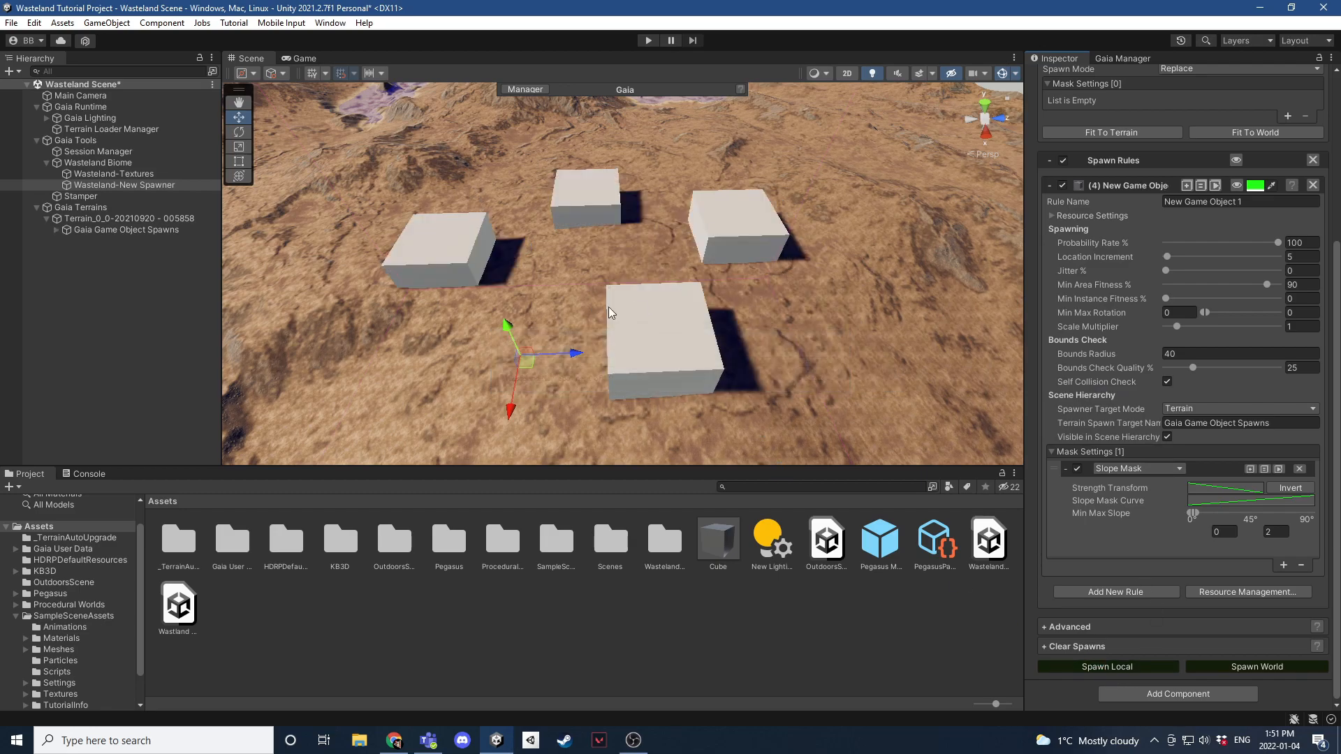
left_click_drag(655, 248, 279, 253, "alt")
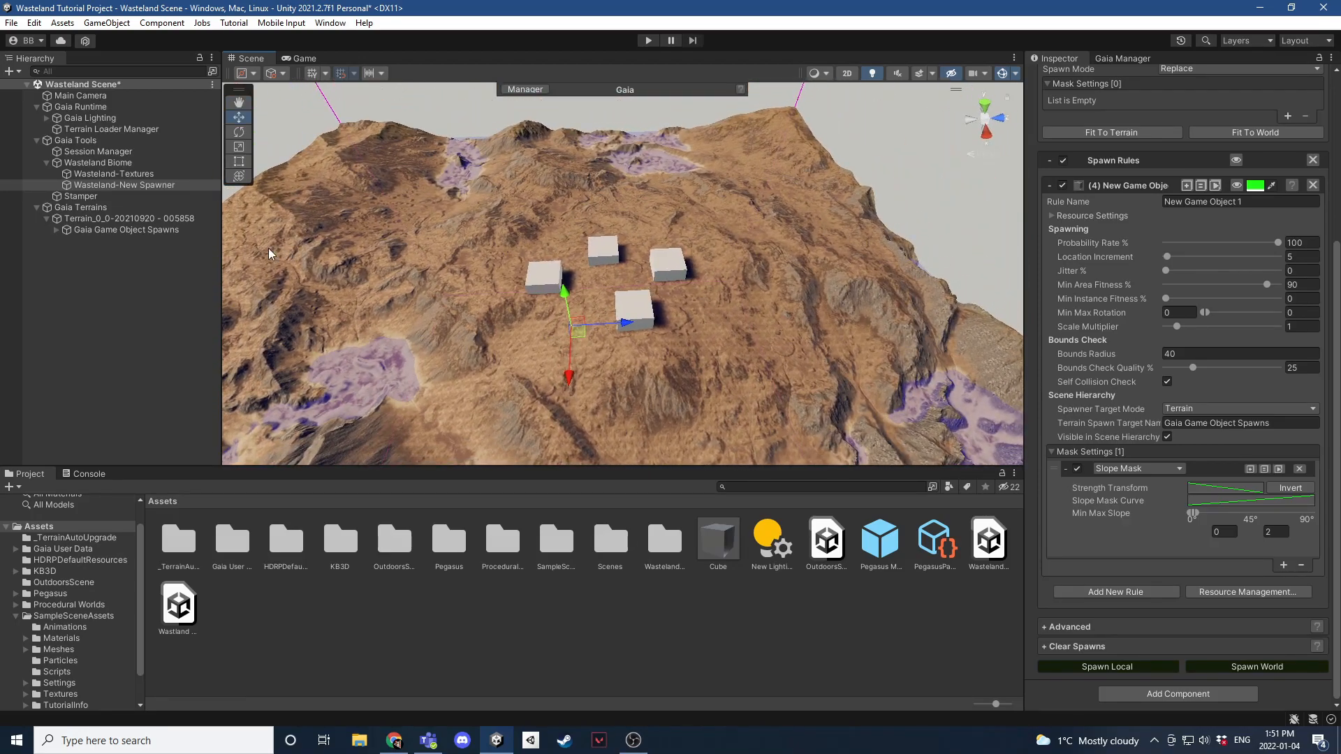
left_click_drag(873, 265, 837, 268, "alt")
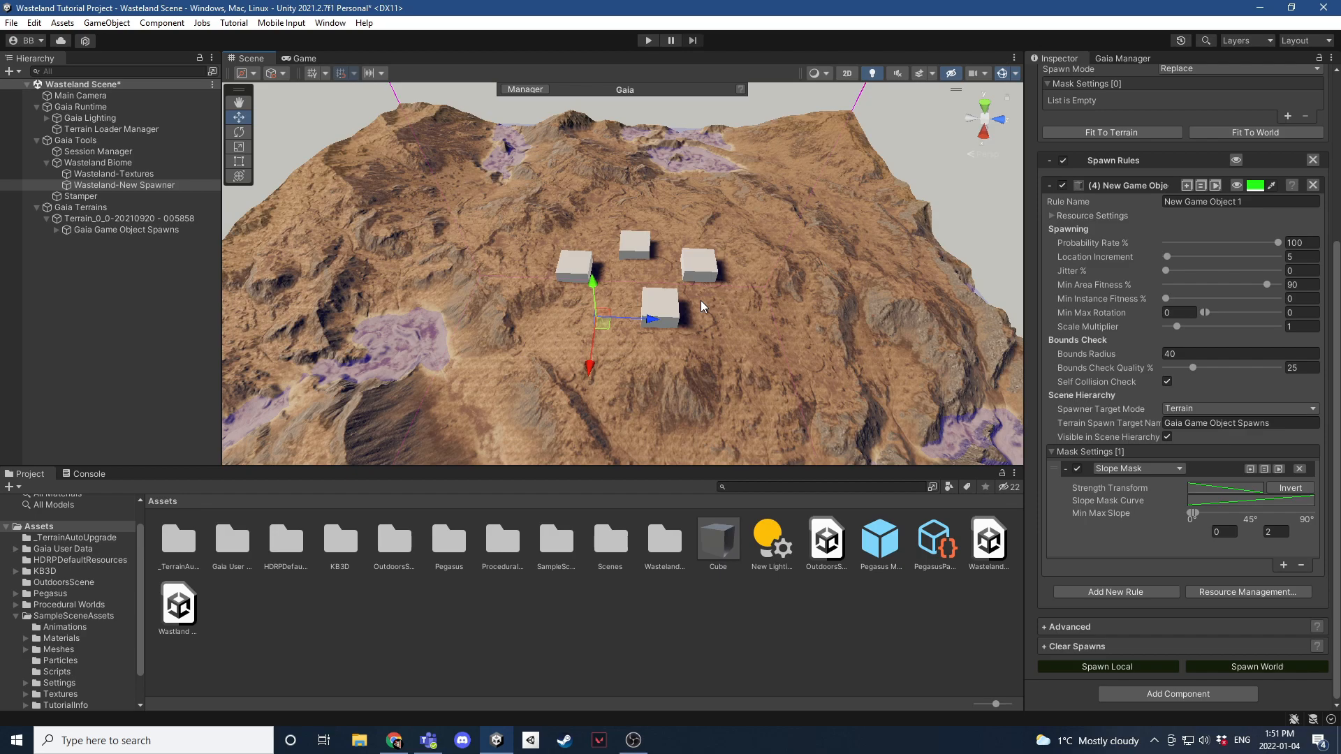
Delete the Wasteland-New Spawner and remove its missing entry from the Wasteland Biome's spawner list.
left_click(96, 185)
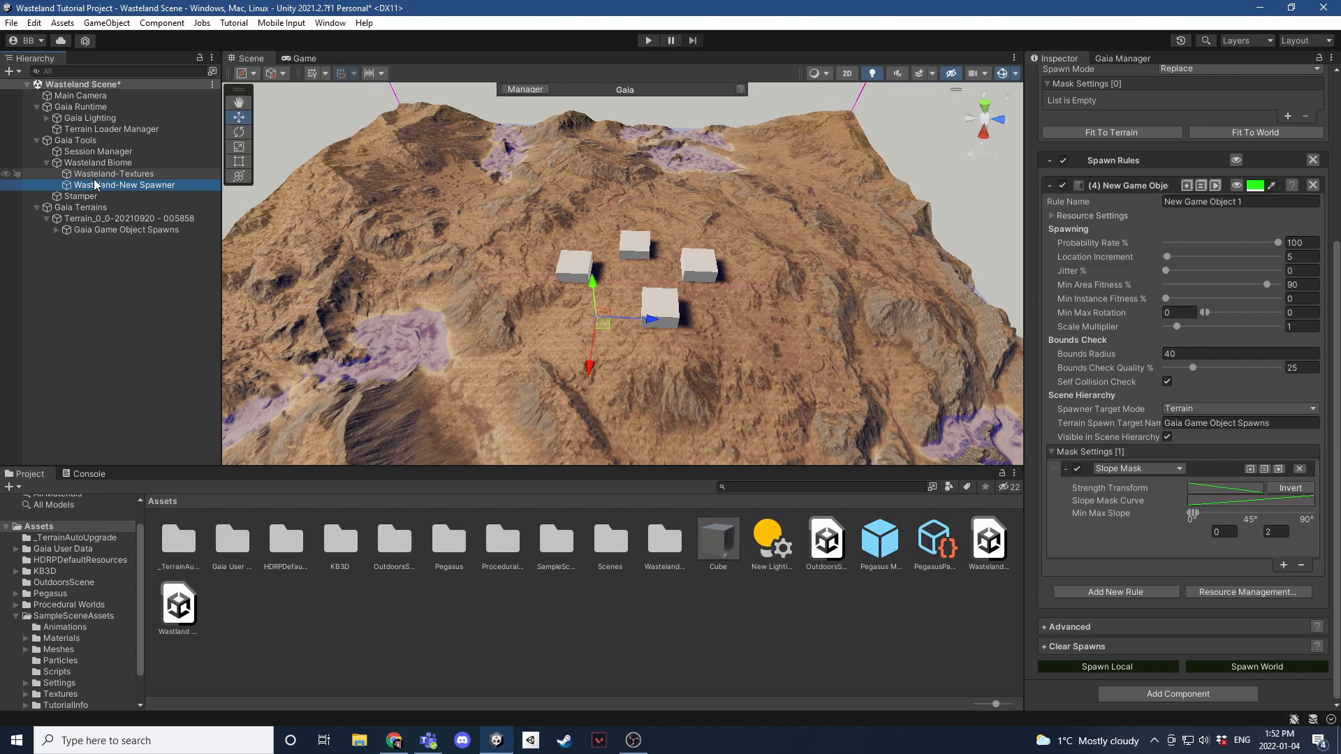
key("Delete")
left_click(98, 163)
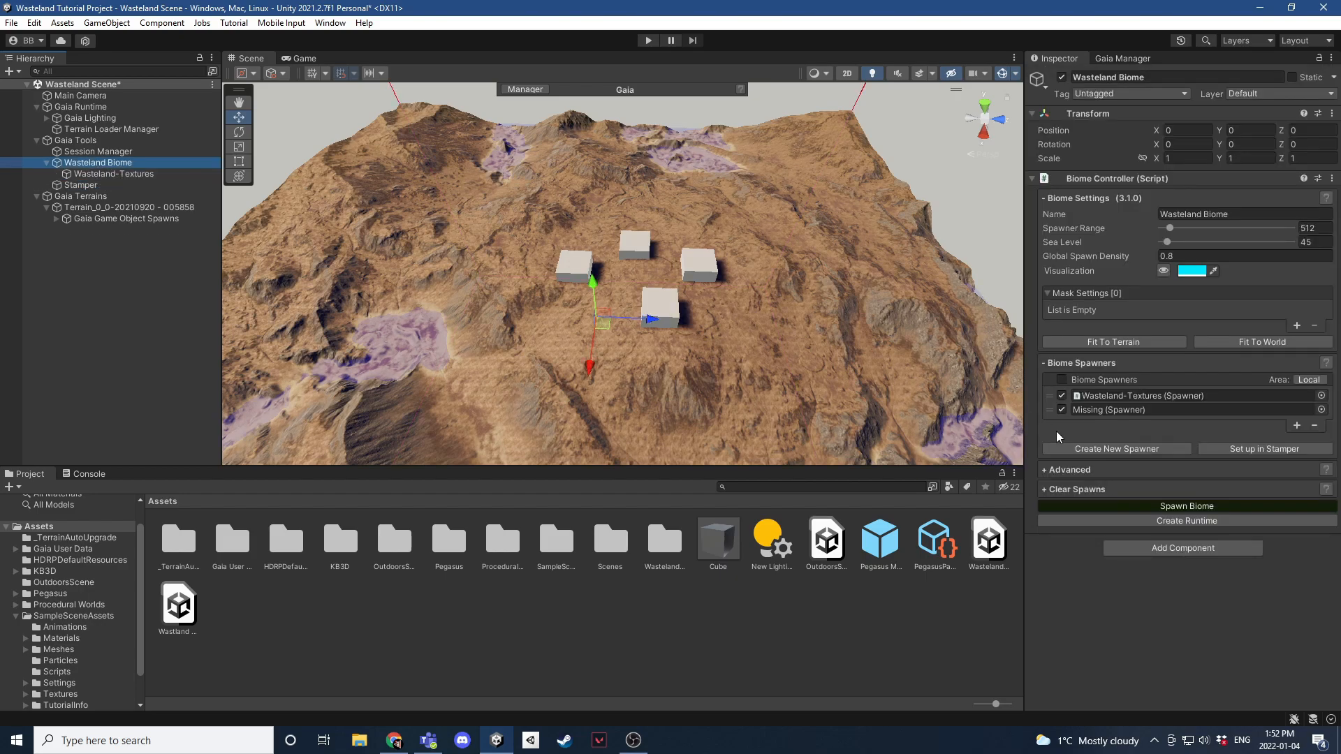
left_click(1314, 426)
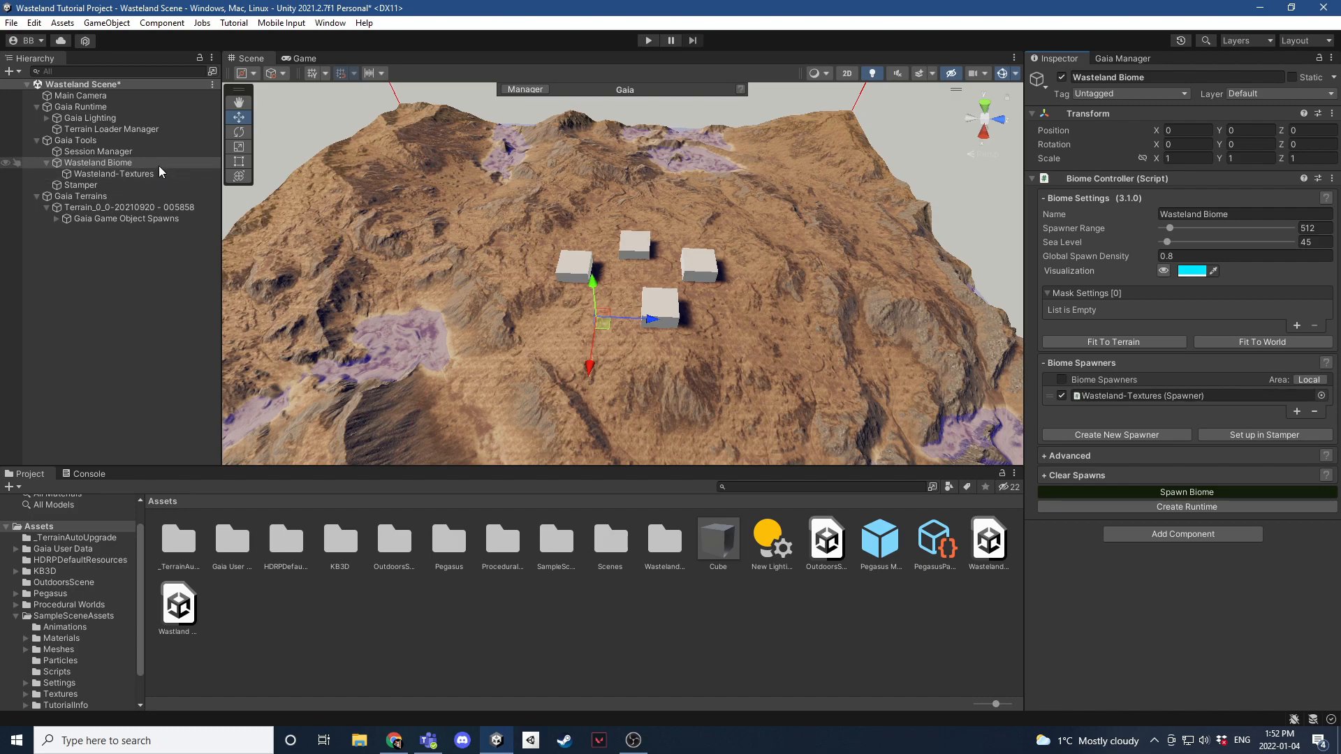
Delete the spawned New Game Object 1 group and its Gaia Game Object Spawns parent from the terrain.
left_click(55, 218)
left_click(93, 229)
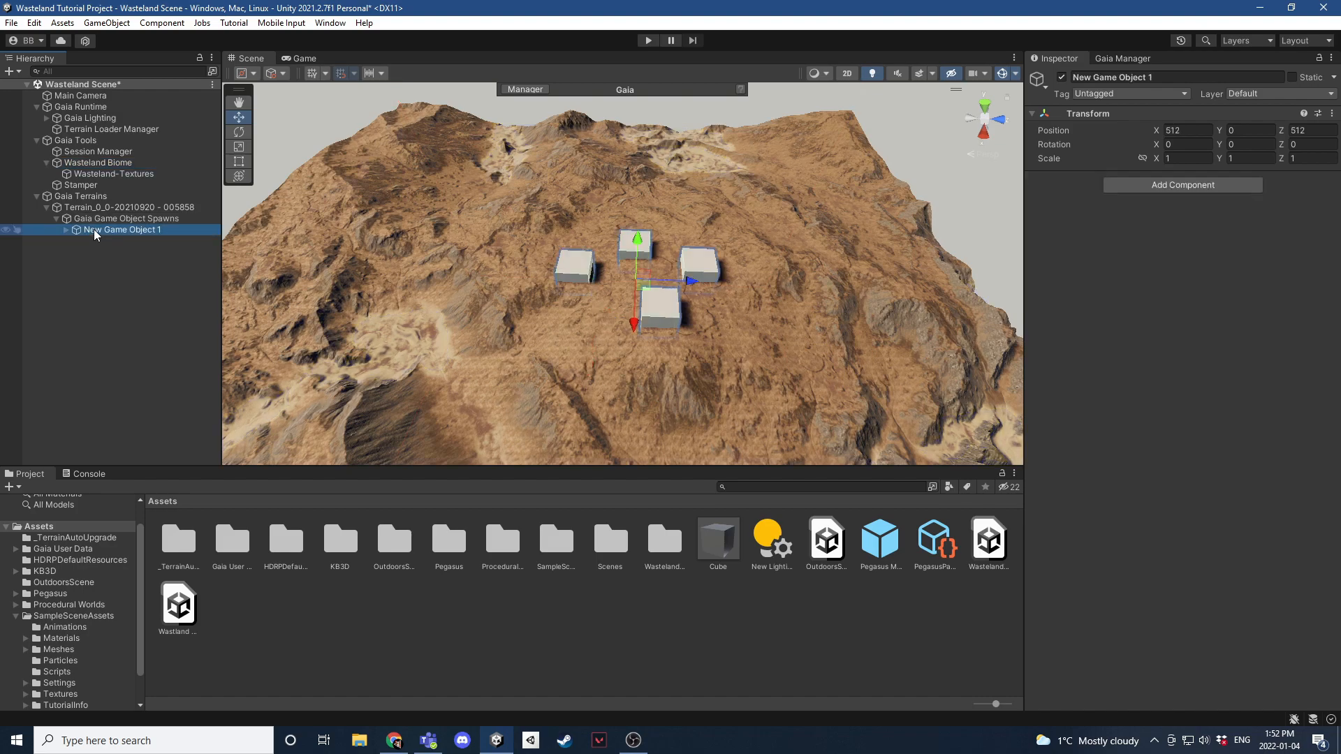
key("Delete")
left_click(81, 218)
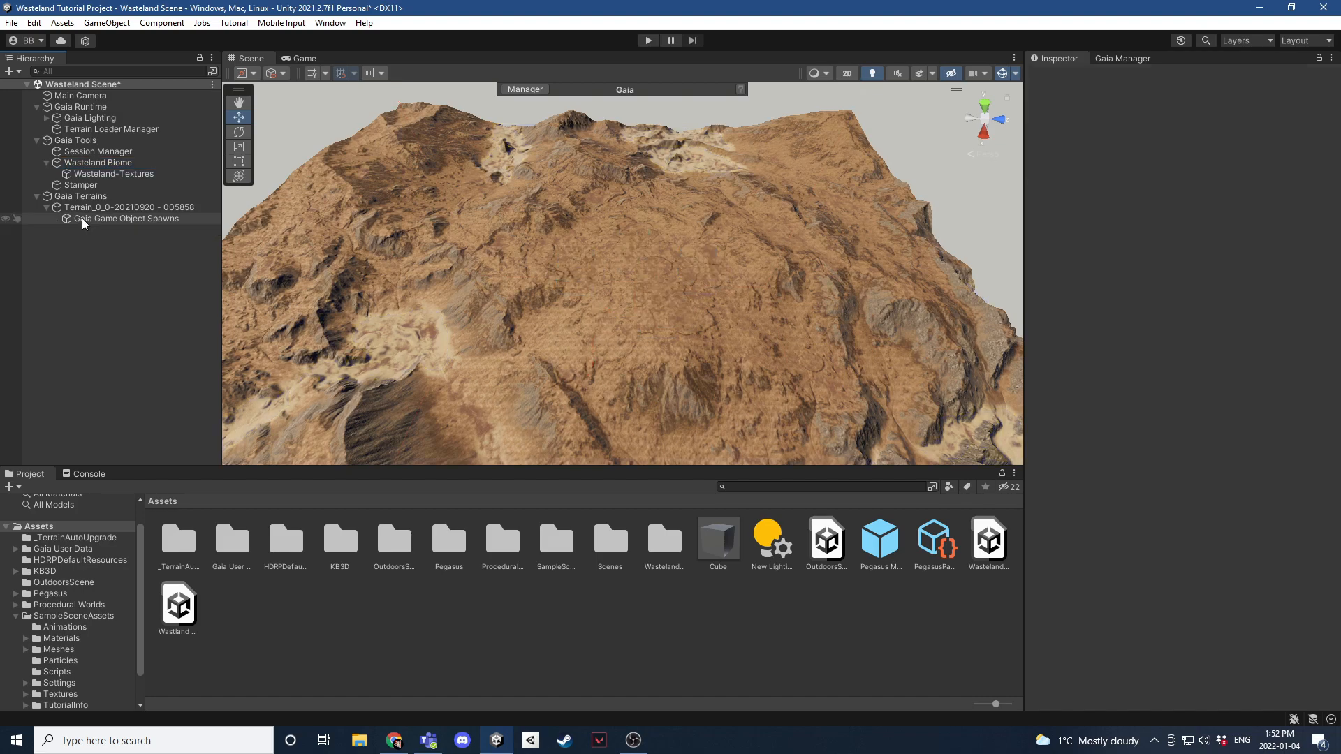
key("Delete")
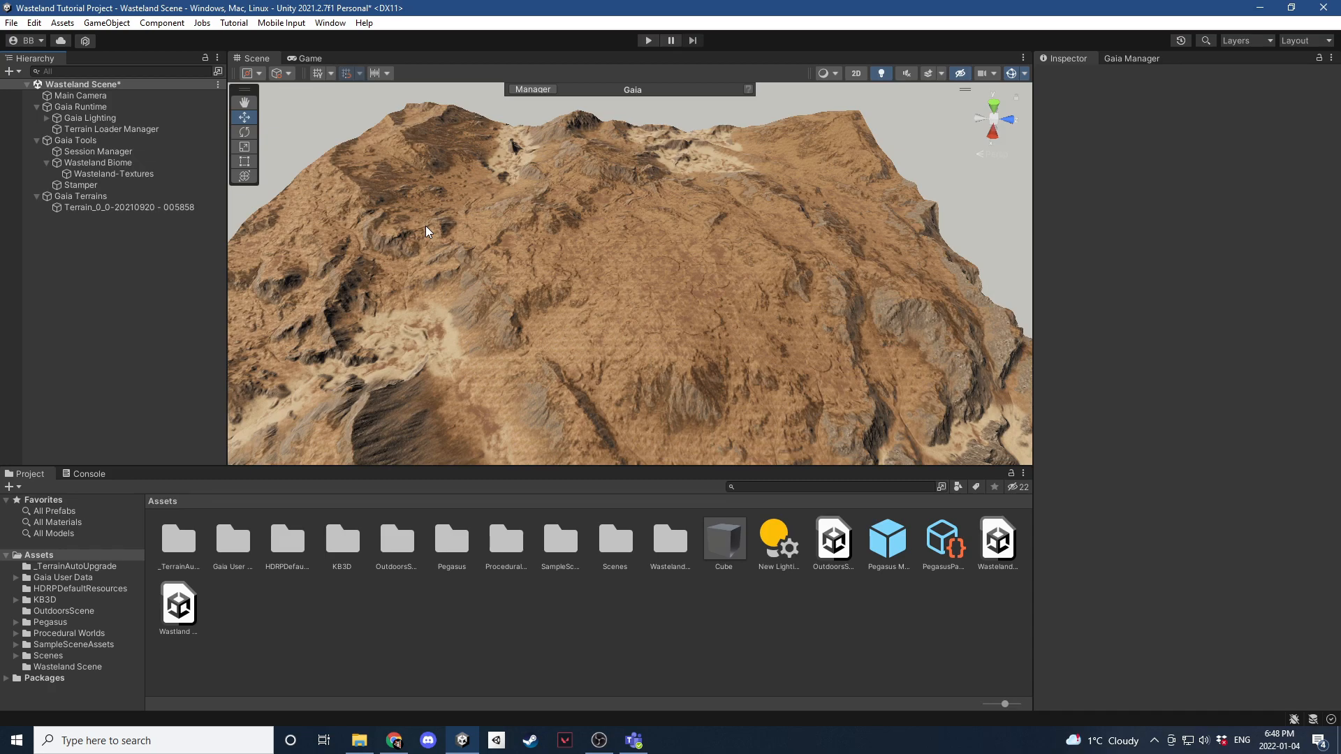
Create a new spawner in the Wasteland Biome and name it Wasteland-Large Buildings.
left_click(141, 164)
left_click(1135, 432)
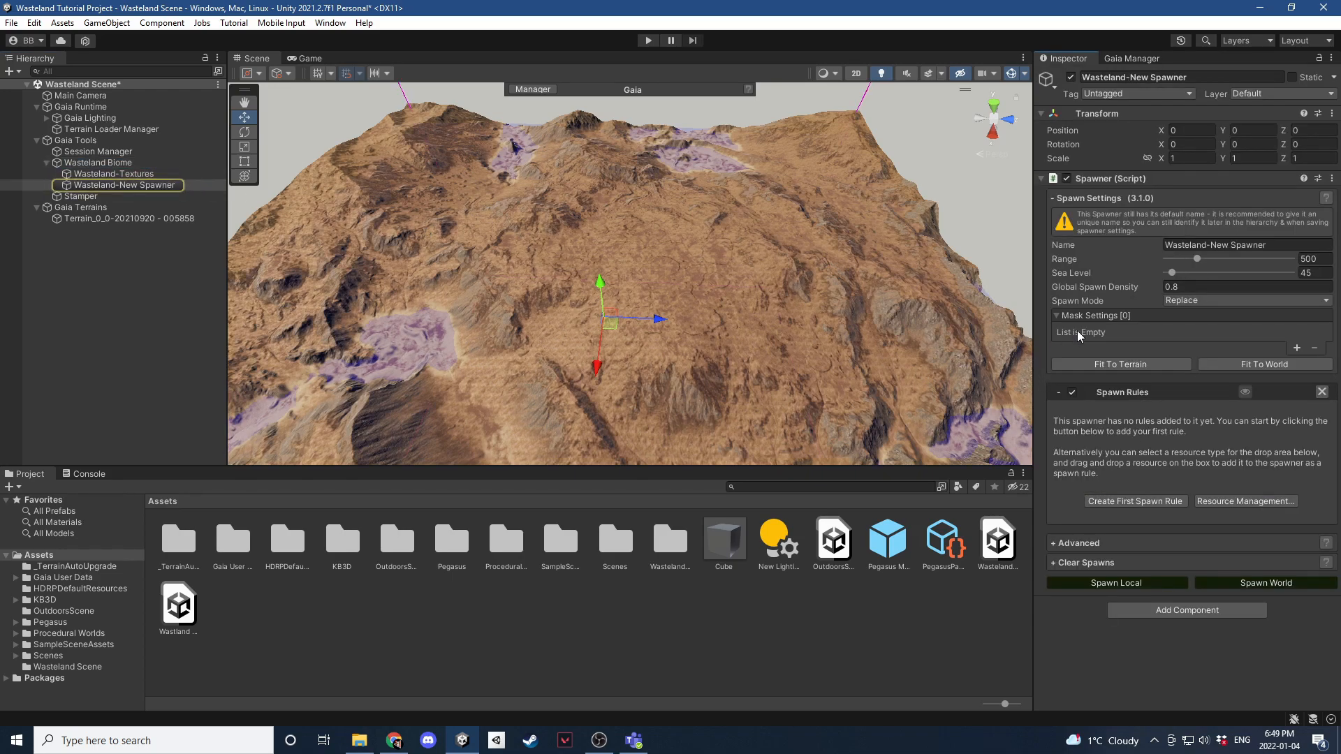
left_click_drag(1260, 244, 1215, 248)
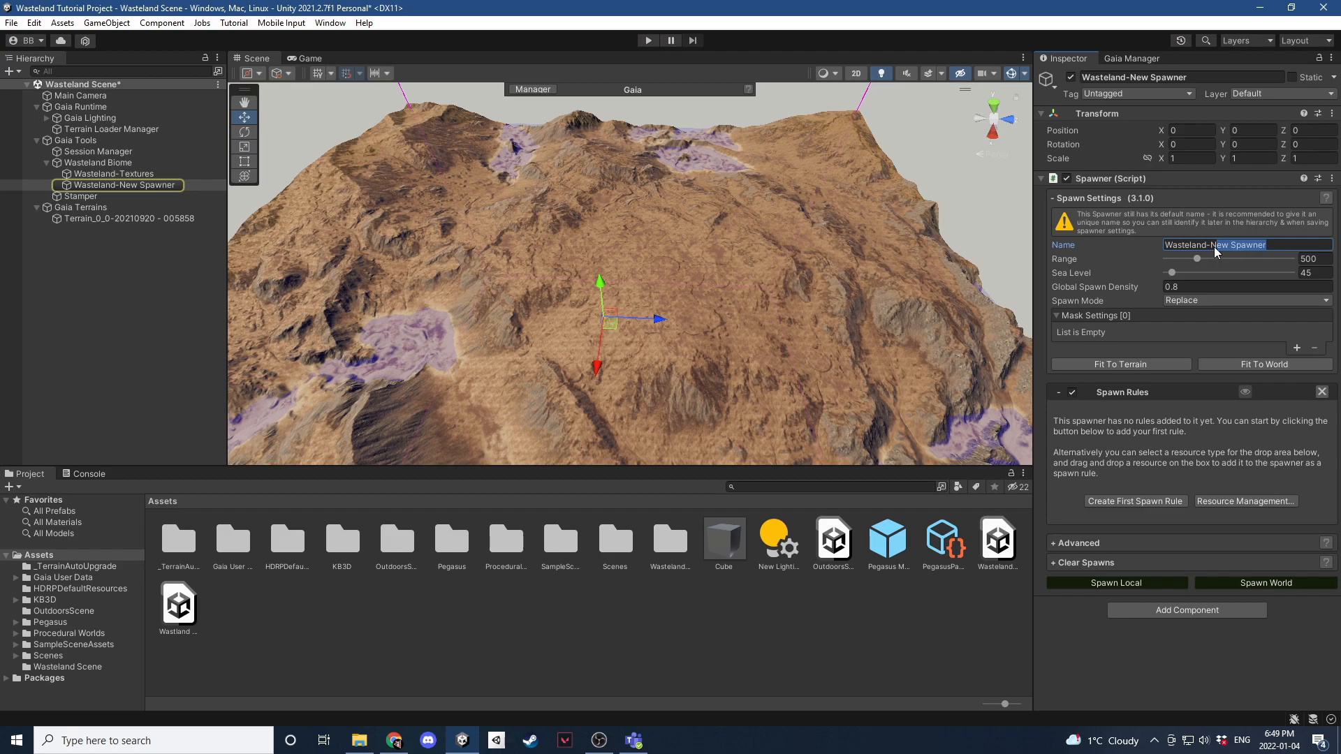
type("Large ")
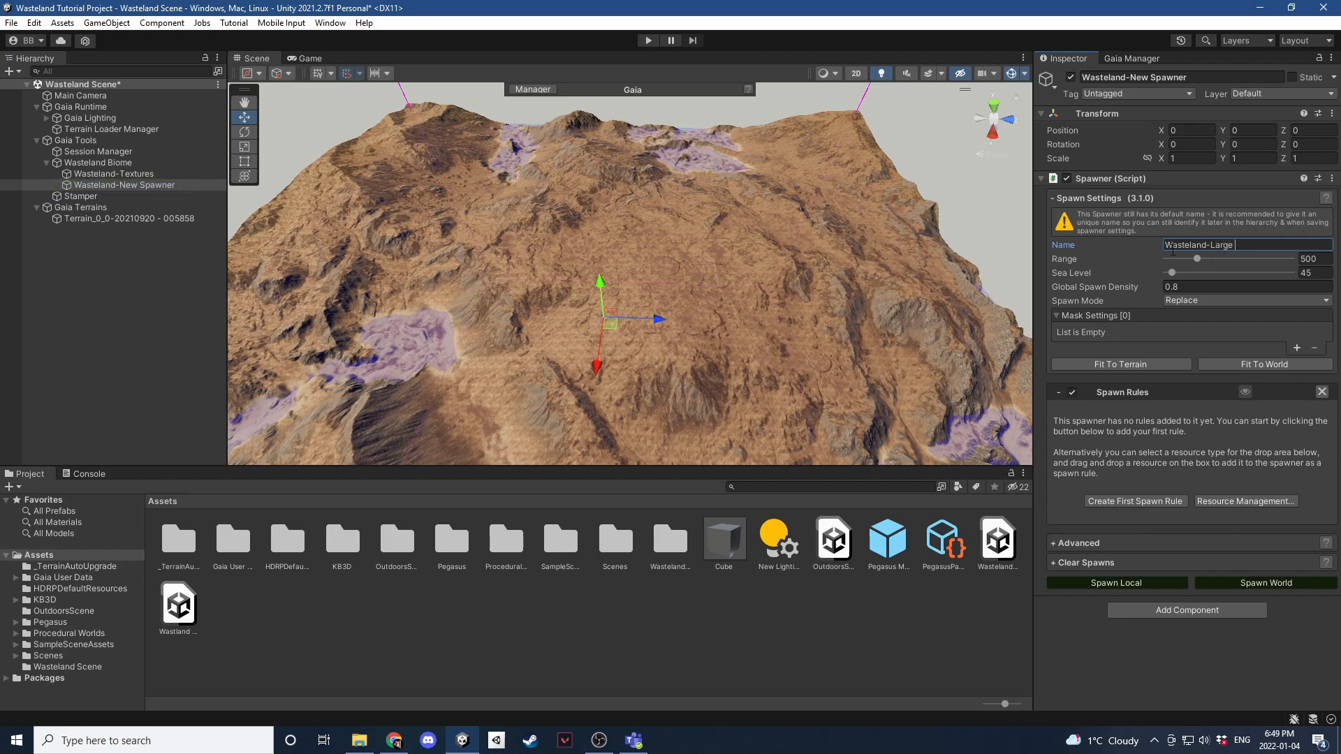
type("Buildings")
left_click(1145, 250)
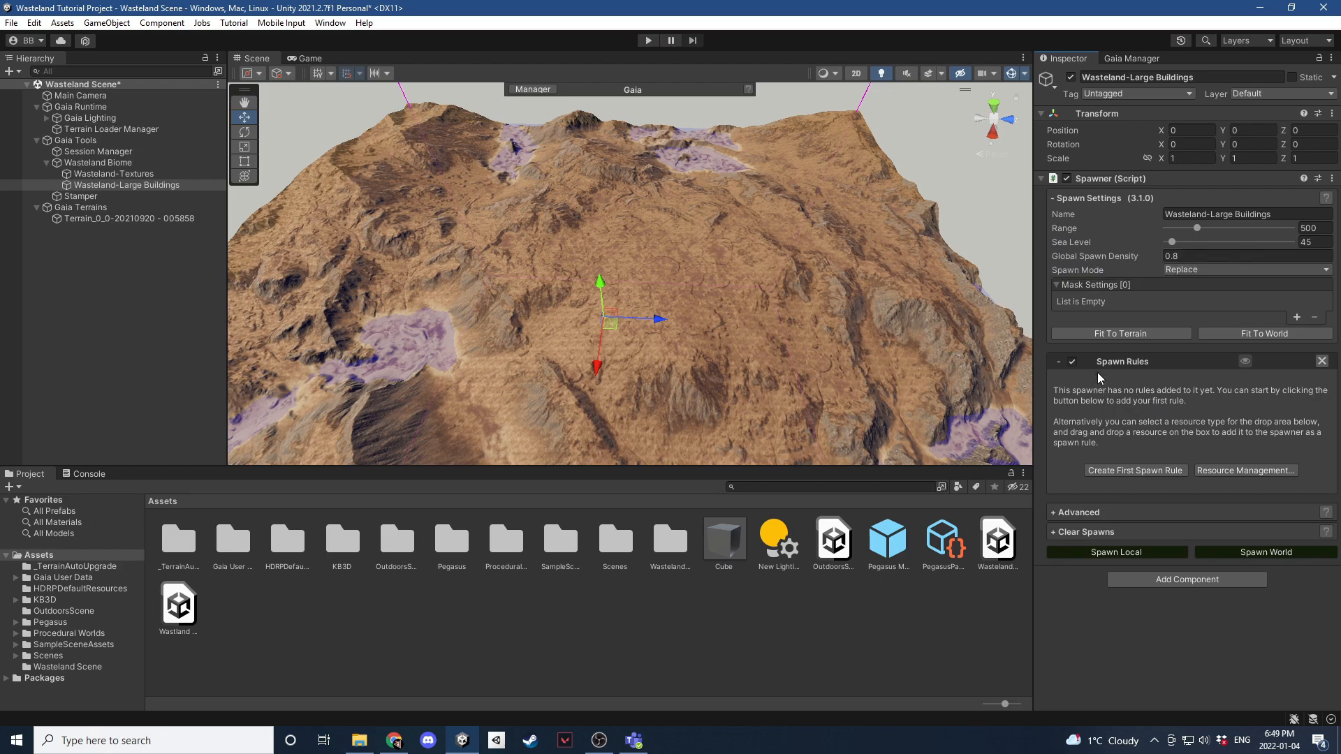
Create the spawner's first spawn rule and set its resource type to Game Object.
left_click(1136, 470)
scroll(1062, 438, "down", 2)
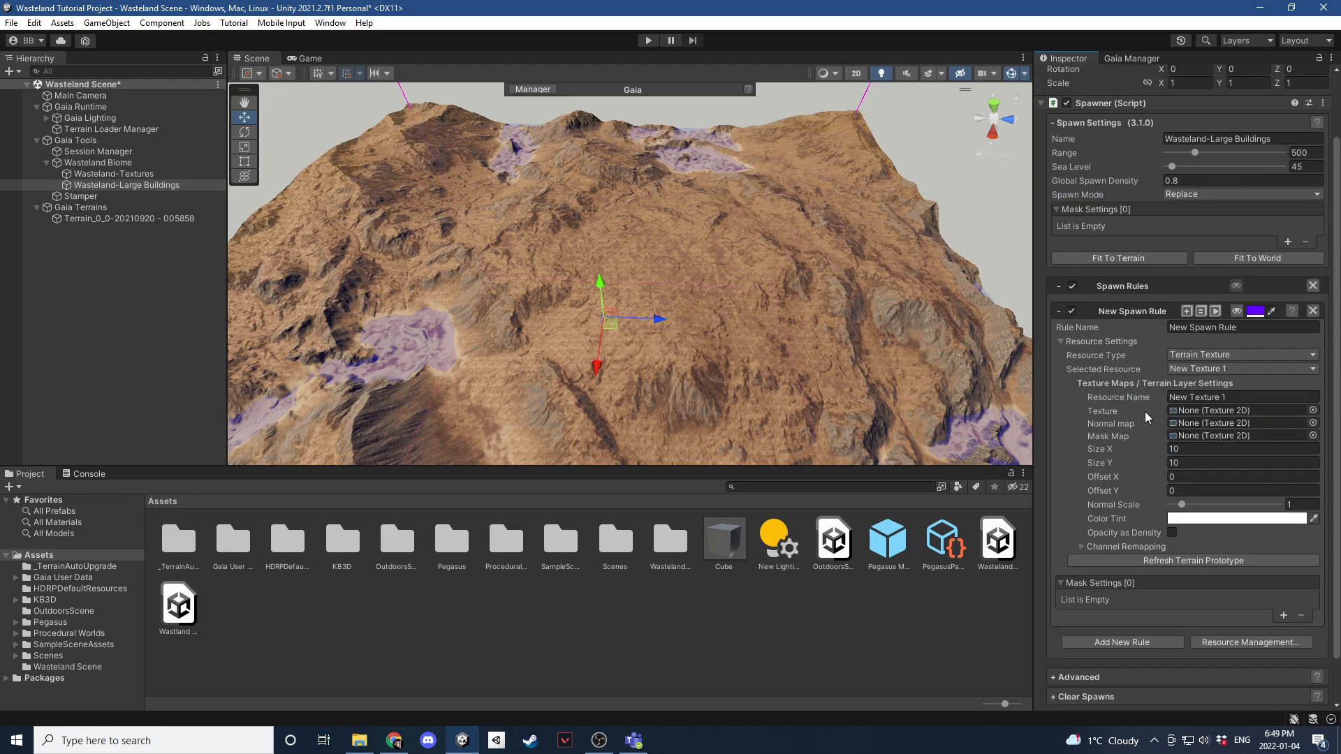
left_click(1206, 355)
left_click(1229, 432)
scroll(1142, 383, "down", 1)
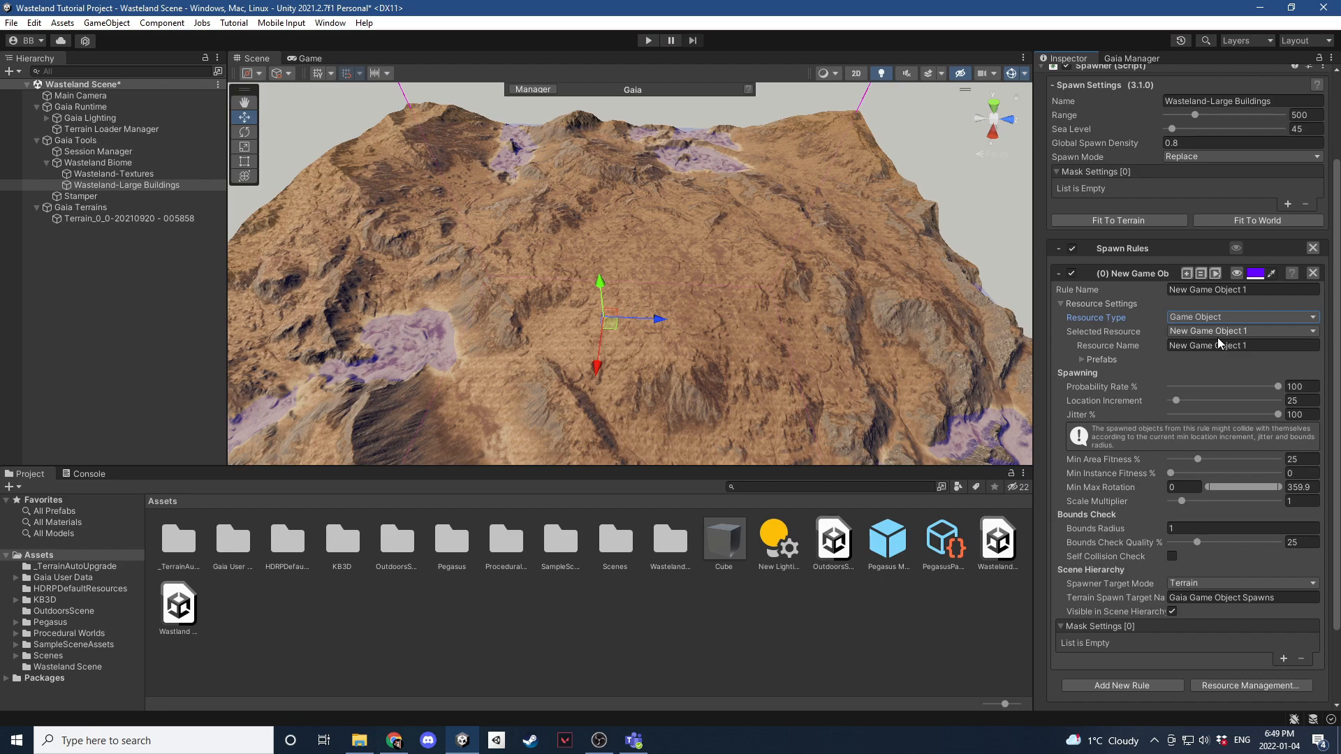
Name both the rule's prefab instance and its game object resource LB 1.
left_click(1120, 374)
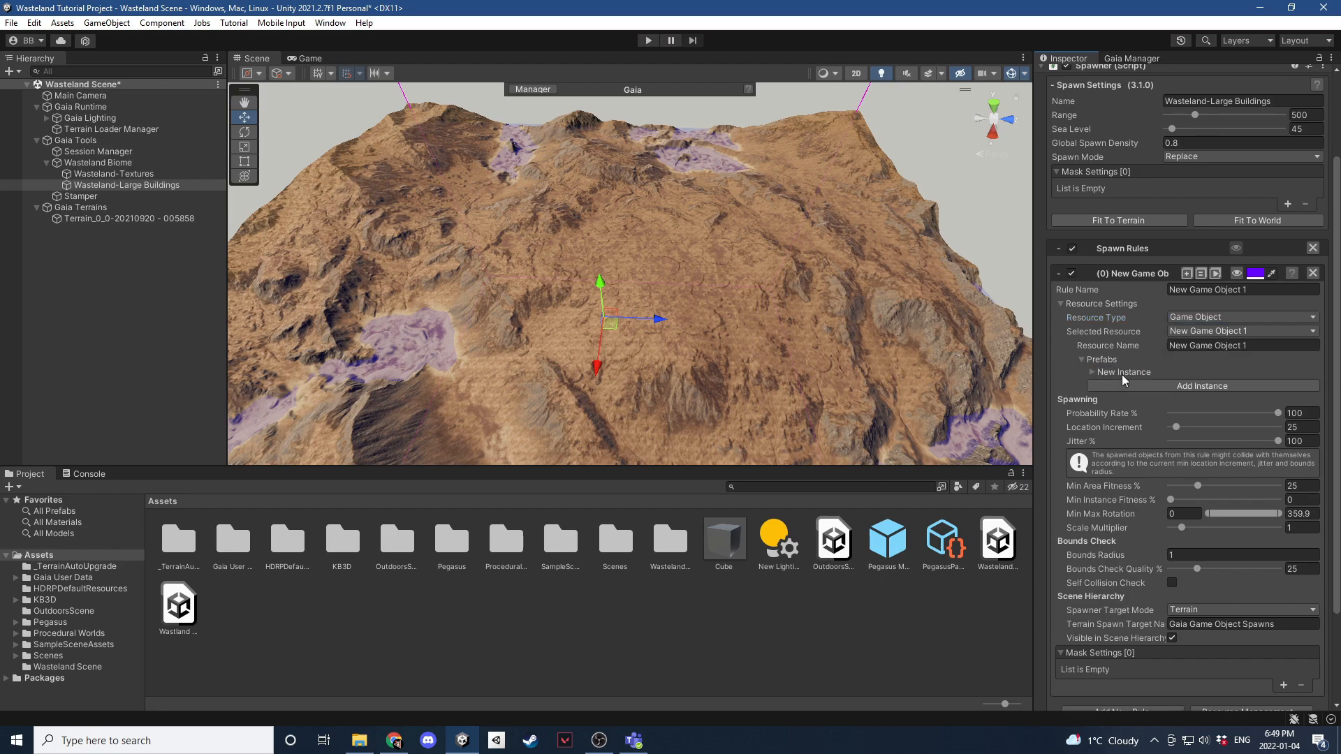
left_click(1094, 372)
scroll(1112, 376, "down", 3)
left_click(1236, 289)
left_click_drag(1176, 295, 1156, 286)
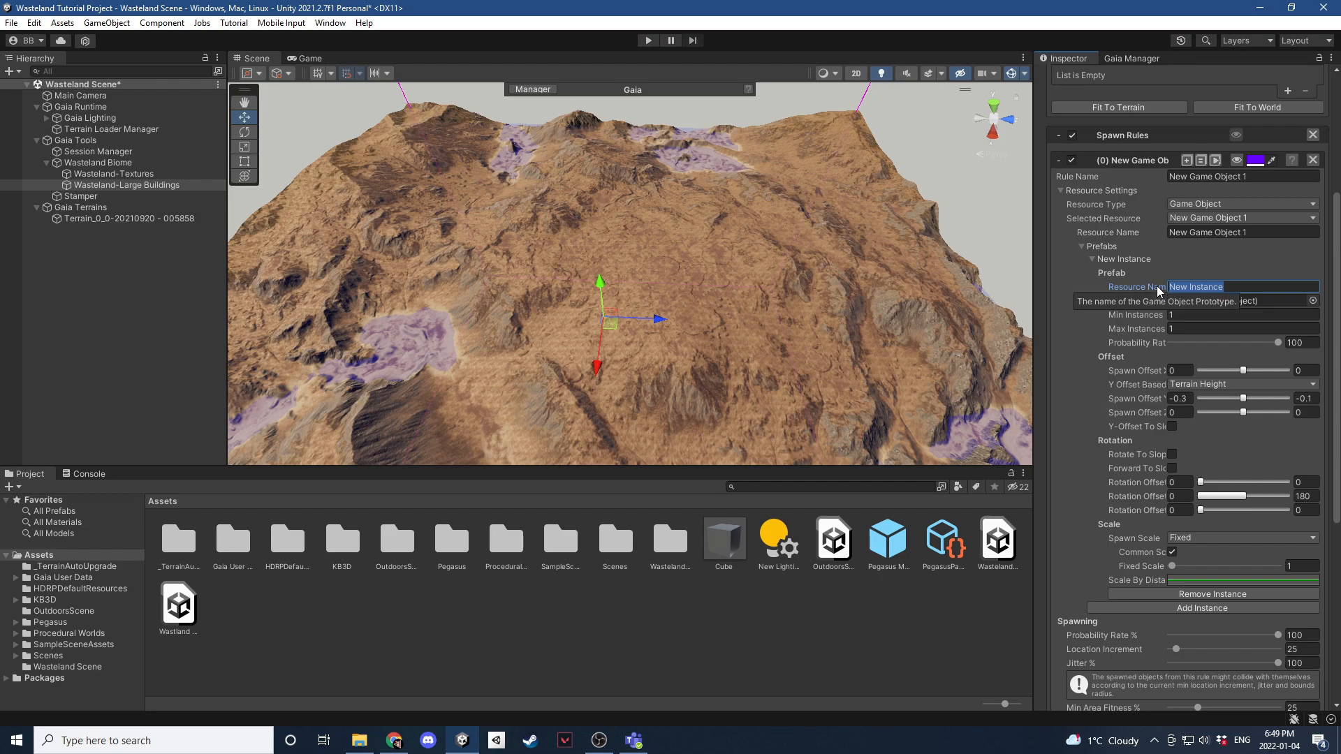
type("LB 1")
left_click_drag(1252, 233, 1123, 226)
type("LB 1")
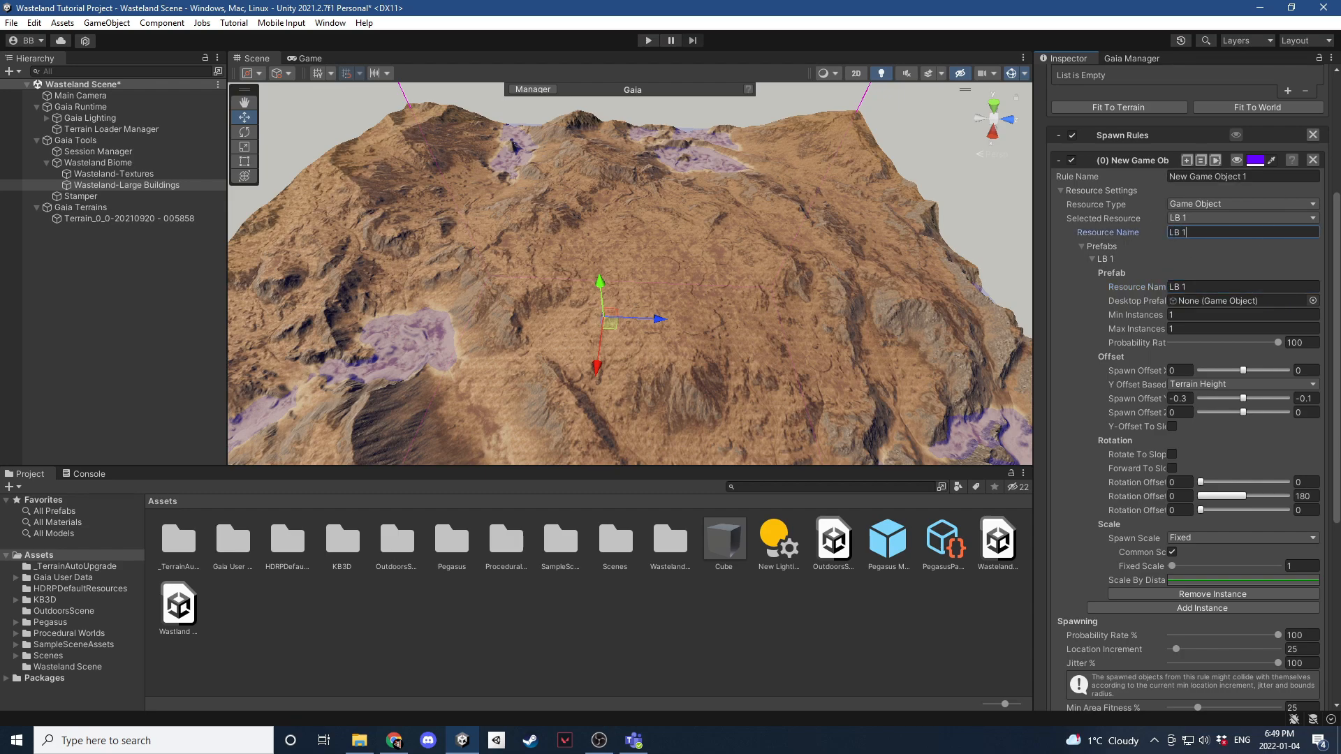
left_click(1092, 258)
left_click(1082, 246)
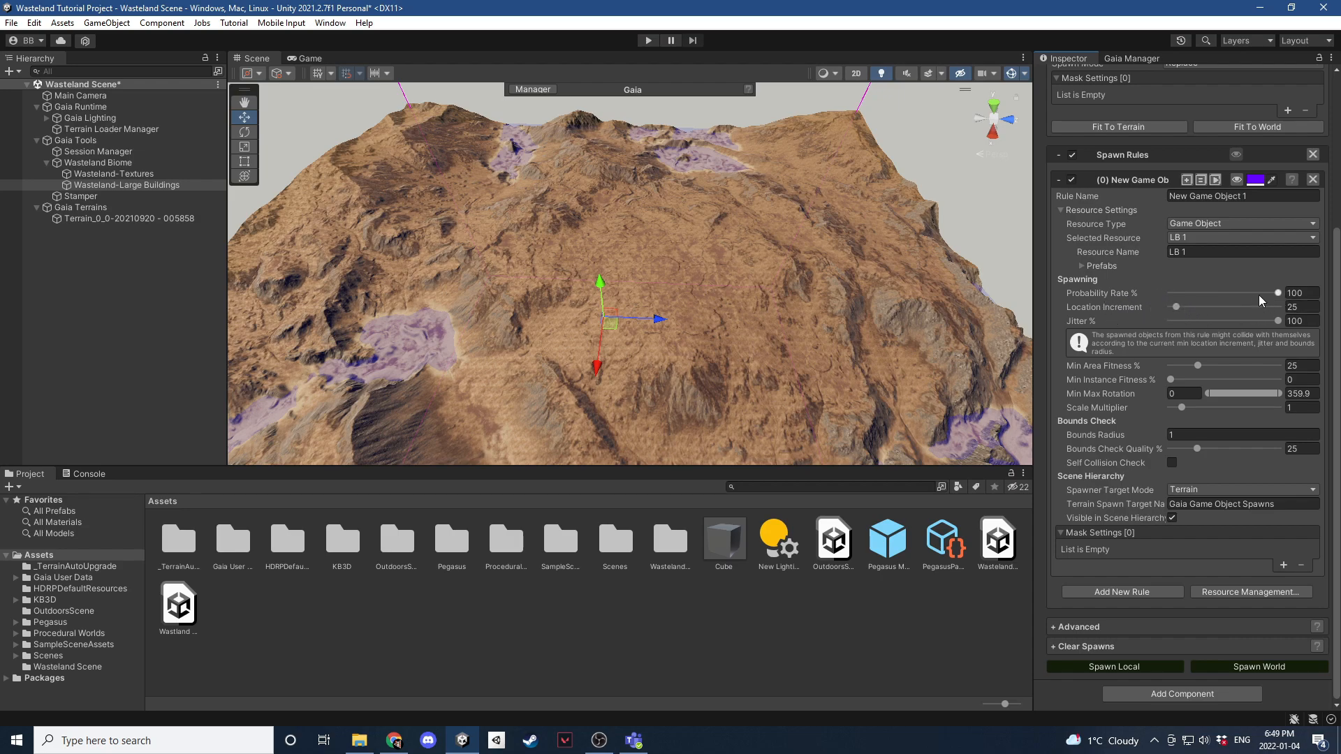
Set the LB 1 rule's Jitter to 75%.
key("BackSpace")
key("BackSpace")
key("BackSpace")
type("75")
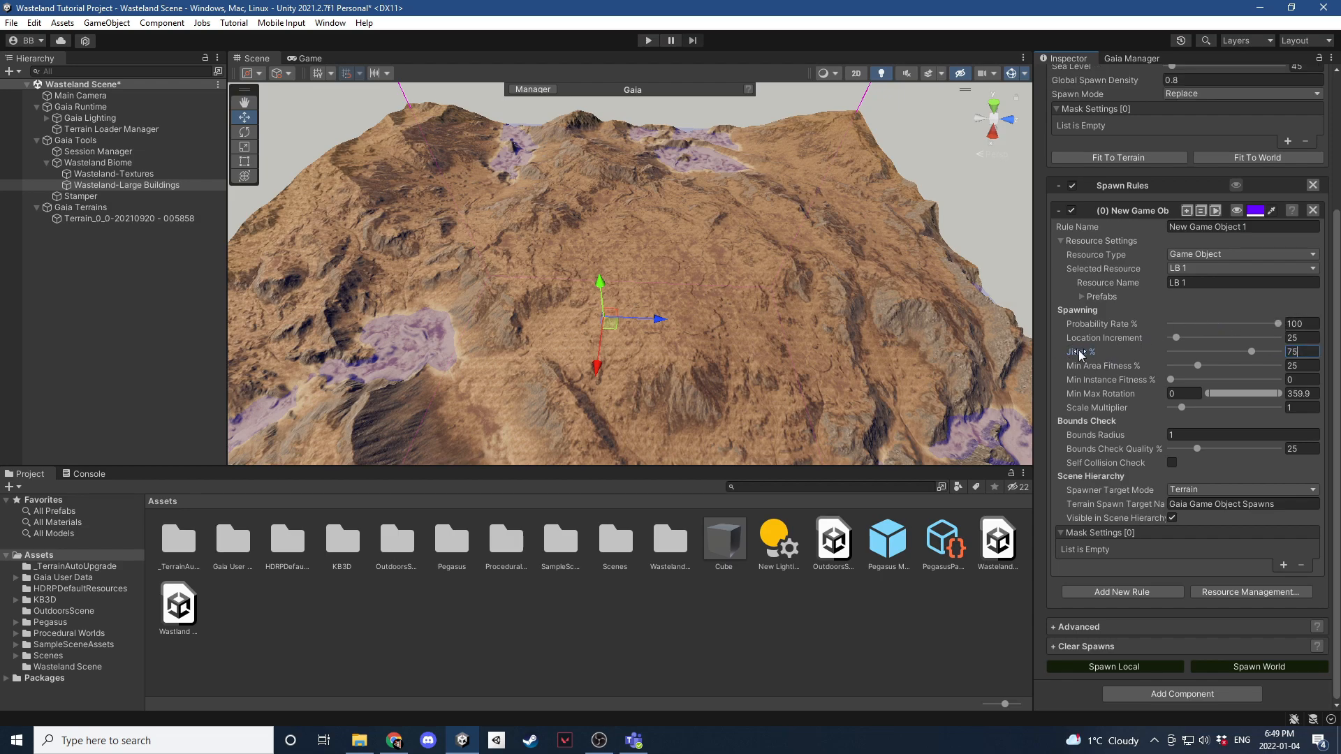
mouse_move(1076, 355)
scroll(1129, 197, "up", 3)
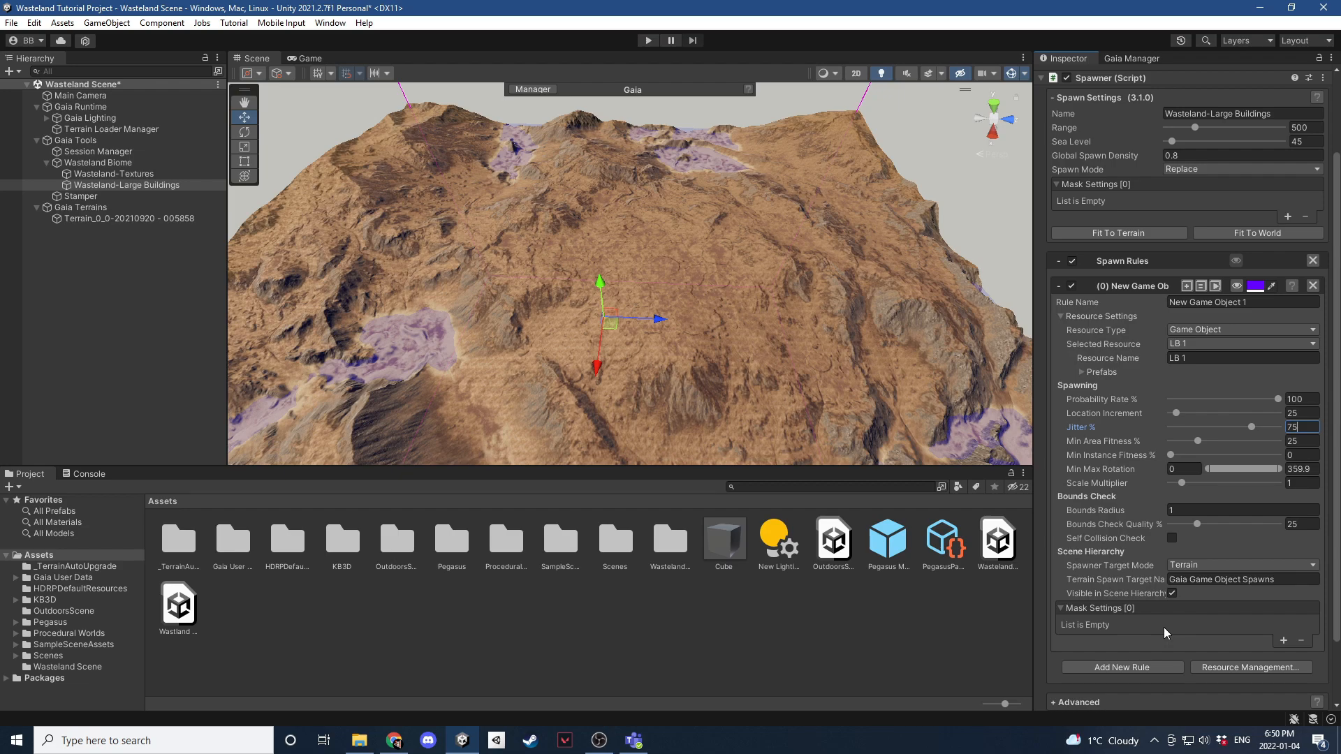
scroll(1134, 510, "up", 2)
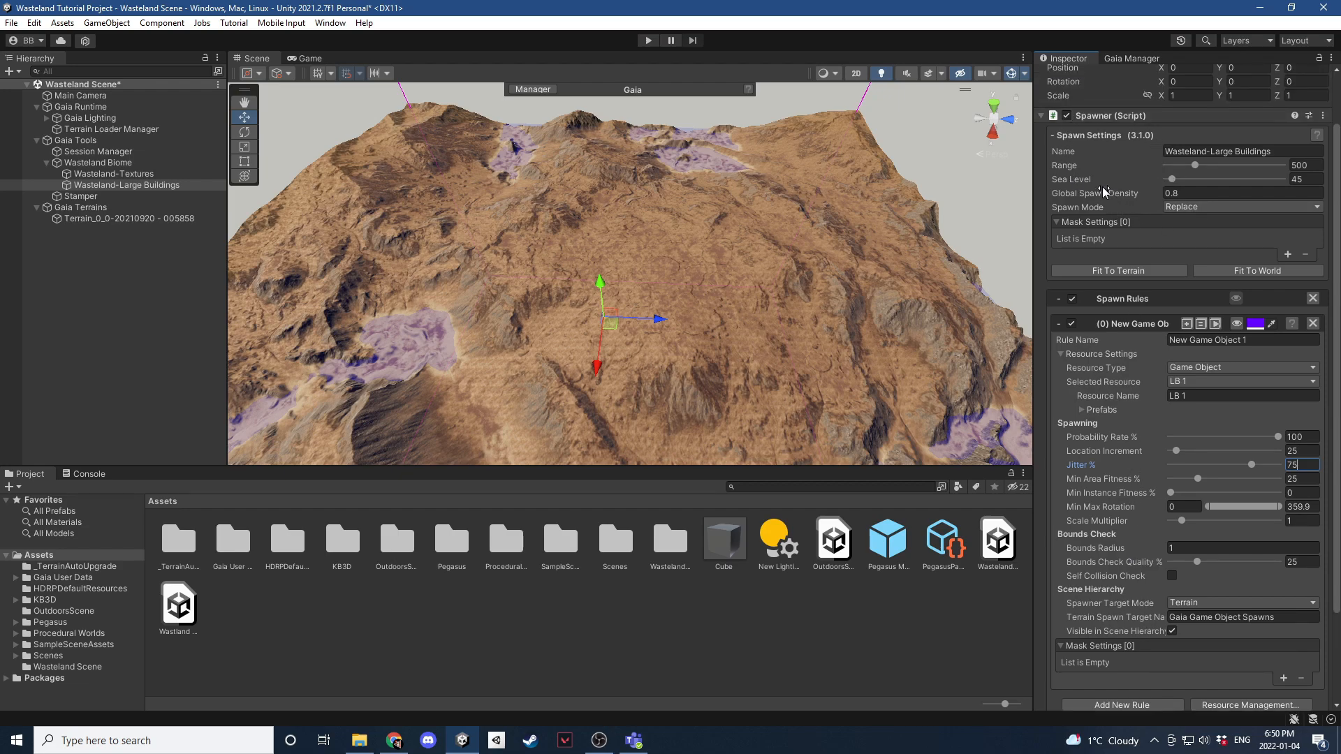
Add a Slope Mask to the Wasteland-Large Buildings spawner's own mask settings and collapse the game object rule.
left_click(1287, 254)
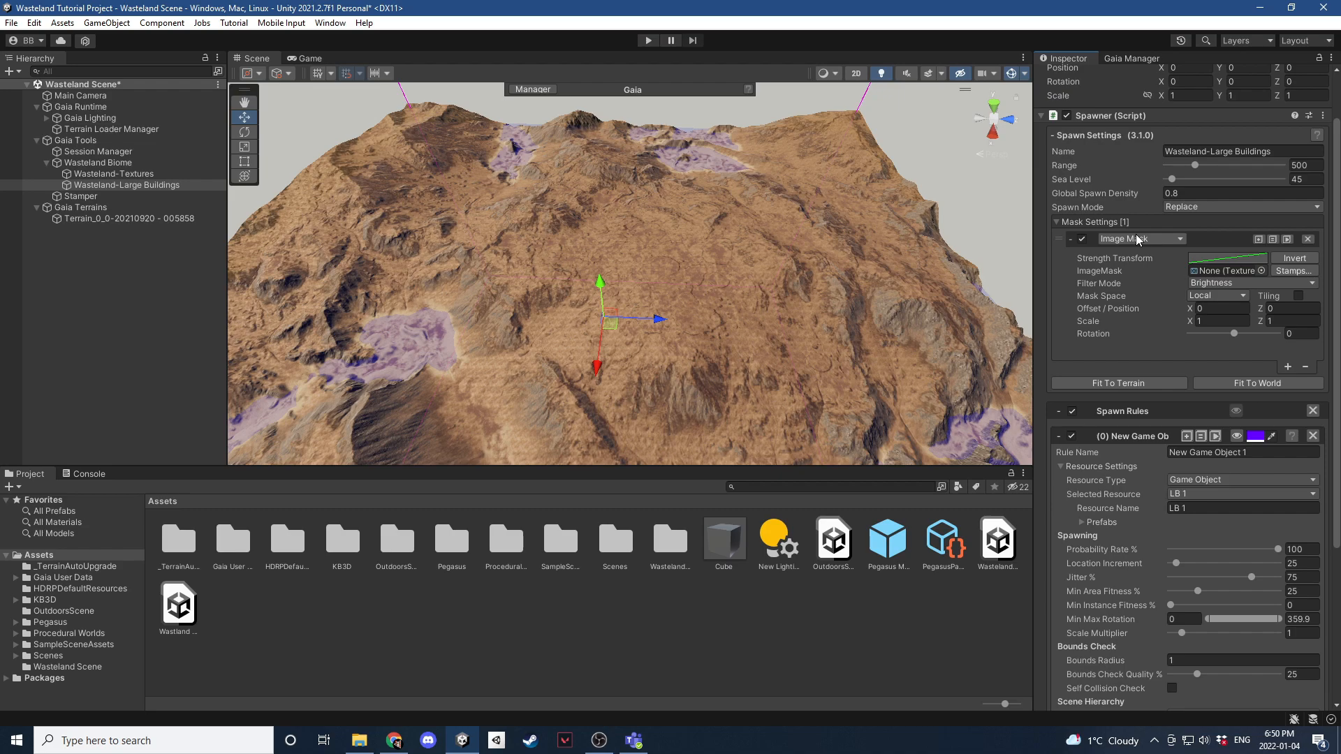
scroll(1136, 240, "down", 3)
left_click(1058, 363)
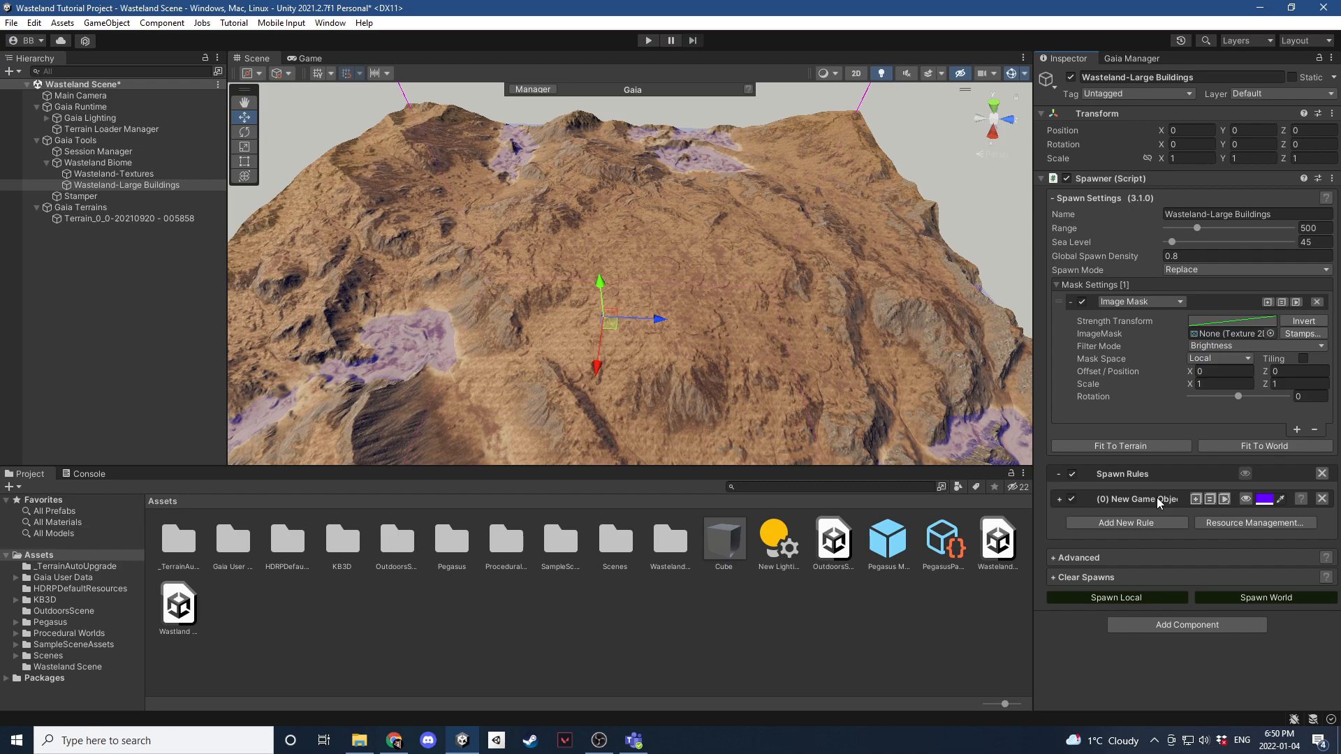
left_click(1125, 303)
left_click(1148, 423)
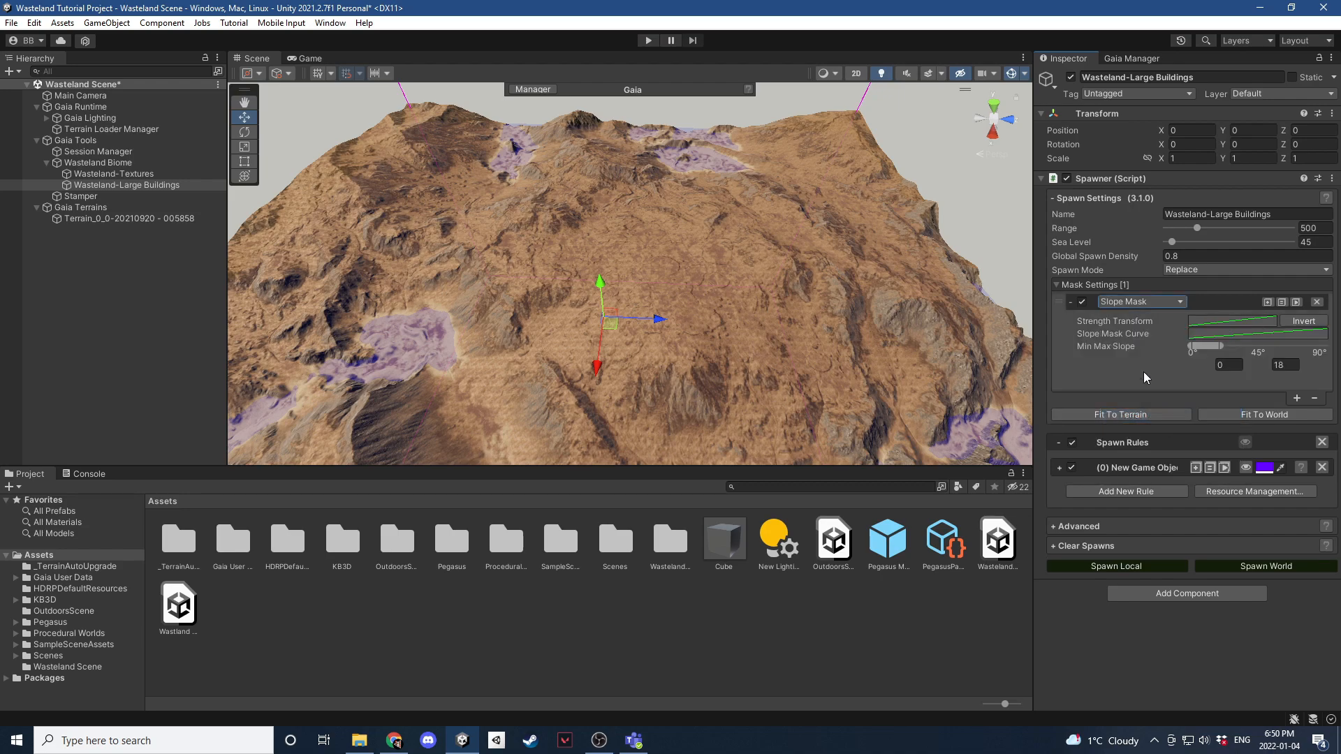
Visualize the game object rule on the terrain, invert the Slope Mask's strength transform and set its maximum slope to 2.
left_click(1285, 365)
left_click(1245, 467)
right_click_drag(947, 284, 921, 320)
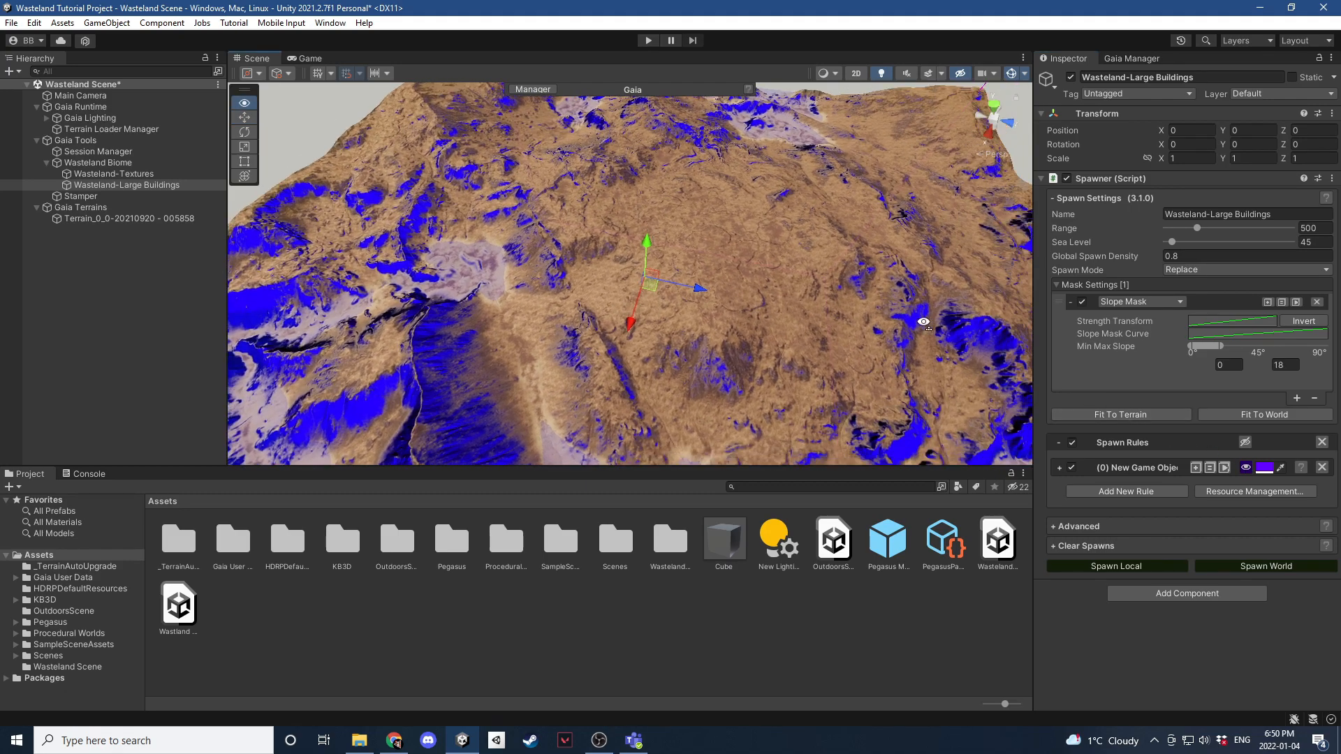
left_click(1296, 322)
left_click(1280, 366)
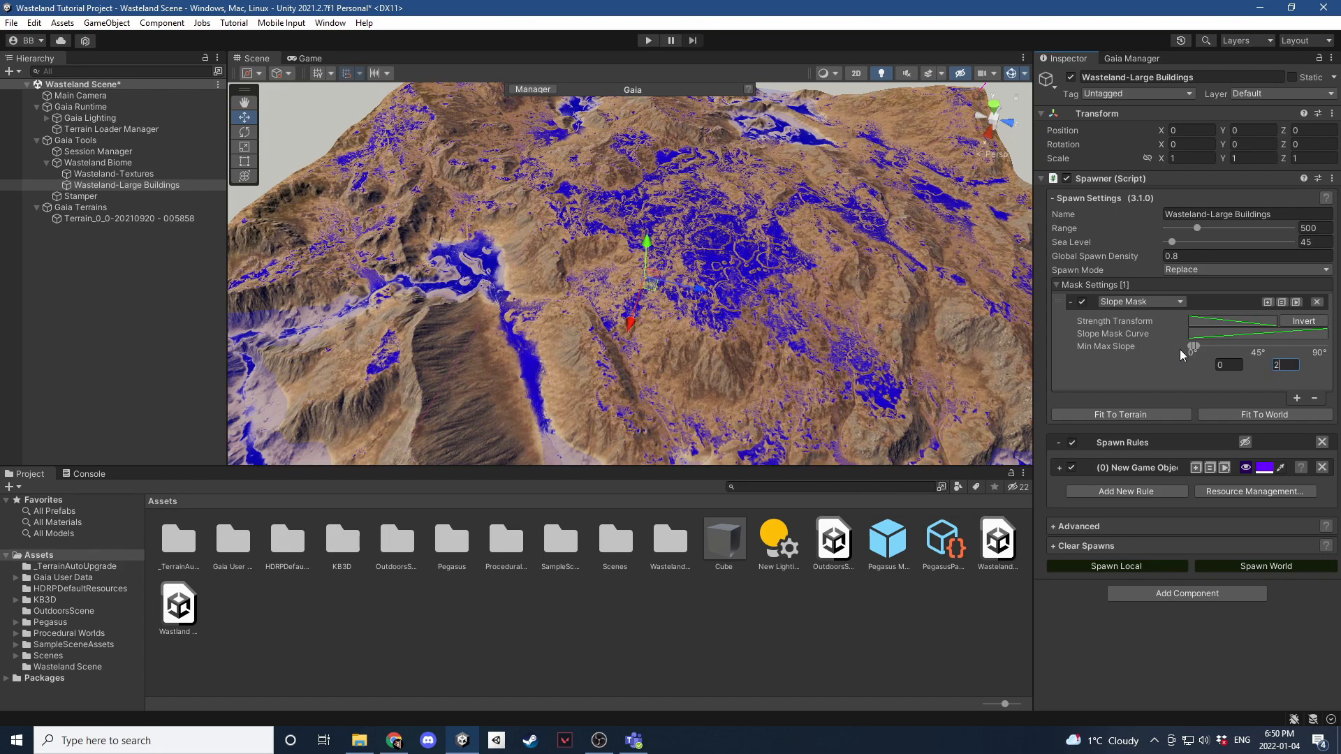
type("2")
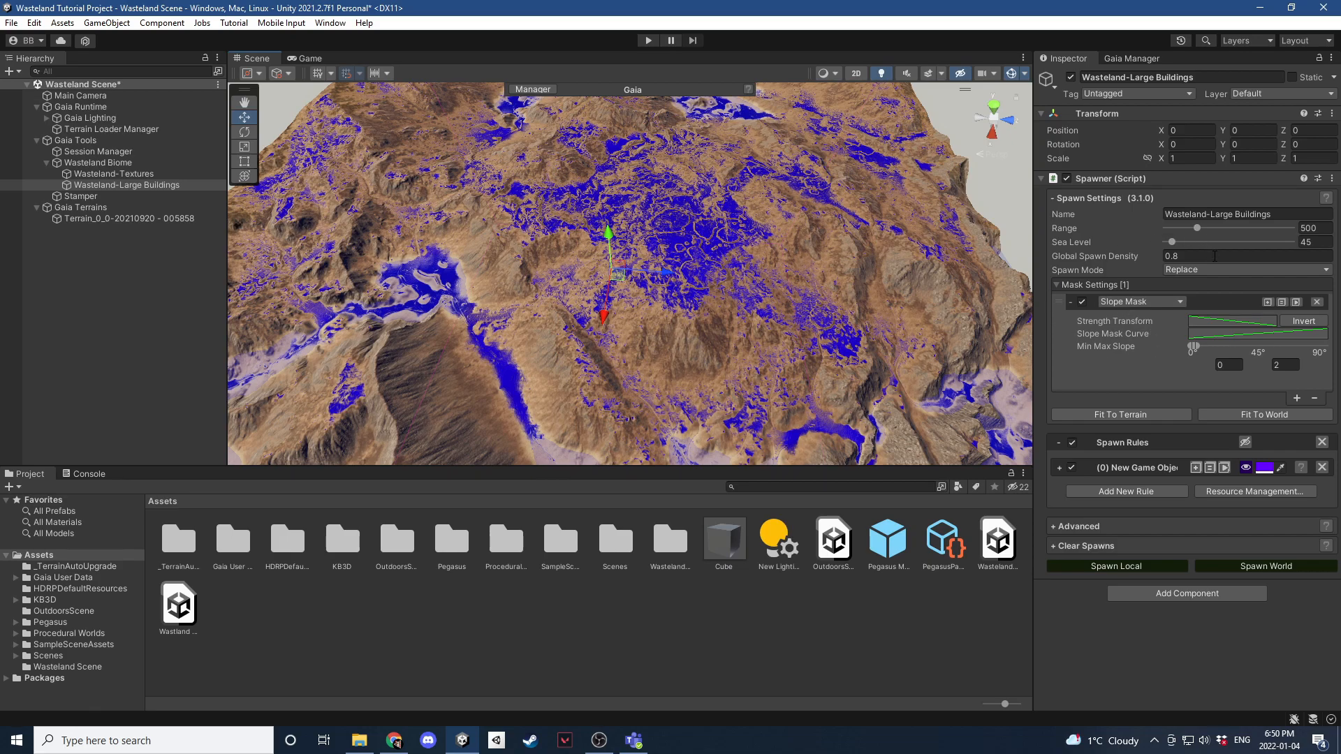
Set the spawner's Global Spawn Density to 1 and collapse the Slope Mask.
left_click(1191, 257)
type("1")
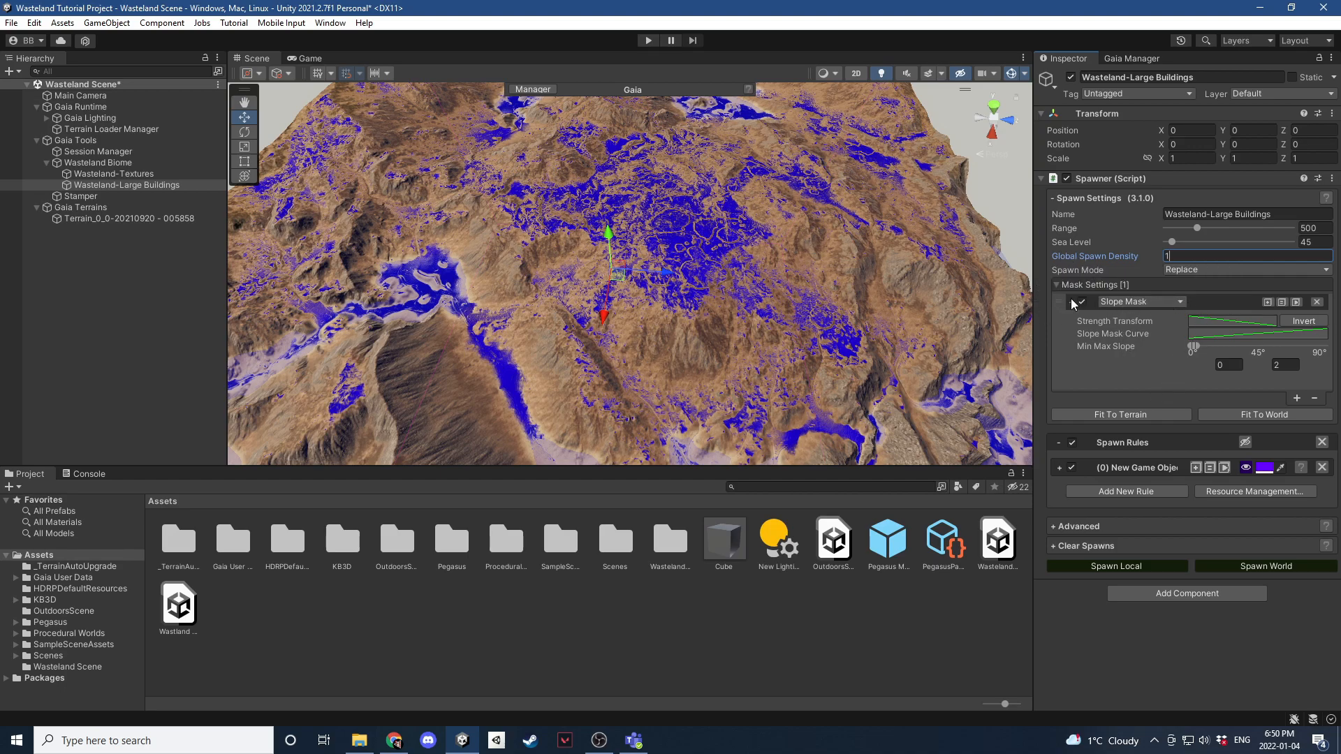
left_click(1069, 302)
Add a Collision Mask to the spawner with one respected collision of type Layer Game Object.
left_click(1295, 324)
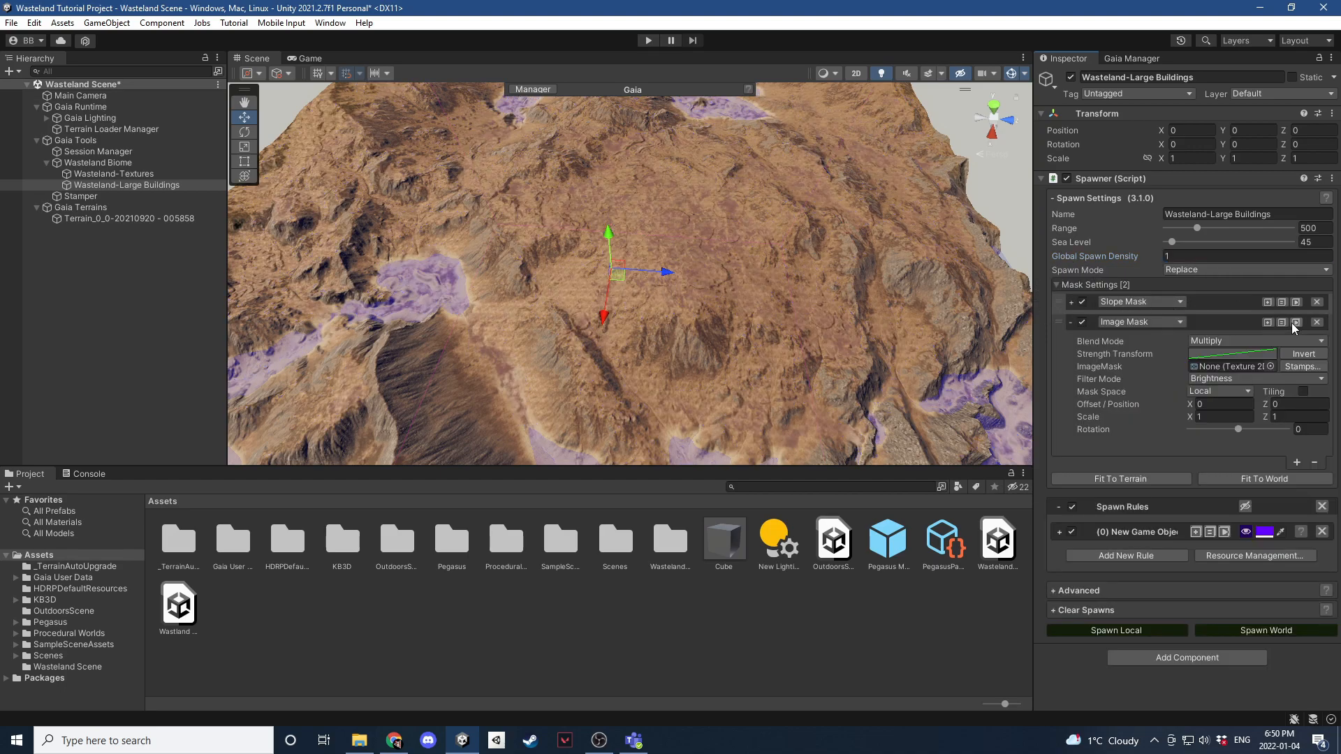
left_click(1166, 323)
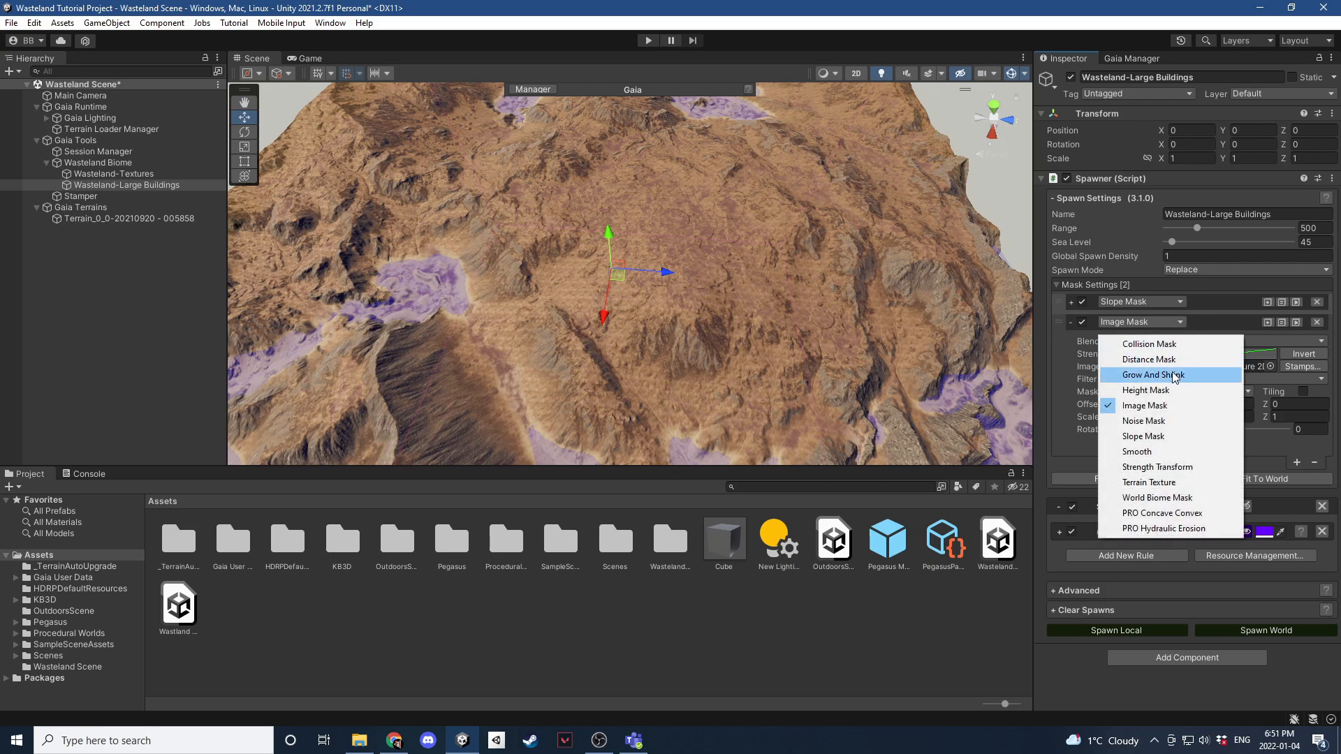
left_click(1139, 345)
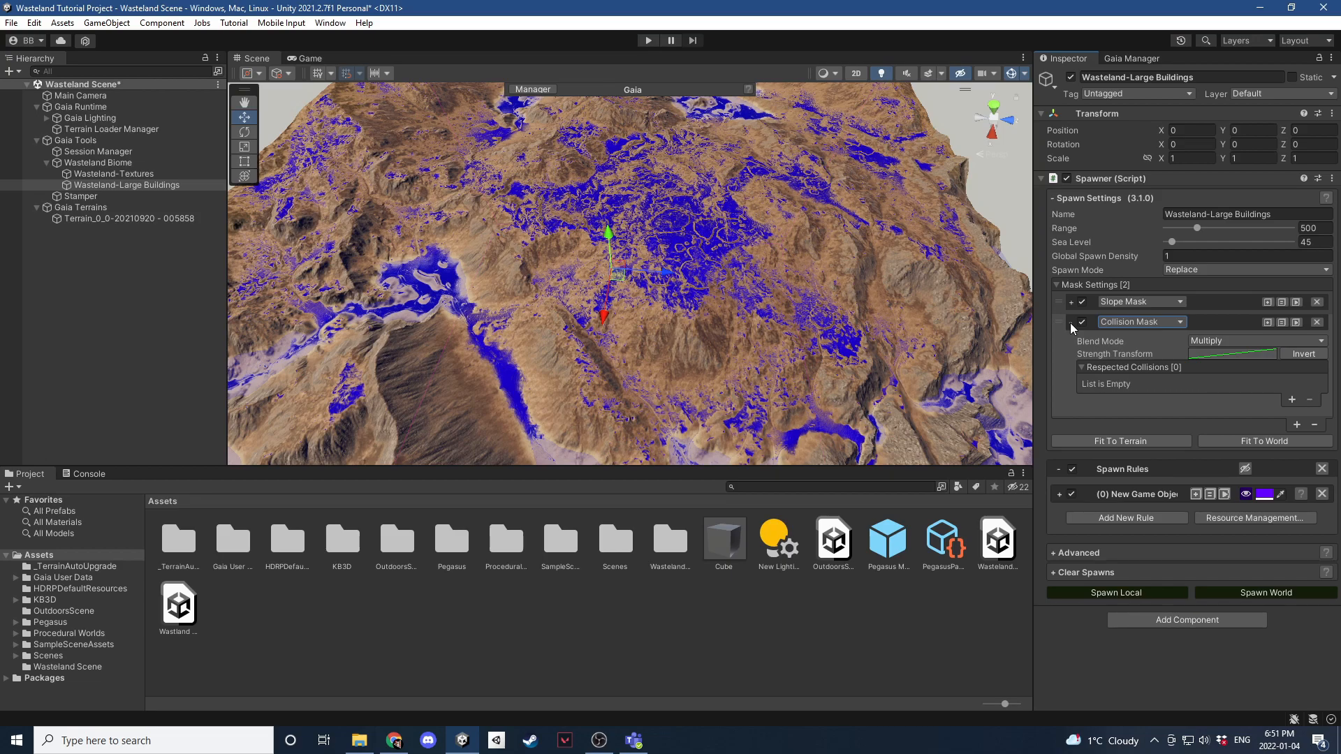
left_click(1292, 399)
left_click(1180, 384)
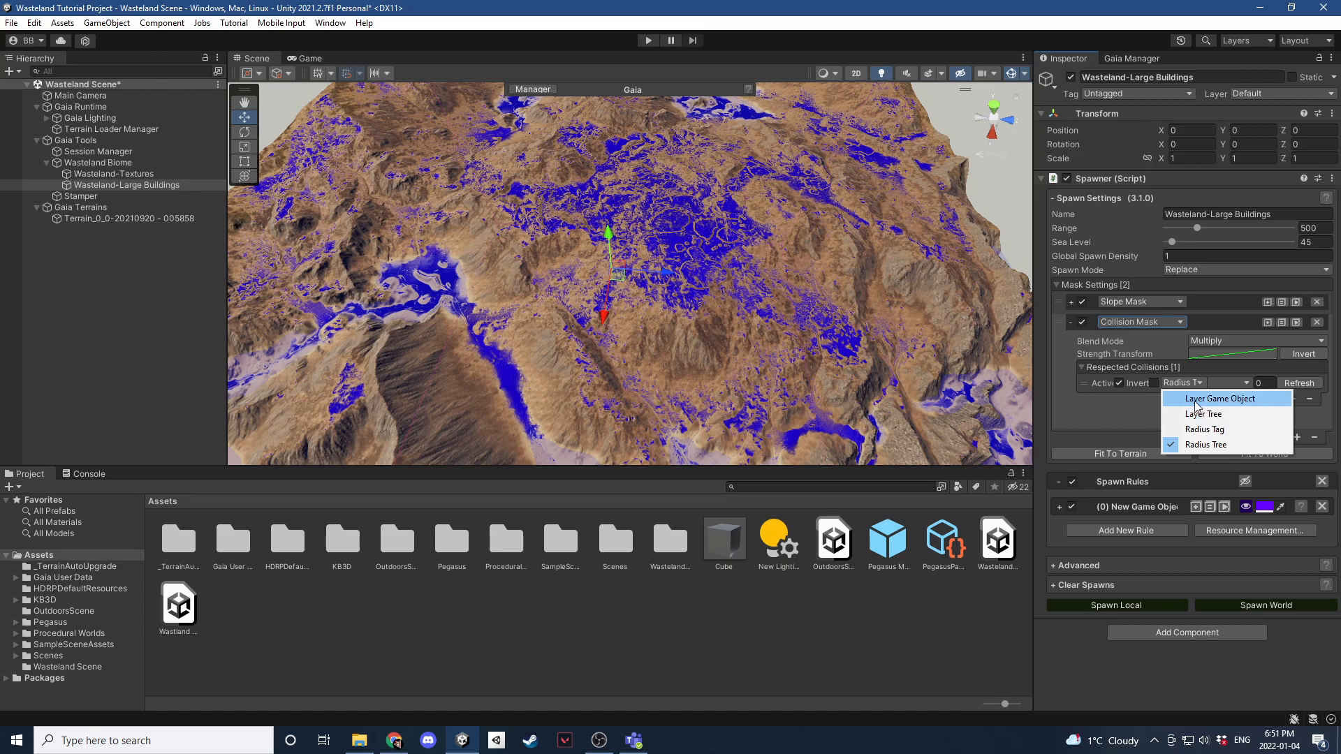
left_click(1194, 399)
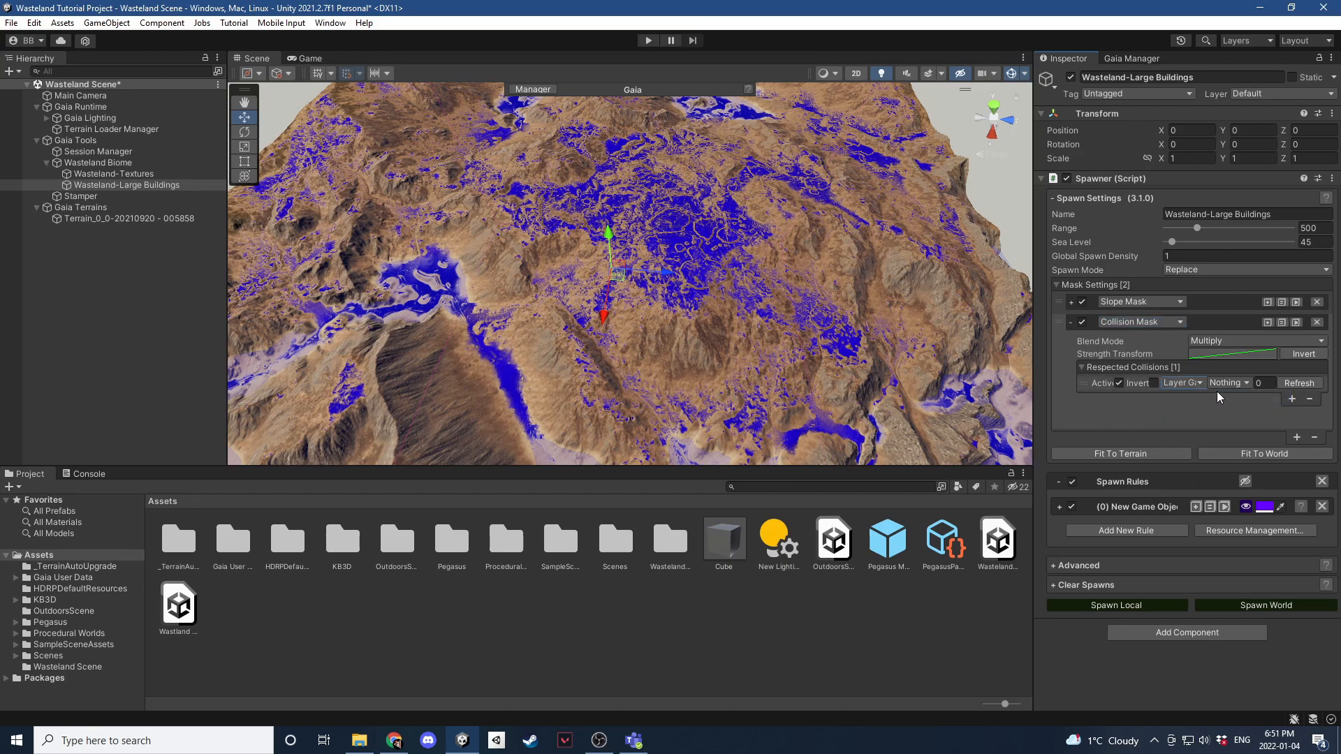
Make the collision entry respect the PW_Object_Small, PW_Object_Medium and PW_Object_Large layers, and collapse the Collision Mask.
left_click(1232, 383)
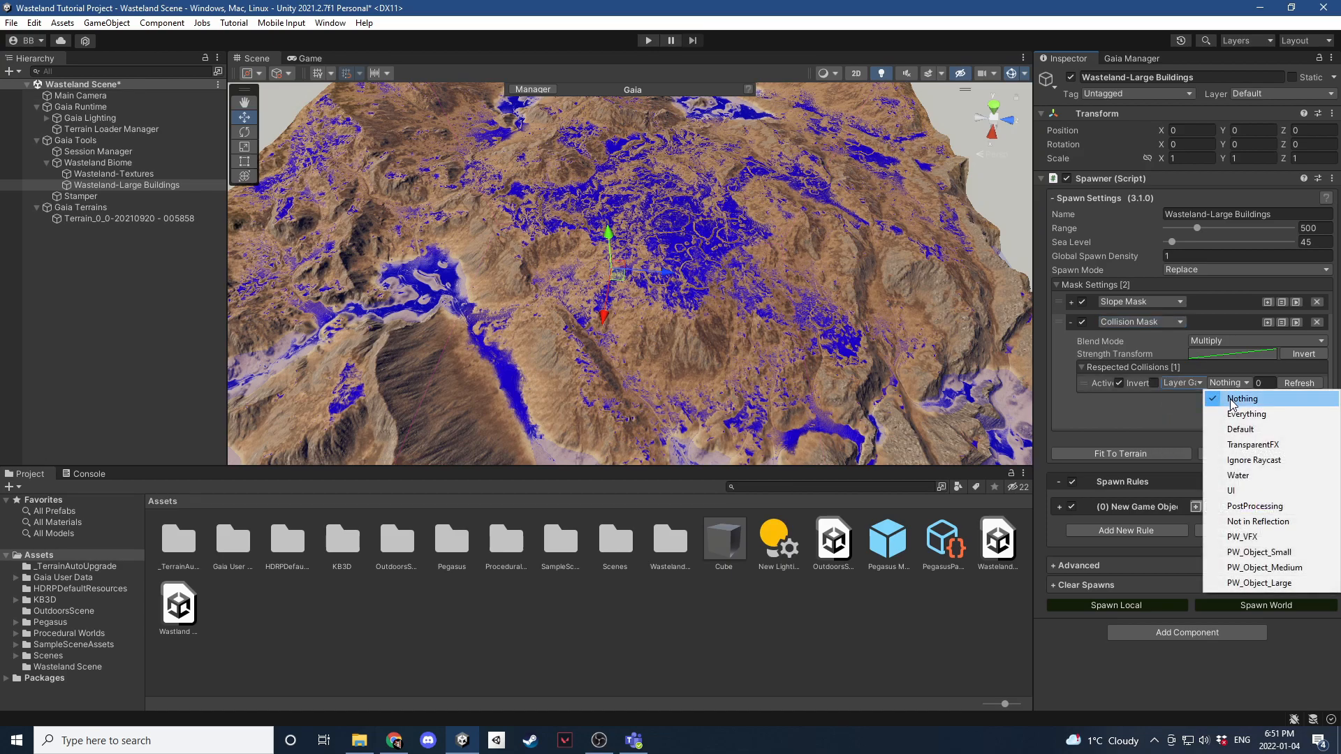
left_click(1270, 553)
left_click(1224, 384)
left_click(1264, 567)
left_click(1229, 382)
left_click(1259, 583)
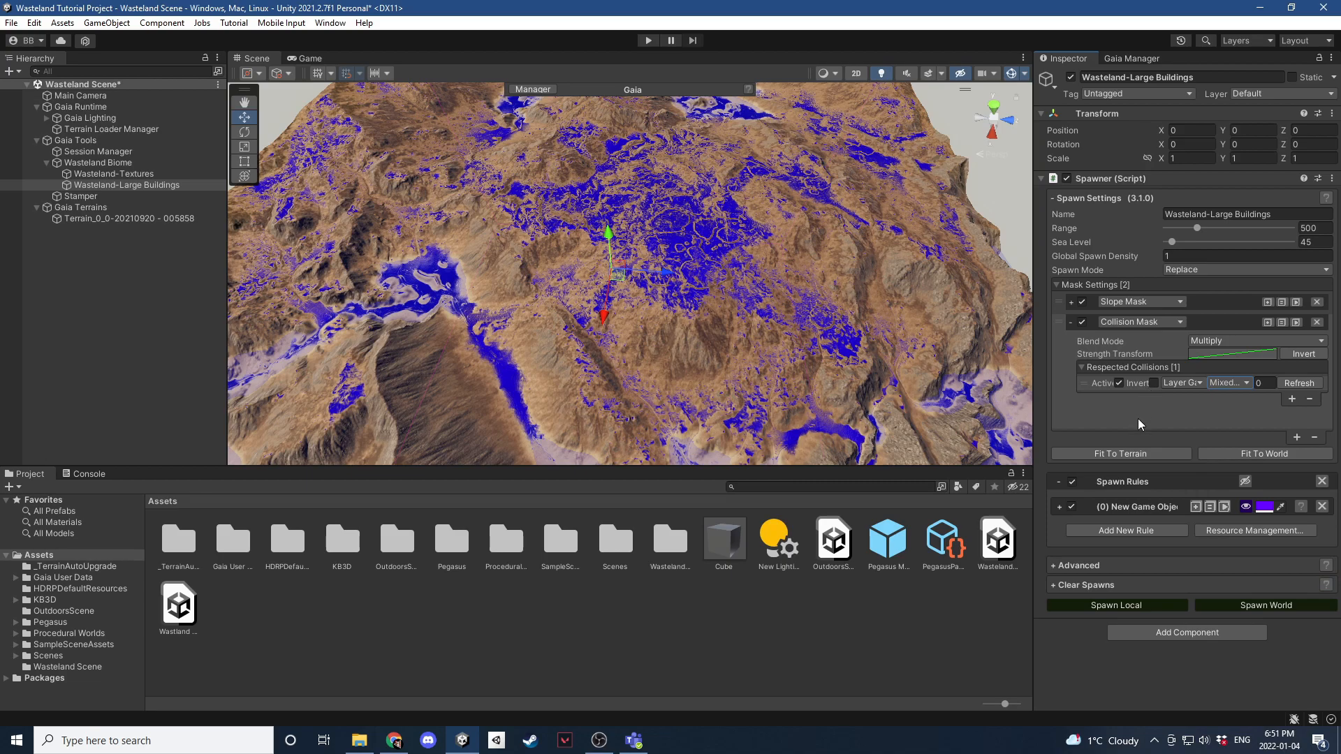
left_click(1068, 322)
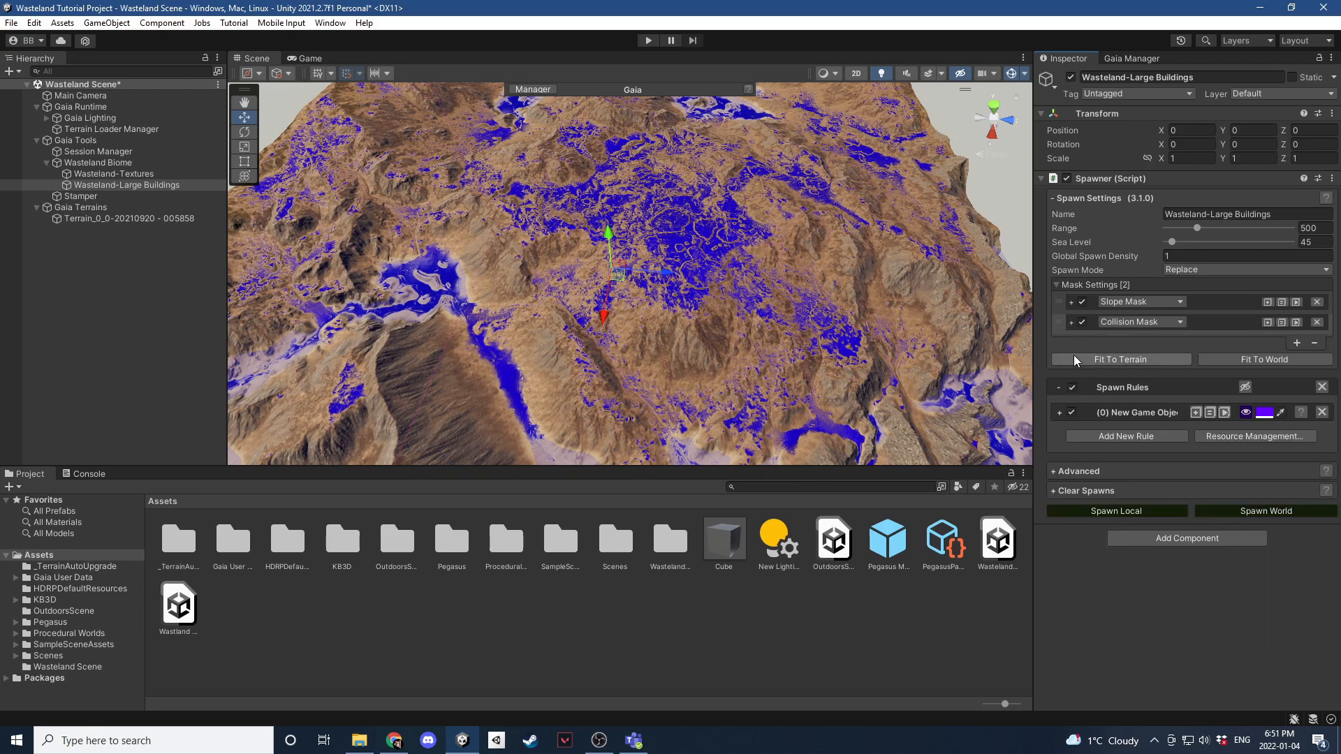
Assign KB3D_AFT_BldgLG_G from the KB3D Big Buildings folder as the LB 1 instance's desktop prefab, keeping the spawner's Inspector locked.
left_click(1069, 414)
scroll(1090, 297, "down", 3)
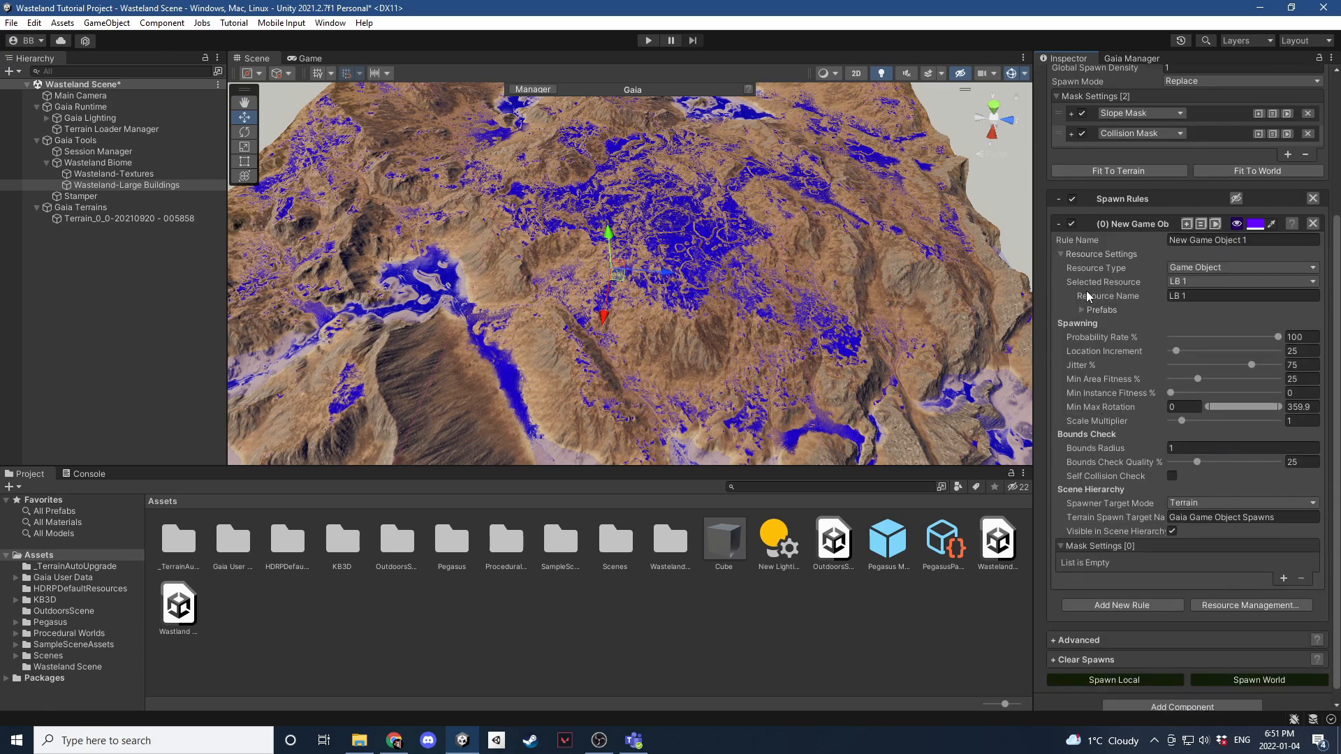
left_click(1080, 311)
left_click(1090, 323)
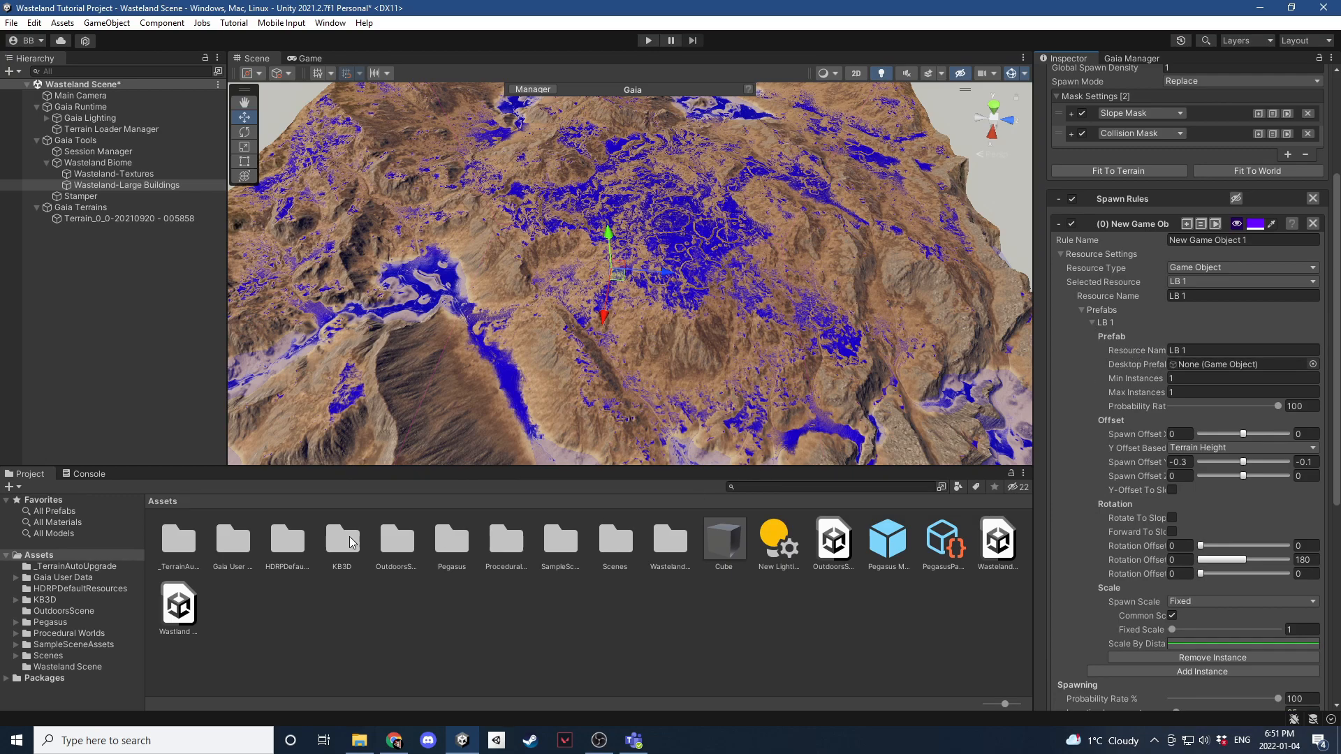
left_click(42, 600)
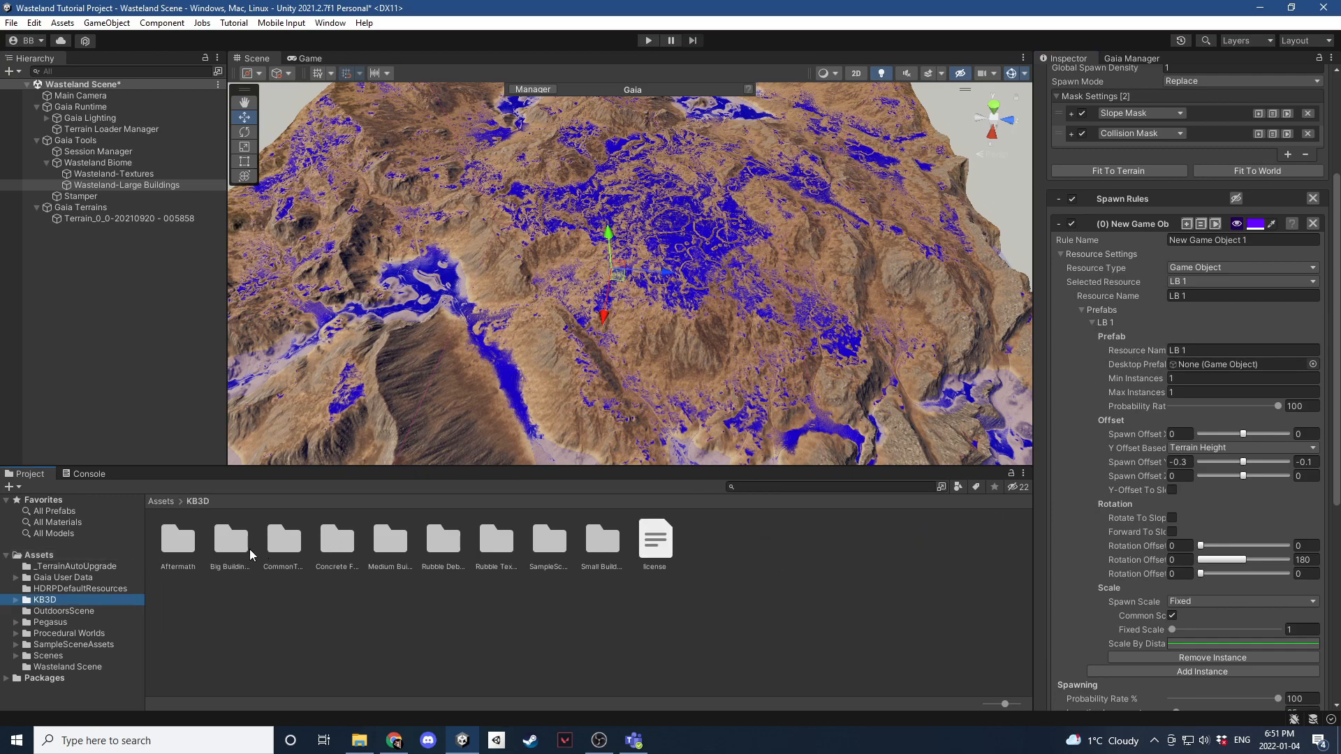
double_click(232, 541)
left_click(123, 184)
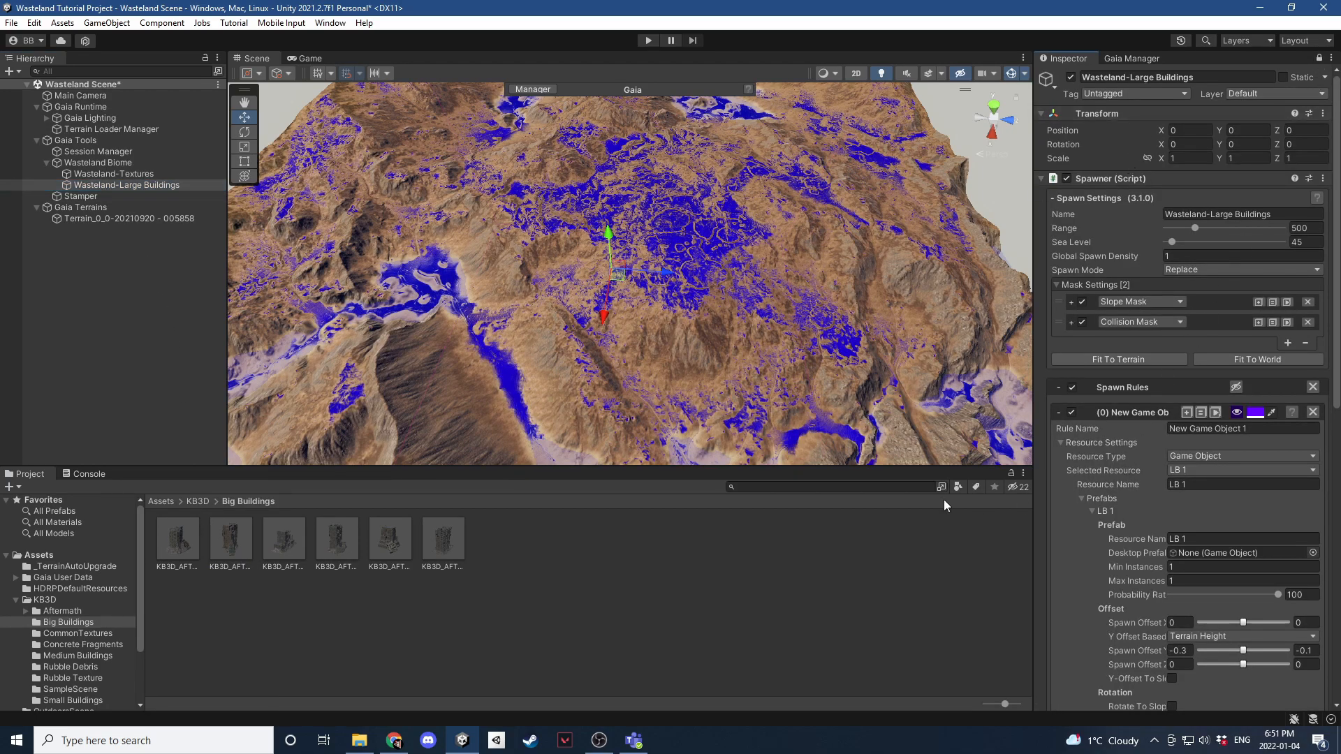
left_click_drag(176, 548, 1220, 559)
scroll(1100, 539, "down", 3)
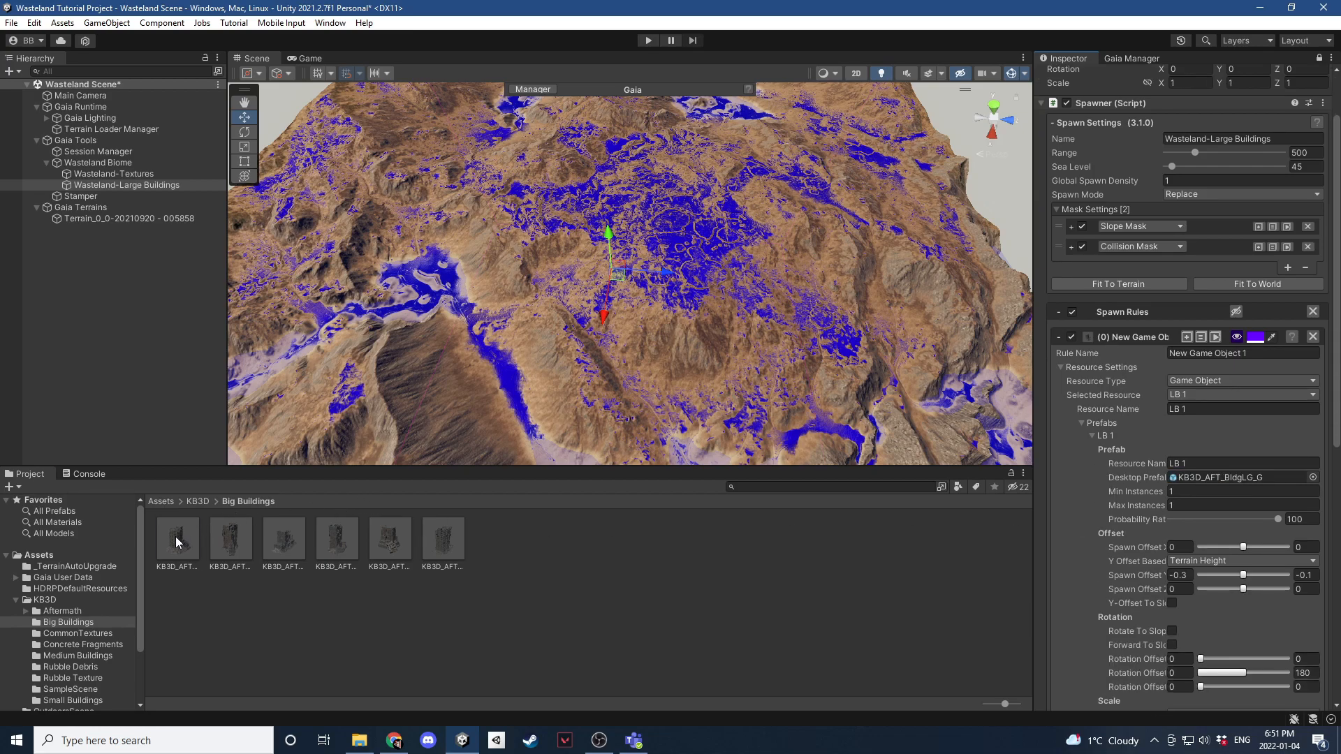
Unlock the Inspector and set the layer of all six Big Buildings prefabs to PW_Object_Large.
left_click(176, 543)
left_click(454, 539, "shift")
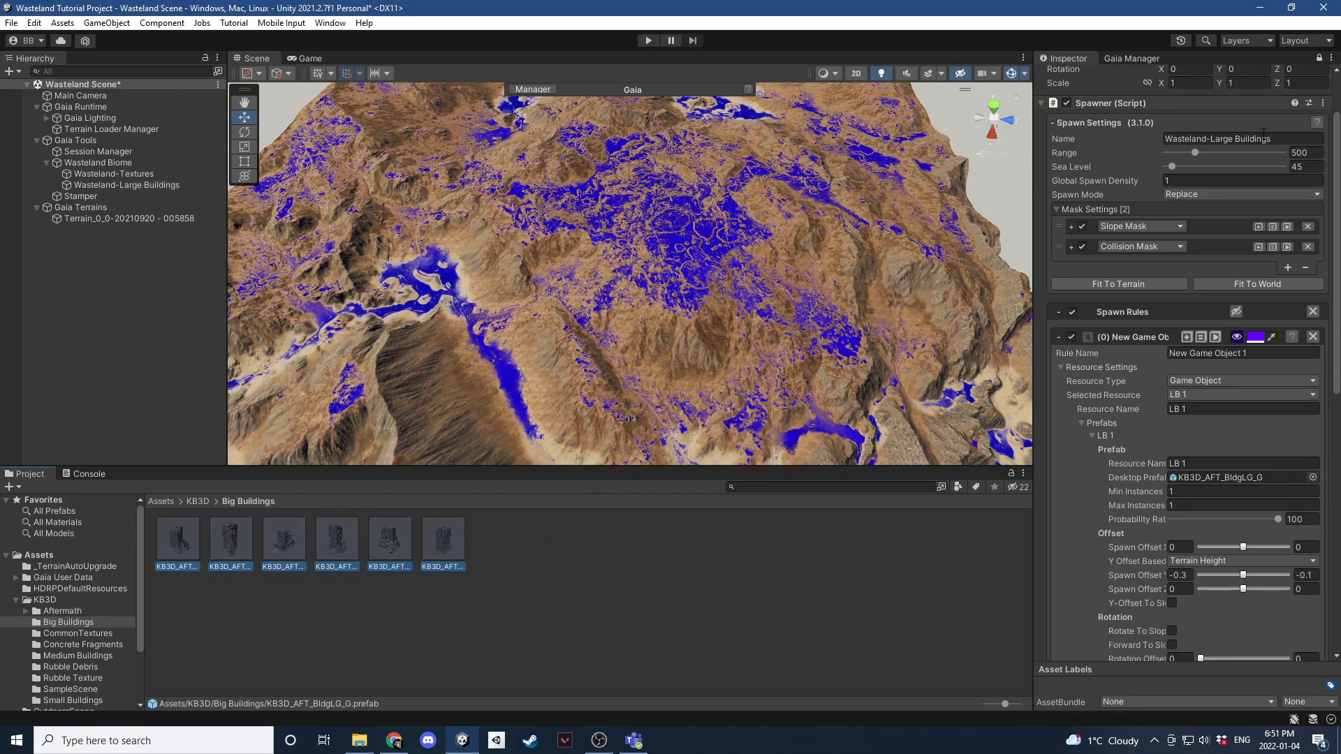
left_click(1318, 58)
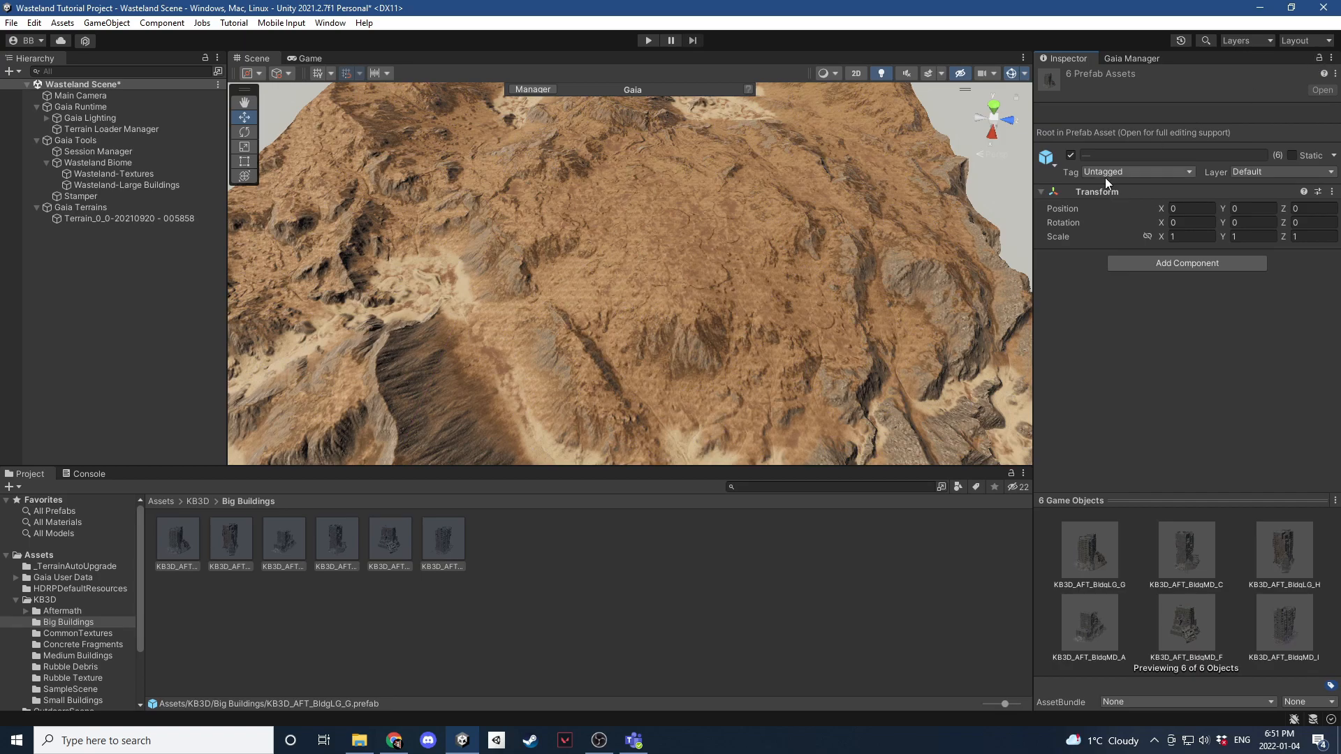
left_click(1253, 174)
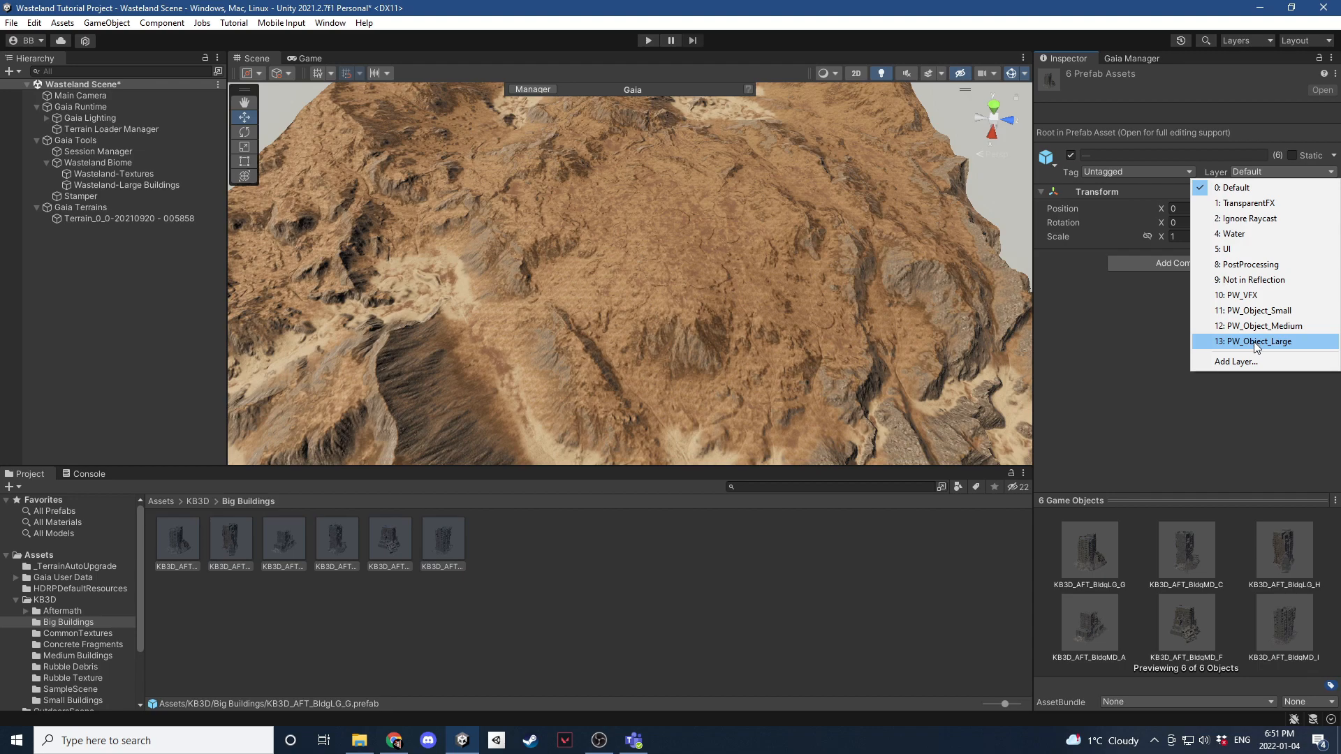
left_click(1255, 342)
left_click(617, 397)
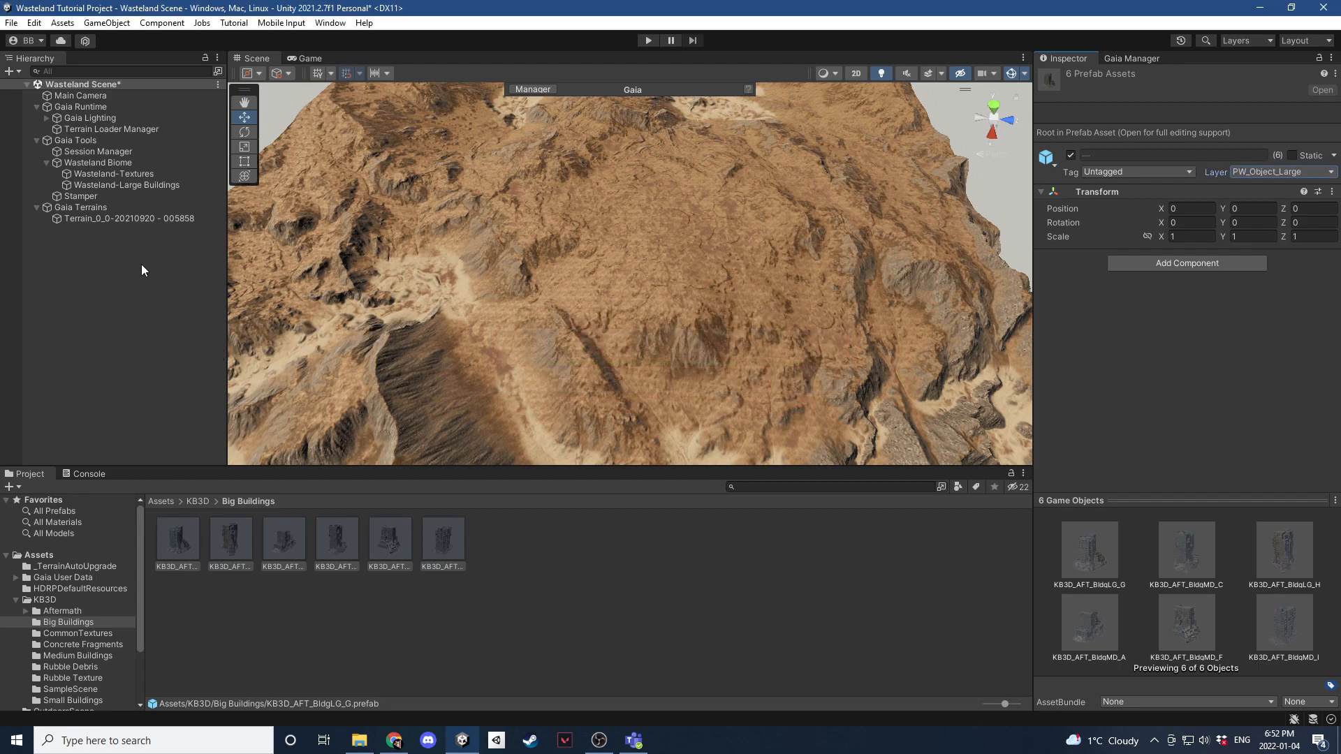
Set the LB 1 instance's Y spawn offset in the Wasteland-Large Buildings spawner to range from -1 to -0.5.
left_click(123, 186)
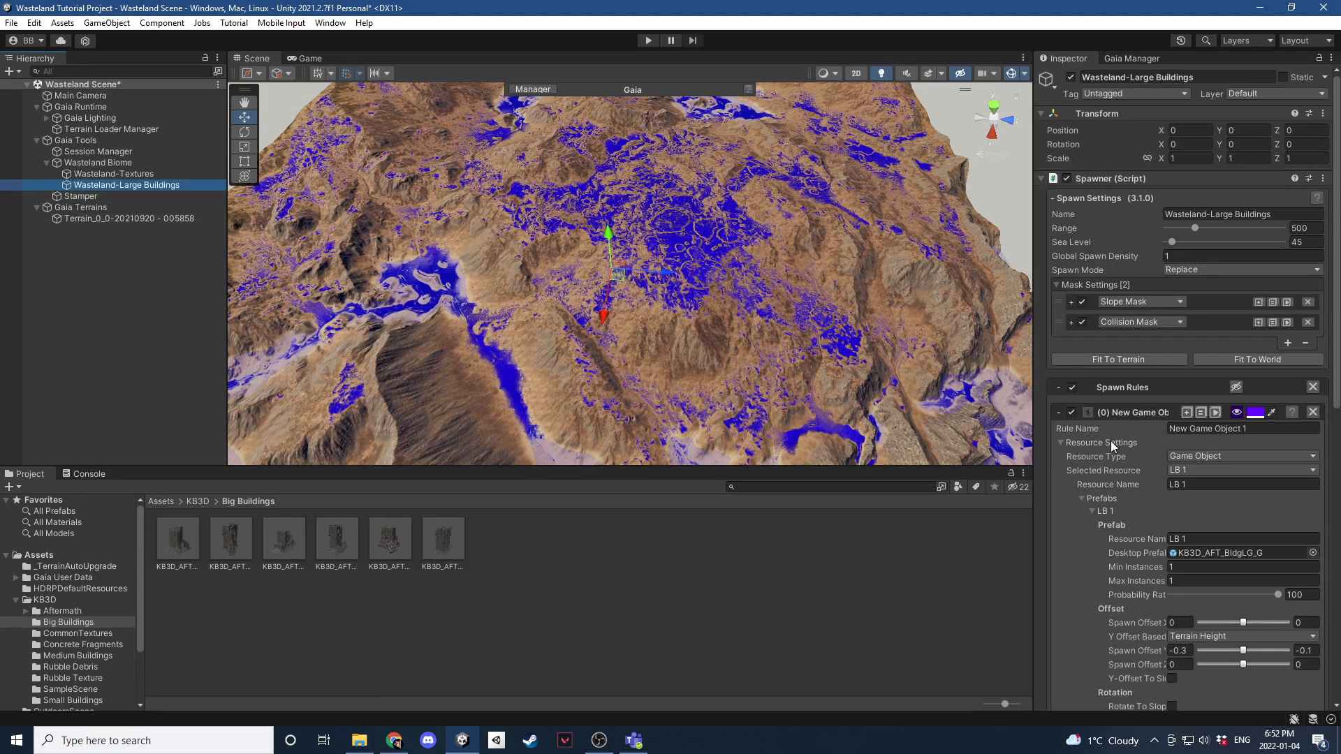
scroll(1163, 541, "down", 5)
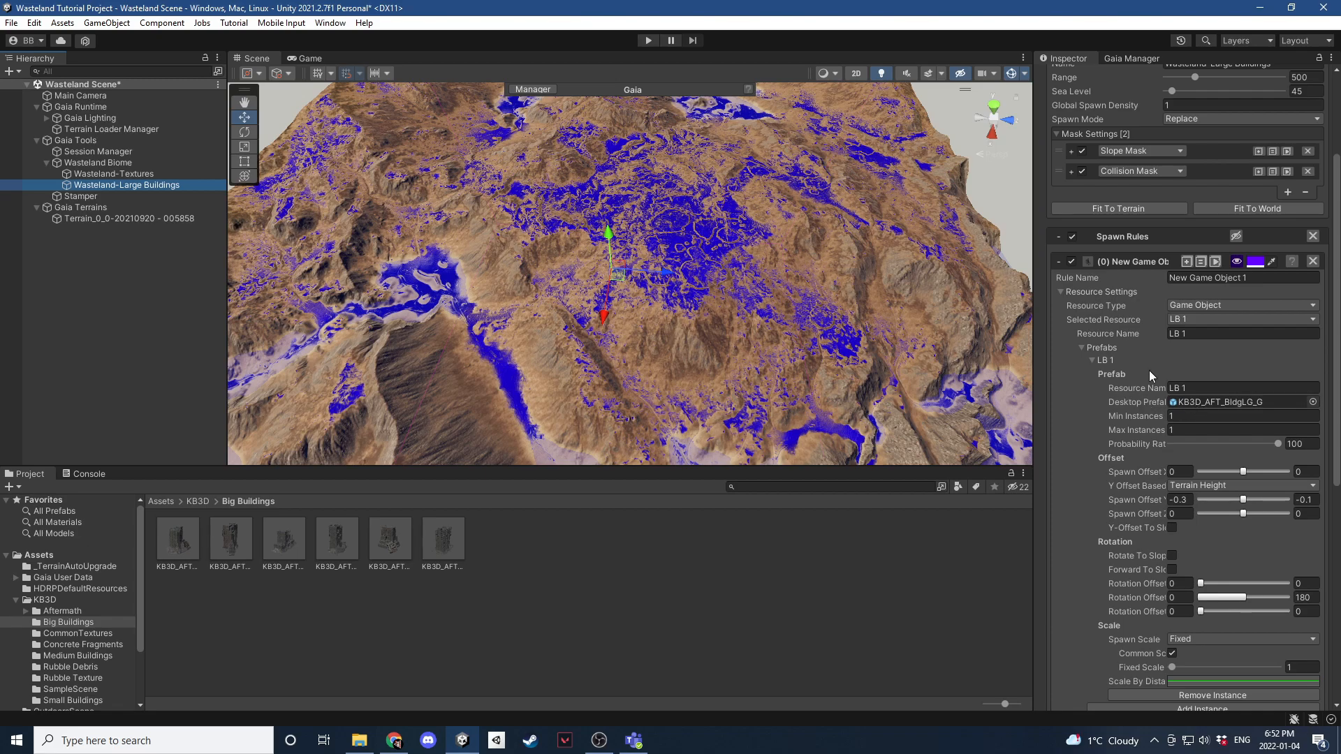
left_click(1061, 291)
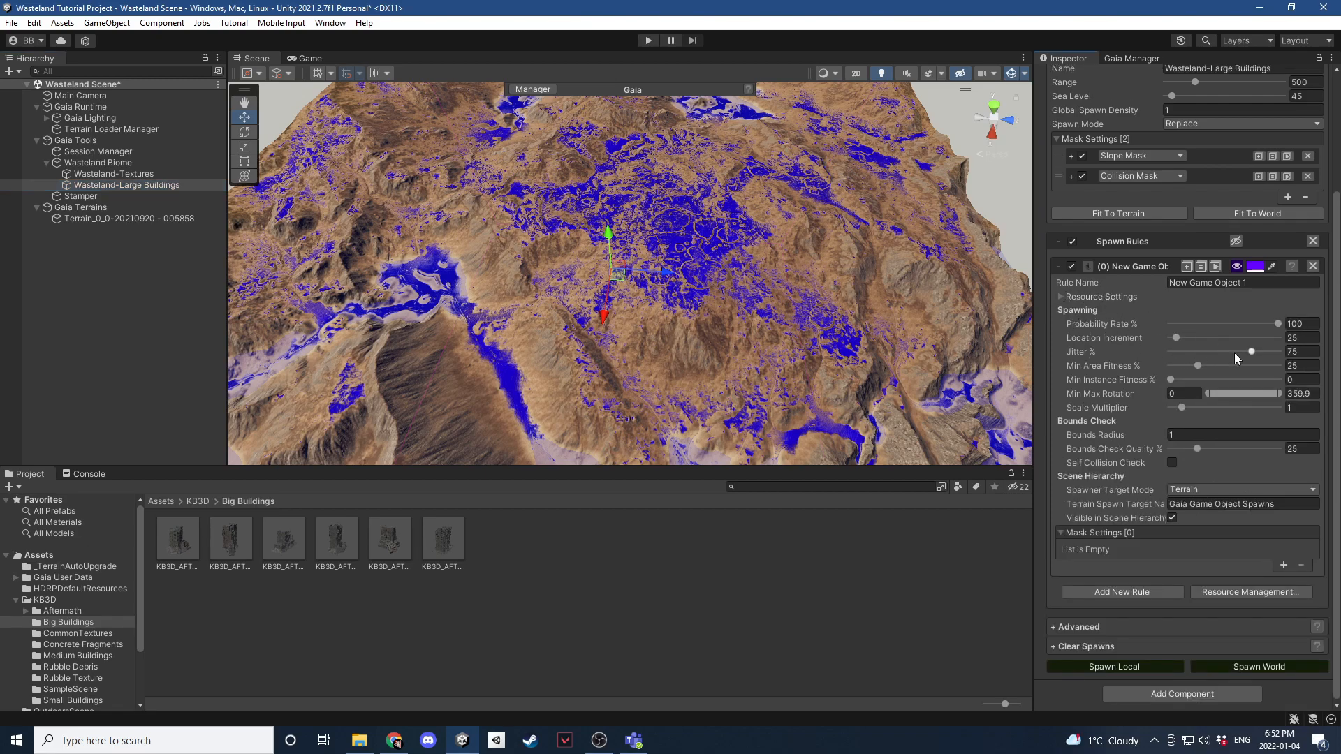
left_click(1059, 296)
scroll(1117, 394, "down", 3)
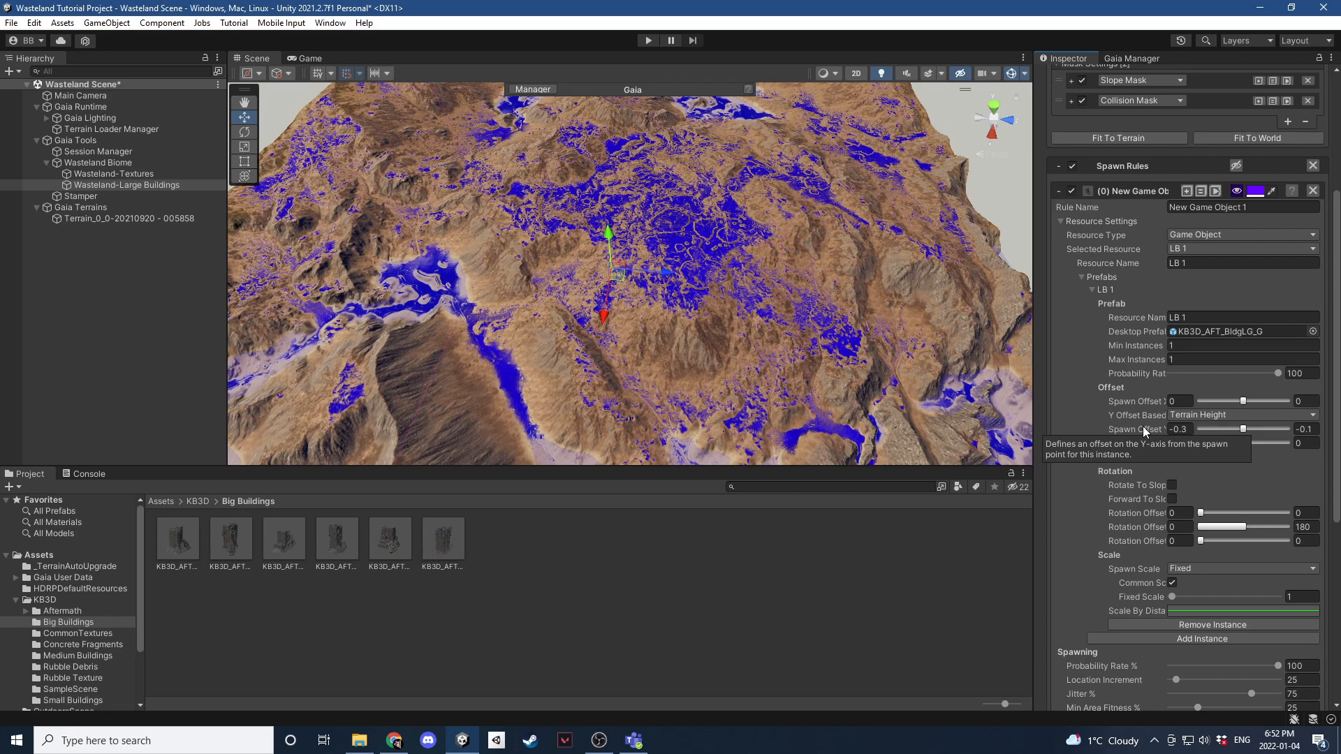
left_click(1161, 423)
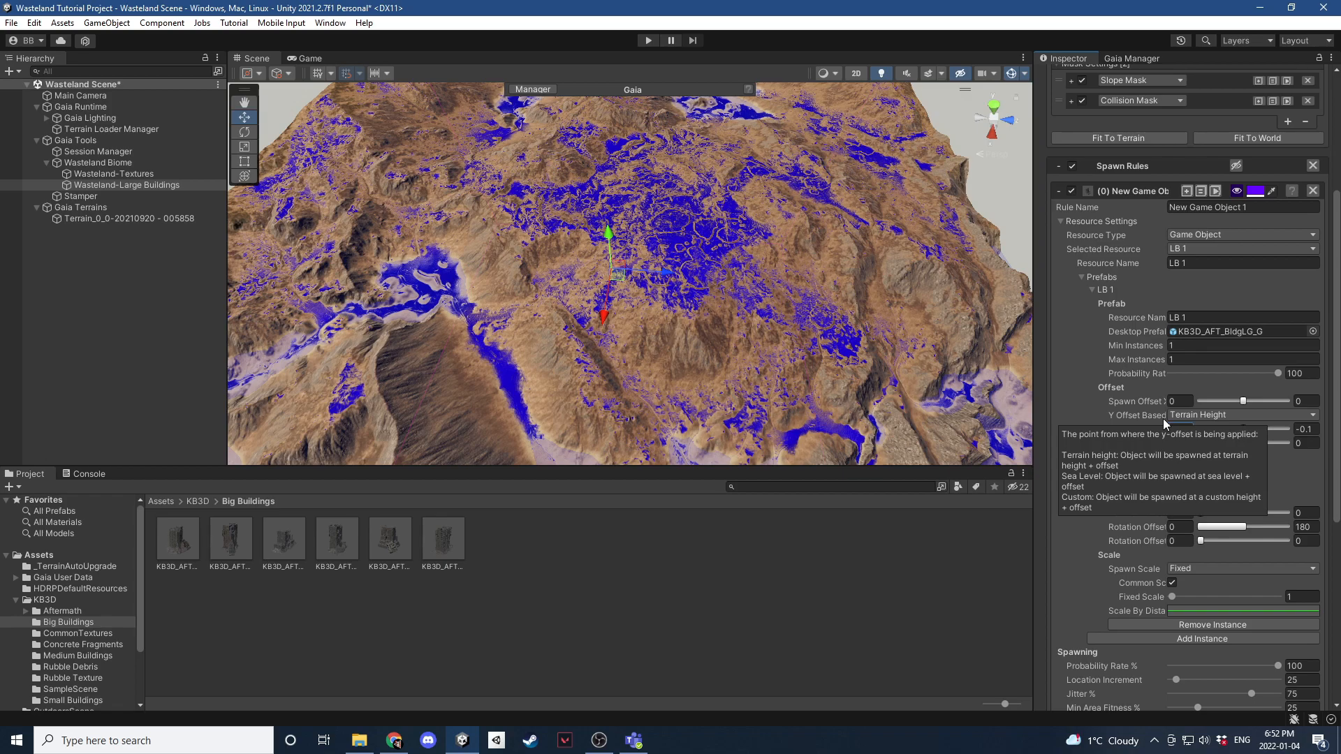
left_click(1129, 431)
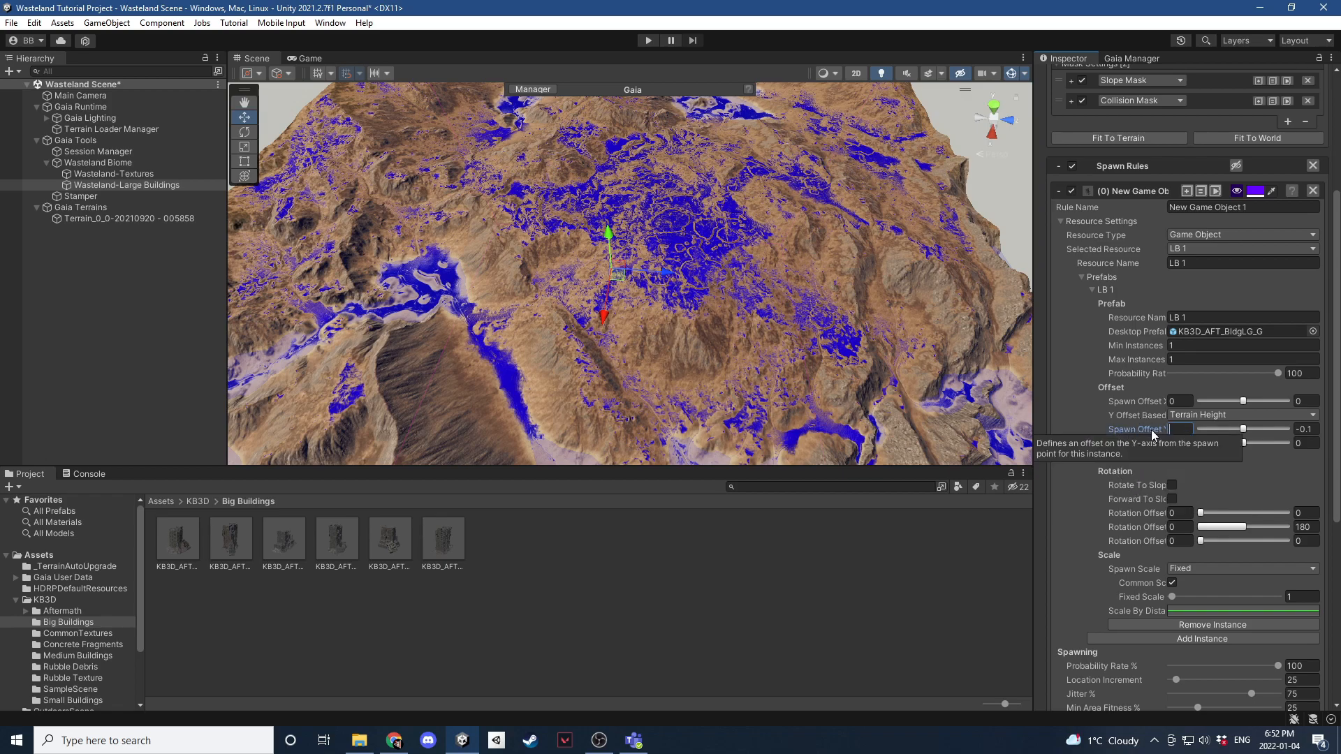
left_click(1305, 429)
triple_click(1310, 429)
triple_click(1310, 431)
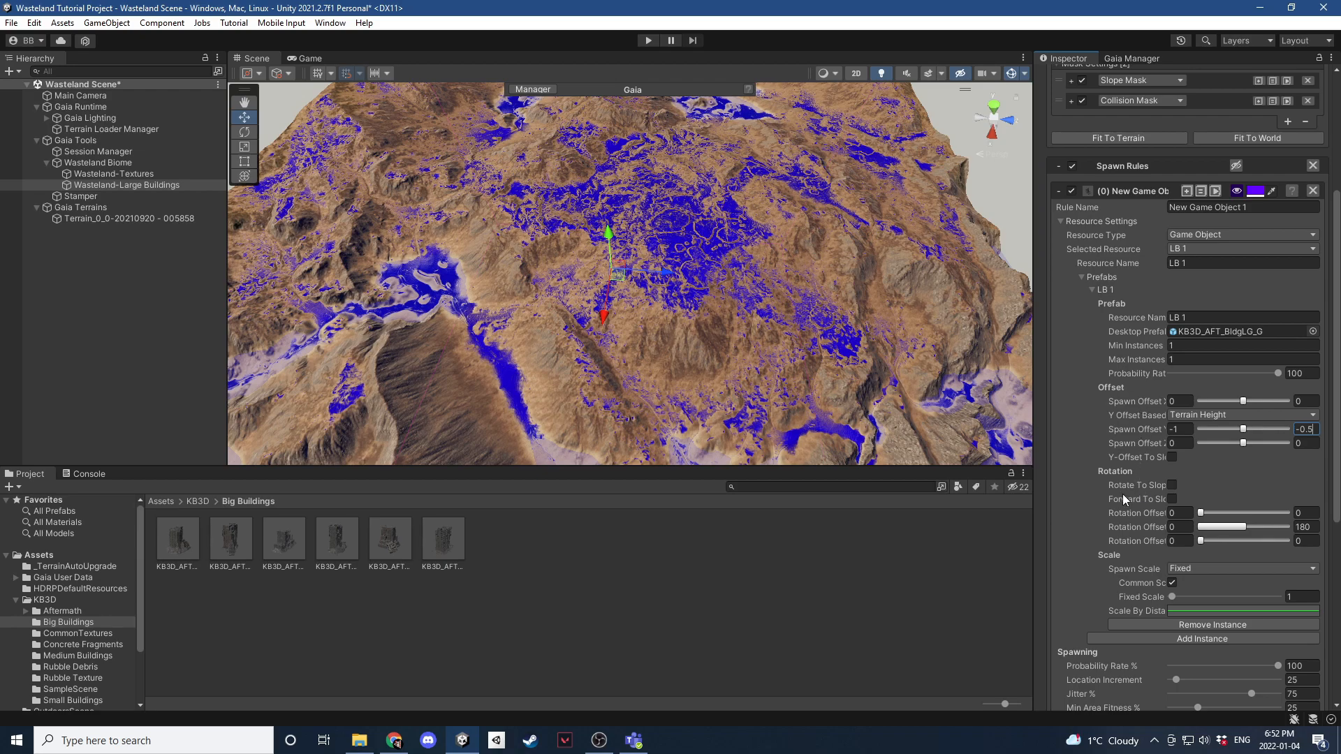
Collapse the LB 1 prefab instance and the rule's Resource Settings.
scroll(1129, 505, "down", 3)
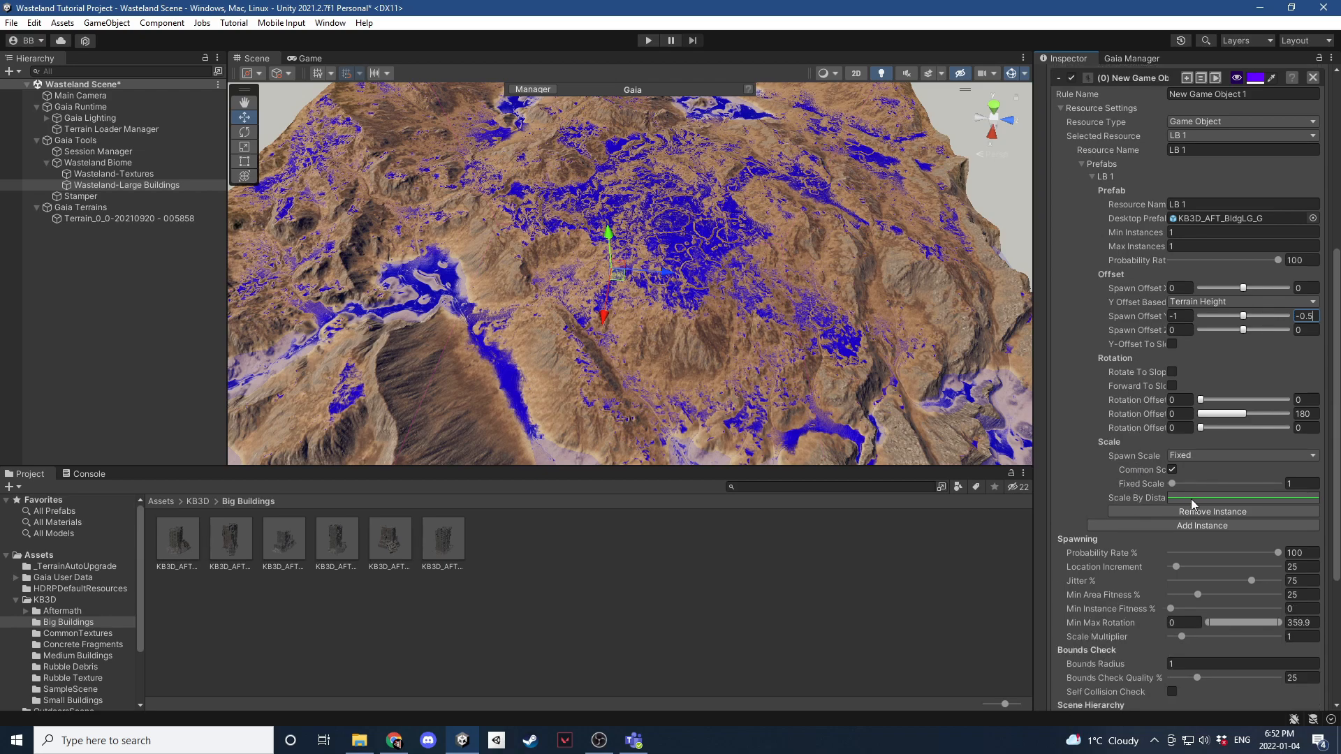
scroll(1117, 278, "up", 2)
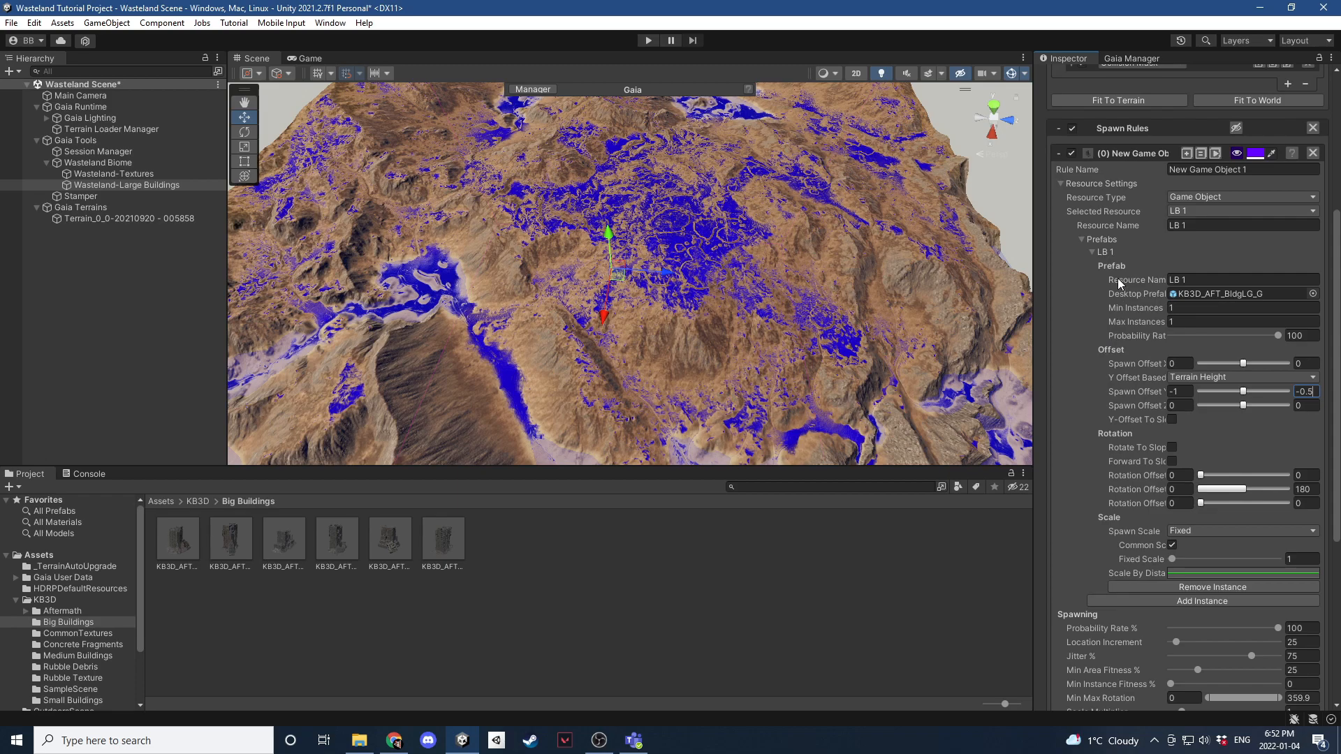
left_click(1096, 261)
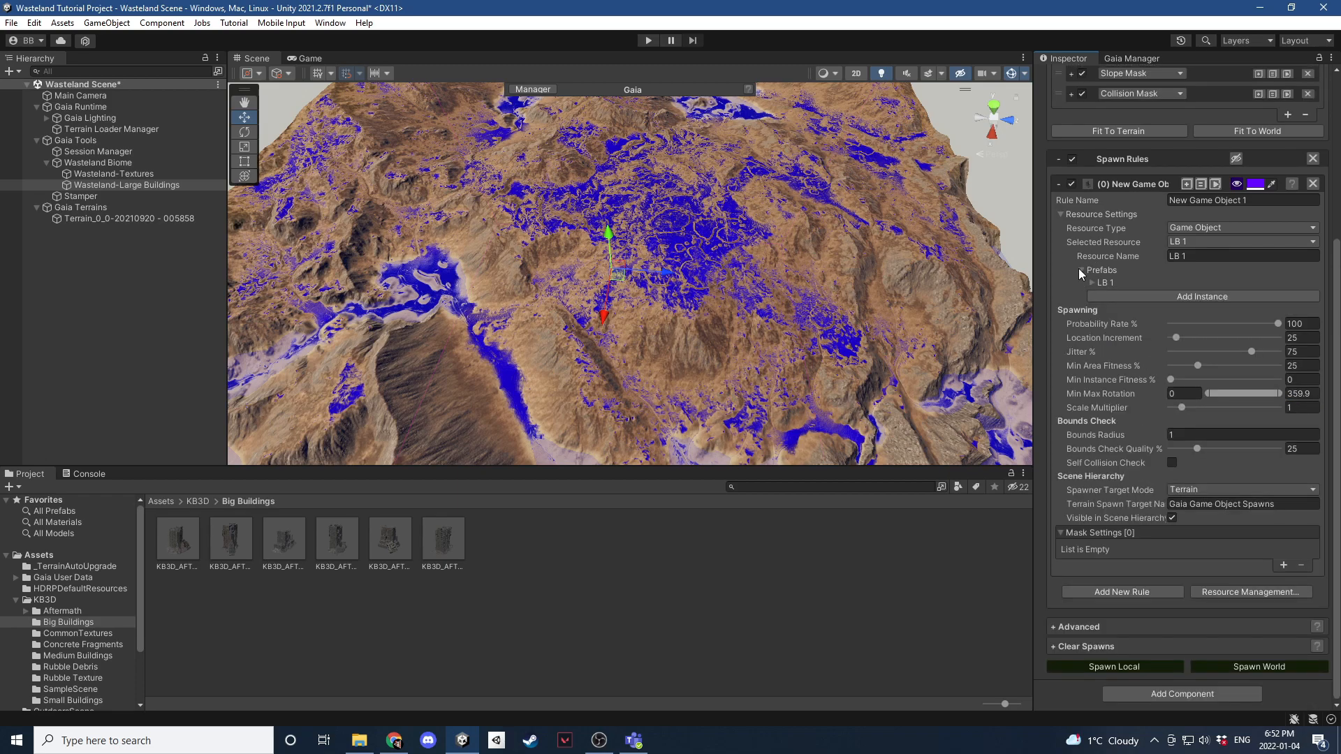
scroll(1078, 268, "up", 3)
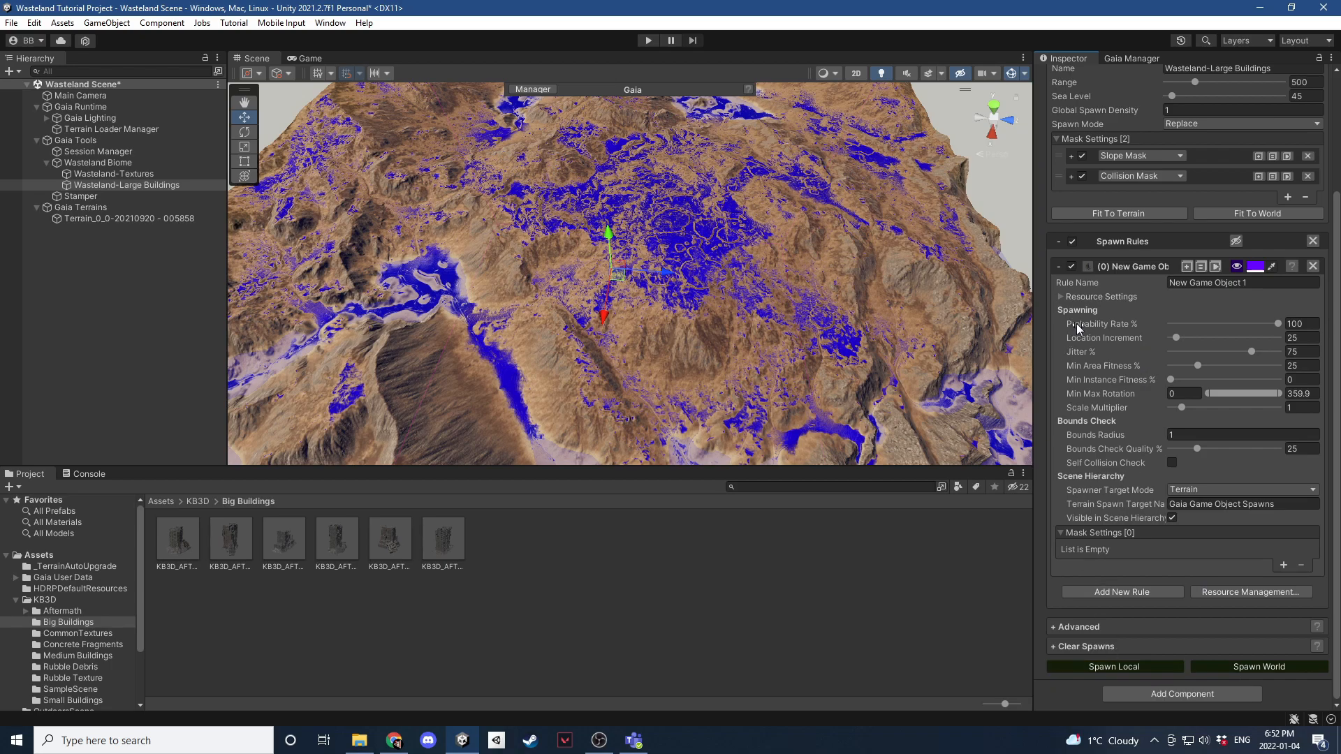
Set the rule's Min Area Fitness to 90% and Bounds Radius to 40 with Self Collision Check enabled, spawning locally before and after.
left_click(1110, 667)
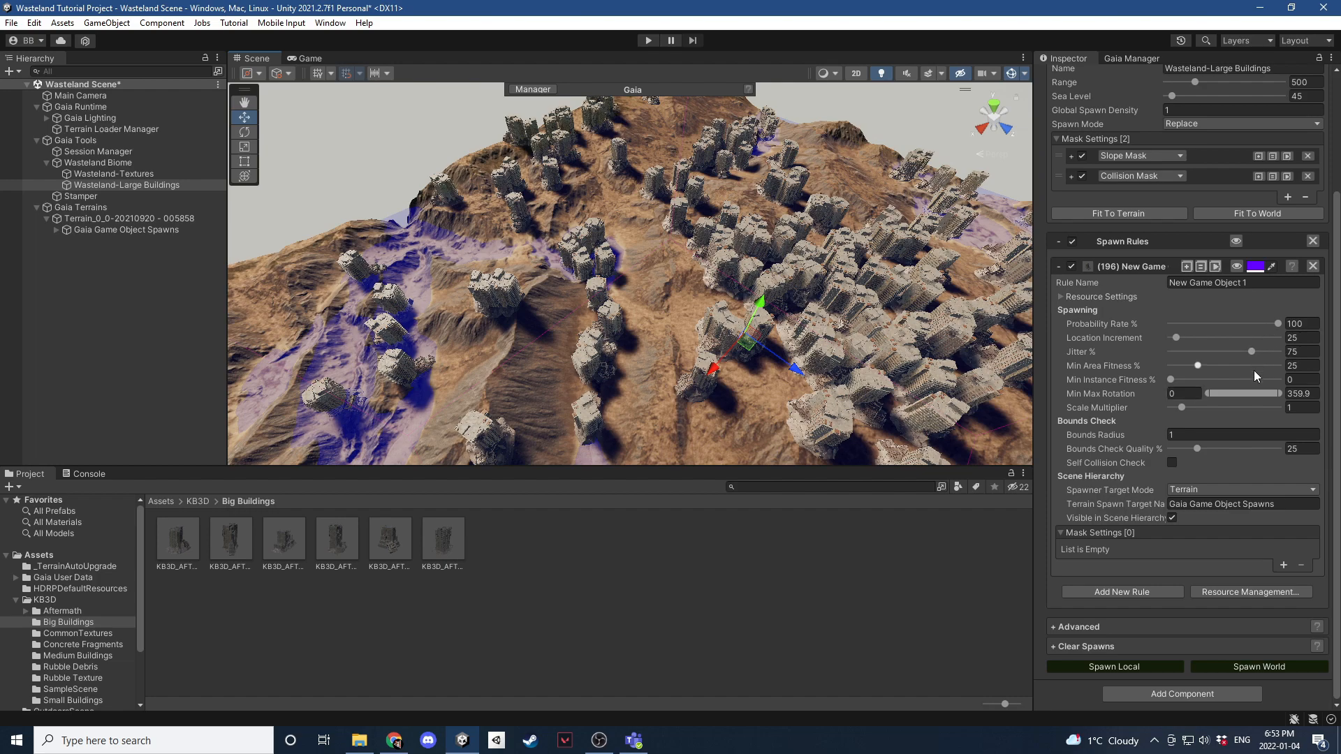
left_click(1300, 365)
left_click_drag(1297, 365, 1283, 368)
type("90")
left_click(1172, 463)
left_click(1198, 434)
type("40")
left_click(1125, 666)
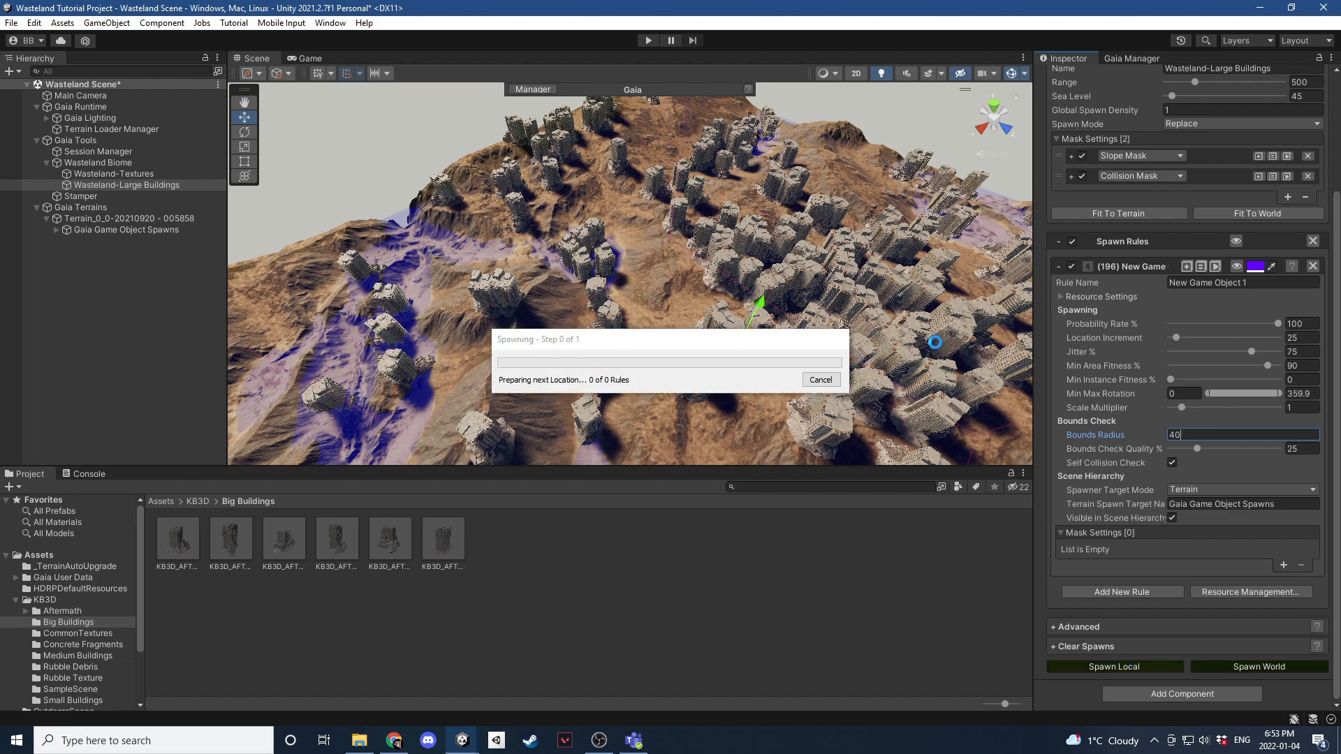
left_click_drag(664, 299, 747, 342, "alt")
Lower the rule's Min Area Fitness to 80% and respawn the large buildings locally.
left_click(1300, 366)
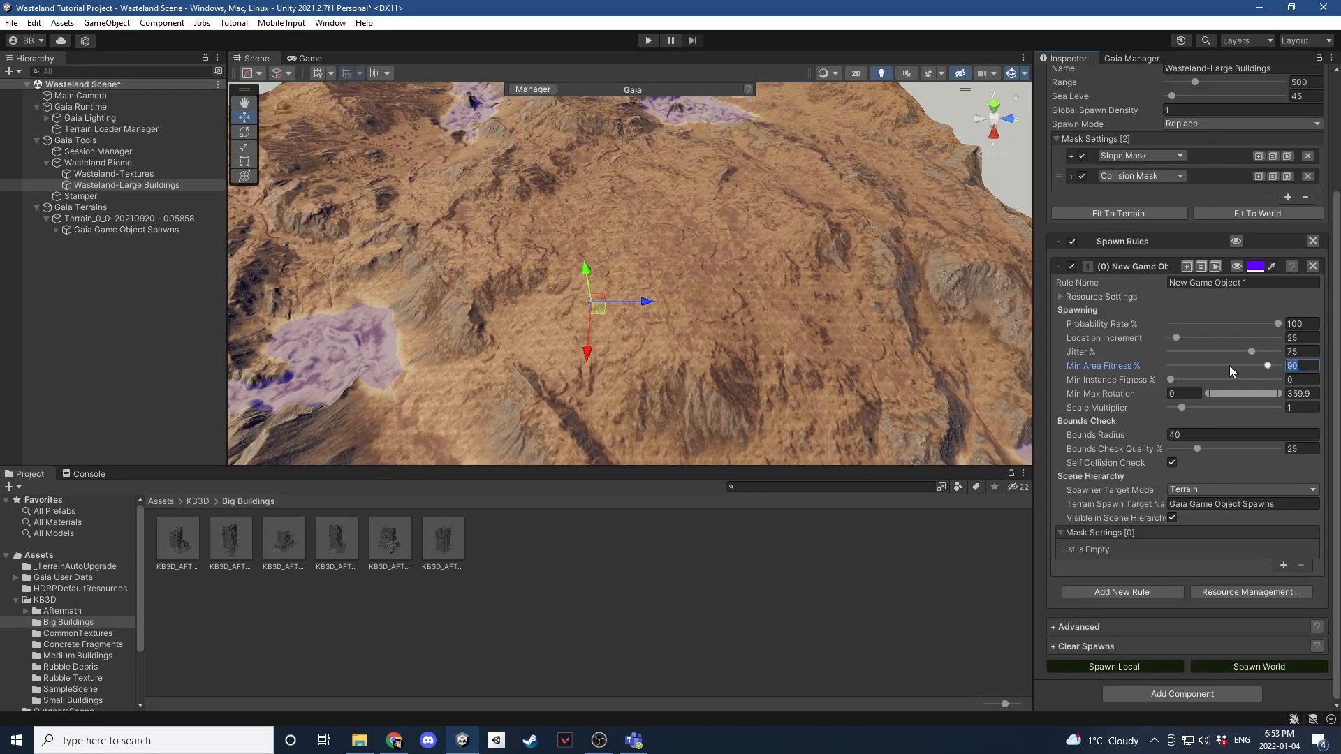
type("80")
left_click(1131, 668)
right_click_drag(711, 294, 733, 311)
Show the rule's spawn visualization, reduce Min Area Fitness to 75%, and respawn the buildings locally.
left_click(1236, 266)
left_click(1304, 365)
key("BackSpace")
key("BackSpace")
type("75")
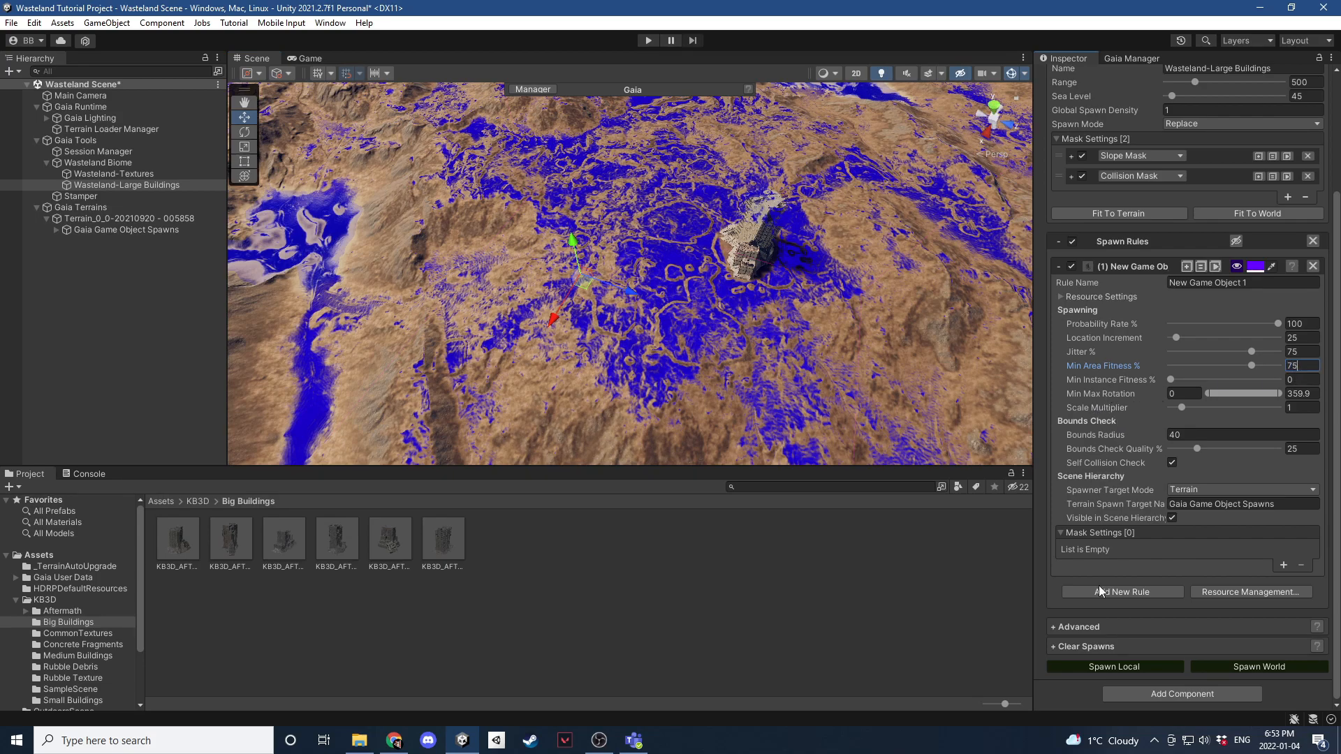
left_click(1089, 667)
mouse_move(730, 260)
right_mouse_down()
mouse_move(754, 211)
mouse_move(724, 248)
right_mouse_up()
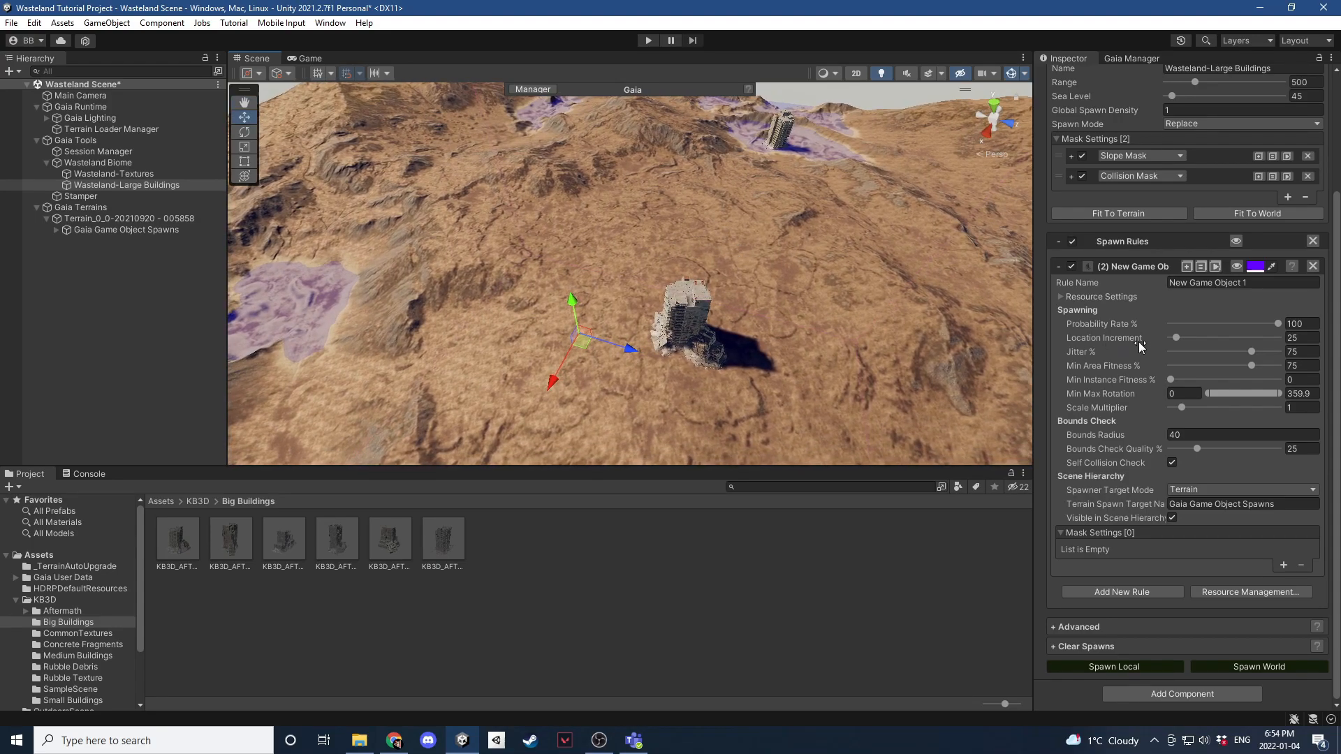
Set the rule's Location Increment to 4, respawn the buildings locally, and inspect their bases up close.
left_click(1304, 337)
type("4")
left_click(1100, 667)
right_click_drag(725, 366, 867, 322)
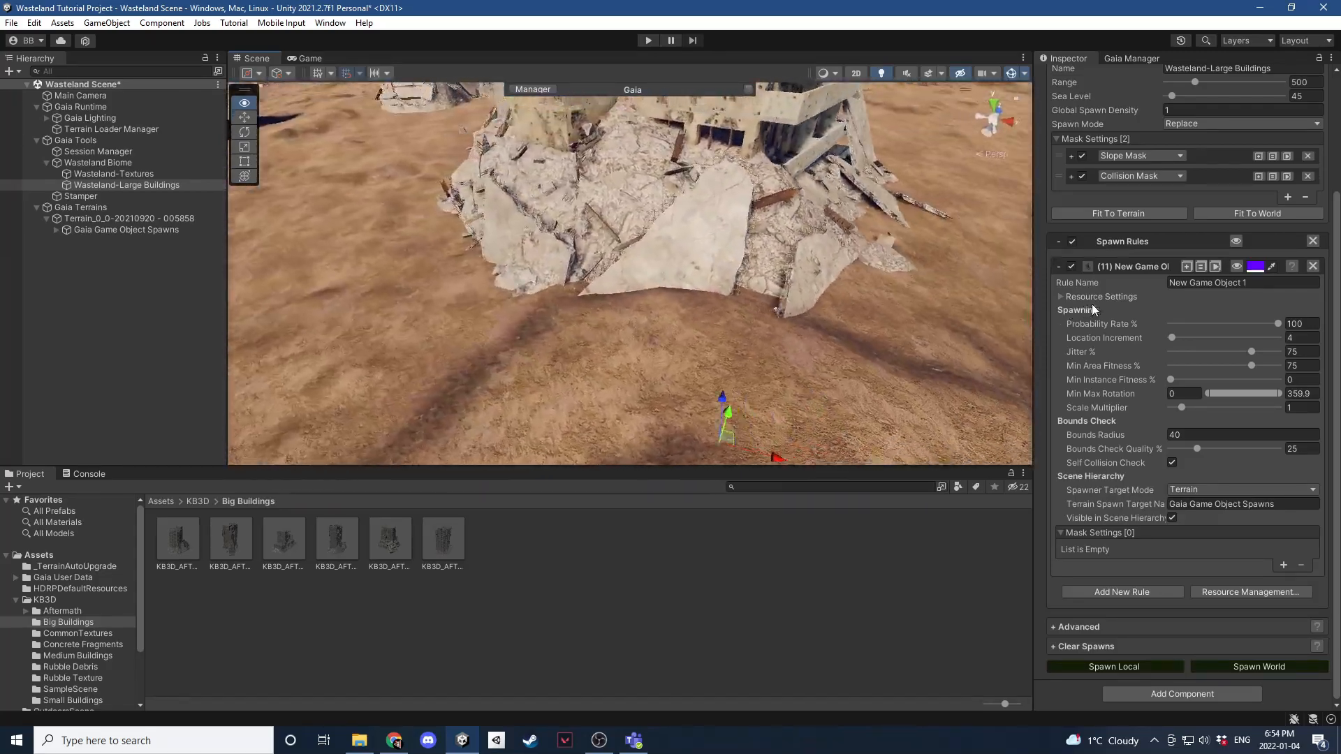
right_click_drag(1094, 310, 885, 236)
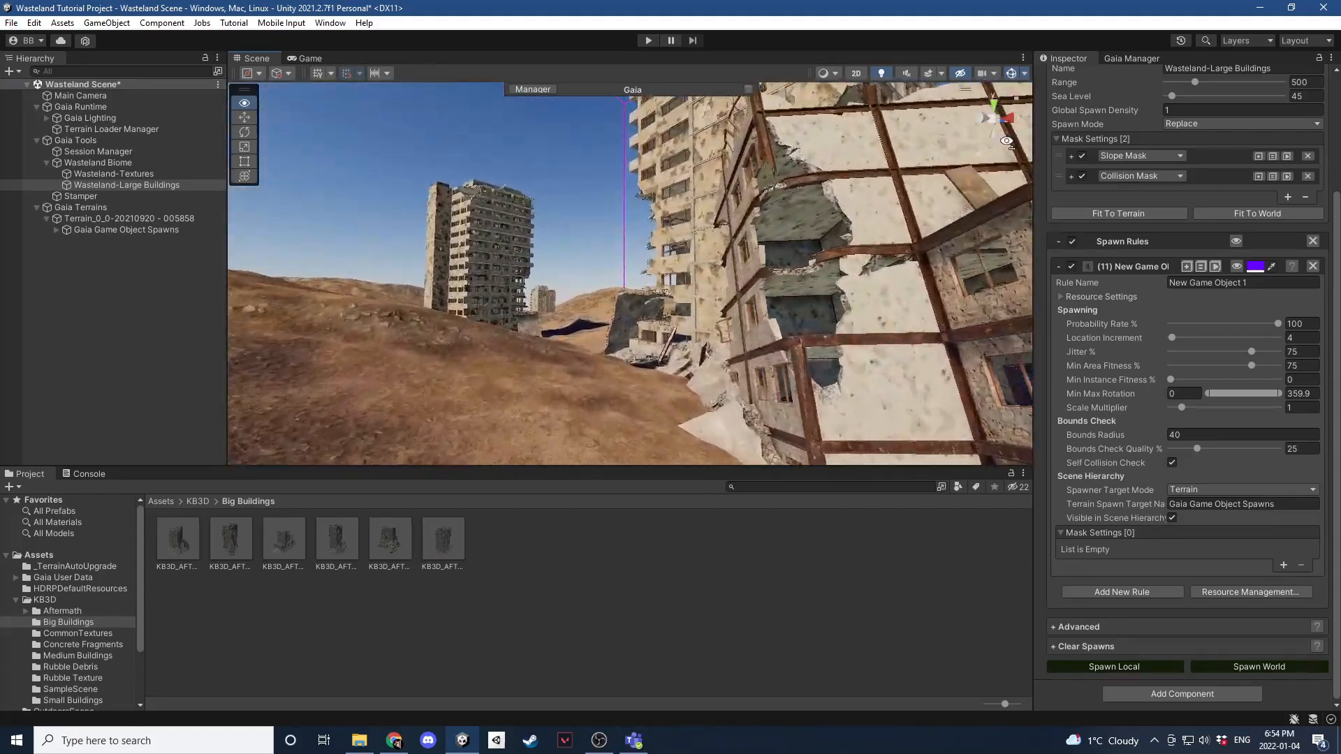
right_click_drag(1008, 155, 1133, 230)
right_click_drag(1285, 287, 908, 290)
Deactivate one spawned KB3D_AFT_BldgLG_G building and check the Wasteland-Large Buildings spawner's visualized area around its spot.
left_click(1236, 266)
right_click_drag(679, 308, 651, 277)
left_click(651, 277)
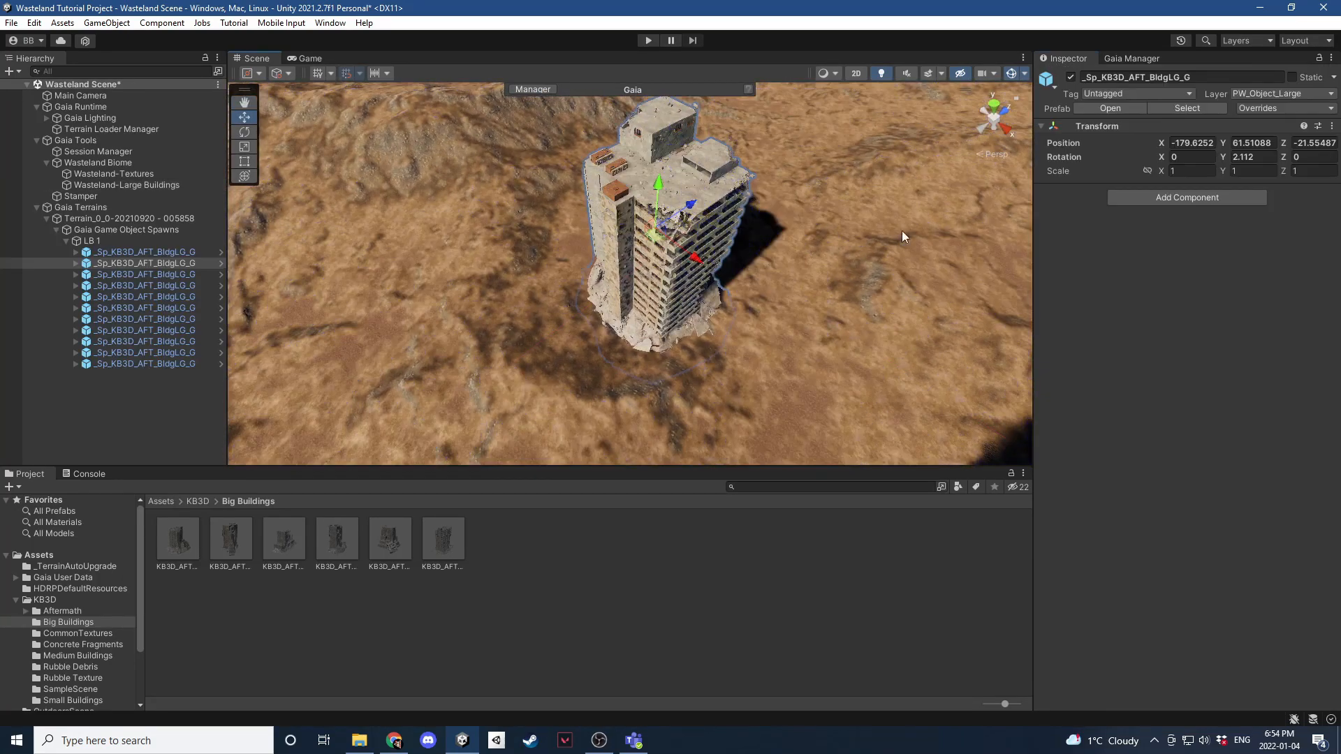
left_click(1072, 78)
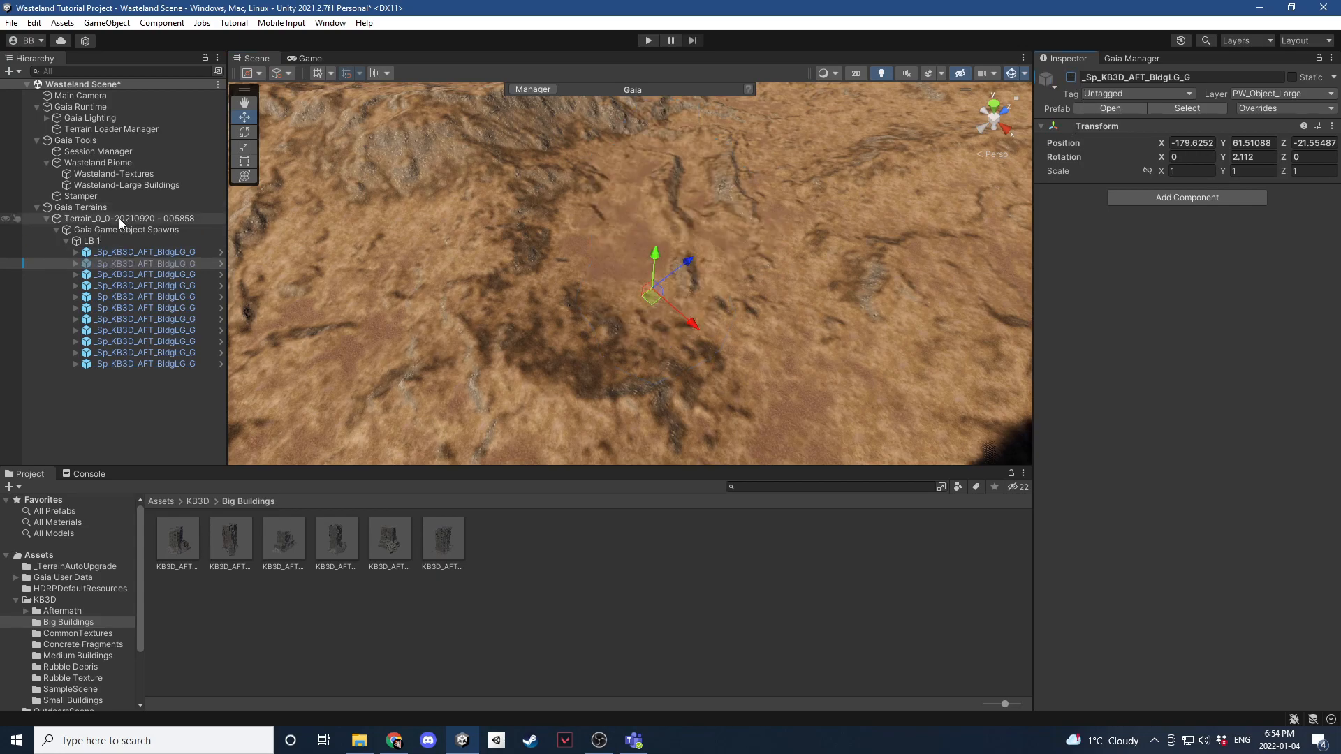
left_click(104, 184)
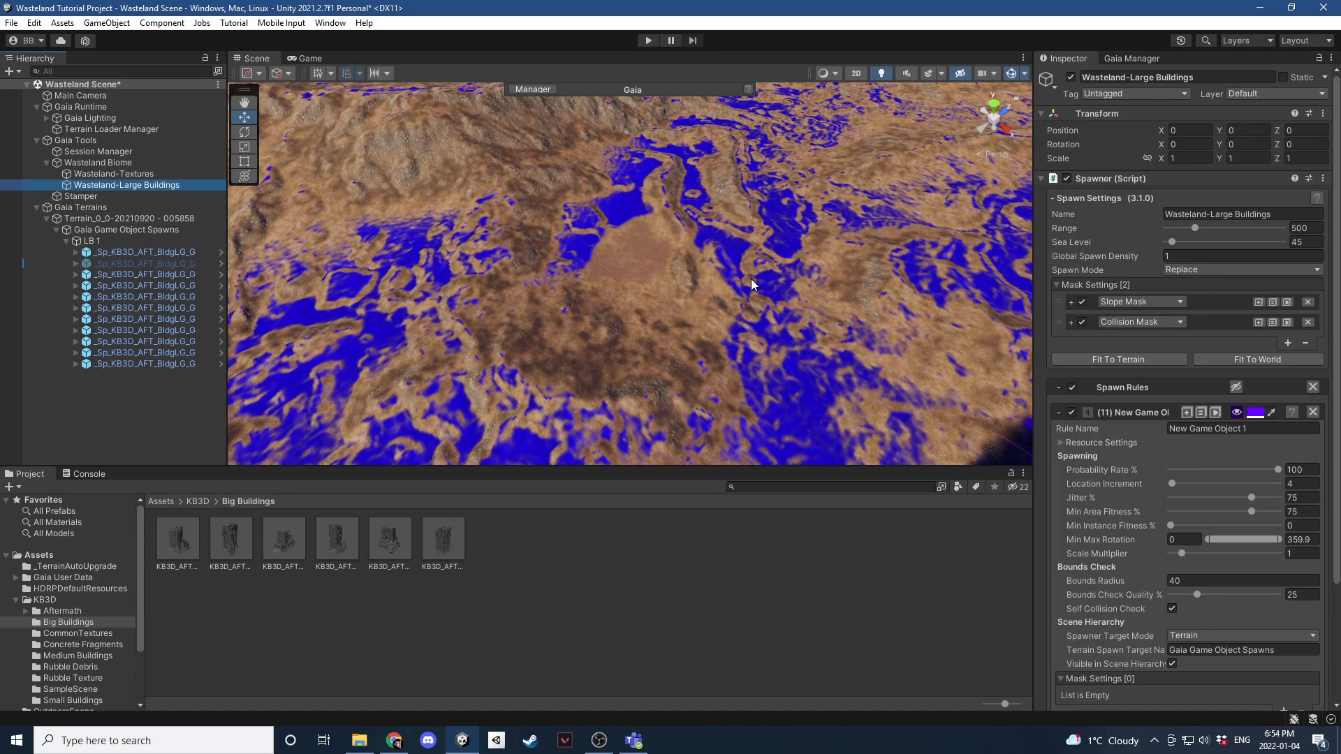
Delete the deactivated building instance and examine the Wasteland-Large Buildings spawner's visualization again.
left_click(166, 259)
key("Delete")
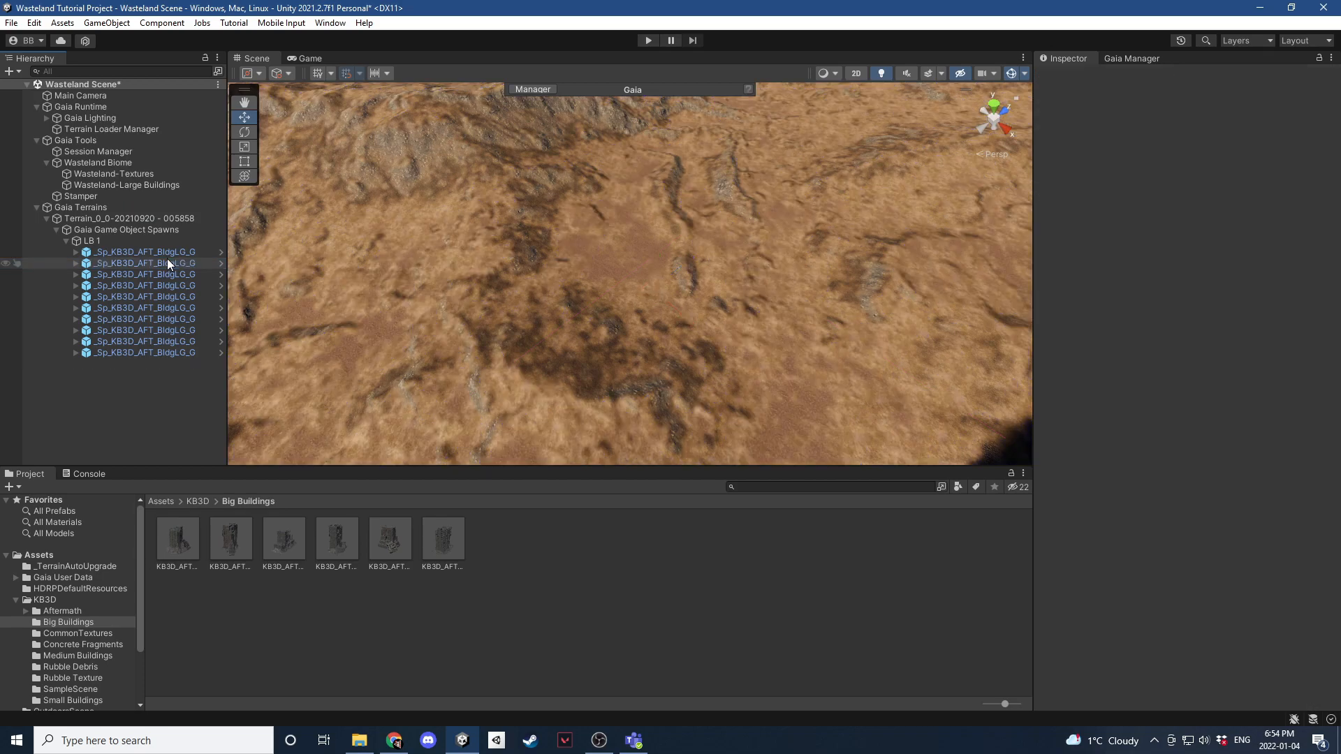
left_click(140, 174)
left_click(144, 186)
right_click_drag(656, 293, 591, 241)
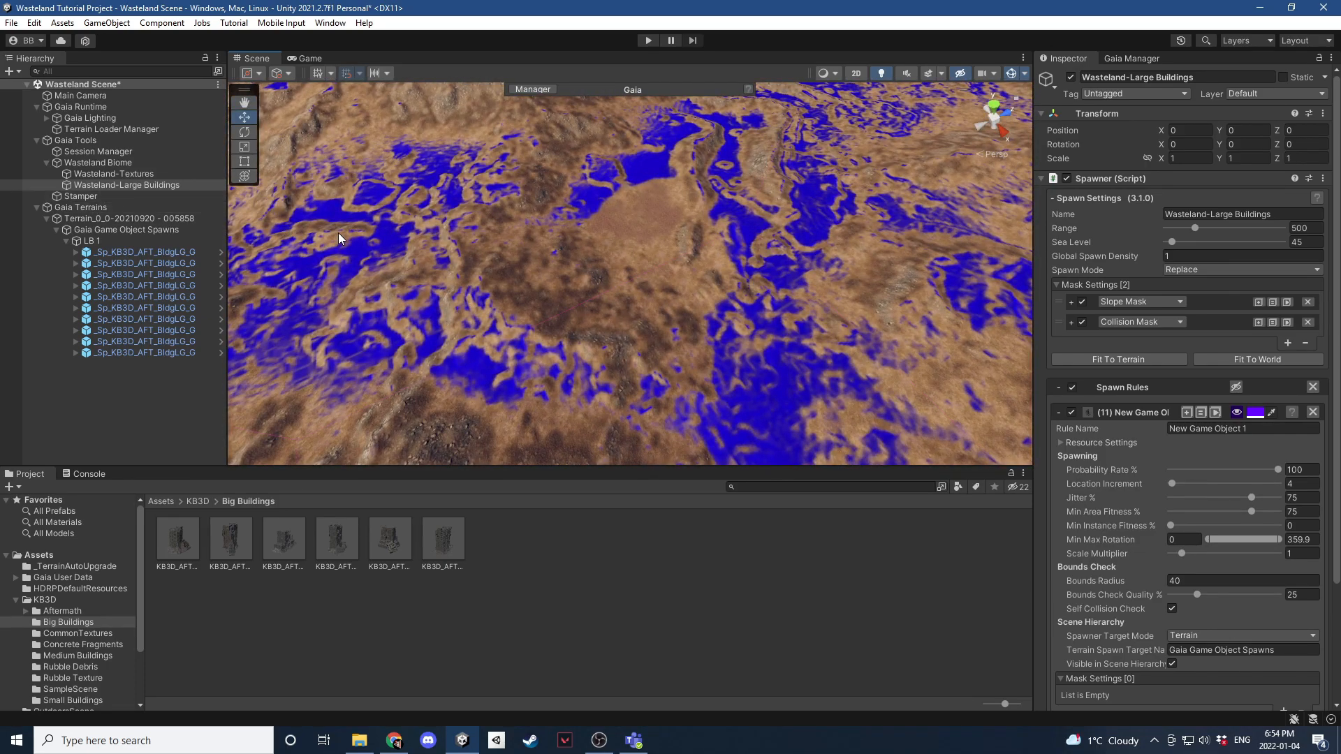
Undo the building's deletion and deactivation, going back to the spawner selection with its visualization shown.
key("ctrl+z")
key("ctrl+z")
key("ctrl+z")
key("ctrl+z")
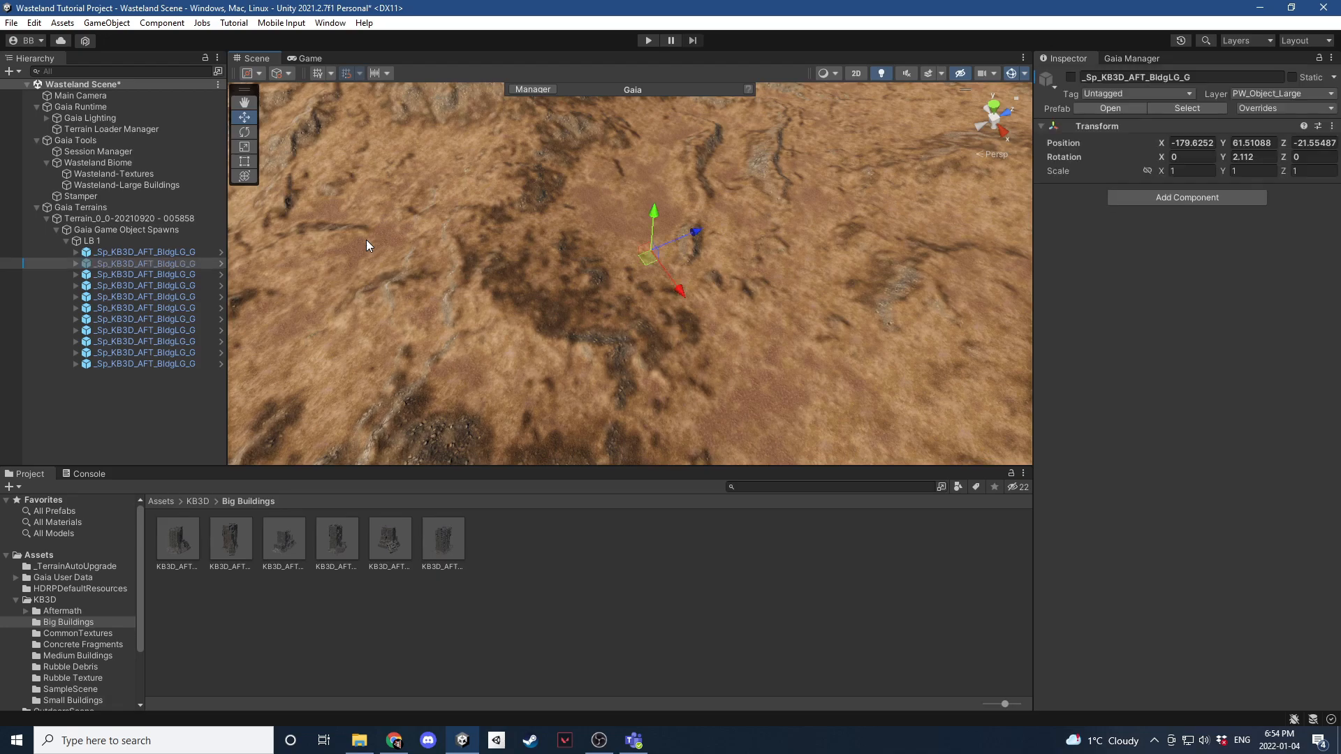
key("ctrl+z")
key("ctrl+z")
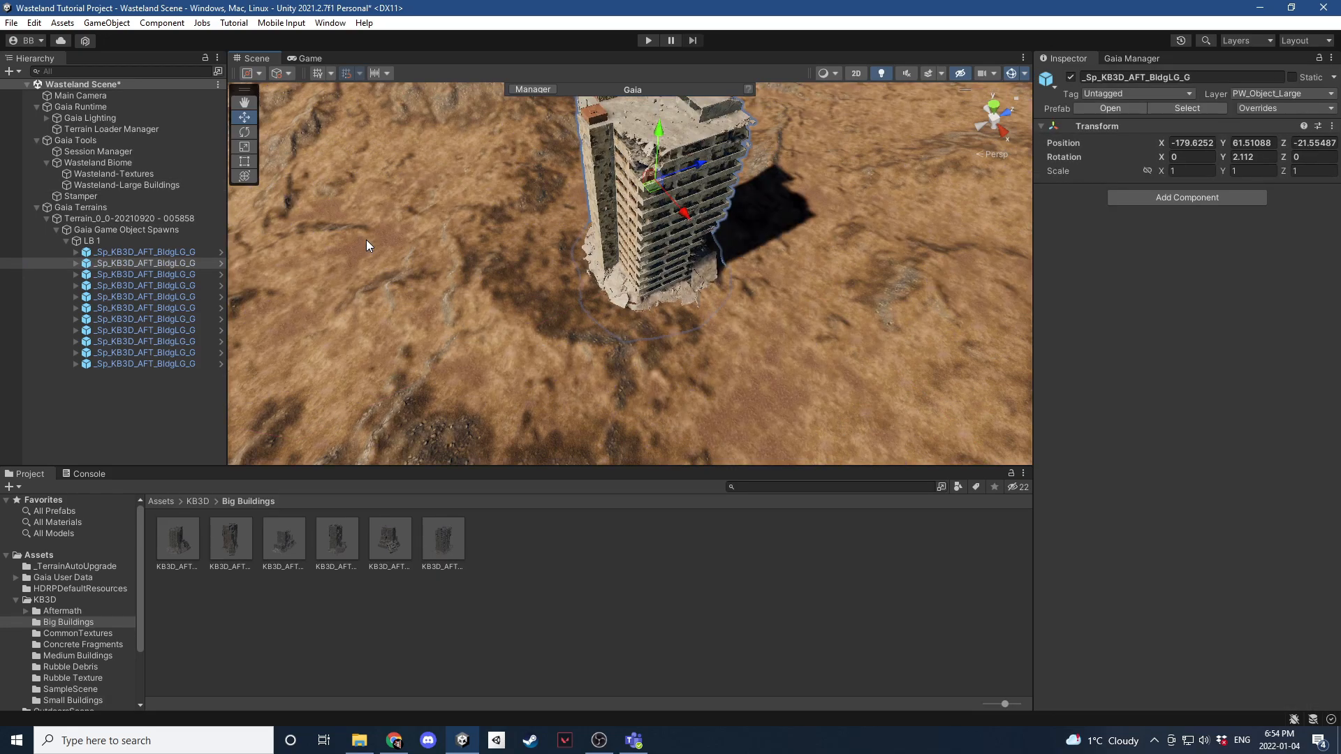
key("ctrl+z")
right_click_drag(435, 218, 395, 228)
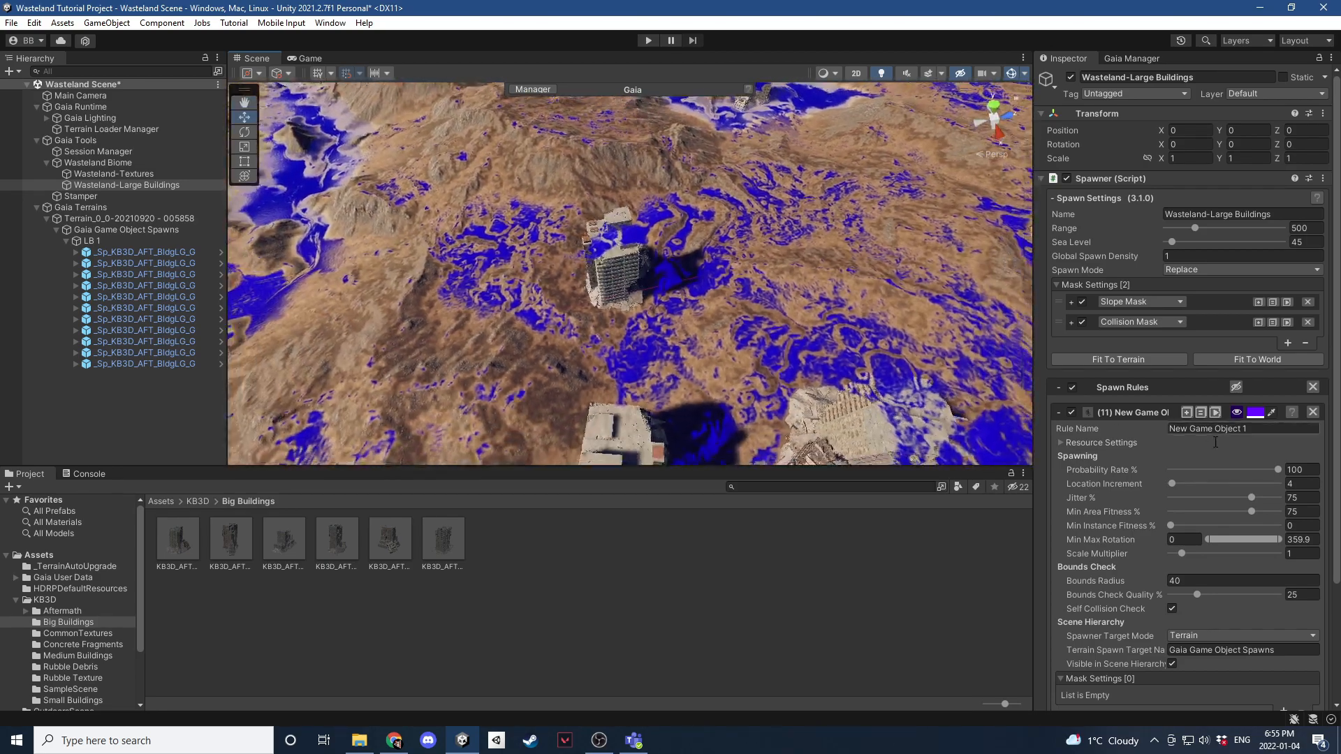
Set the rule's Min Area Fitness to 80% and respawn the large buildings locally with the new spacing.
left_click(1310, 511)
type("80")
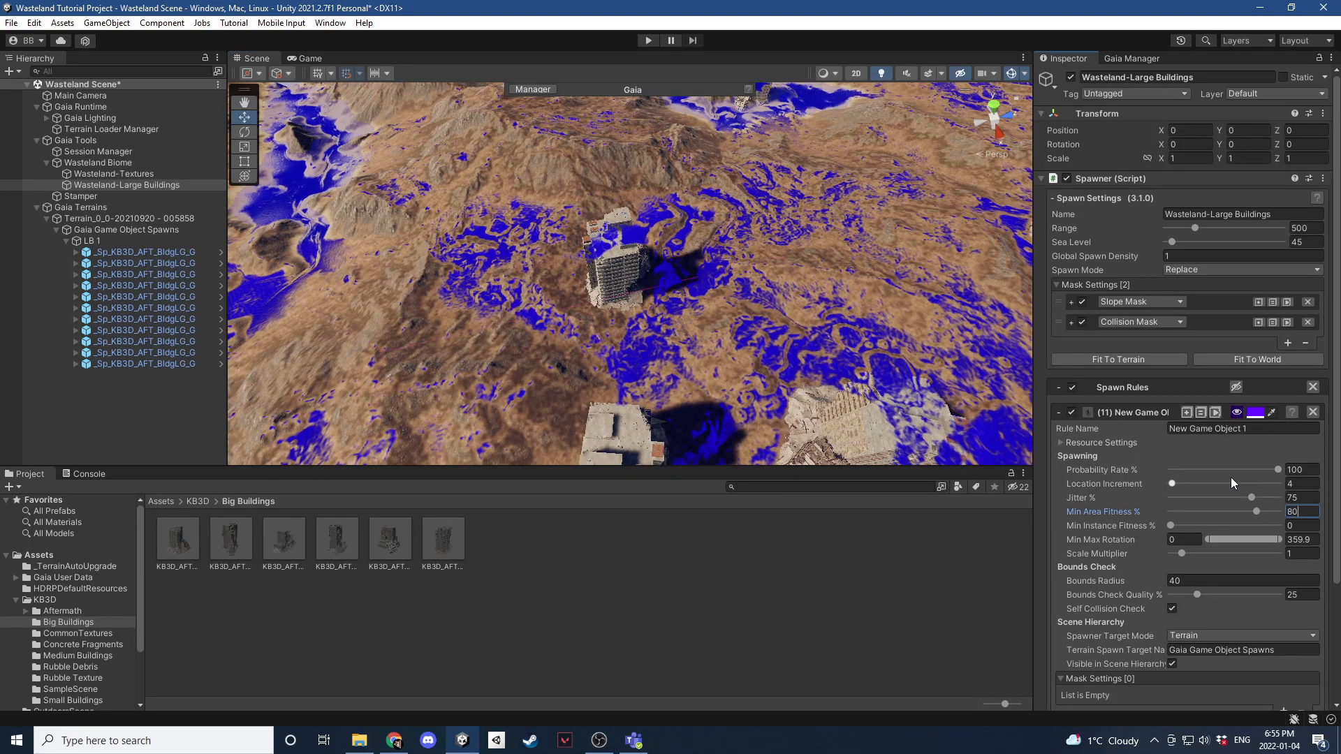
scroll(1236, 476, "down", 3)
left_click(1115, 667)
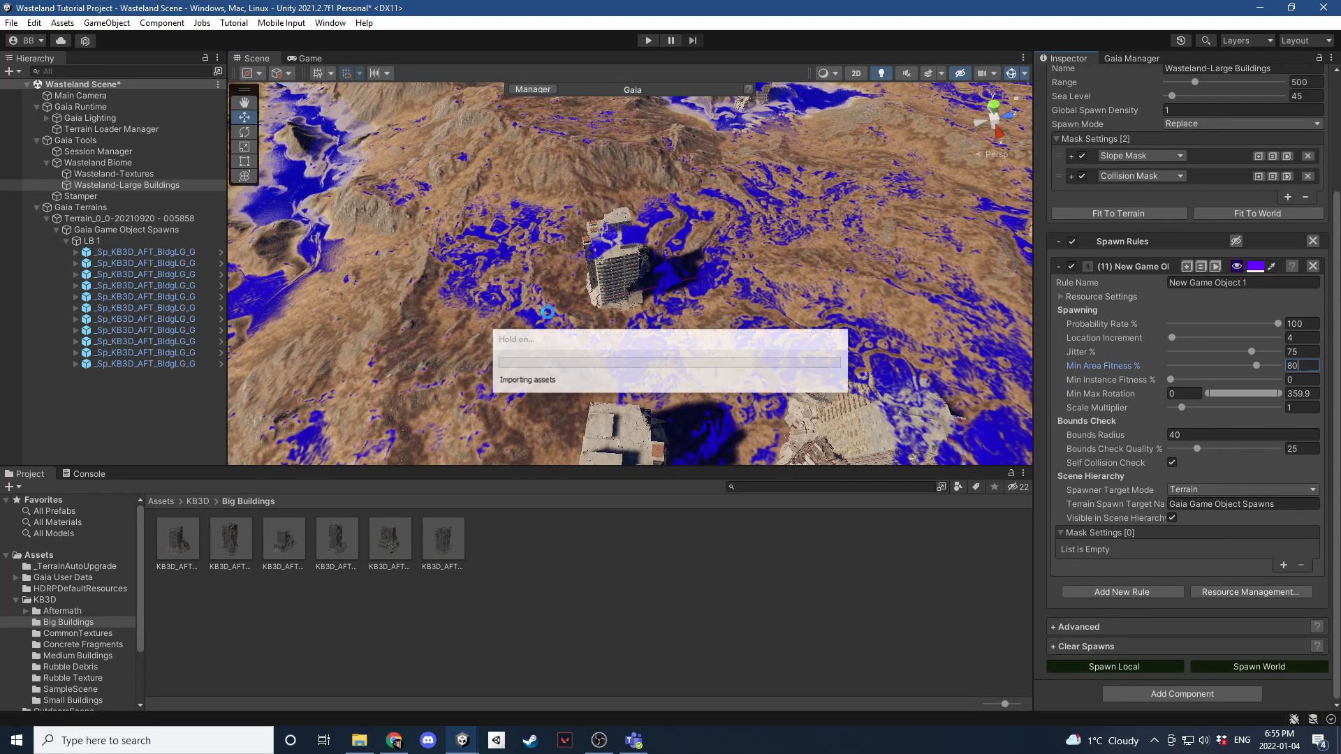
right_click_drag(569, 305, 551, 325)
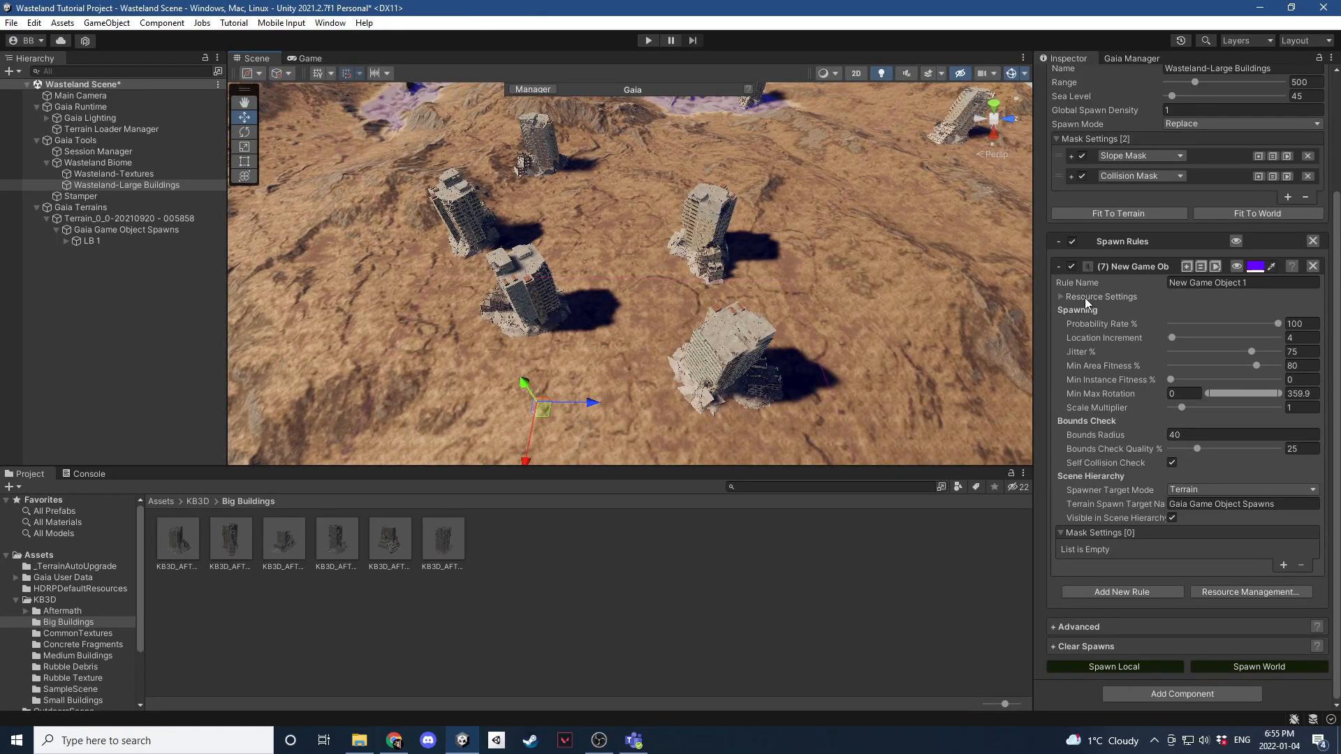
Collapse the large building spawn rule, duplicate it twice, and expand the first copy in the list.
left_click(1059, 266)
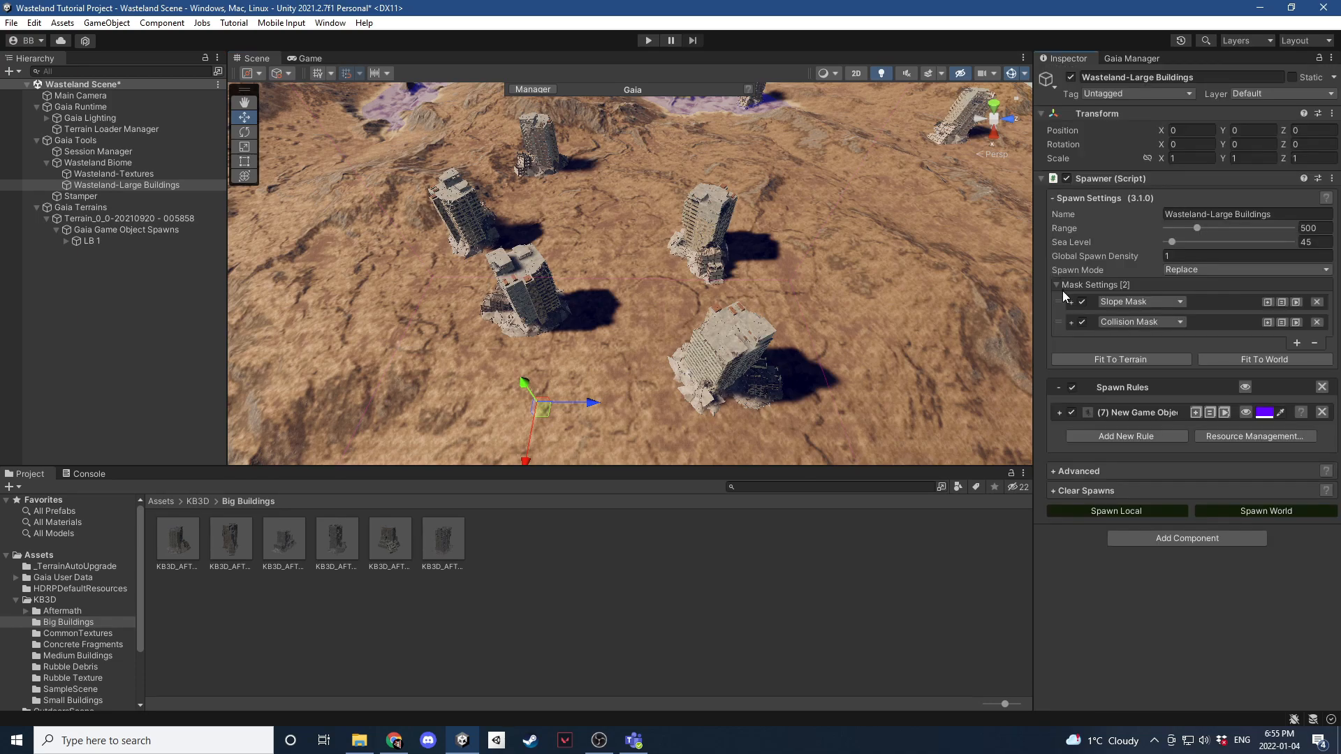
left_click(1196, 413)
left_click(1196, 413)
left_click(1058, 435)
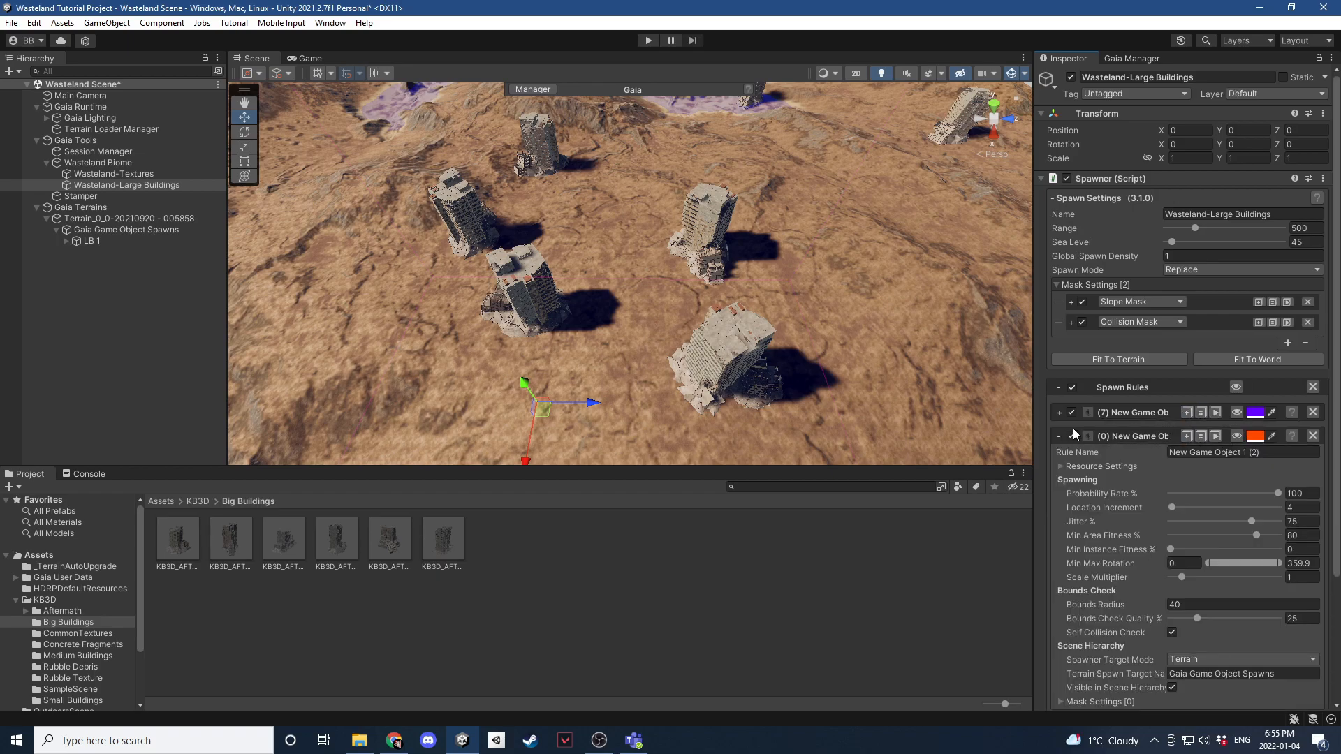
Rename the original spawn rule as LB 1 and collapse it.
left_click(1057, 413)
left_click(1120, 428)
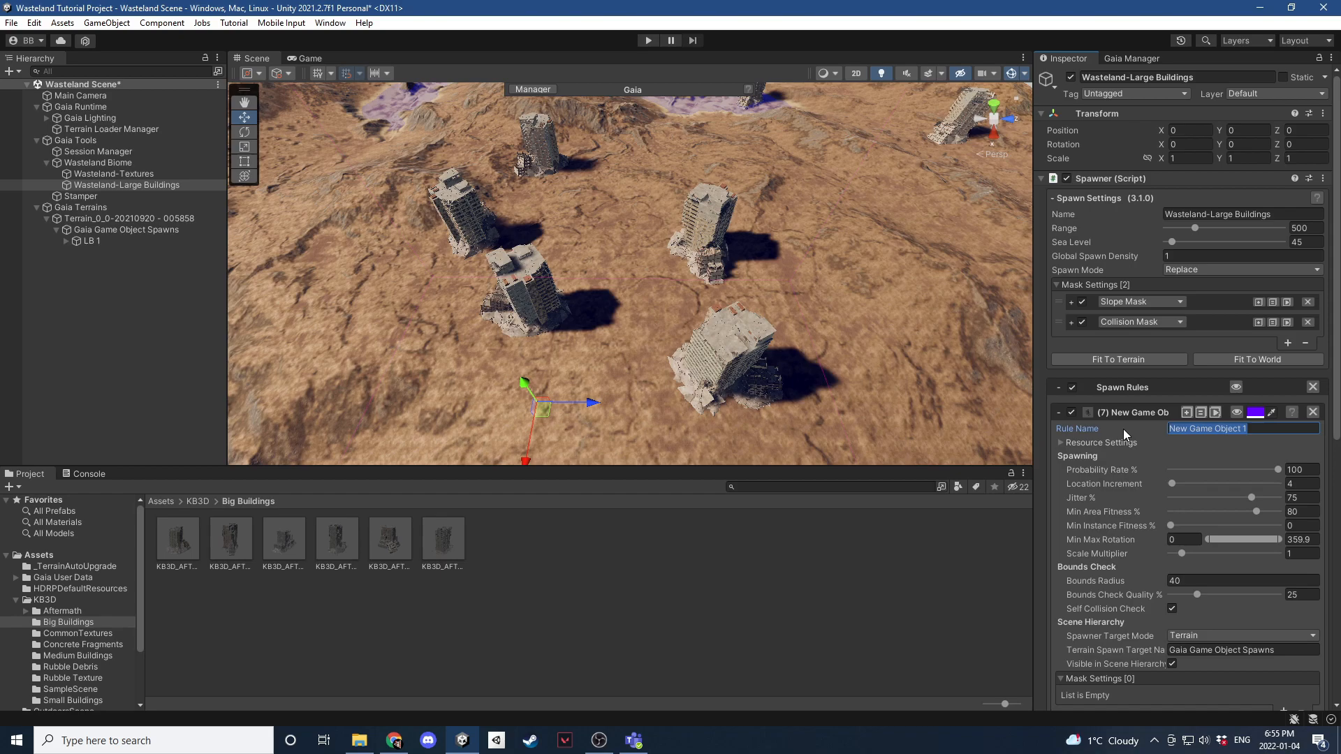
type("Lb1")
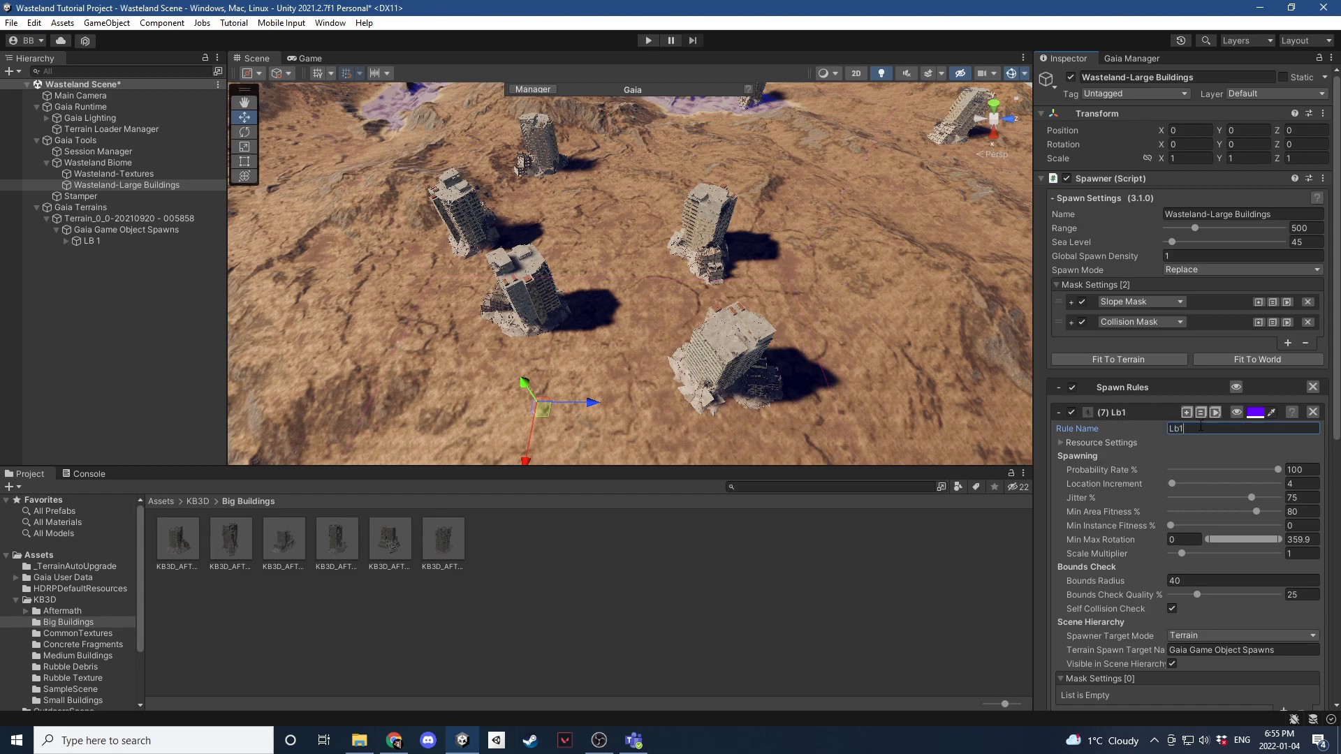
type("B")
key("BackSpace")
left_click(1056, 413)
Rename the second spawn rule as LB 2.
left_click(1275, 456)
type("LB 1")
scroll(1088, 423, "down", 3)
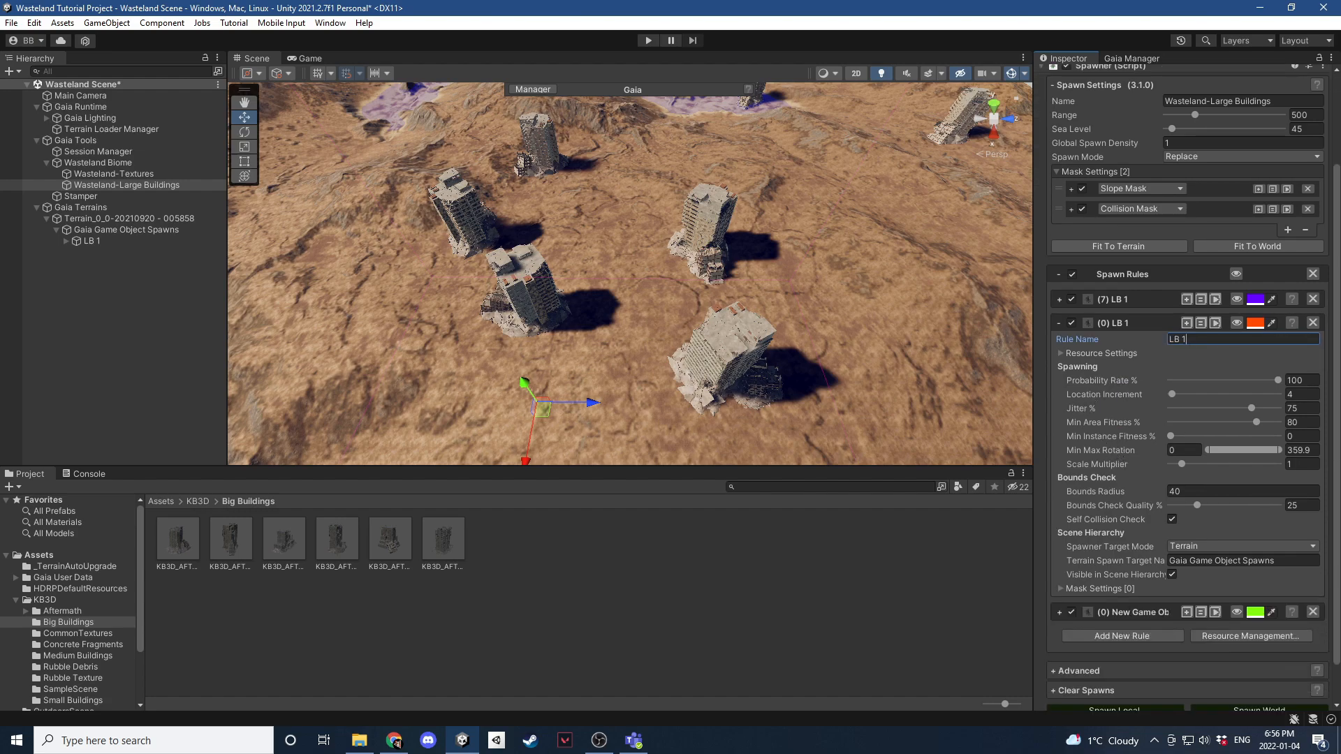
Assign KB3D_AFT_BldgLG_H as the desktop prefab of the LB 2 rule's prefab instance and collapse the rule.
left_click(1058, 354)
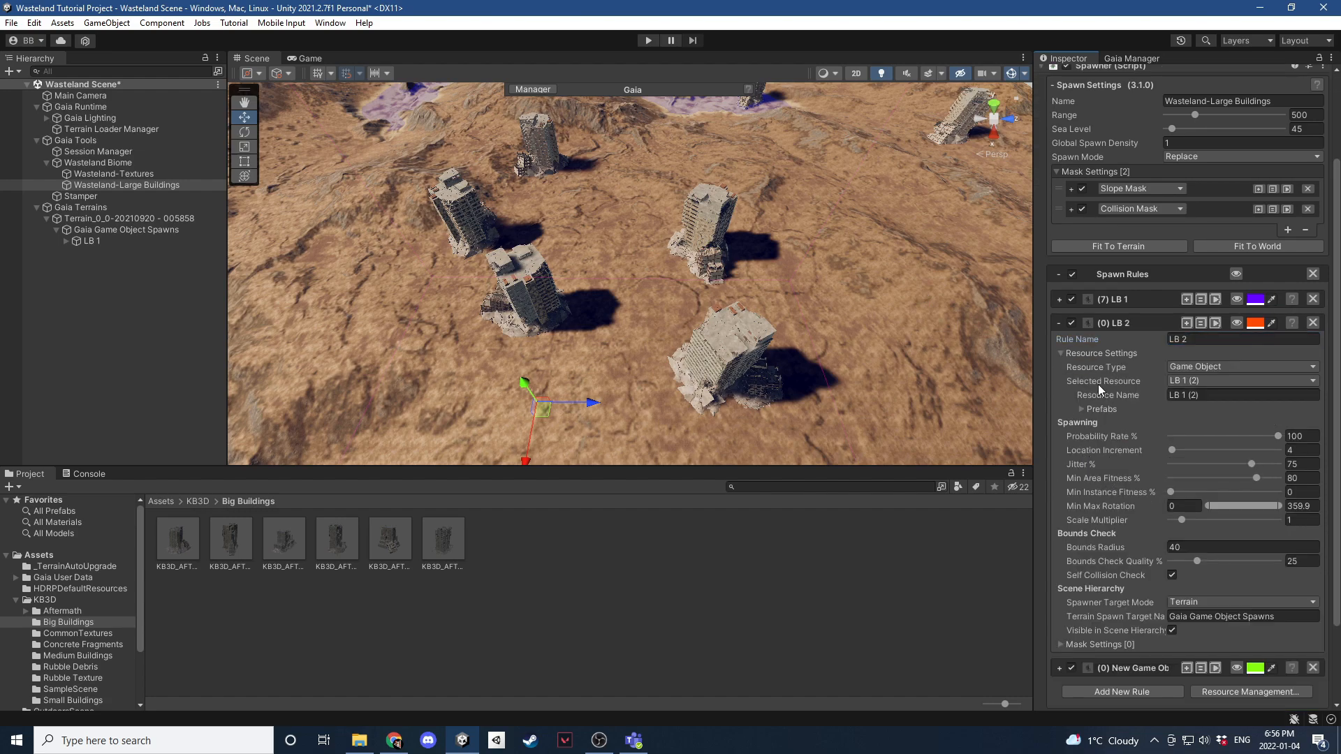
left_click(1082, 409)
left_click(1095, 422)
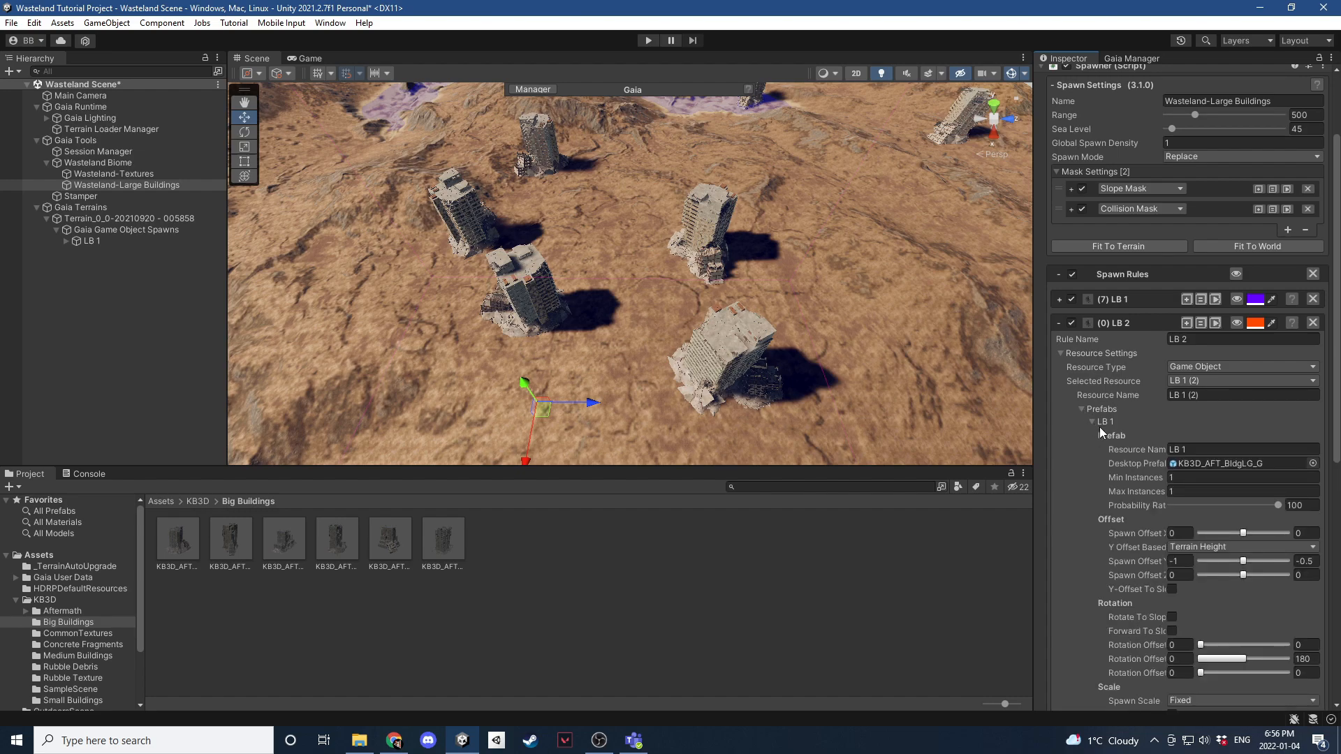
scroll(1099, 426, "down", 2)
left_click_drag(231, 538, 1242, 388)
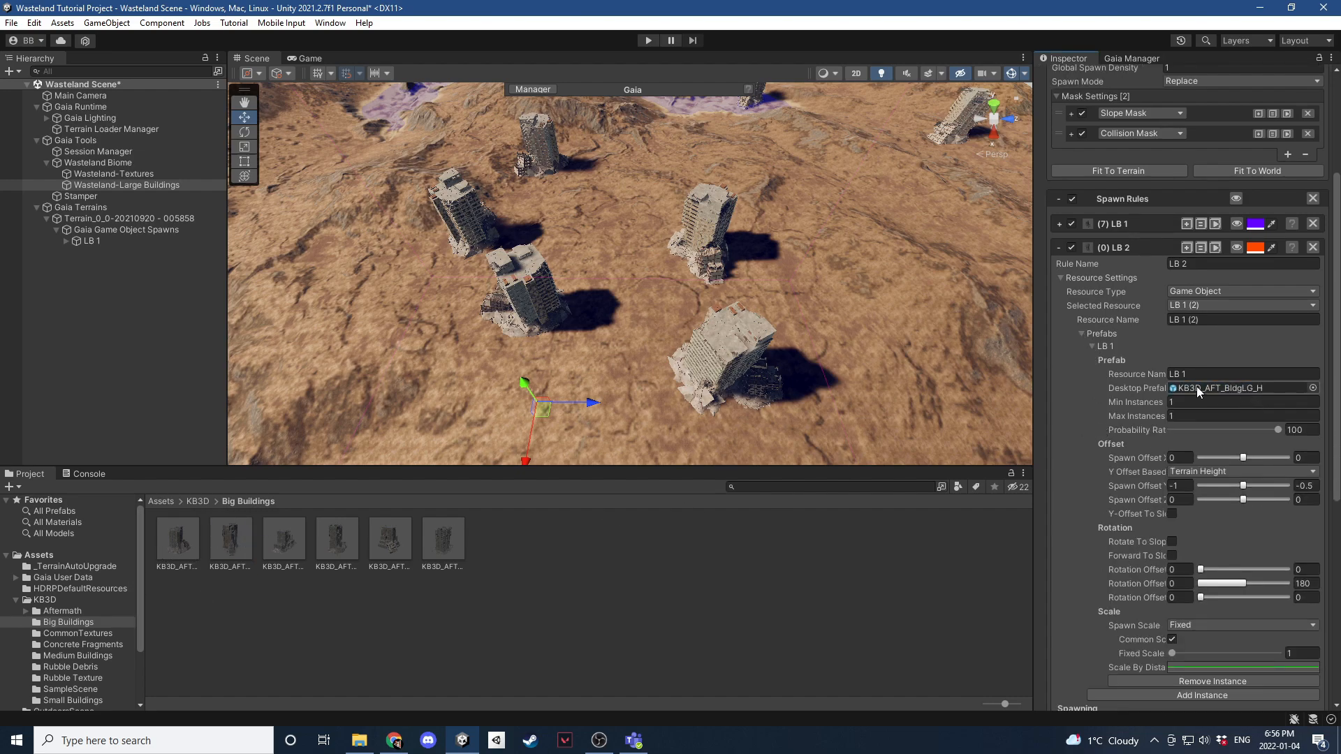
left_click(1060, 278)
left_click(1059, 279)
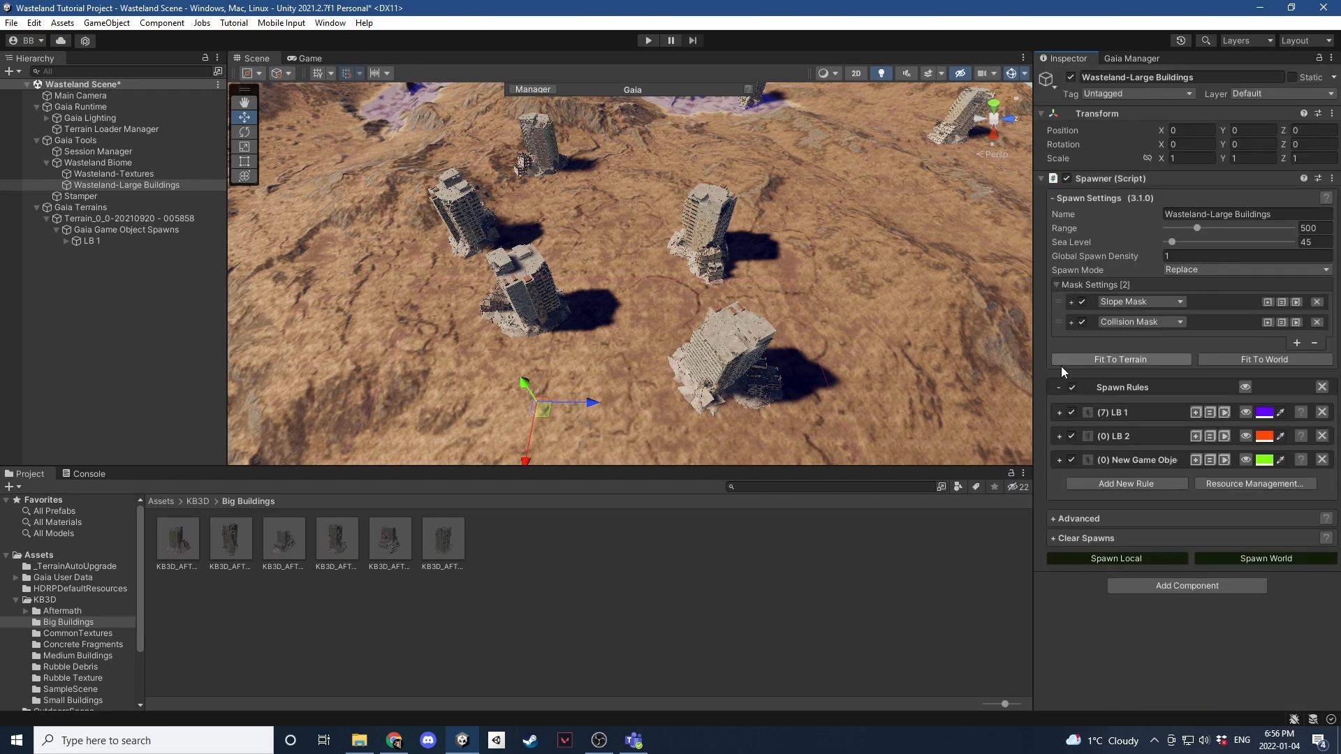
Name both the third spawn rule and its resource LB 3.
left_click(1060, 467)
left_click(1284, 475)
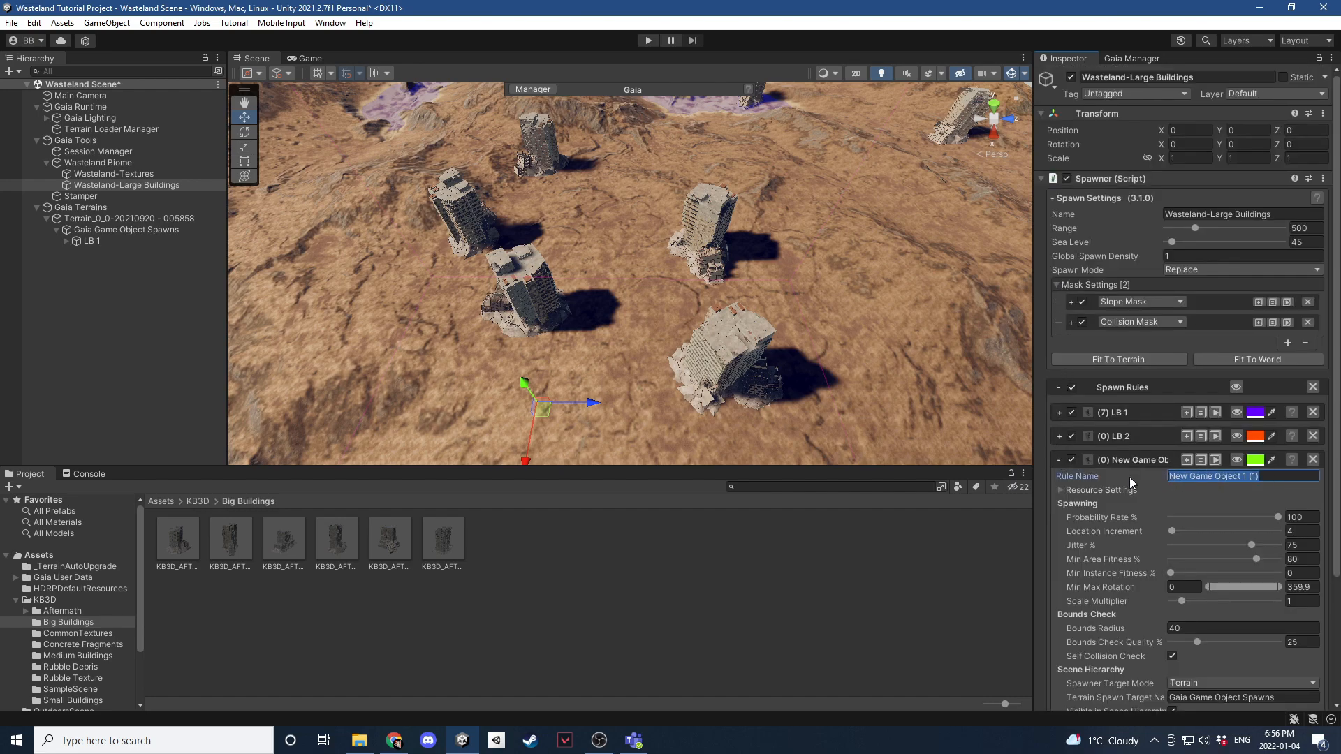
type("LB 1")
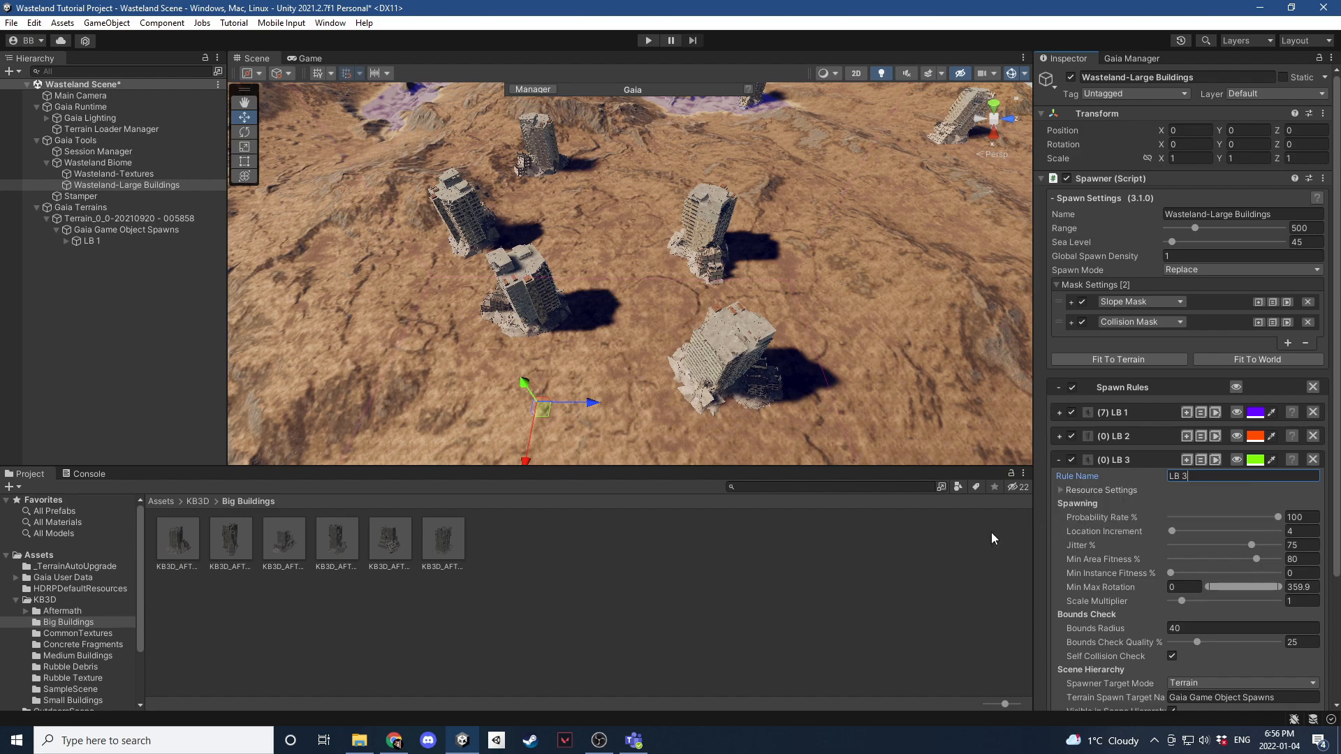
left_click(1060, 489)
scroll(1080, 415, "down", 3)
left_click(1208, 422)
type("3")
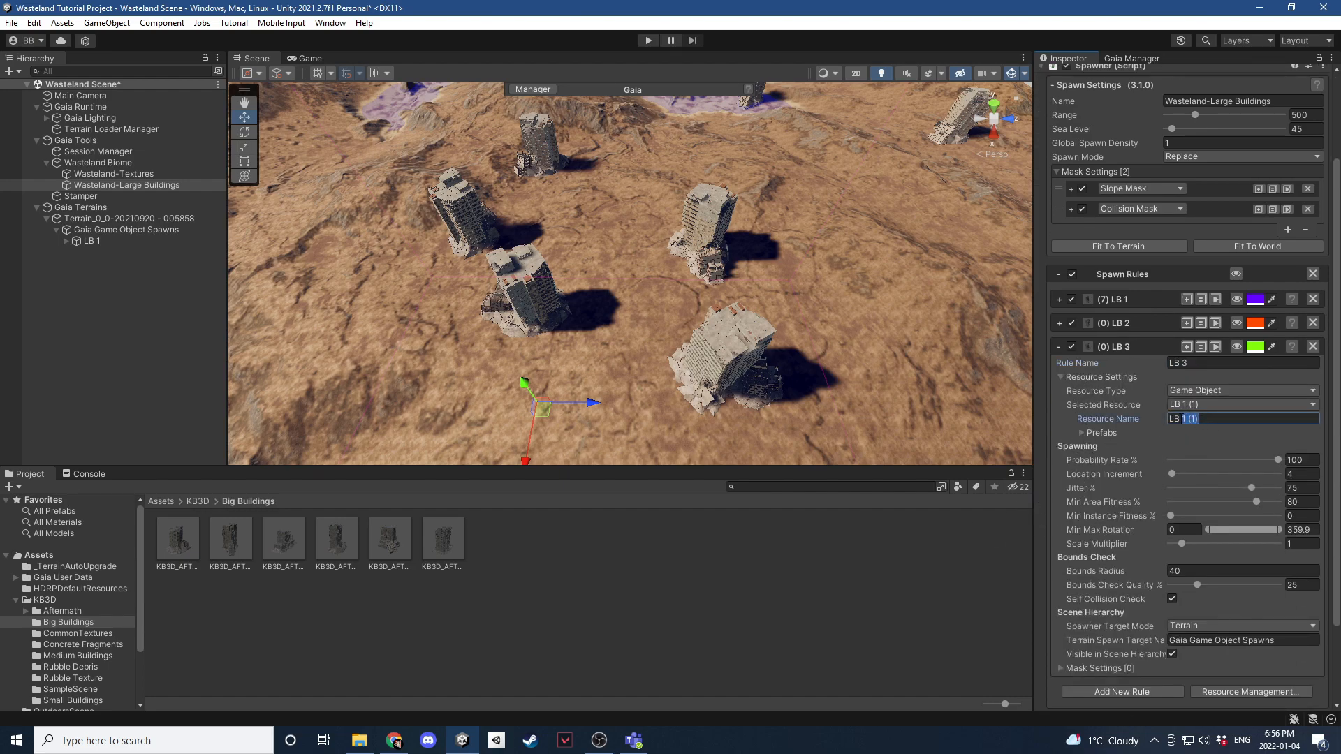
Rename the LB 3 rule's prefab instance as LB 3 and assign the third Big Buildings prefab as its desktop prefab.
left_click(1081, 433)
scroll(1093, 437, "down", 2)
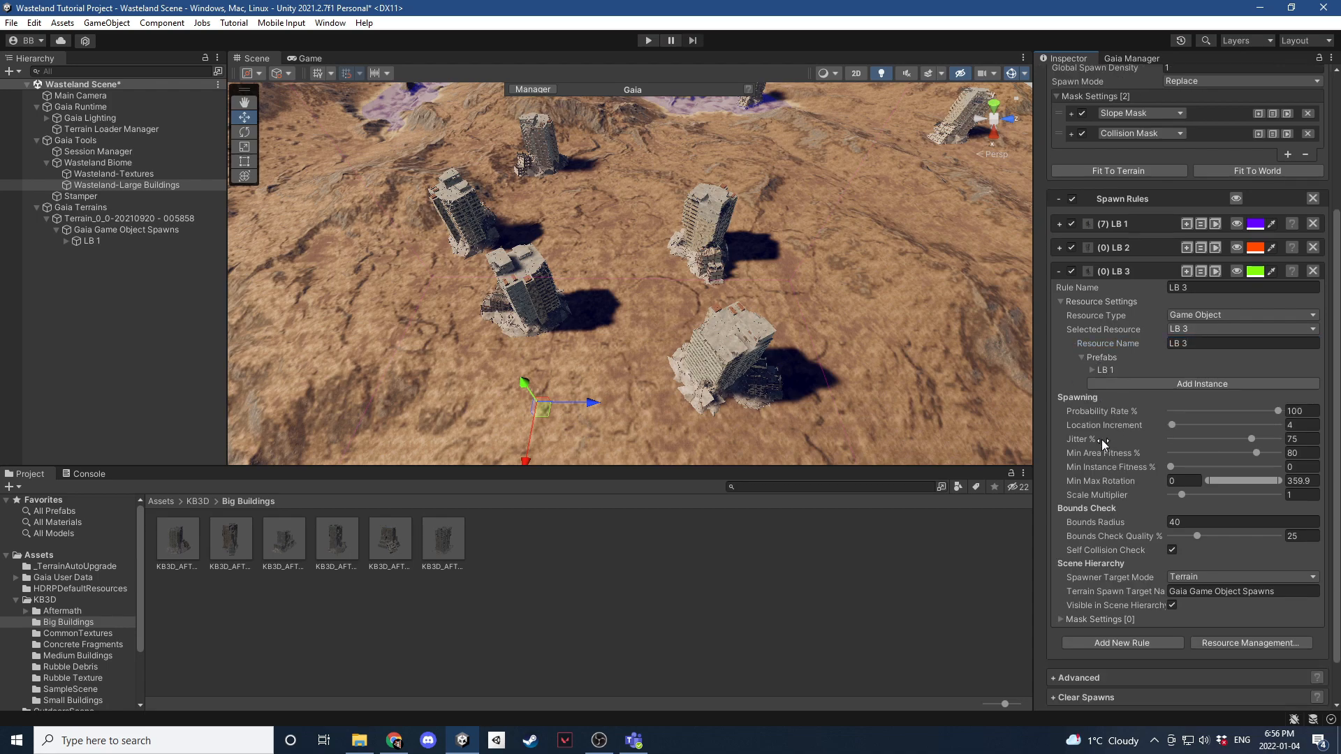
left_click(1091, 370)
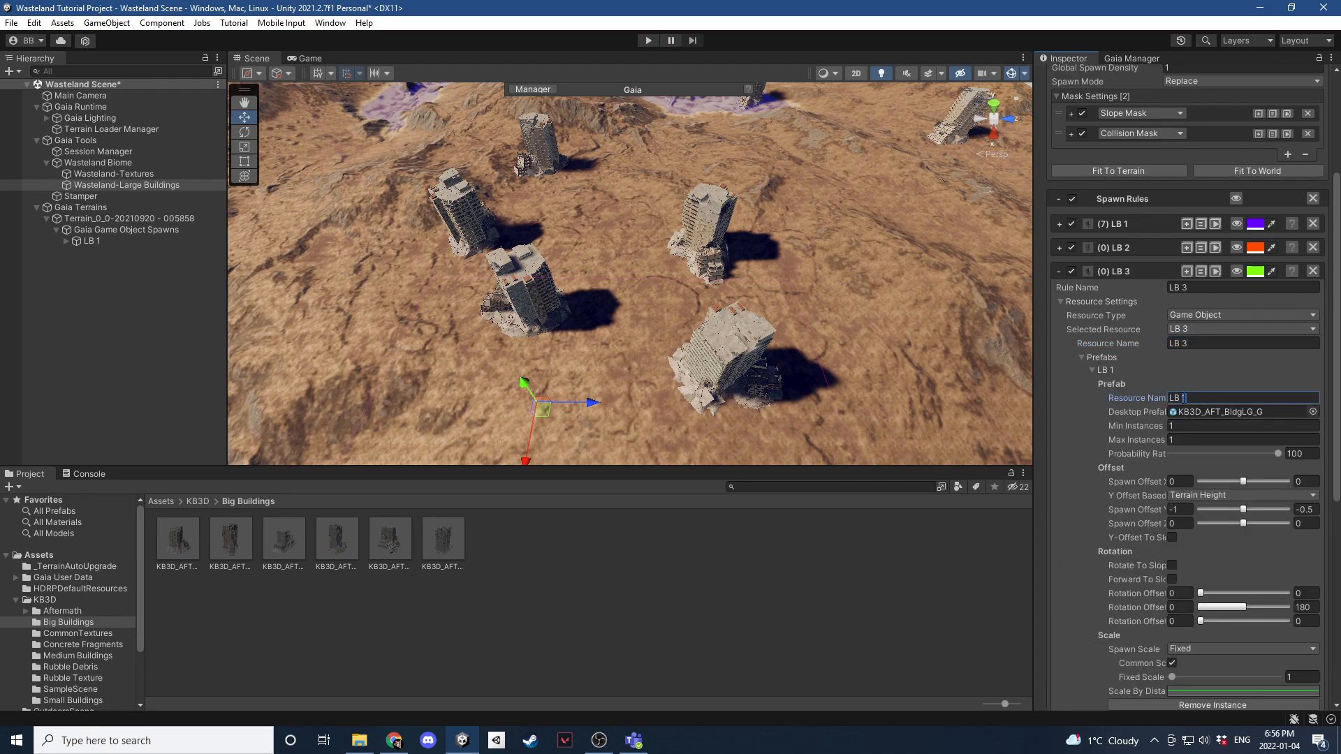
type("3")
left_click_drag(283, 538, 1191, 409)
left_click(1059, 271)
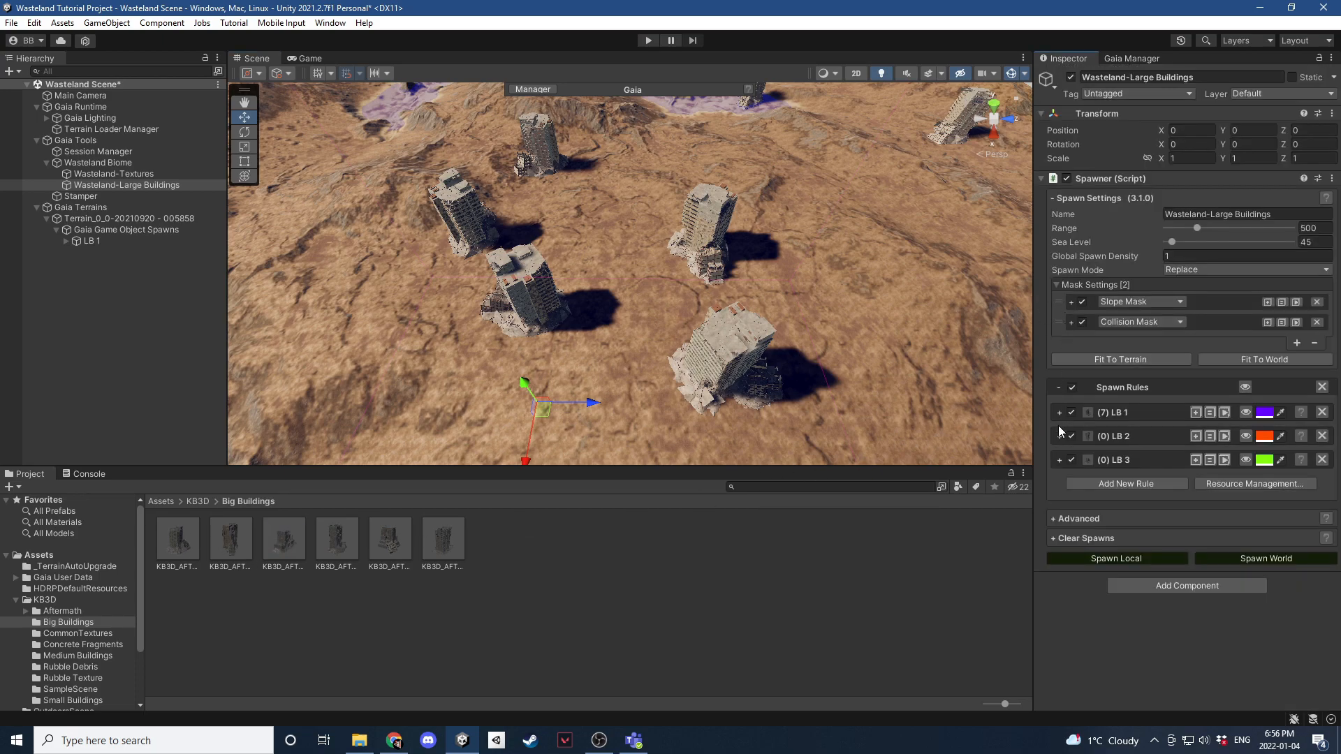
Rename the LB 2 rule's resource and prefab instance to match the rule, and collapse it.
left_click(1059, 431)
left_click(1060, 315)
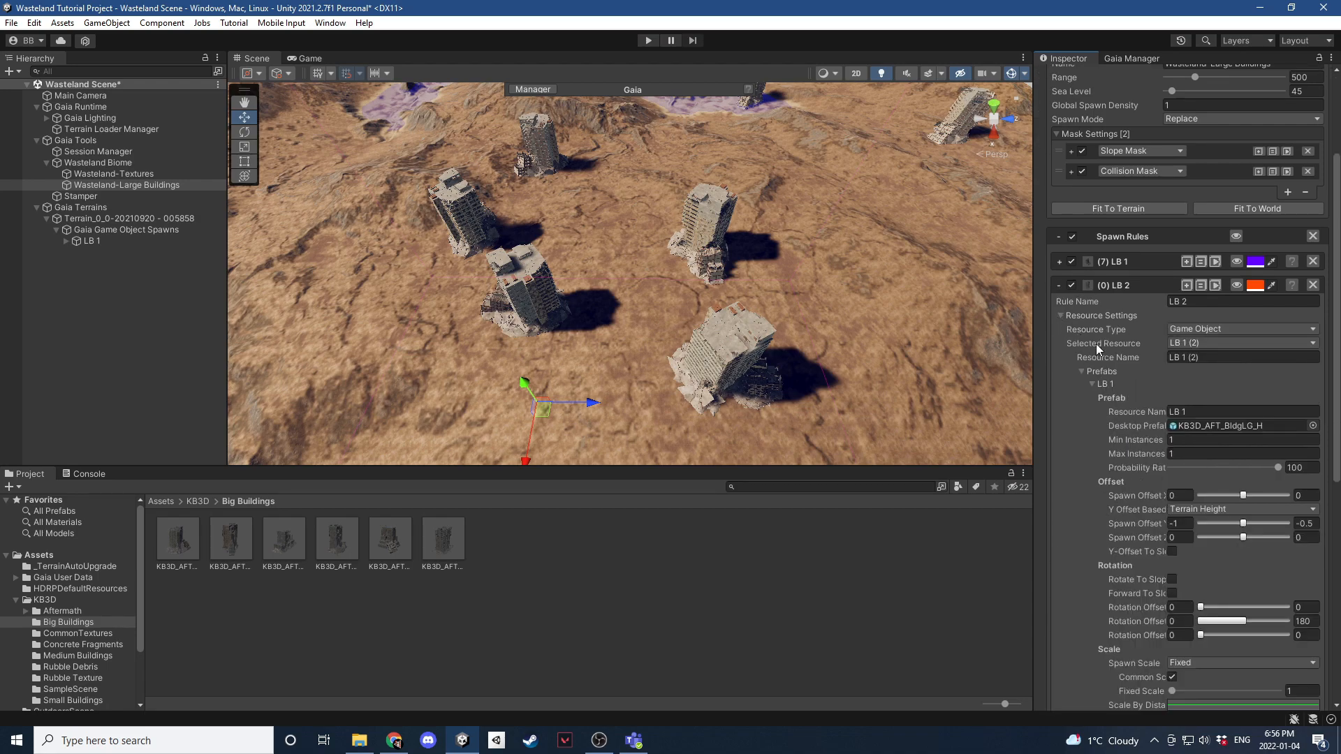
left_click_drag(1199, 357, 1183, 357)
left_click(1187, 411)
left_click(1058, 285)
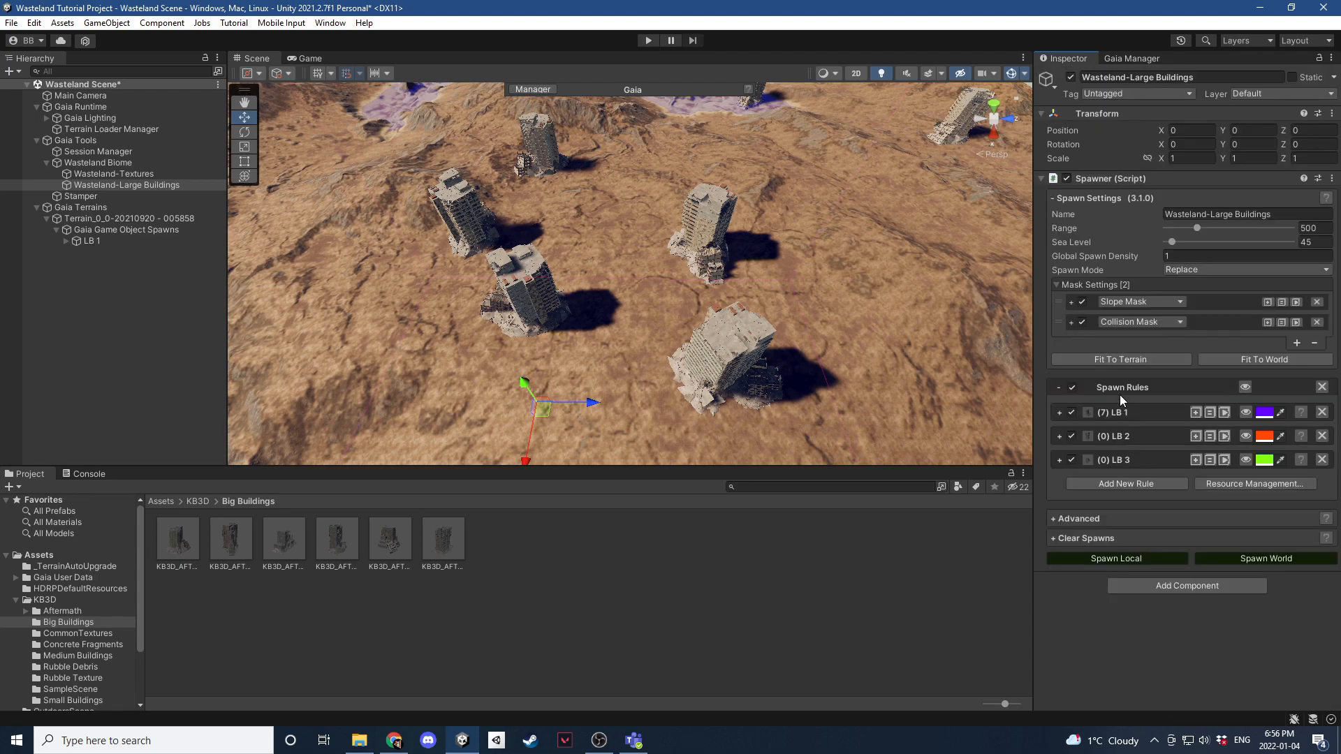
Spawn the large buildings locally using all three rules and look over their placement.
left_click(1129, 556)
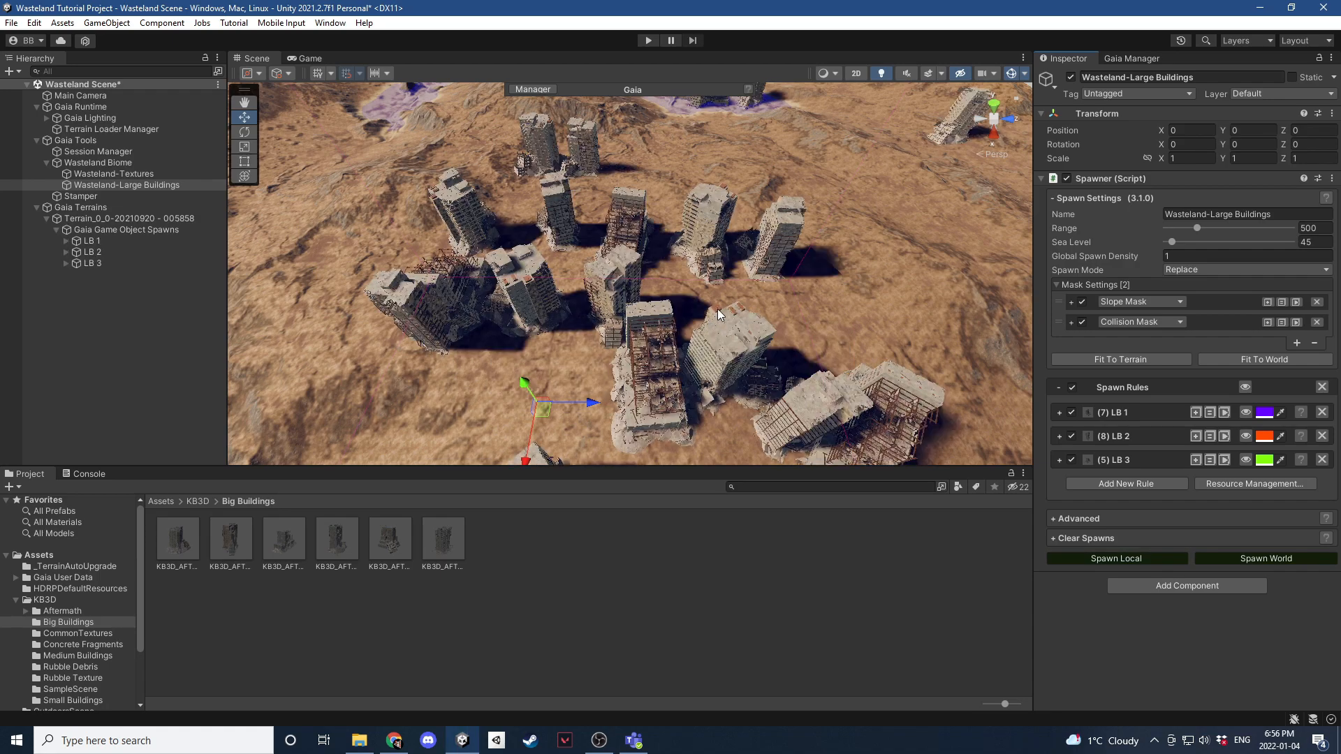
right_click_drag(729, 318, 694, 264)
key("w")
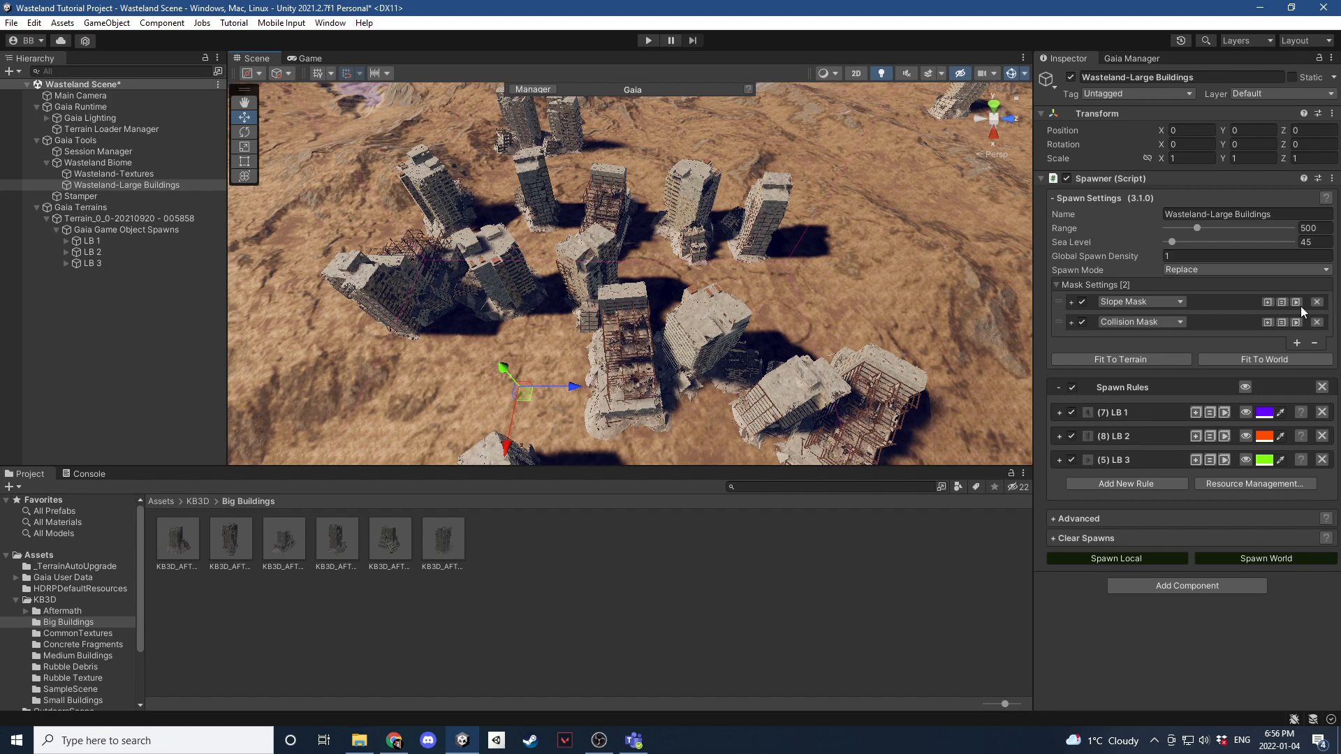
Visualize the LB 1 rule's spawn areas, set the Collision Mask's layer distance to 5 and respawn the buildings locally.
left_click(1071, 322)
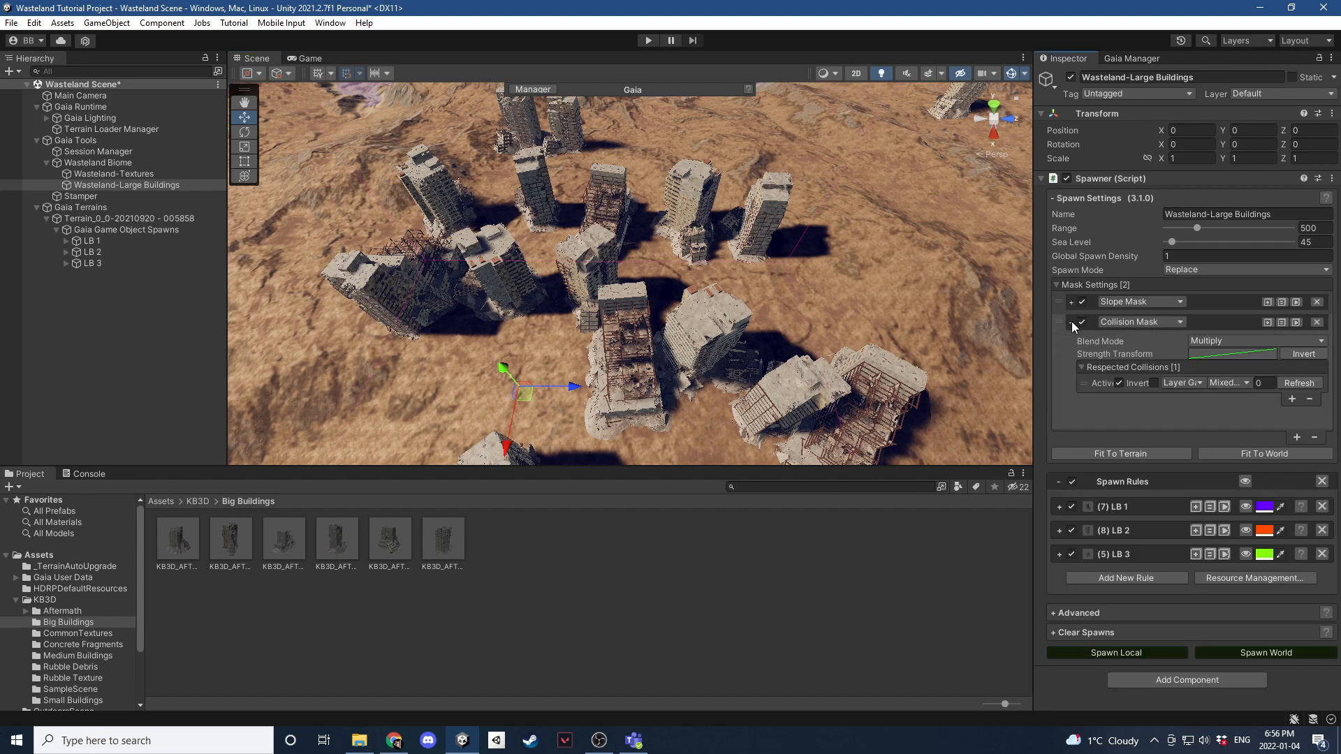
left_click(1264, 382)
left_click(1245, 506)
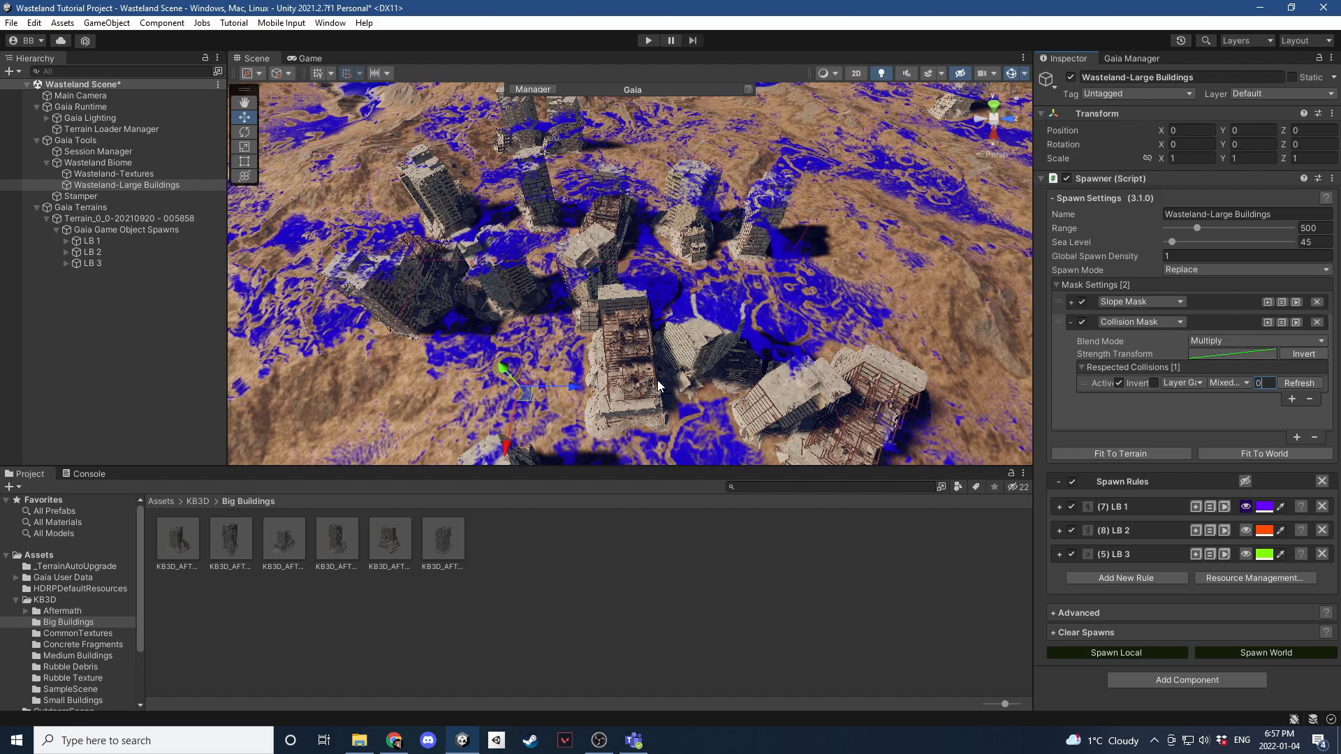
left_click_drag(687, 346, 723, 403, "alt")
right_click_drag(722, 402, 734, 426)
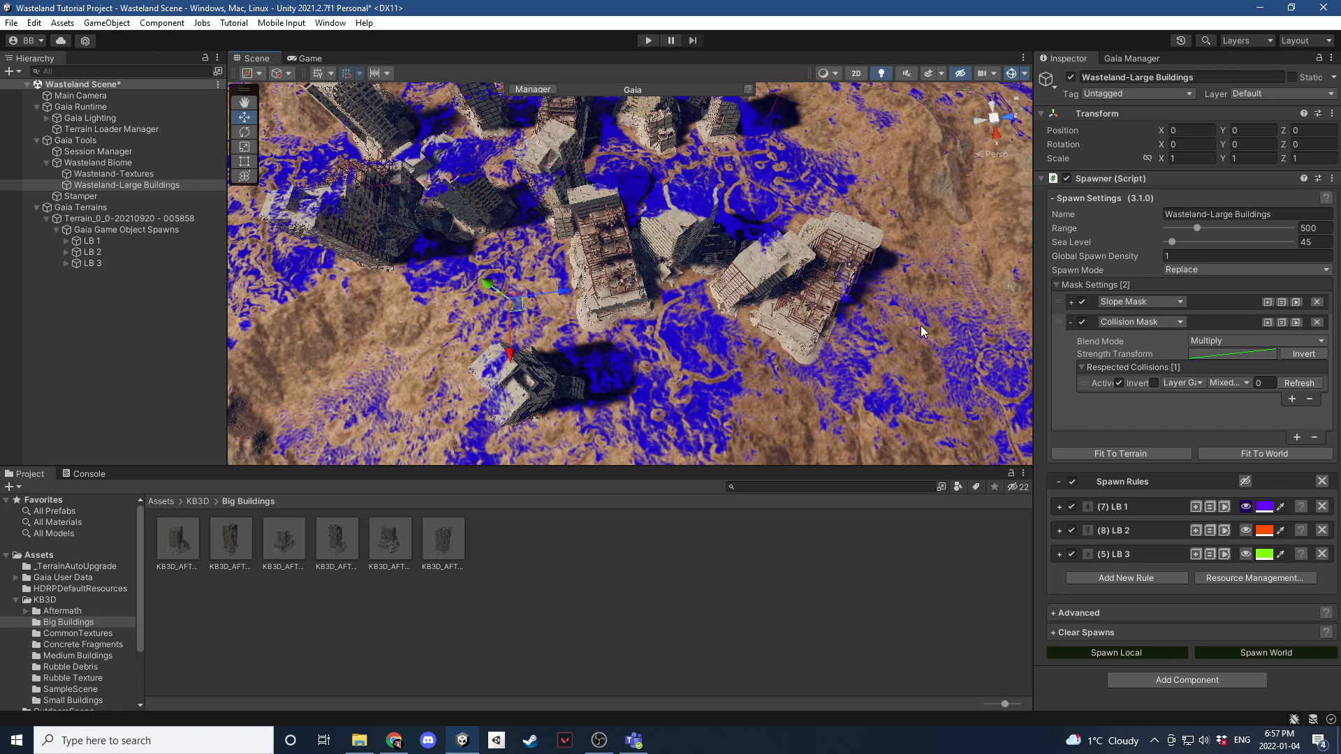
type("5")
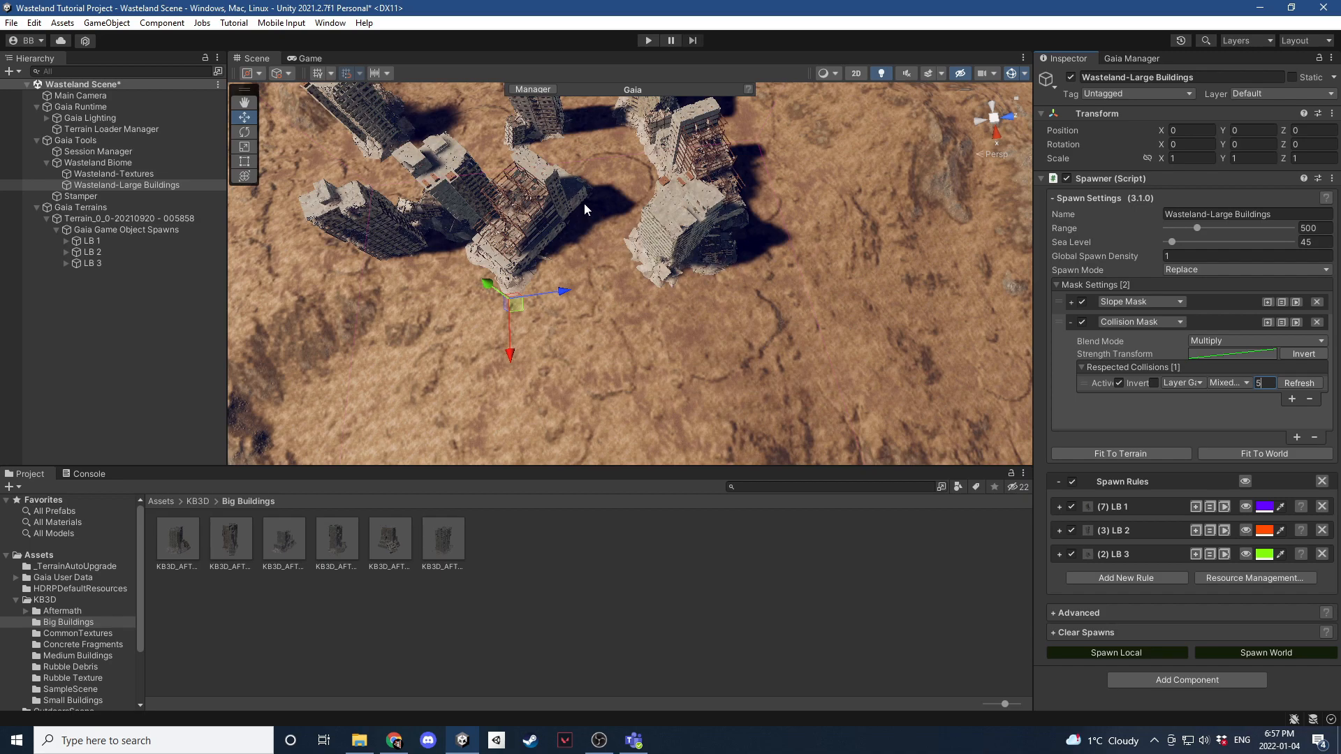
right_click_drag(704, 243, 656, 227)
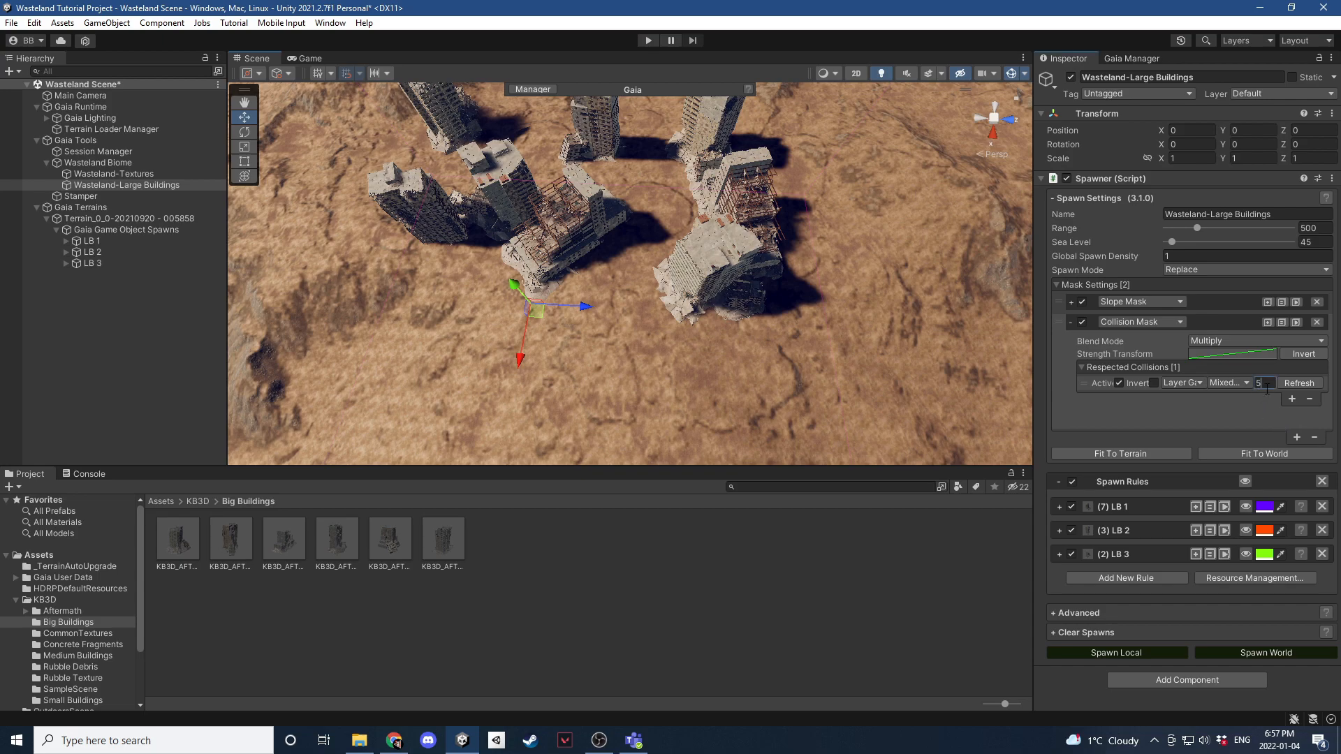
Set the Collision Mask's layer distance to 10 and spawn the large buildings locally again.
key("BackSpace")
left_click(1078, 652)
right_click_drag(730, 331, 377, 320)
Collapse the Gaia Game Object Spawns hierarchy, reselect the Wasteland-Large Buildings spawner and collapse its Collision Mask.
left_click(132, 303)
right_click_drag(461, 278, 595, 268)
left_click_drag(53, 227, 85, 182)
left_click(85, 182)
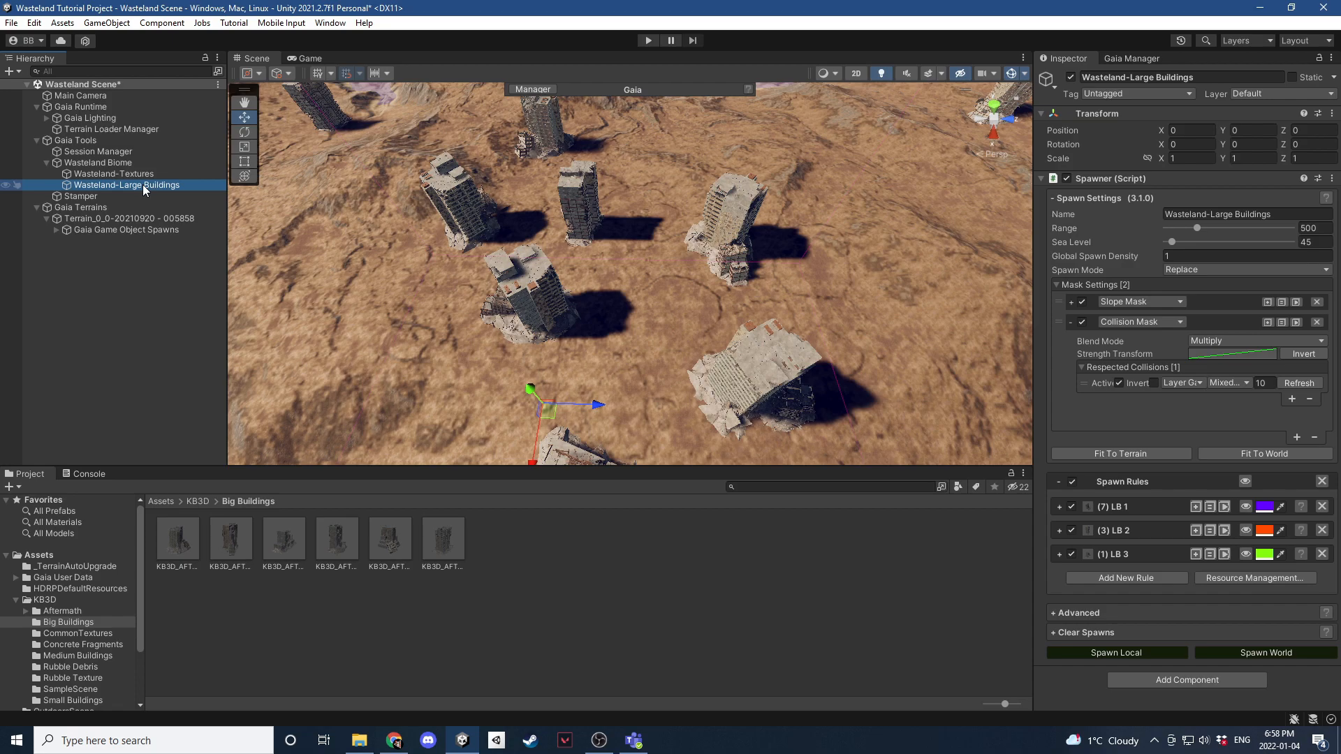
left_click(1070, 322)
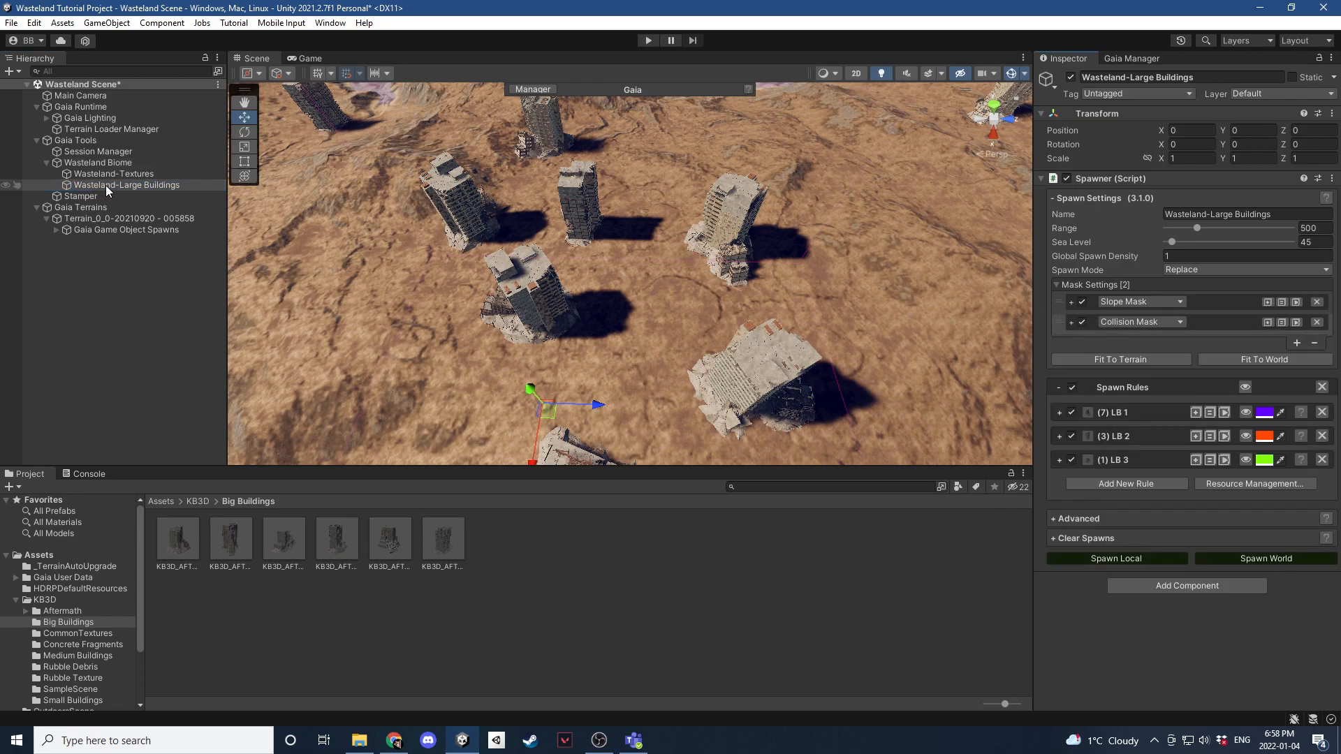
Duplicate the Wasteland-Large Buildings spawner through its advanced settings and select the unnamed copy.
left_click(1053, 535)
scroll(1061, 580, "down", 1)
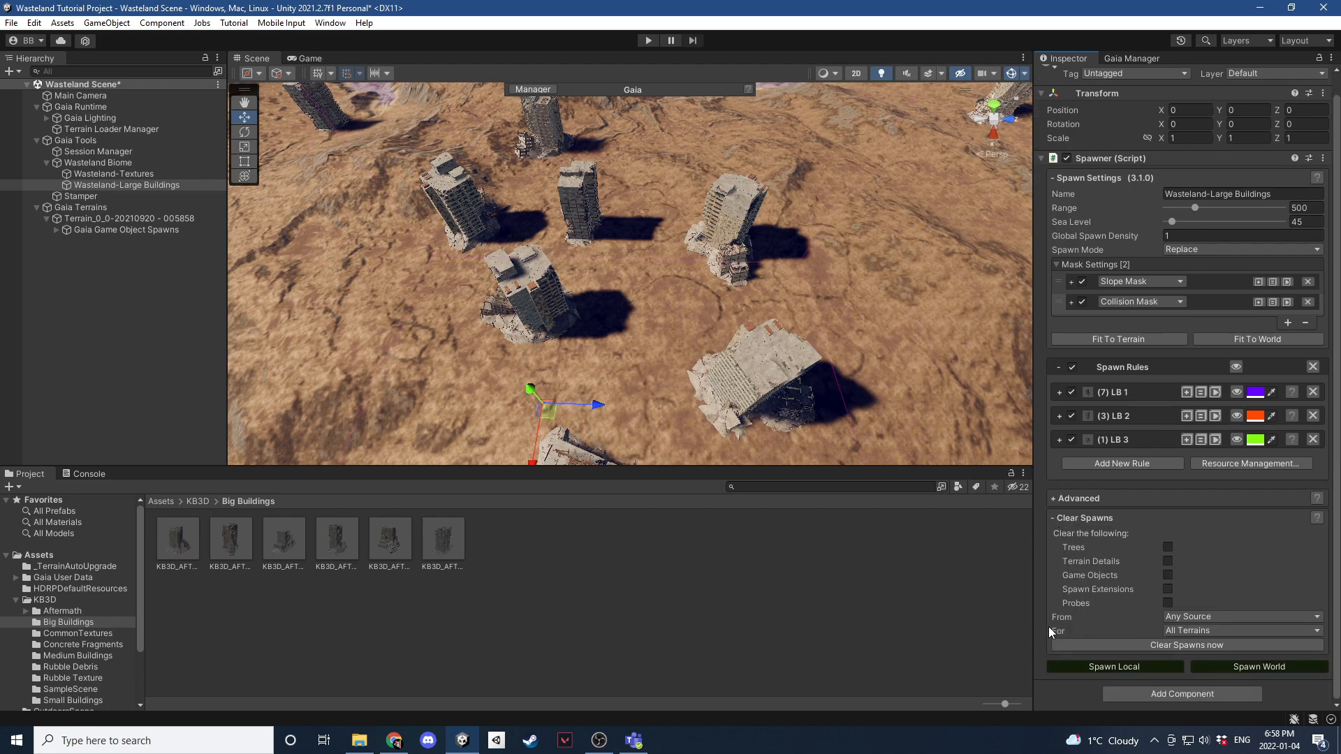
left_click(1054, 515)
left_click(1053, 519)
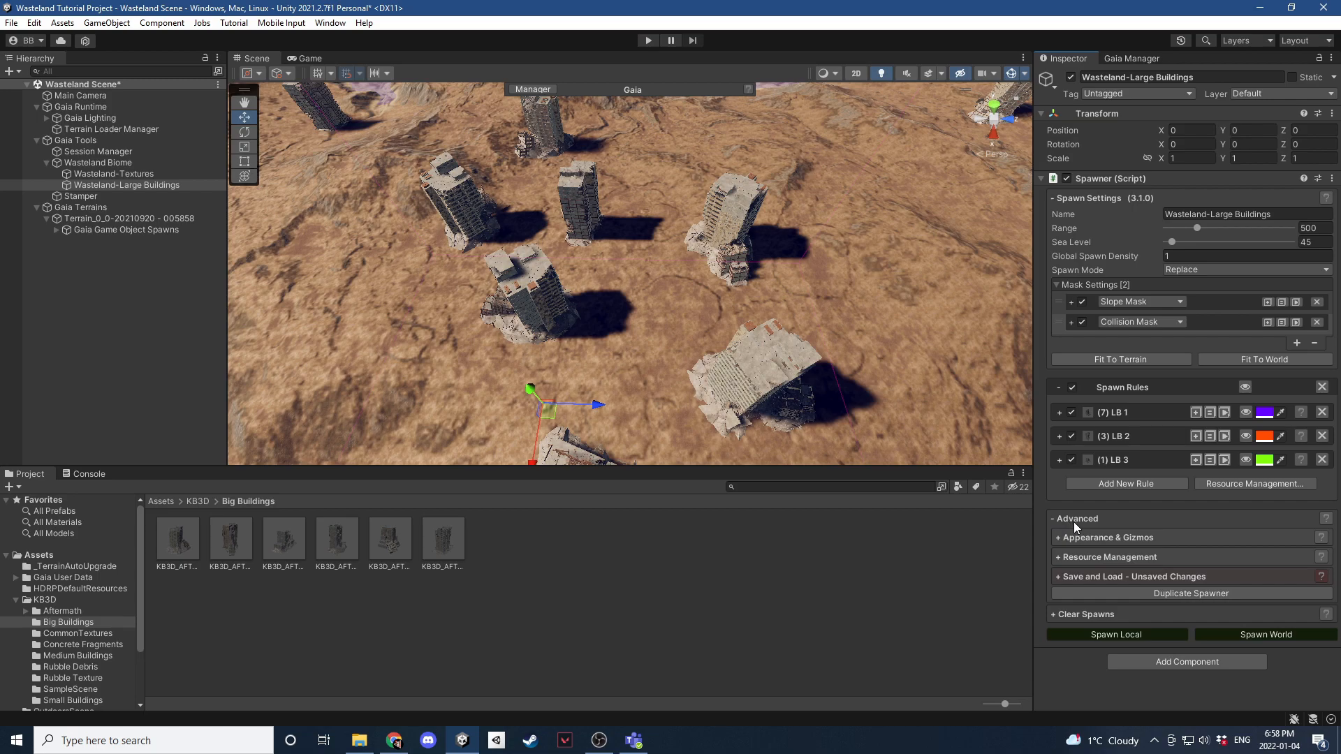
left_click(1056, 557)
scroll(1065, 556, "down", 5)
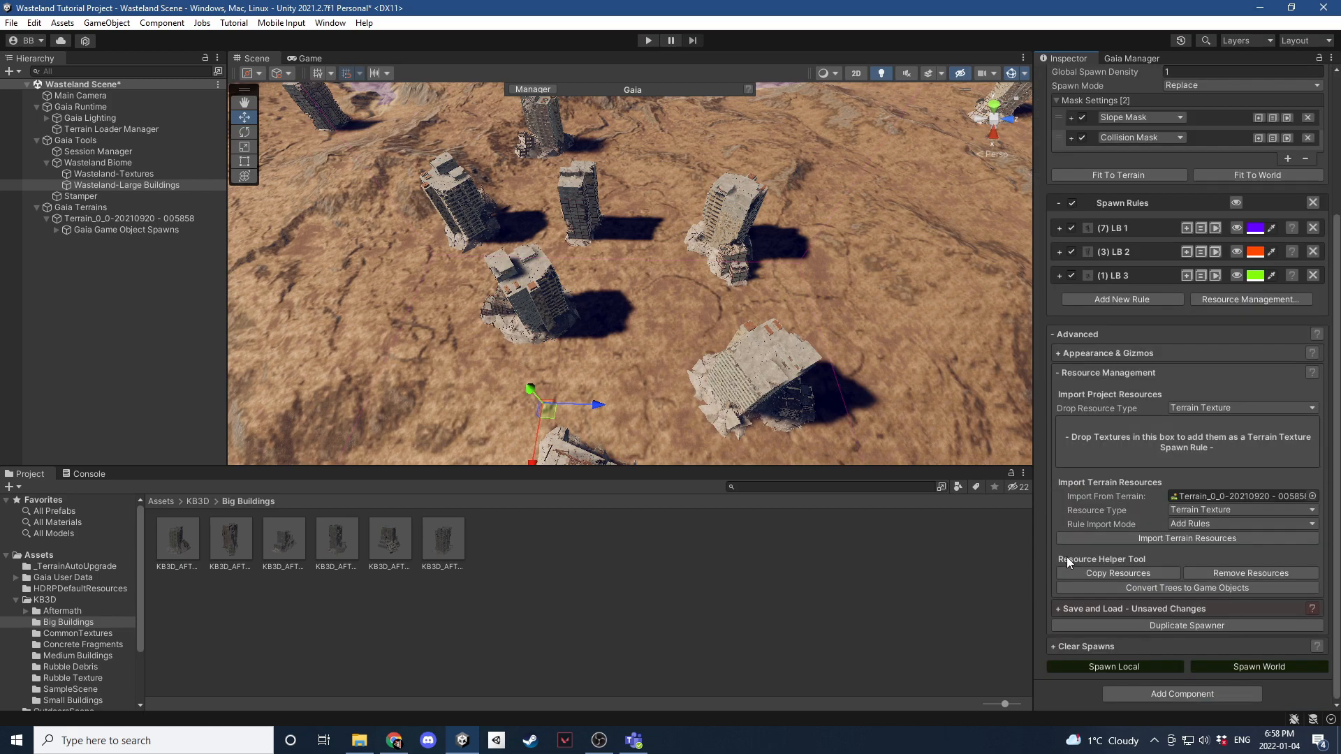
left_click(1125, 627)
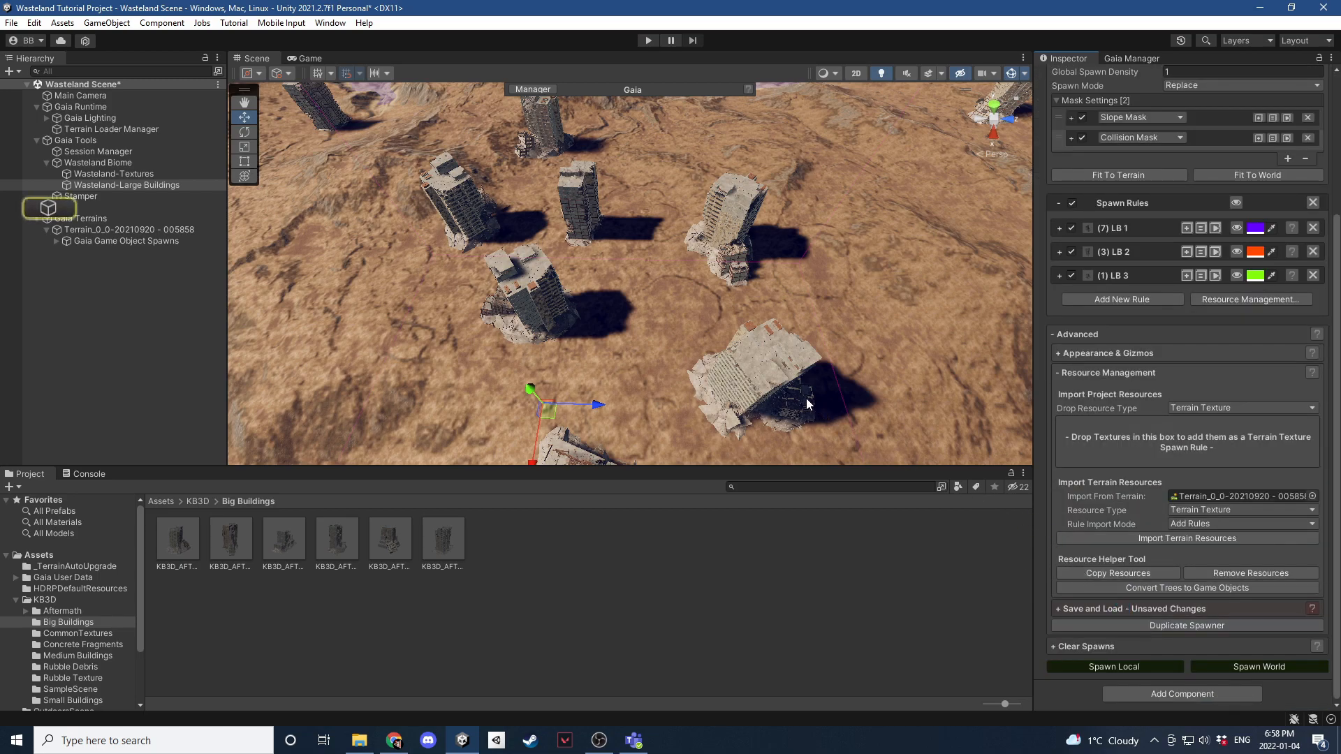
left_click(73, 209)
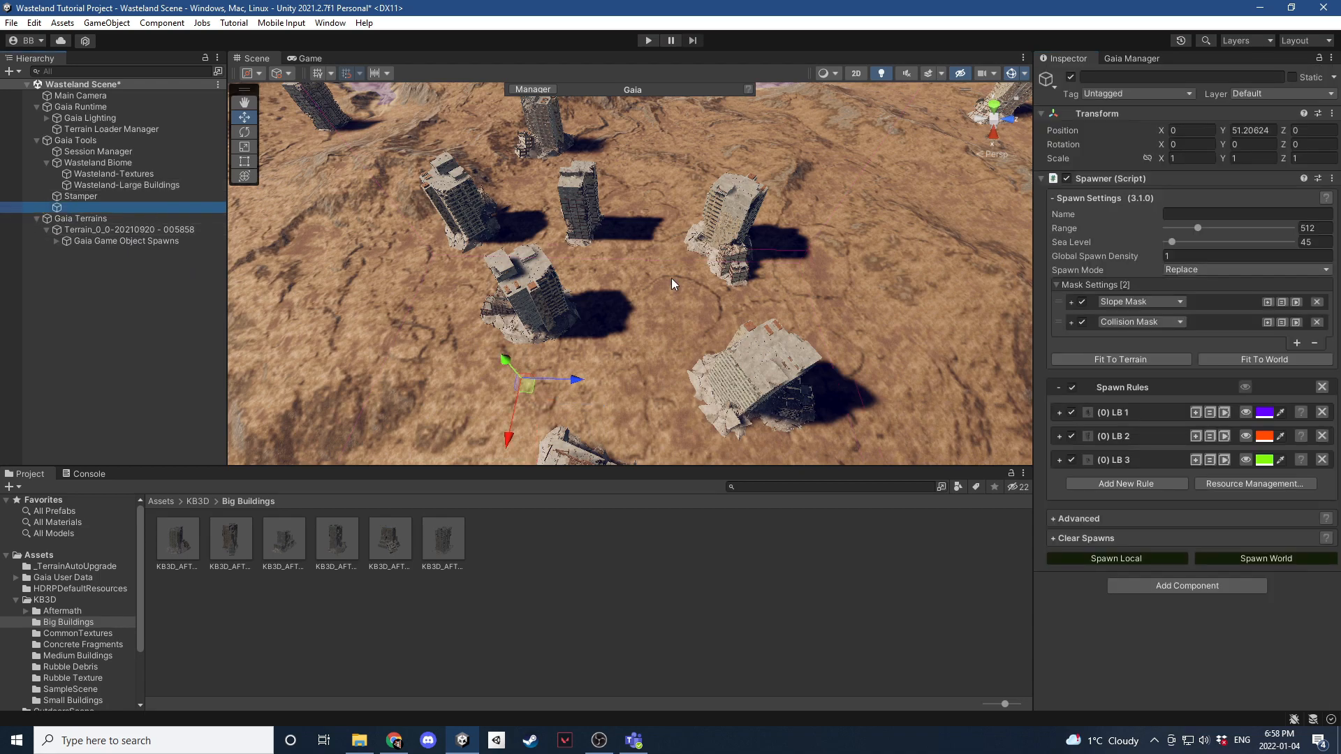
Rename the duplicated spawner's LB 1 rule and its resource as MB 1.
left_click(1060, 411)
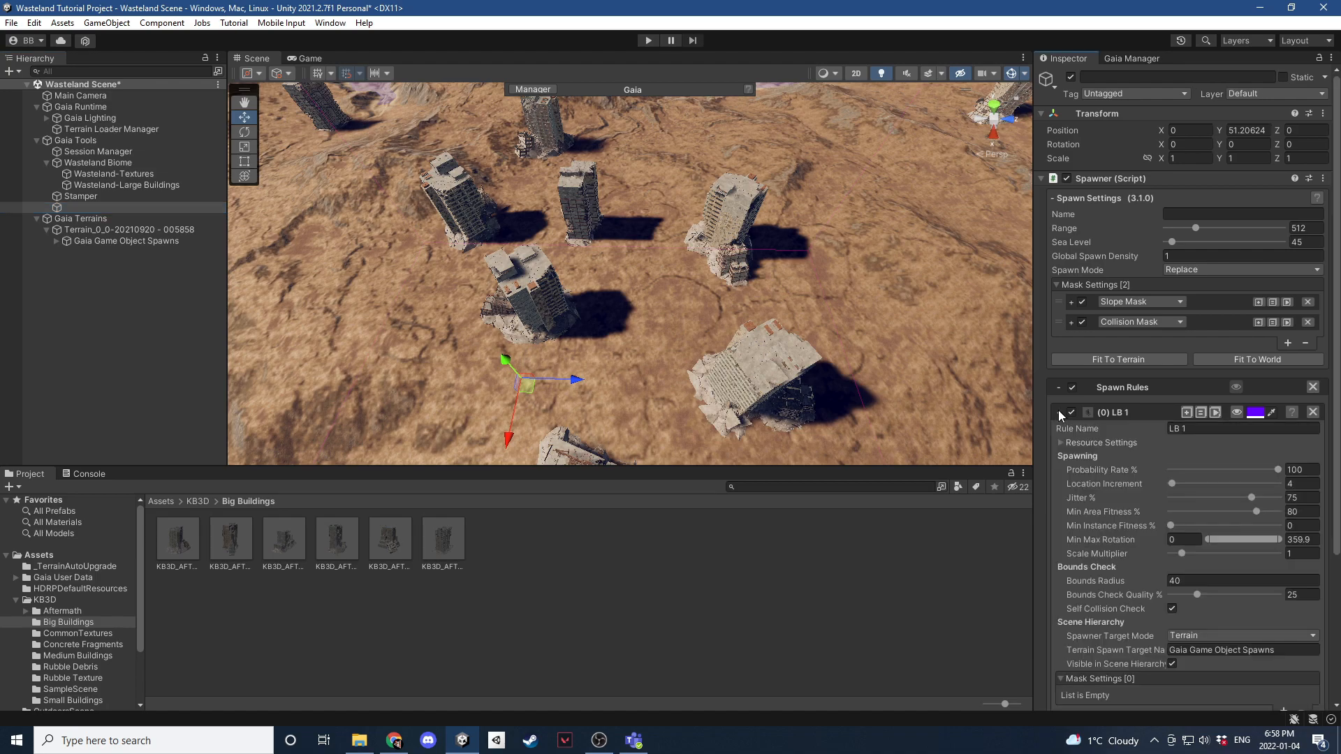
scroll(1058, 409, "down", 1)
left_click(1062, 372)
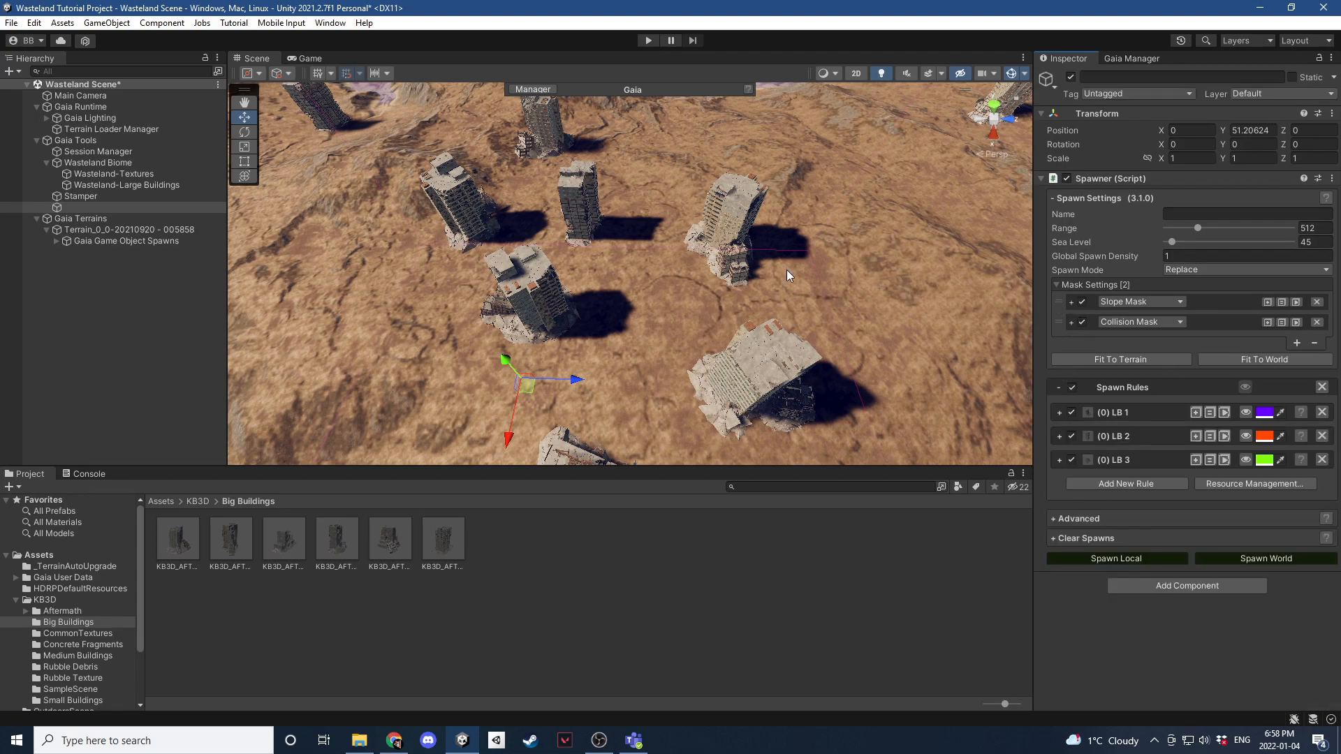
left_click(1061, 412)
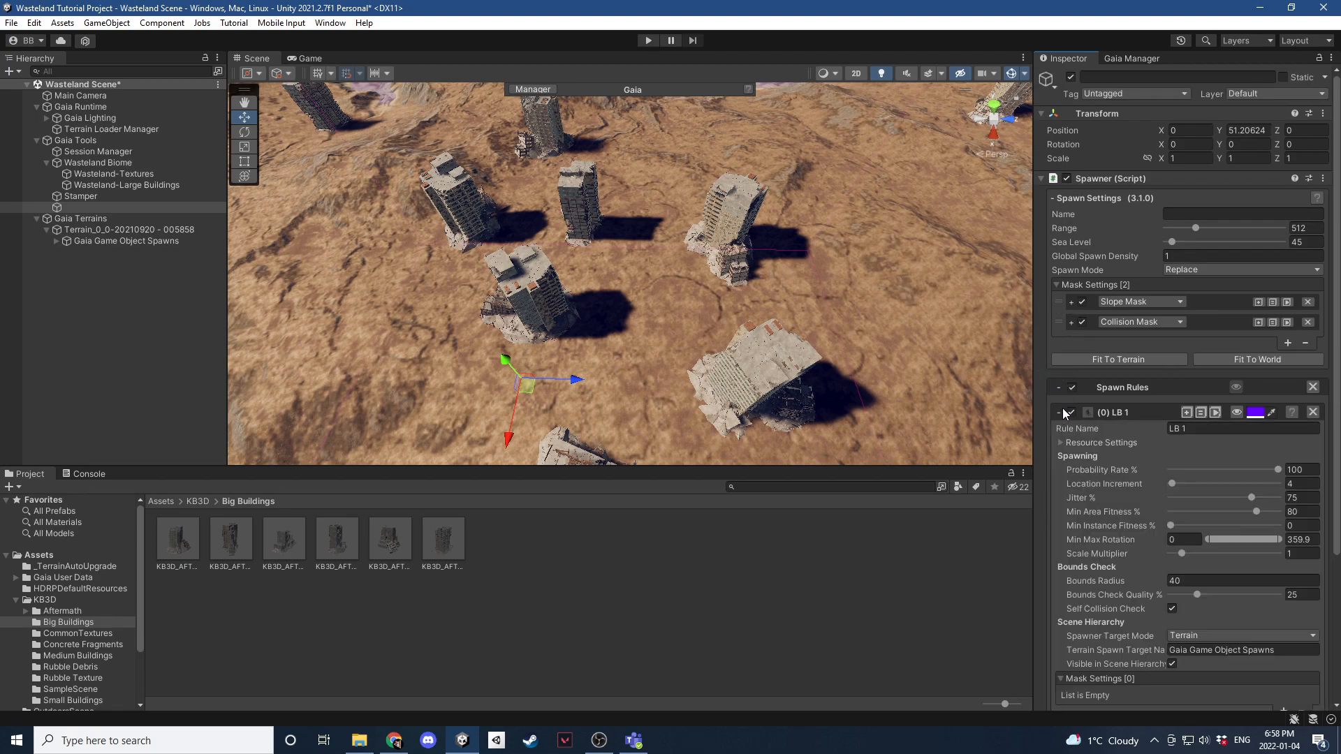
scroll(1074, 414, "down", 3)
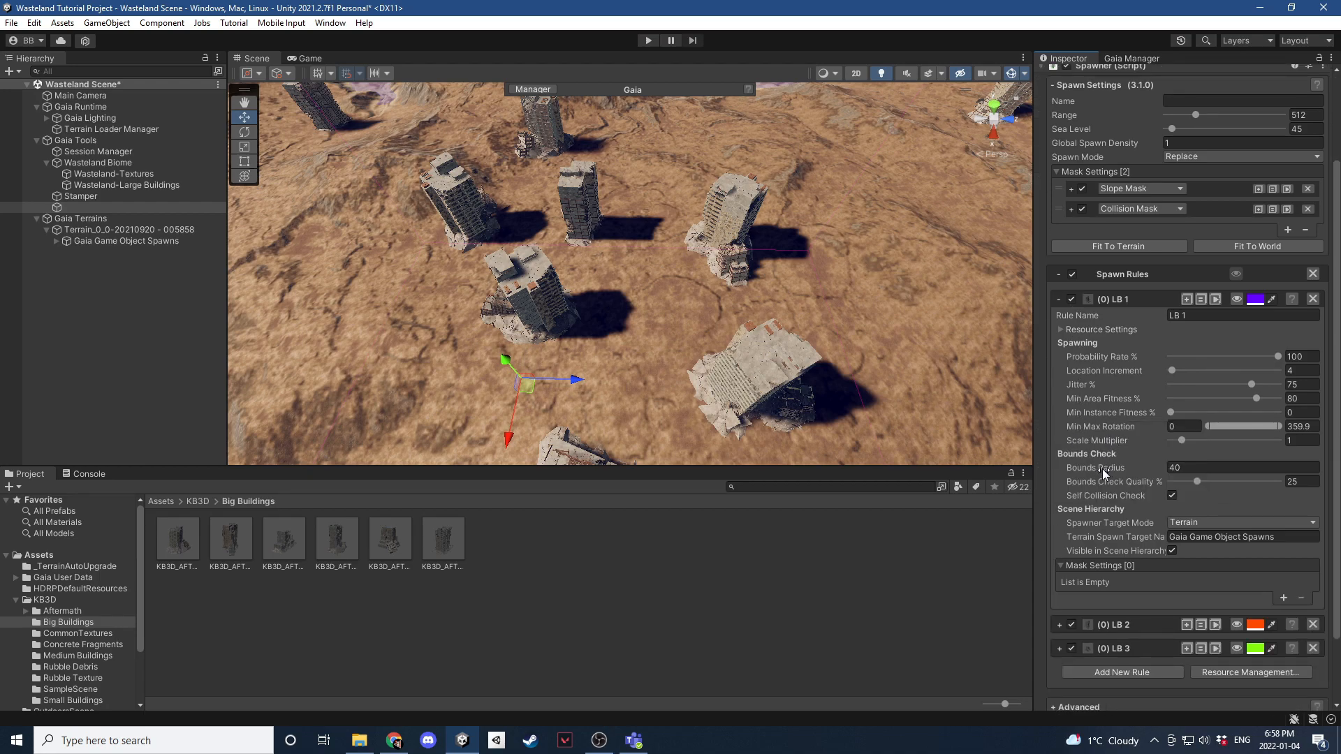
mouse_move(1106, 469)
left_click(1063, 328)
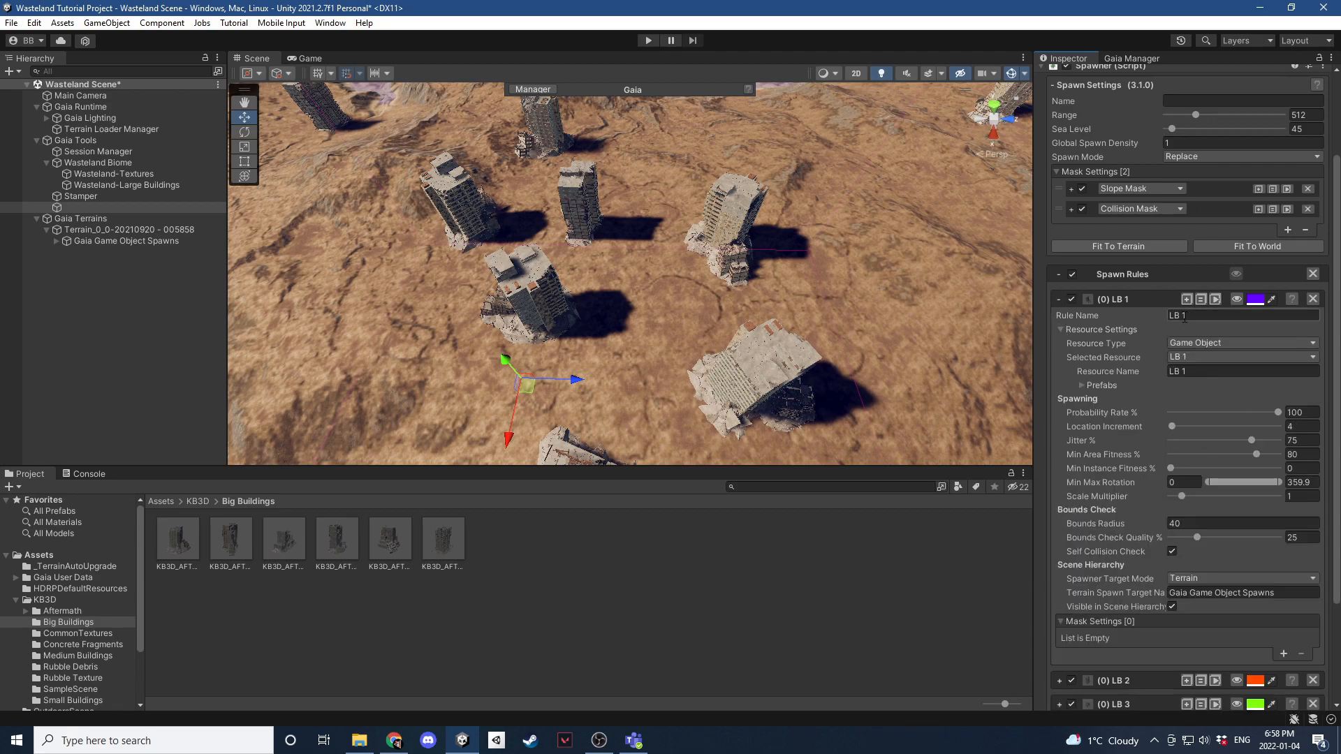
left_click(1174, 314)
key("BackSpace")
type("M")
left_click(1173, 371)
key("BackSpace")
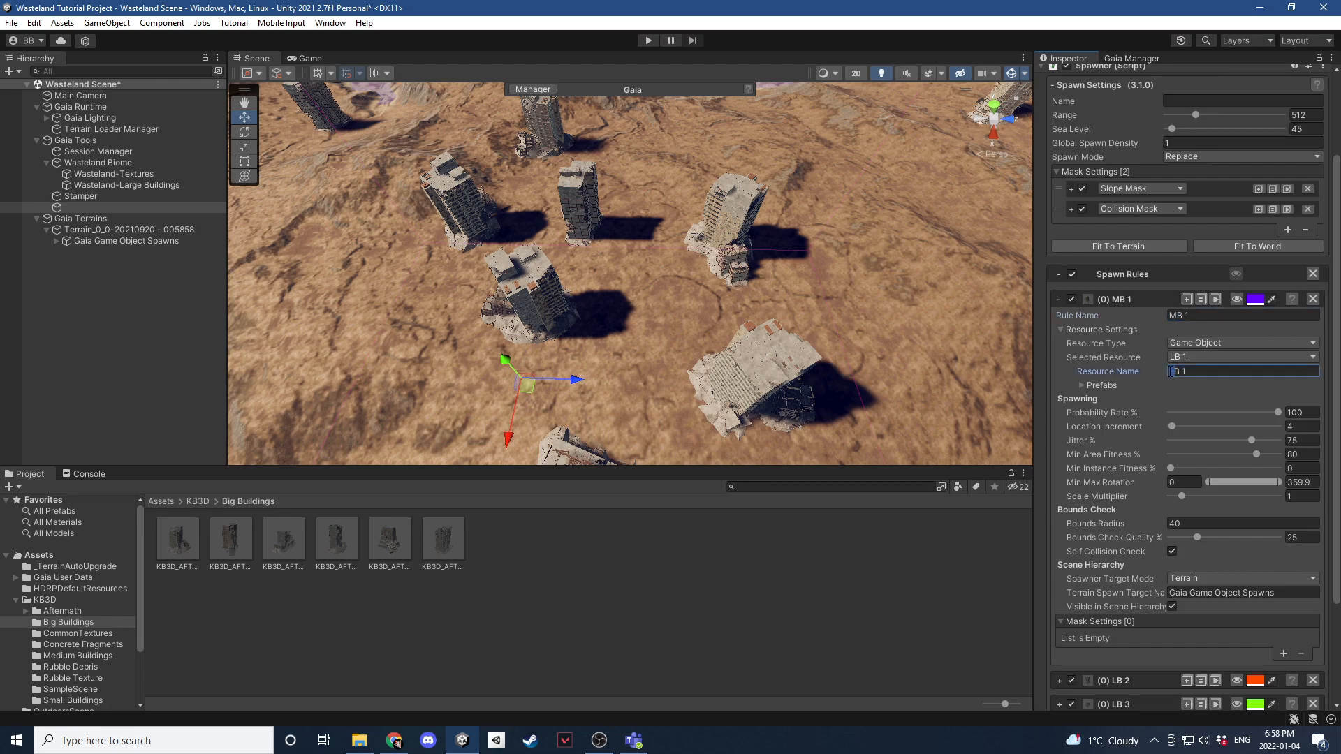
type("M")
Name the duplicated spawner Wateland-Medium Buildings.
scroll(1117, 244, "up", 3)
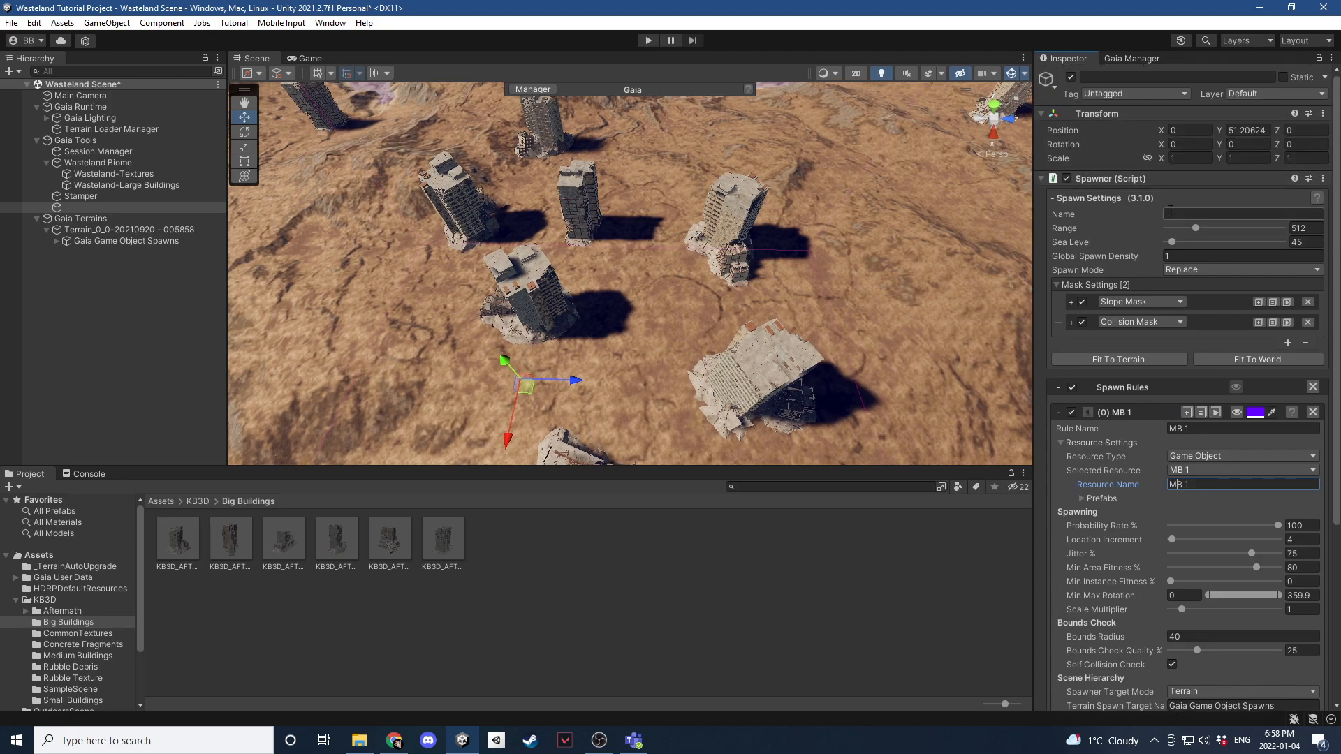
left_click(1180, 213)
type("Wateland-Medium Buil")
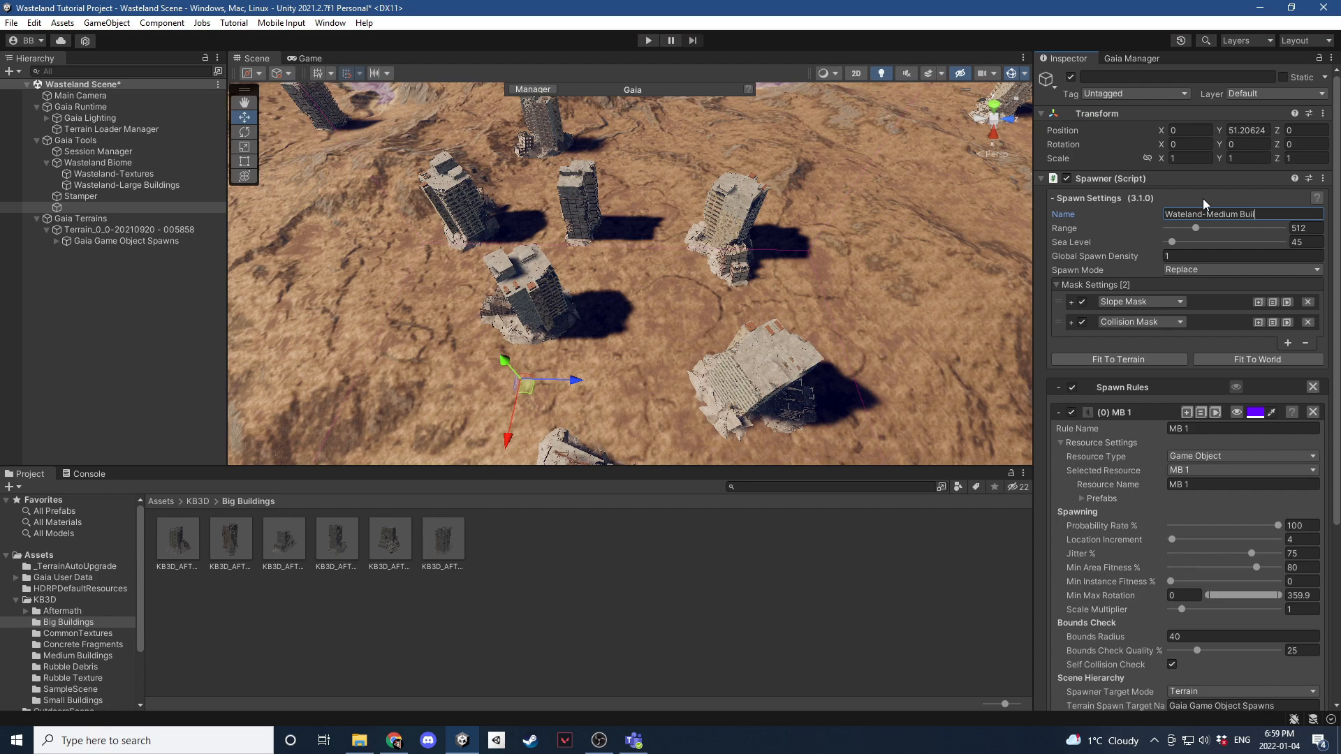
type("dings")
Rename the MB 1 rule's prefab instance as MB 1, leaving its settings expanded.
scroll(1167, 421, "down", 3)
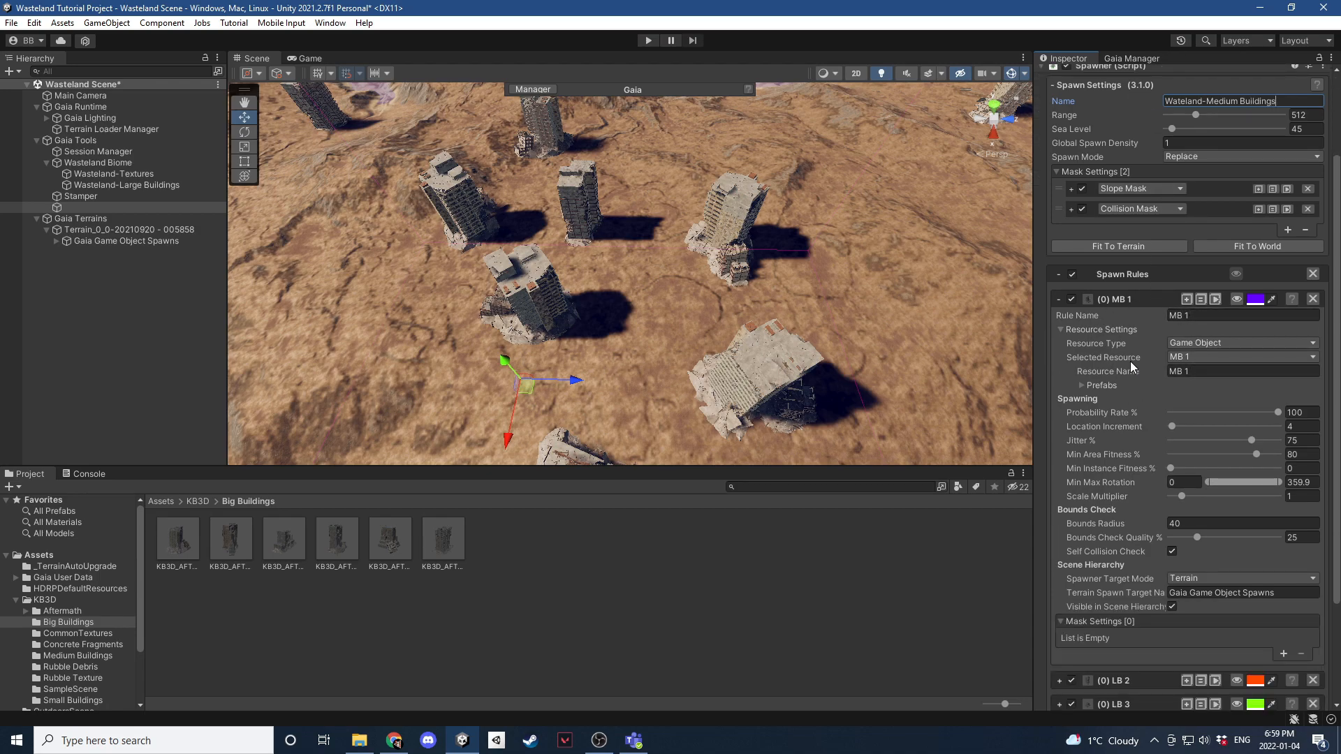
left_click(1081, 386)
scroll(1112, 381, "down", 2)
left_click(1092, 323)
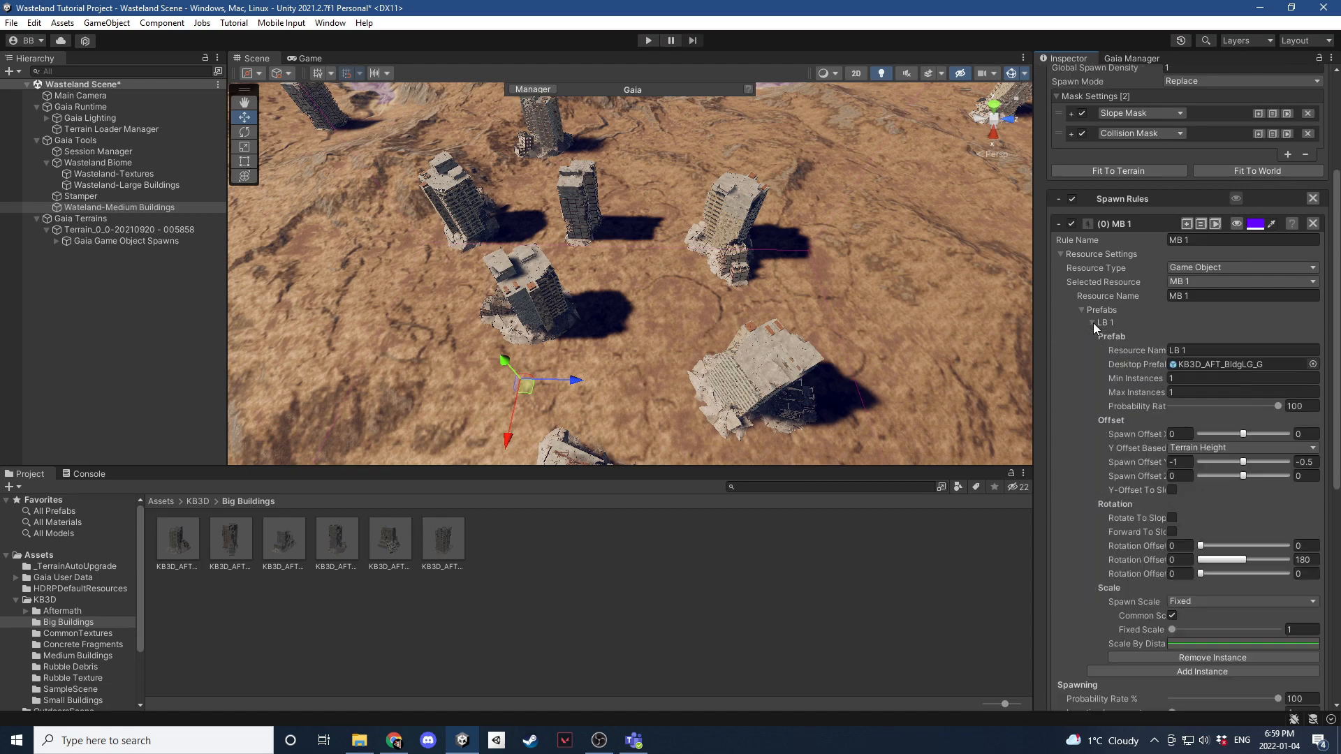
left_click(1174, 350)
key("Delete")
type("M")
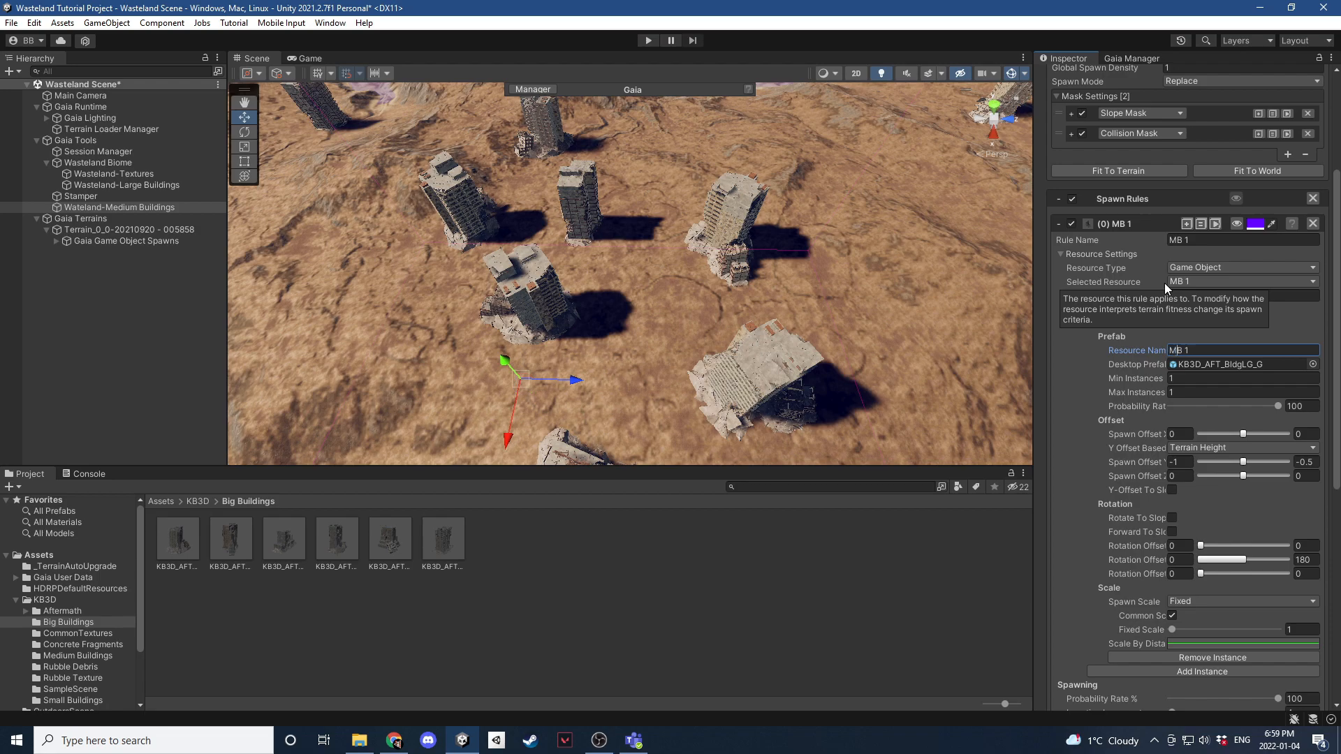
left_click(1091, 321)
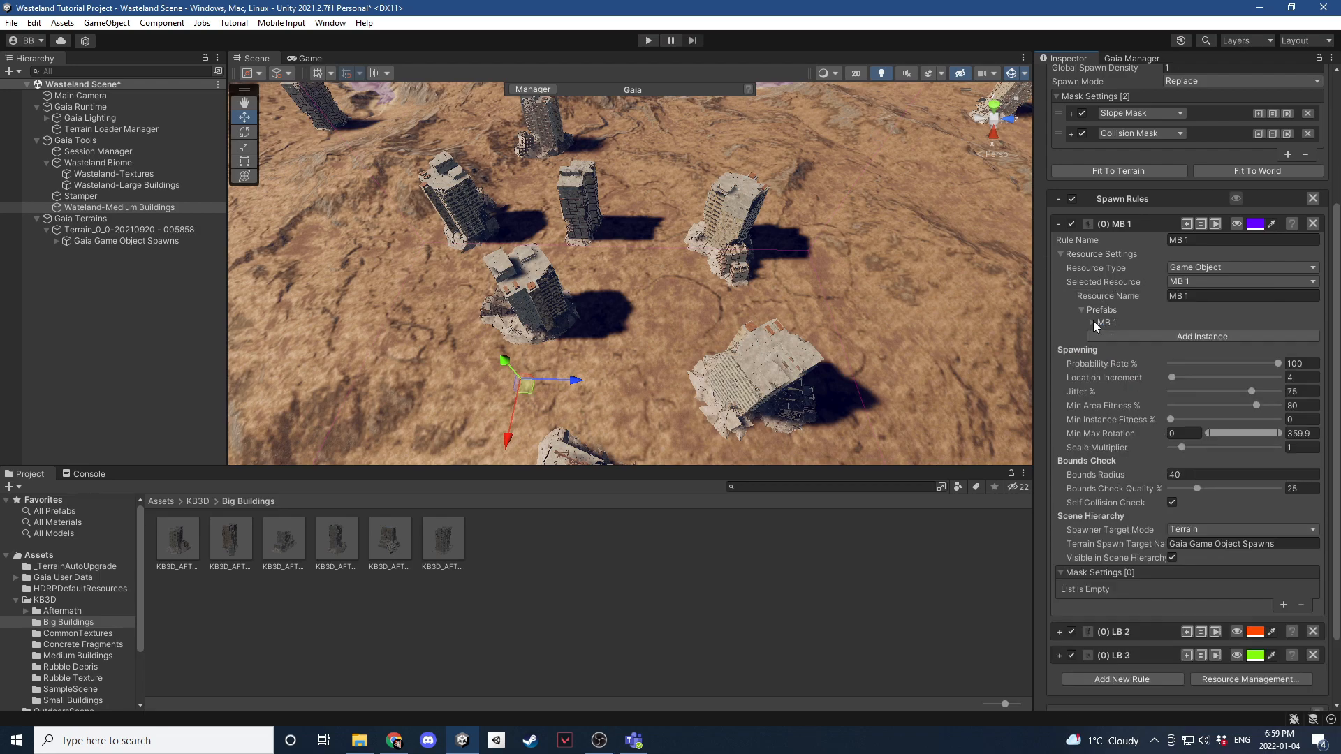
left_click(1091, 320)
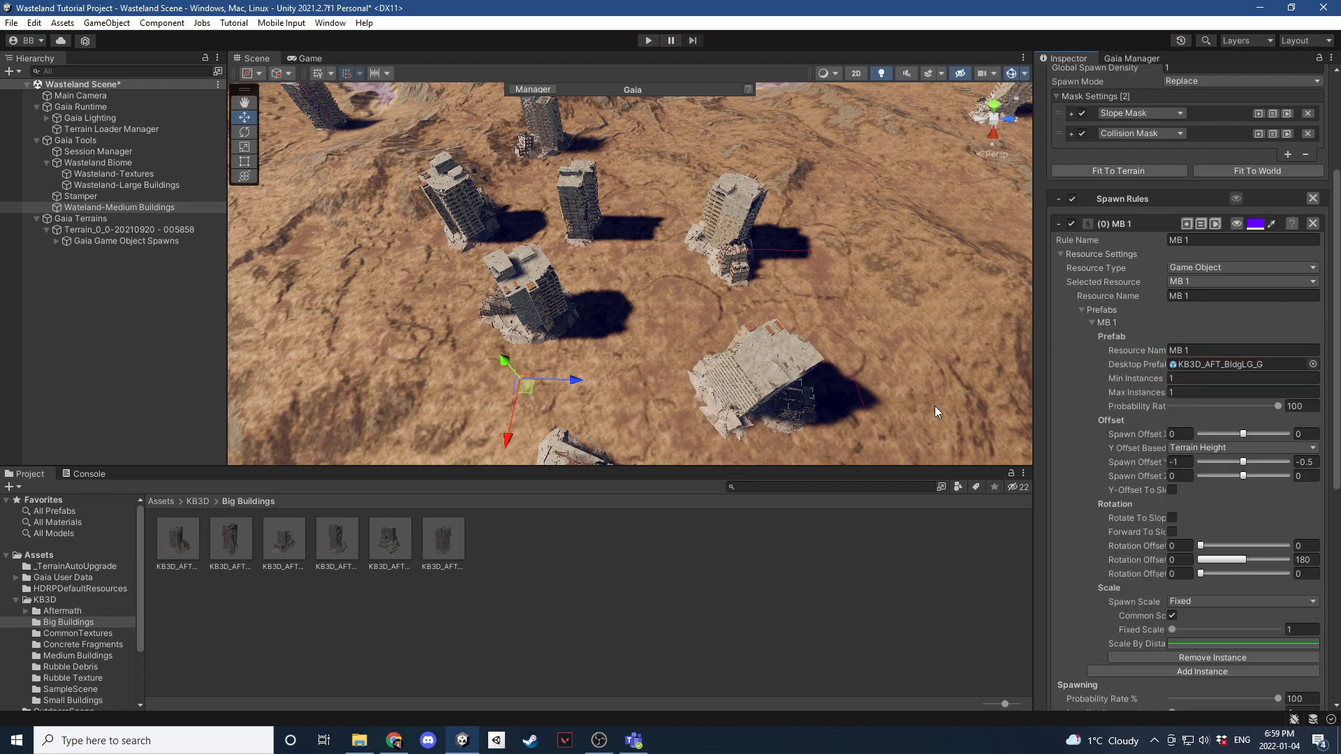
Assign all six Medium Buildings prefabs to the PW_Object_Medium layer.
left_click(74, 655)
left_click(178, 537)
left_click(442, 539, "shift")
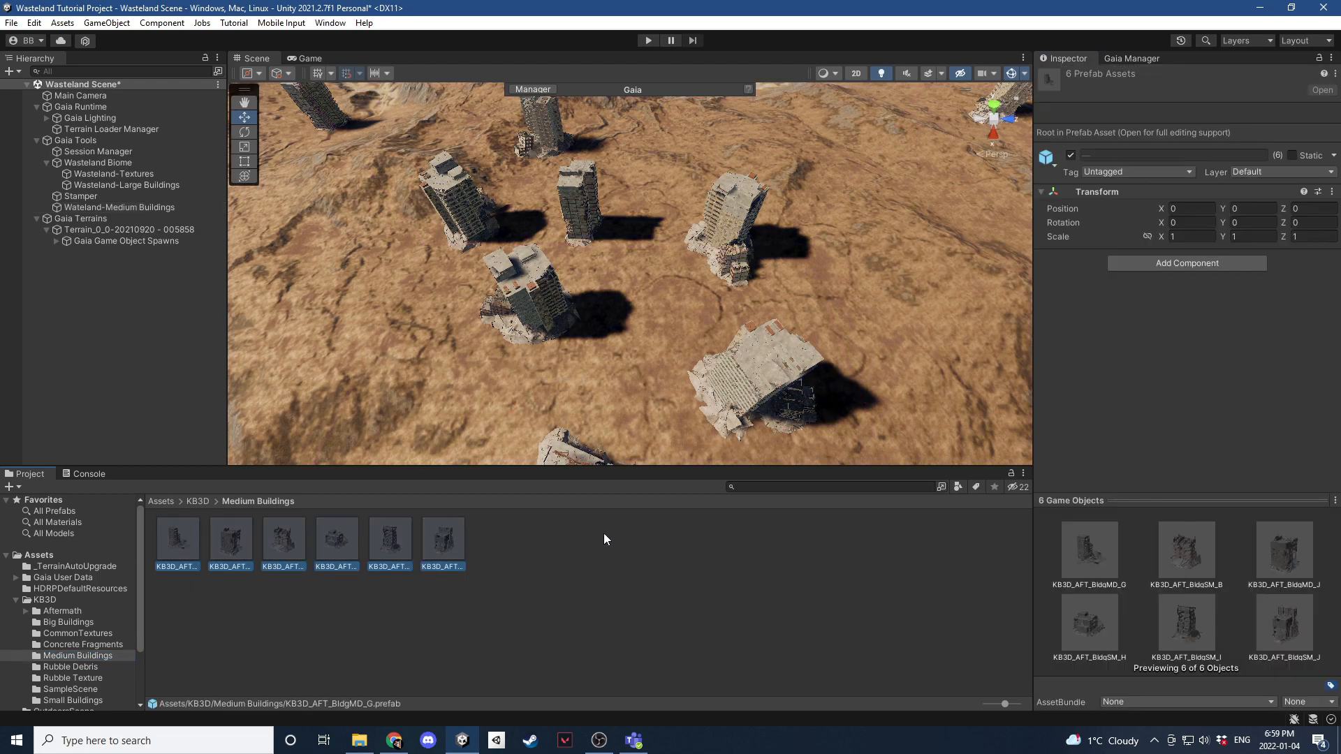
left_click(1275, 172)
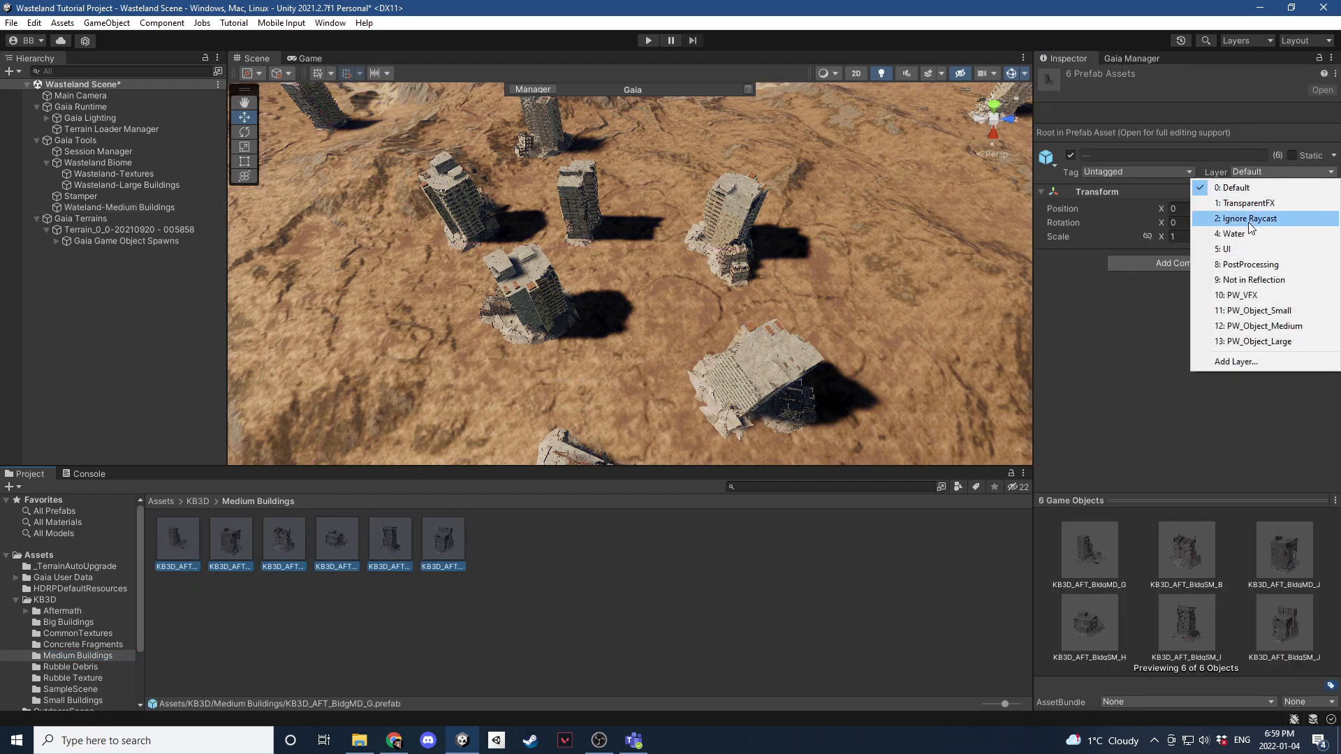
left_click(1243, 337)
left_click(616, 397)
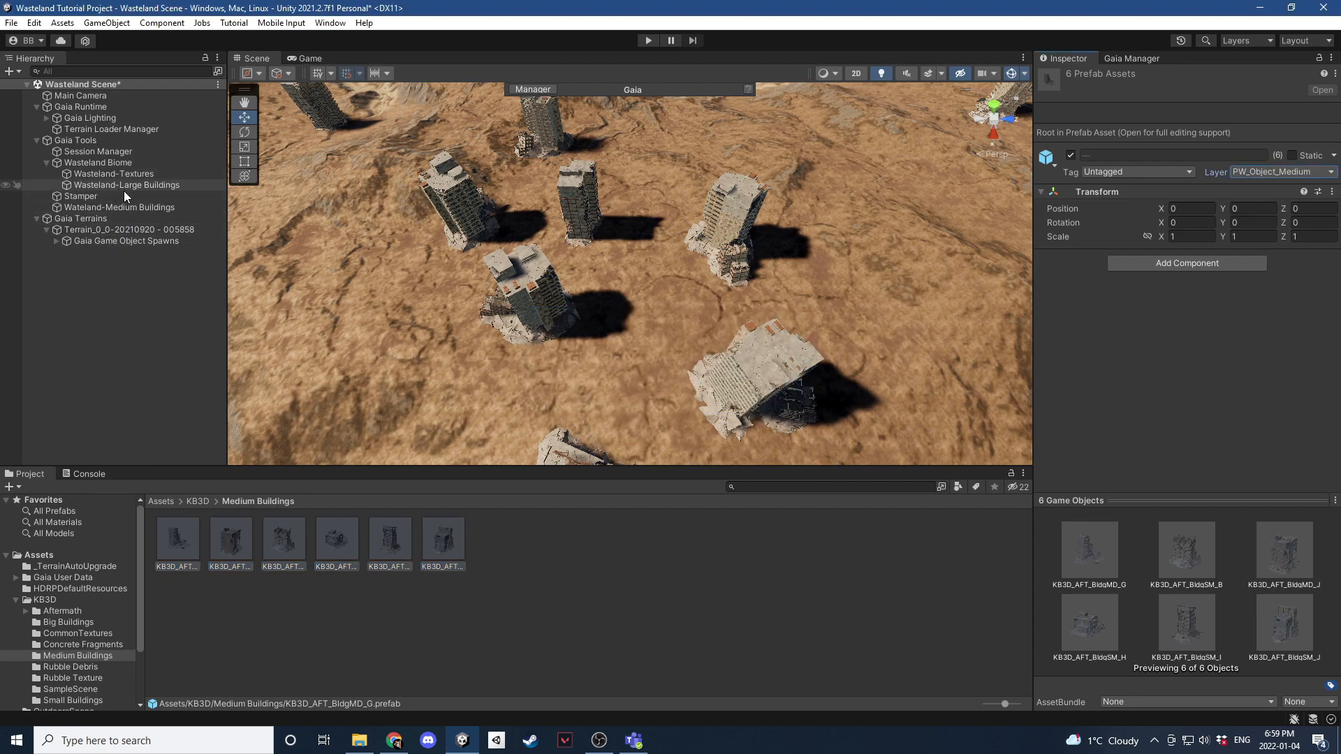
Assign KB3D_AFT_BldgMD_G as the MB 1 instance's desktop prefab in the medium buildings spawner and collapse the resource settings.
left_click(138, 206)
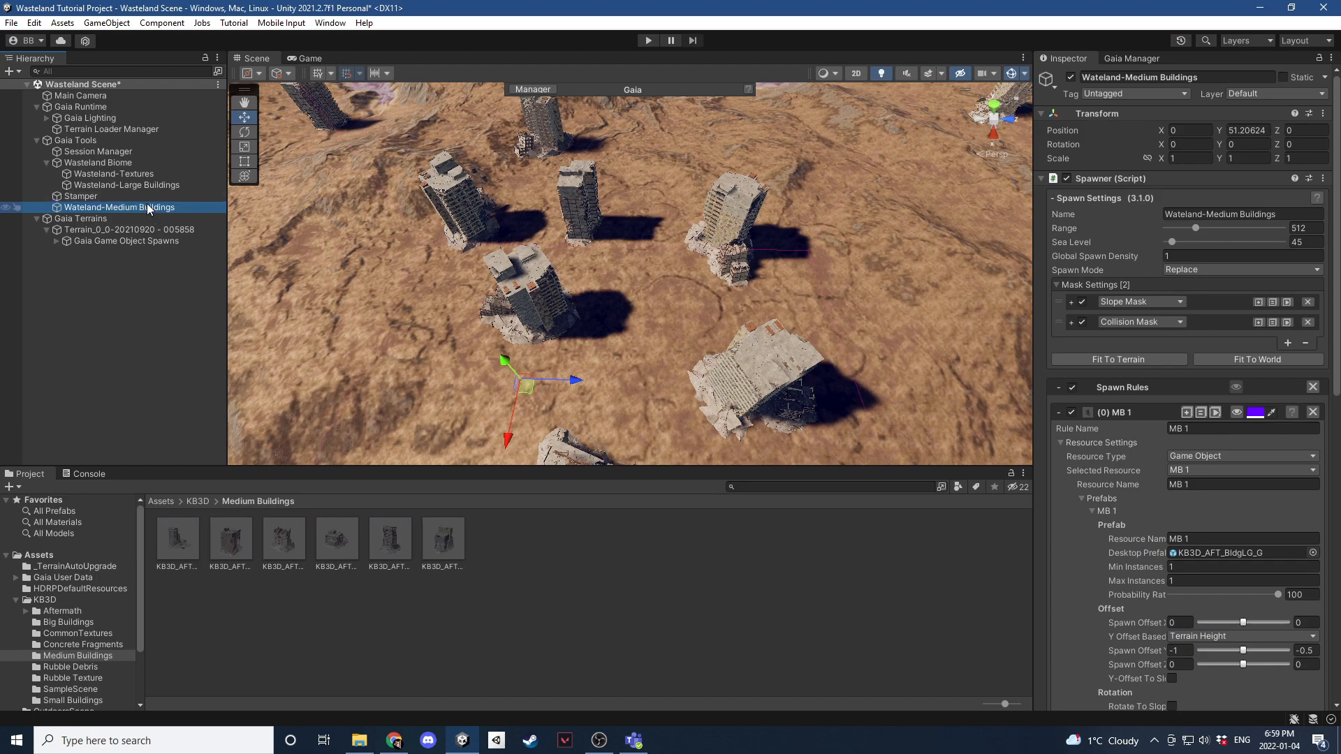
scroll(1110, 404, "down", 6)
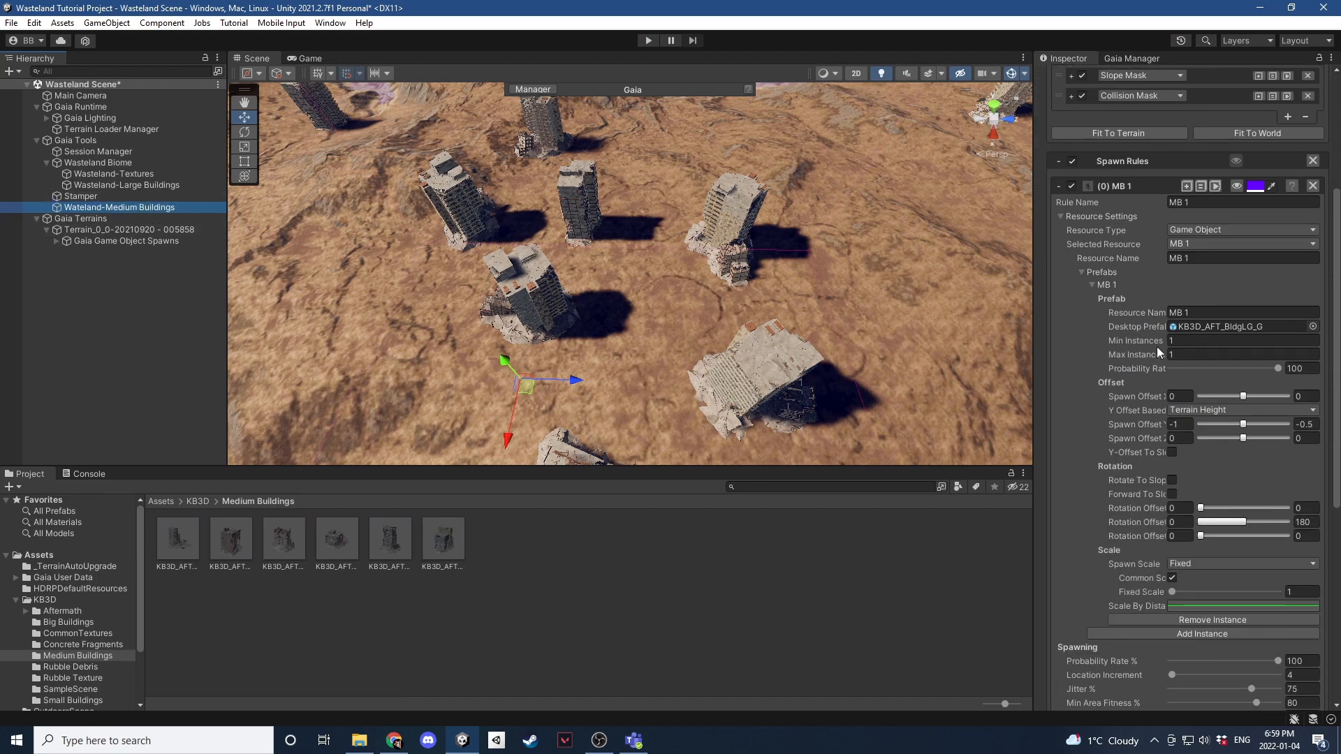
left_click_drag(180, 541, 1221, 335)
scroll(1150, 309, "down", 3)
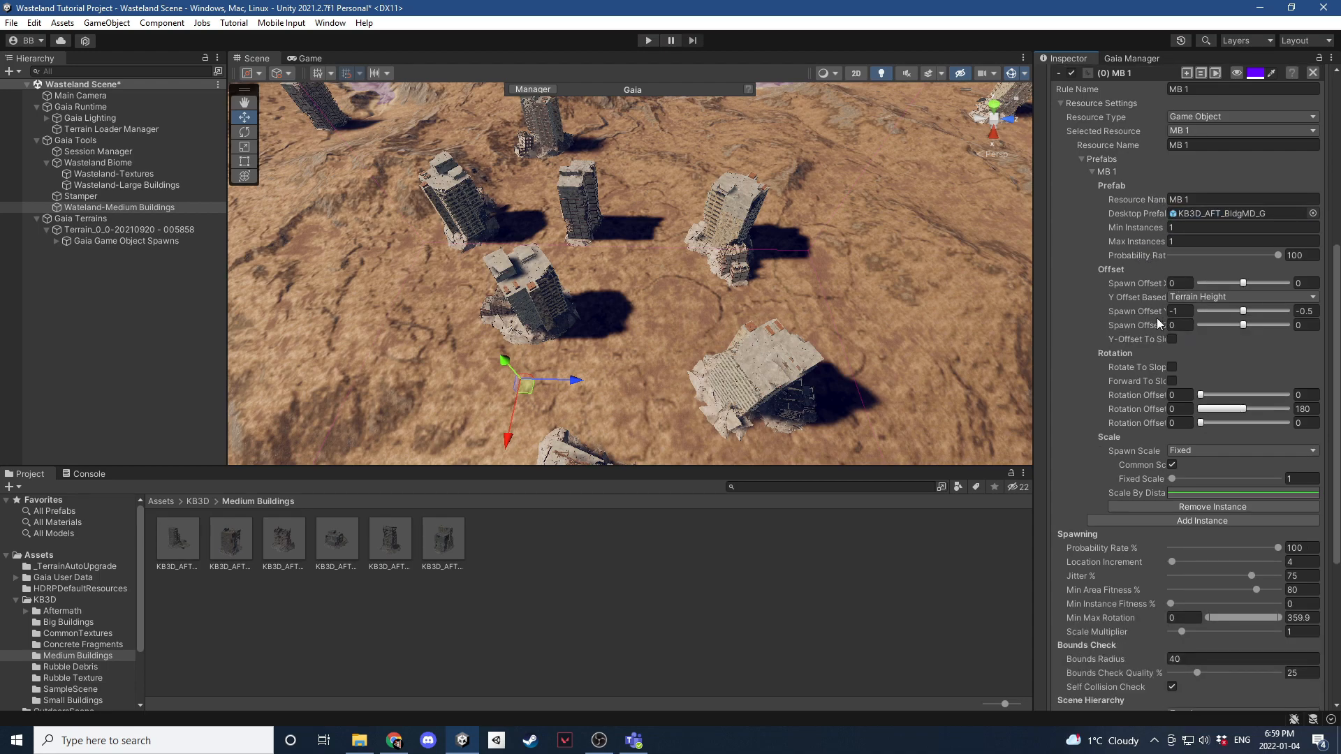
scroll(1083, 370, "up", 3)
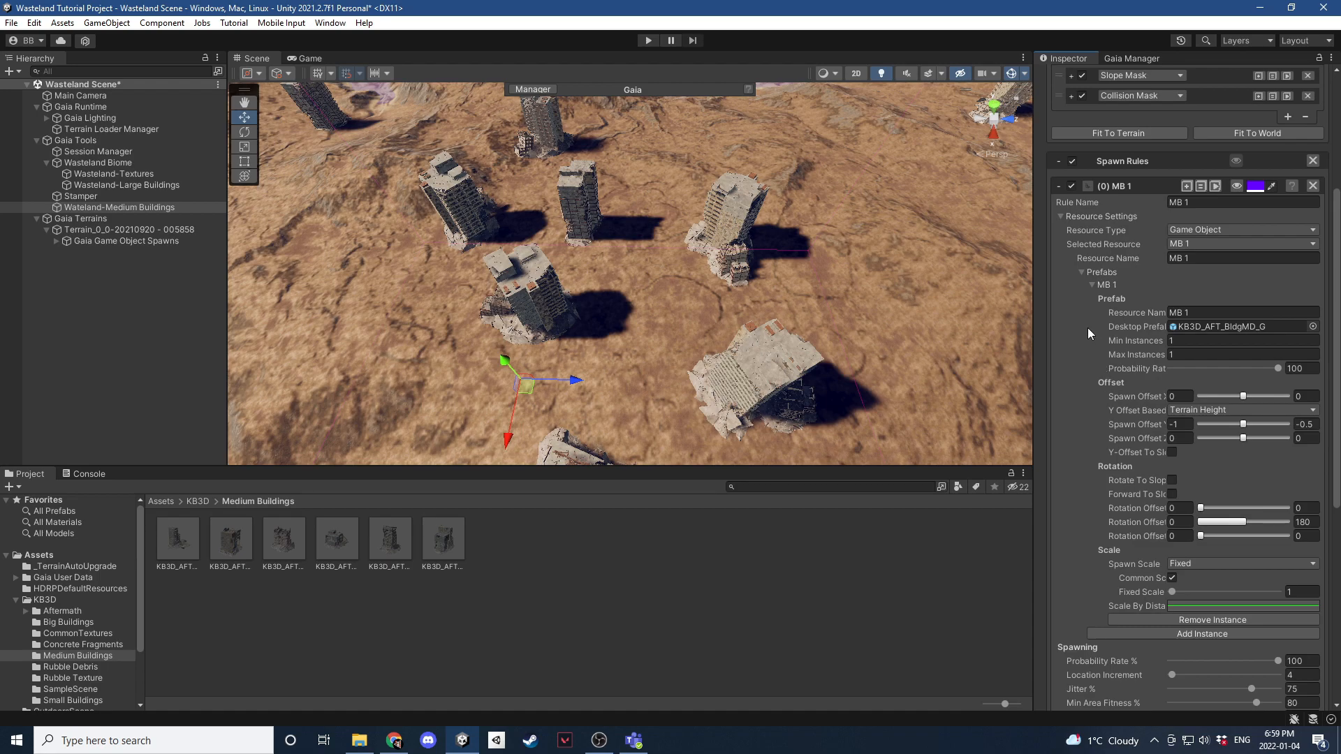
left_click(1090, 284)
left_click(1080, 273)
left_click(1060, 216)
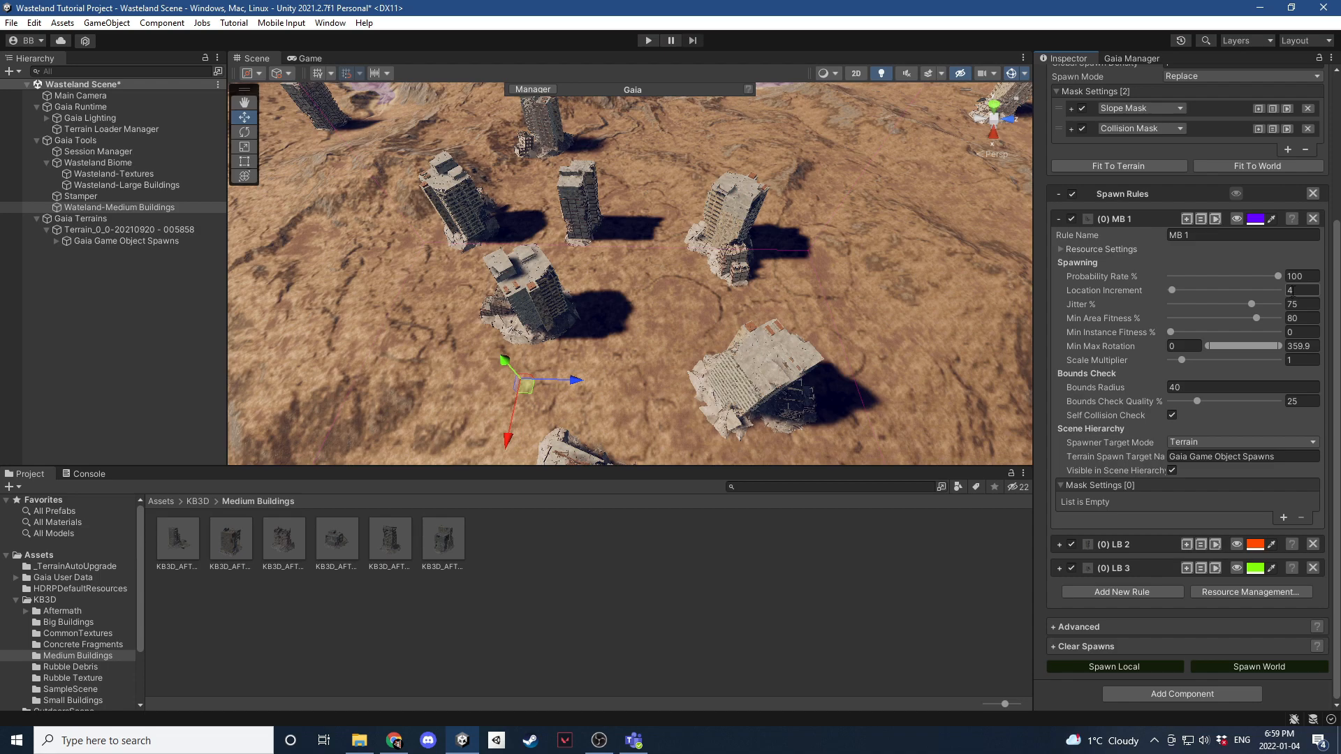
Set the MB 1 rule's location increment to 15 and its bounds radius to 20.
left_click(1292, 291)
key("BackSpace")
type("15")
left_click(1202, 388)
type("20")
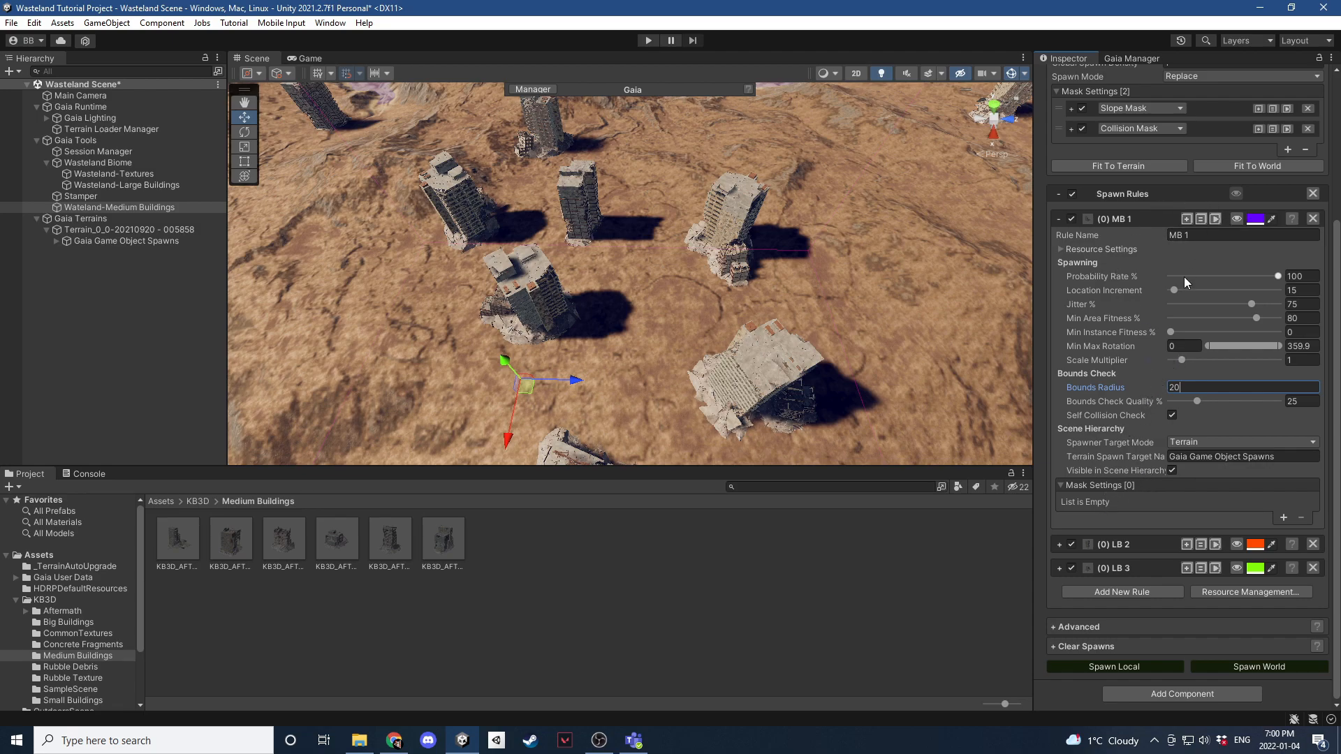
Delete the LB 2 and LB 3 rules and set MB 1's min area fitness to 75%.
left_click(1312, 546)
left_click(1312, 568)
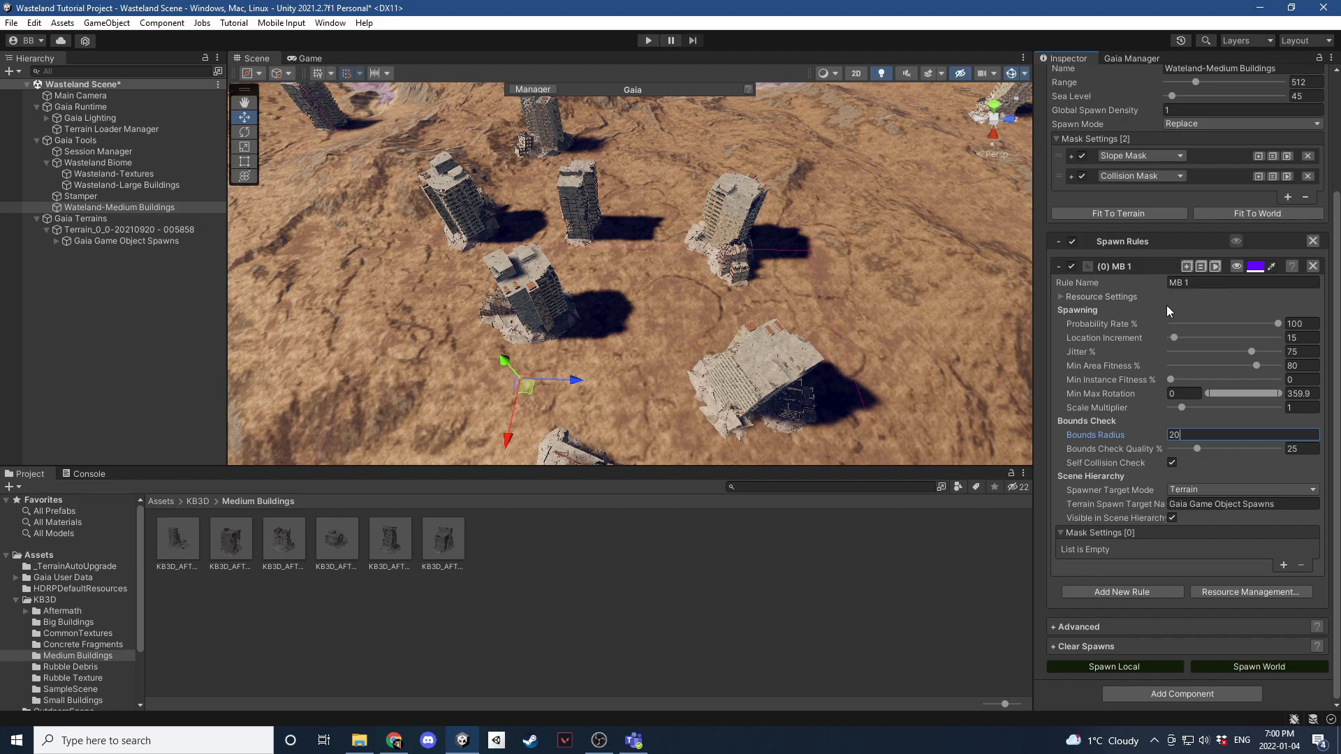
left_click(1303, 365)
type("75")
Duplicate the MB 1 rule twice, collapse the original, and rename the copy directly below it MB 2.
left_click(1188, 267)
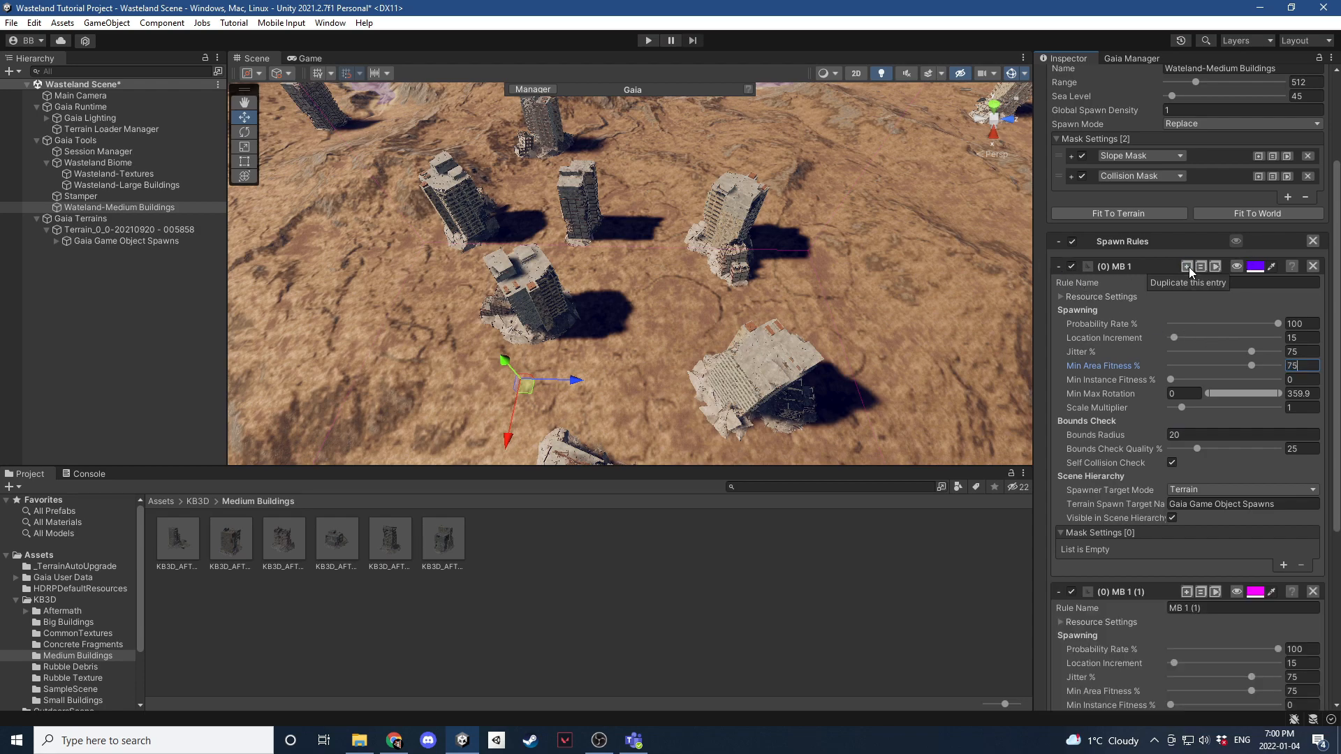
left_click(1056, 266)
left_click(1207, 312)
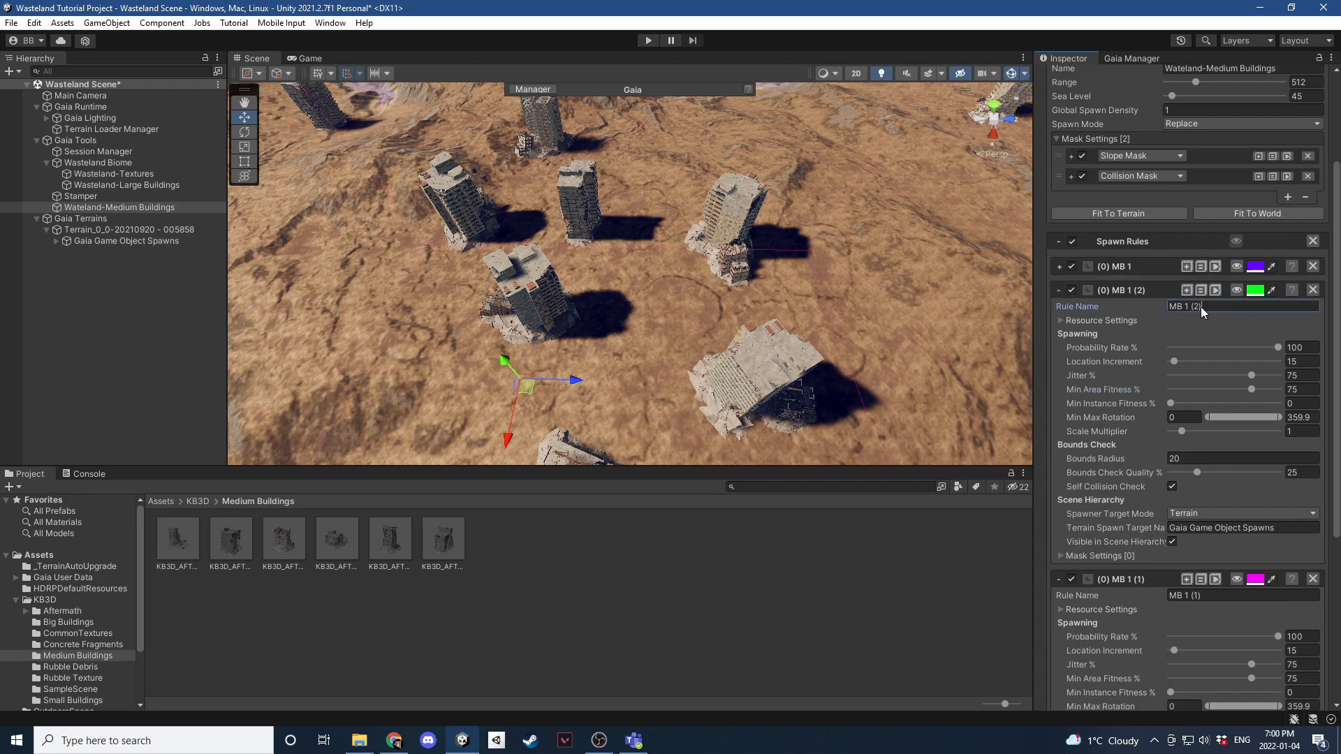
type("2")
Assign a different Medium Buildings prefab to the MB 2 rule's prefab instance and collapse its resource settings.
scroll(1075, 264, "down", 3)
left_click(1061, 207)
left_click(1082, 263)
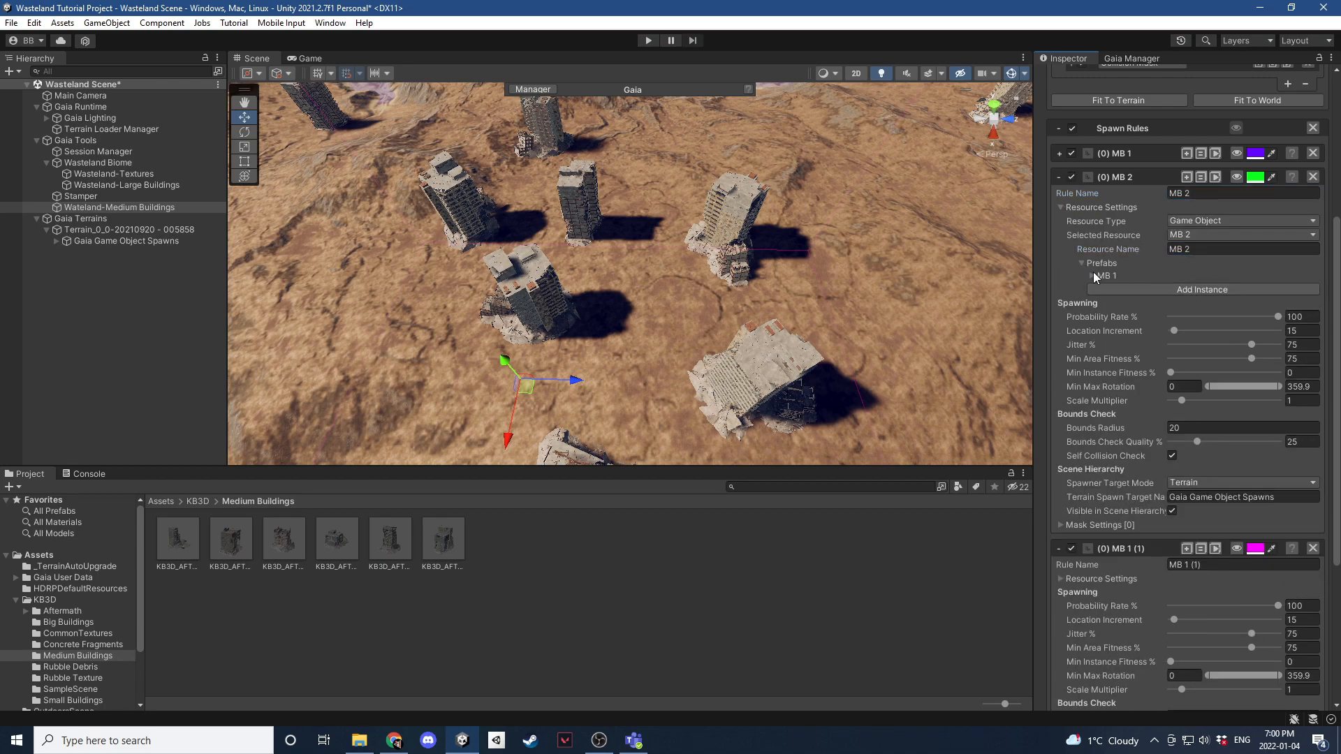
left_click(1092, 276)
left_click_drag(707, 412, 1185, 319)
left_click(1060, 208)
Rename the remaining rule copy MB 3 and set another medium building as its instance's desktop prefab, collapsing the rule when done.
left_click(1059, 178)
type("3")
left_click(1062, 333)
left_click(1082, 389)
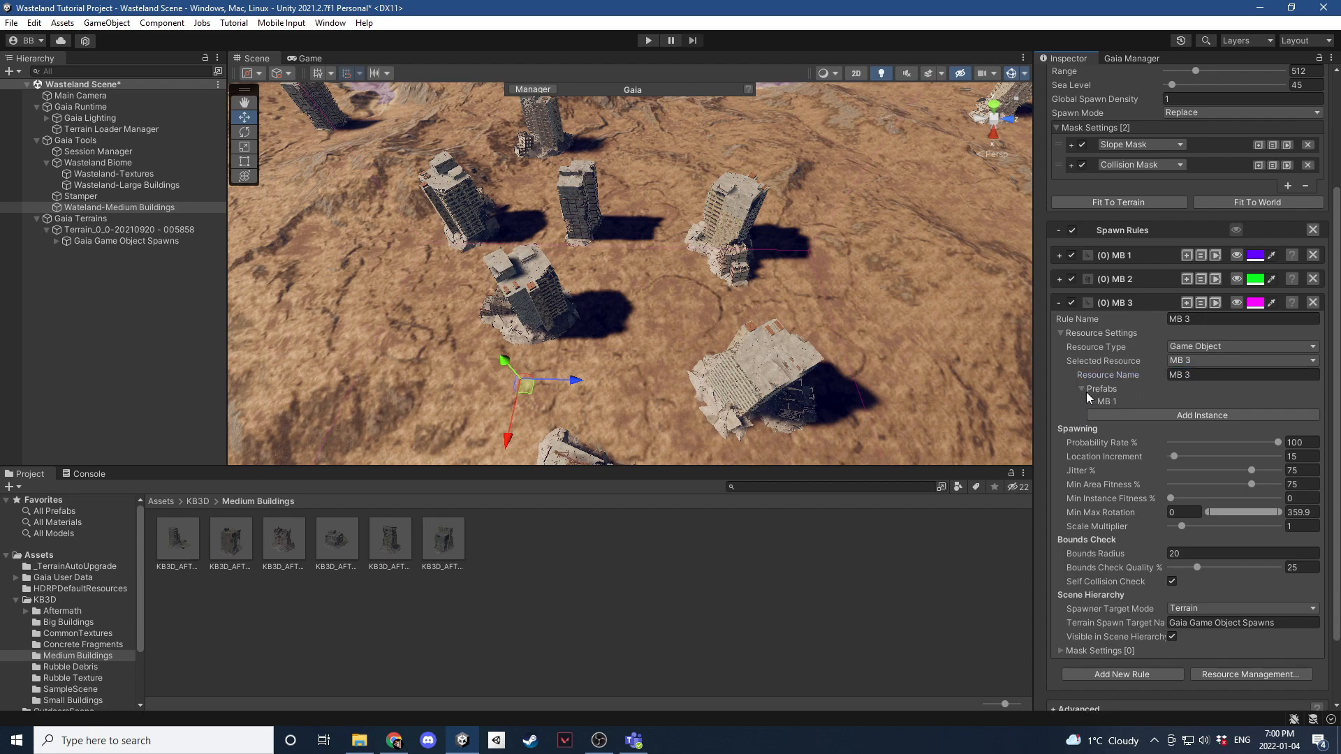
left_click(1092, 401)
left_click(1192, 430)
left_click(1059, 302)
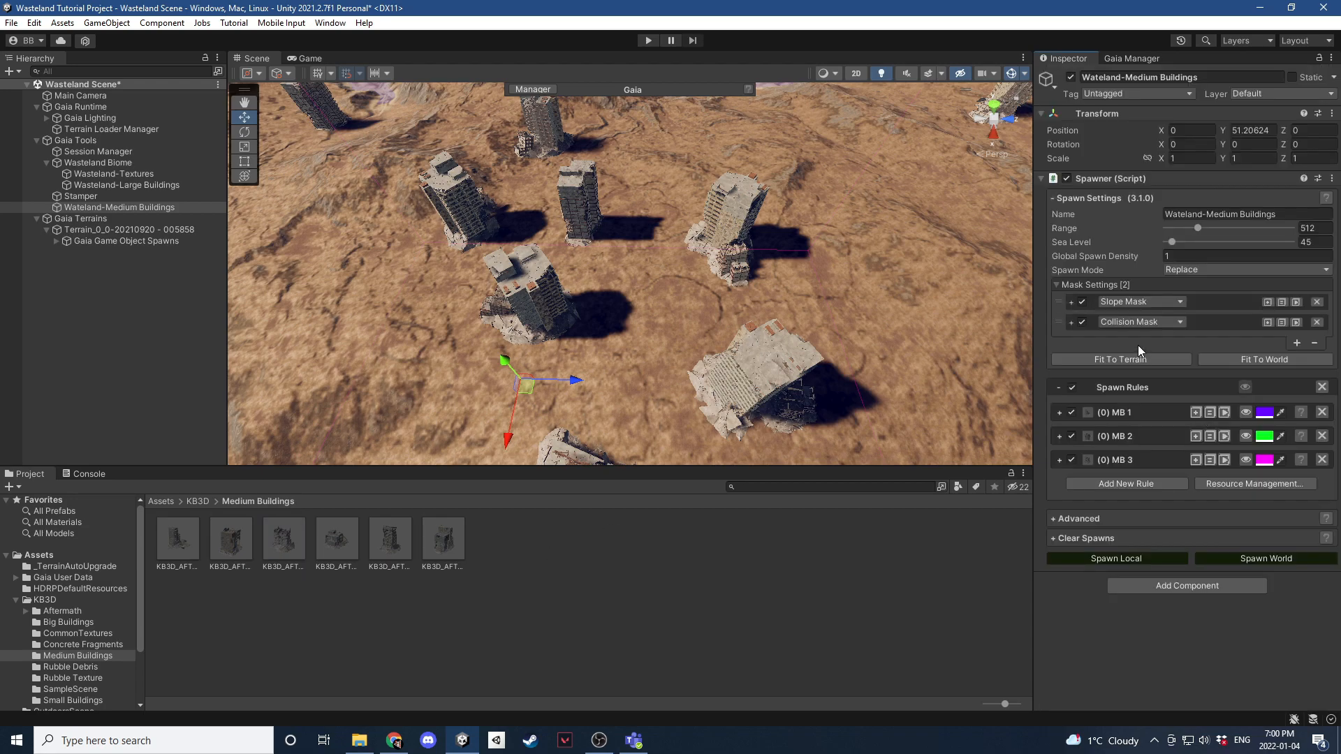
Set the collision mask's grow distance to 5 for the medium buildings spawner.
left_click(1071, 322)
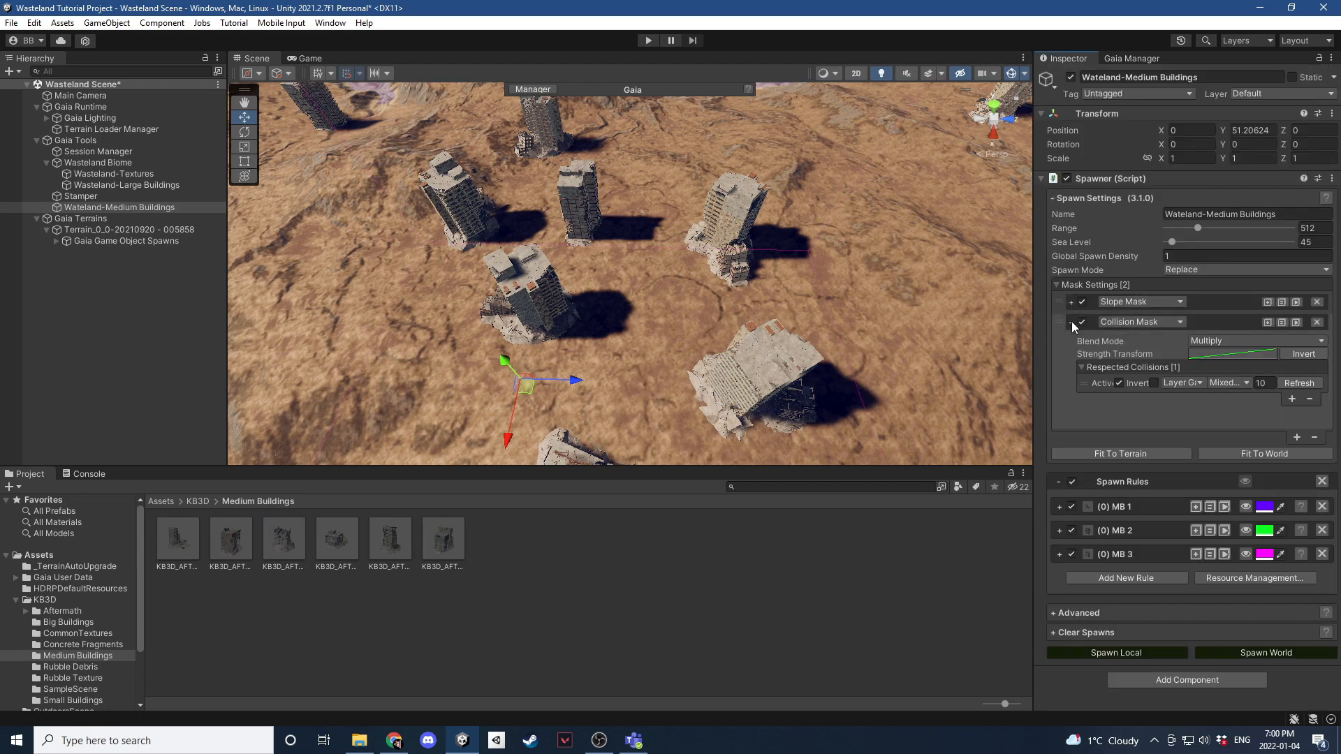
left_click(1268, 381)
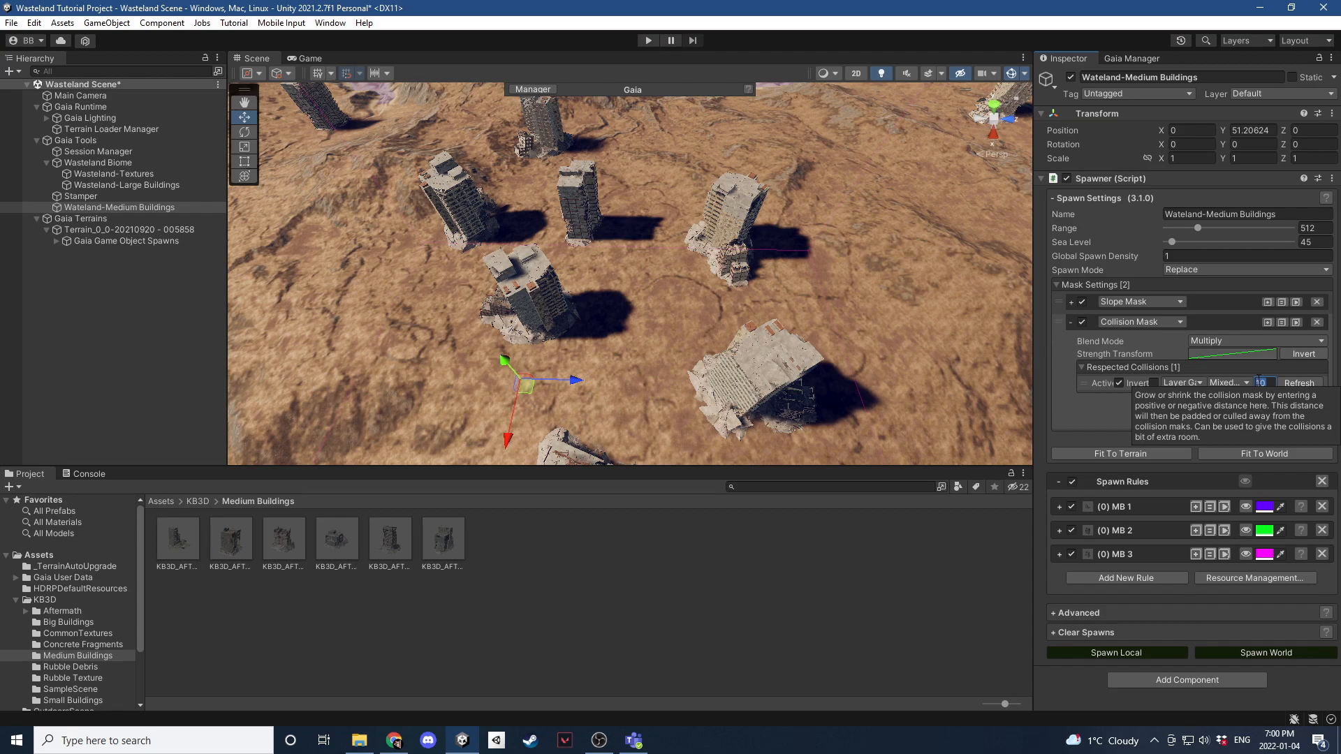
key("BackSpace")
type("5")
left_click(1070, 322)
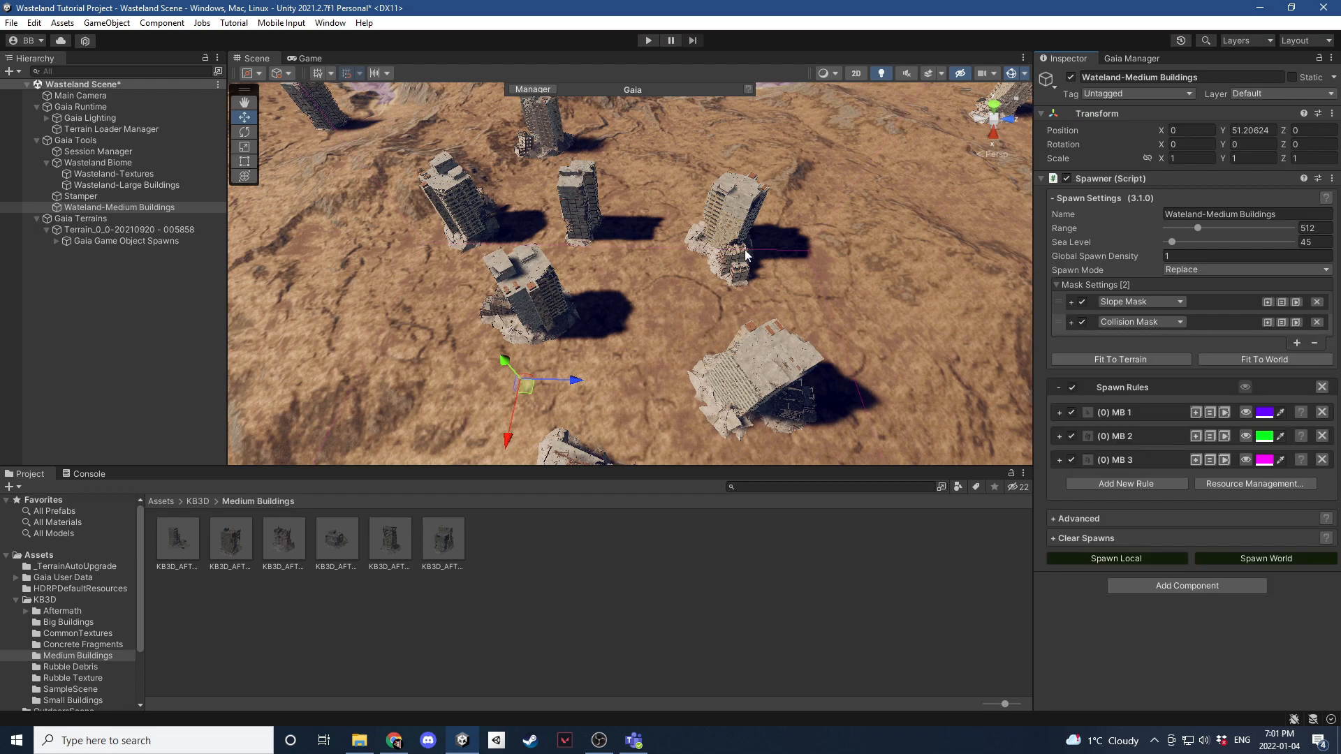
Spawn the medium buildings locally and inspect their placement among the large buildings.
right_click_drag(710, 319, 760, 301)
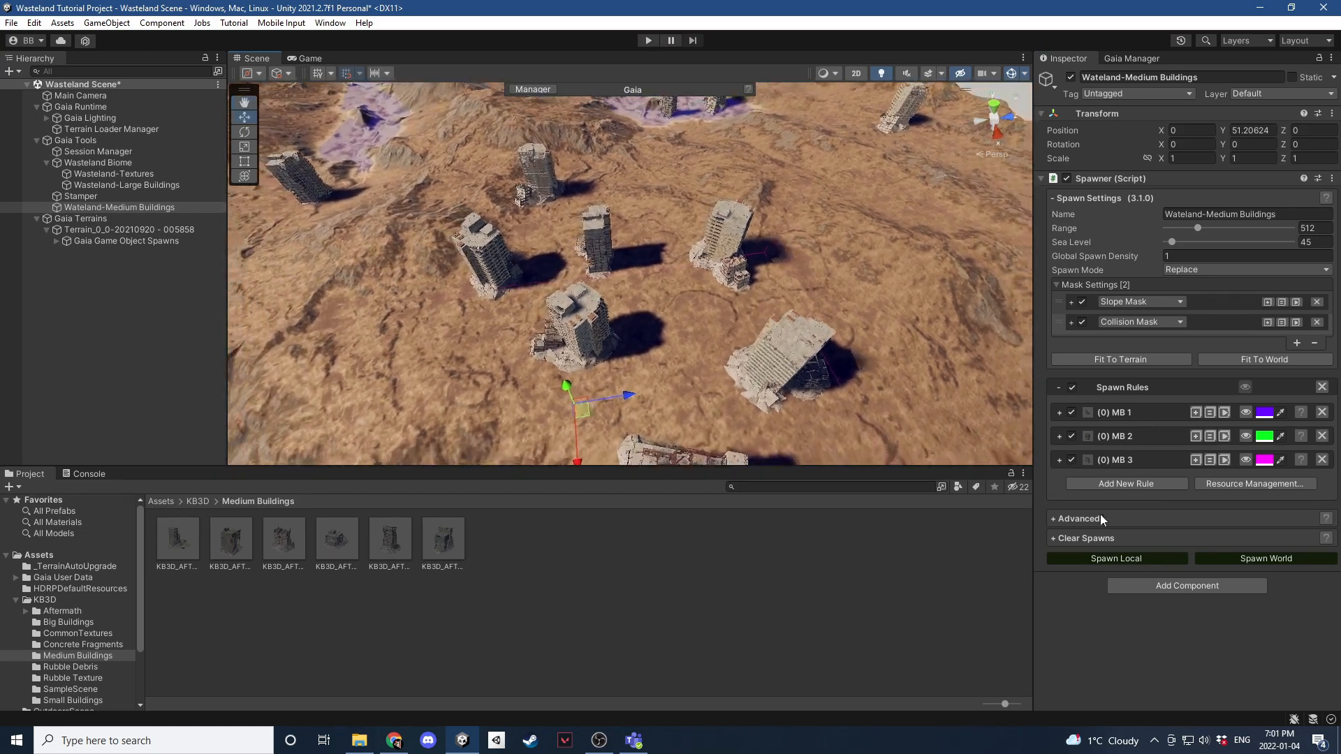
left_click(1137, 557)
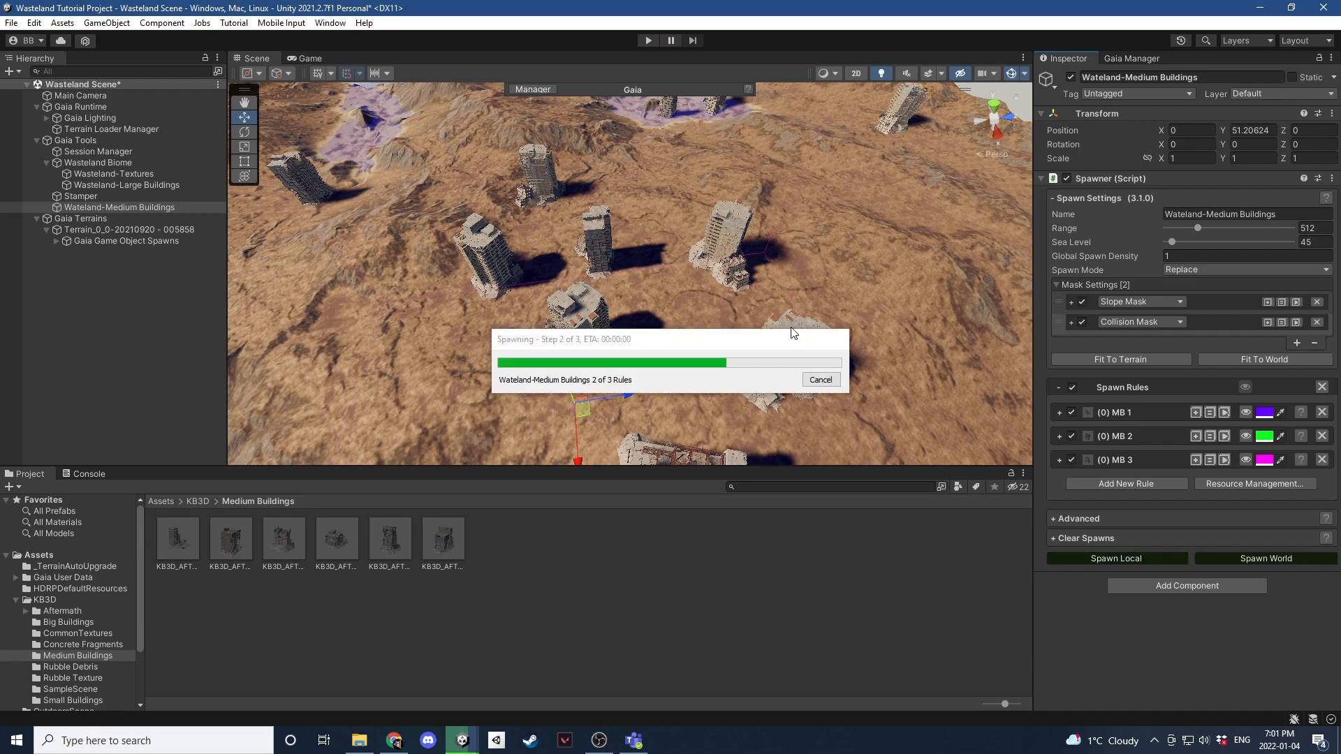
right_click_drag(855, 328, 588, 205)
right_click_drag(706, 244, 799, 201)
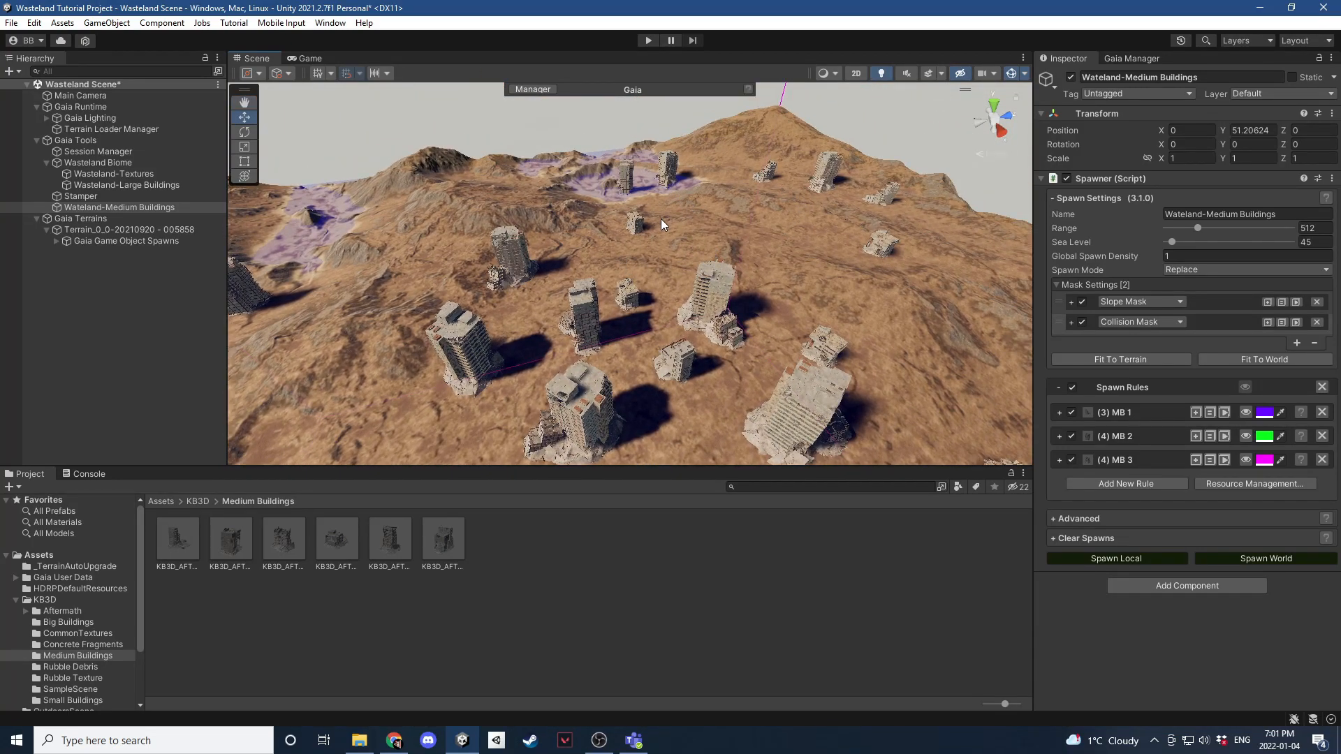
right_click_drag(657, 218, 629, 279)
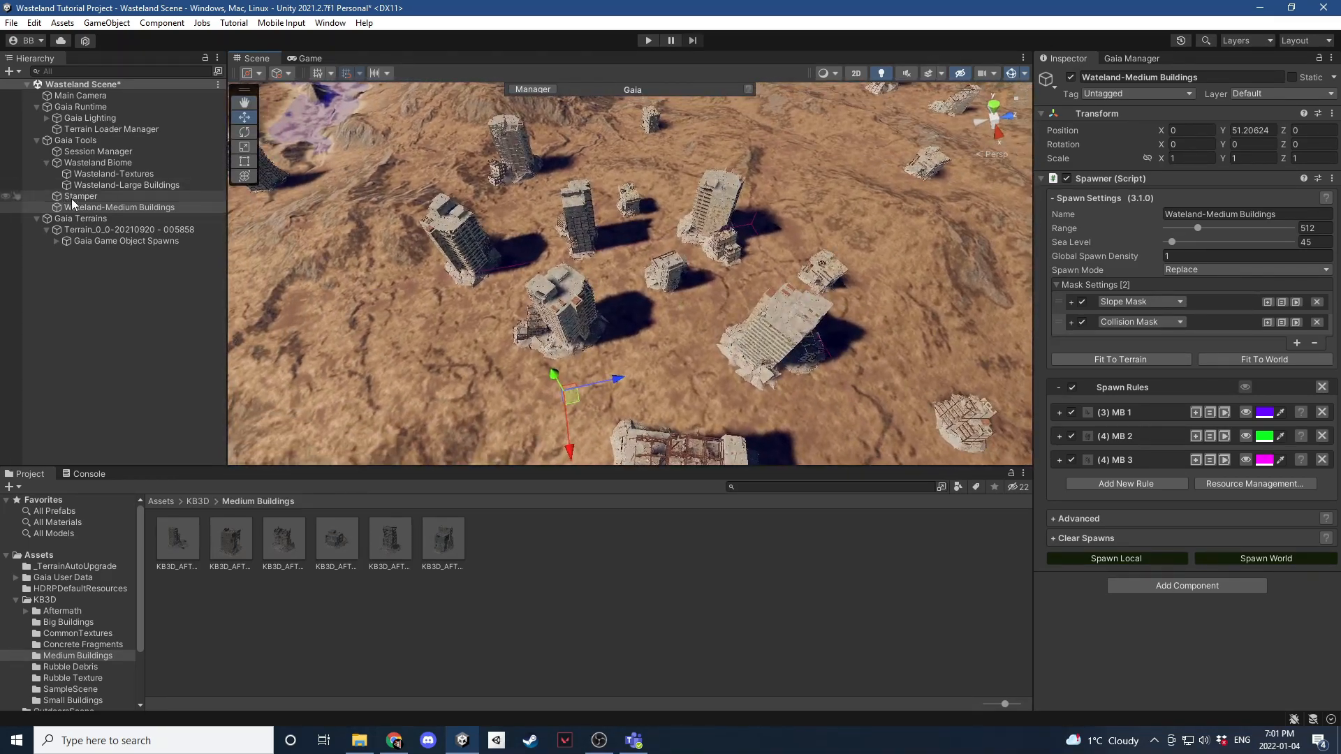
Add the Wateland-Medium Buildings spawner to the Wasteland Biome's spawner list and nest it under the biome in the hierarchy.
left_click(90, 163)
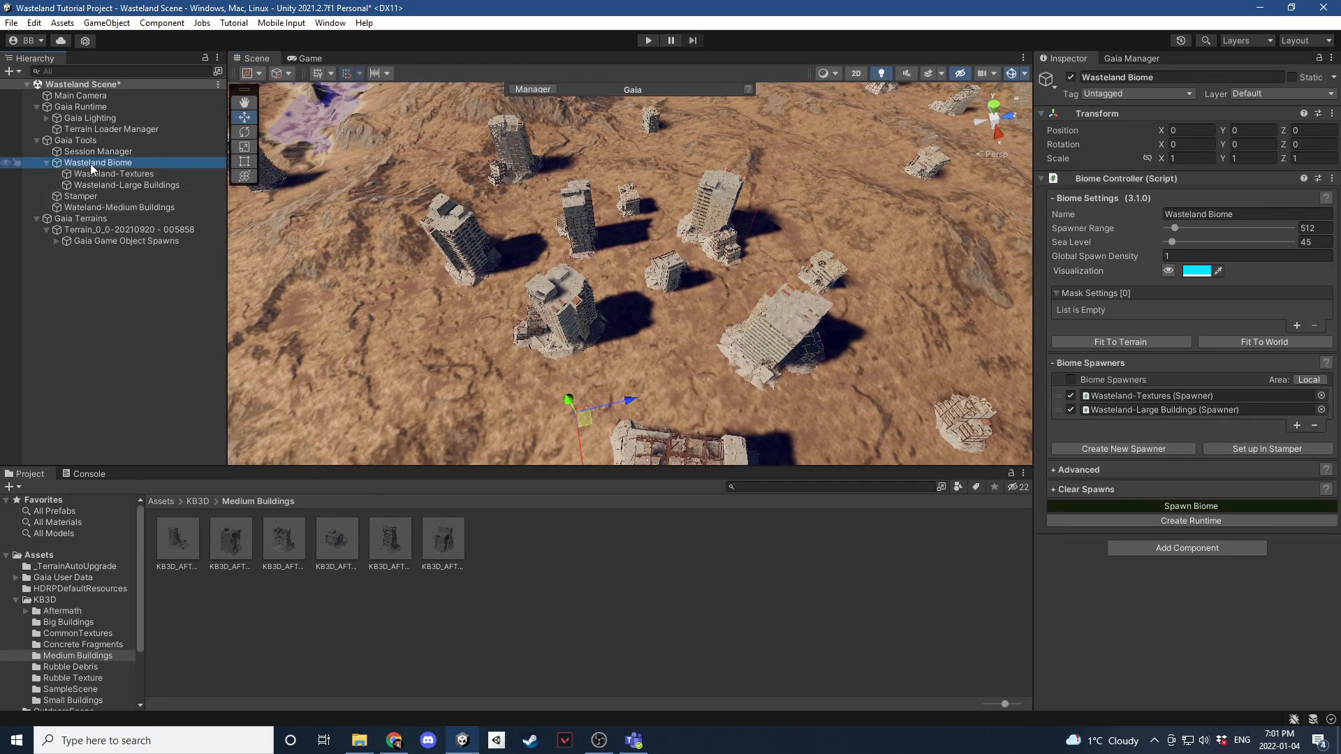
left_click(1296, 425)
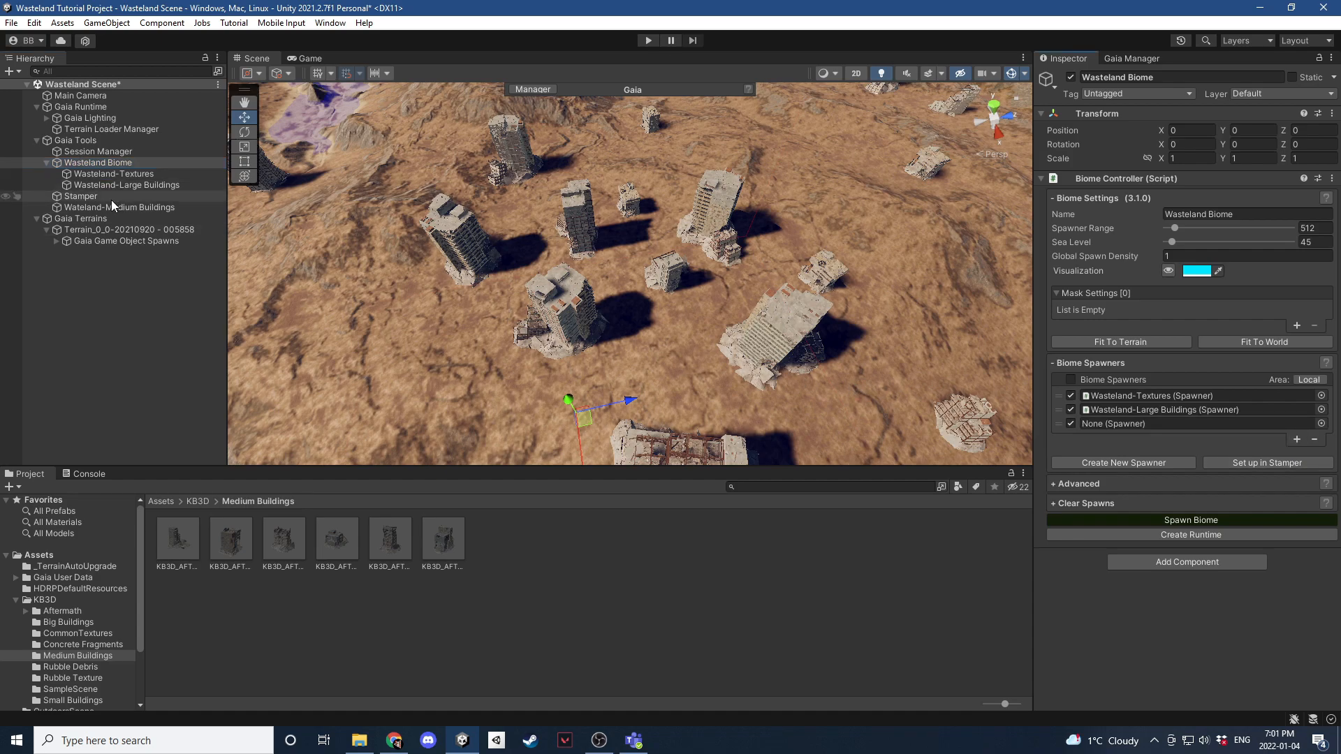
left_click_drag(1145, 424, 1145, 424)
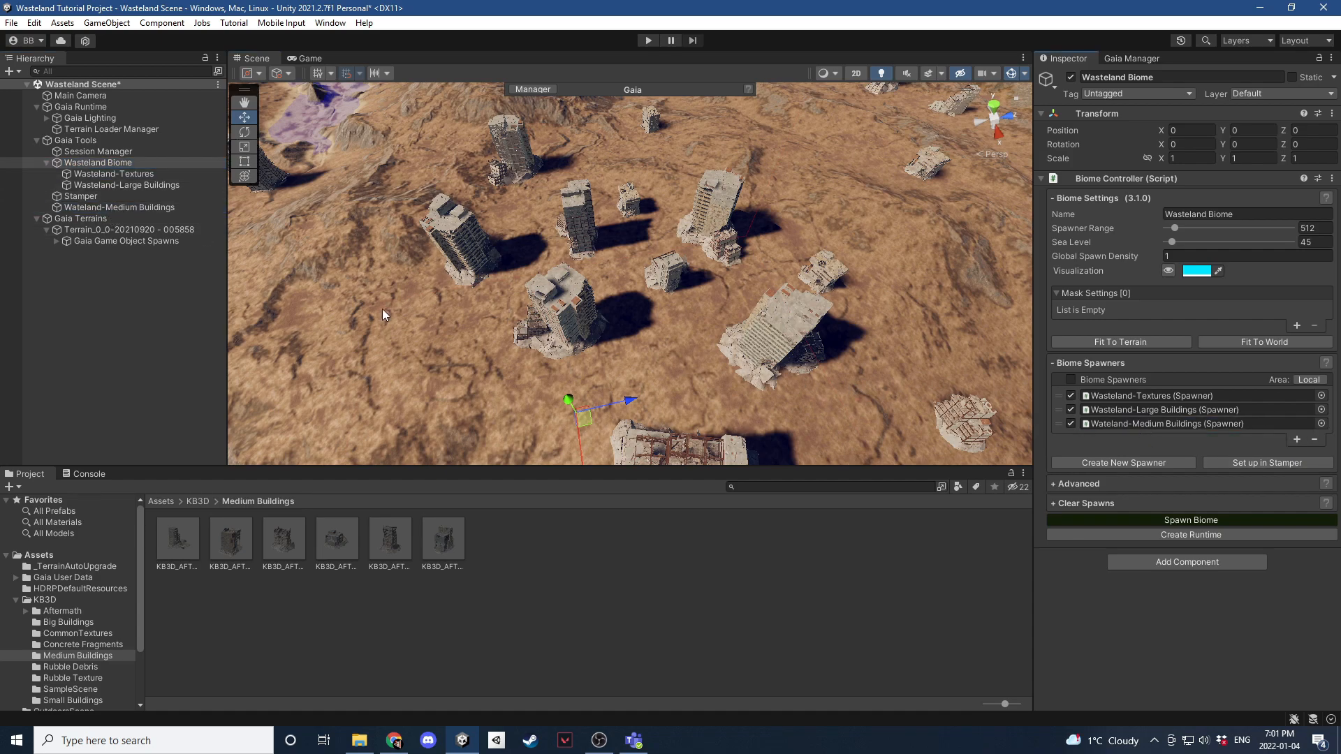
left_click_drag(133, 208, 120, 193)
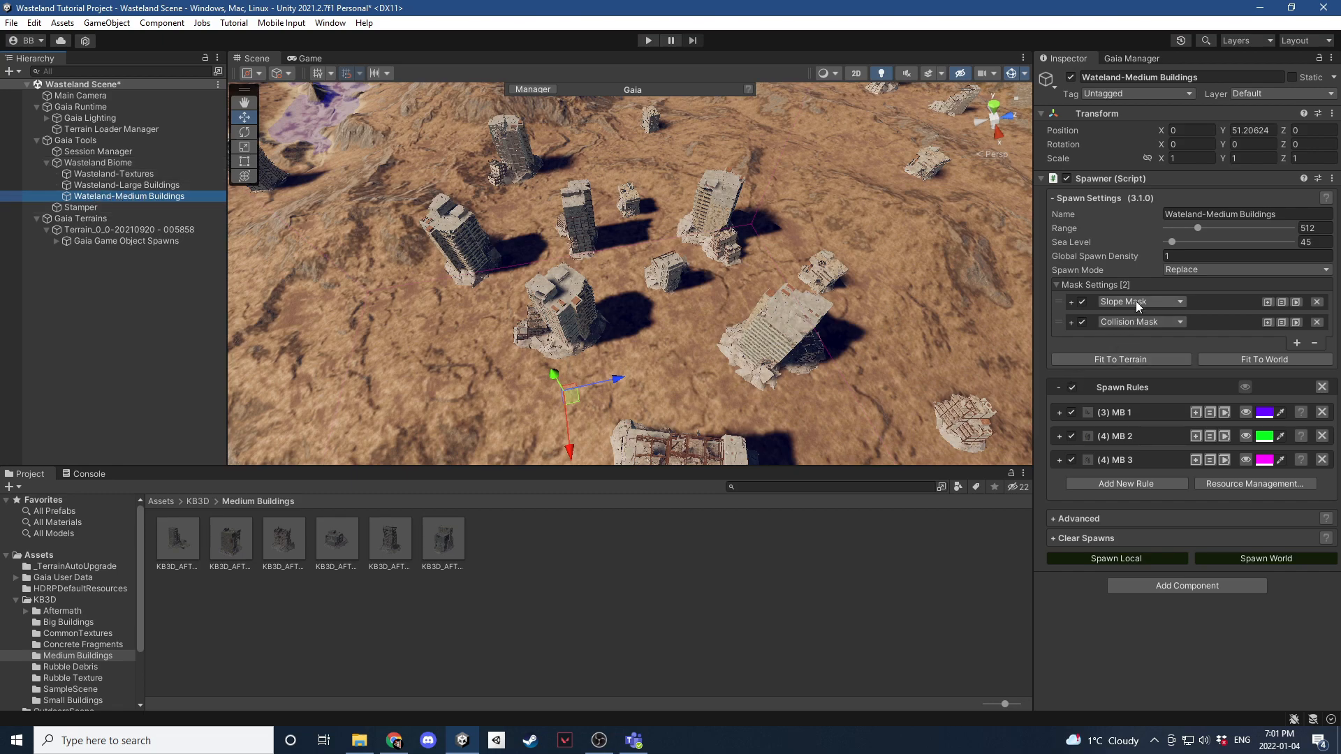
Duplicate the Wateland-Medium Buildings spawner from its advanced resource management settings.
left_click(1054, 518)
left_click(1057, 557)
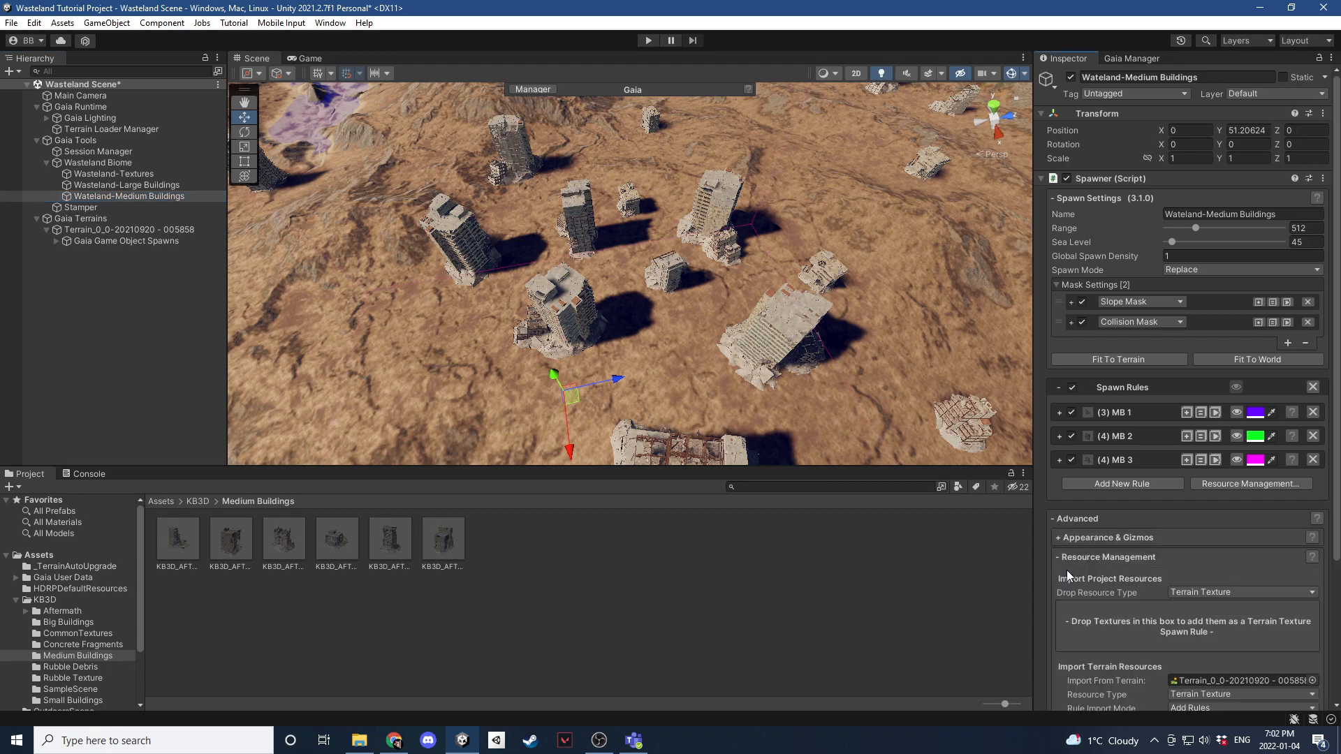
scroll(1117, 639, "down", 5)
left_click(1119, 624)
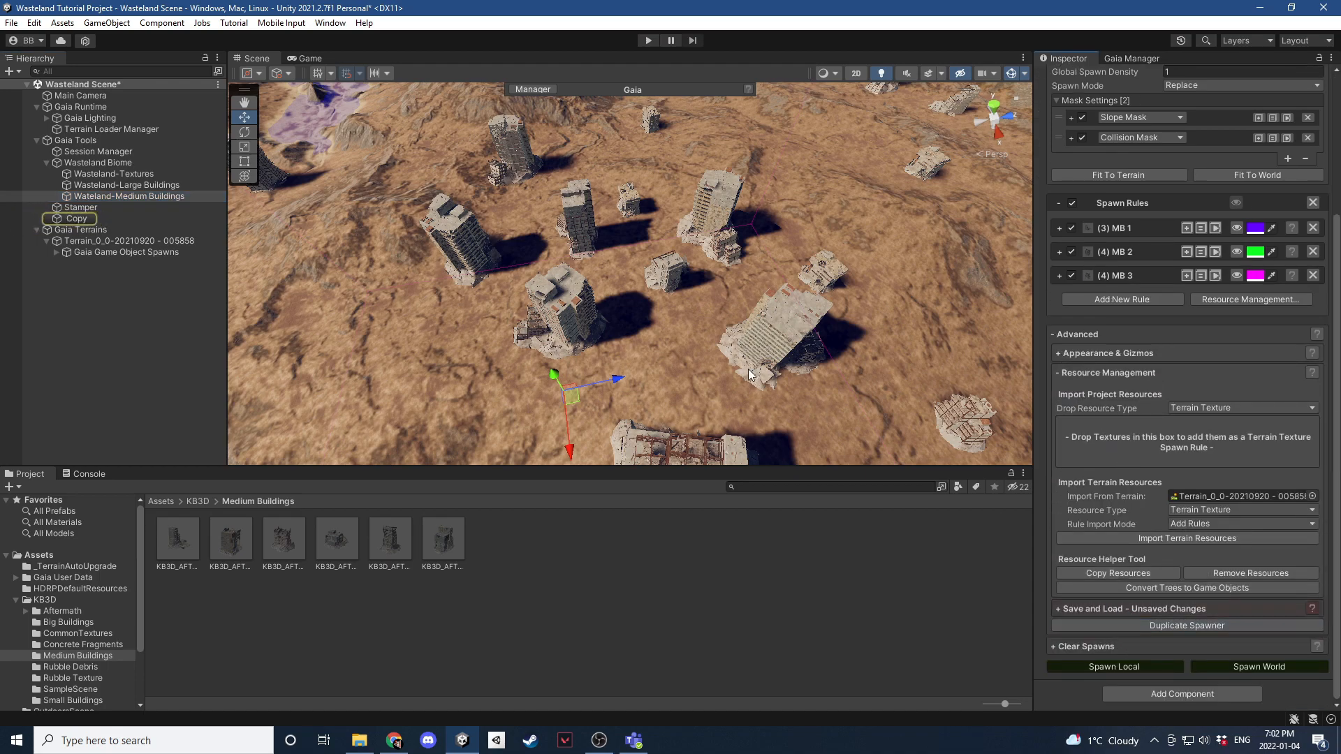
Rename the duplicated spawner Wasteland-Small Buildings.
left_click(110, 217)
left_click(1197, 215)
type("Wasteland")
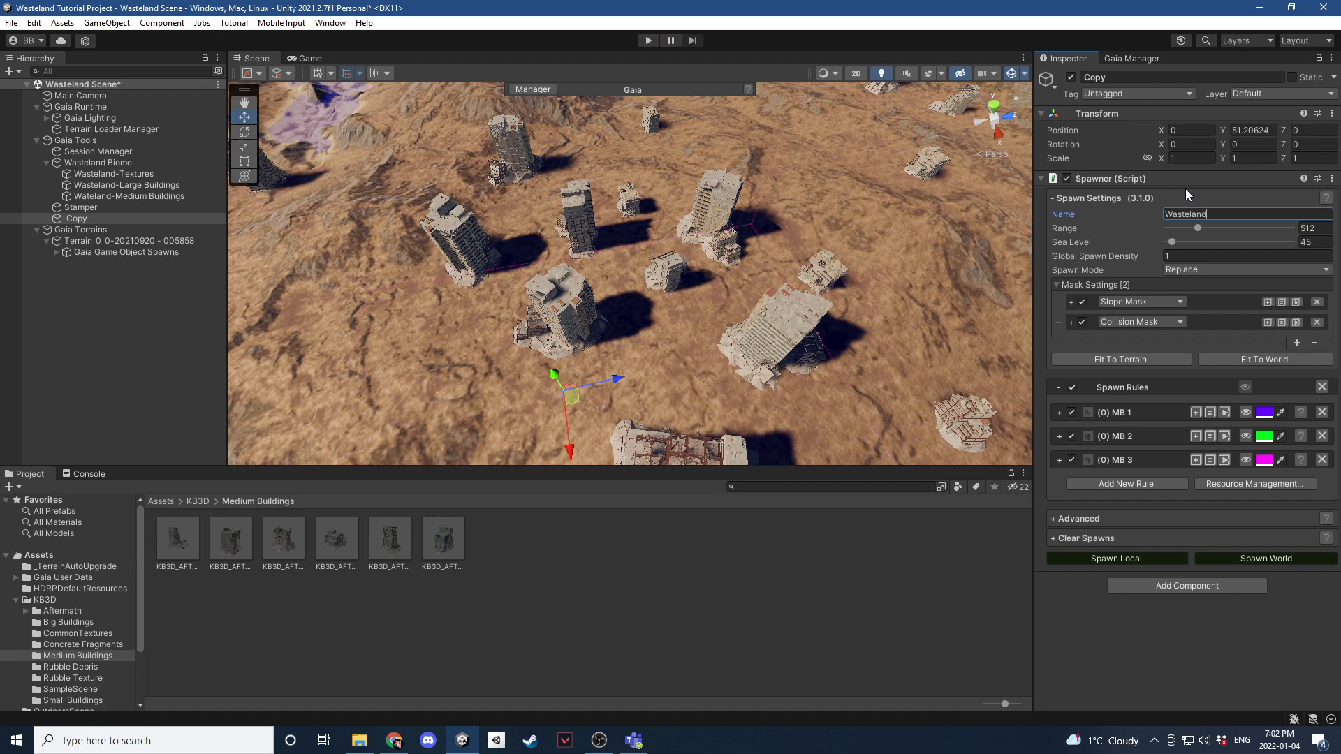
type("-Small Buildings")
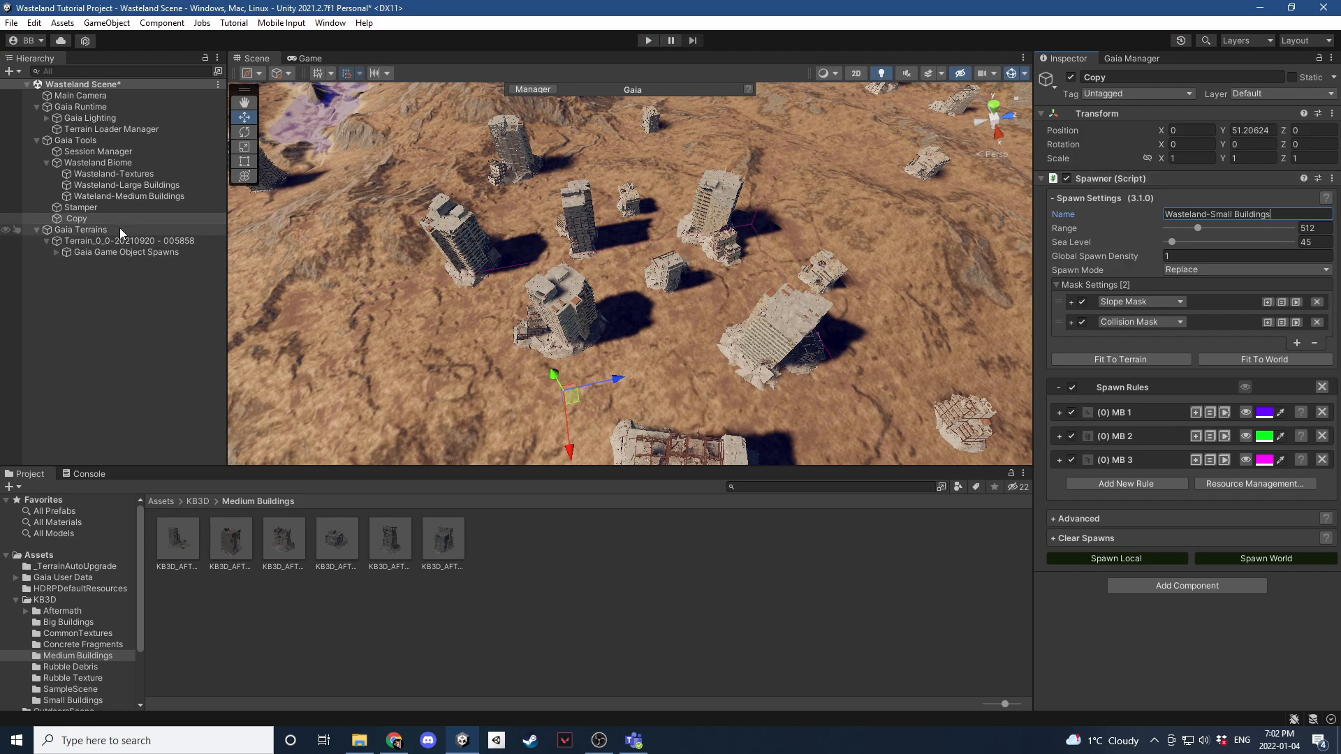
left_click(1130, 216)
left_click(145, 218)
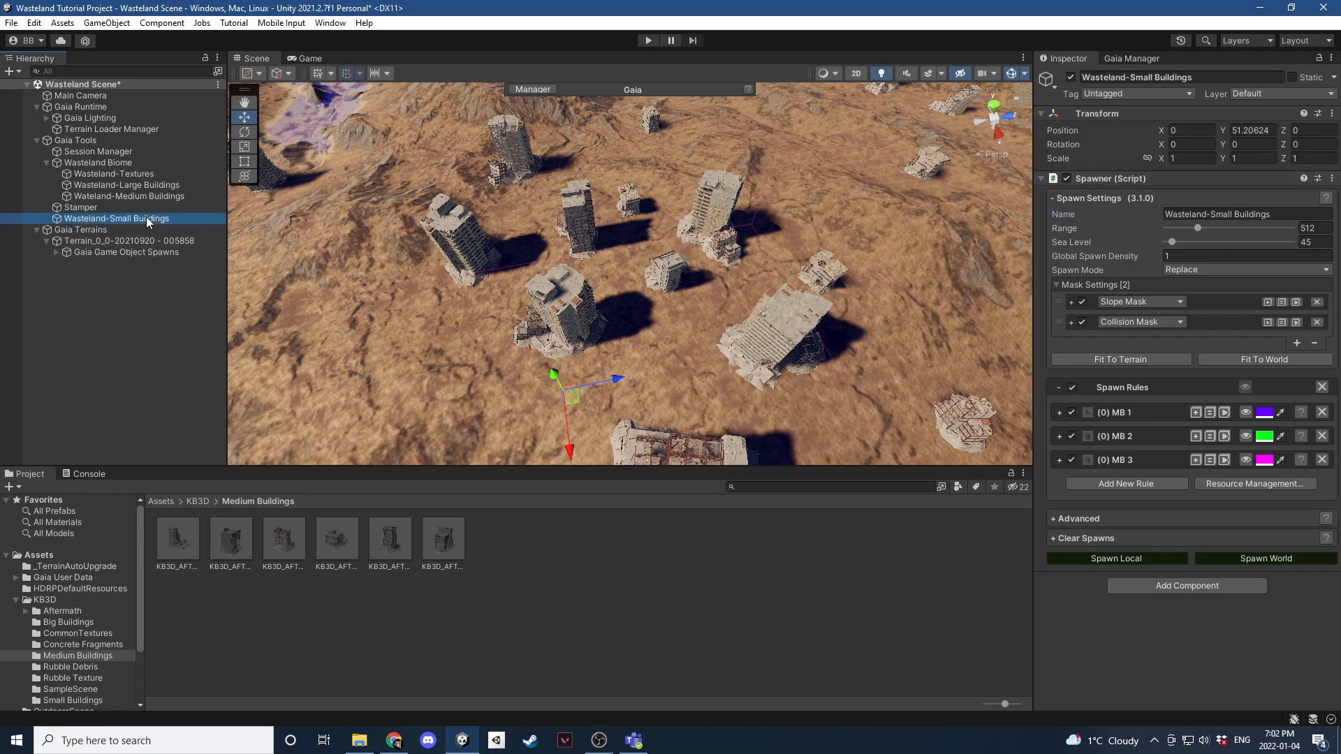
Rename the first rule and its prefab instance SB 1, using KB3D_AFT_BldgSM_A as the desktop prefab.
left_click(1059, 412)
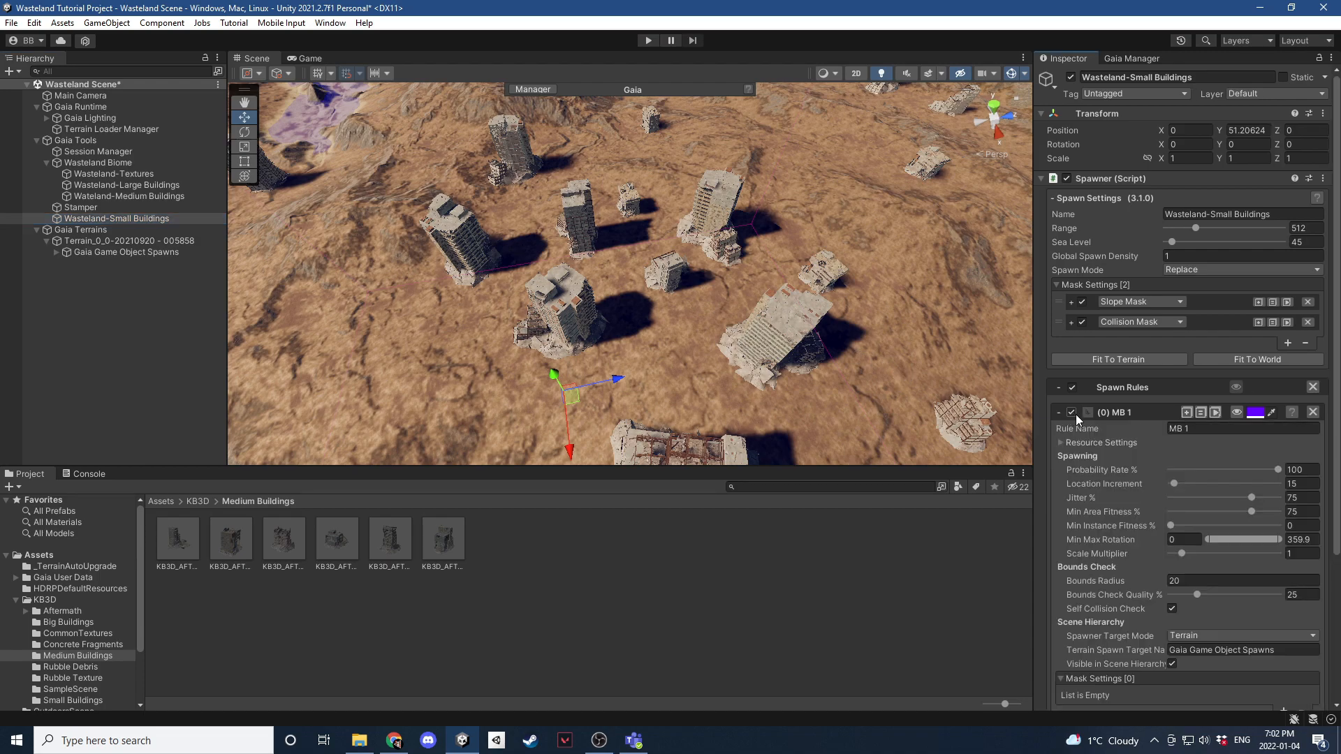
scroll(1129, 325, "down", 5)
left_click(1199, 279)
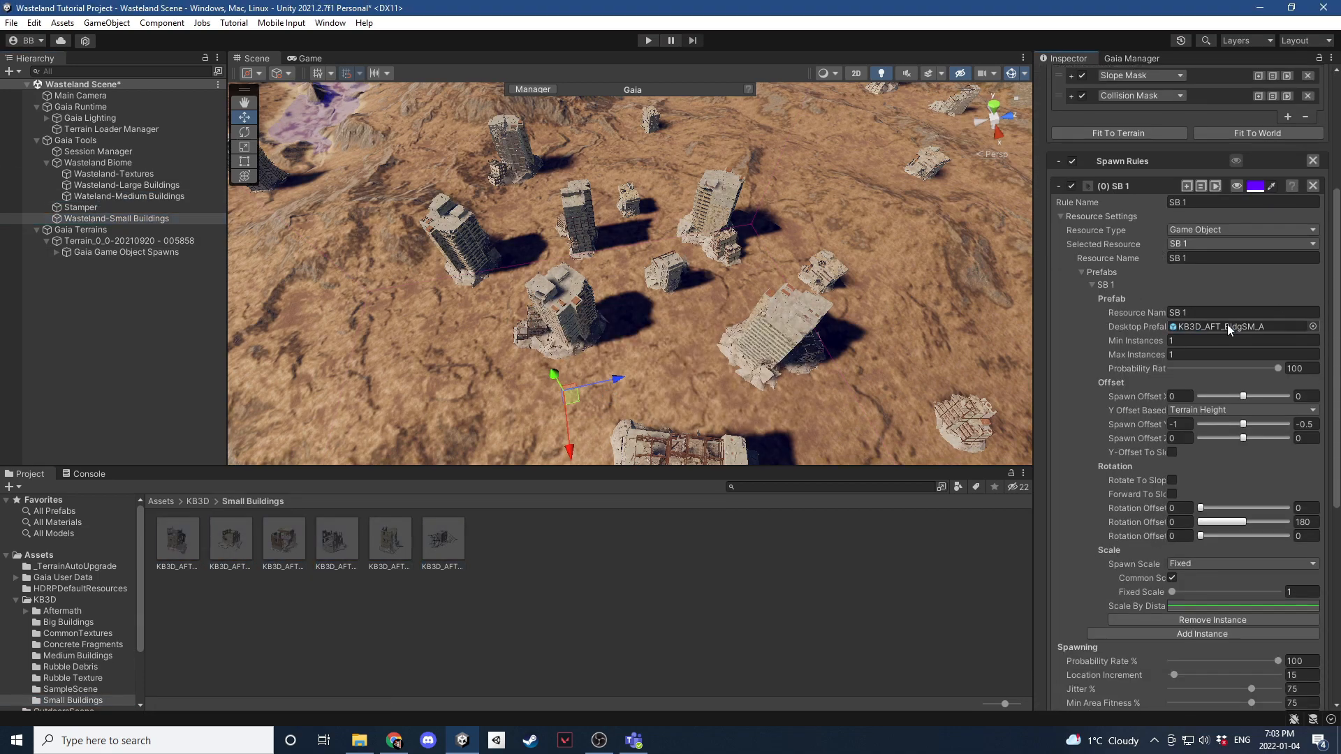
left_click(1059, 217)
Adjust the SB 1 rule's location increment and bounds radius for small buildings and review the spawner's collision mask.
left_click(1301, 336)
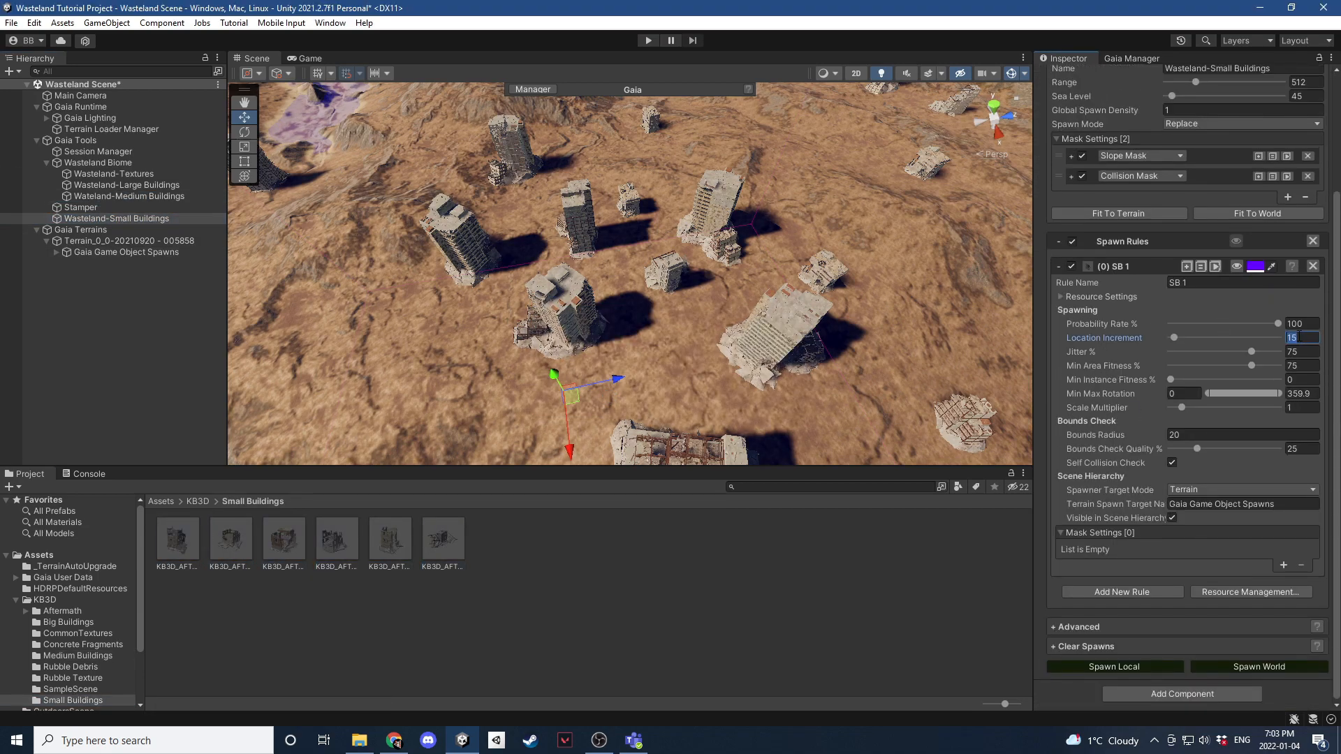
left_click(1243, 434)
left_click(1236, 267)
scroll(1222, 280, "up", 5)
left_click(1070, 322)
left_click(1070, 322)
Duplicate the SB 1 rule as SB 2 and assign the second Small Buildings prefab to it.
left_click(1058, 412)
left_click(1196, 412)
left_click(1059, 436)
left_click(1184, 357)
type("SB 2")
left_click_drag(230, 539, 1221, 425)
Name the third rule SB 3 and spawn the small buildings locally.
left_click(1058, 460)
type("SB 3")
right_click_drag(740, 279, 628, 290)
left_click(1058, 412)
scroll(1104, 464, "down", 3)
left_click(1058, 299)
left_click(1116, 558)
Add the Wasteland-Small Buildings spawner to the Wasteland Biome's spawner list and nest it under the biome in the hierarchy.
left_click(98, 162)
left_click(1297, 440)
left_click_drag(116, 219, 104, 164)
left_click(47, 163)
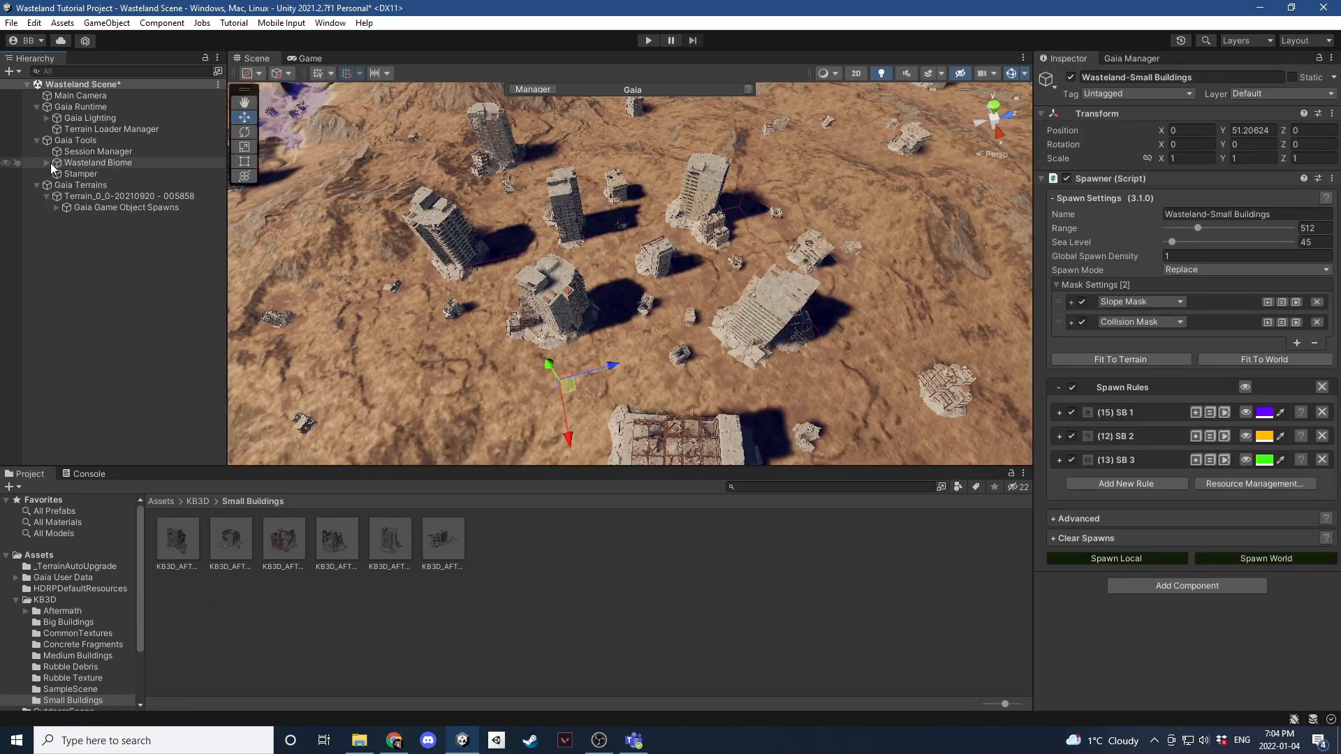
left_click(123, 263)
right_click_drag(736, 284, 677, 275)
left_click(46, 163)
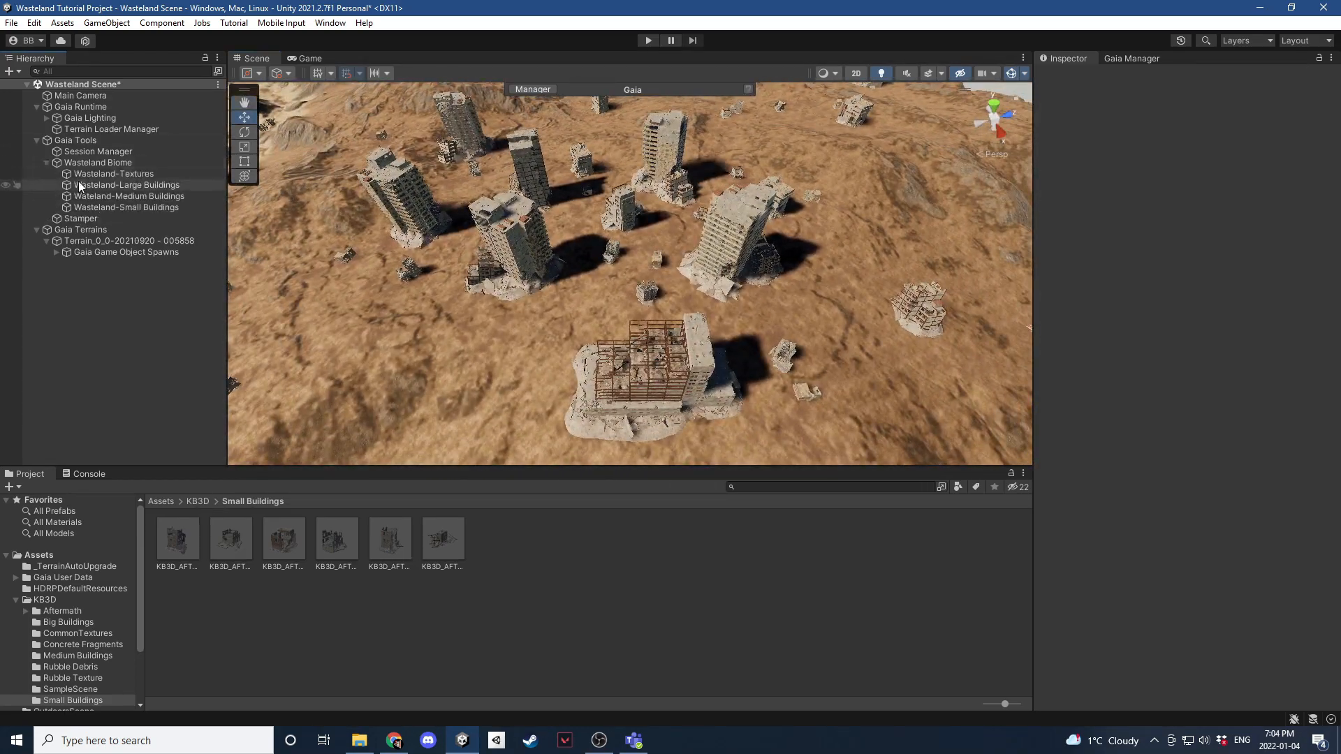
Set the collision mask's grow distance to 3 for the Wasteland-Small Buildings spawner.
left_click(139, 207)
left_click(1070, 322)
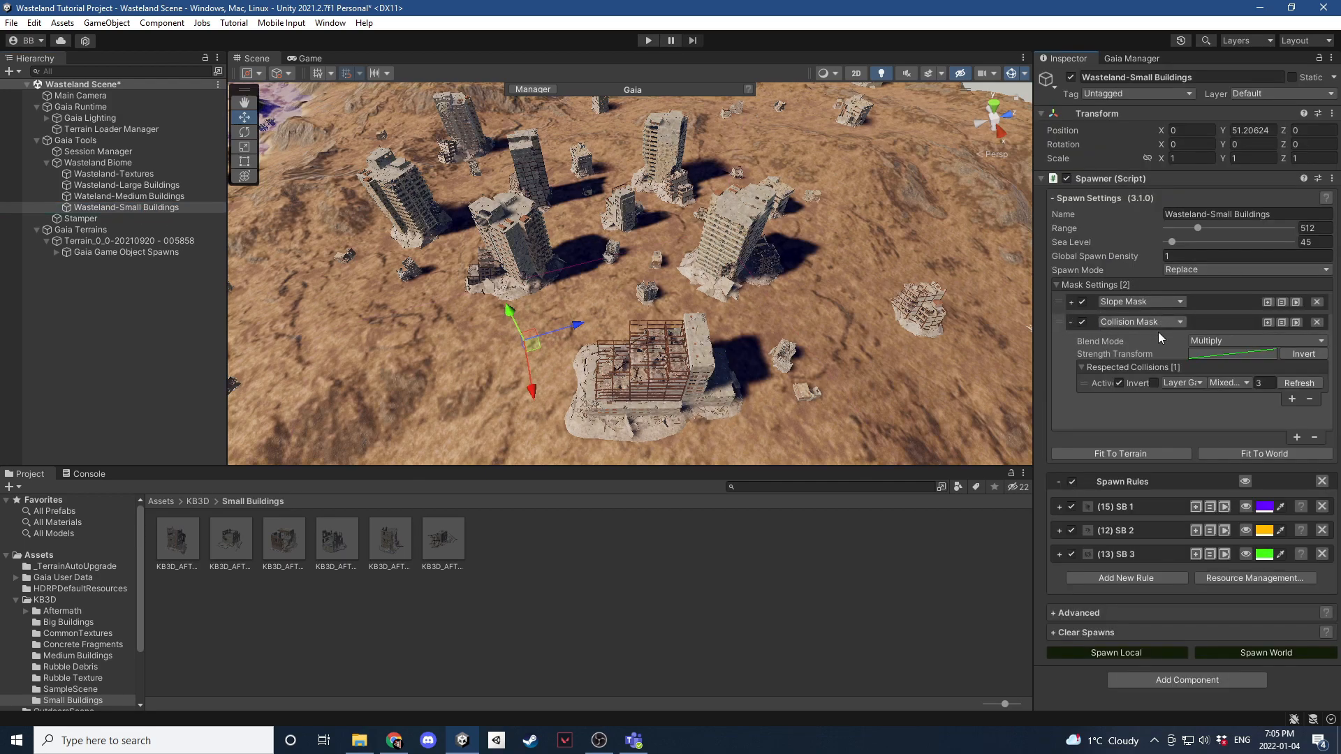
left_click(1264, 385)
key("BackSpace")
type("3")
right_click_drag(664, 261, 638, 343)
left_click(141, 305)
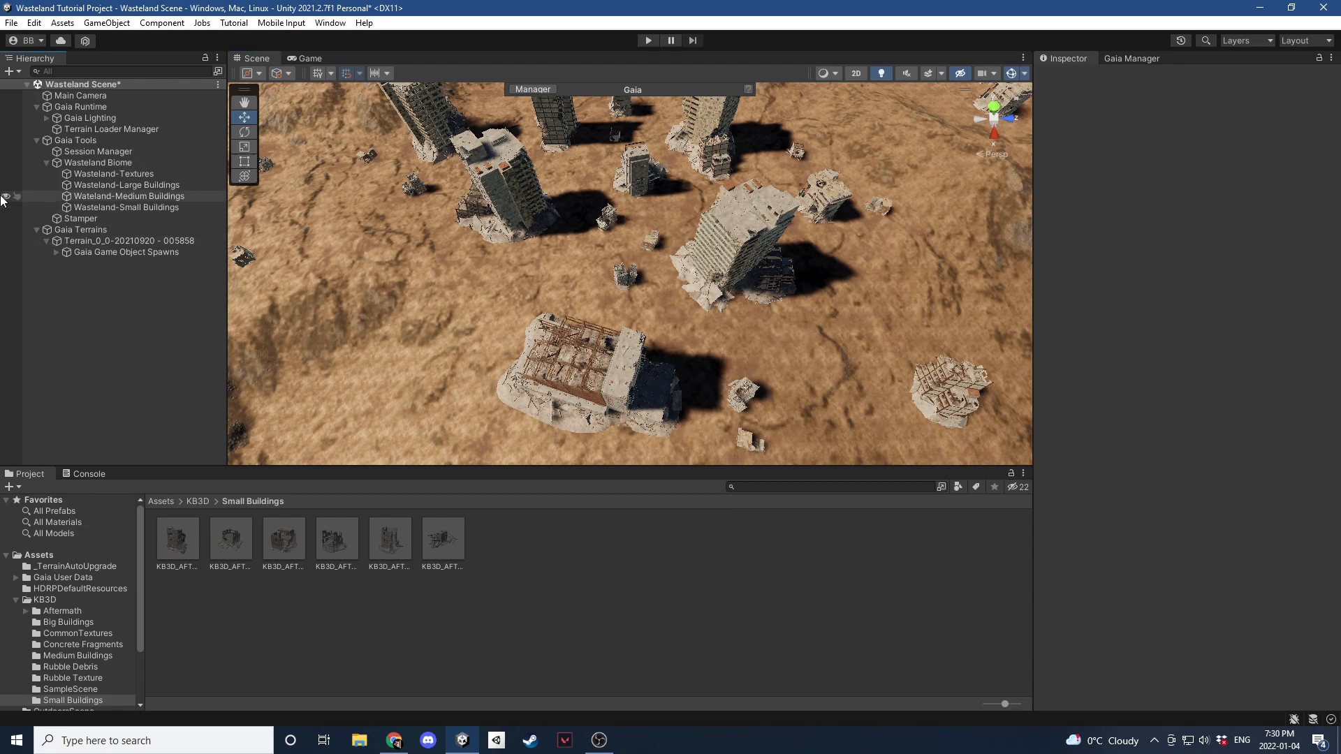
Create a new spawner in the Wasteland Biome and enter Wasteland-Concrete Frags as its name.
left_click(91, 162)
left_click(1137, 478)
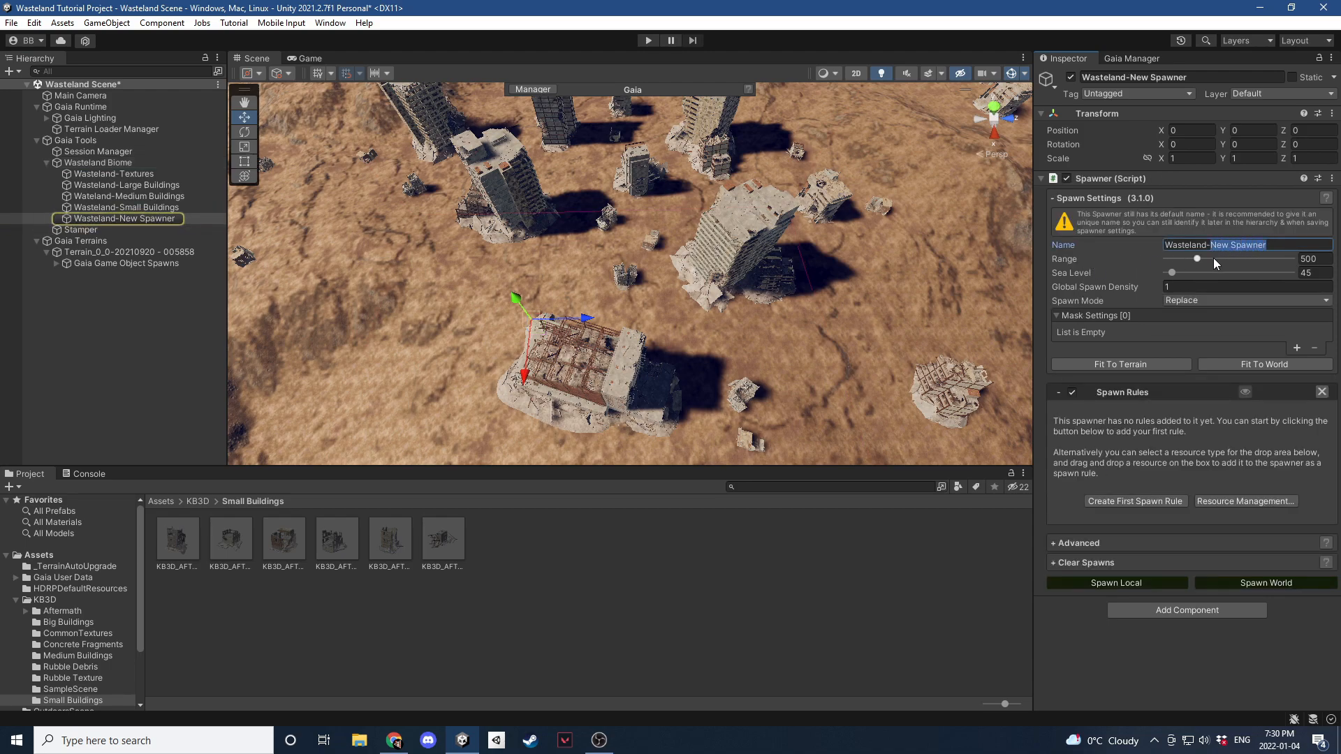
type("Conc")
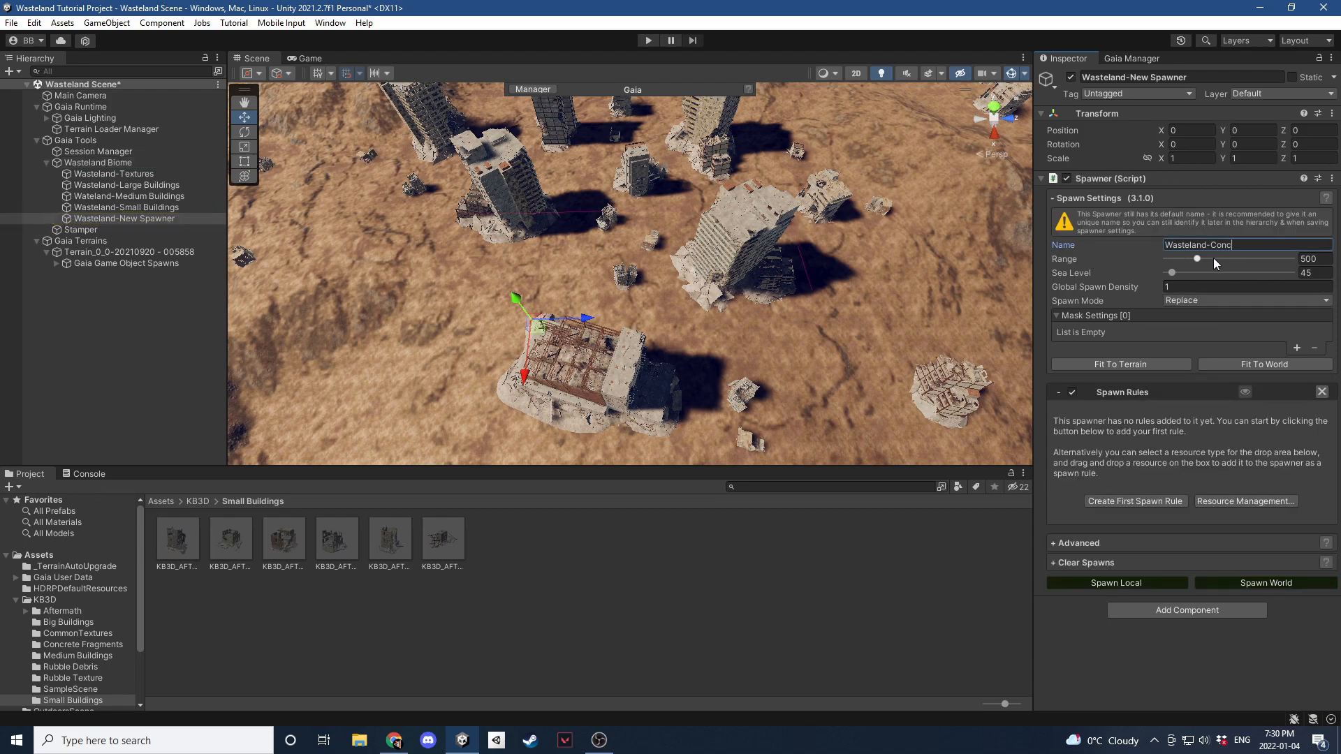
type("rete Frags")
Create the first spawn rule in the concrete fragments spawner and set its resource type to Game Object.
left_click(1110, 501)
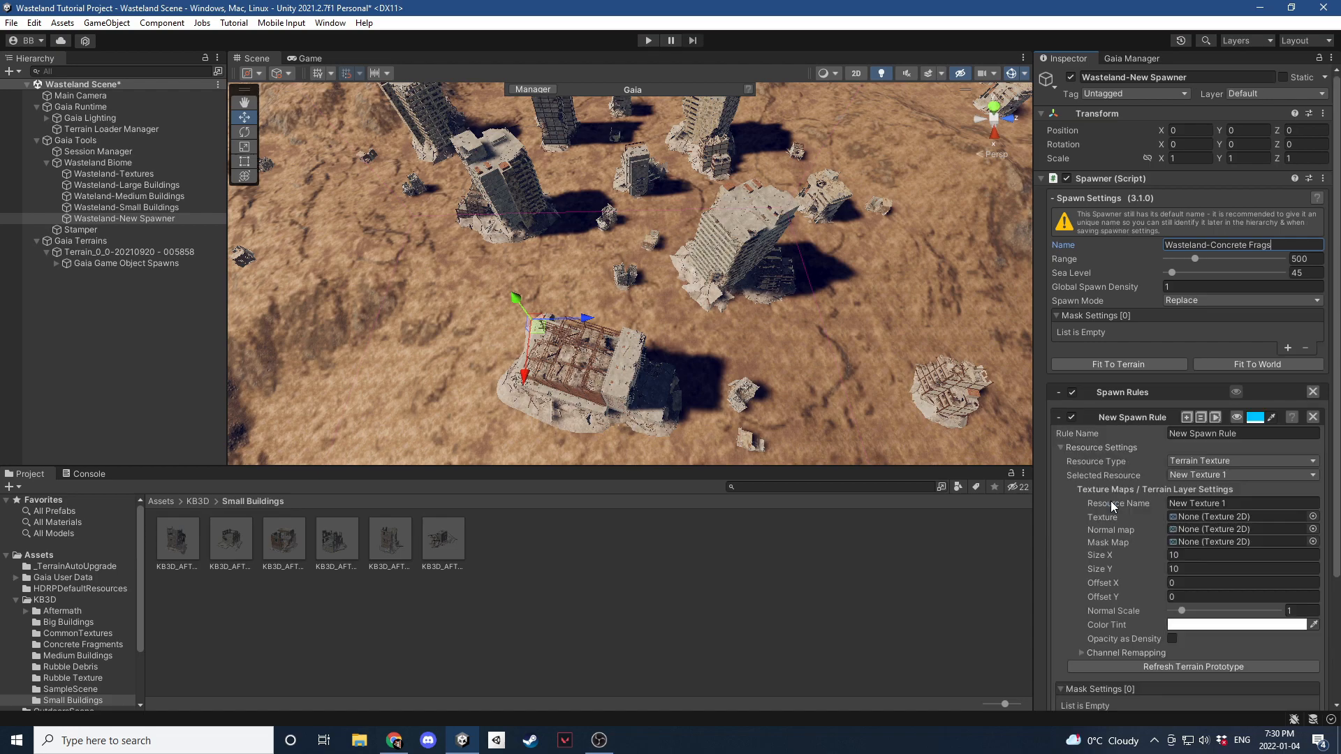
scroll(1117, 475, "down", 3)
left_click(1208, 386)
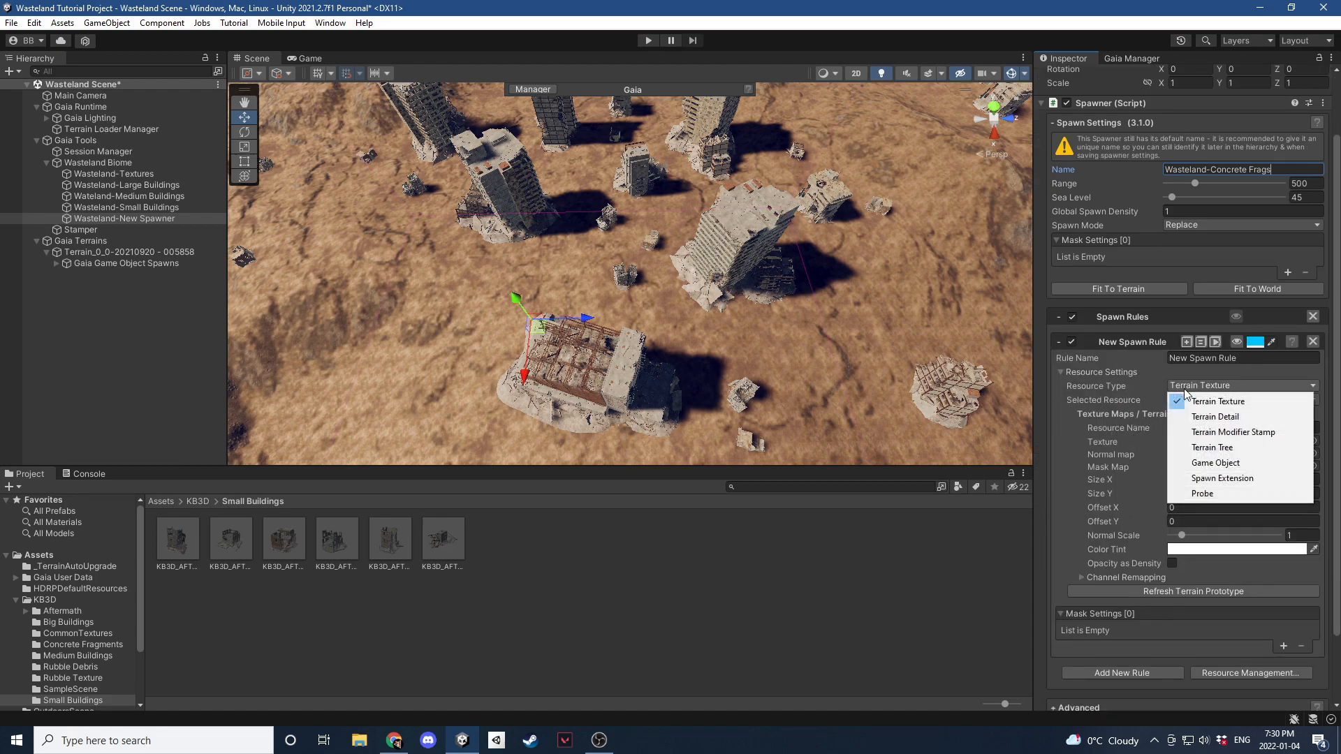
left_click(1212, 462)
Name both the new spawn rule and its resource CF 1.
left_click_drag(1246, 358, 1212, 361)
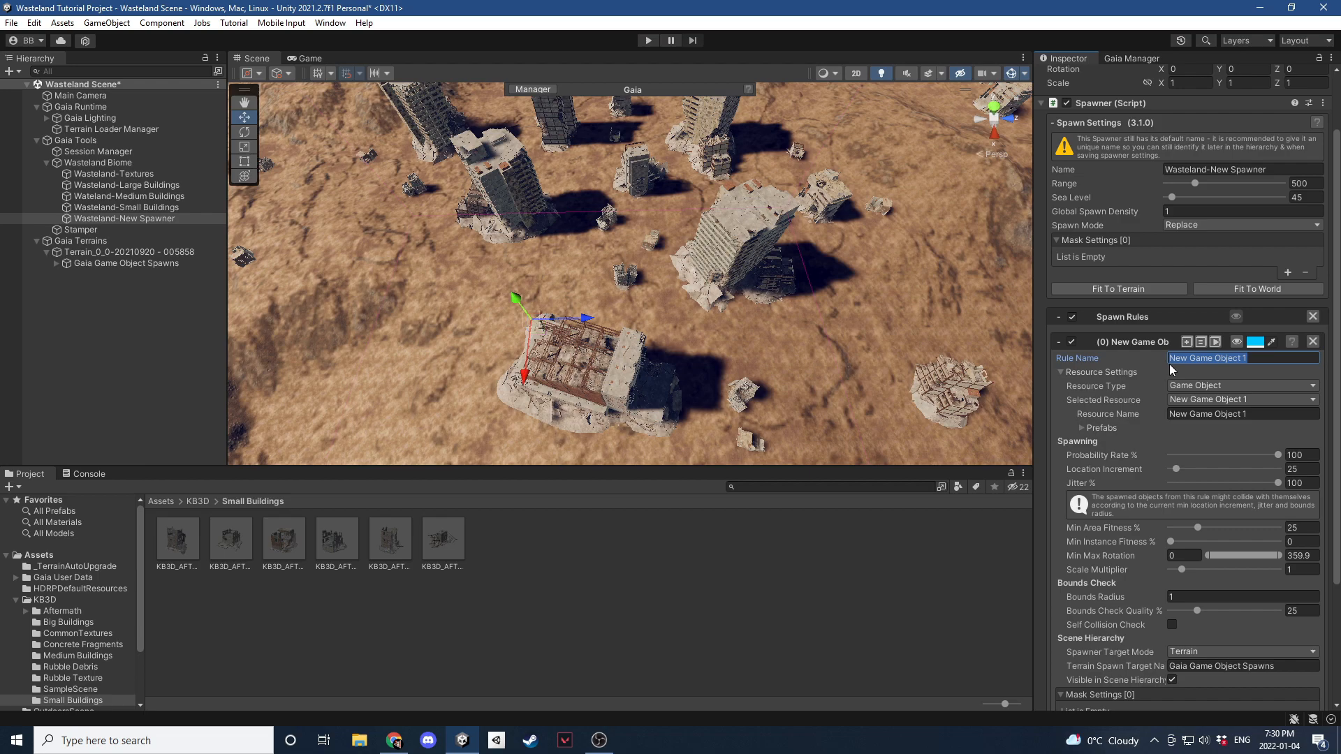
type("CF 1")
left_click(1177, 413)
type("C")
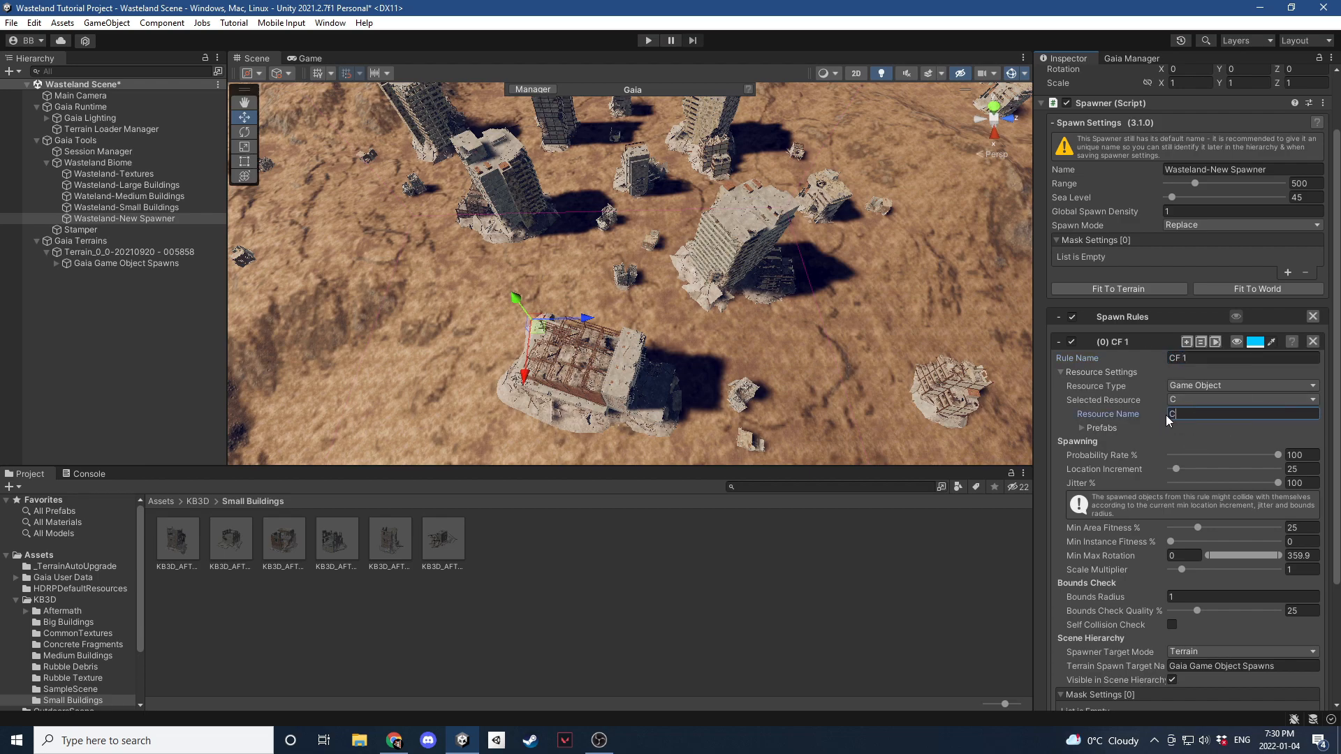
type("F 1")
Add four prefab instances to the CF 1 resource.
left_click(1081, 428)
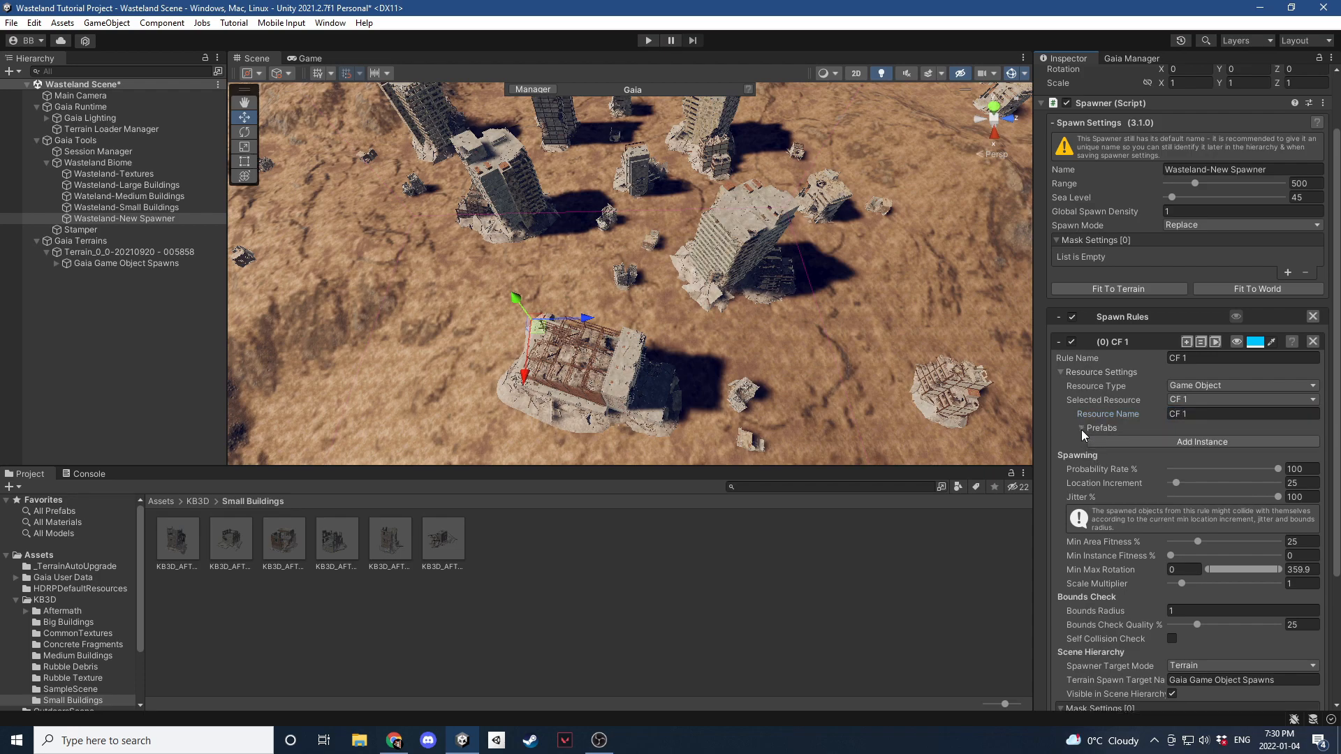
left_click(1117, 440)
scroll(1100, 438, "down", 1)
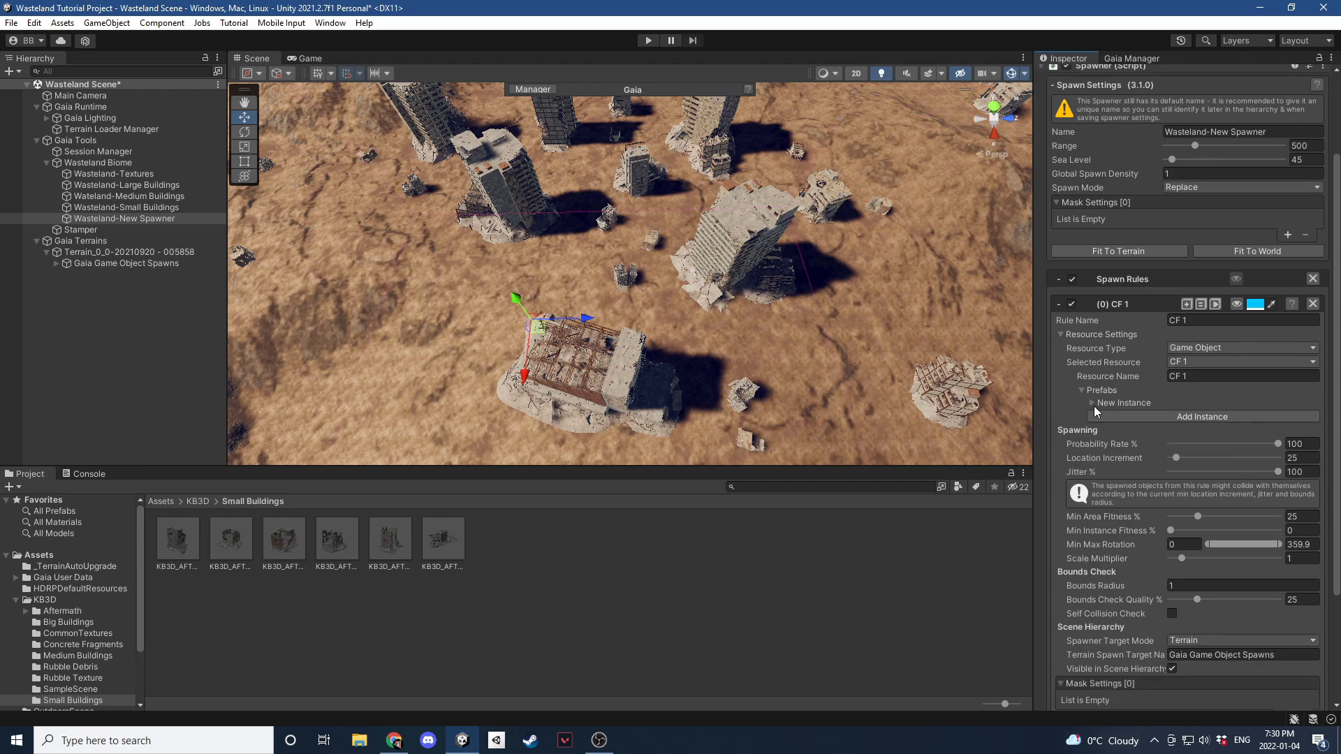
left_click(1103, 416)
left_click(1133, 430)
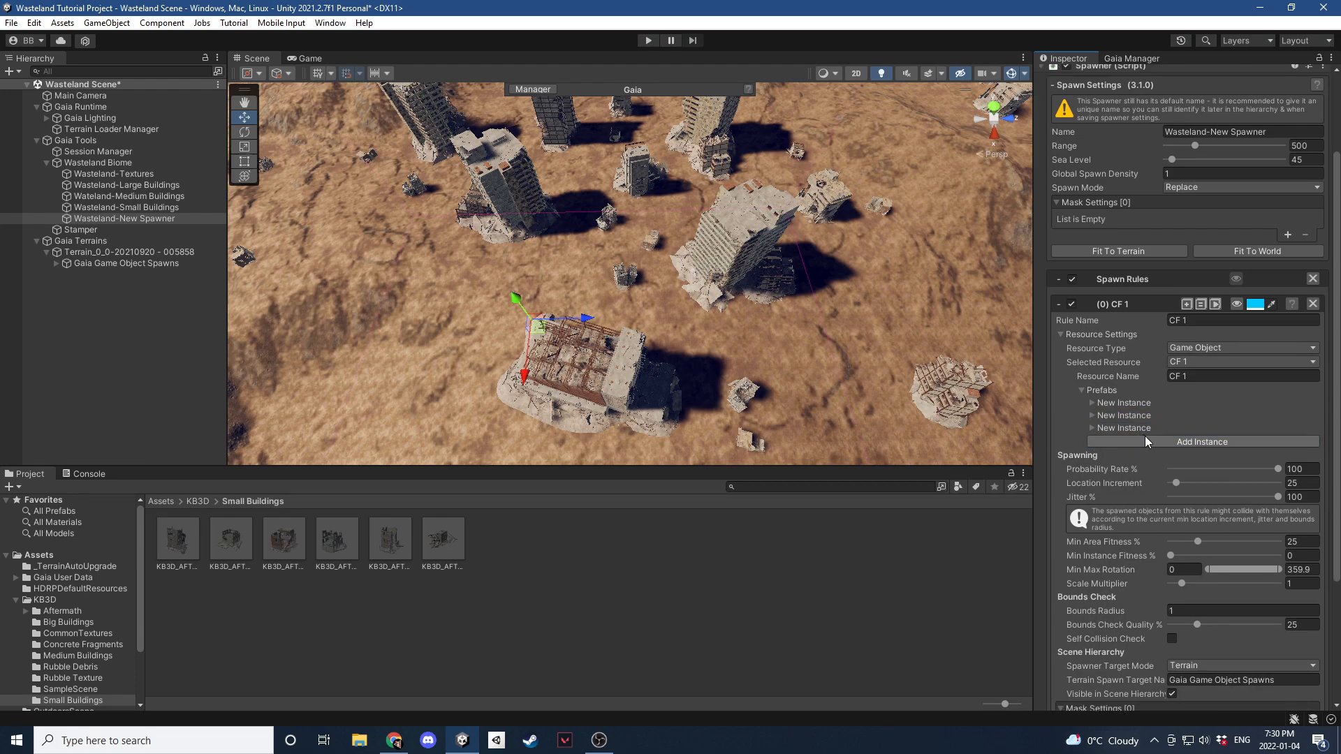
left_click(1148, 440)
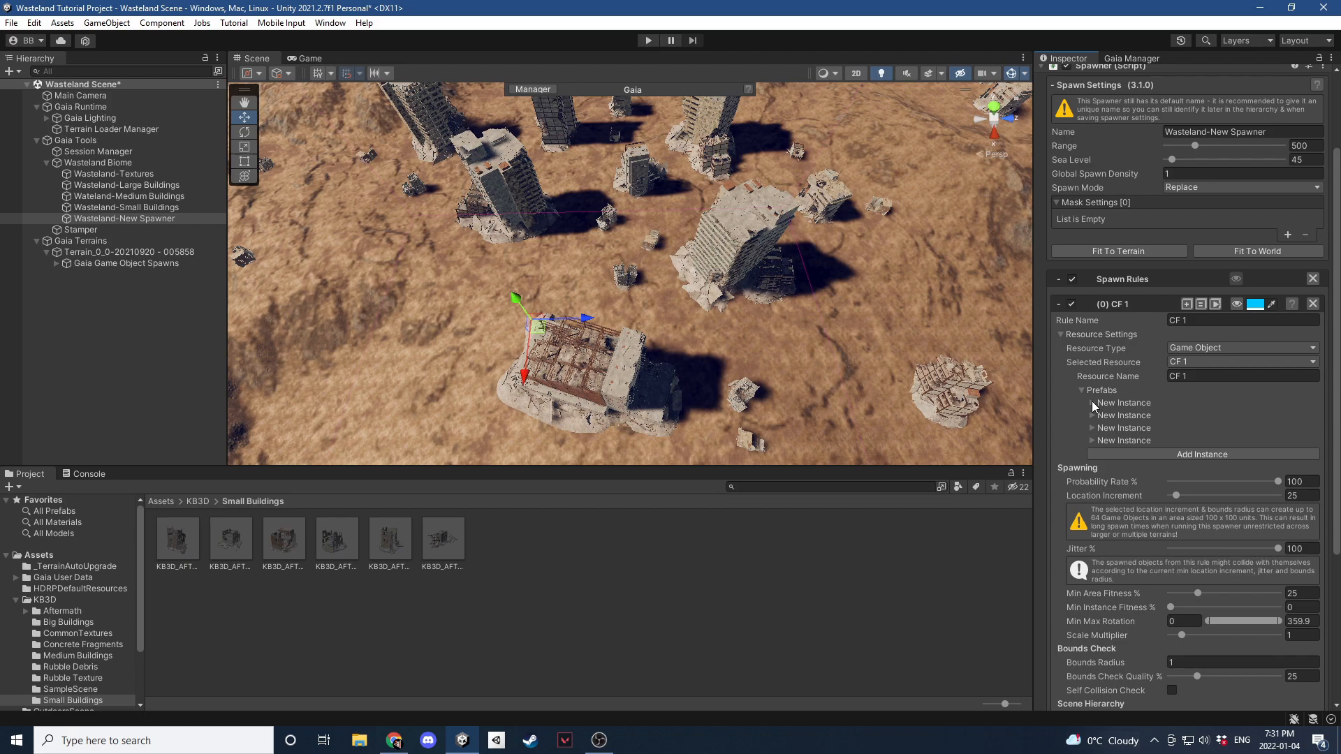
Review the first prefab instance's settings and set its resource name to Main Insatnce.
left_click(1091, 402)
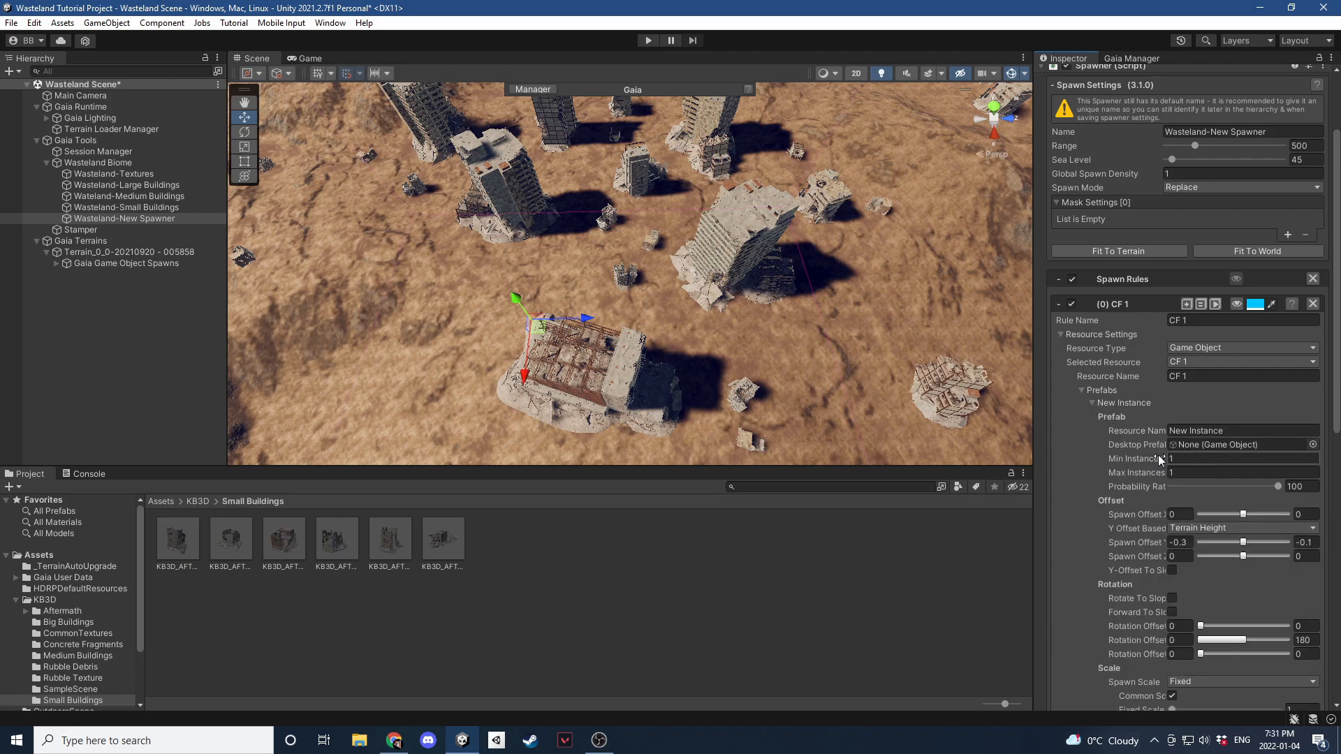
scroll(1142, 489, "down", 1)
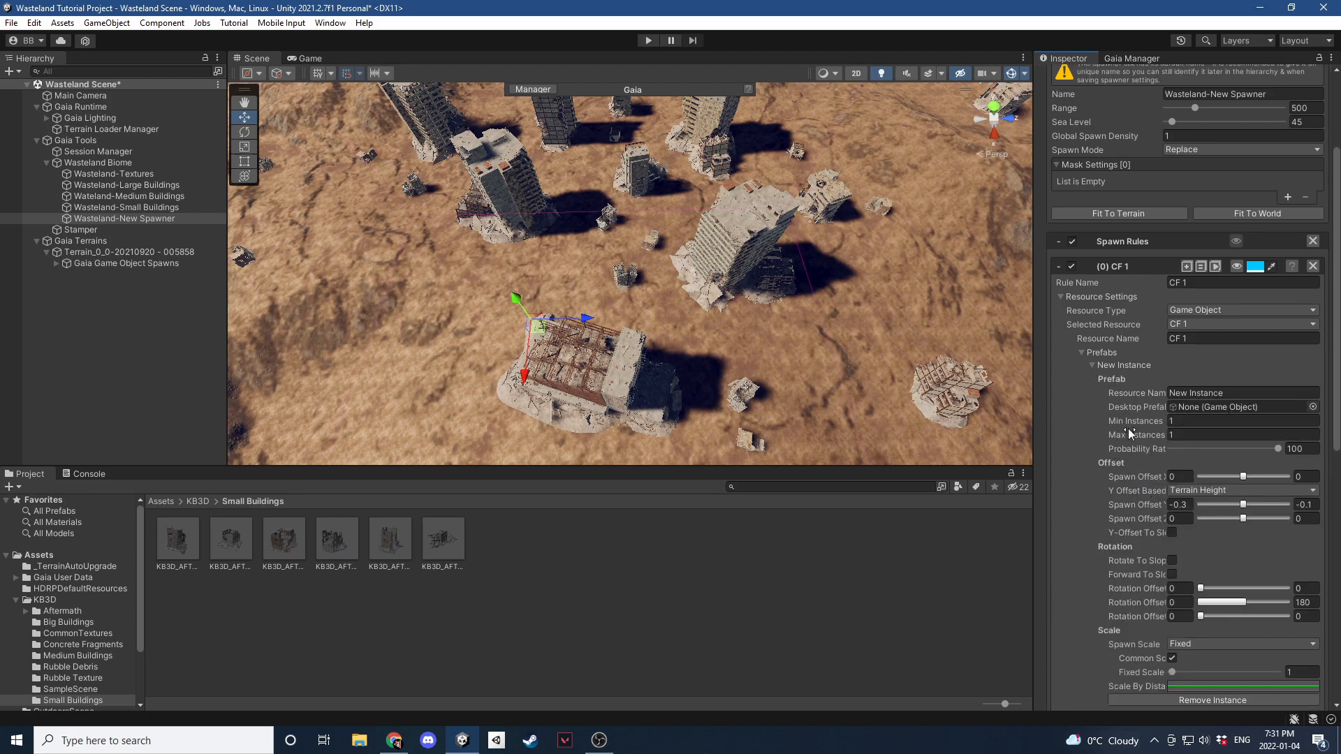
scroll(1152, 419, "down", 2)
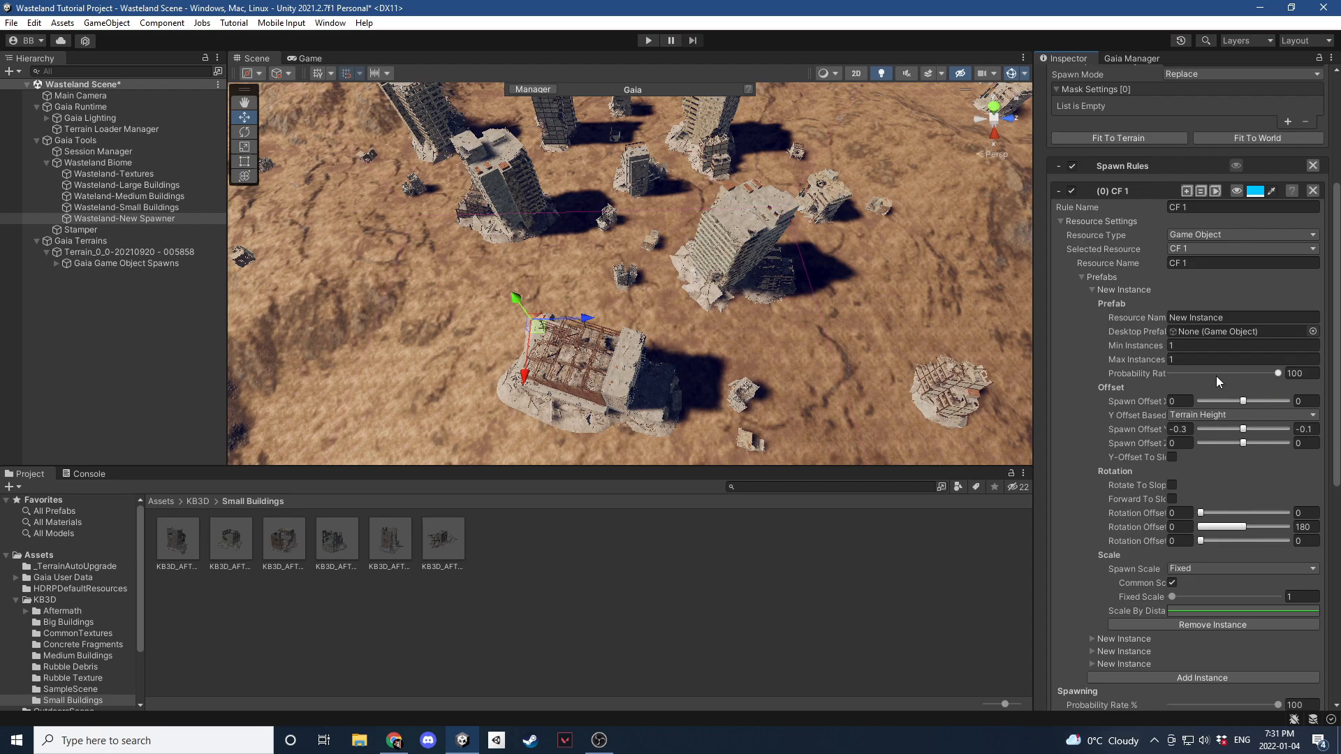
scroll(1222, 387, "down", 2)
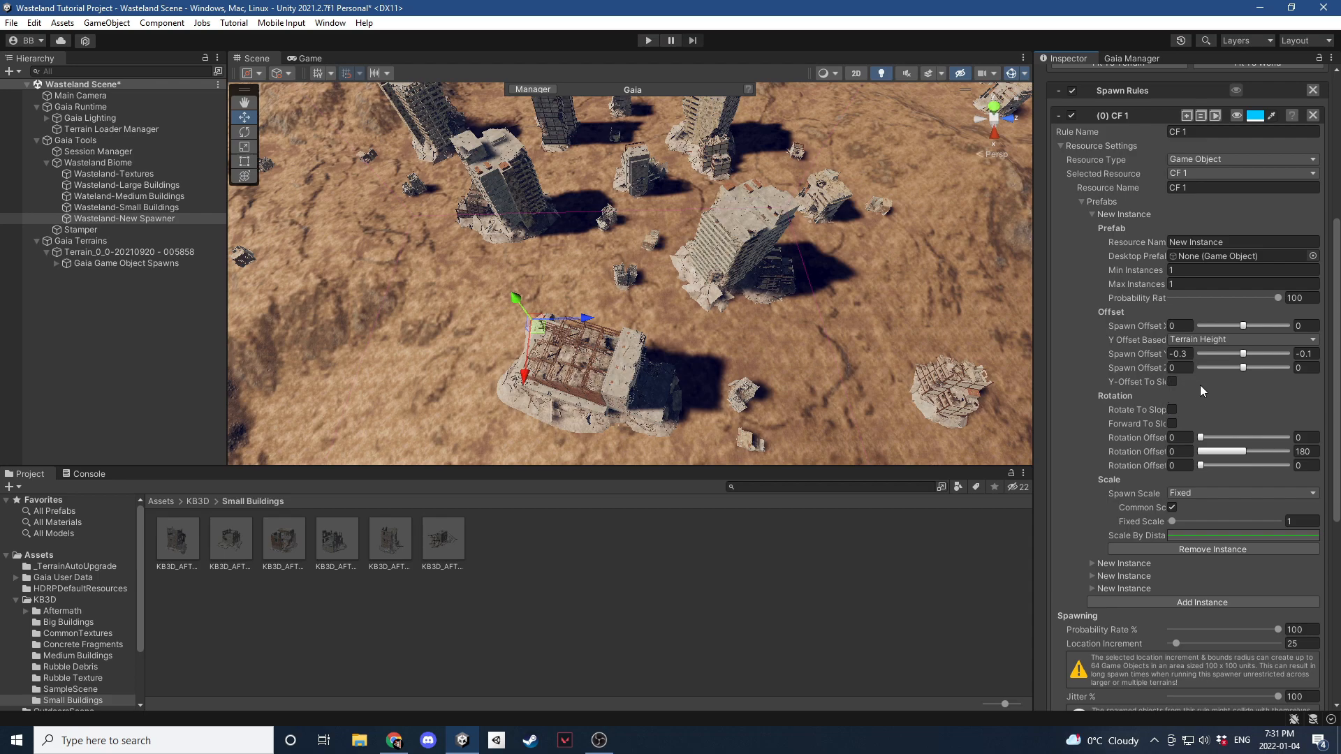
scroll(1205, 406, "down", 1)
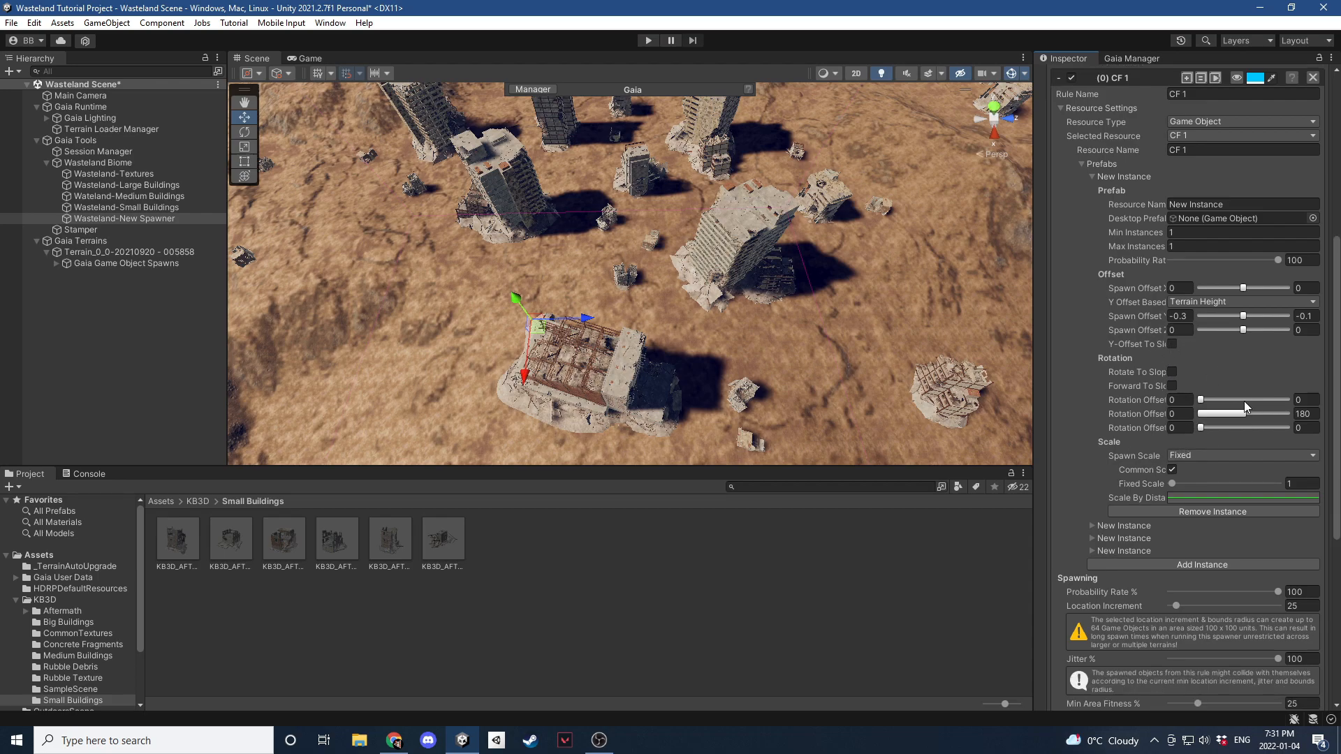
scroll(1140, 350, "up", 2)
left_click(1232, 278)
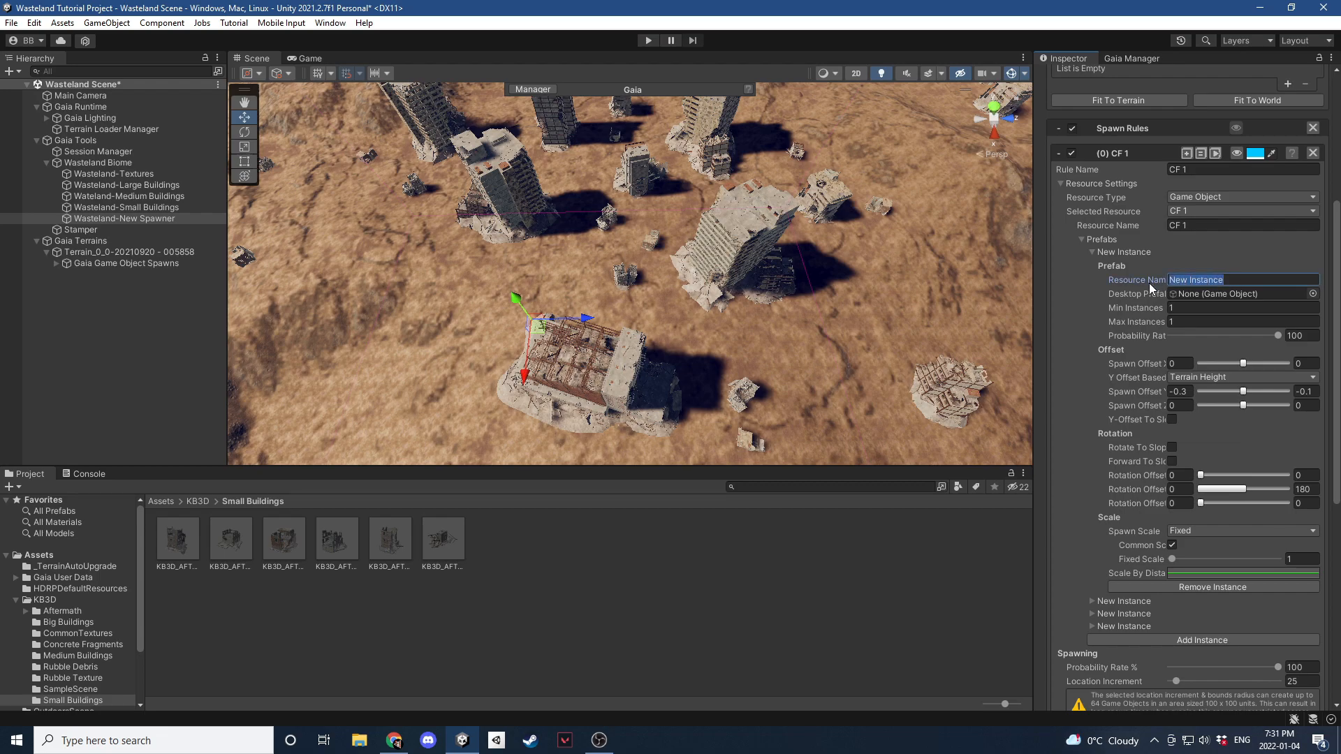
type("Main Insatnce")
Collapse the first prefab instance of CF 1 and open the second instance's settings.
left_click(1092, 253)
left_click(1091, 266)
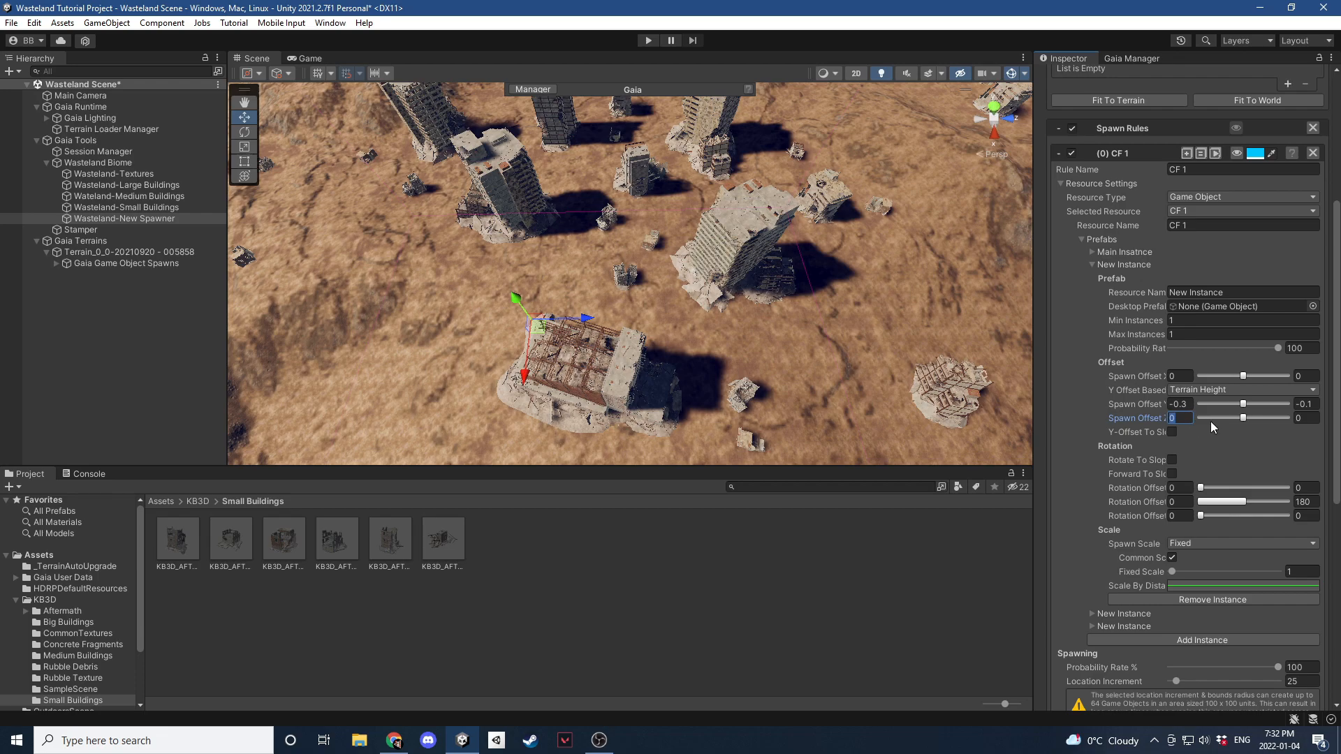
Set the new instance's X and Z spawn offsets to 1 for both minimum and maximum.
key("Tab")
type("1")
left_click(1179, 377)
key("Tab")
type("1")
key("shift+Tab")
type("1")
left_click(1295, 376)
left_click(1172, 417)
type("1")
left_click(1310, 422)
type("-1")
Set the new instance's X rotation offset to 90 for both minimum and maximum.
left_click(1180, 487)
type("80")
left_click(1304, 487)
type("90")
left_click(1187, 487)
type("90")
left_click(1303, 488)
key("BackSpace")
type("80")
Set the main instance's X rotation offset to range from 80 to 90.
left_click(1090, 251)
left_click(1185, 473)
type("90")
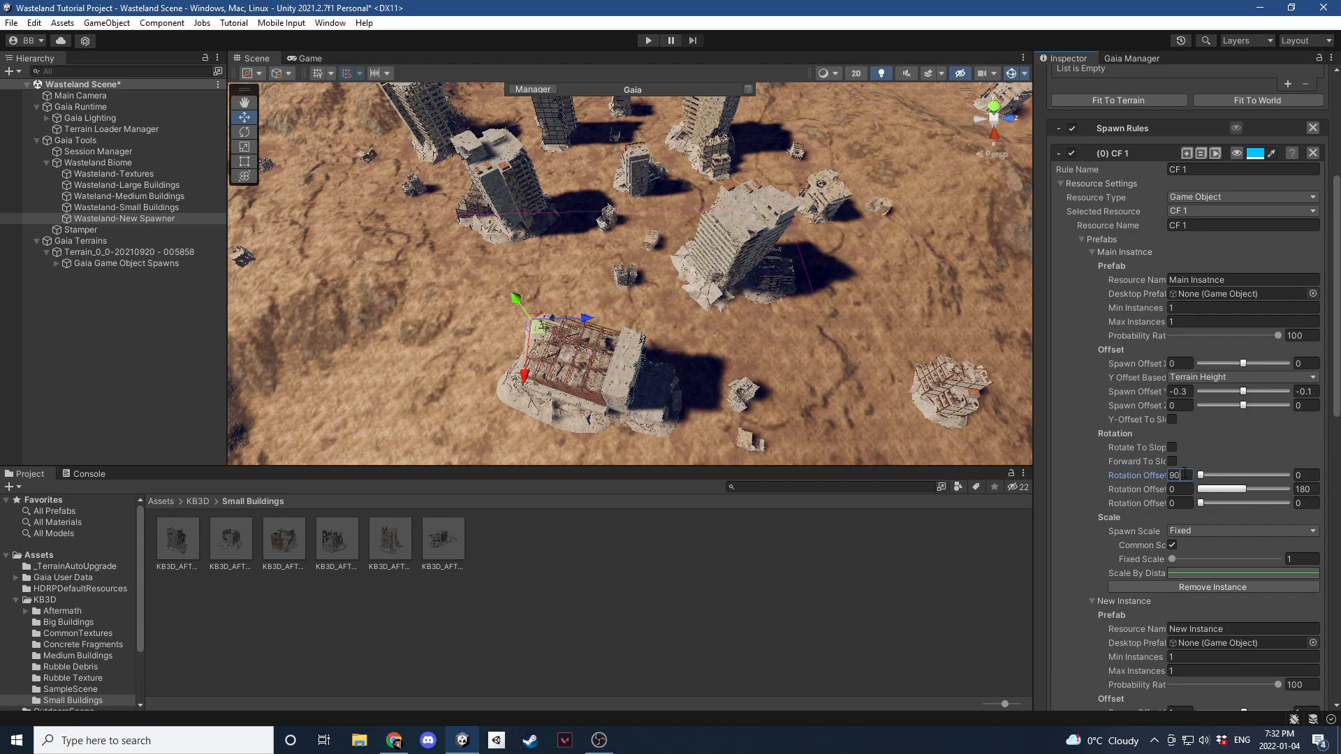
left_click(1301, 475)
type("80")
left_click(1178, 475)
type("90")
left_click(1173, 489)
left_click(1175, 476)
left_click(1185, 489)
left_click(1091, 252)
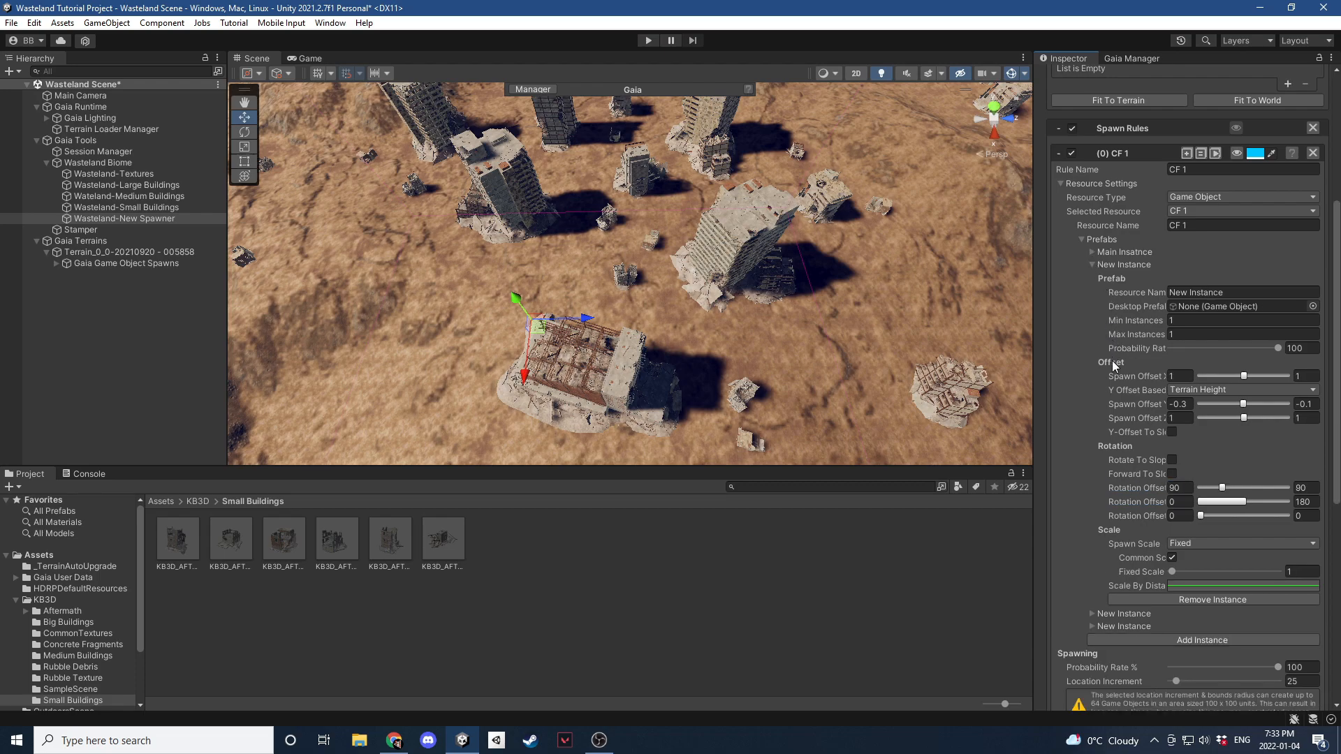
Set the first new instance's minimum X rotation offset to 80 and rename the instance Extra Frag 1.
left_click(1183, 488)
key("Tab")
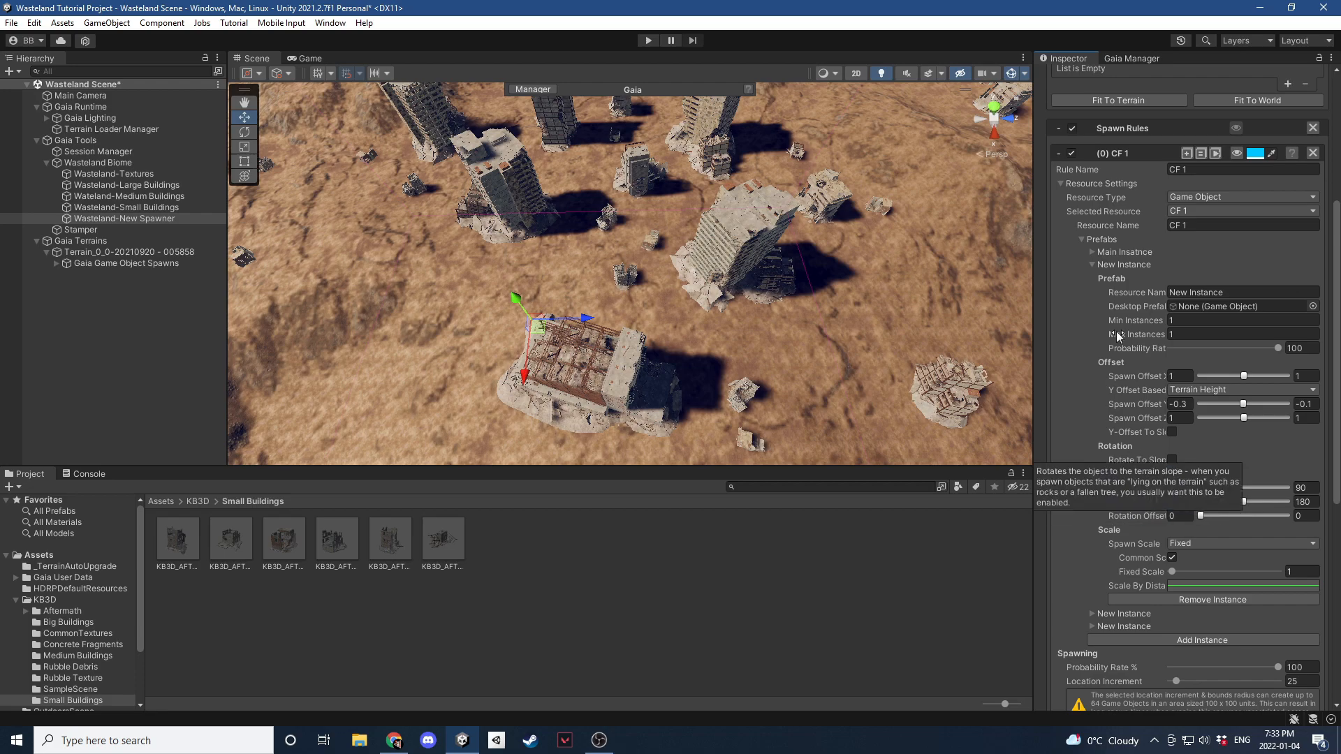
left_click(1211, 292)
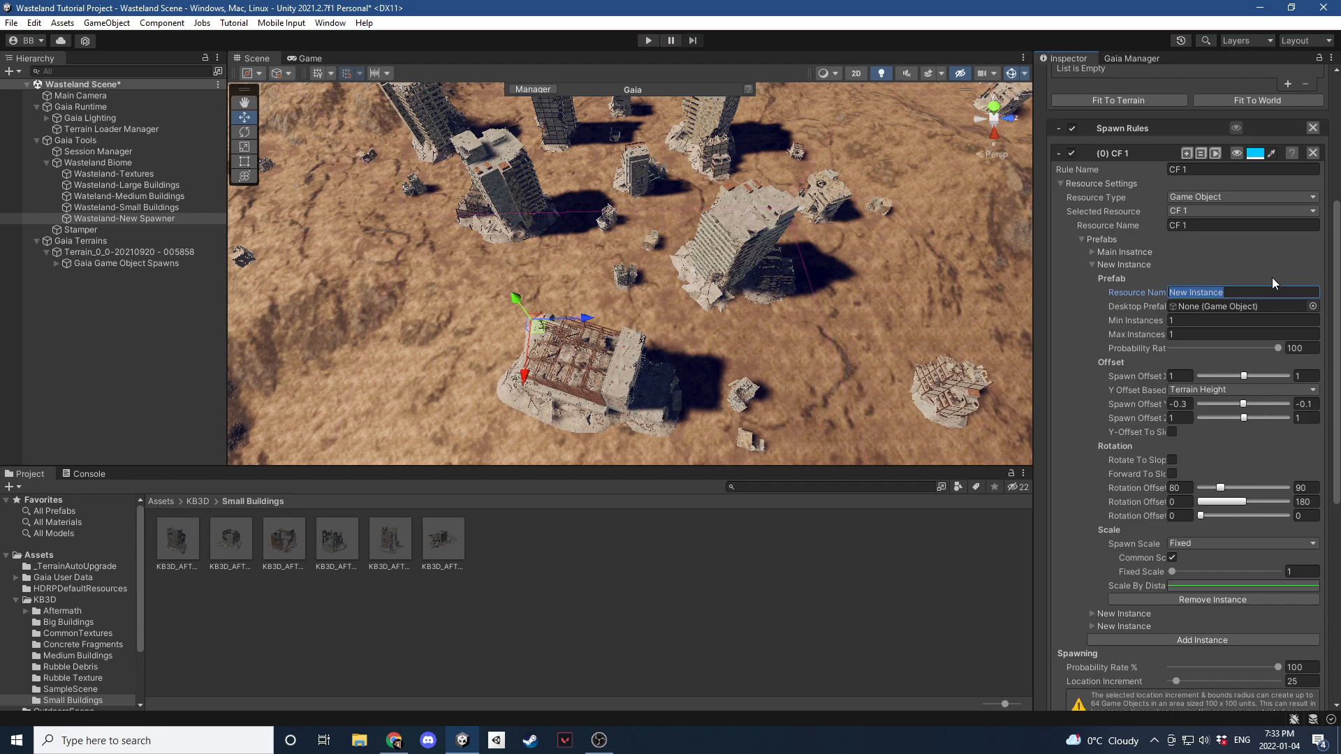
type("Extra Frag 1")
Set Extra Frag 1's probability rate to 60 and its fixed scale to 0.2.
left_click(1314, 348)
type("60")
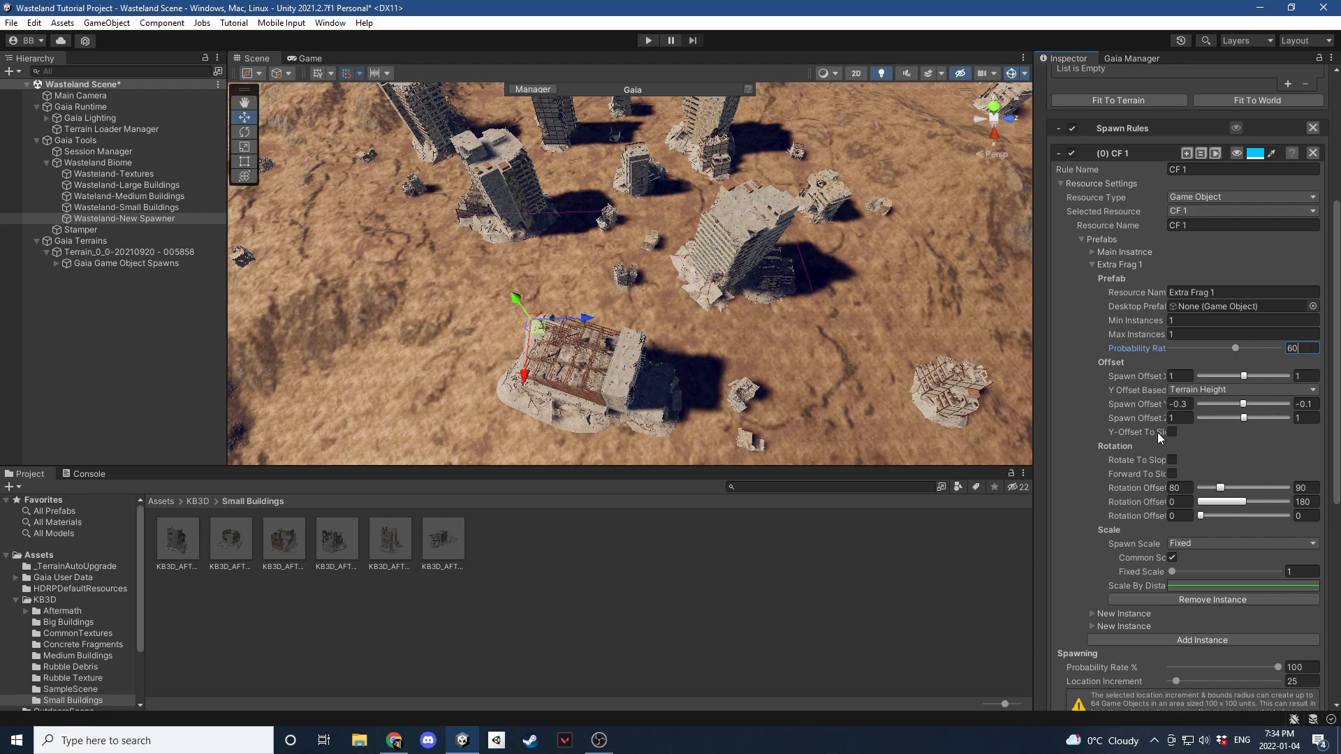
scroll(1158, 434, "down", 1)
scroll(1134, 488, "down", 1)
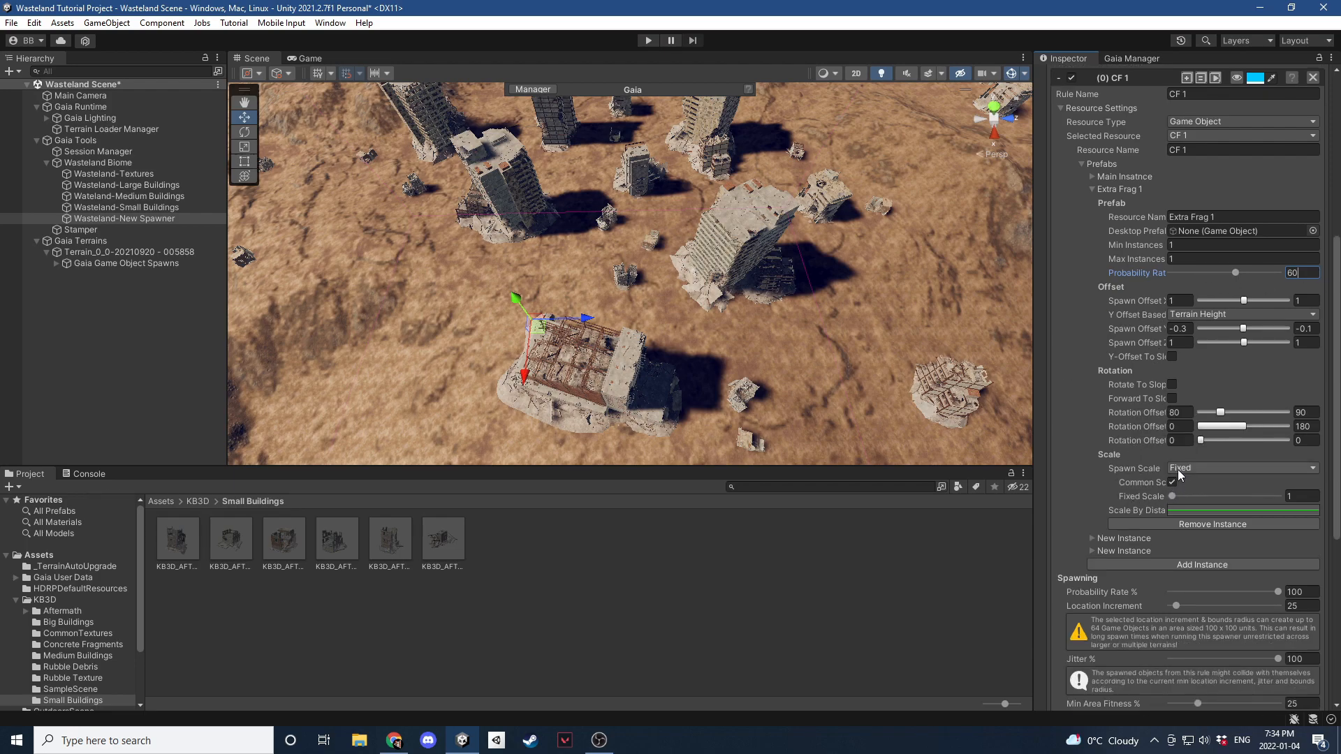
left_click(1301, 495)
type("0.2")
scroll(1090, 514, "up", 1)
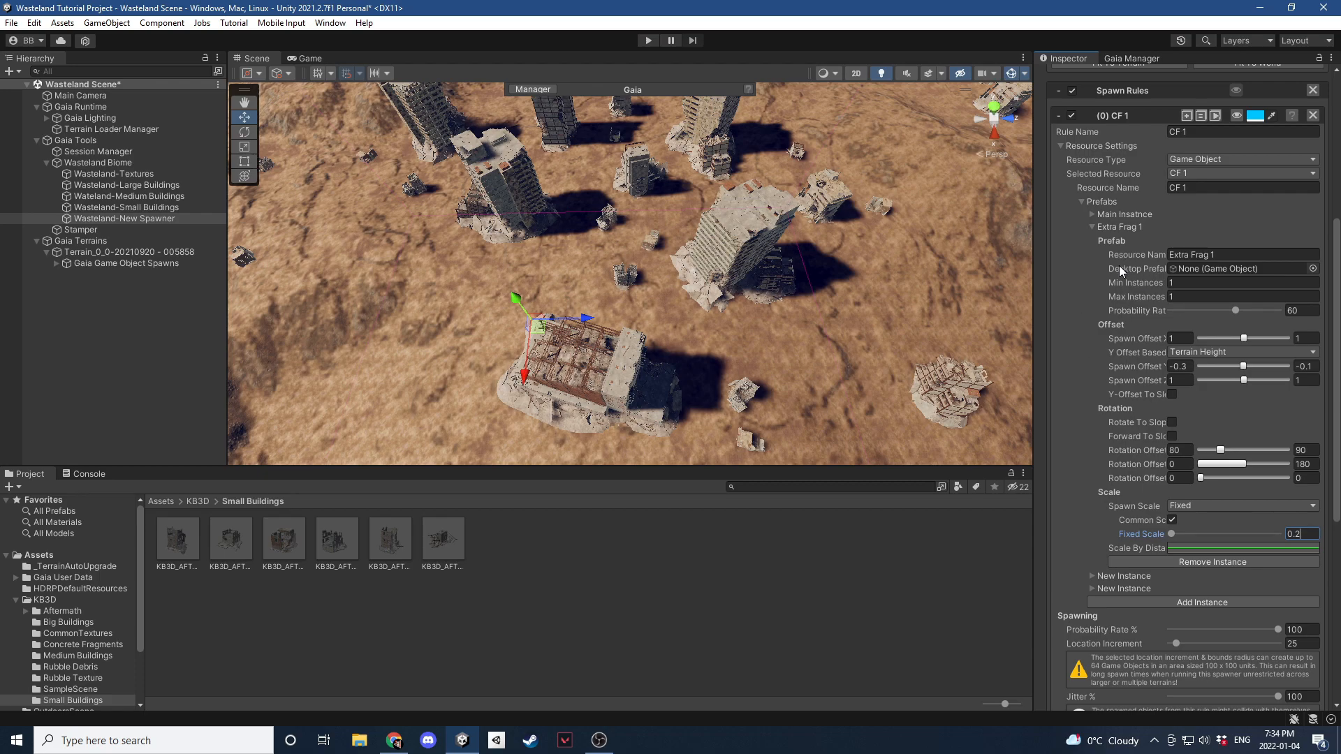
Configure the second new instance as Extra Frag 2 with 60 probability, X and Z offsets from -1 to 1, and X rotation from 80 to 90.
left_click(1094, 576)
scroll(1180, 472, "down", 5)
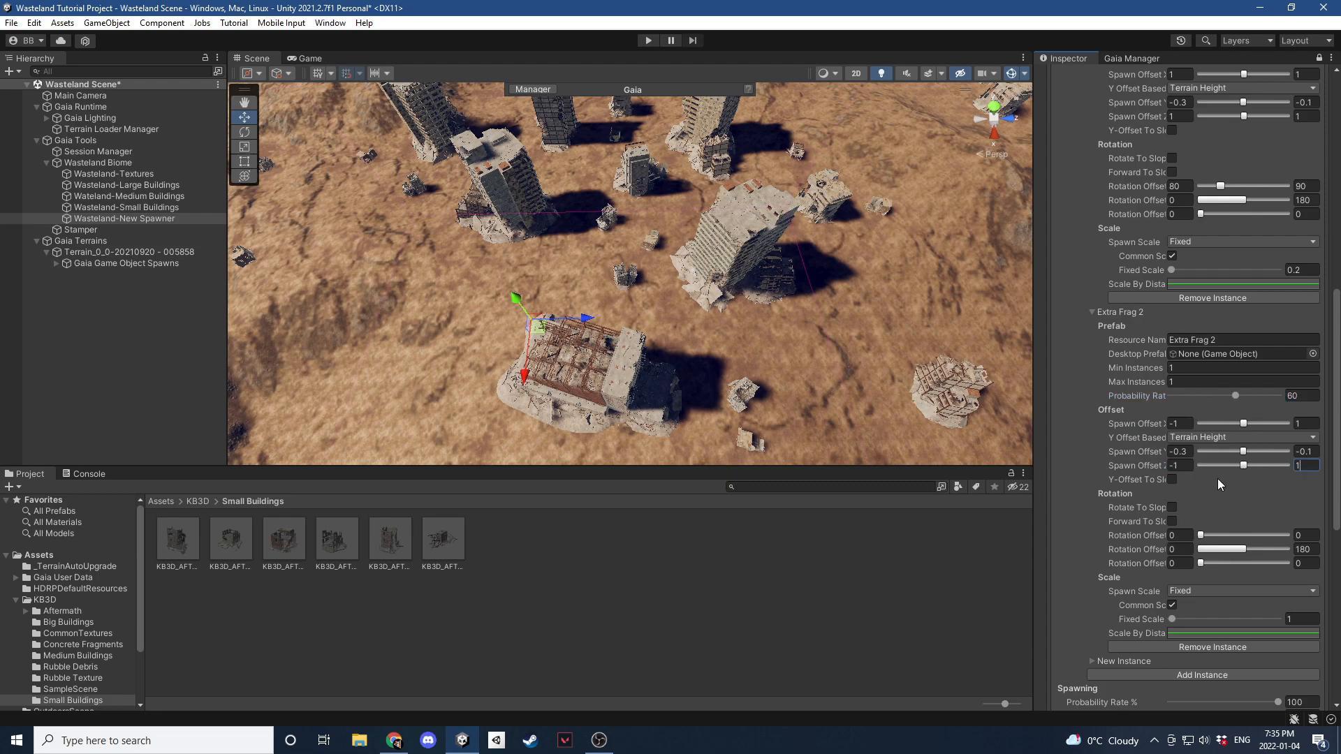
scroll(1218, 479, "down", 2)
left_click(1180, 458)
type("80")
Configure the last new instance as Extra Frag 3 with 60 probability, X and Z offsets from -1 to 1, and X rotation from 80 to 90.
left_click(1092, 544)
type("Extra Frag 3")
left_click(1180, 475)
scroll(1180, 461, "down", 2)
type("80")
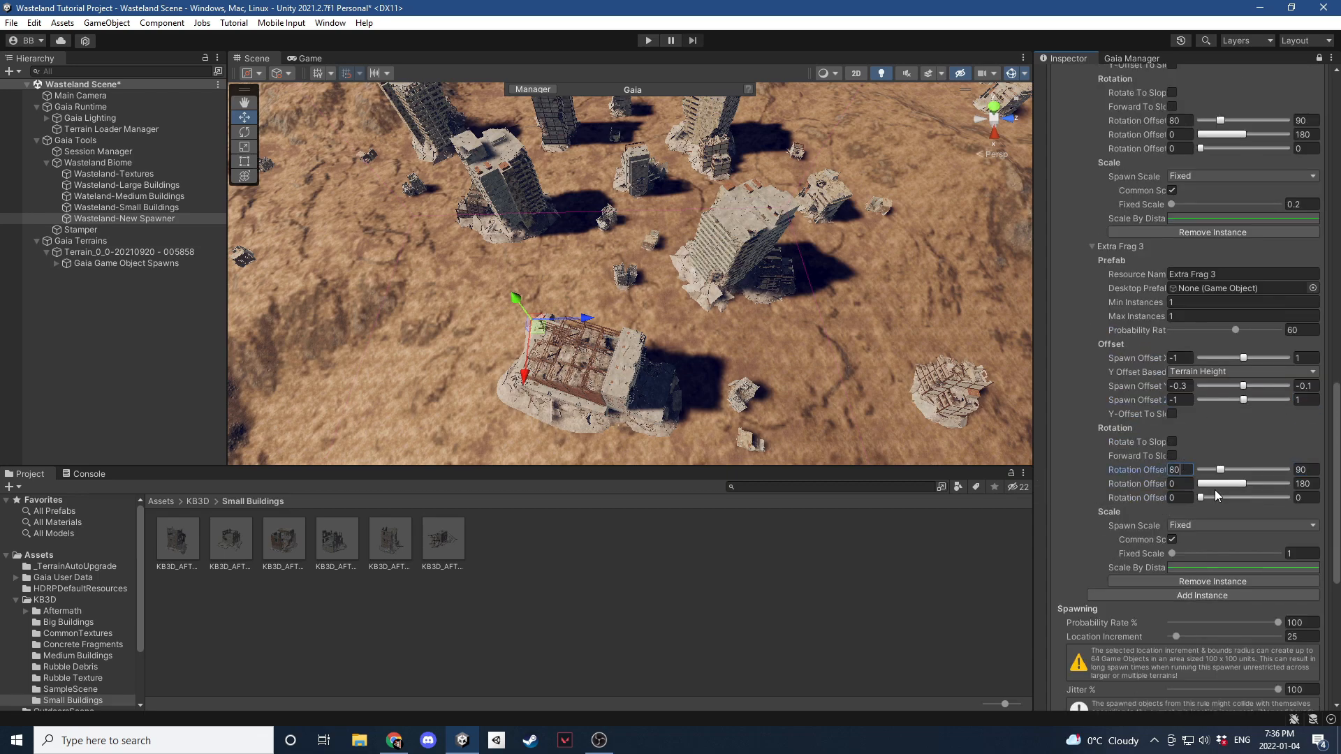
Assign the first prefab from the Concrete Fragments folder to the main instance and the second to Extra Frag 1.
scroll(1086, 277, "up", 20)
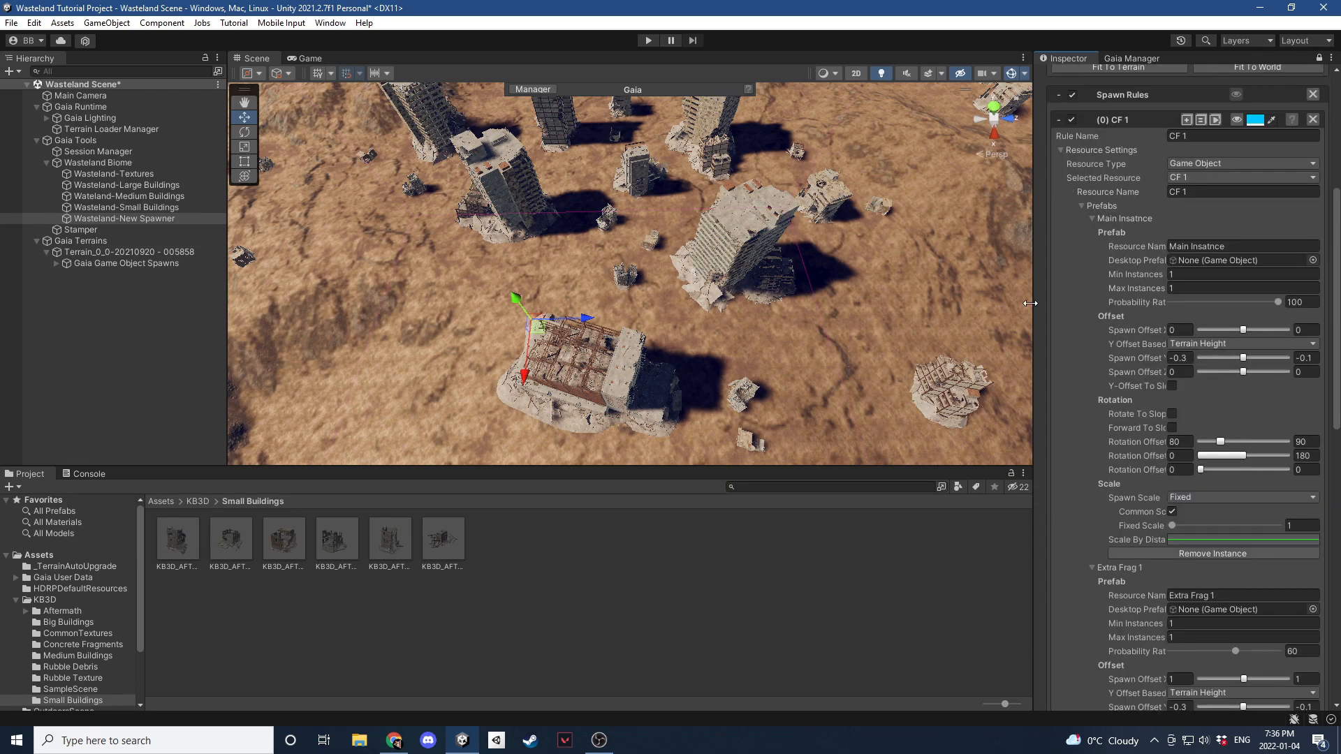
scroll(78, 663, "down", 3)
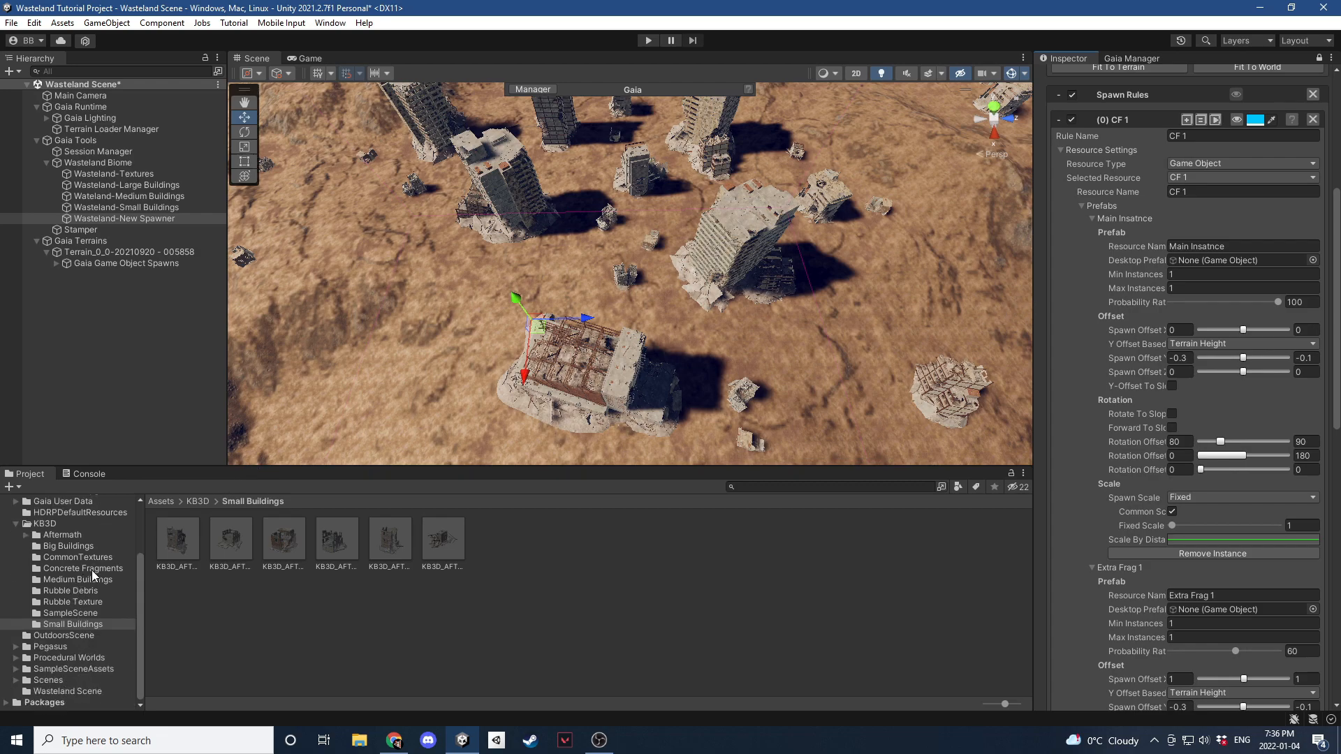
left_click(61, 568)
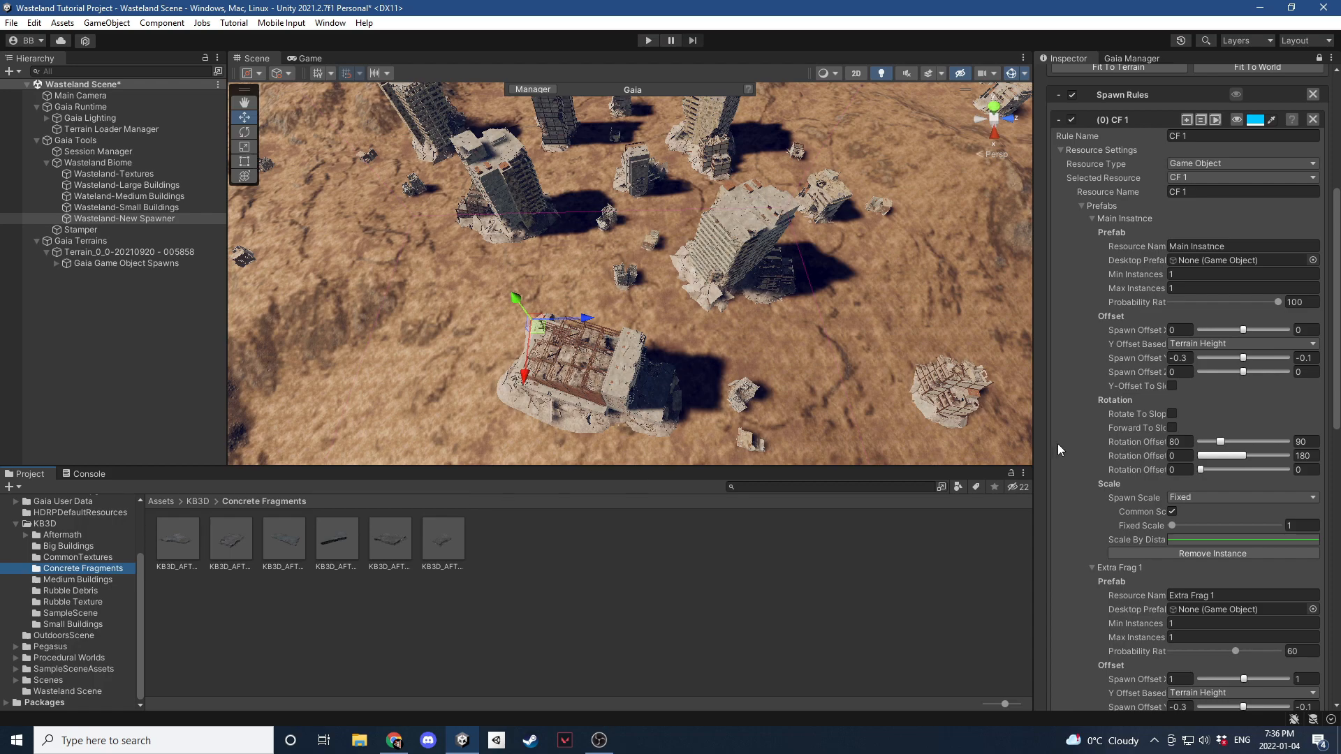
left_click_drag(183, 549, 1193, 260)
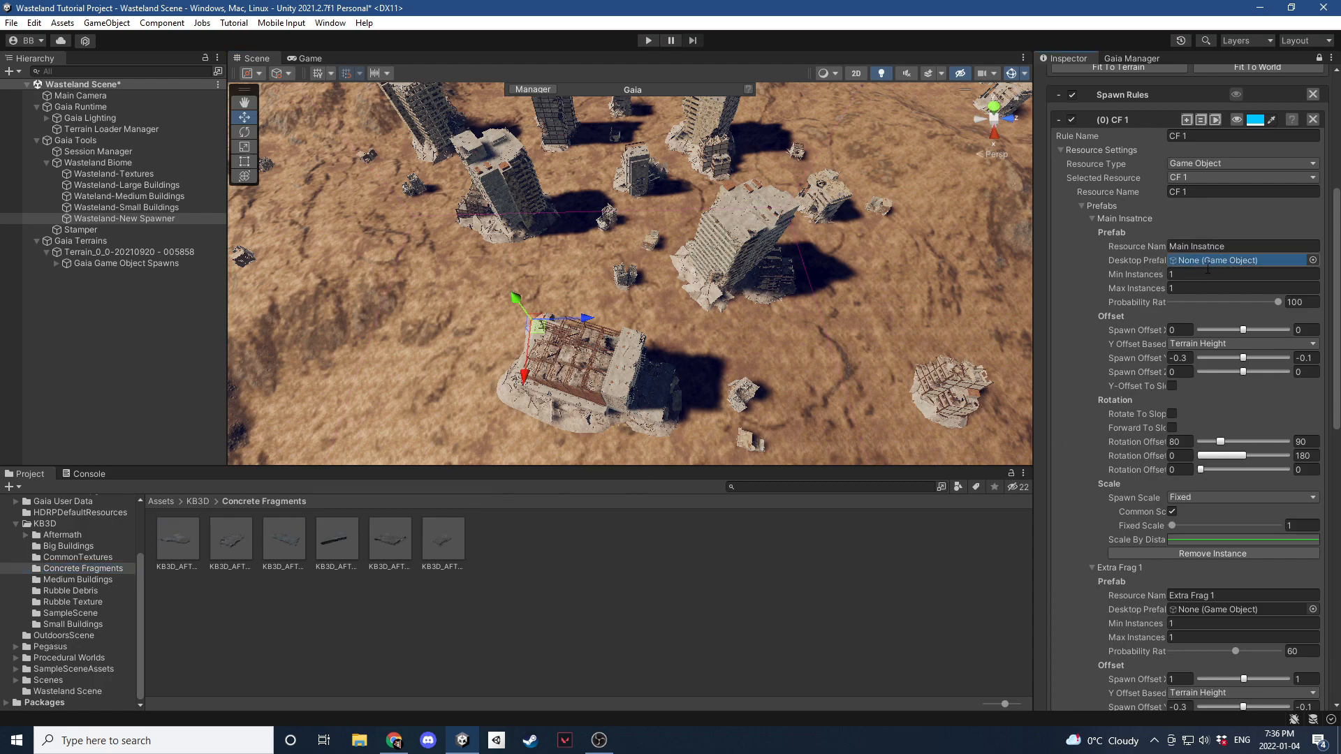
left_click(1092, 219)
left_click_drag(231, 539, 1194, 273)
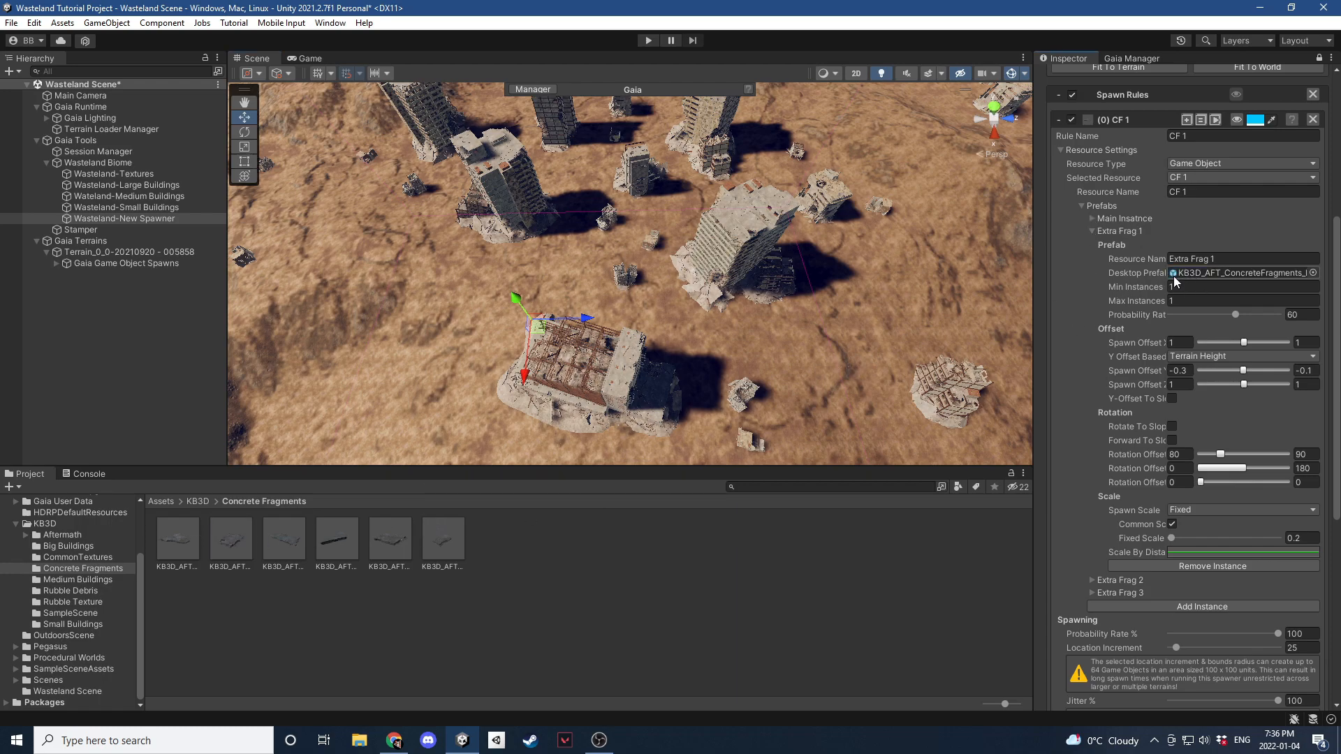
Assign the third Concrete Fragments prefab to Extra Frag 2 and the fourth to Extra Frag 3, and collapse the rule's resource settings.
left_click(1092, 231)
left_click(1092, 244)
left_click_drag(287, 550, 1188, 286)
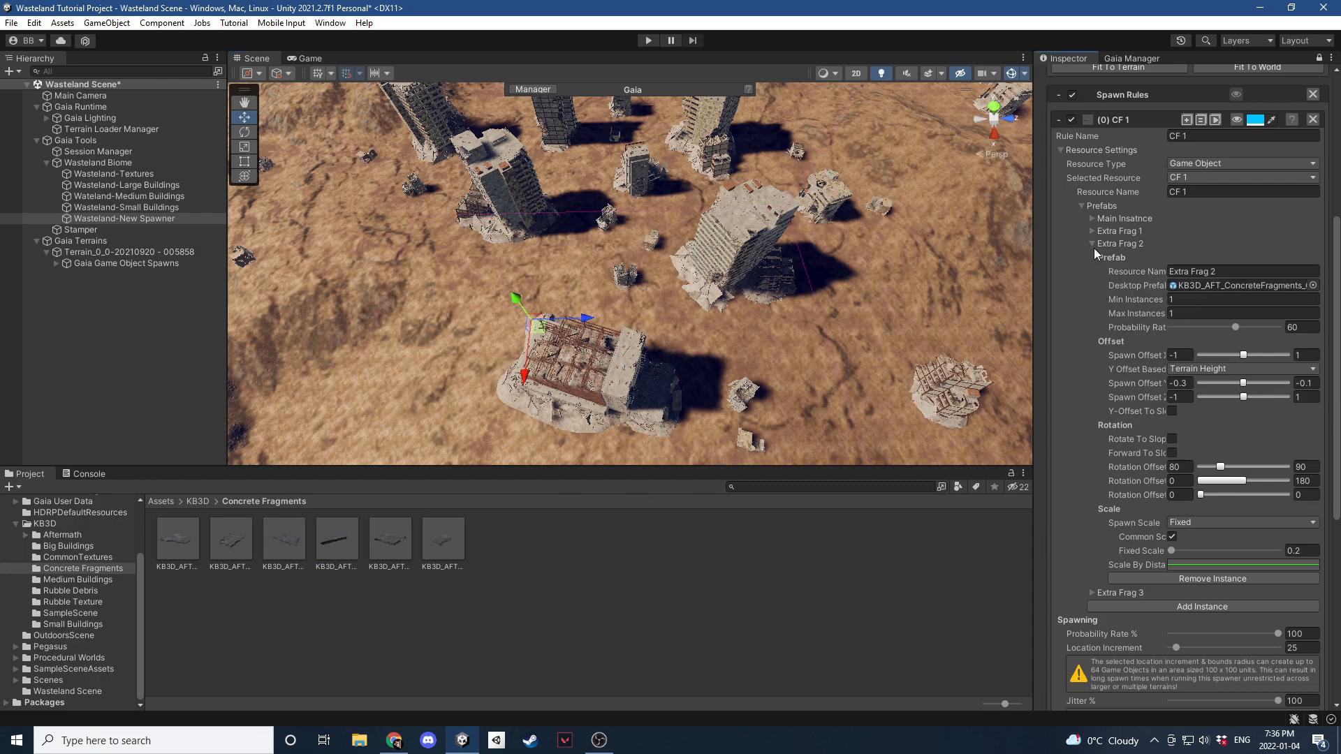
left_click(1093, 245)
left_click(1090, 257)
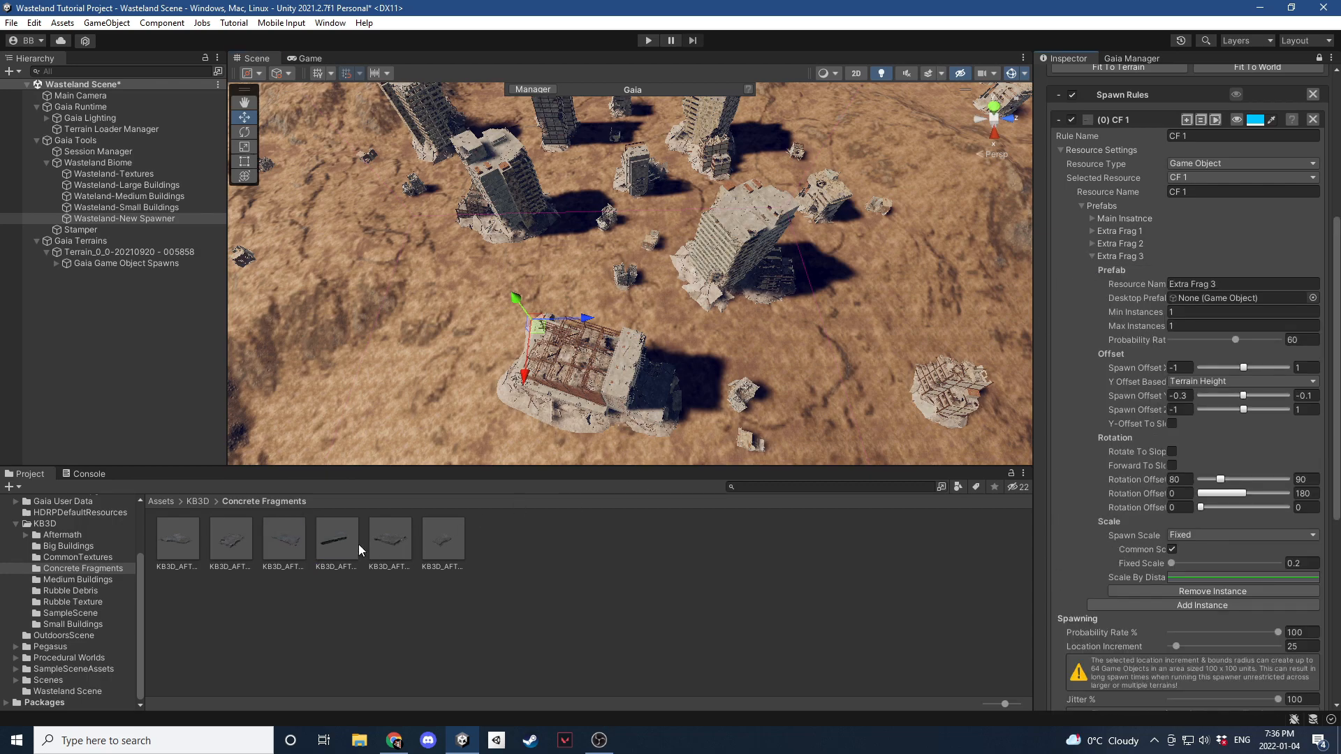
left_click_drag(337, 539, 1197, 297)
left_click(1091, 257)
left_click(1081, 206)
scroll(1099, 280, "up", 4)
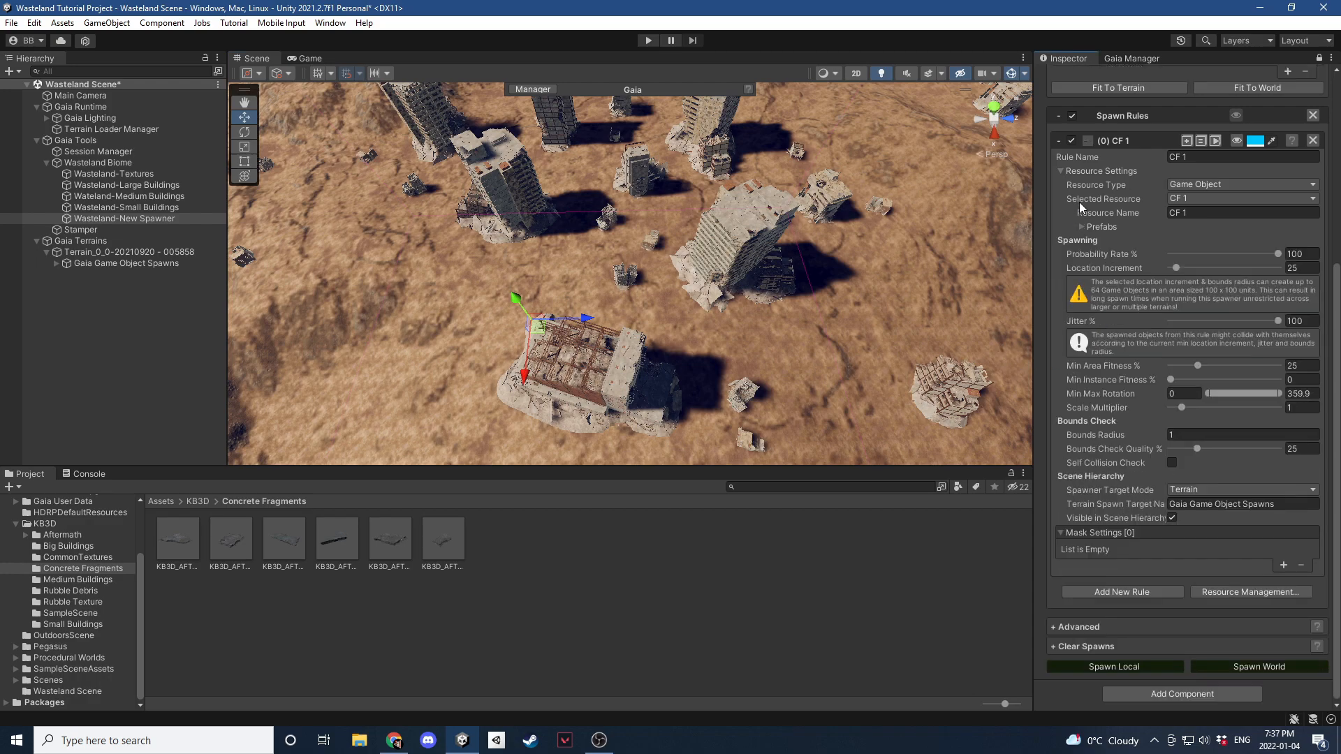
left_click(1061, 283)
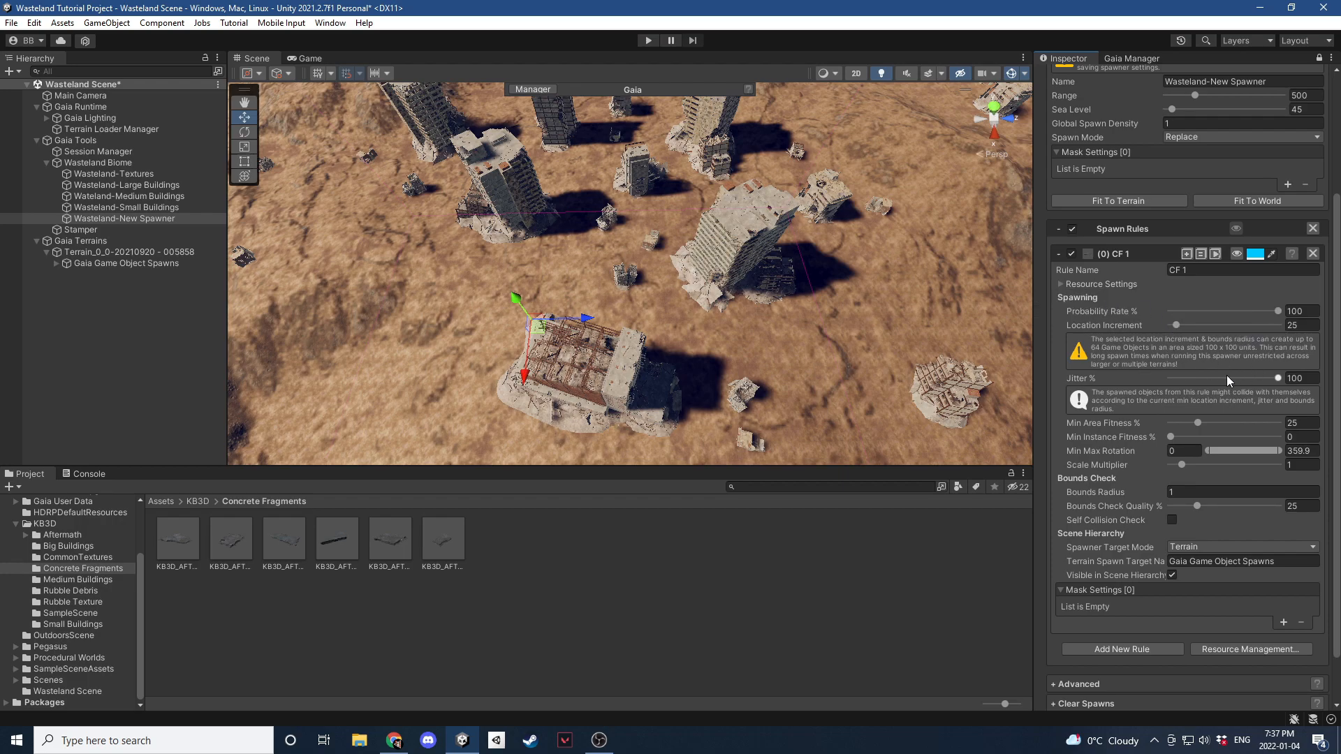
Set the CF 1 rule's bounds radius to 2 and enable its self collision check.
scroll(1200, 342, "down", 1)
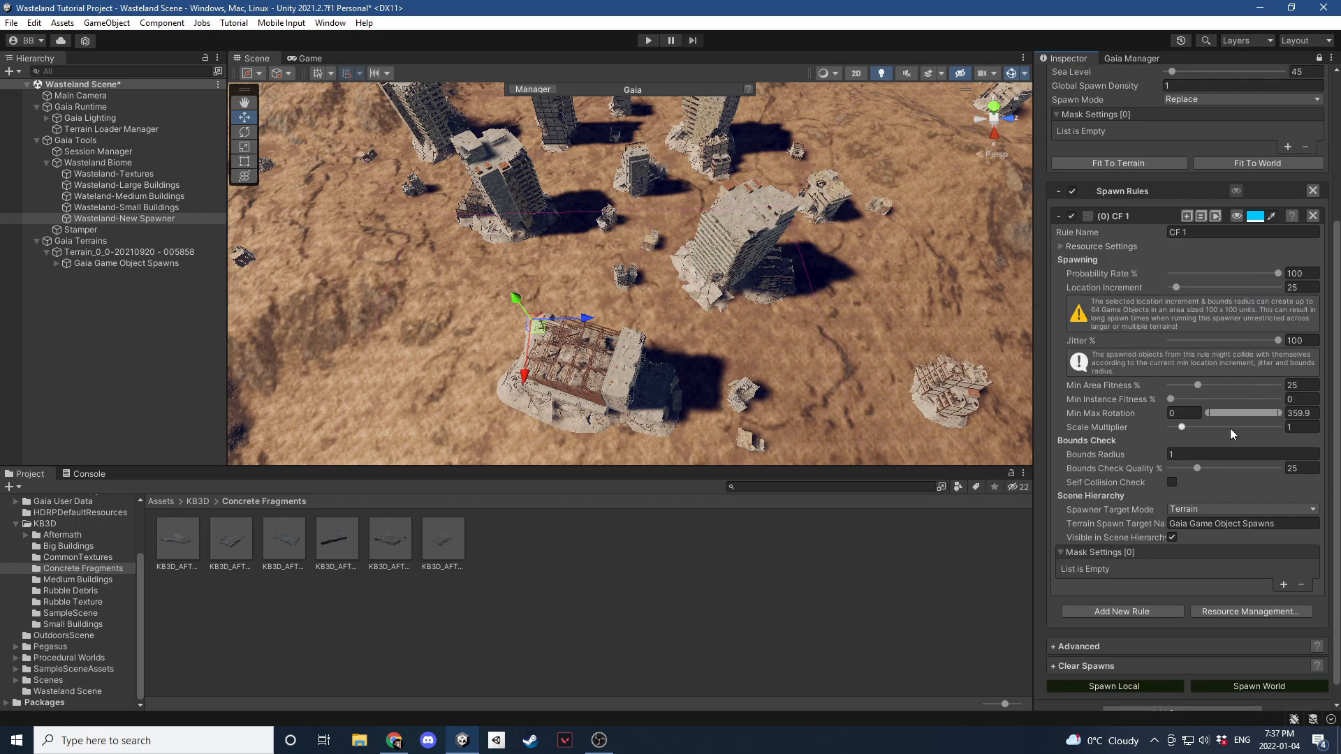
left_click(1189, 451)
type("2")
left_click(1173, 480)
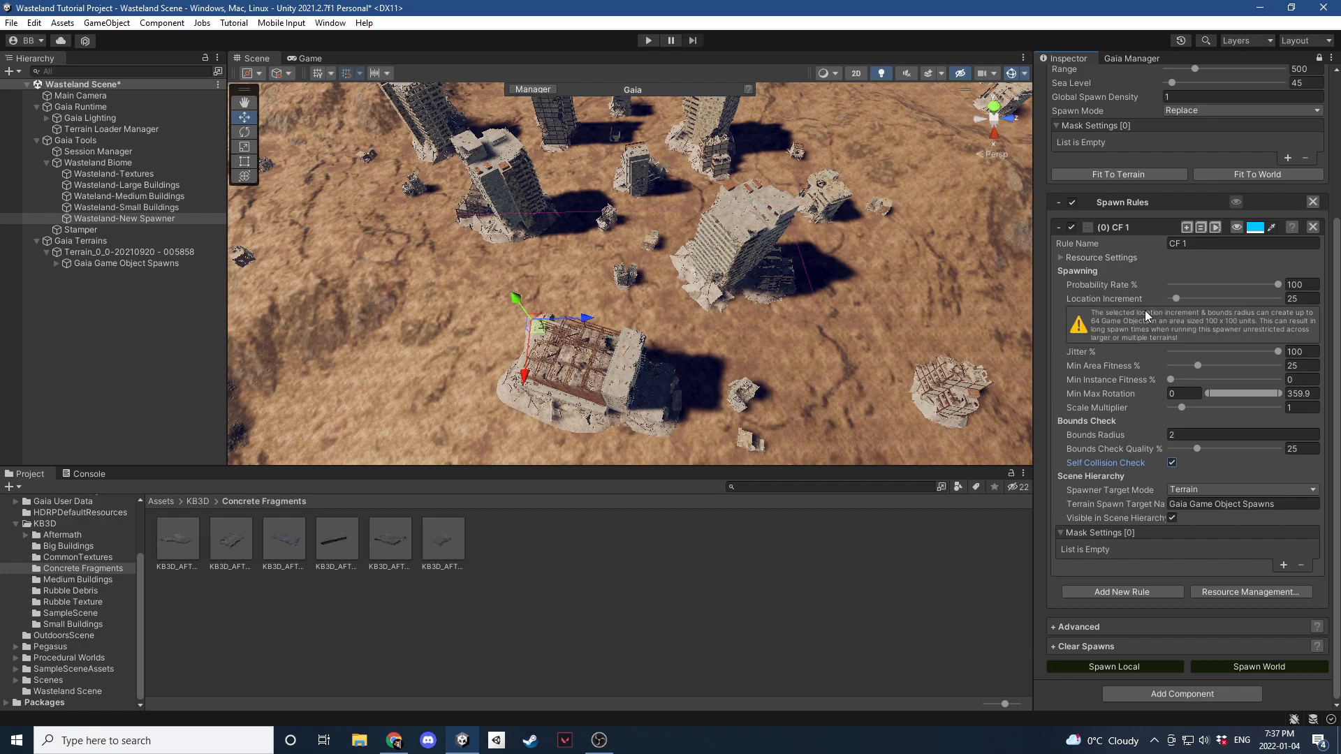
Turn on the terrain visualization of the CF 1 spawn rule.
left_click(1297, 298)
left_click(1300, 302)
left_click(1236, 229)
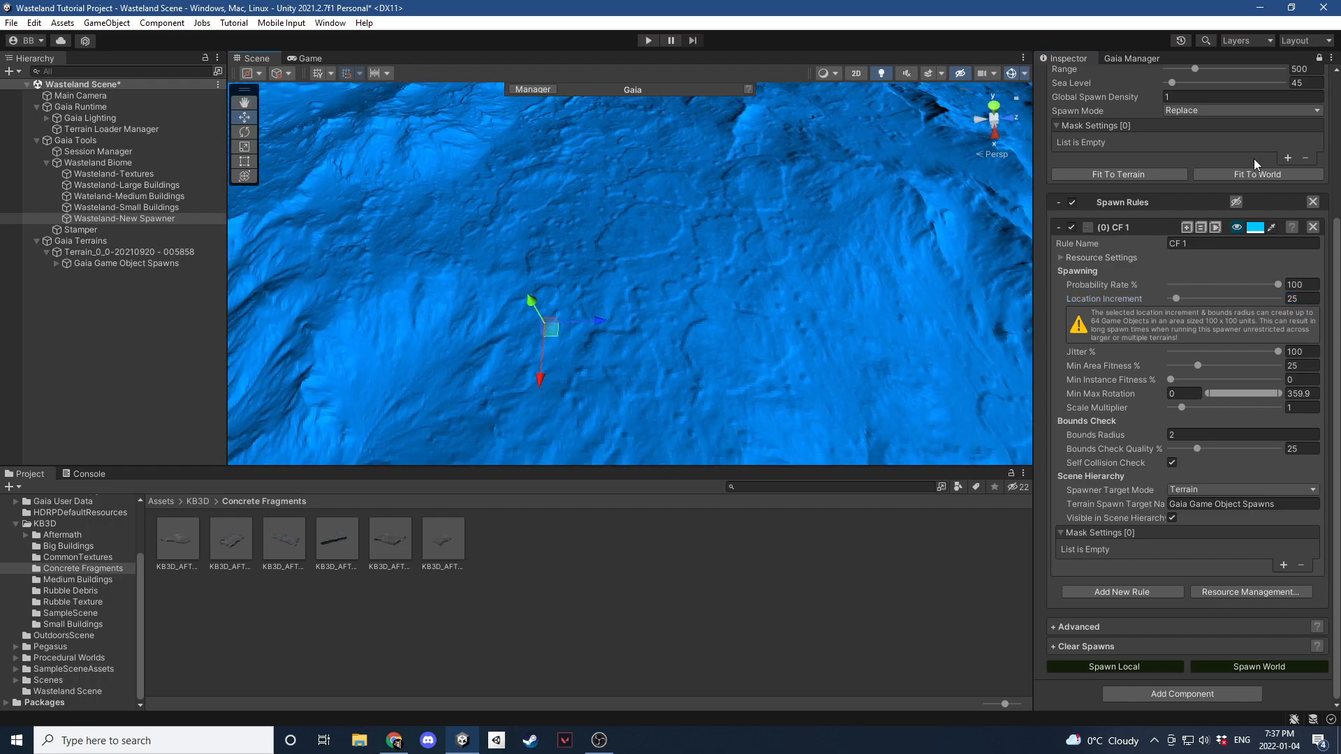
Add a slope mask to the spawner's mask settings with a maximum slope of 2 degrees.
left_click(1288, 157)
left_click(1112, 297)
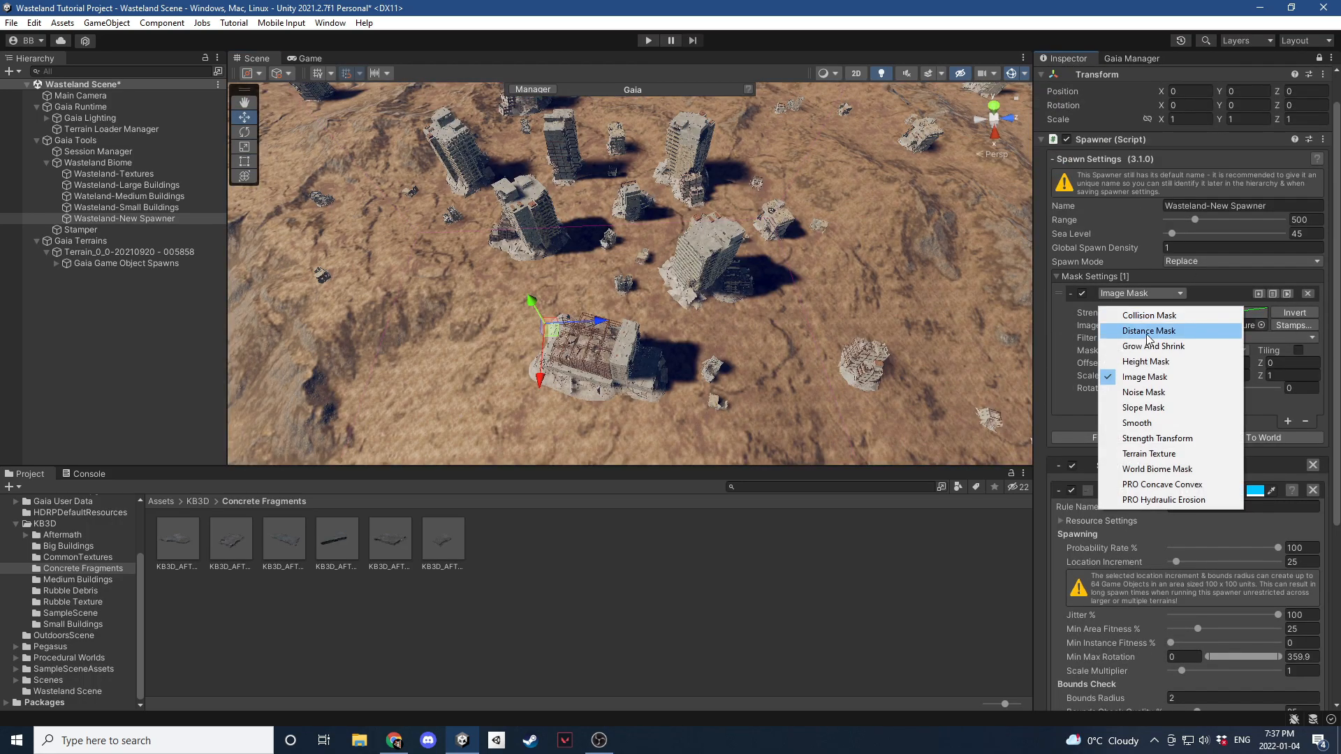
left_click(1143, 407)
left_click(1276, 358)
type("2")
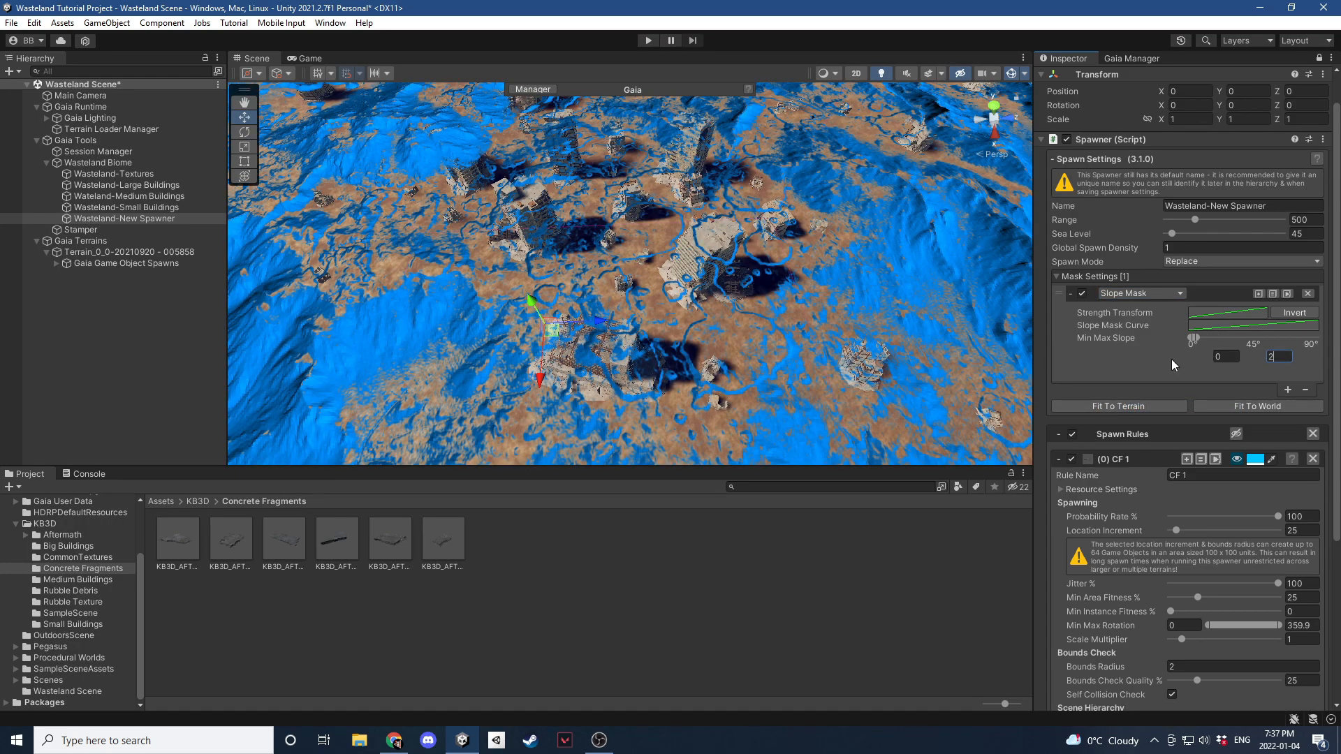
left_click(1070, 294)
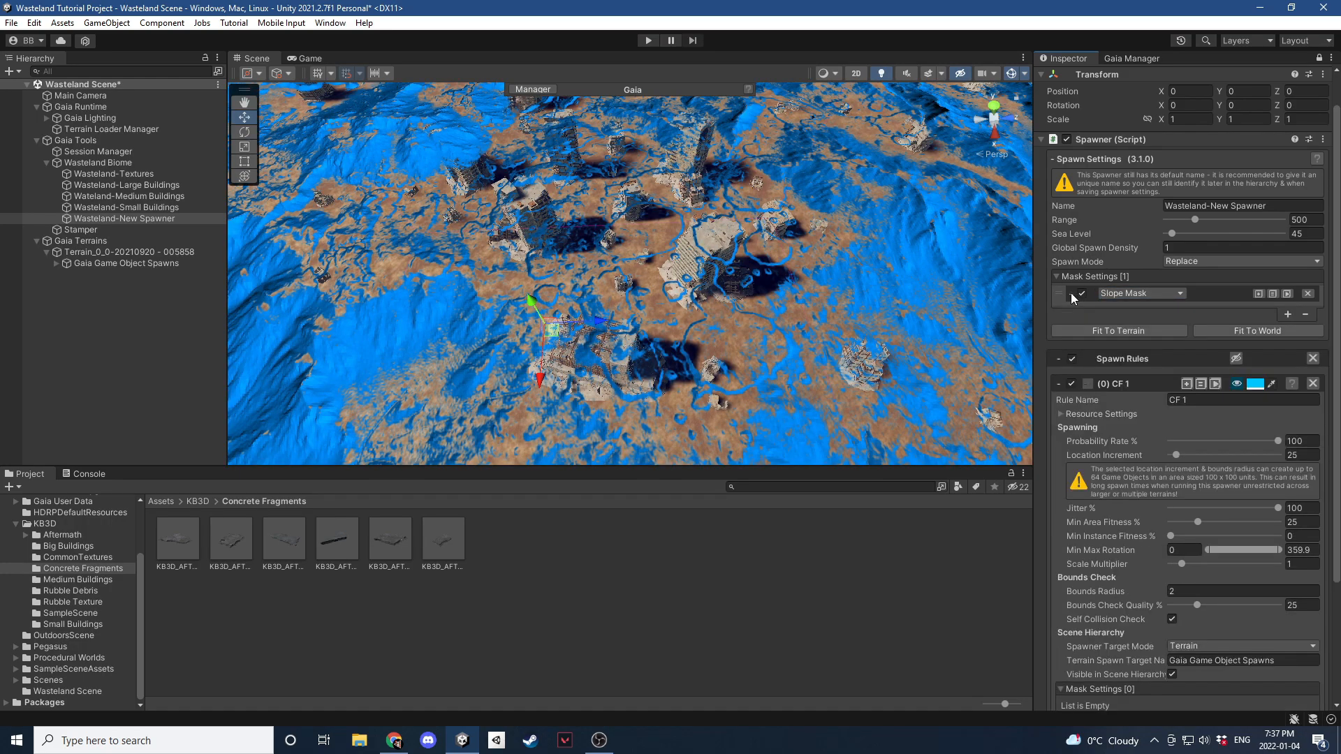
Add a collision mask to the spawner's mask settings and remove the slope mask.
left_click(1288, 315)
left_click(1139, 314)
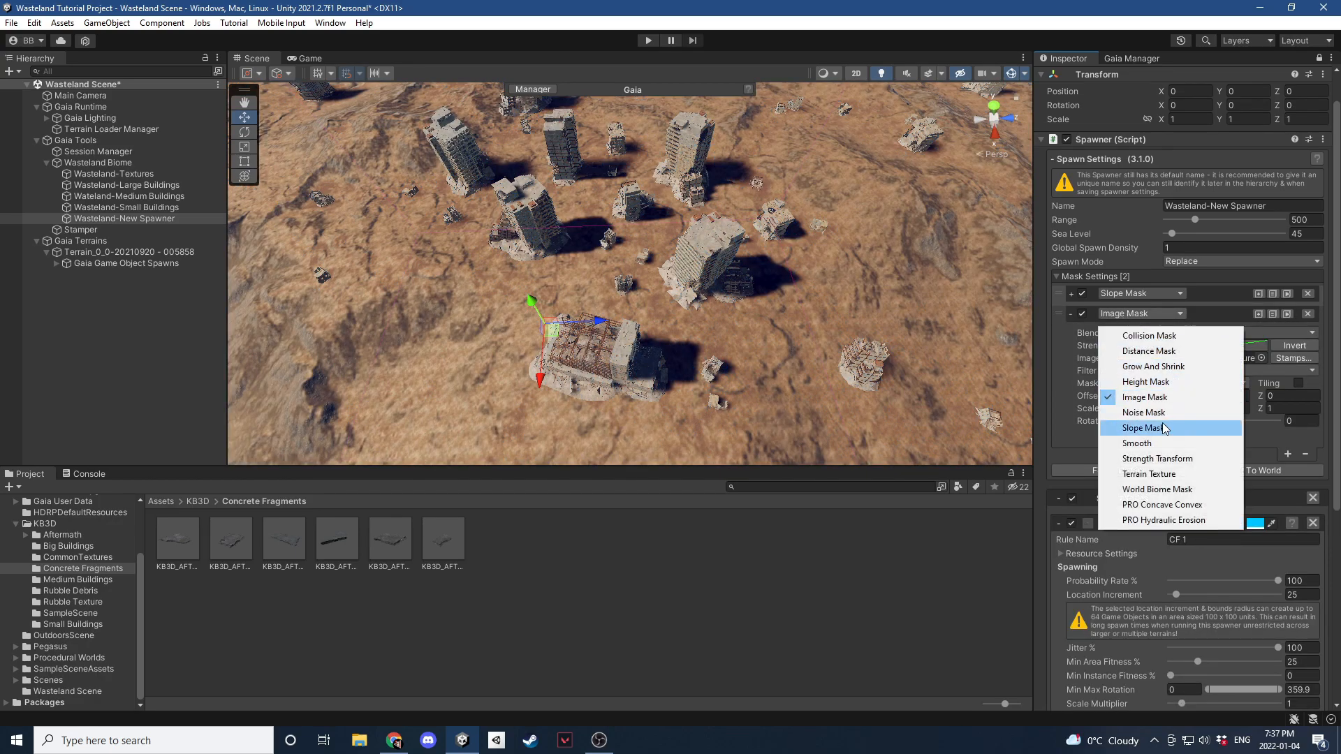
left_click(1149, 337)
left_click(1082, 294)
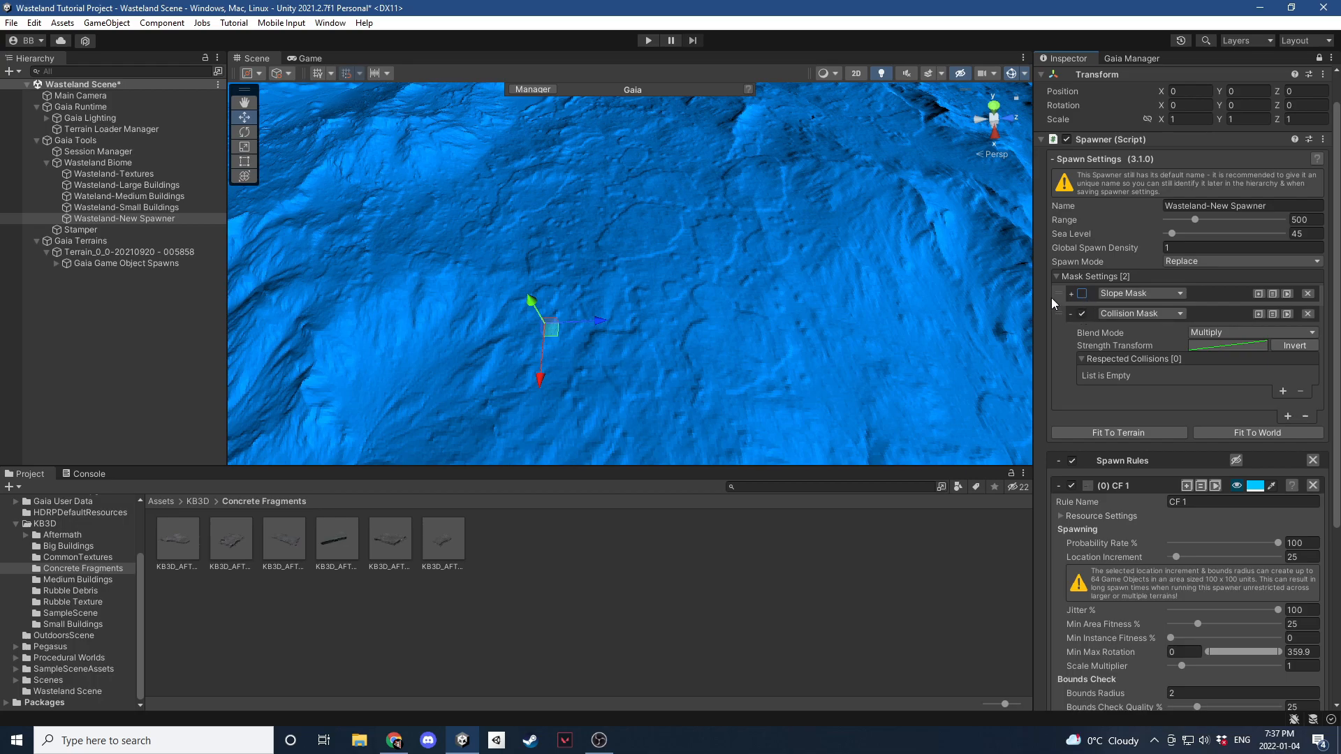
left_click(1306, 294)
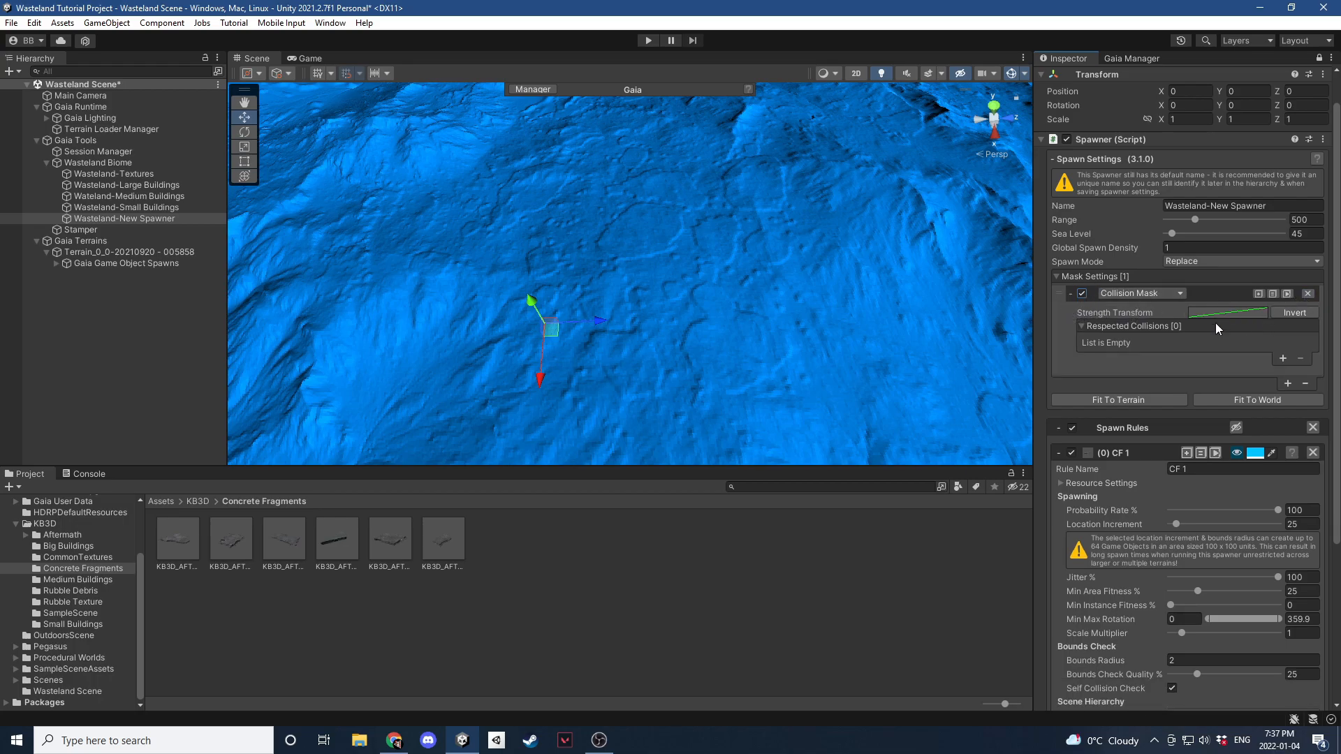
Add a game object layer collision to the collision mask, respecting PW_Object_Small, PW_Object_Medium and PW_Object_Large.
left_click(1282, 358)
left_click(1185, 342)
left_click(1162, 354)
left_click(1223, 341)
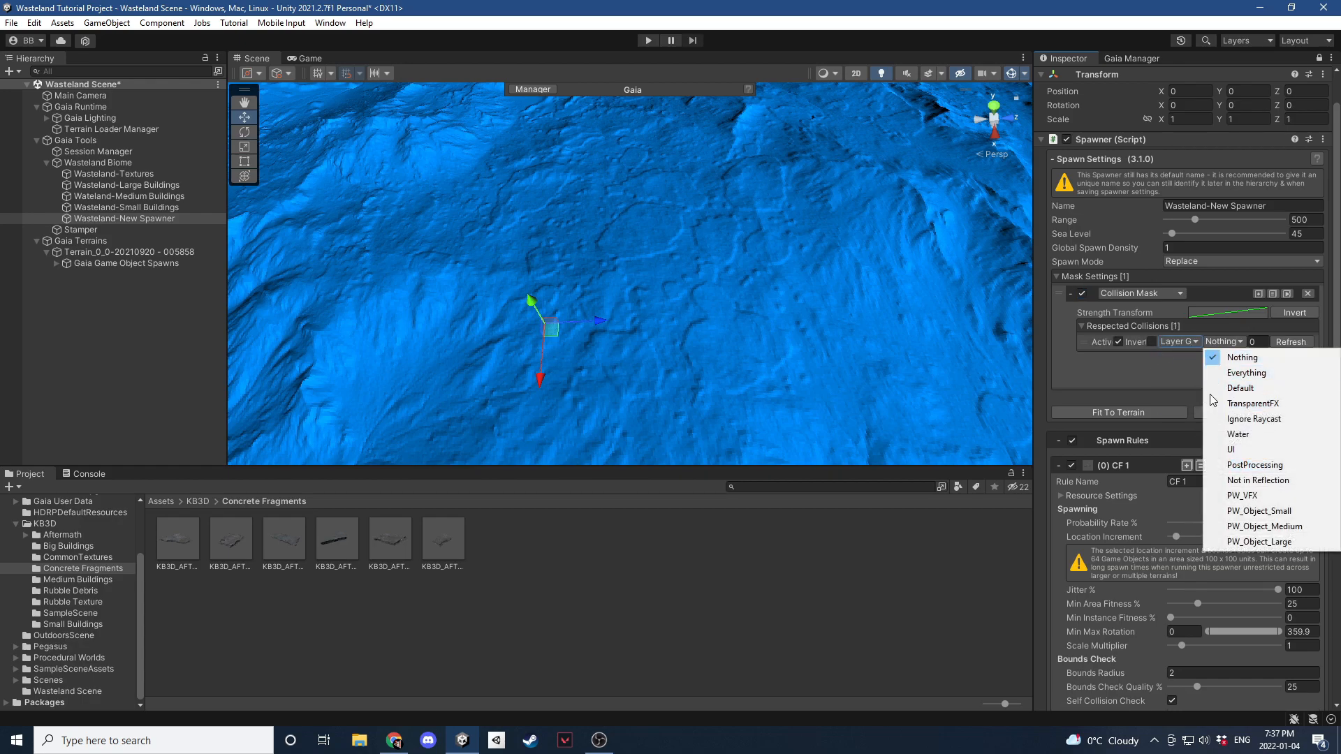
left_click(1263, 511)
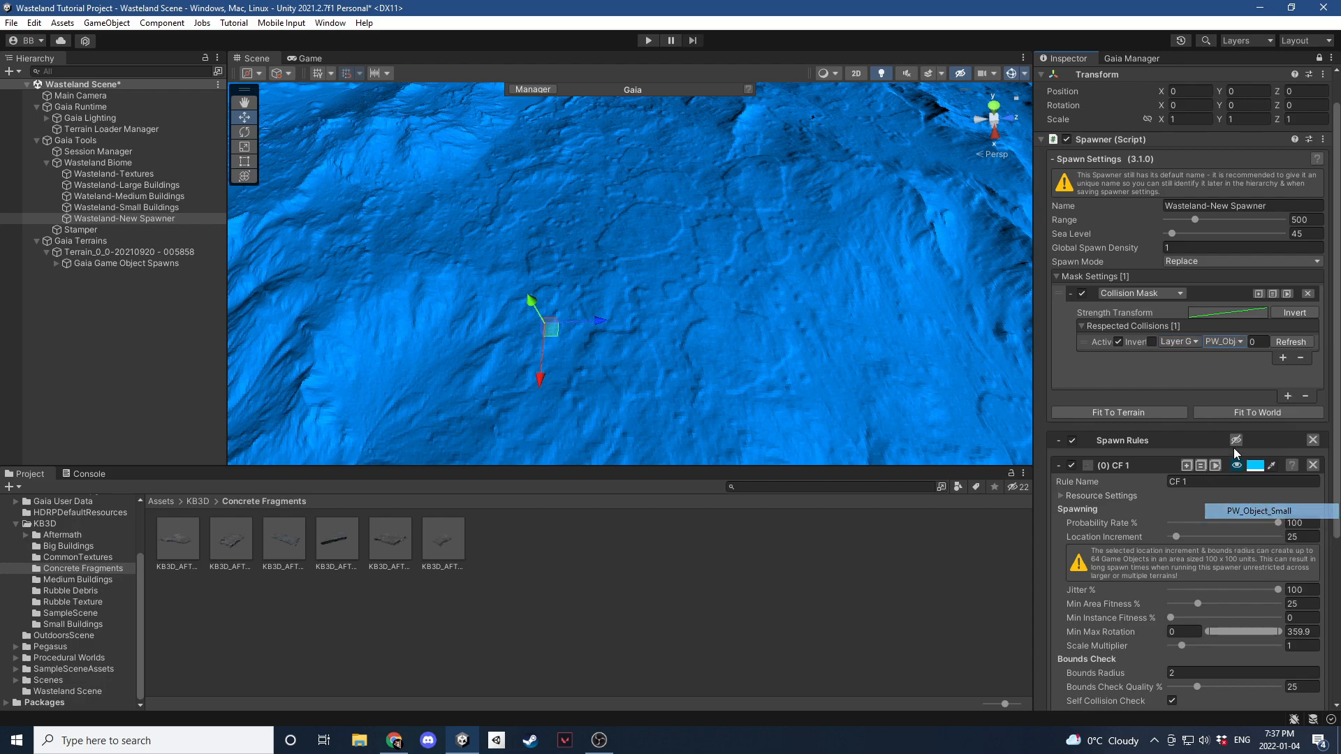
left_click(1222, 342)
left_click(1264, 526)
left_click(1222, 341)
left_click(1261, 541)
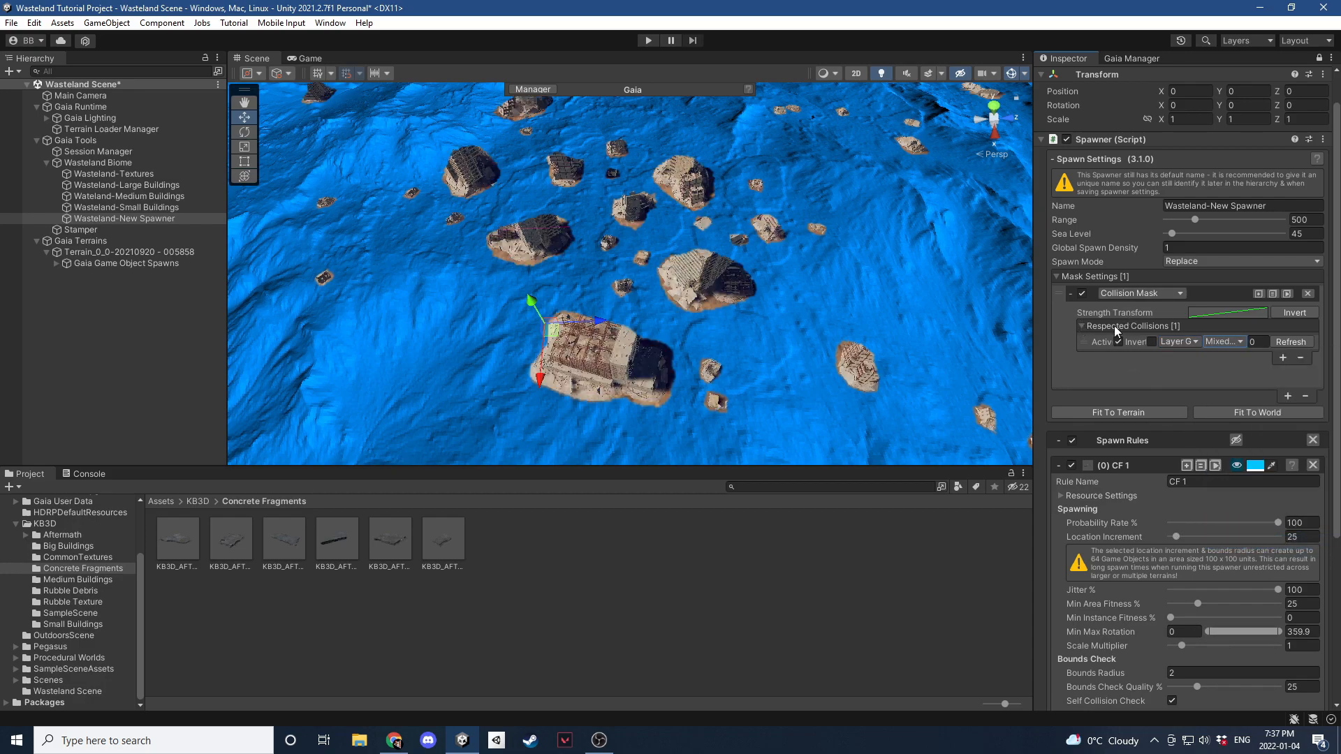
left_click(1072, 295)
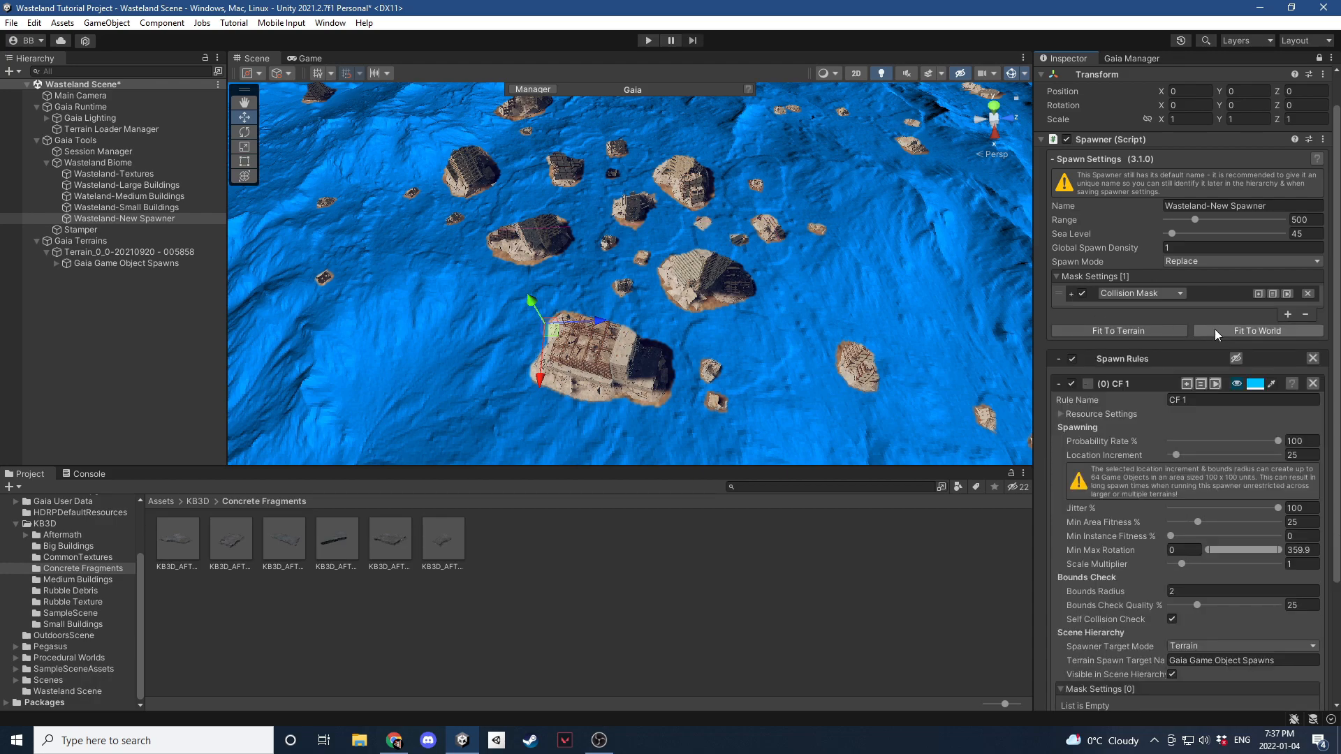
Add a second collision mask to the spawner with one respected collision based on game object layers.
left_click(1288, 314)
left_click(1131, 314)
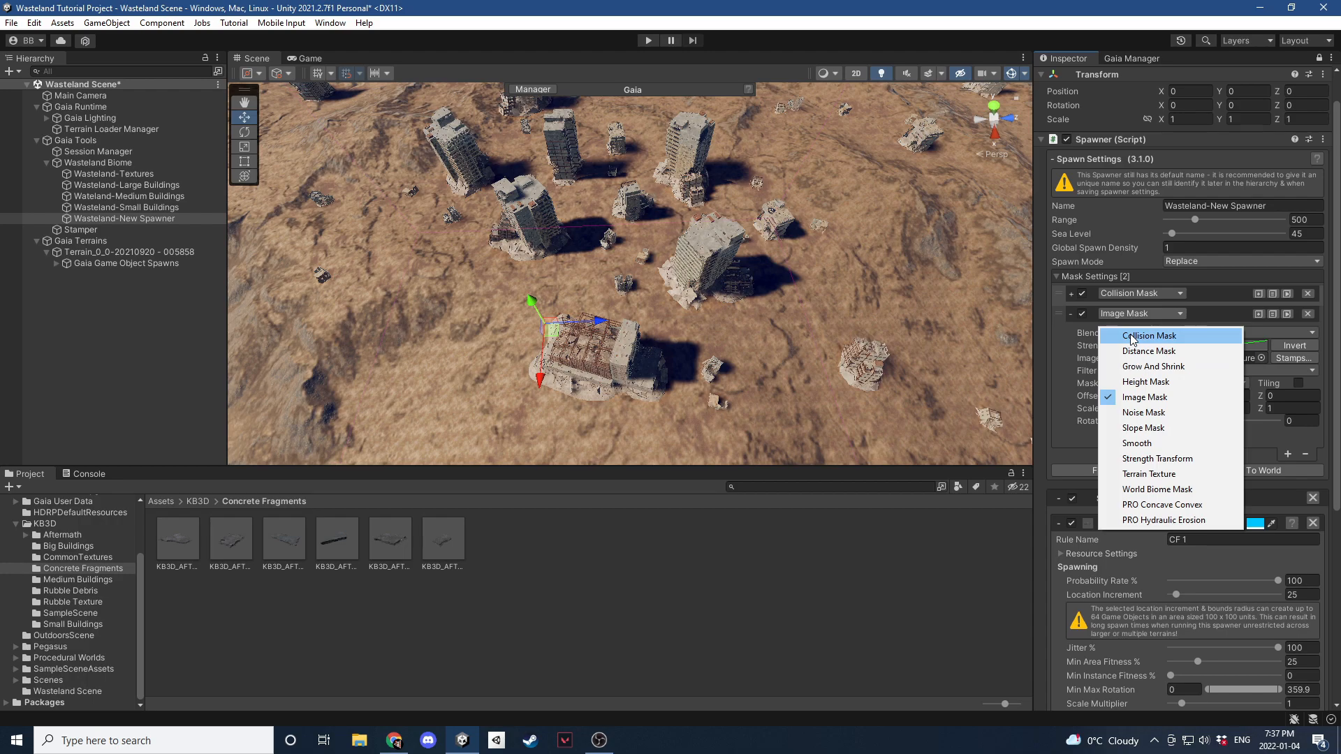
left_click(1133, 335)
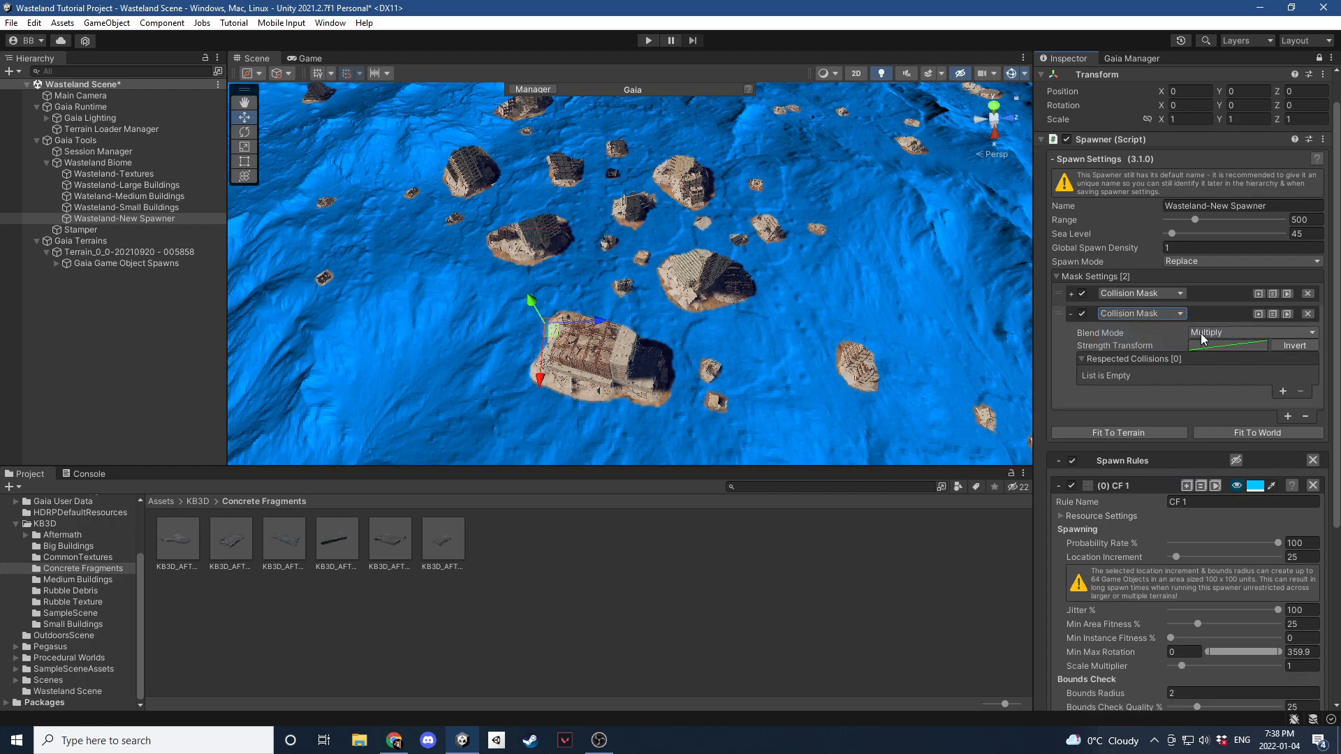
left_click(1282, 390)
left_click(1178, 375)
left_click(1193, 388)
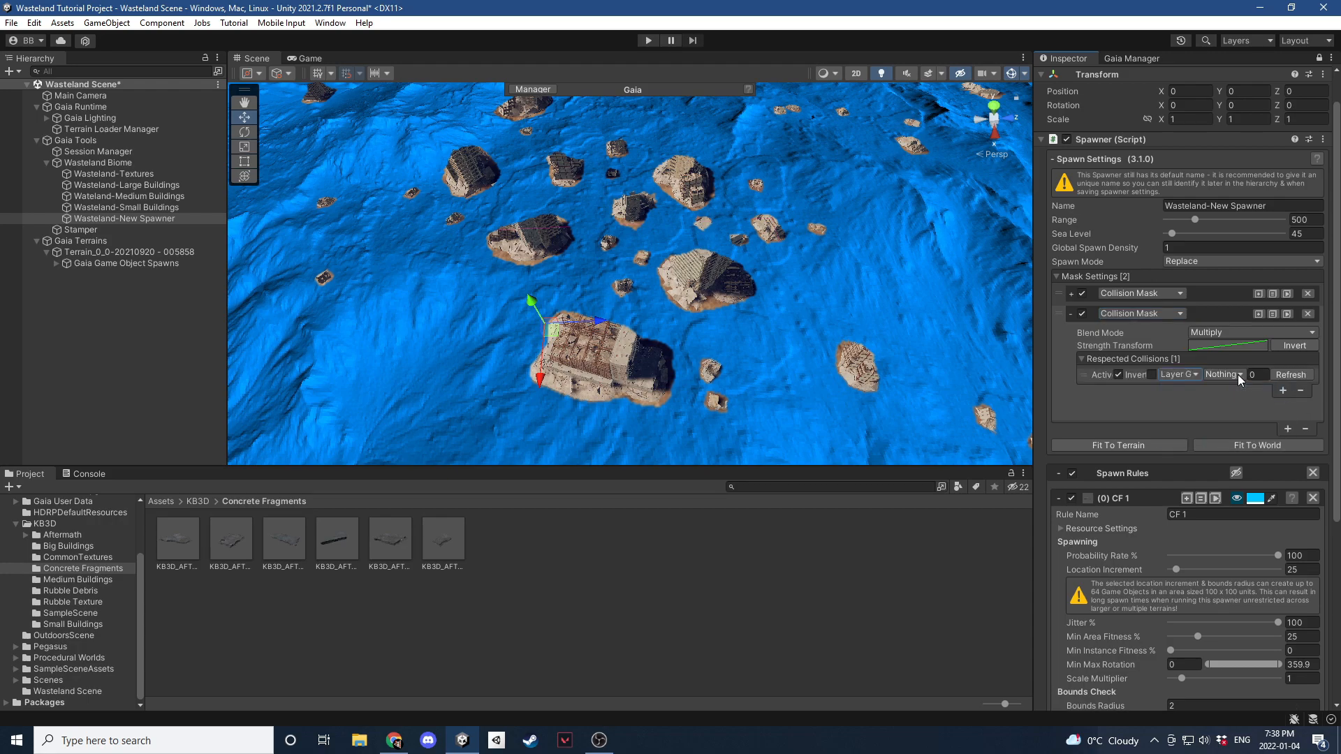
Select the PW_Object_Small, PW_Object_Medium and PW_Object_Large layers for the second collision mask, and expand the first mask.
left_click(1222, 375)
left_click(1257, 544)
left_click(1218, 375)
left_click(1267, 558)
left_click(1221, 376)
left_click(1265, 572)
left_click(1069, 294)
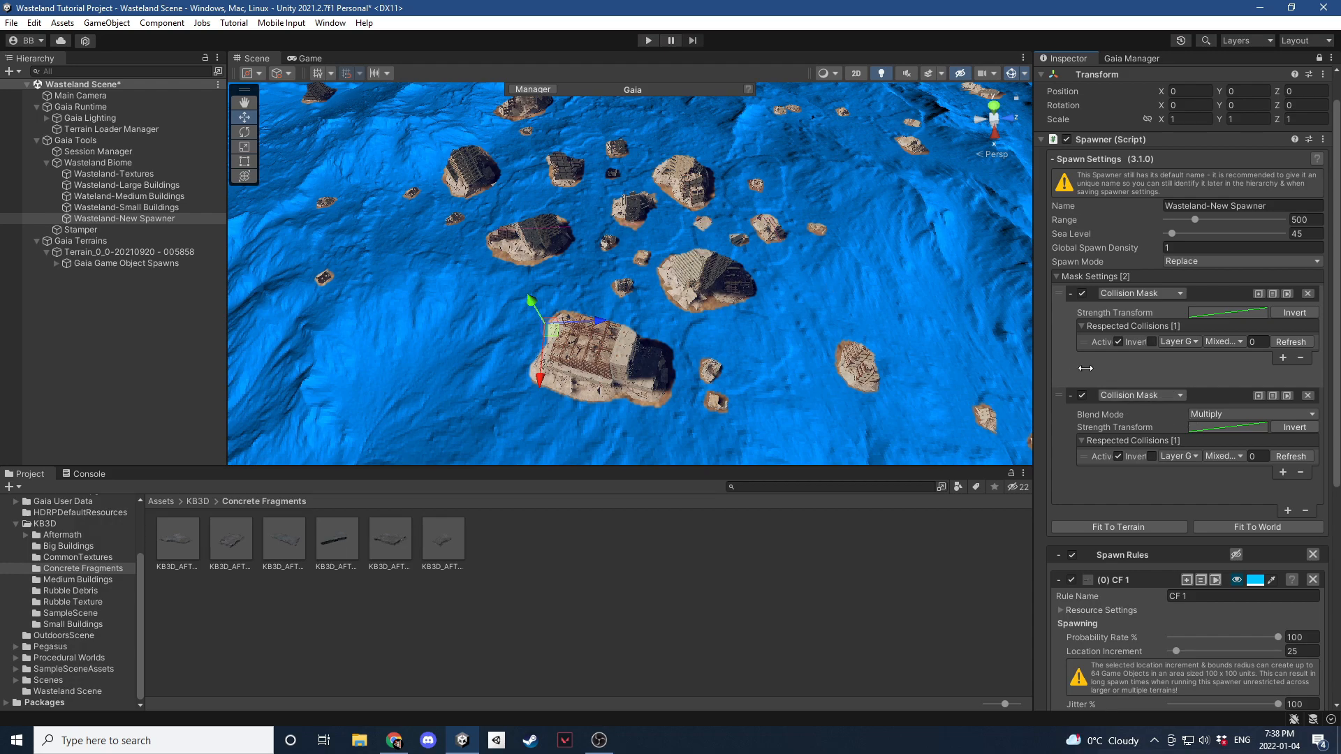
Invert the second collision mask's strength transform, set its respected collision's distance value to 15, and collapse the spawner's mask settings.
left_click(1293, 425)
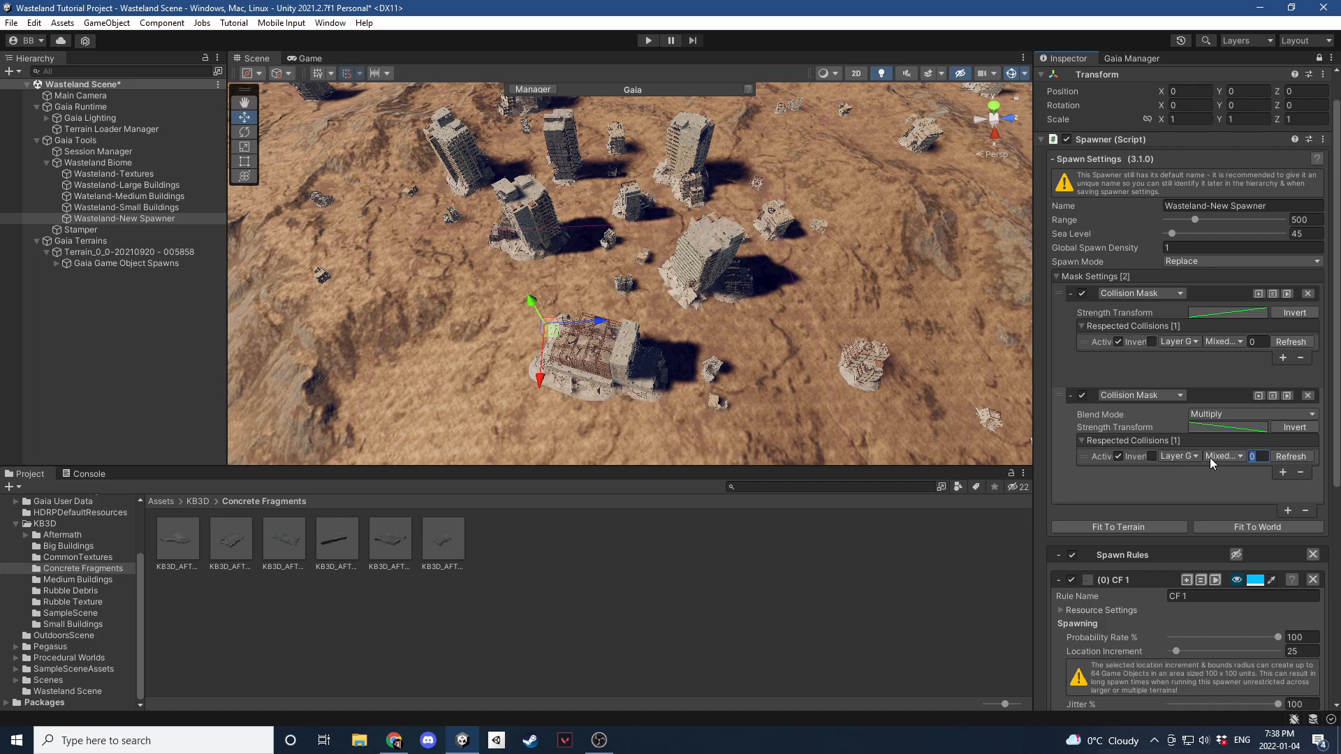
type("0")
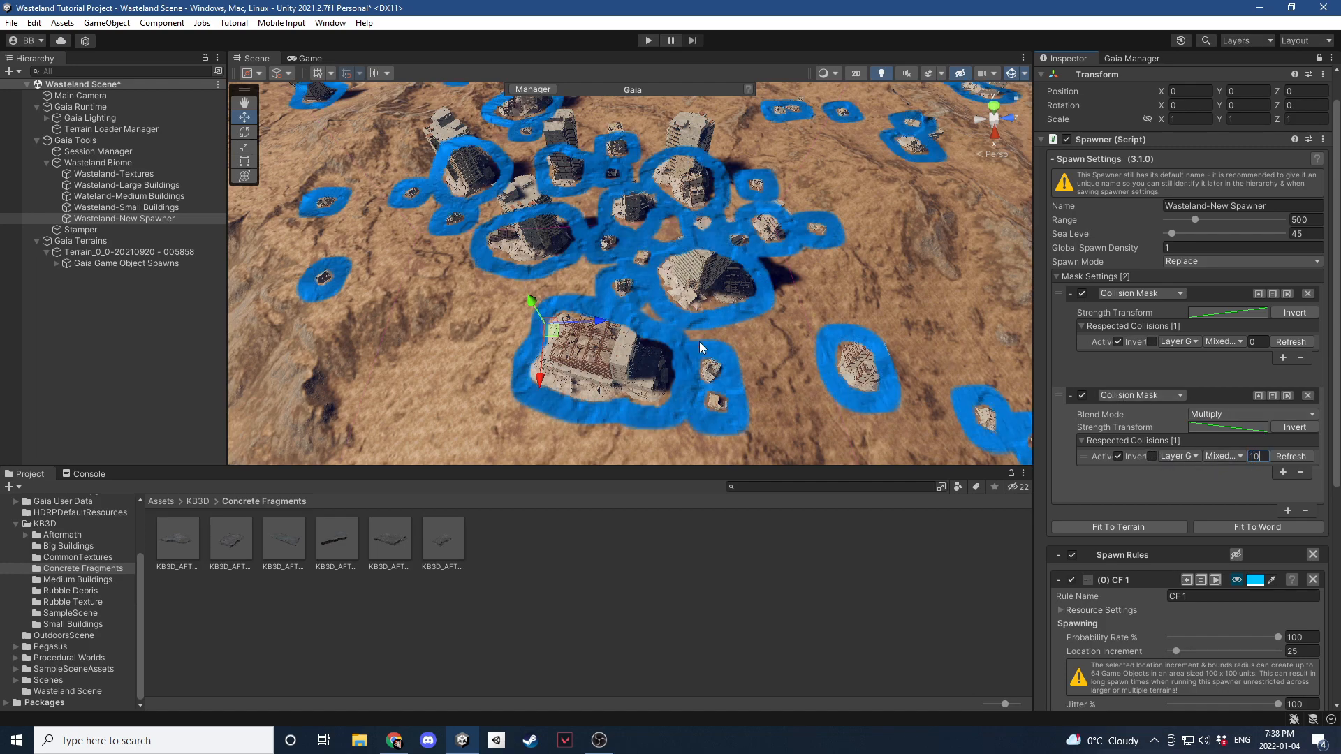
key("BackSpace")
key("BackSpace")
type("20")
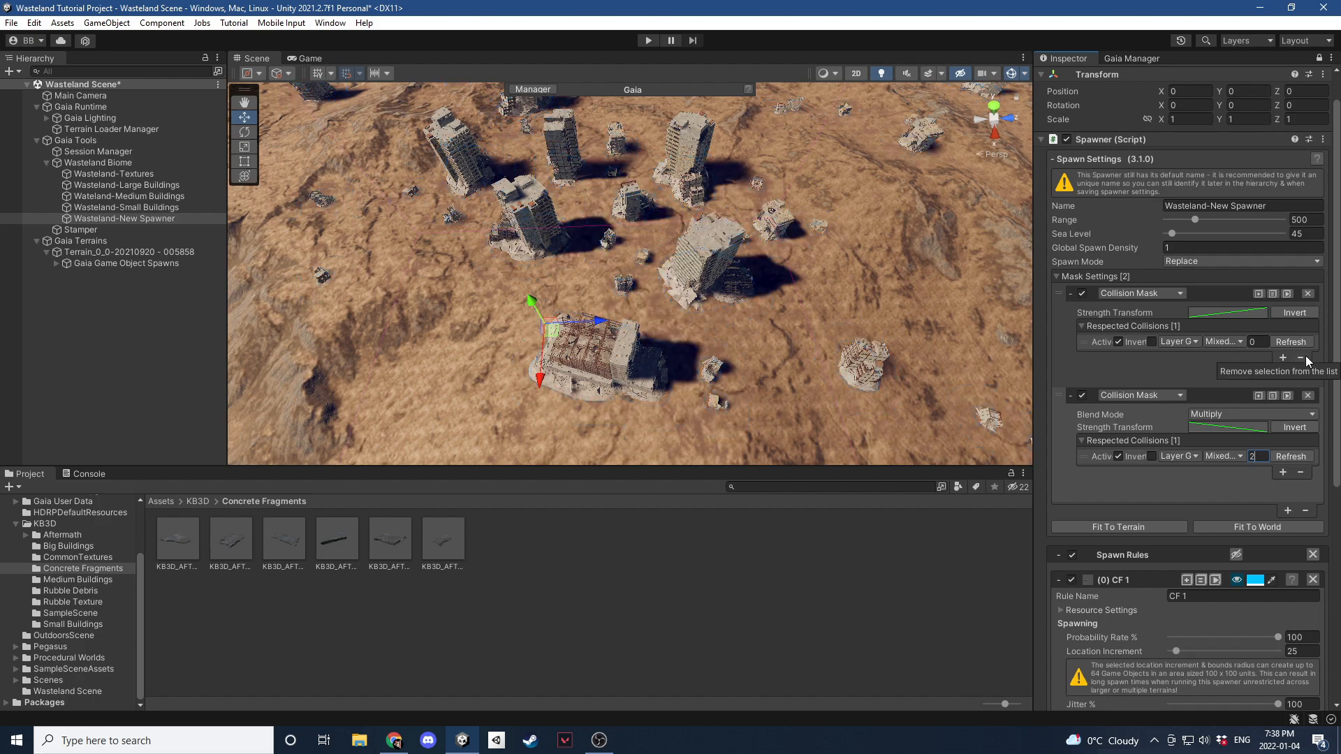
key("BackSpace")
key("BackSpace")
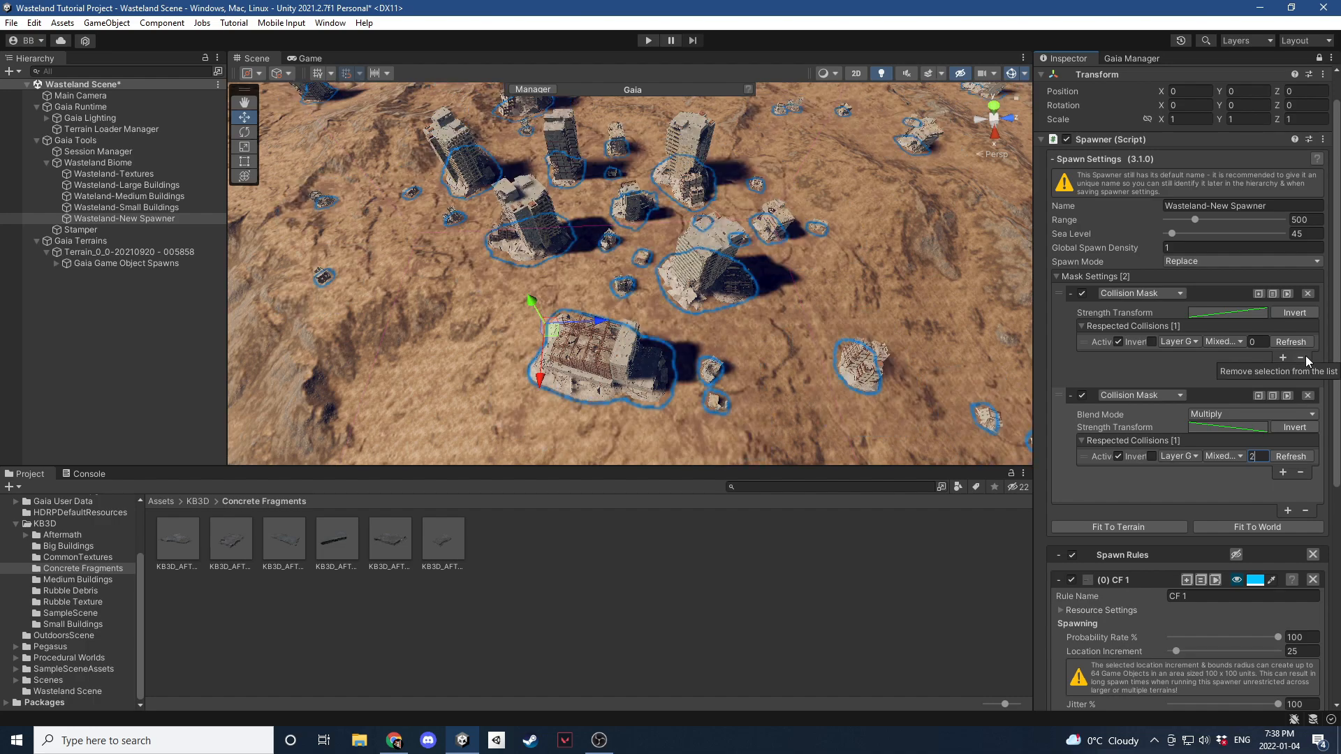
type("15")
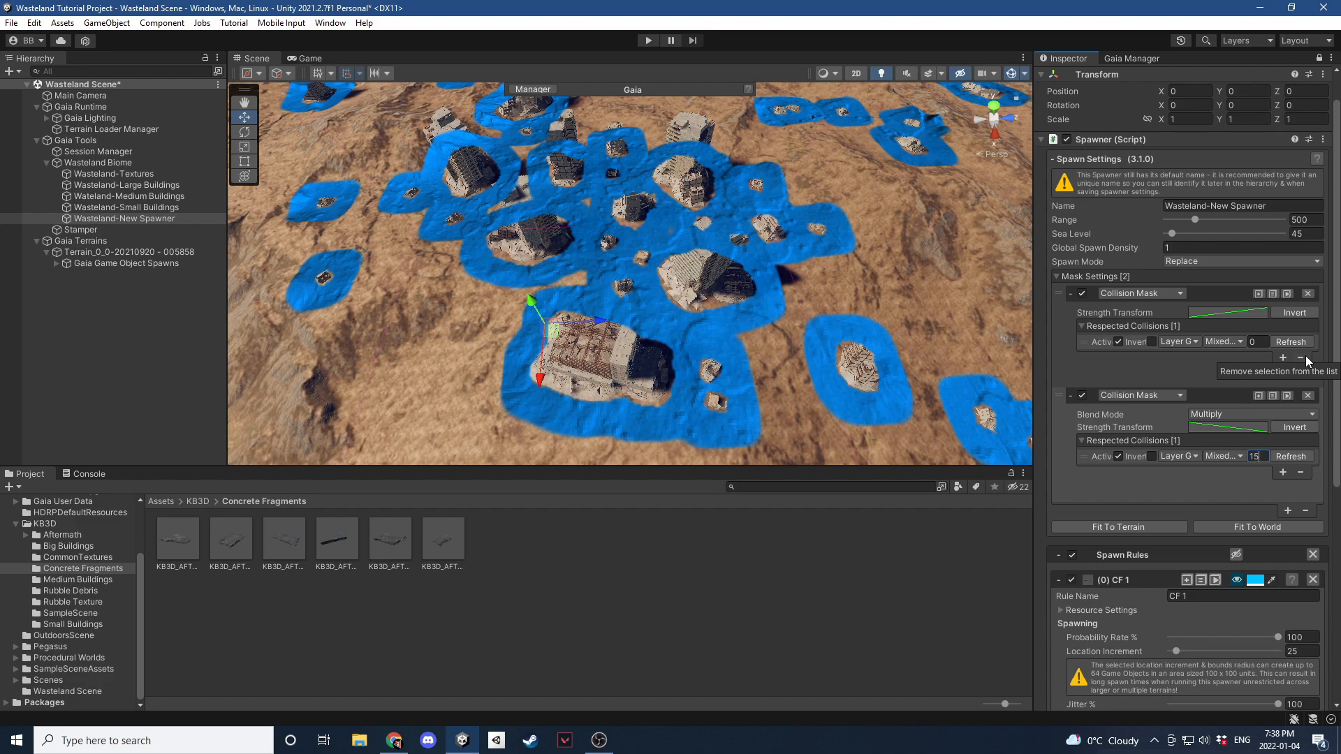
right_click_drag(766, 254, 726, 254)
key("d")
left_click(1058, 277)
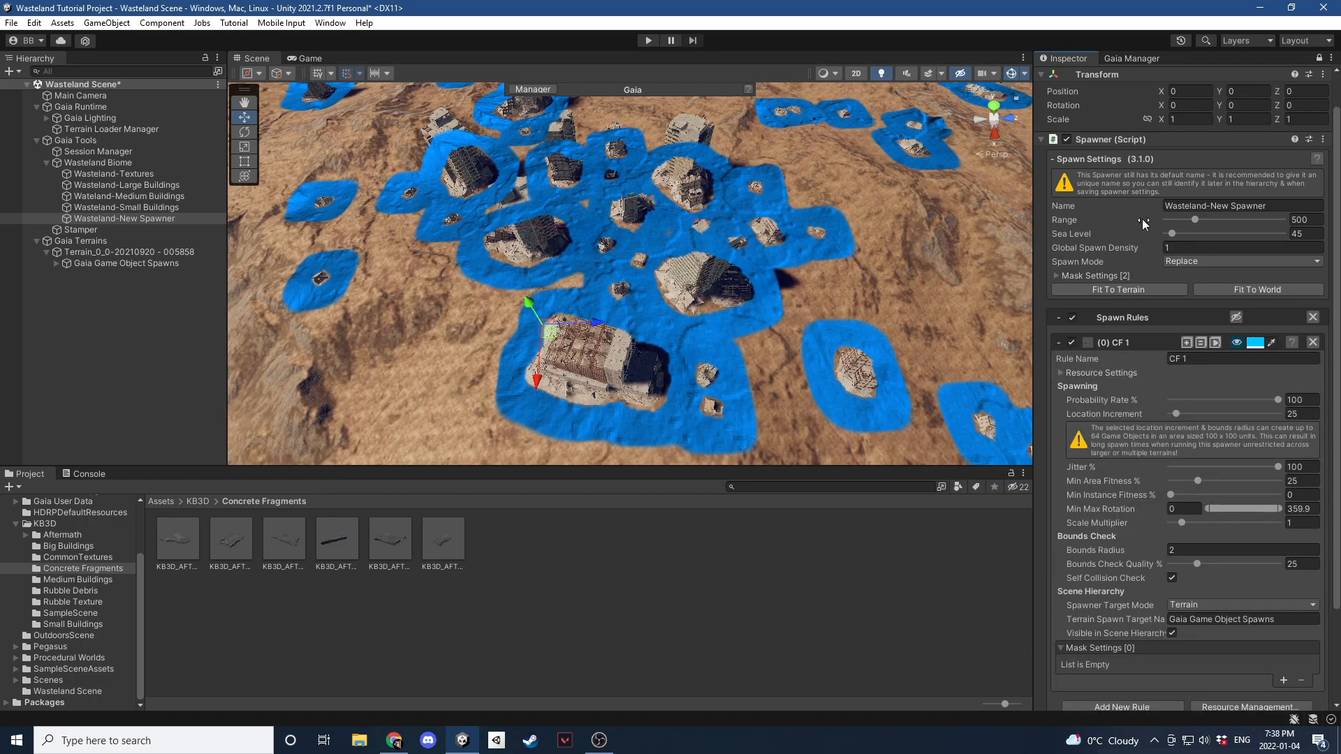
Set the CF 1 rule's probability rate to 50% and spawn it locally.
scroll(1145, 273, "down", 3)
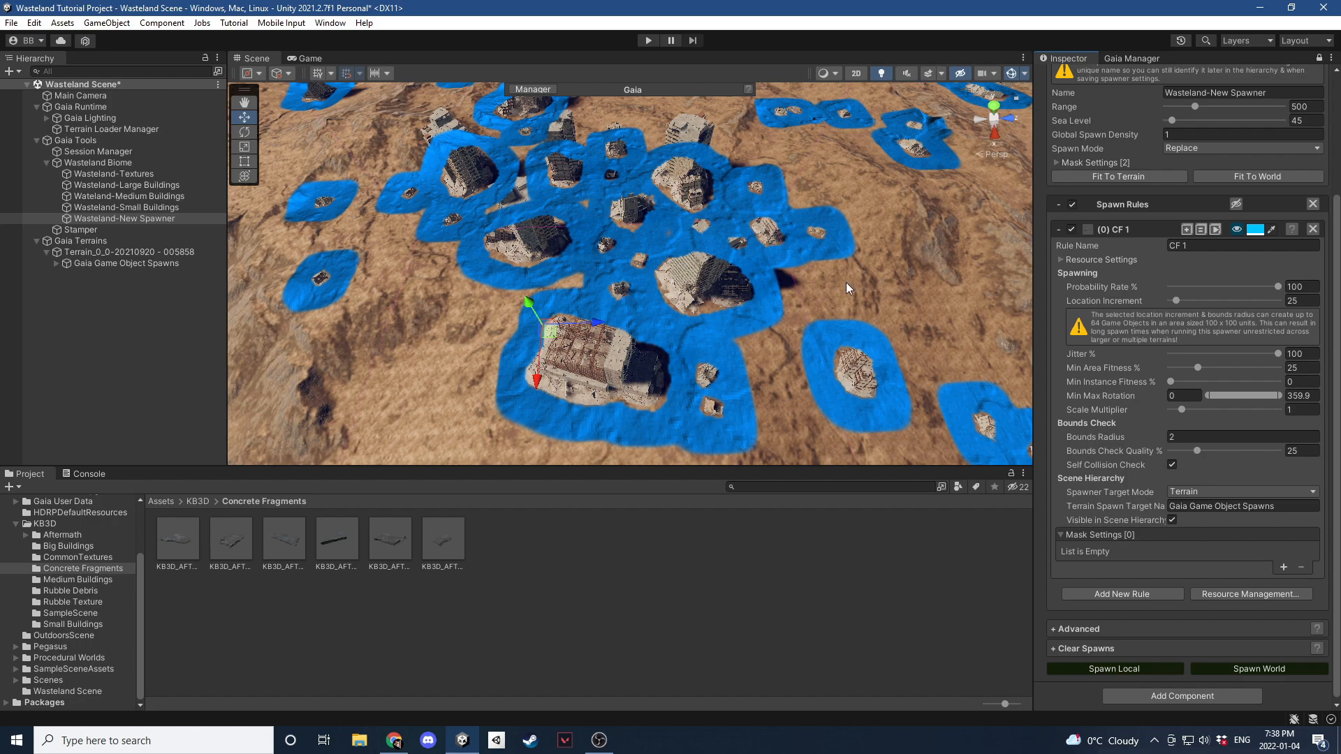
scroll(1109, 241, "up", 3)
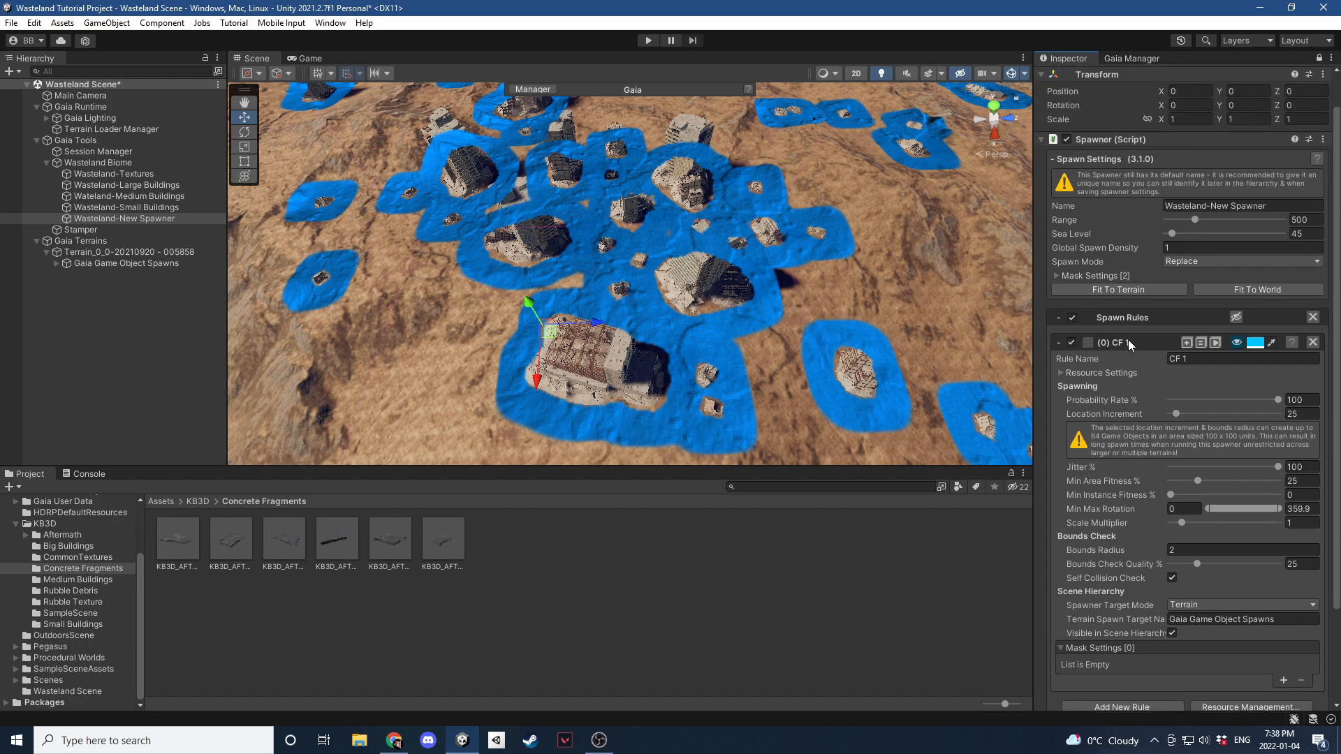
scroll(1128, 340, "down", 2)
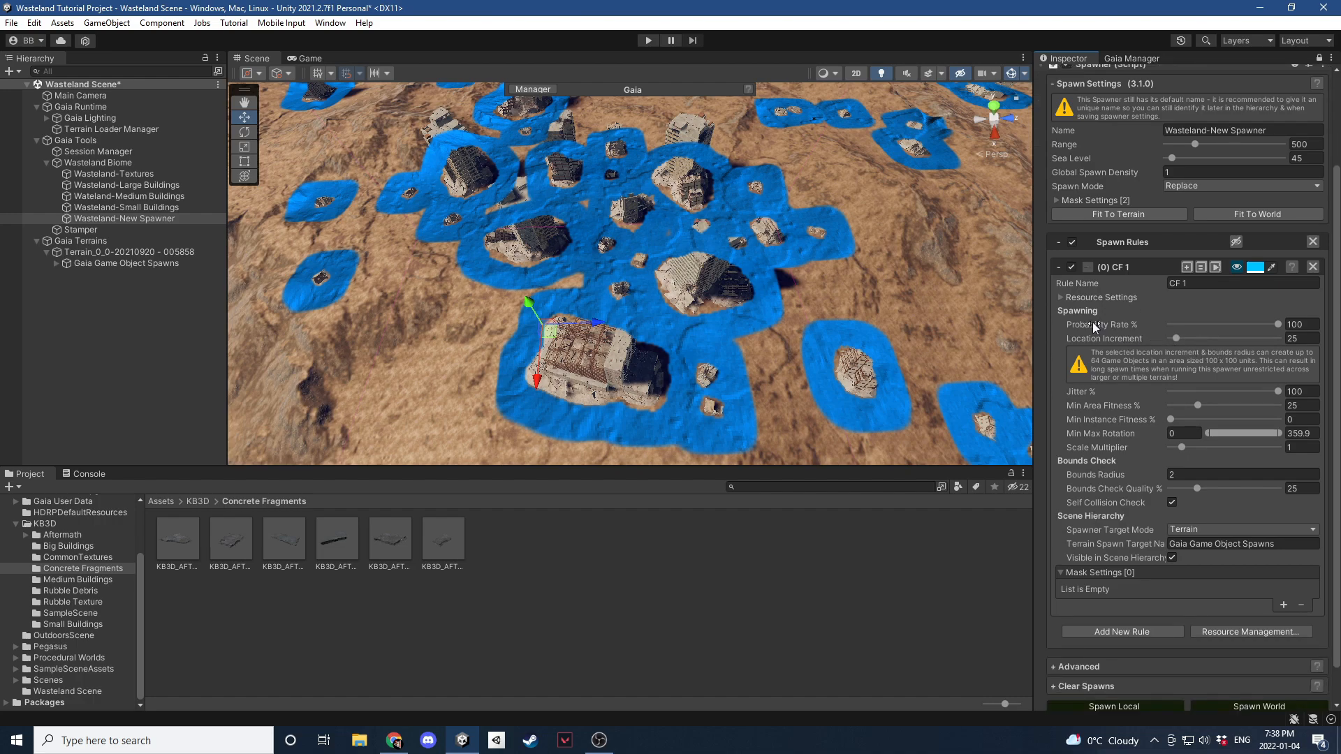
left_click(1310, 325)
type("50")
scroll(1163, 463, "down", 2)
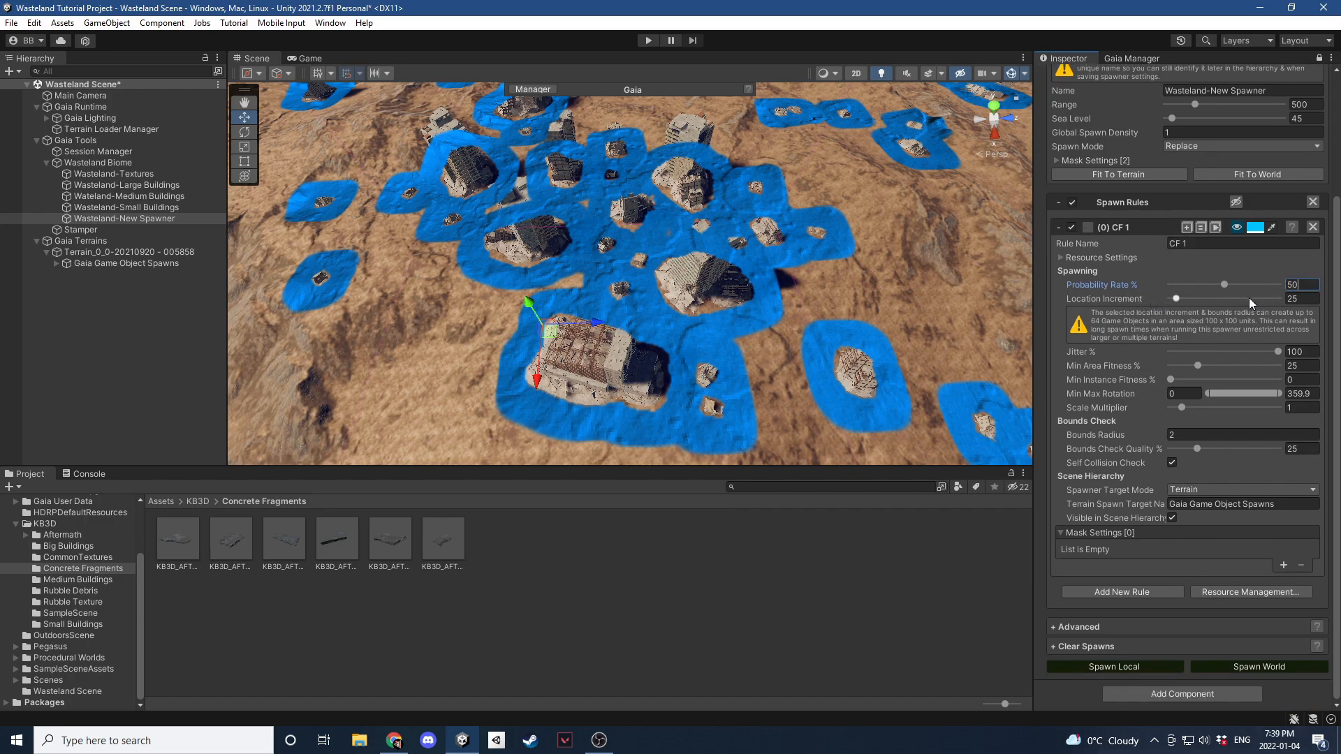
left_click(1123, 671)
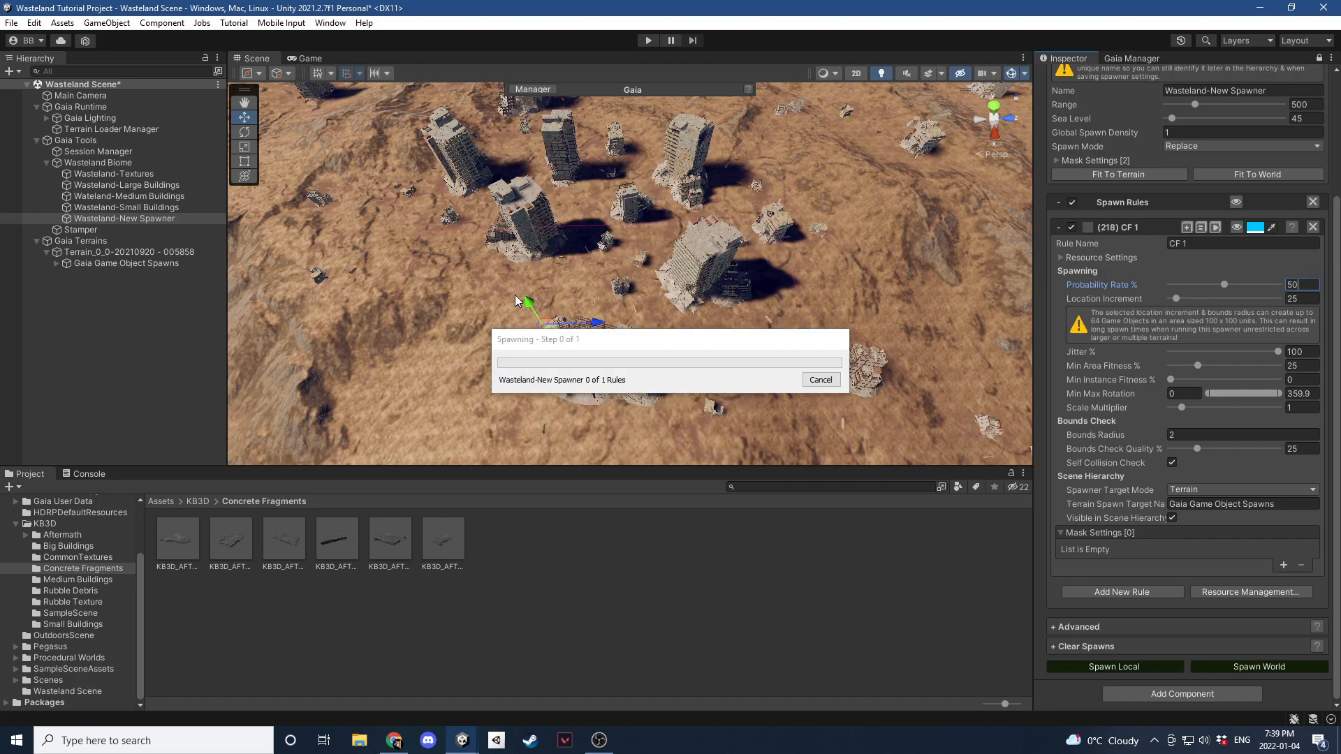
Inspect the spawned concrete fragments among the buildings and review the CF 1 rule's main instance prefab settings.
right_click_drag(696, 317, 734, 319)
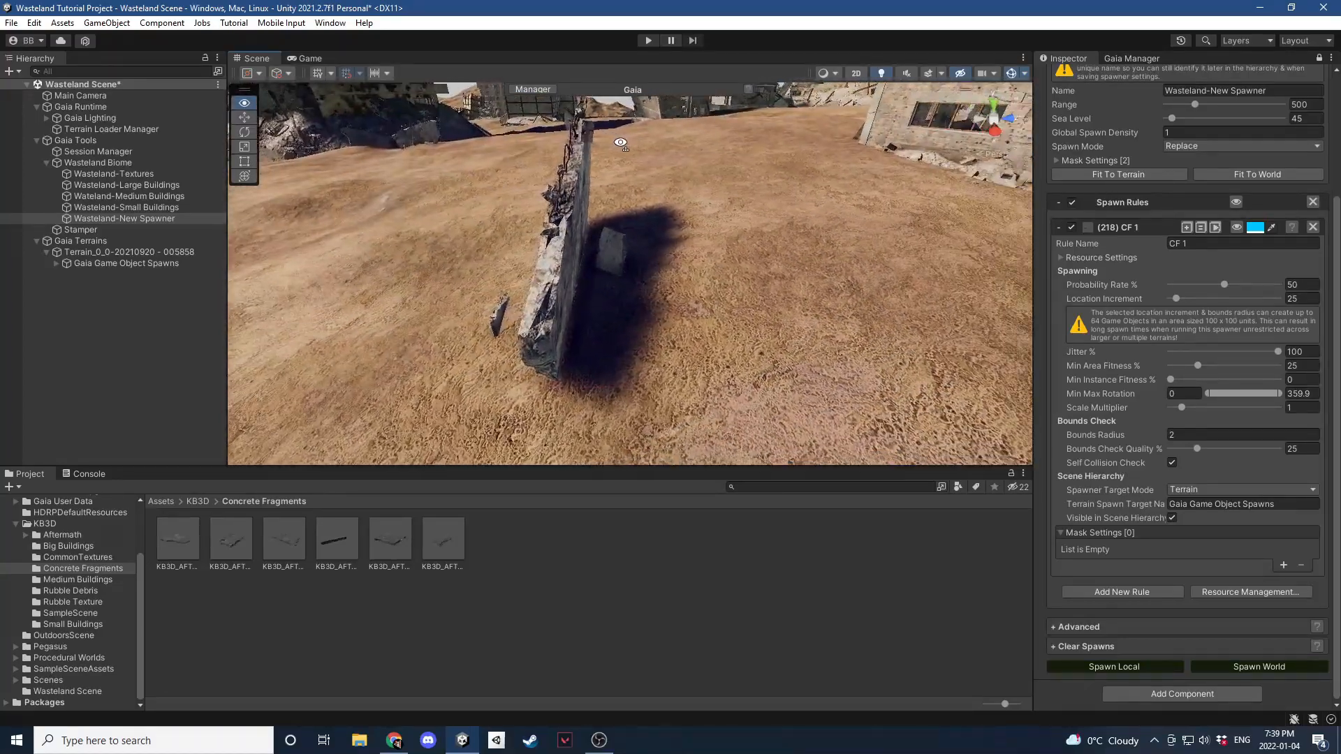
key("w")
right_click_drag(965, 69, 609, 187)
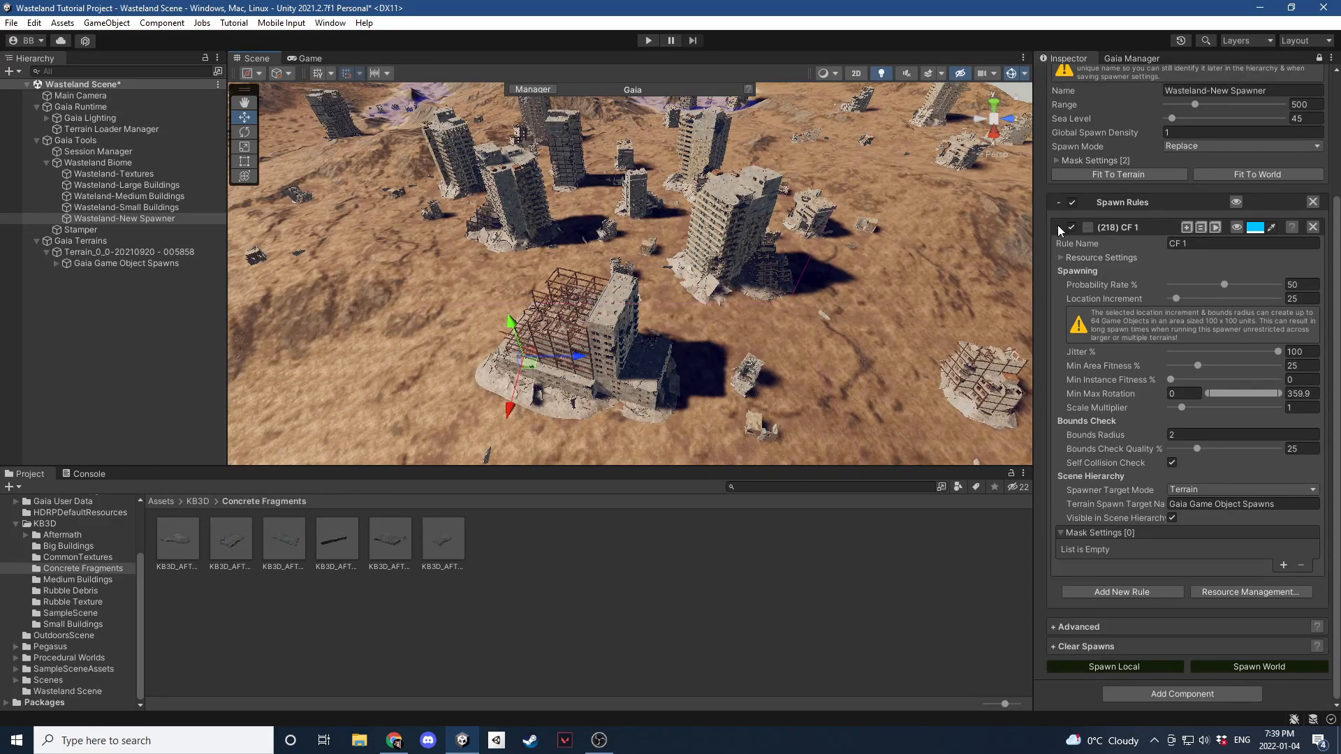
left_click(1062, 258)
left_click(1082, 313)
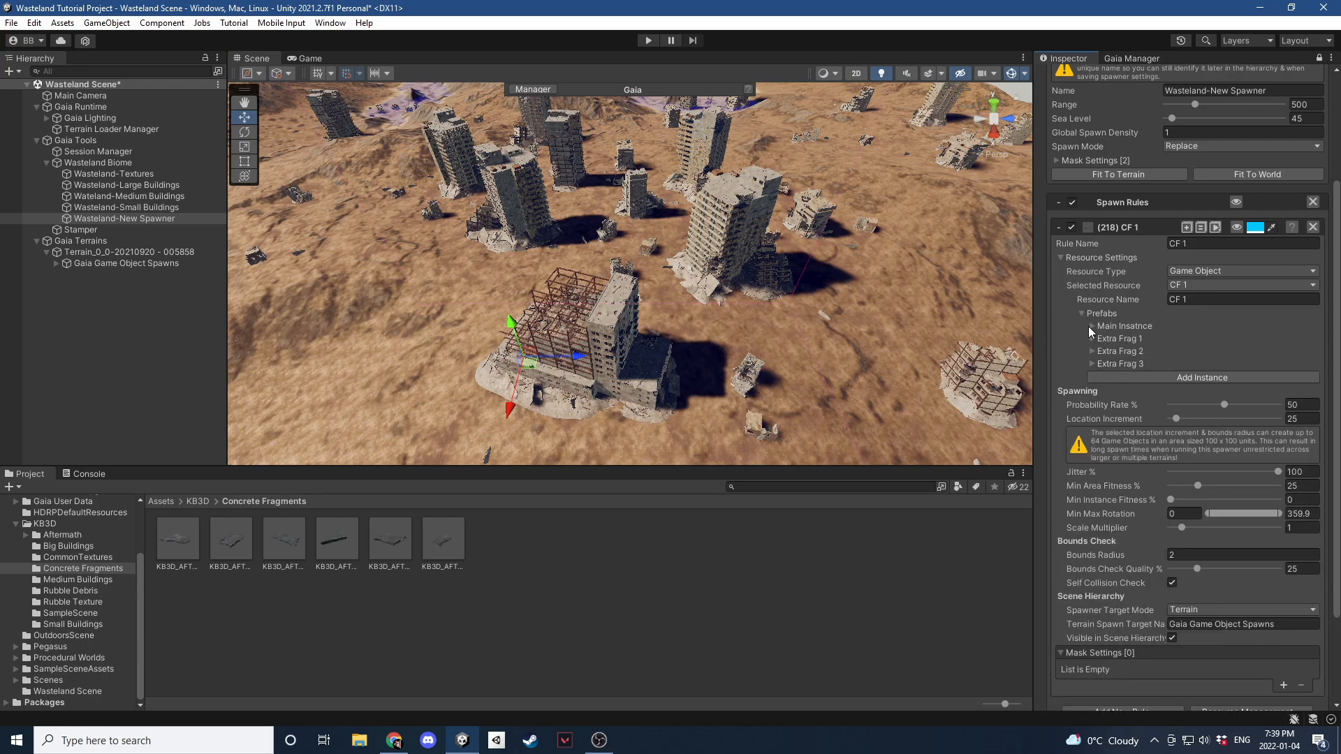
left_click(1090, 326)
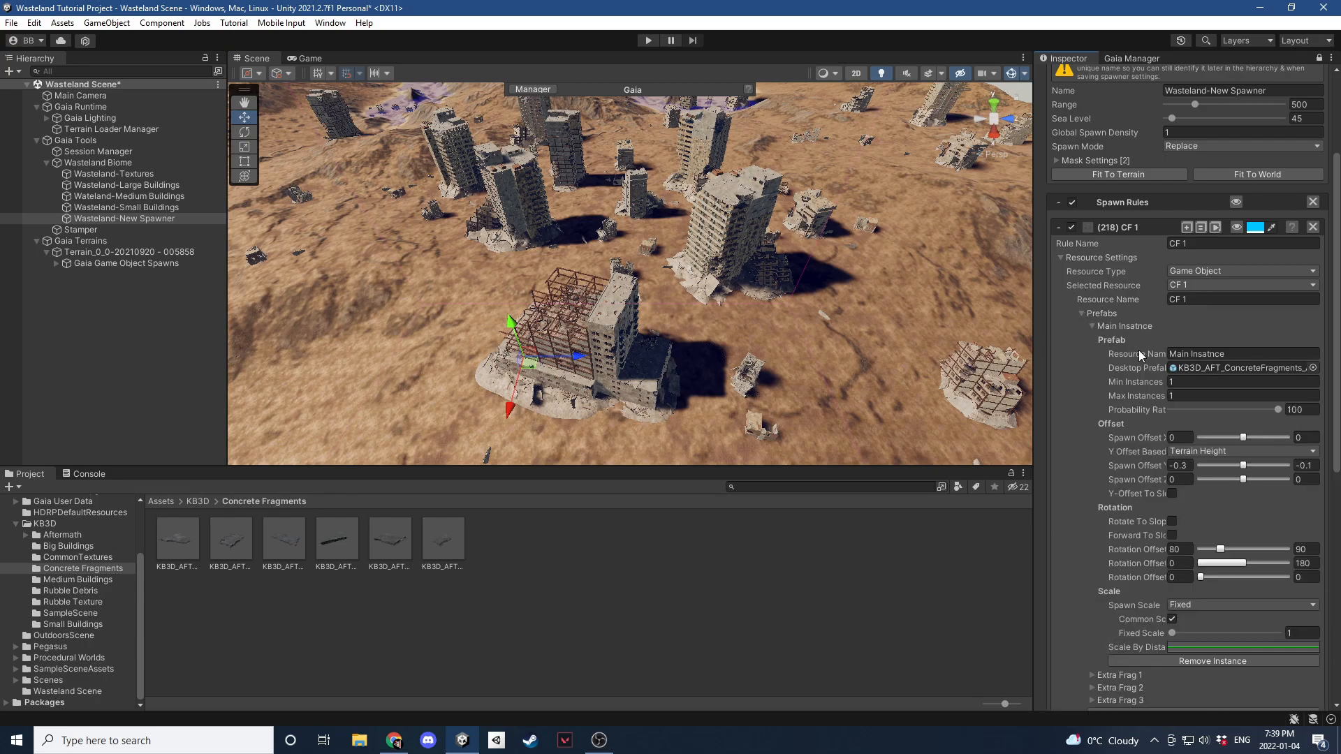
left_click(1081, 315)
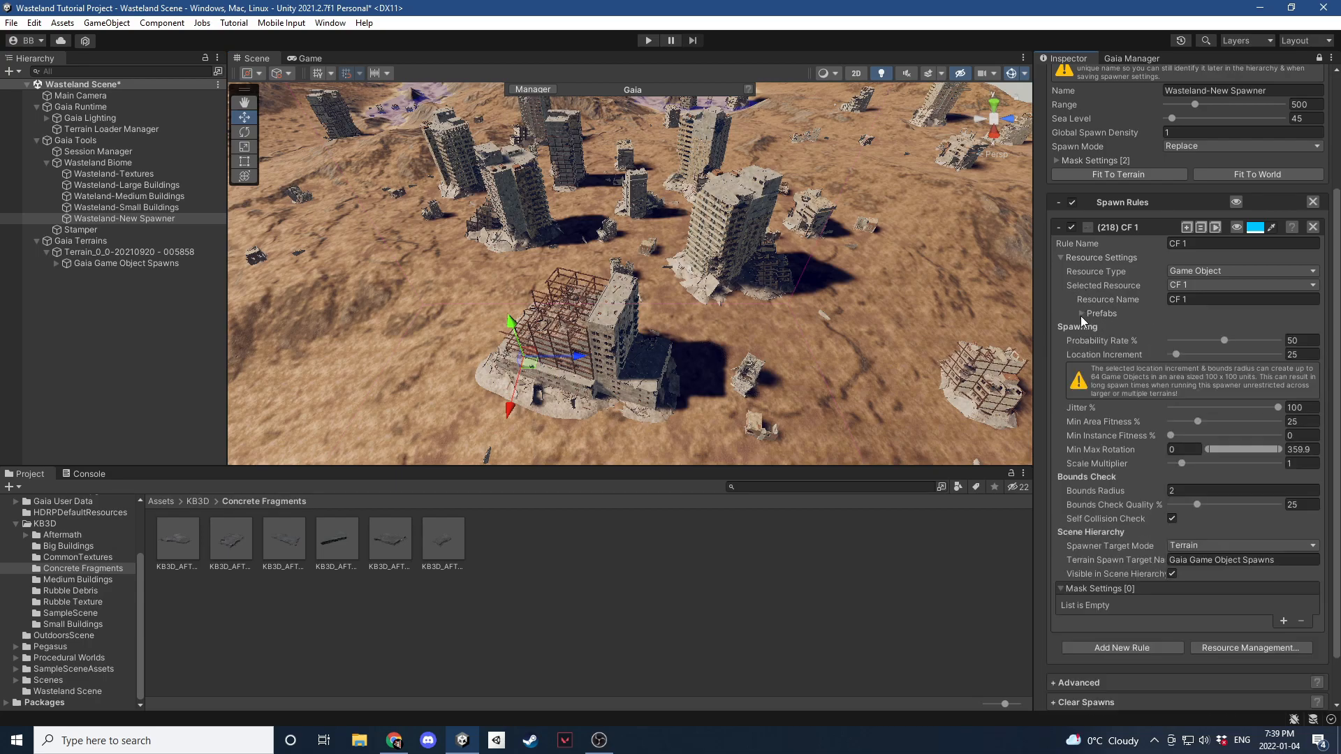
left_click(1060, 258)
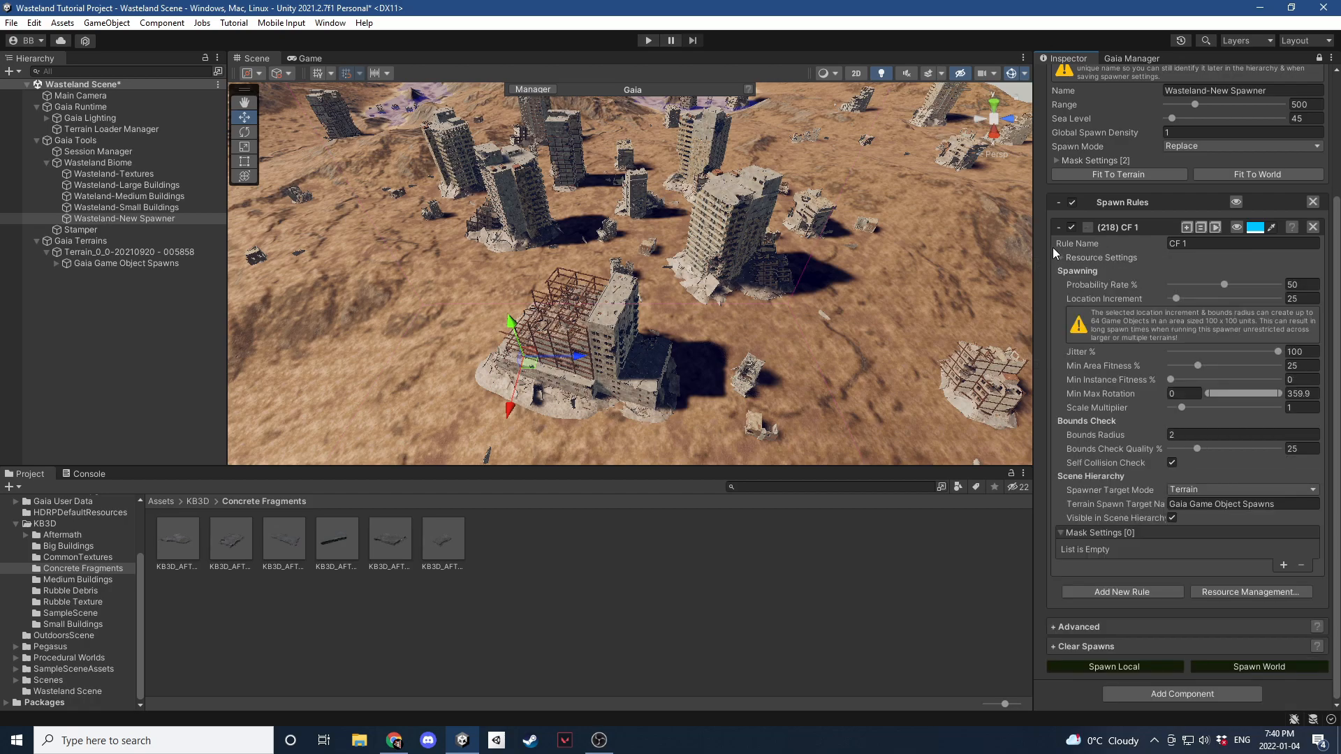
Duplicate the CF 1 spawn rule twice and rename the copies CF 2 and CF 3.
left_click(1186, 227)
scroll(1154, 315, "down", 5)
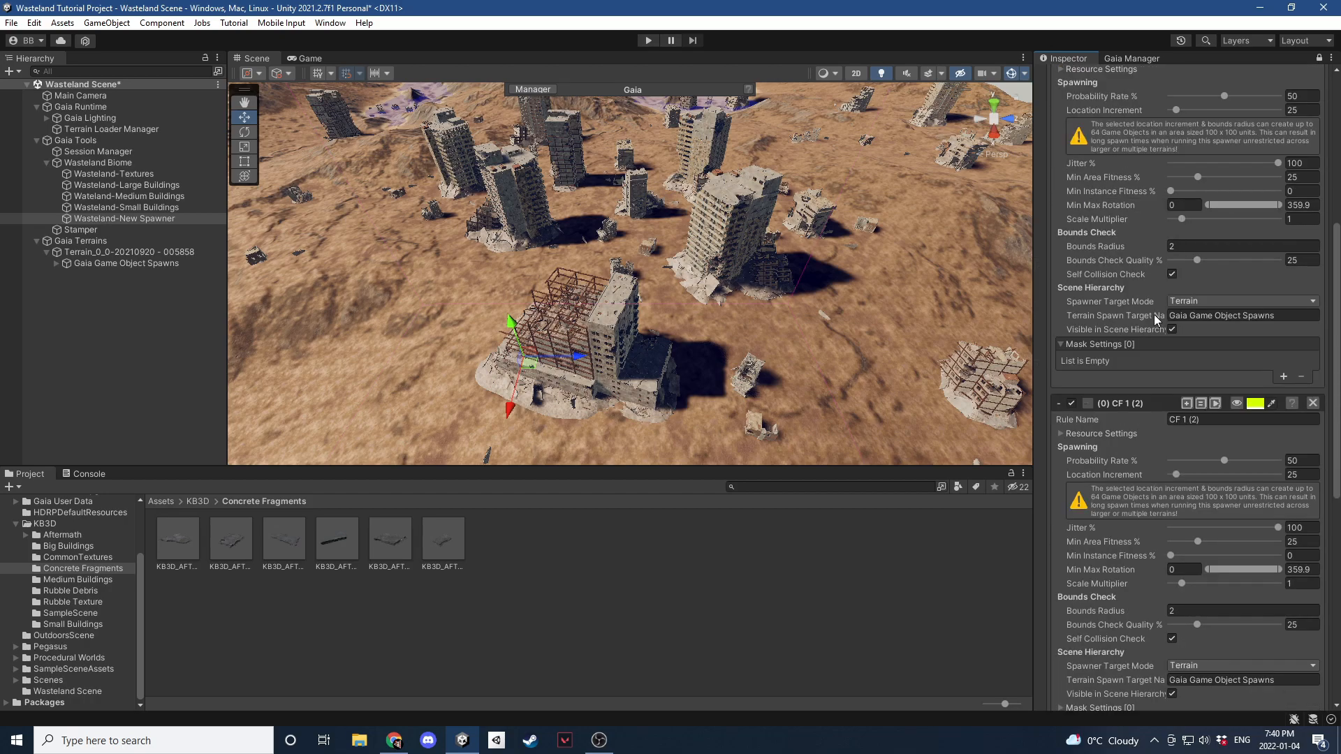
scroll(1154, 316, "down", 5)
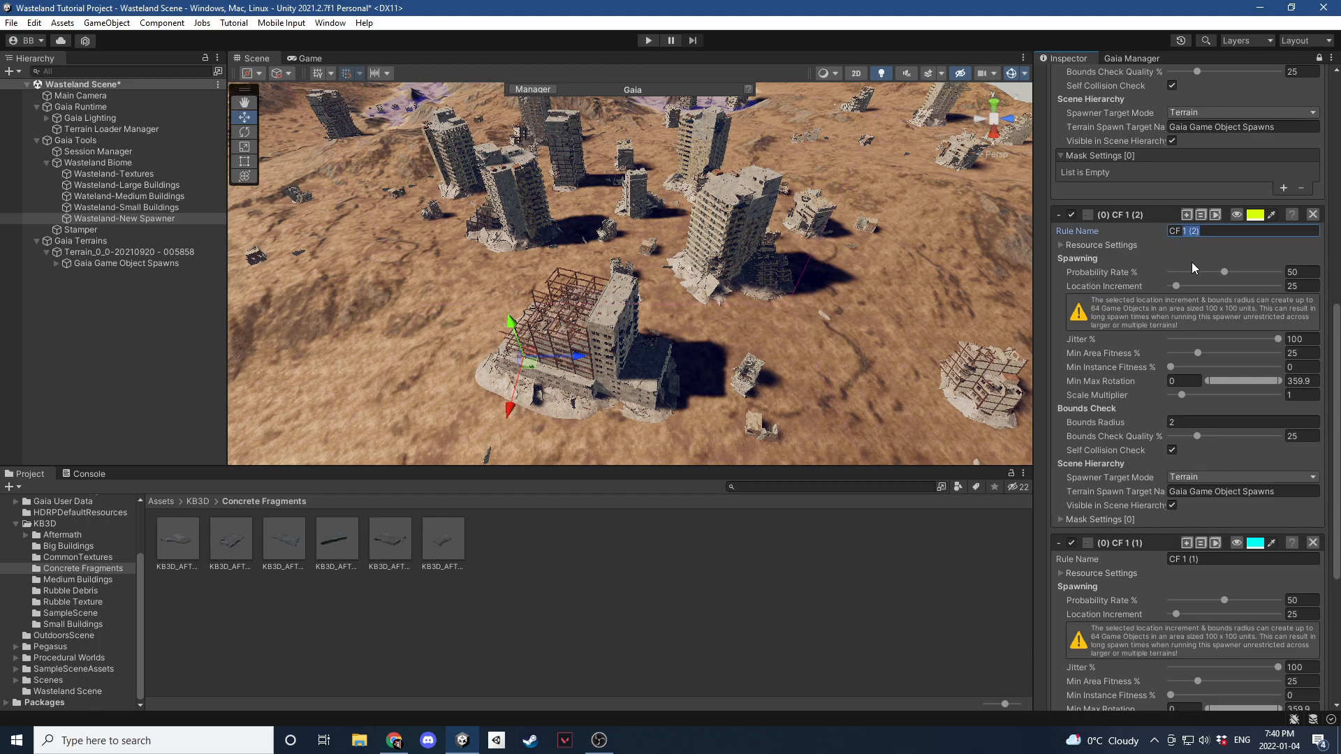
scroll(1176, 338, "down", 3)
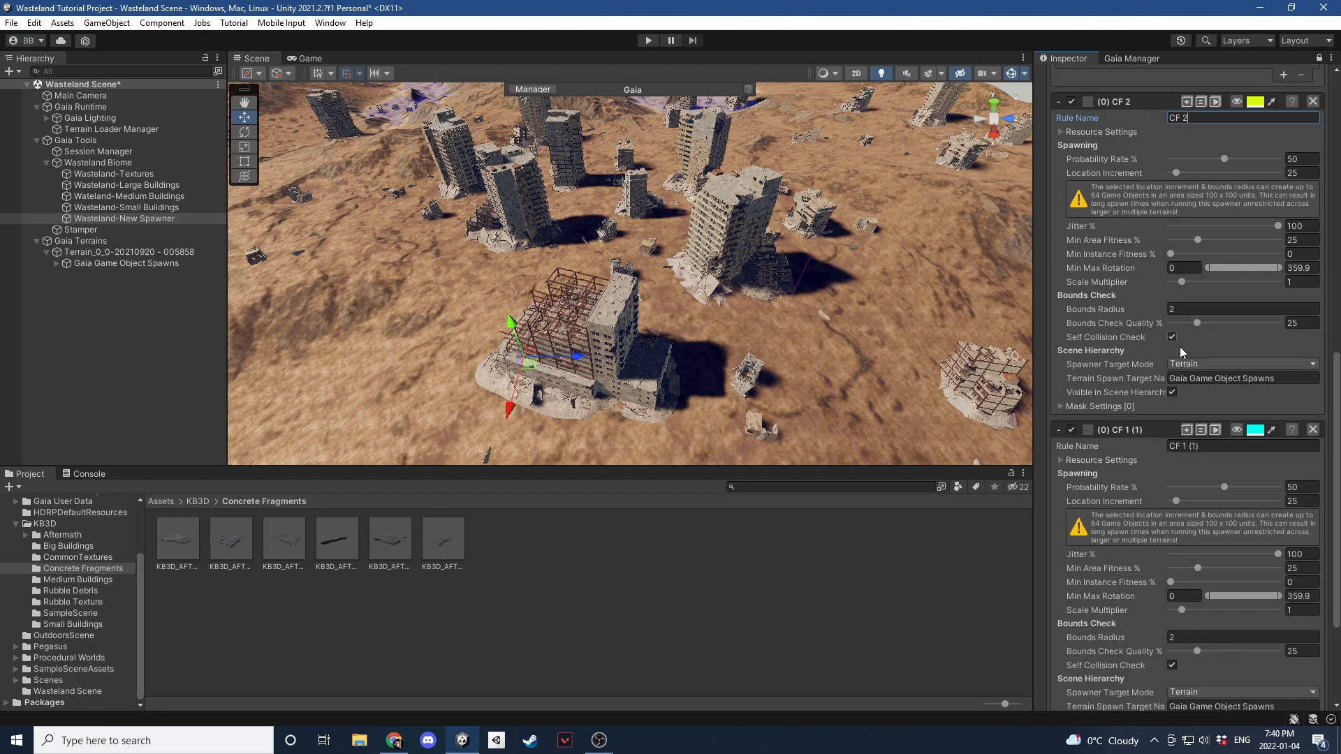
left_click(1194, 445)
type("CF 4")
key("BackSpace")
type("3")
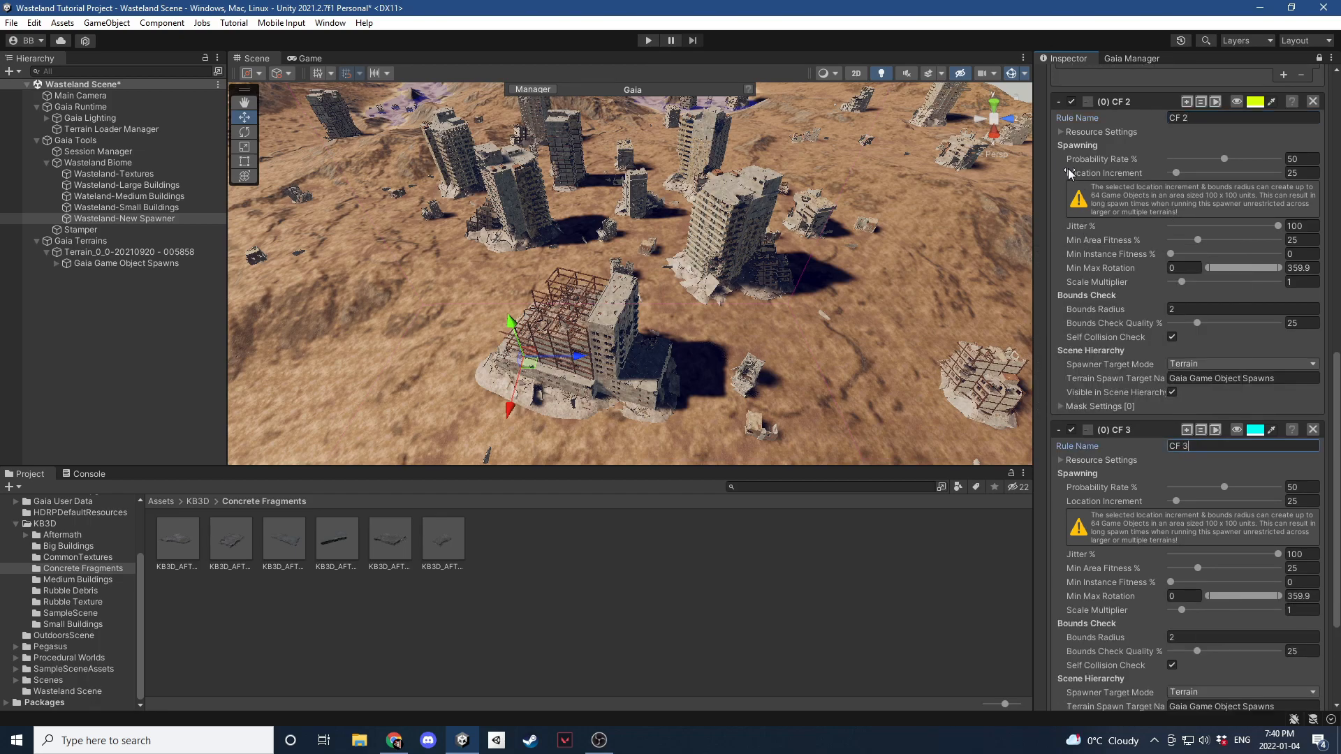
Rename the resources of the two duplicated rules to match their rule names, CF 2 and CF 3.
left_click(1061, 132)
left_click_drag(1202, 175, 1184, 174)
type("2")
left_click(1060, 516)
left_click(1203, 557)
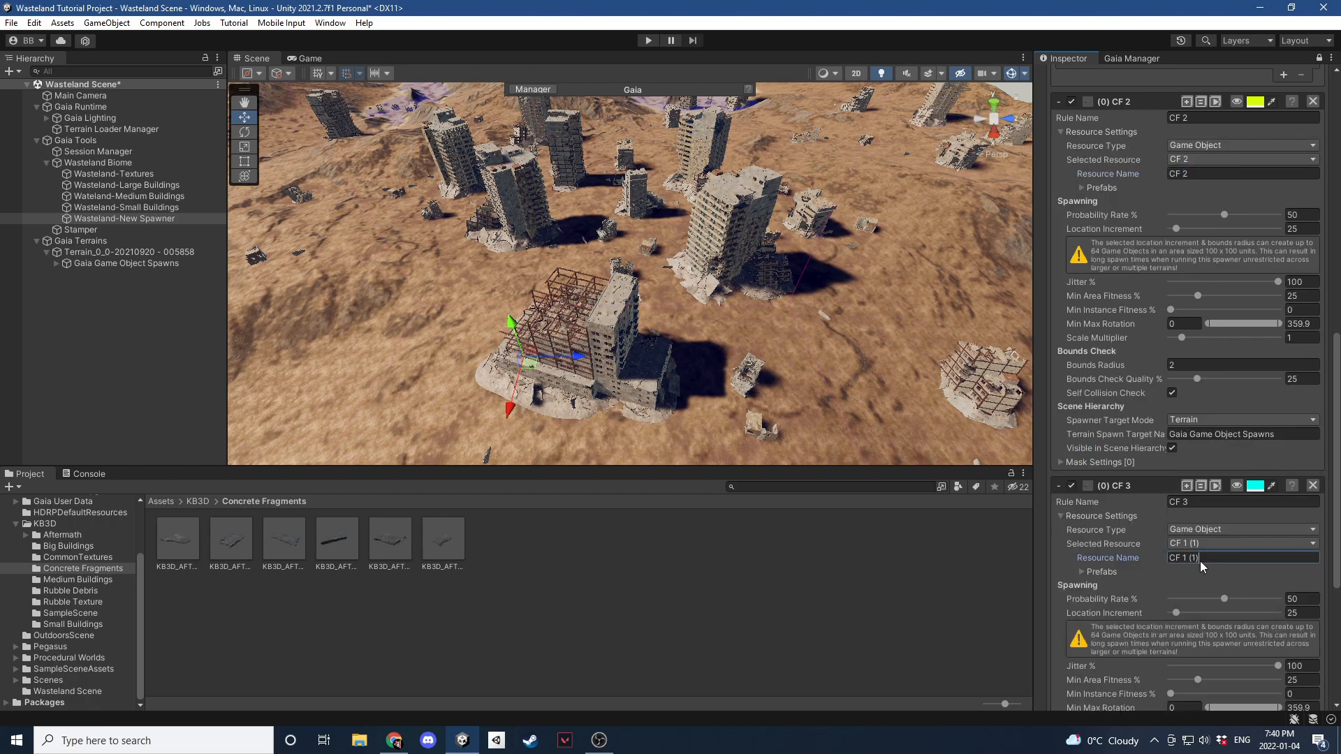
left_click_drag(1189, 558, 1184, 559)
type("3")
Assign the second prefab in the Concrete Fragments folder as the desktop prefab of the CF 3 rule's main instance.
scroll(1098, 537, "down", 3)
left_click(1080, 459)
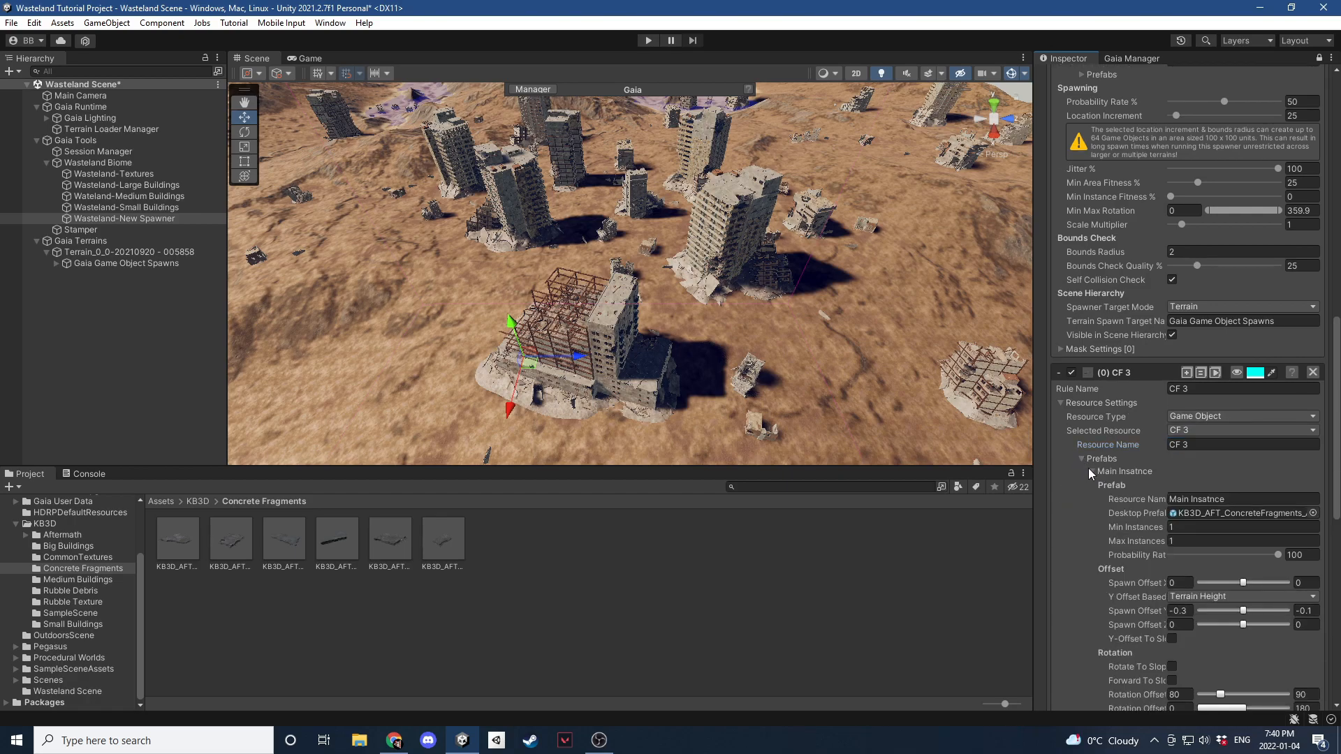
scroll(1145, 412, "down", 3)
left_click_drag(234, 541, 1232, 405)
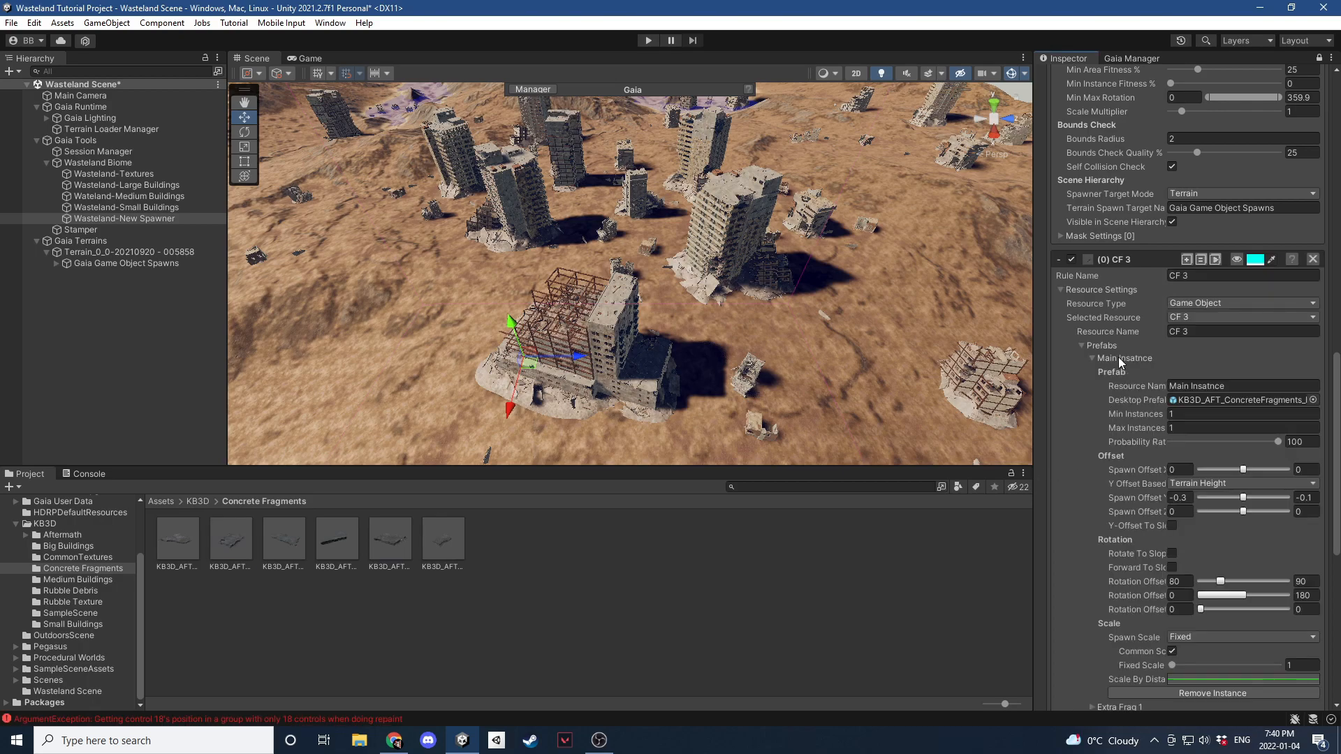
Assign a different concrete fragment prefab to the CF 2 rule's main instance and collapse its resource settings.
scroll(1117, 327, "up", 5)
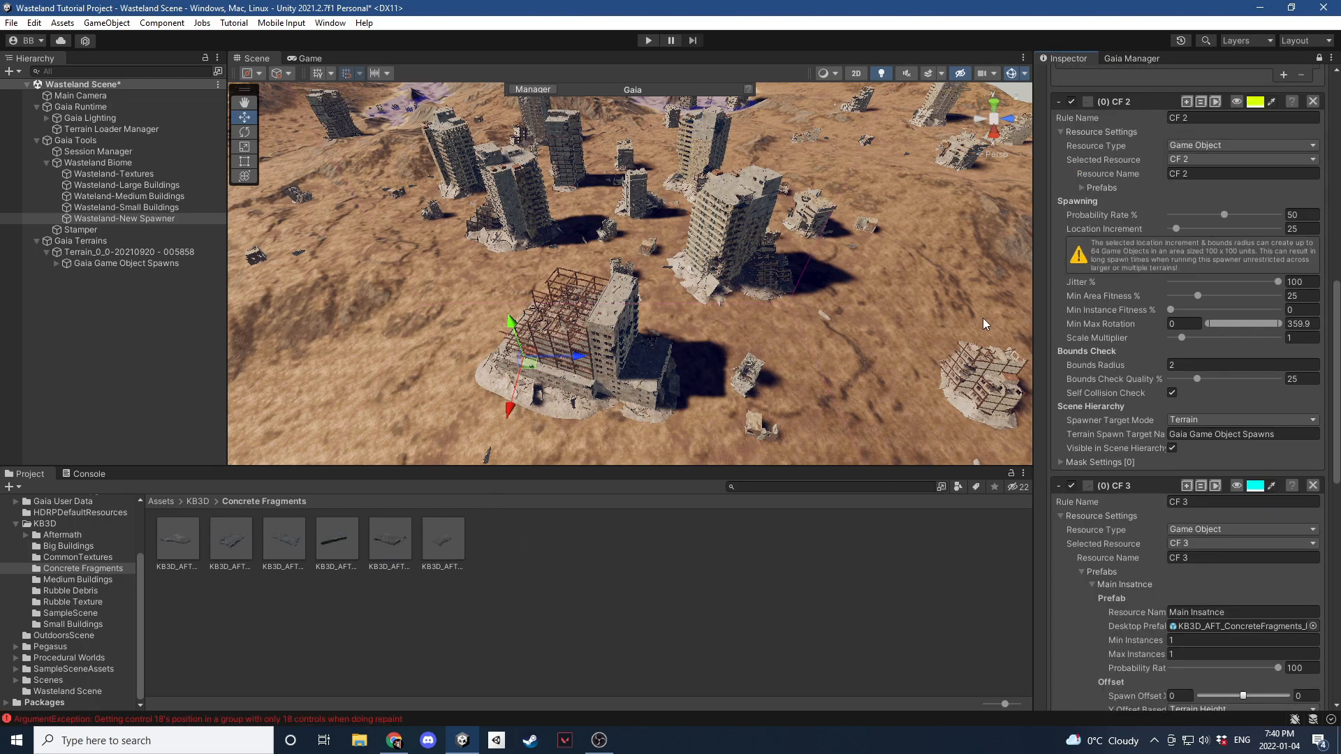
scroll(1177, 379, "up", 2)
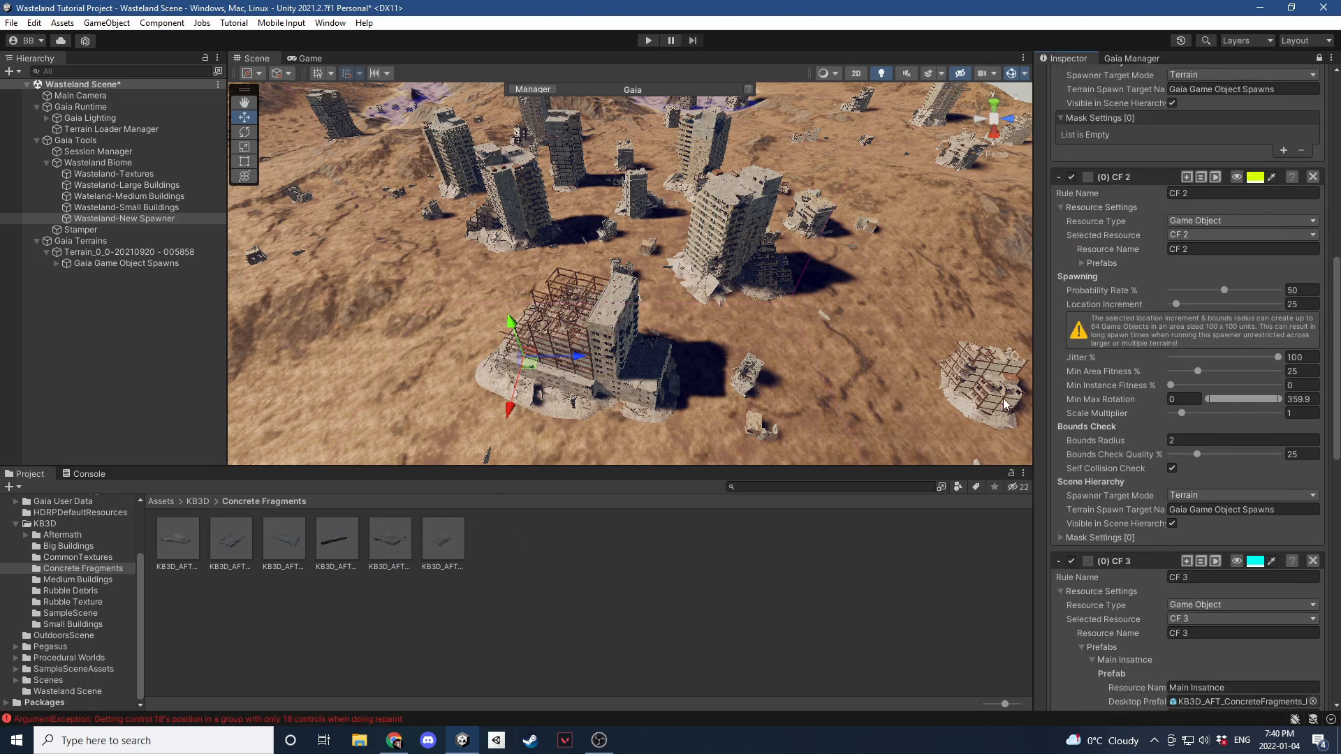
left_click(1081, 263)
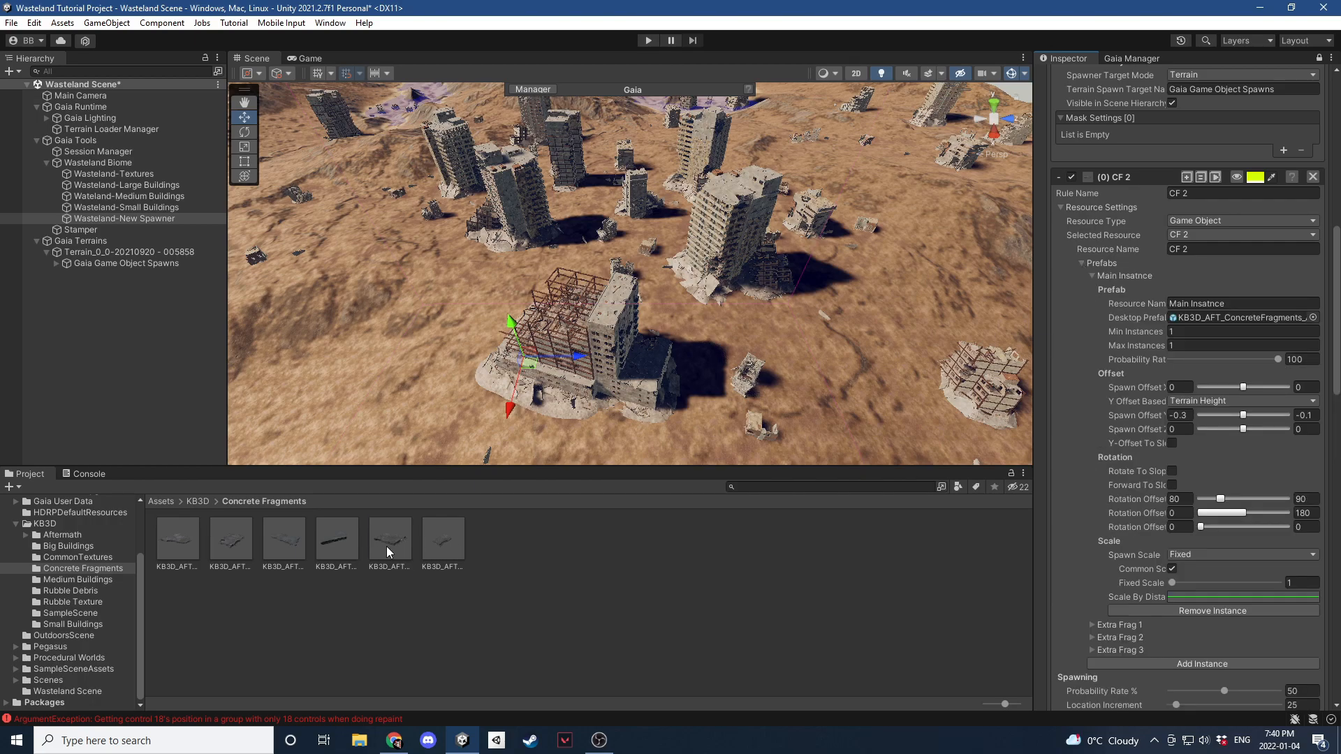
left_click(1061, 207)
Collapse the CF 3, CF 2 and CF 1 rules in the spawn rules list.
scroll(1058, 454, "down", 4)
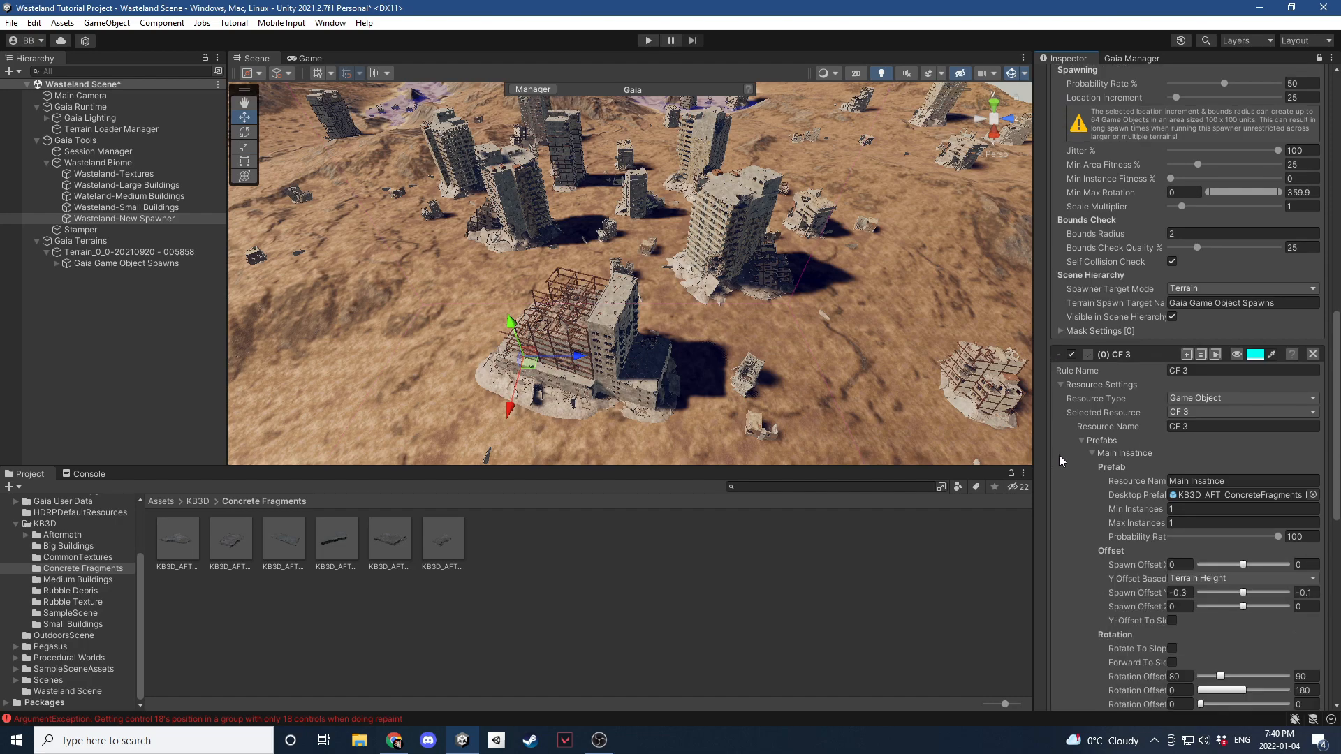
left_click(1062, 385)
left_click(1059, 355)
left_click(1058, 238)
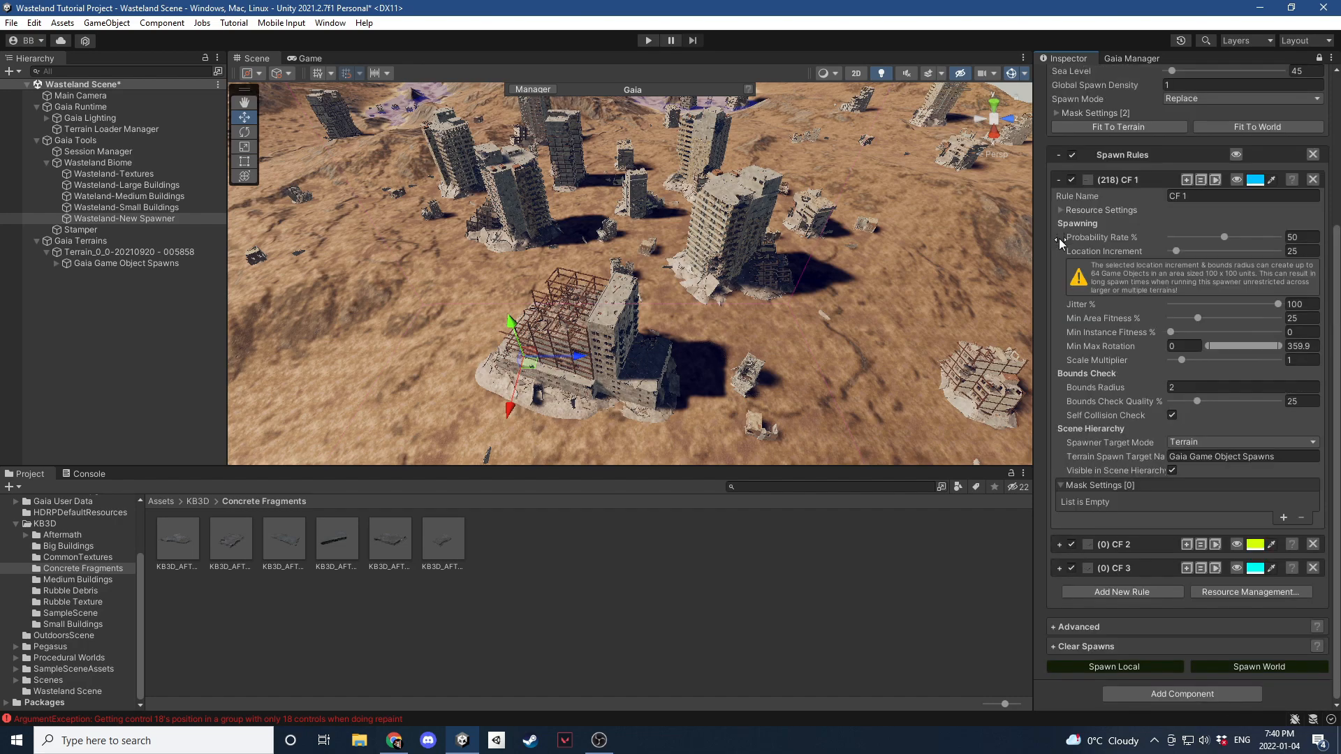
left_click(1059, 180)
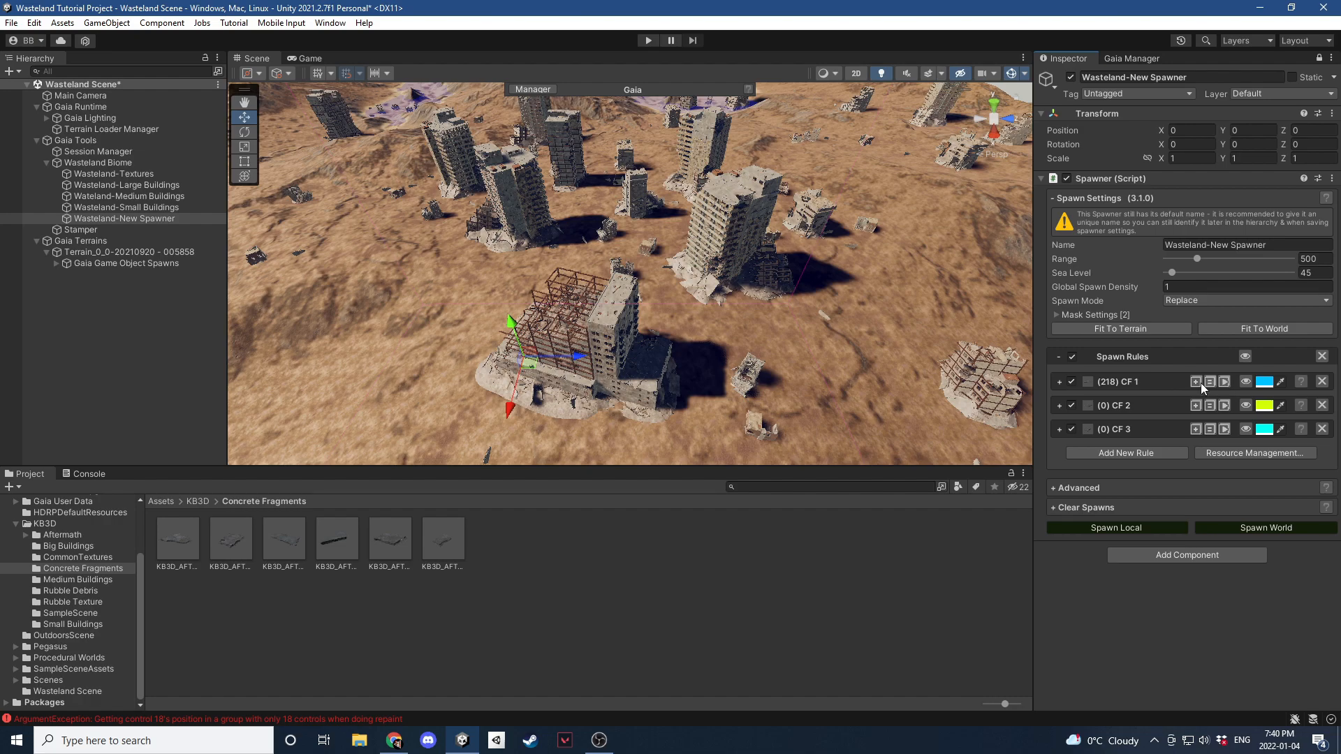
Turn off the spawn rule preview, spawn the CF 1, CF 2 and CF 3 rules locally, and look over the scattered fragments.
right_click_drag(870, 321, 726, 338)
key("d")
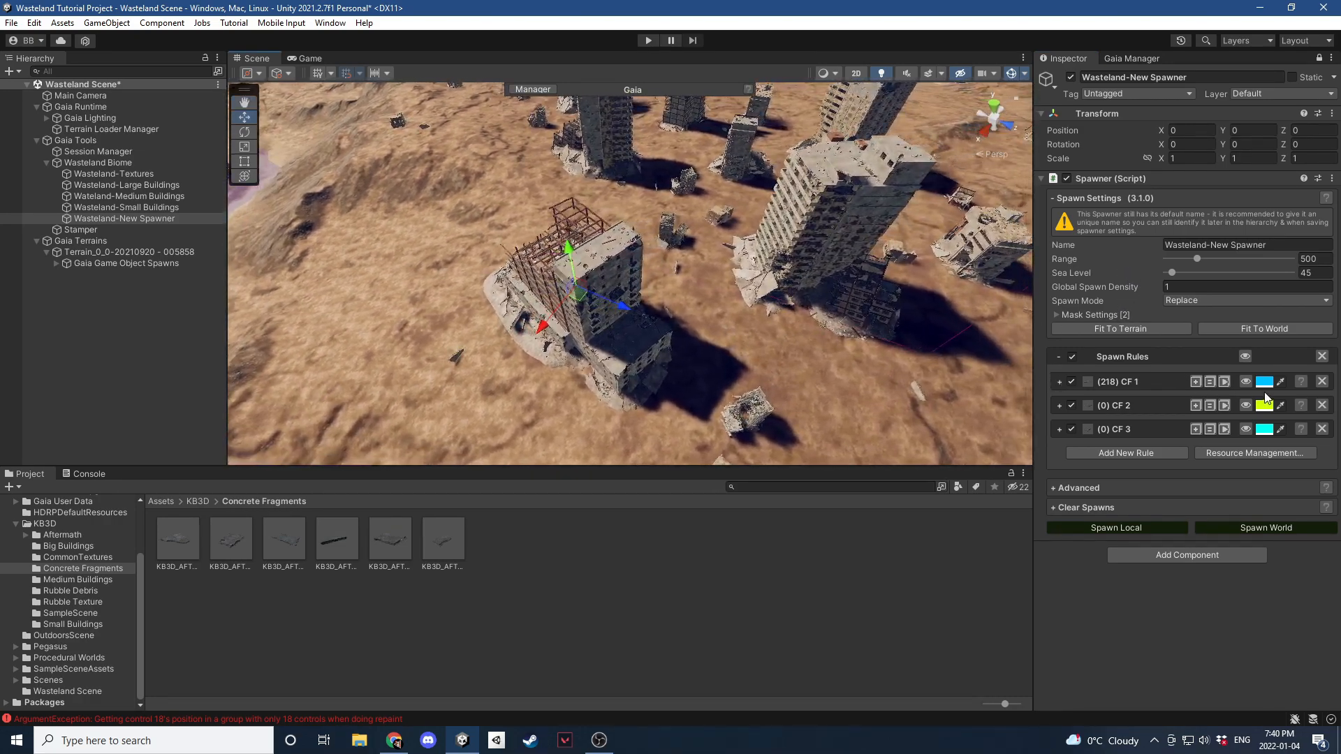
left_click(1243, 380)
left_click(1243, 381)
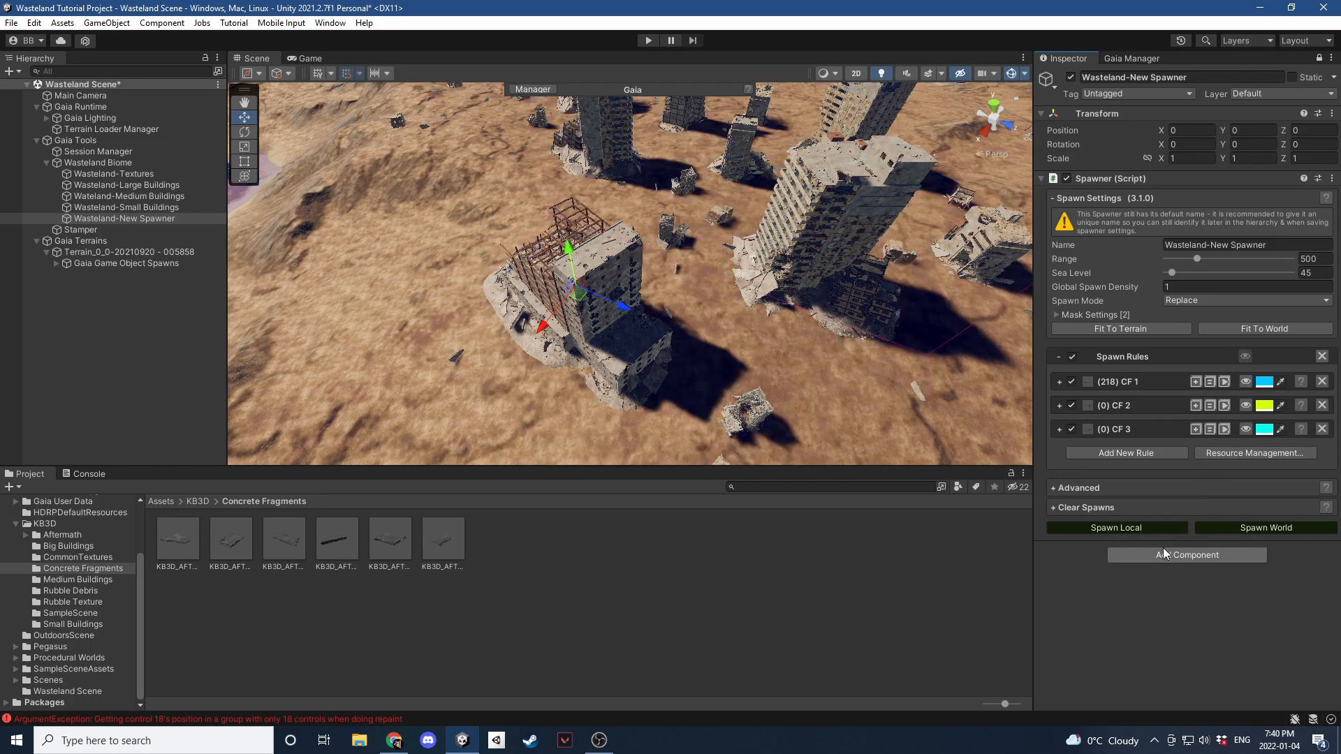
left_click(1114, 527)
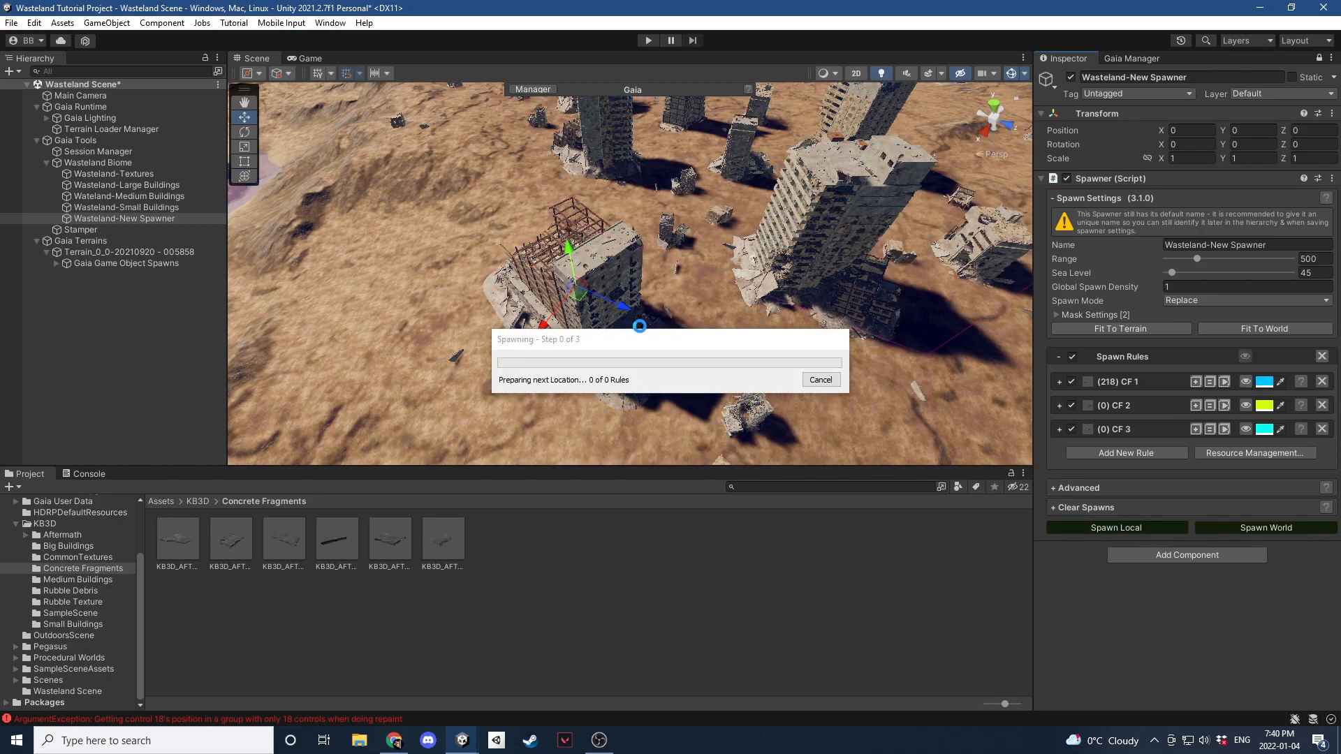
right_click_drag(641, 332, 535, 218)
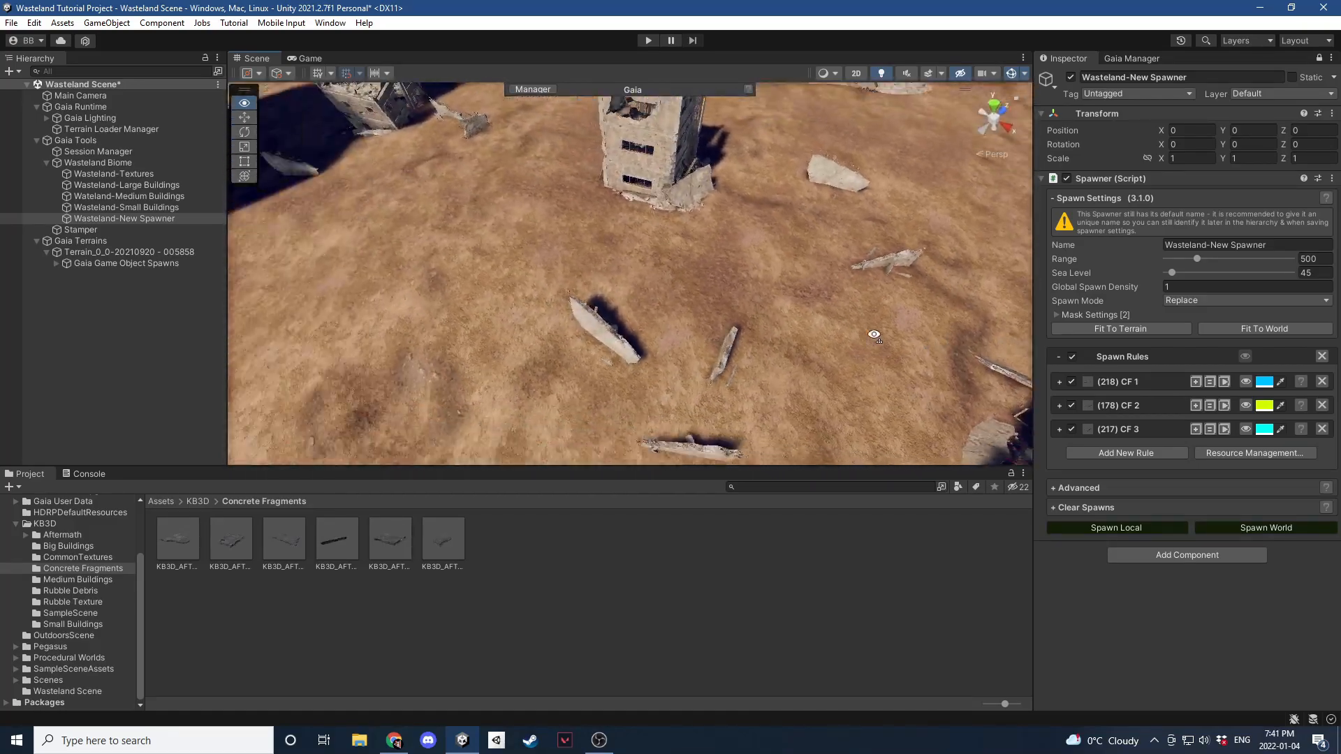
right_click_drag(813, 280, 821, 293)
Set the CF 1 rule's probability rate to 35% and collapse the rule.
left_click(1060, 381)
scroll(1195, 390, "down", 4)
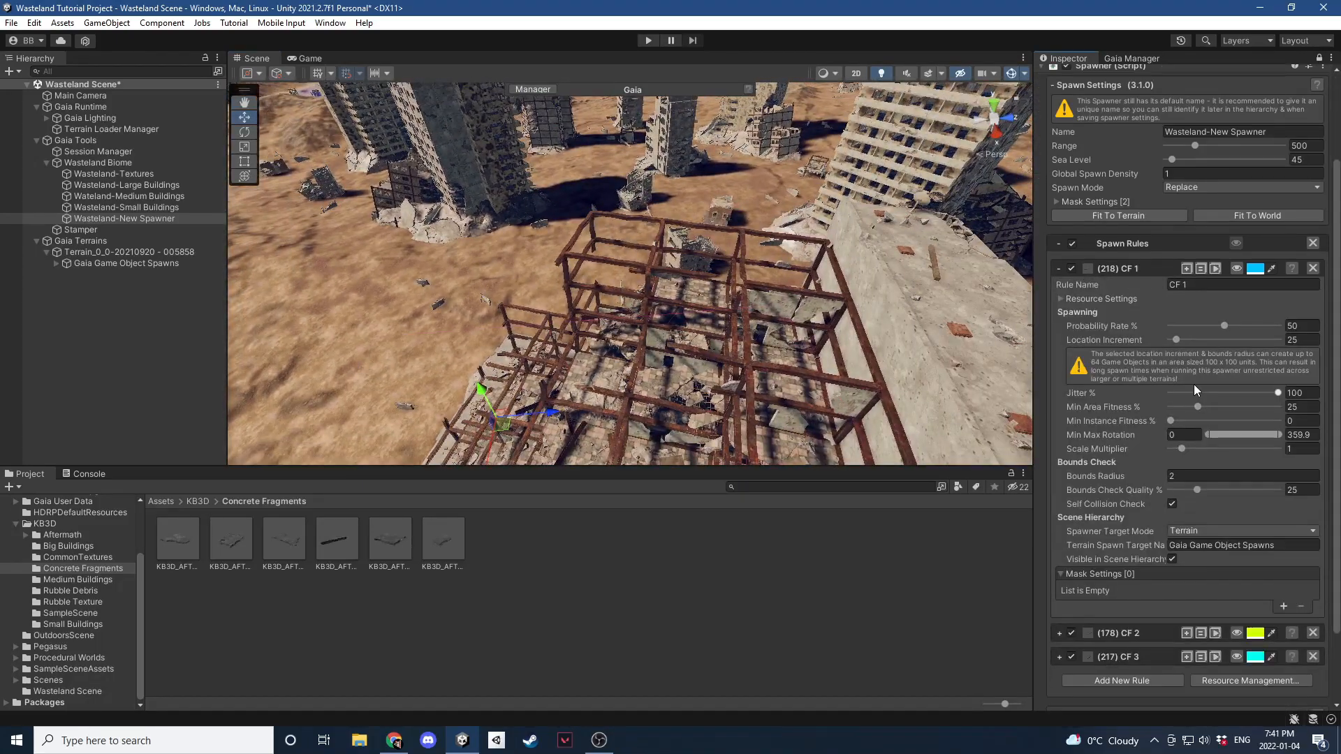
left_click(1308, 323)
type("3")
left_click(1057, 268)
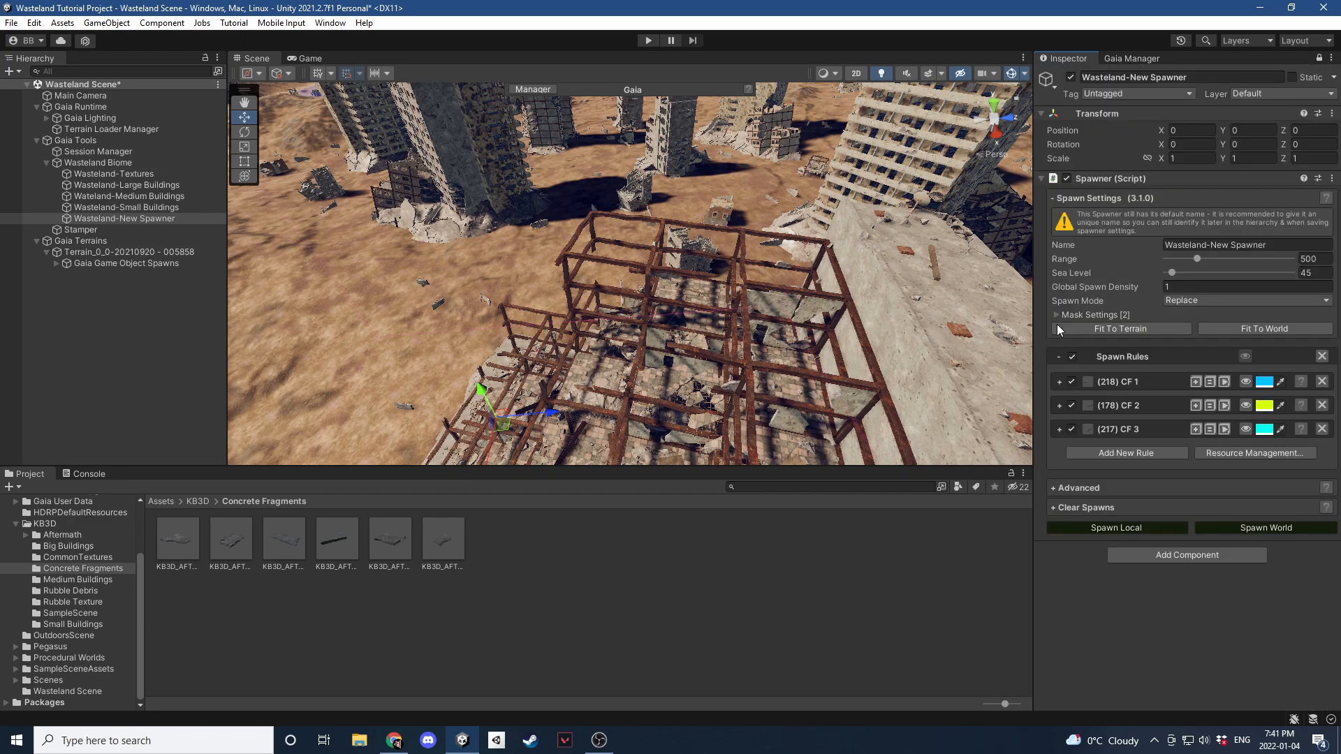
Set the CF 2 rule's probability rate to 35% and collapse the rule.
left_click(1060, 406)
left_click(1302, 463)
type("35")
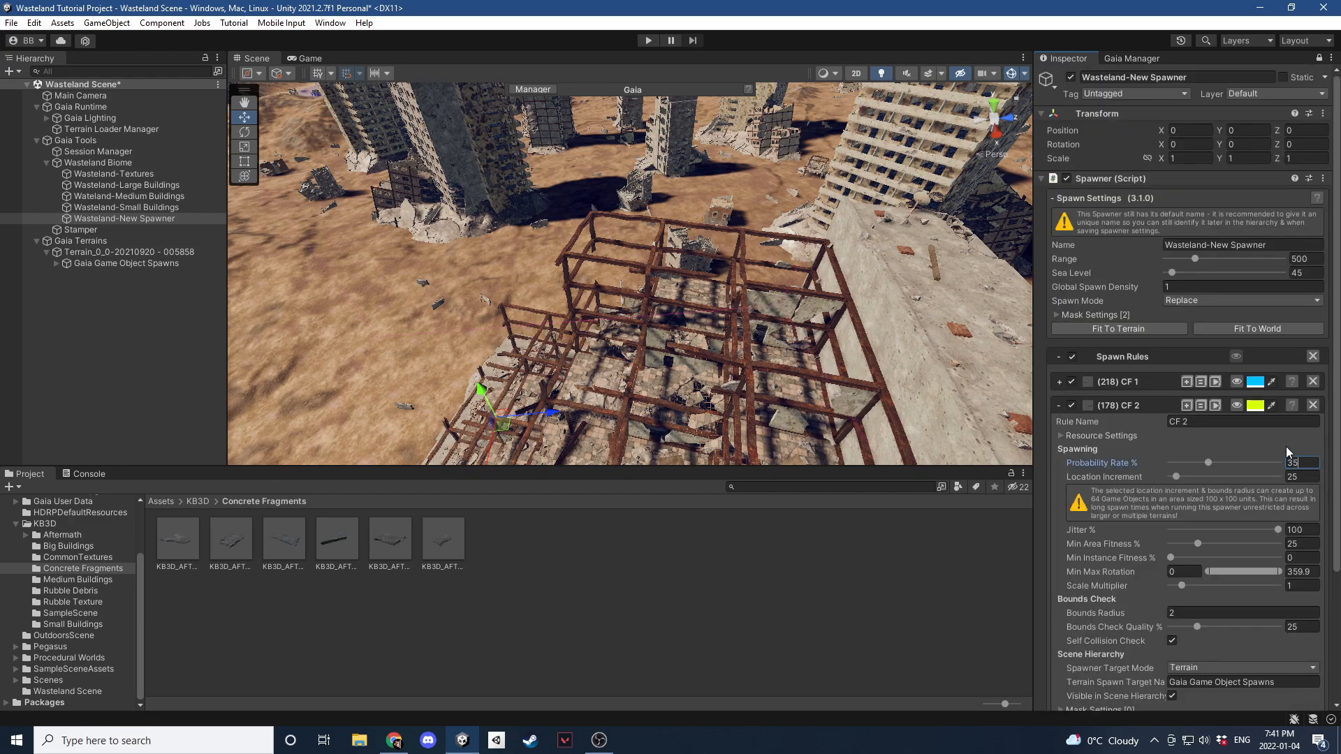
left_click(1057, 405)
Set the CF 3 rule's probability rate to 35% and collapse the rule.
left_click(1059, 429)
left_click(1301, 485)
type("35")
right_click_drag(775, 231, 877, 335)
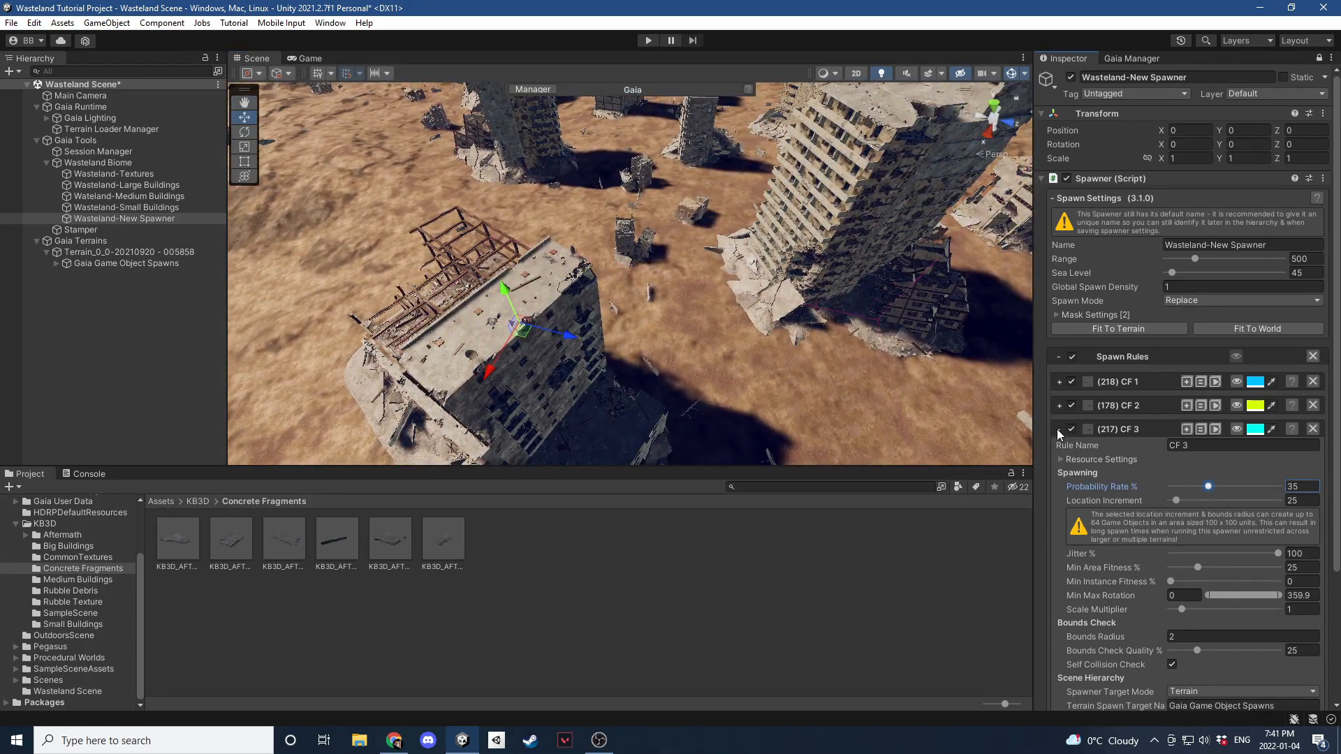
left_click(1057, 429)
Spawn the concrete fragment rules locally again and look over the fragments around the buildings.
left_click(1126, 527)
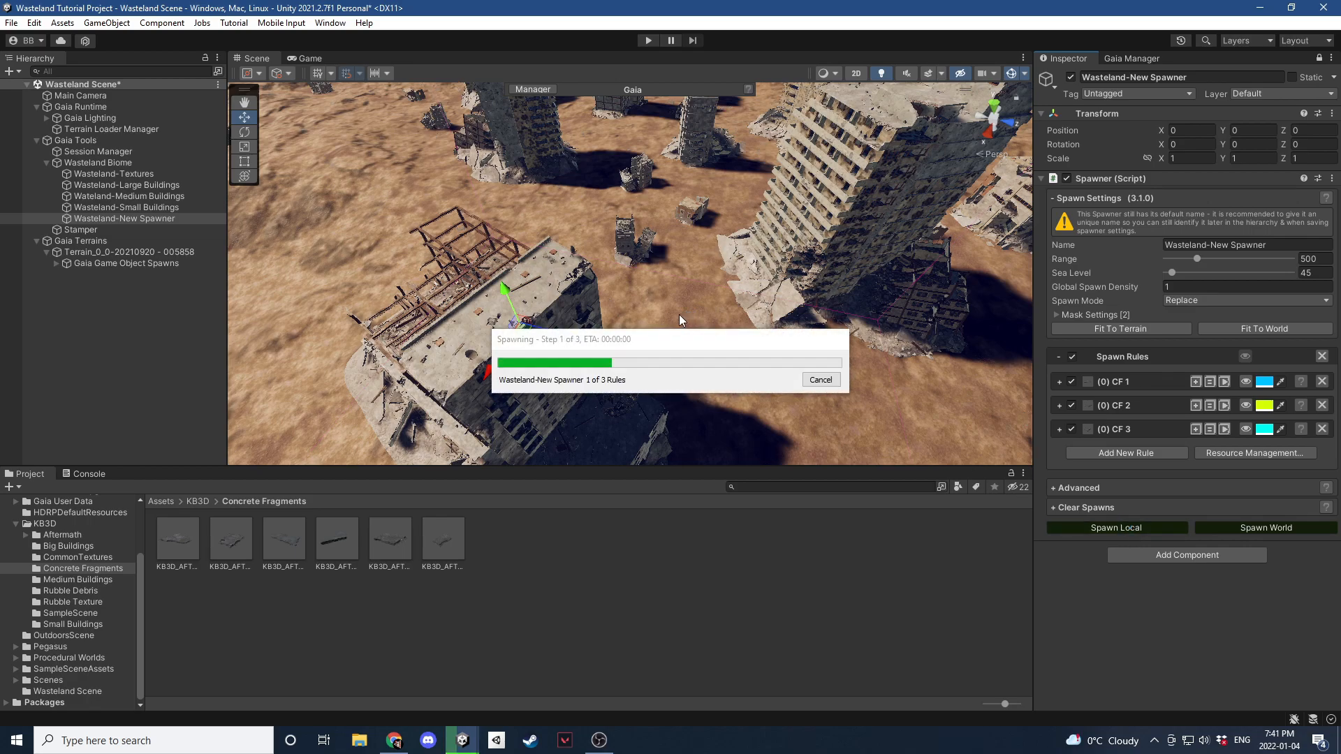
right_click_drag(676, 313, 517, 212)
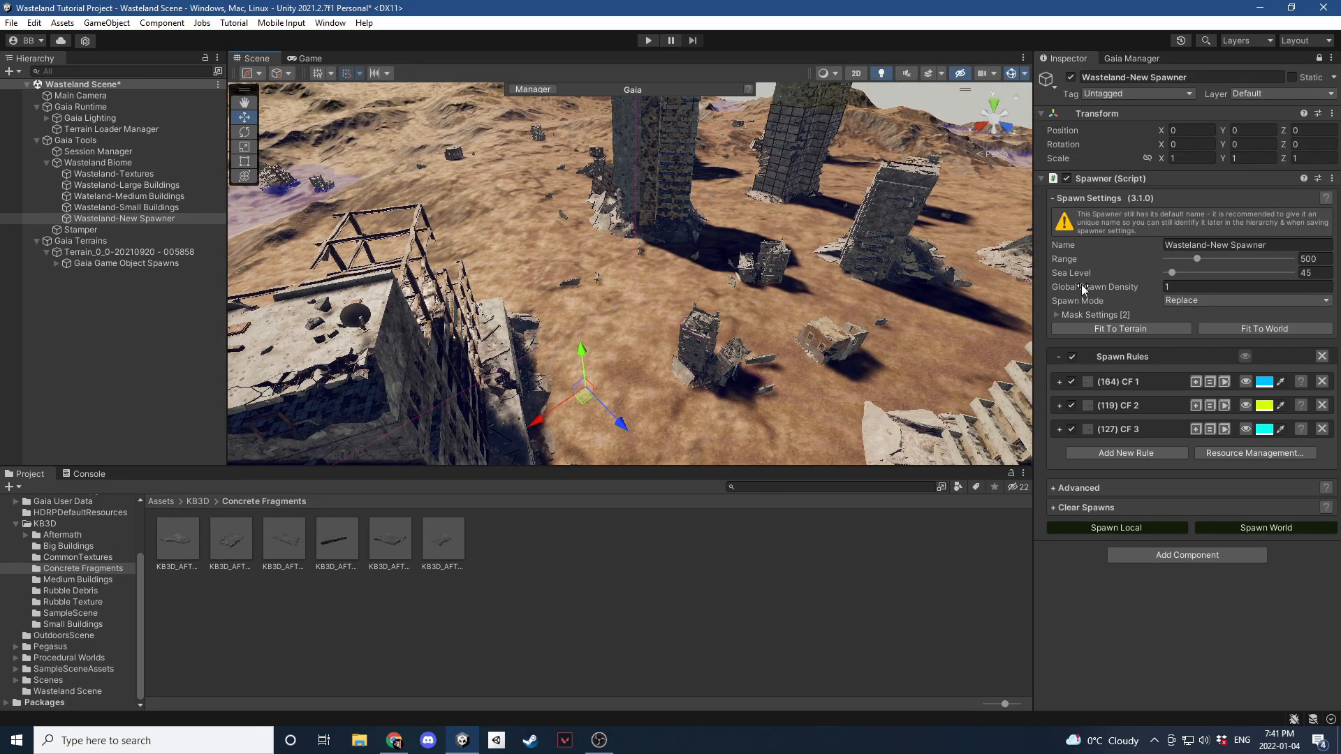
right_click_drag(733, 281, 1029, 311)
In the CF 1 rule's prefabs, set the minimum Y spawn offset of Extra Frag 1 to -0.15.
left_click(1057, 382)
left_click(1057, 382)
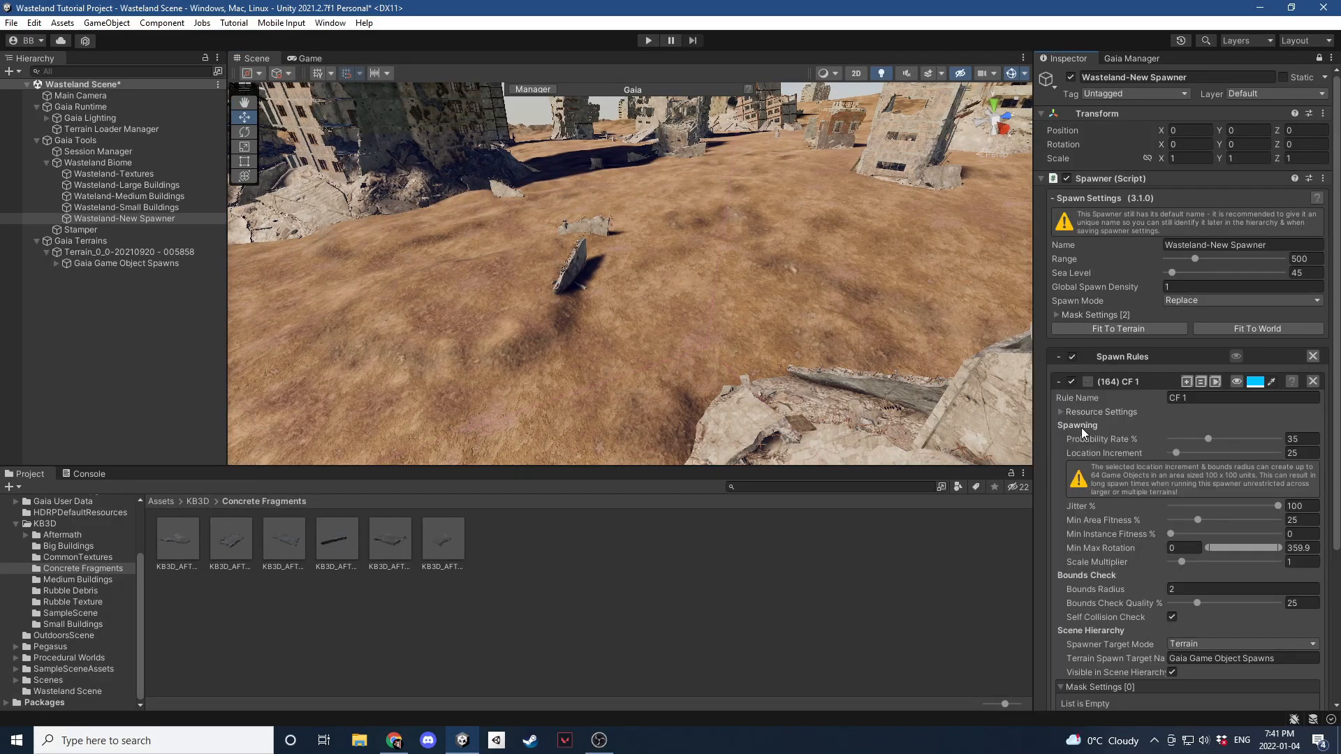
left_click(1060, 412)
scroll(1074, 422, "down", 5)
left_click(1082, 317)
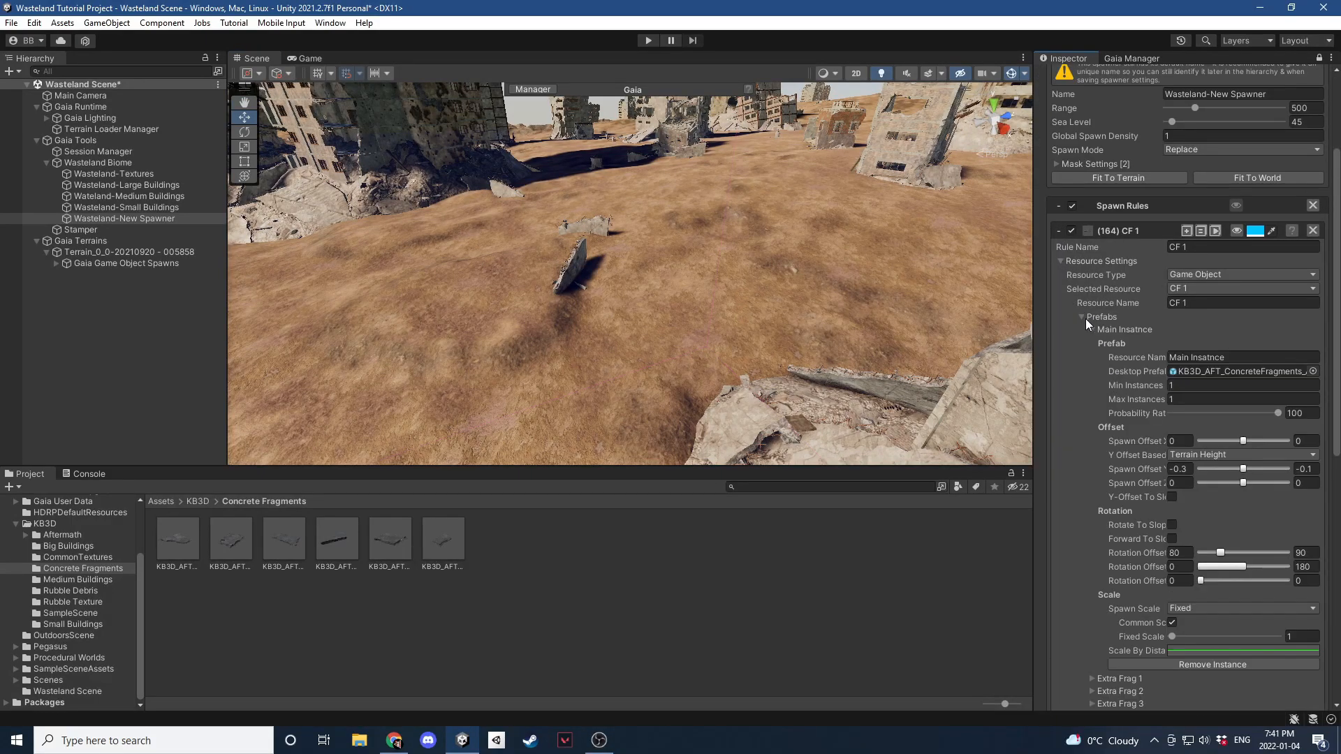
scroll(1082, 317, "down", 4)
left_click(1091, 216)
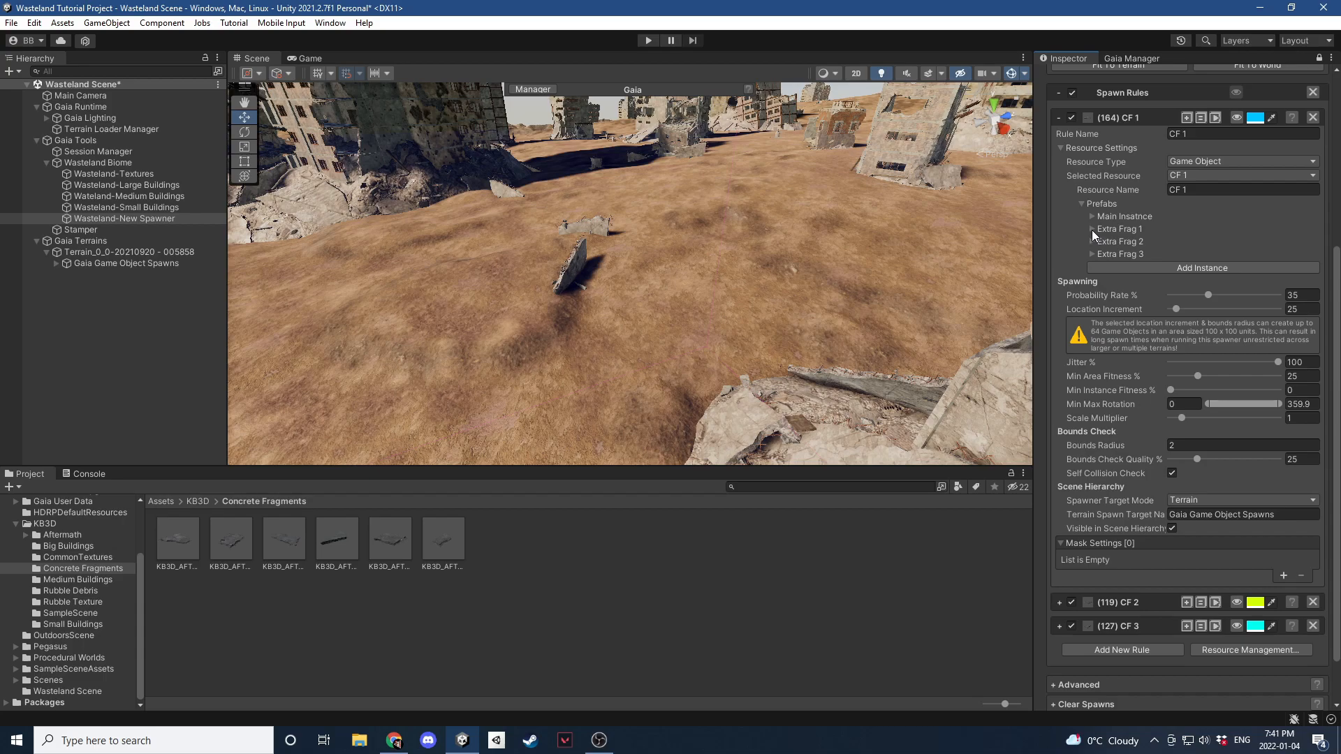
left_click(1092, 229)
left_click(1187, 368)
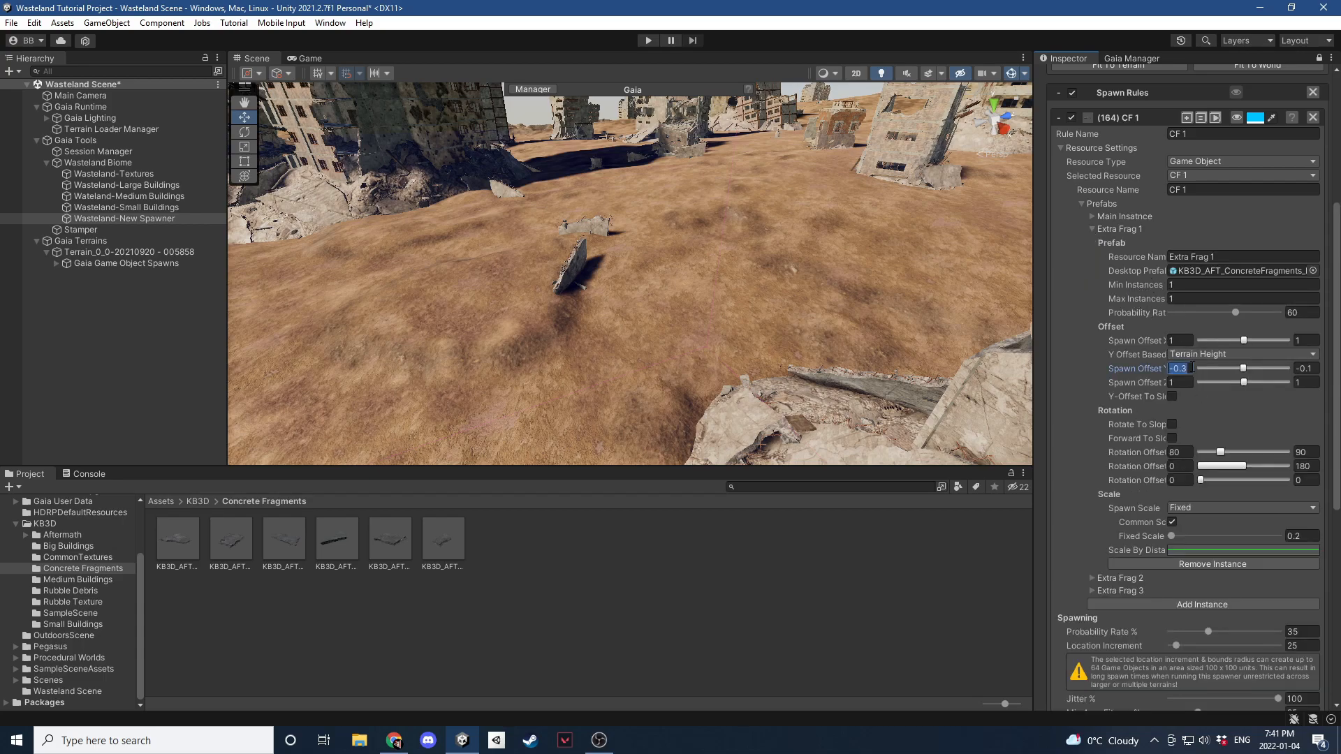
type("-0.15")
left_click(1091, 229)
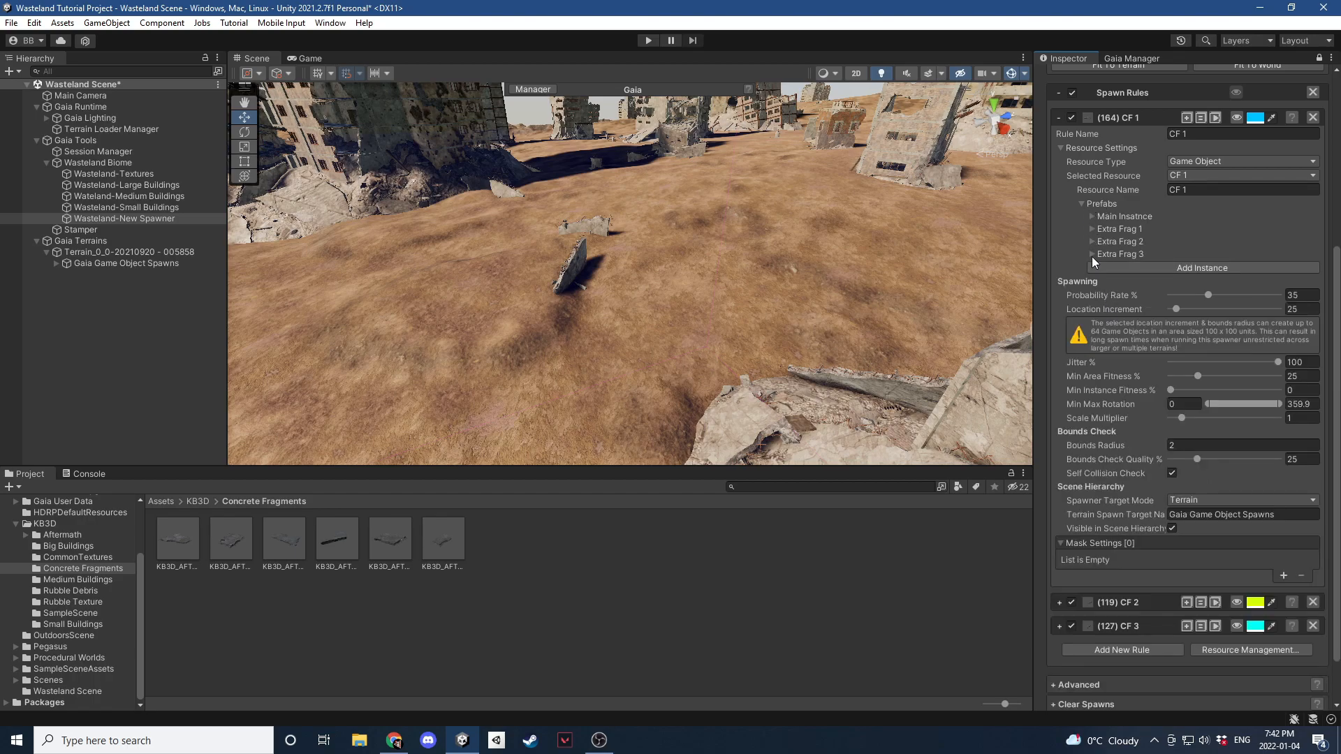
Set the minimum Y spawn offset of CF 1's Extra Frag 2 and Extra Frag 3 to -0.15 and collapse the rule's resource settings.
left_click(1091, 241)
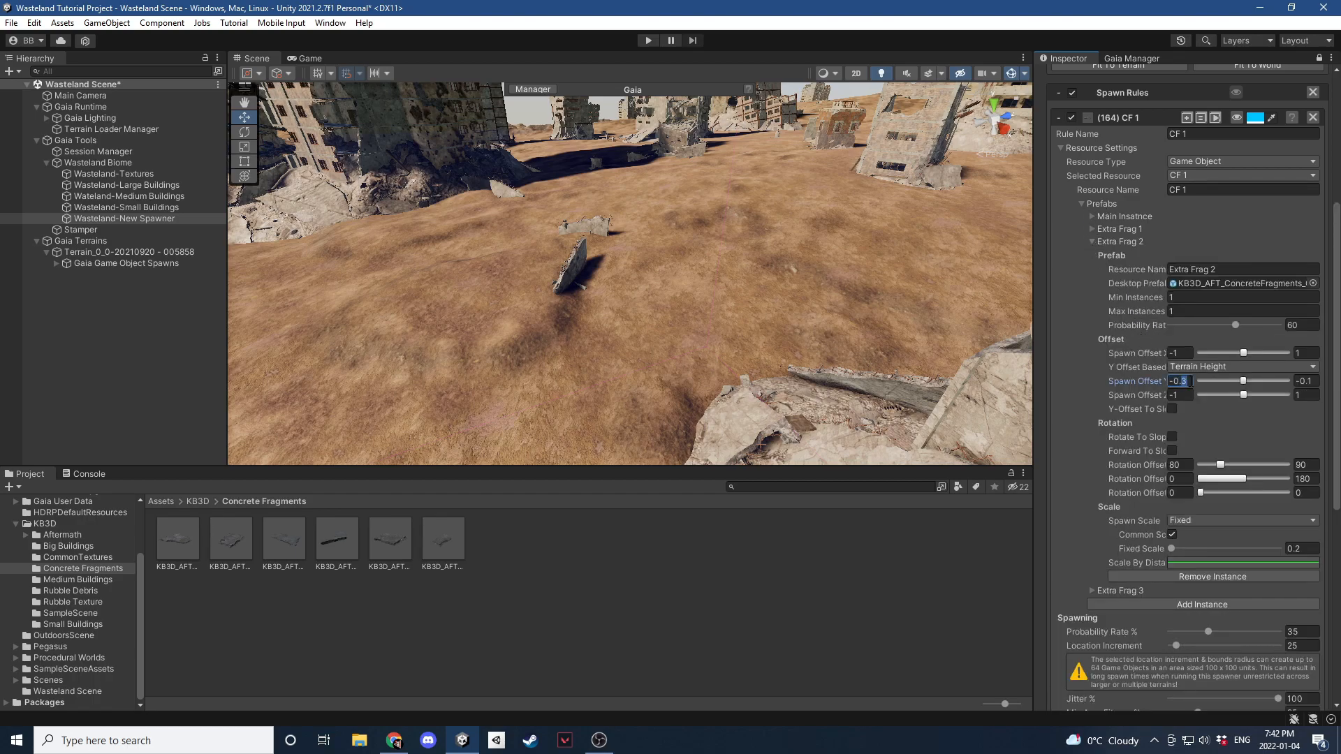
type("15")
left_click(1091, 242)
left_click(1091, 254)
double_click(1180, 393)
type("15")
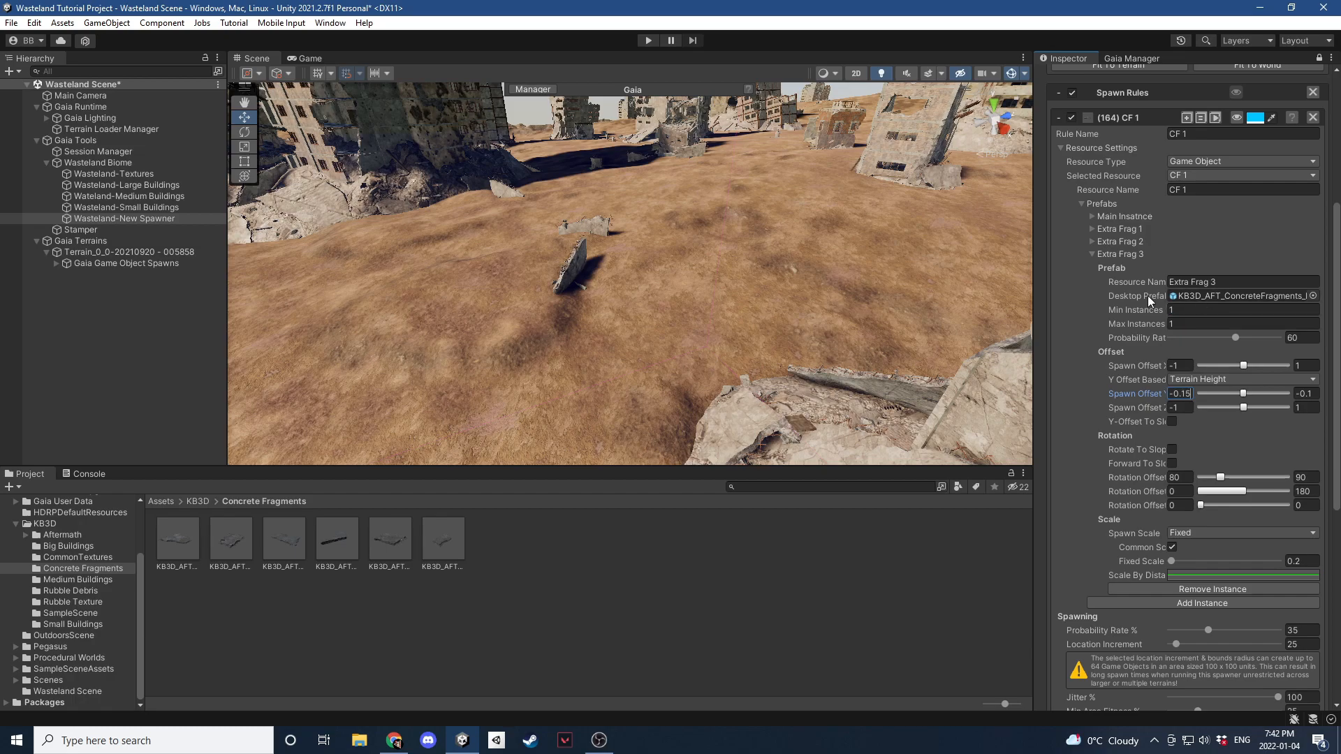
left_click(1090, 250)
left_click(1073, 205)
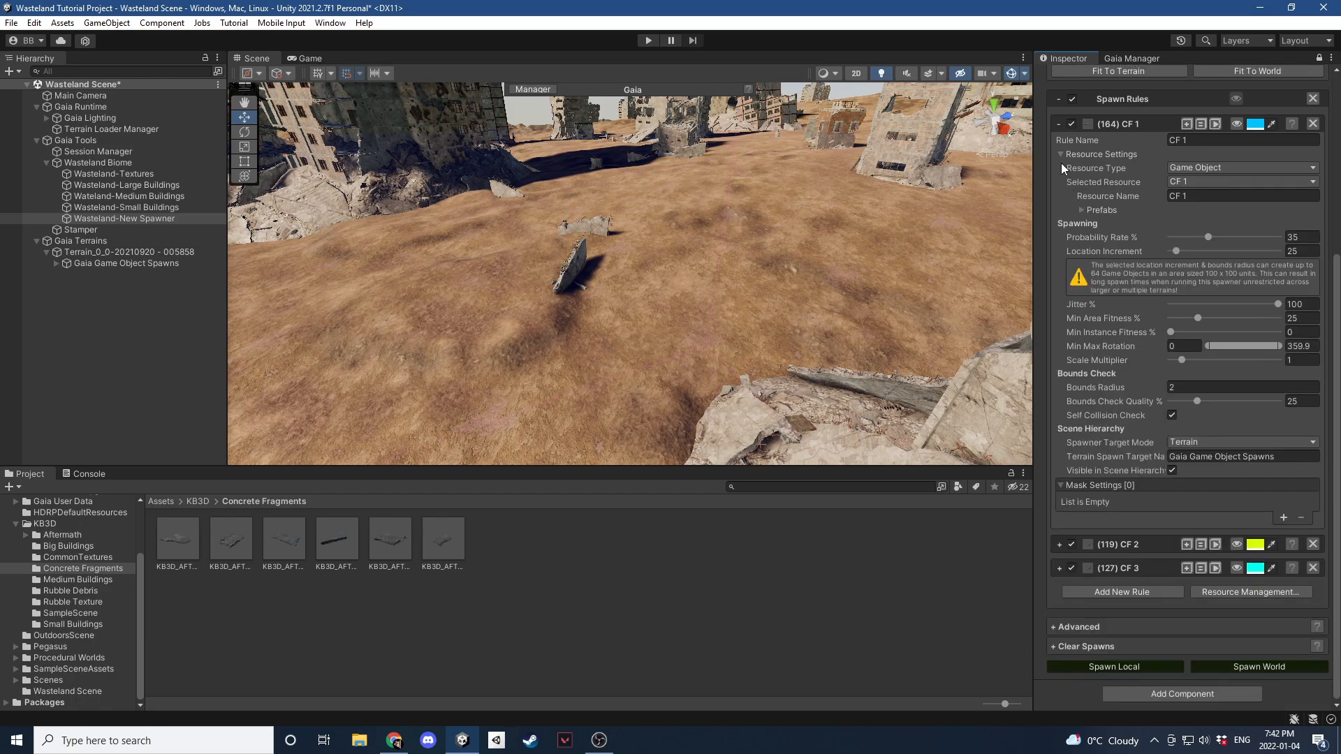
left_click(1061, 149)
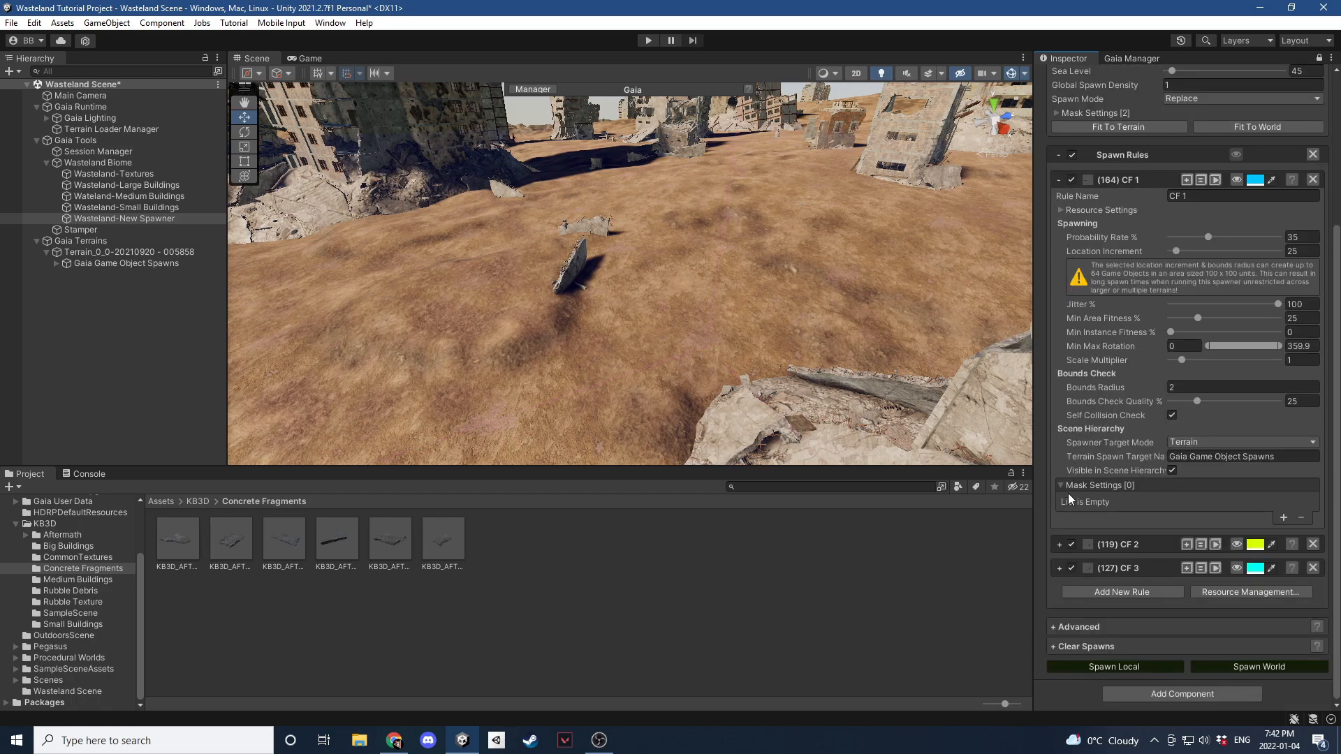
Set the minimum Y spawn offset of the CF 2 rule's extra fragments to -0.15 and collapse their settings.
left_click(1058, 544)
scroll(1089, 488, "down", 5)
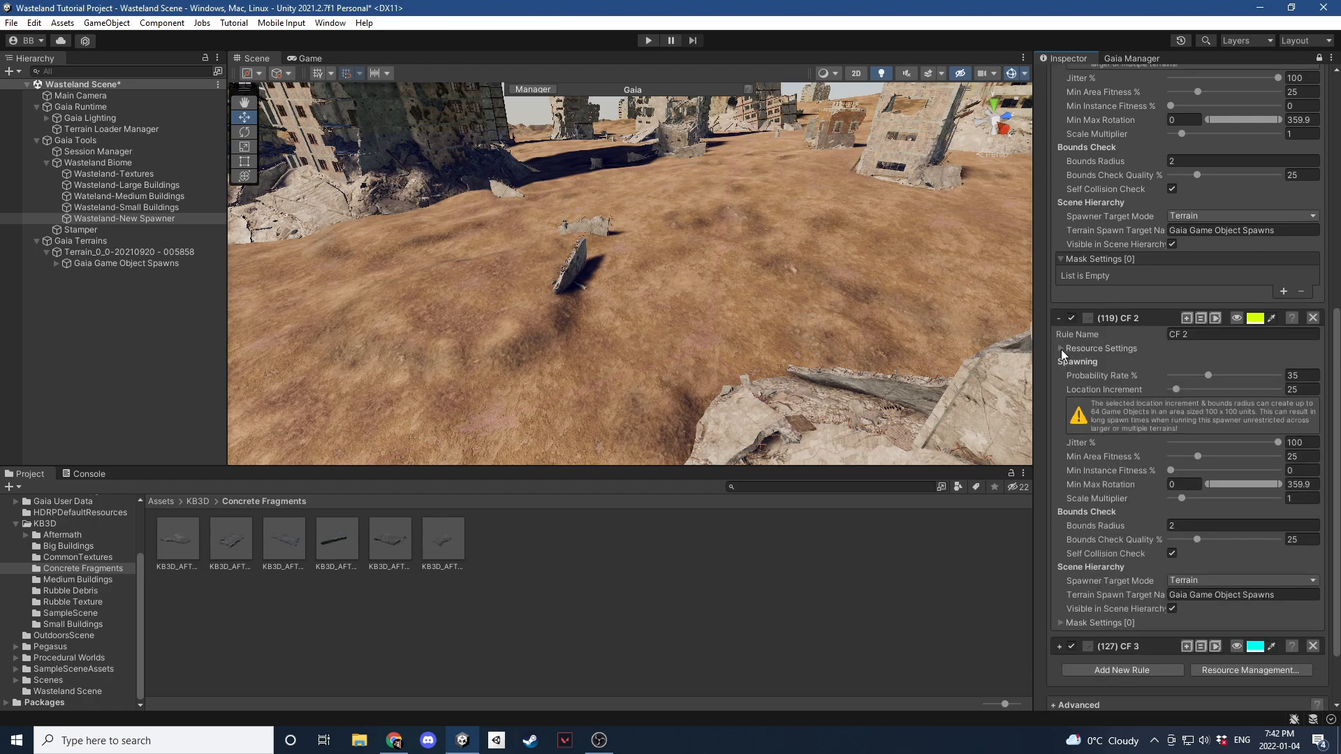
left_click(1058, 347)
scroll(1117, 339, "down", 4)
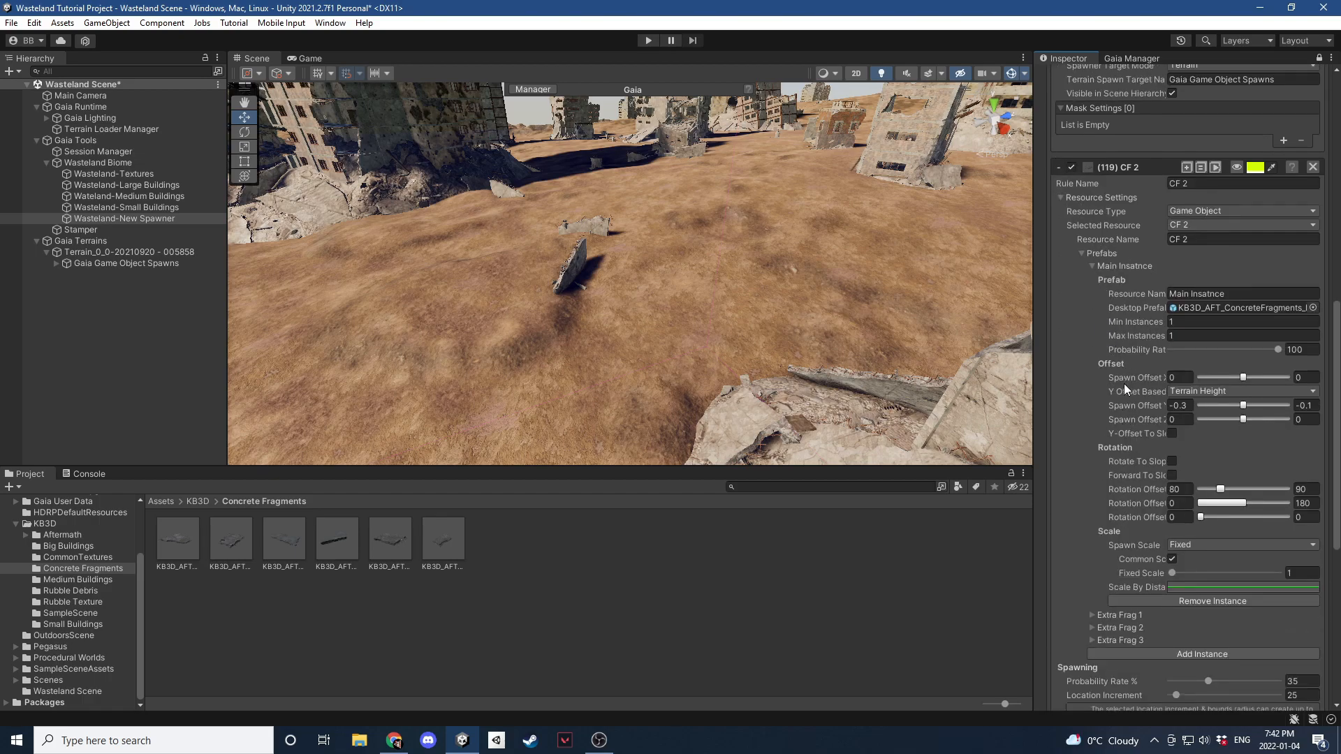
scroll(1117, 419, "down", 3)
left_click(1093, 502)
scroll(1095, 500, "down", 4)
scroll(1097, 548, "down", 4)
left_click(1094, 550)
scroll(1096, 551, "down", 4)
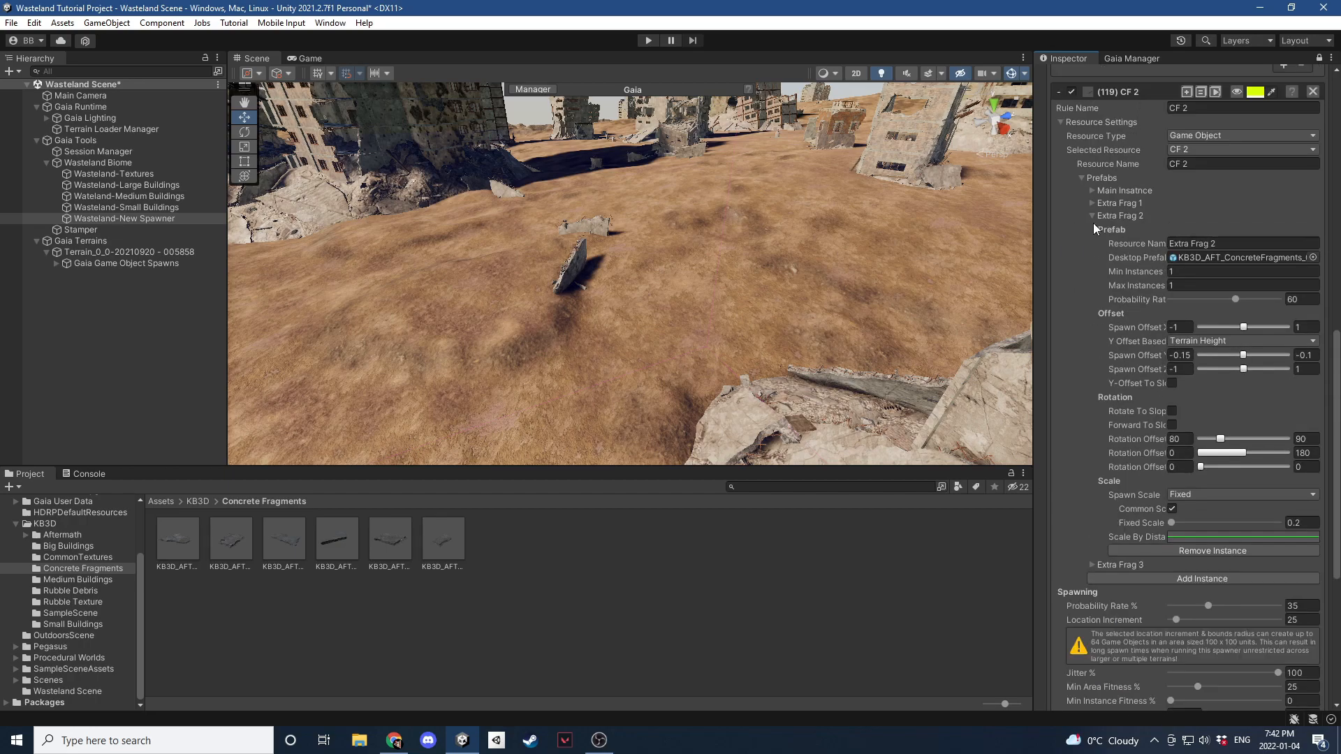
left_click(1092, 215)
left_click(1058, 120)
Adjust the minimum Y spawn offset of the CF 3 rule's extra fragments in the same way and collapse the rule.
left_click(1058, 568)
left_click(1060, 294)
left_click(1092, 300)
scroll(1096, 419, "down", 10)
scroll(1100, 391, "up", 10)
left_click(1081, 249)
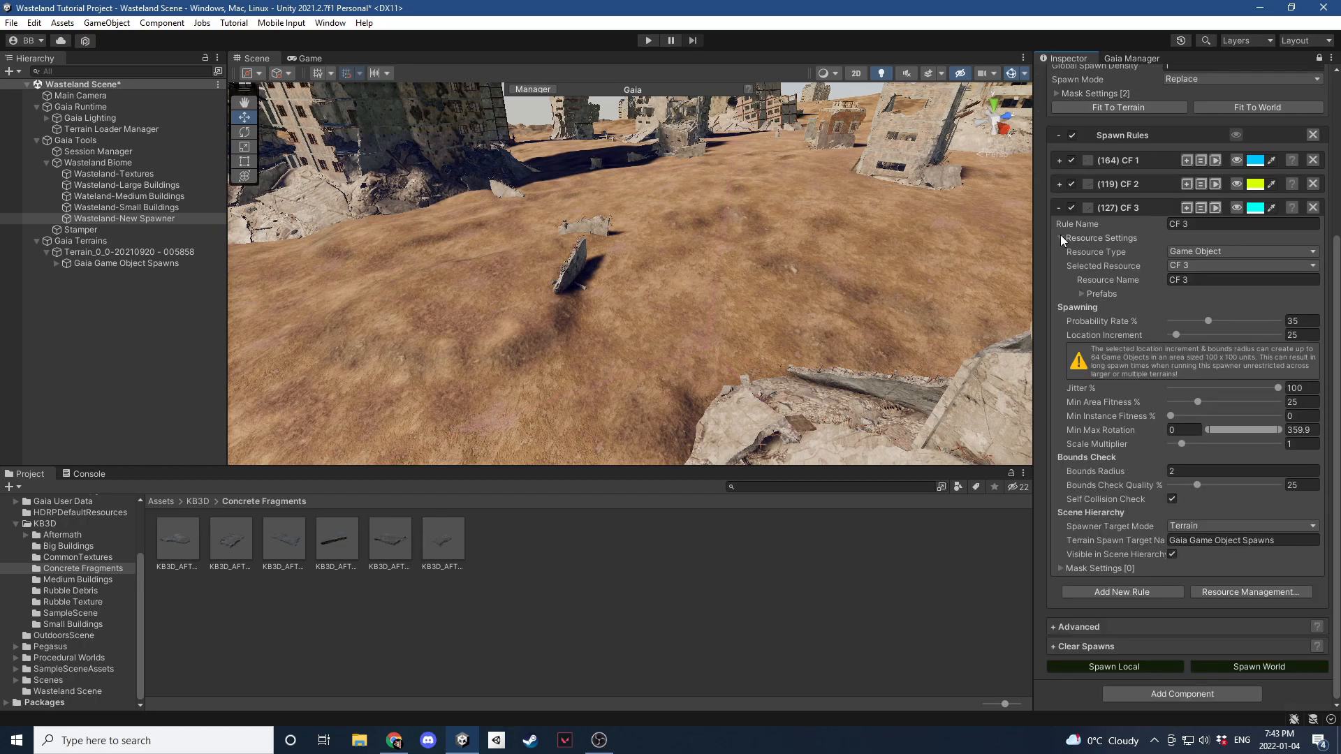
left_click(1058, 208)
Spawn the concrete fragment rules across the world and inspect the scene from several angles.
left_click(1265, 528)
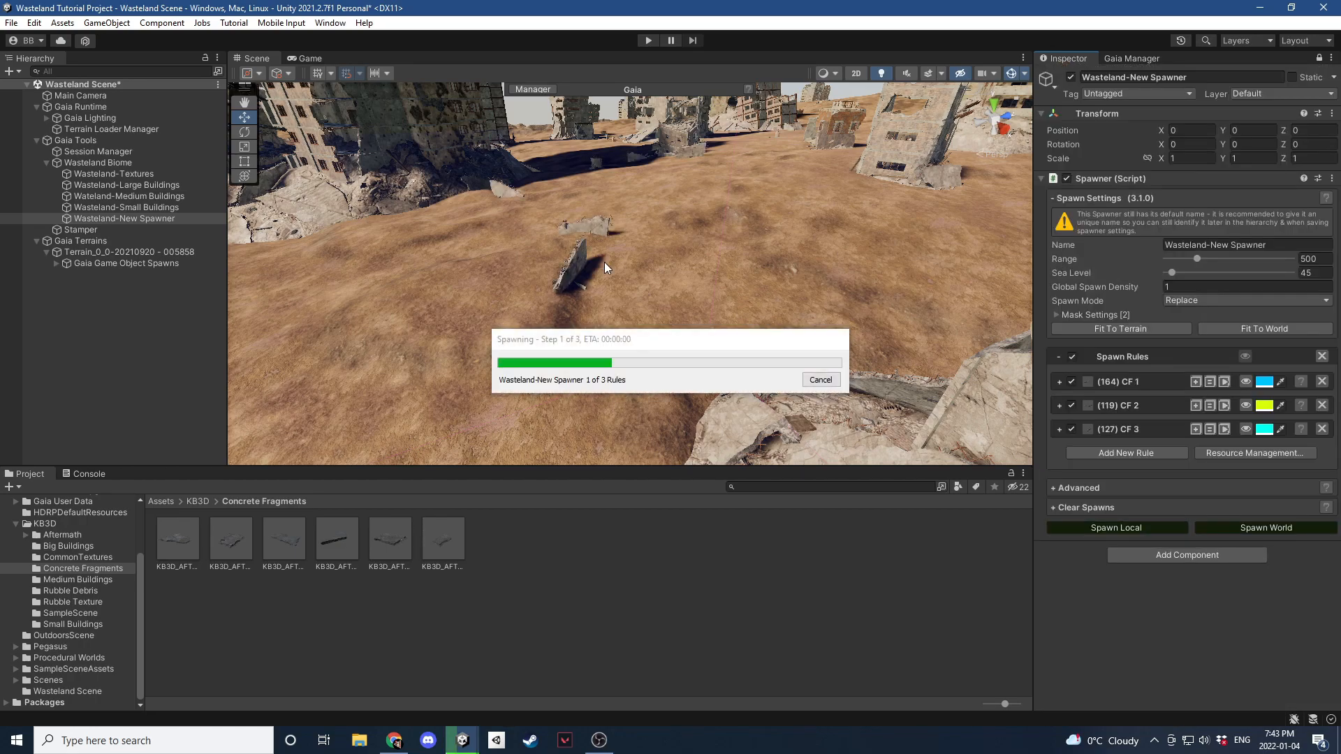
right_click_drag(734, 286, 519, 262)
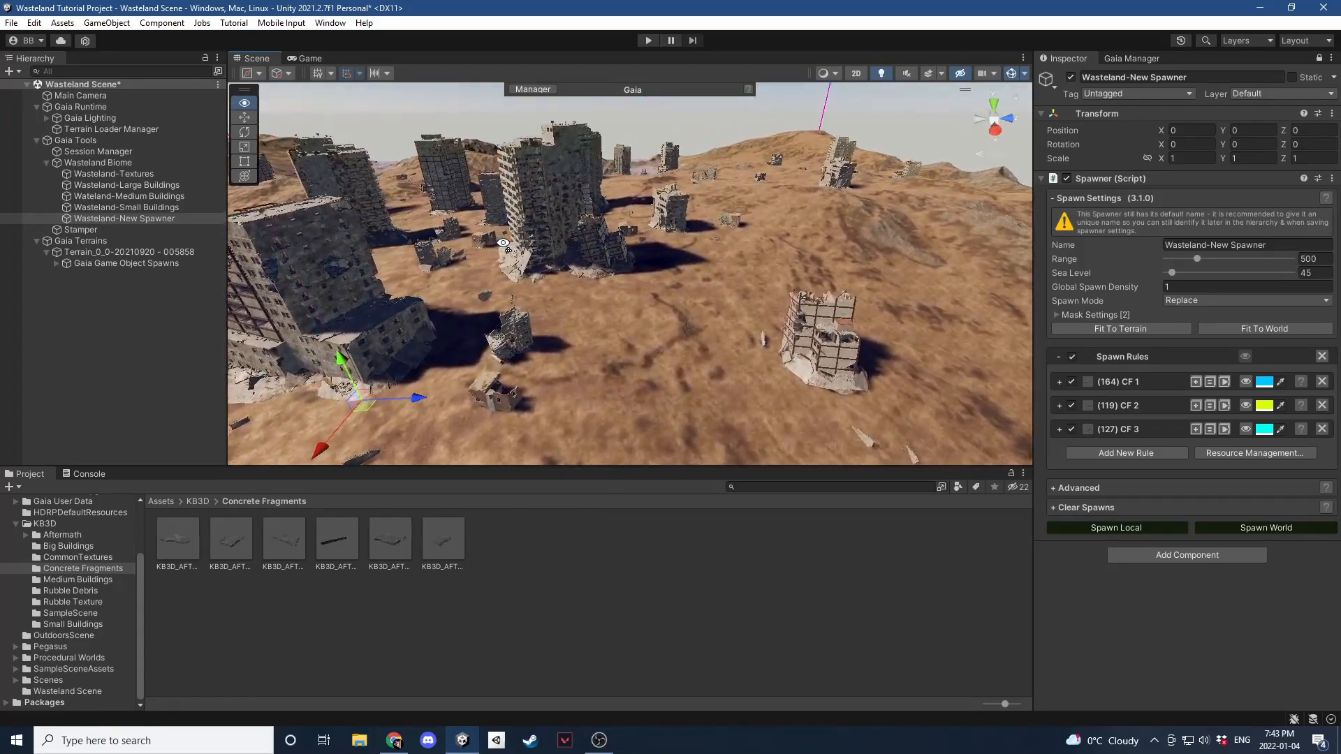
right_click_drag(464, 239, 529, 258)
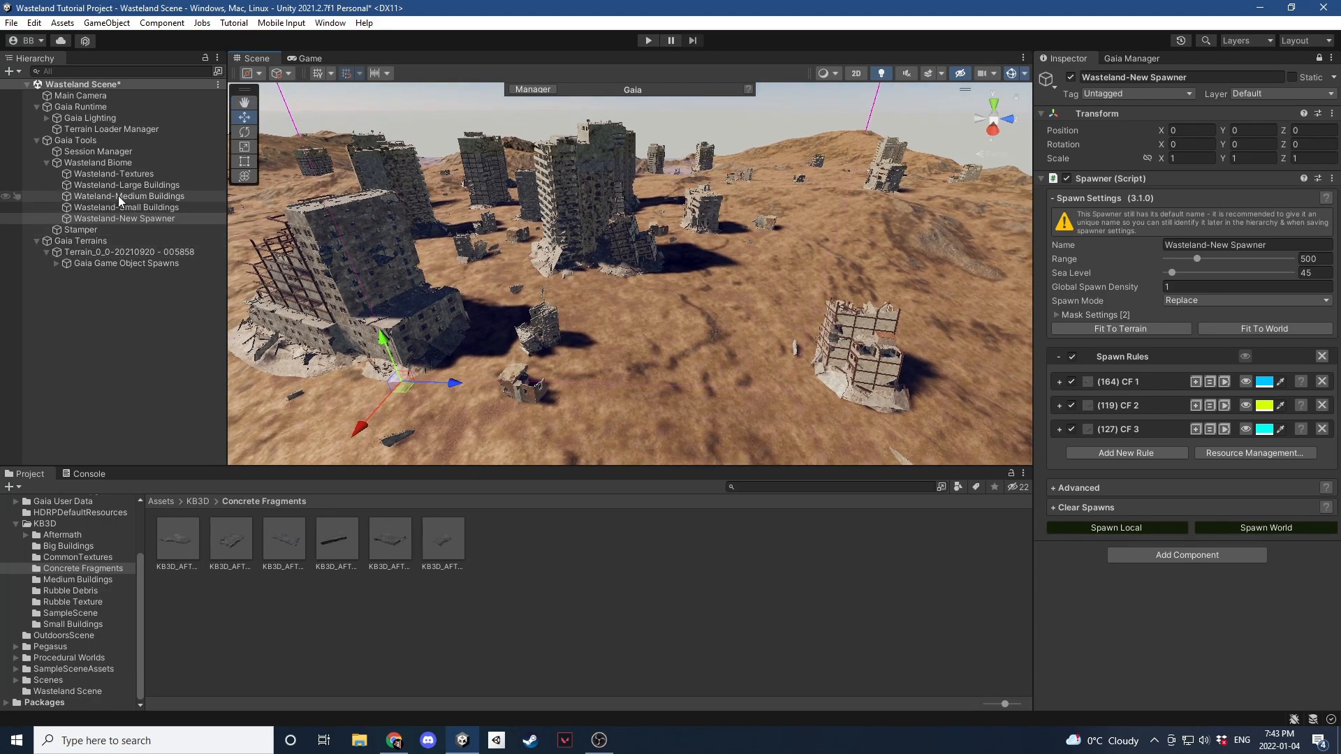
Rename the new spawner as Wasteland-Concrete Frags.
left_click(1287, 245)
left_click(1302, 245)
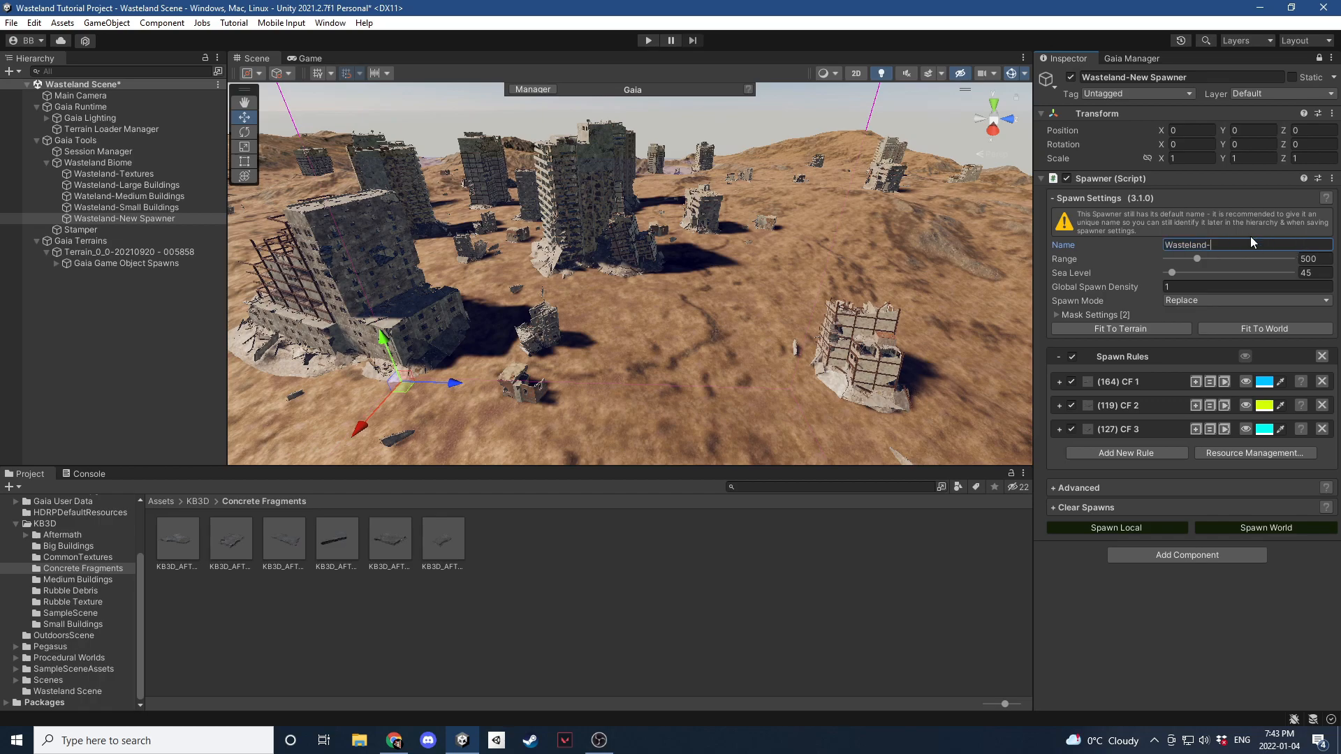
type("Rubb")
type("C")
type("Frags")
key("Return")
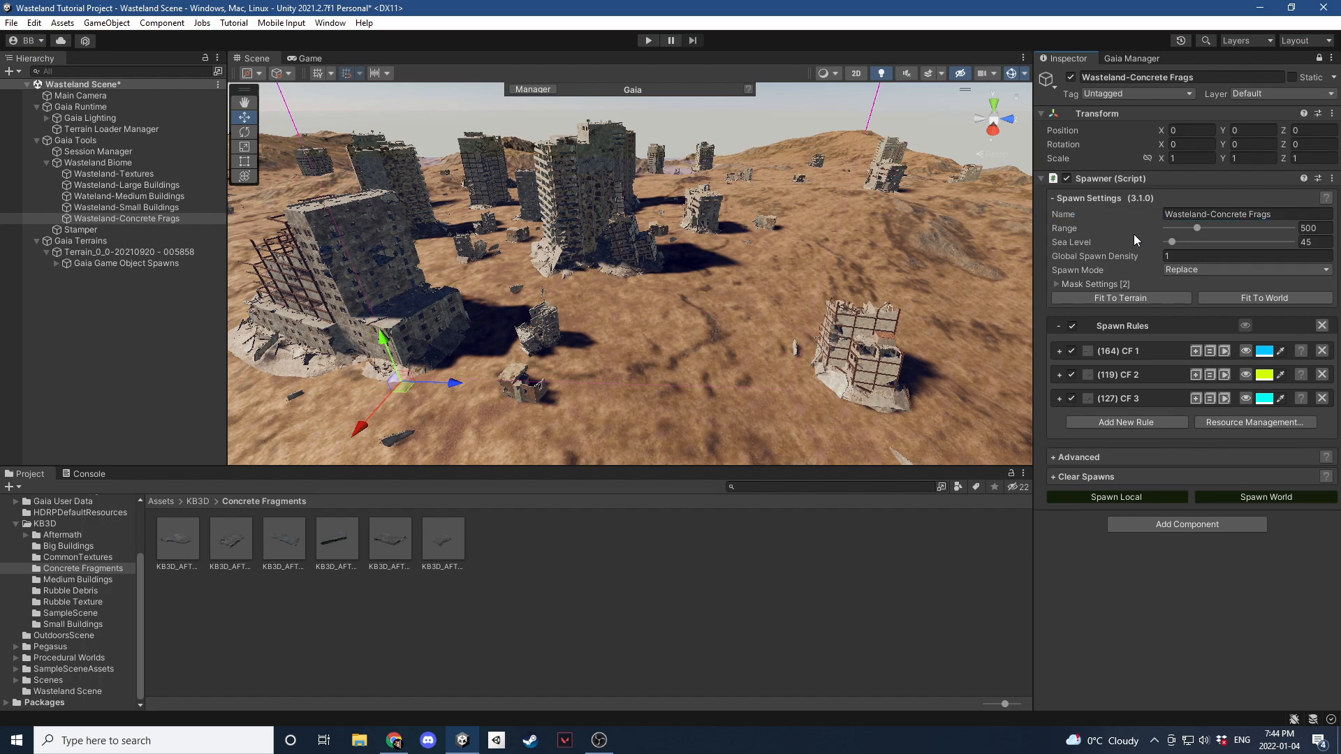
Duplicate the Wasteland-Concrete Frags spawner using its advanced settings.
left_click(92, 162)
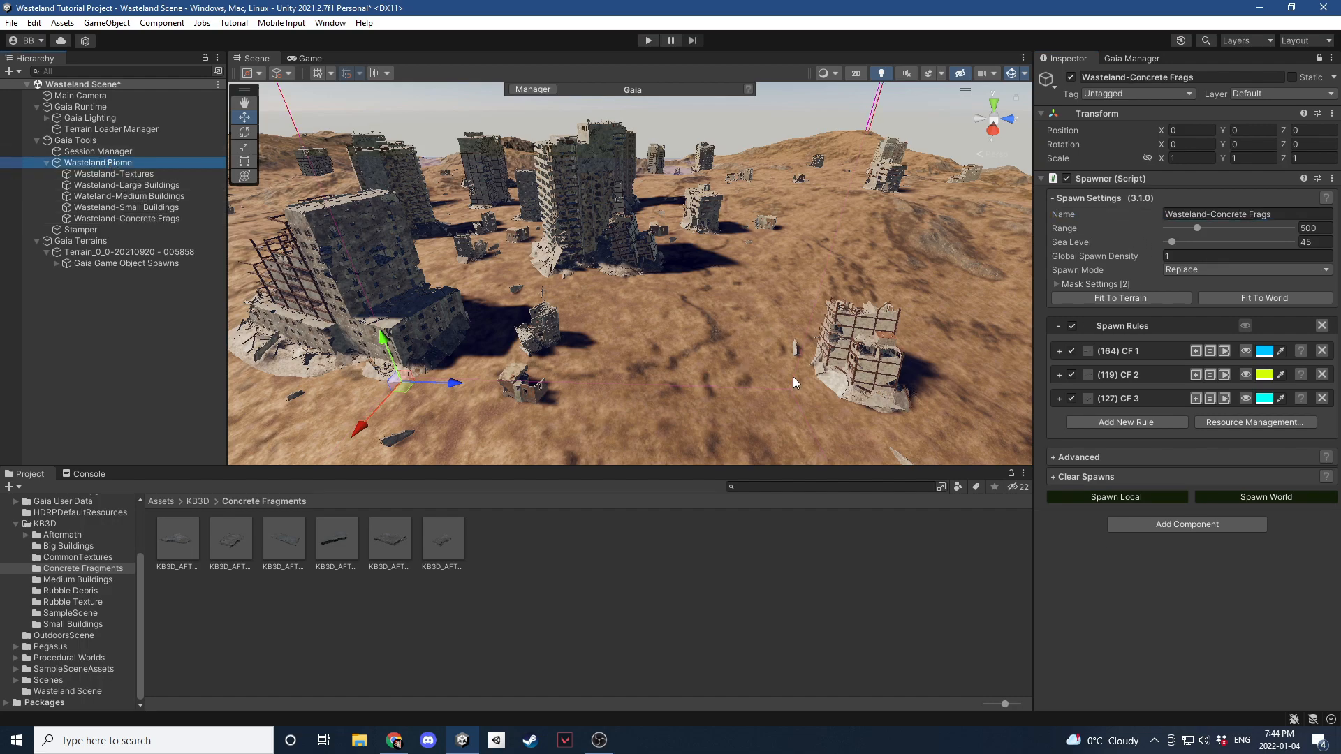
left_click(128, 217)
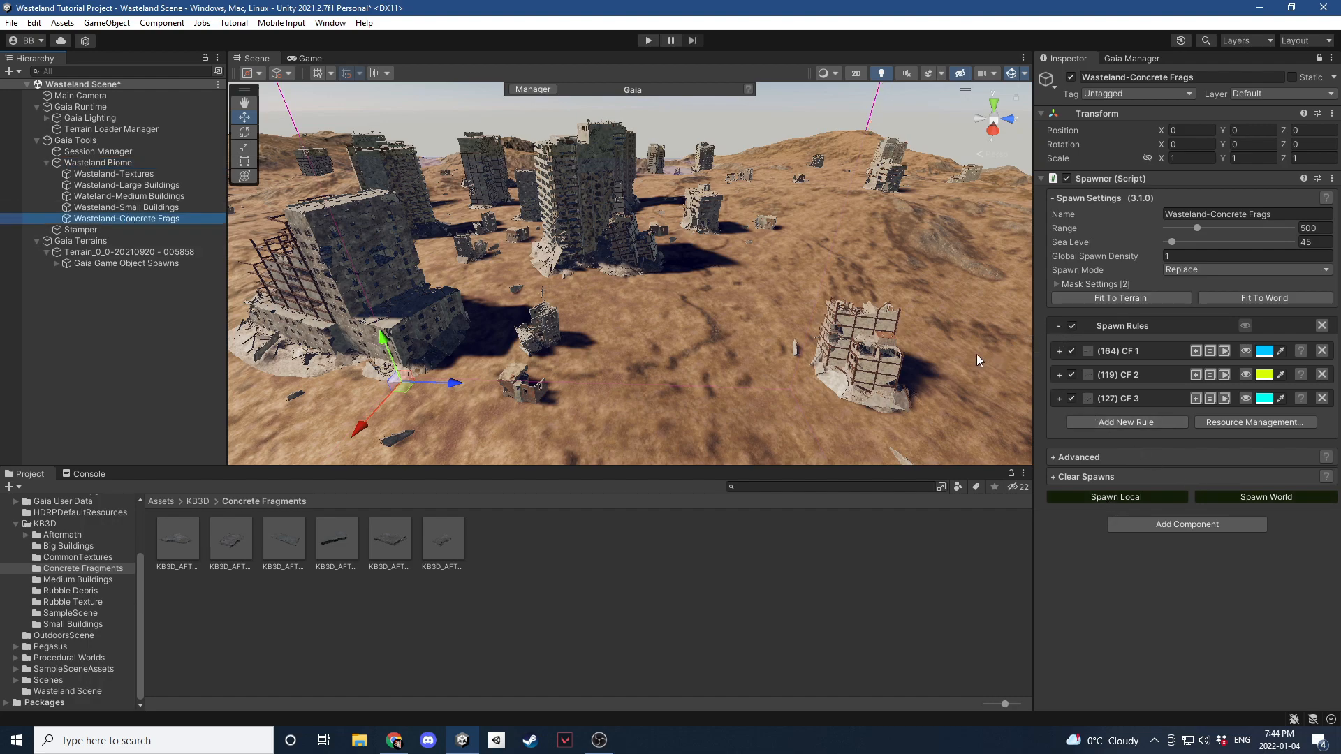
right_click_drag(793, 325, 1053, 364)
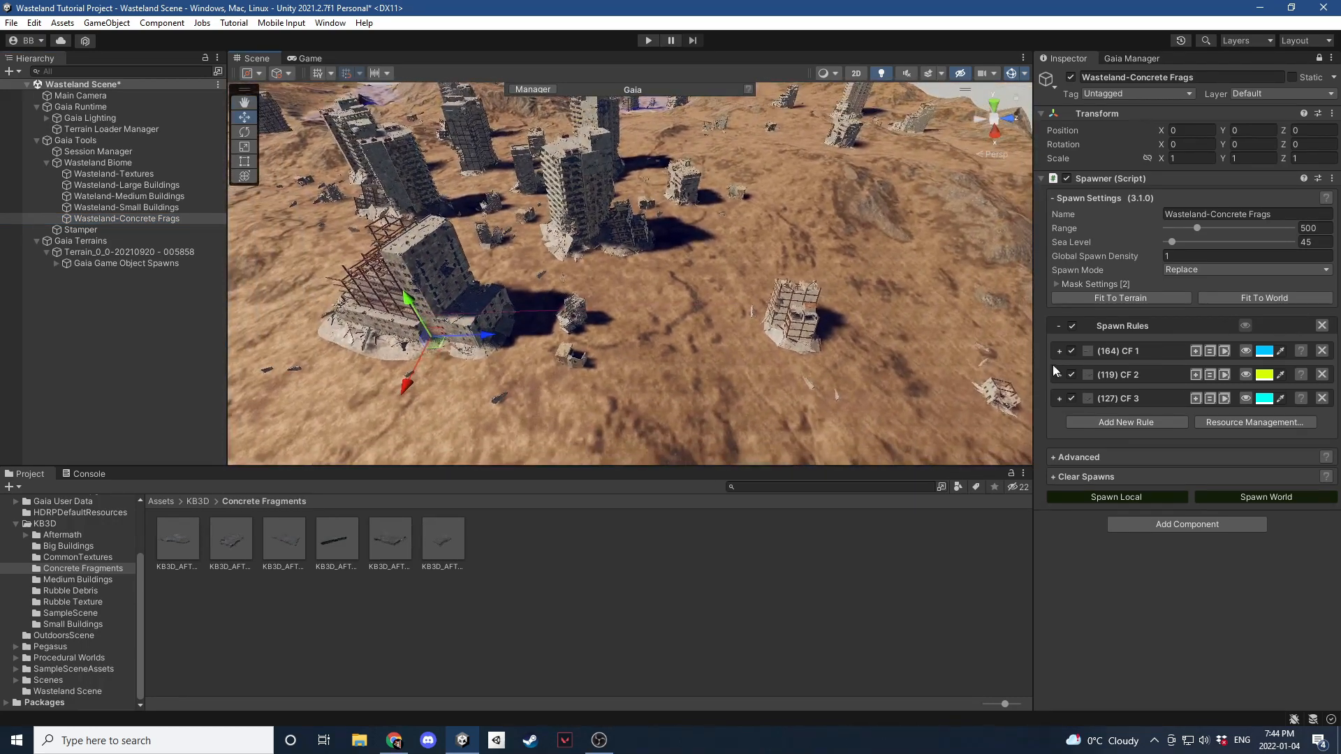
left_click(1052, 456)
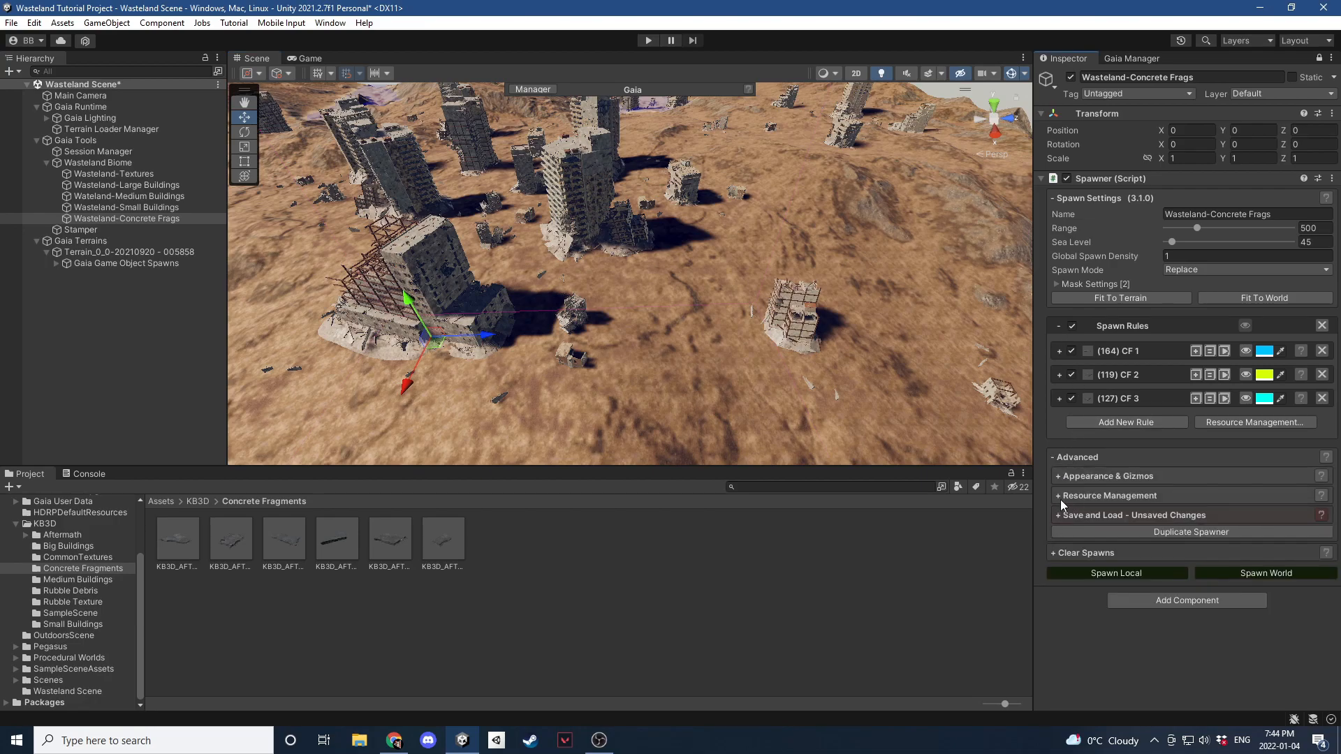
left_click(1061, 496)
scroll(1103, 520, "down", 3)
left_click(1128, 621)
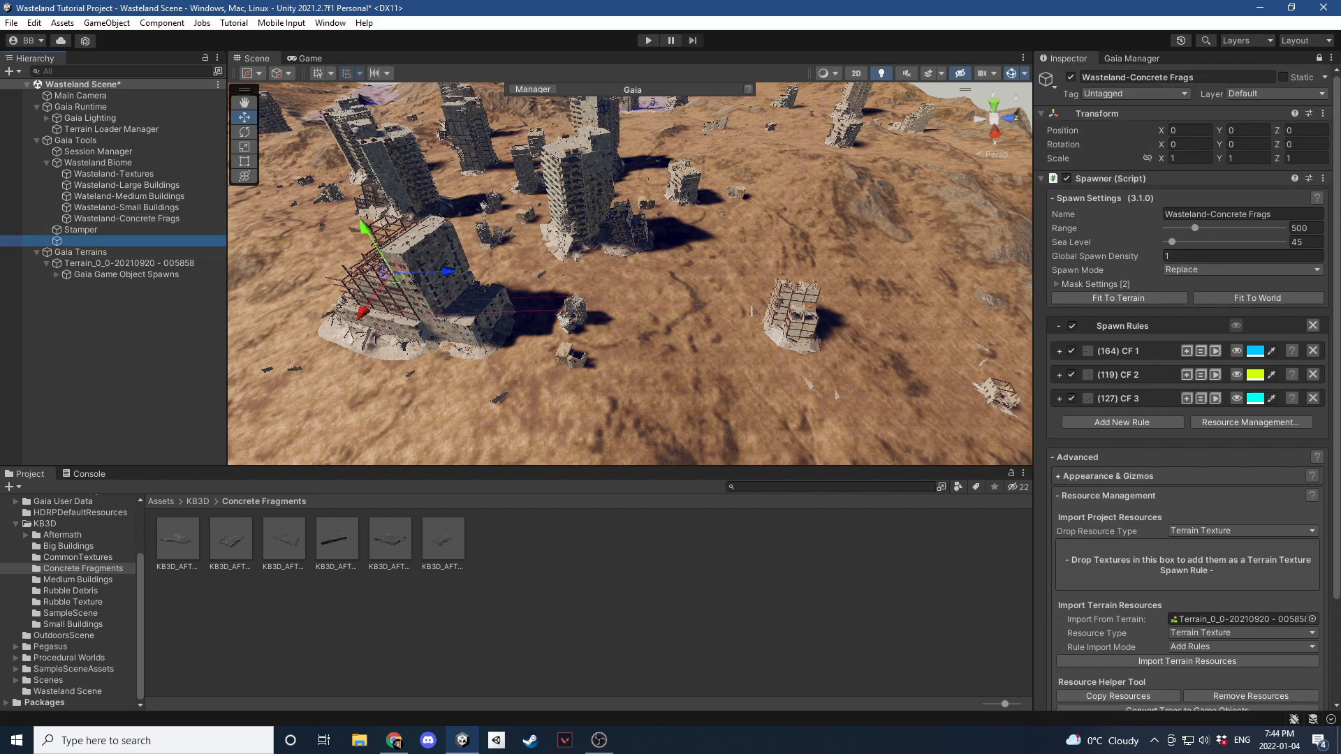
Unlock the Inspector to show the duplicated spawner and enter Wasteland-Rubble as its name.
left_click(1319, 58)
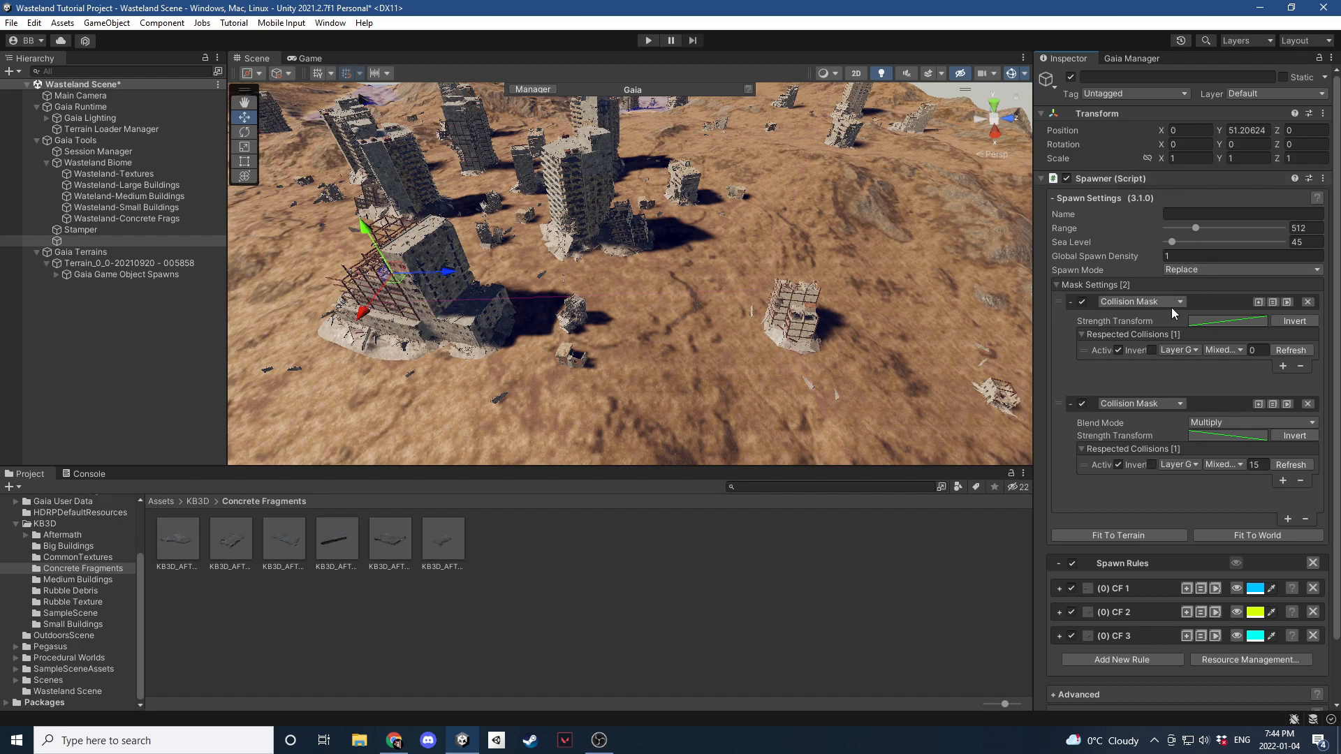
left_click(1178, 215)
type("Wasteland-Rubble")
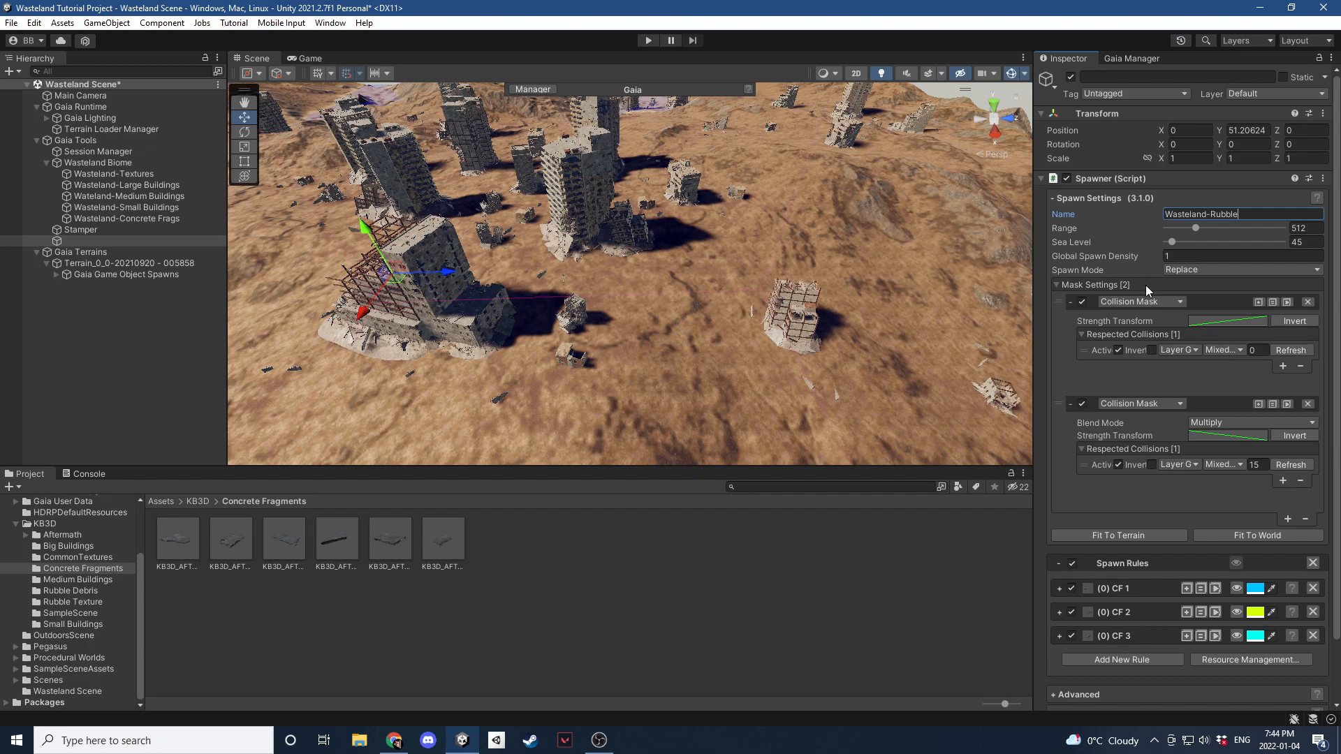
Collapse both collision masks in the duplicated spawner's mask settings.
scroll(1145, 287, "down", 1)
left_click(1071, 366)
left_click(1071, 302)
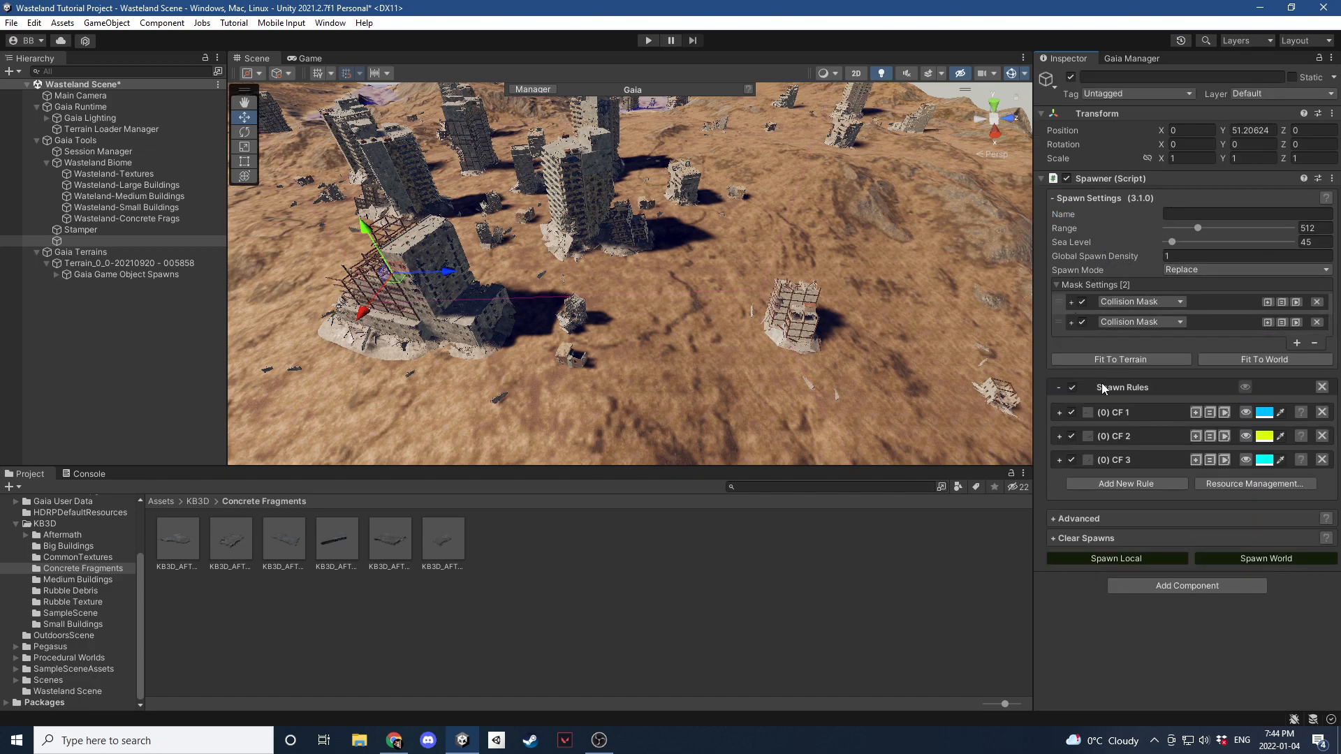
Check the duplicated spawner's CF 1 rule settings, then delete the CF 1, CF 2 and CF 3 rules.
left_click(1058, 413)
scroll(1083, 417, "down", 4)
scroll(1276, 284, "up", 2)
scroll(1291, 338, "down", 1)
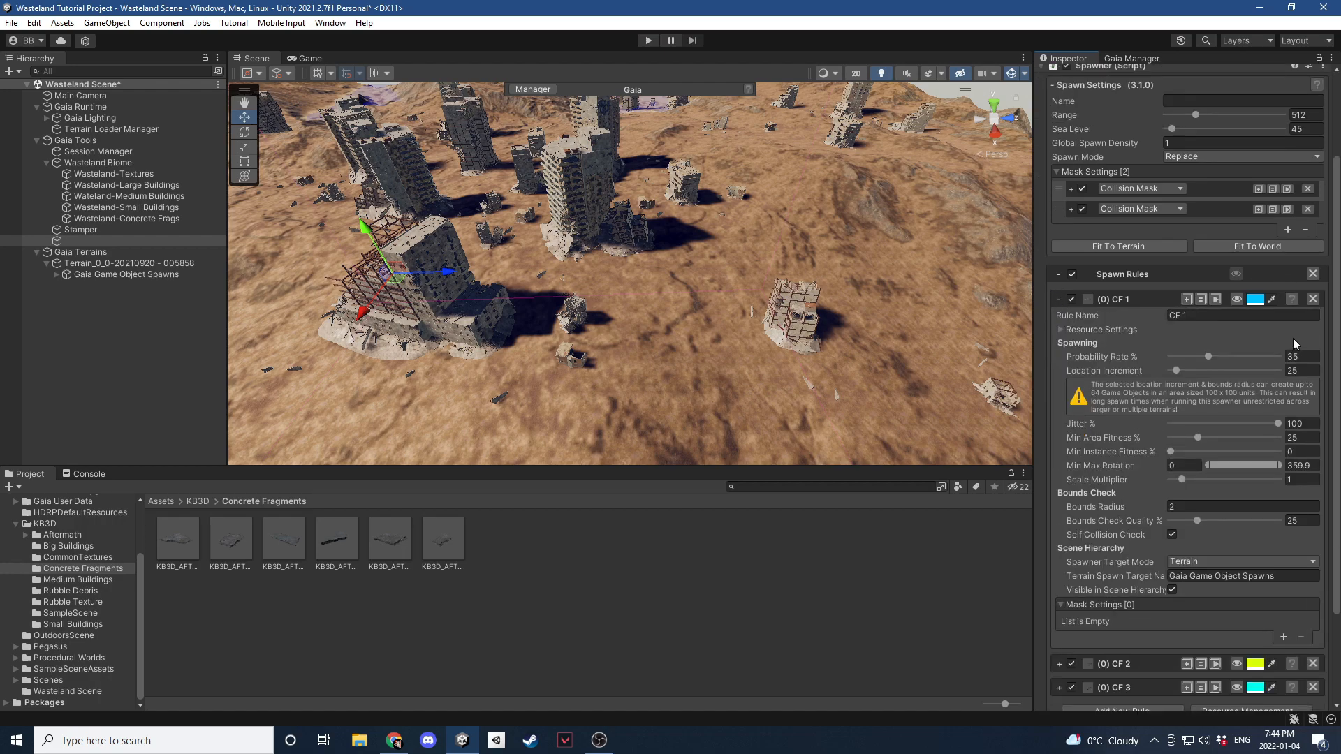
left_click(1061, 330)
left_click(1066, 333)
left_click(1312, 299)
left_click(1321, 412)
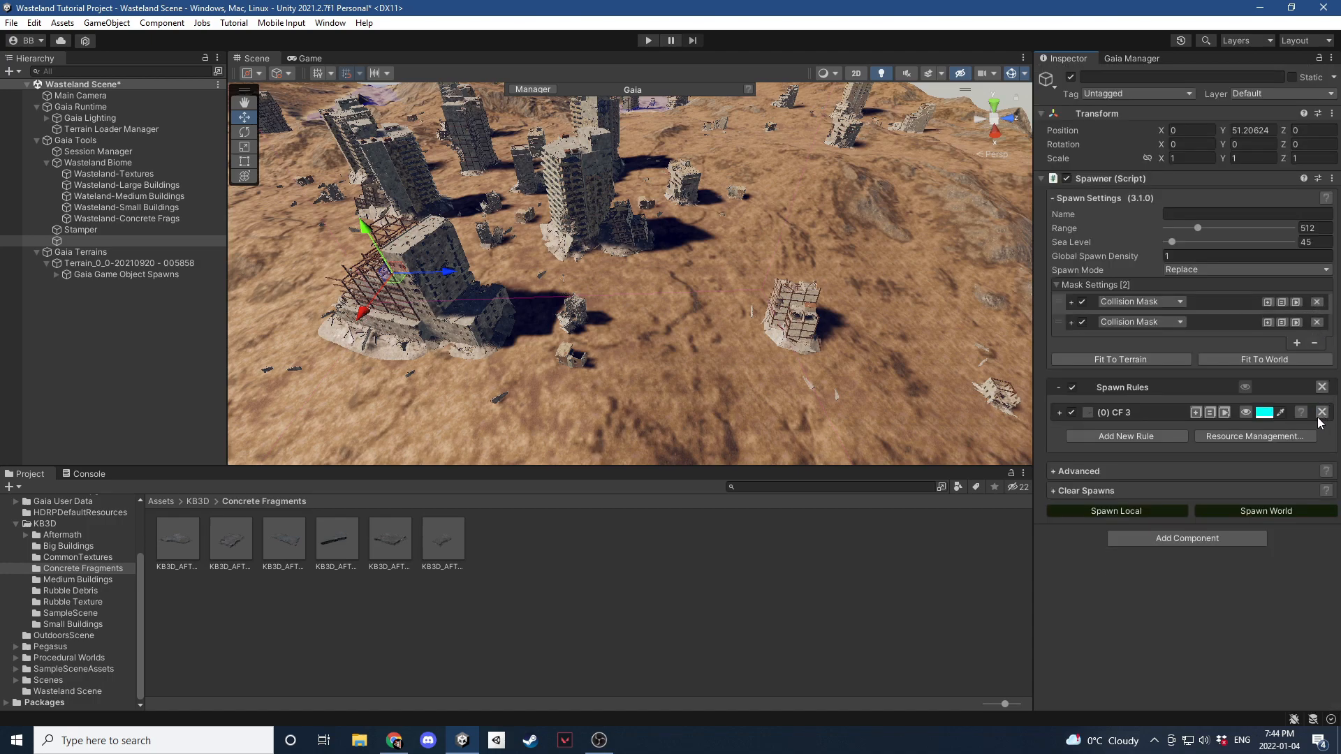
left_click(1321, 412)
Add a new spawn rule to the duplicated spawner.
left_click(1165, 494)
scroll(1066, 434, "down", 3)
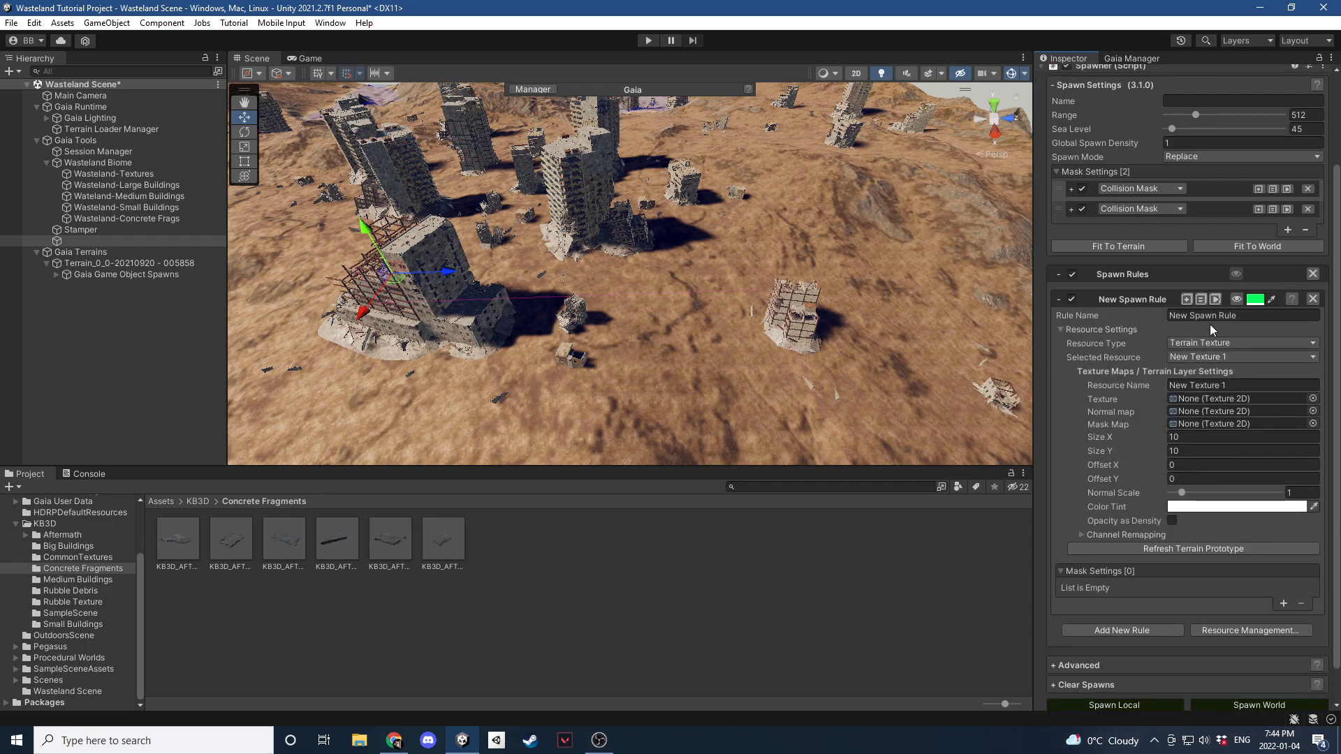
Set the new rule's resource type to Game Object and name both the rule and its resource R 1.
left_click(1208, 342)
left_click(1215, 419)
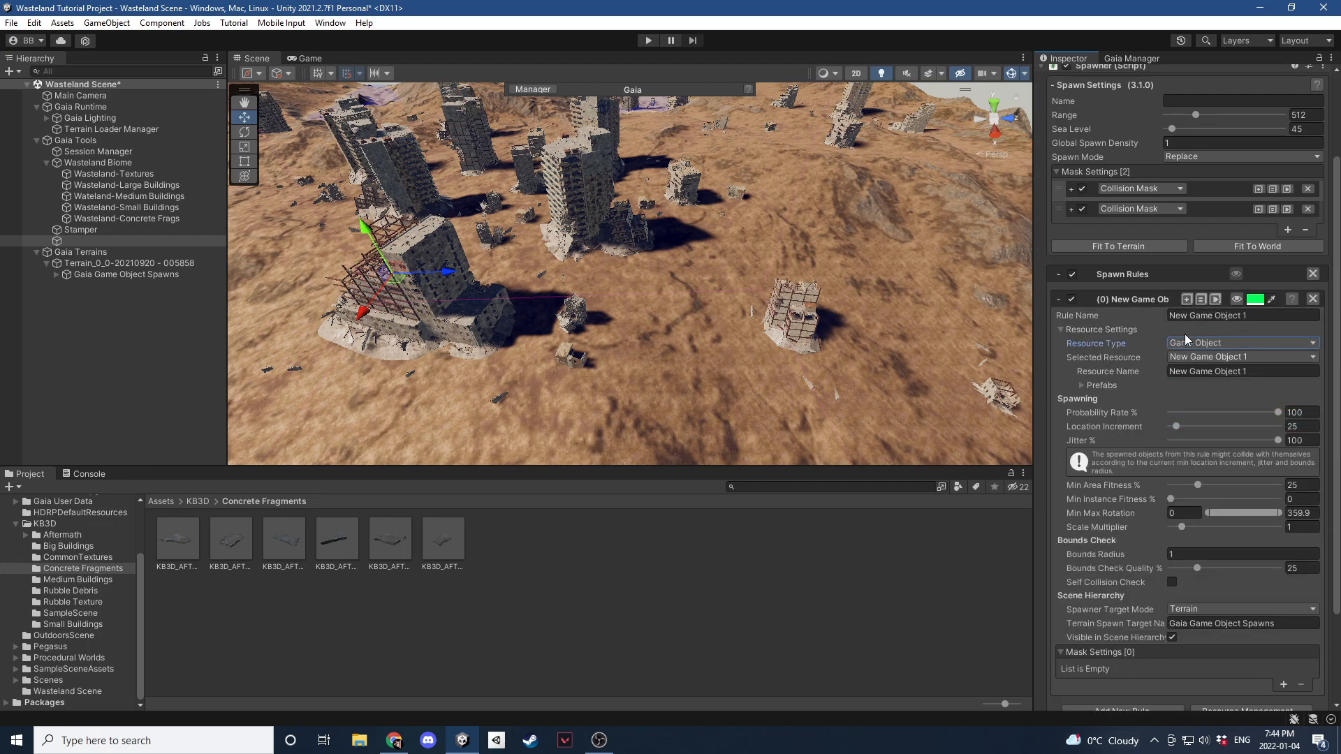
left_click(1196, 316)
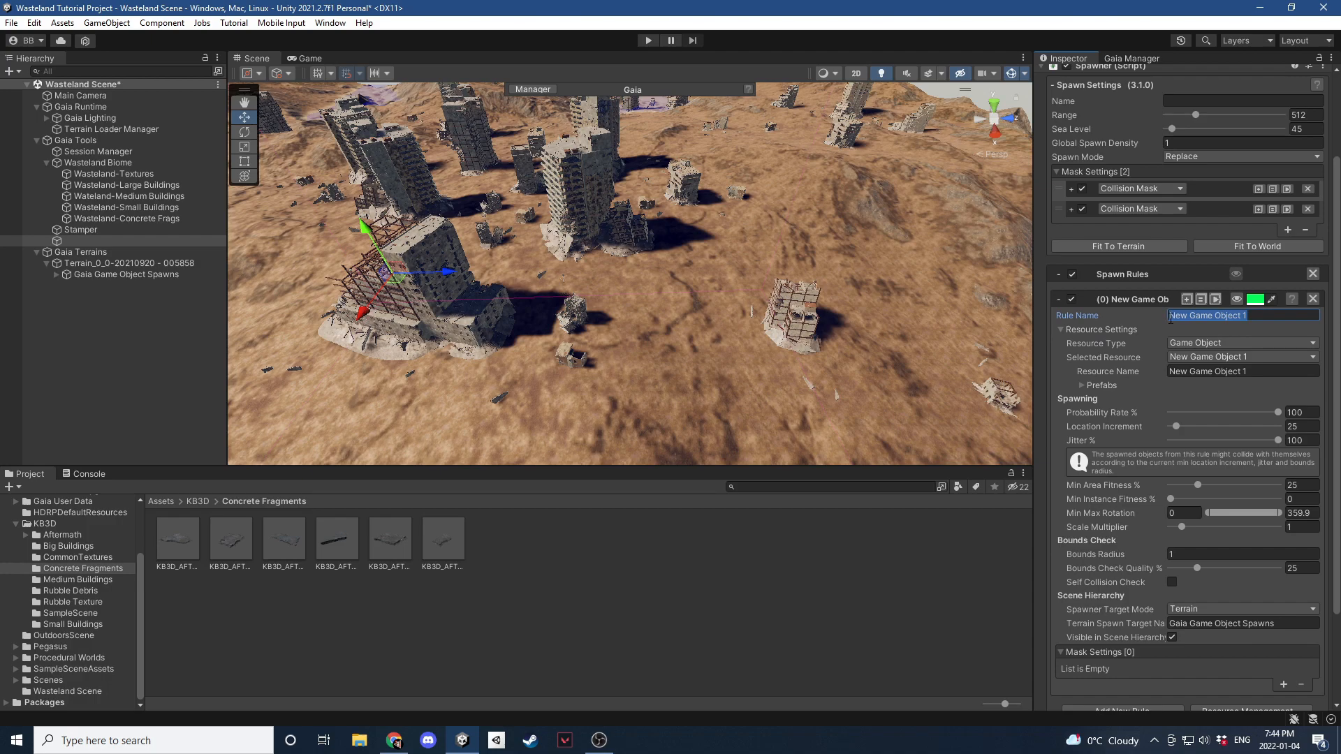
type("R")
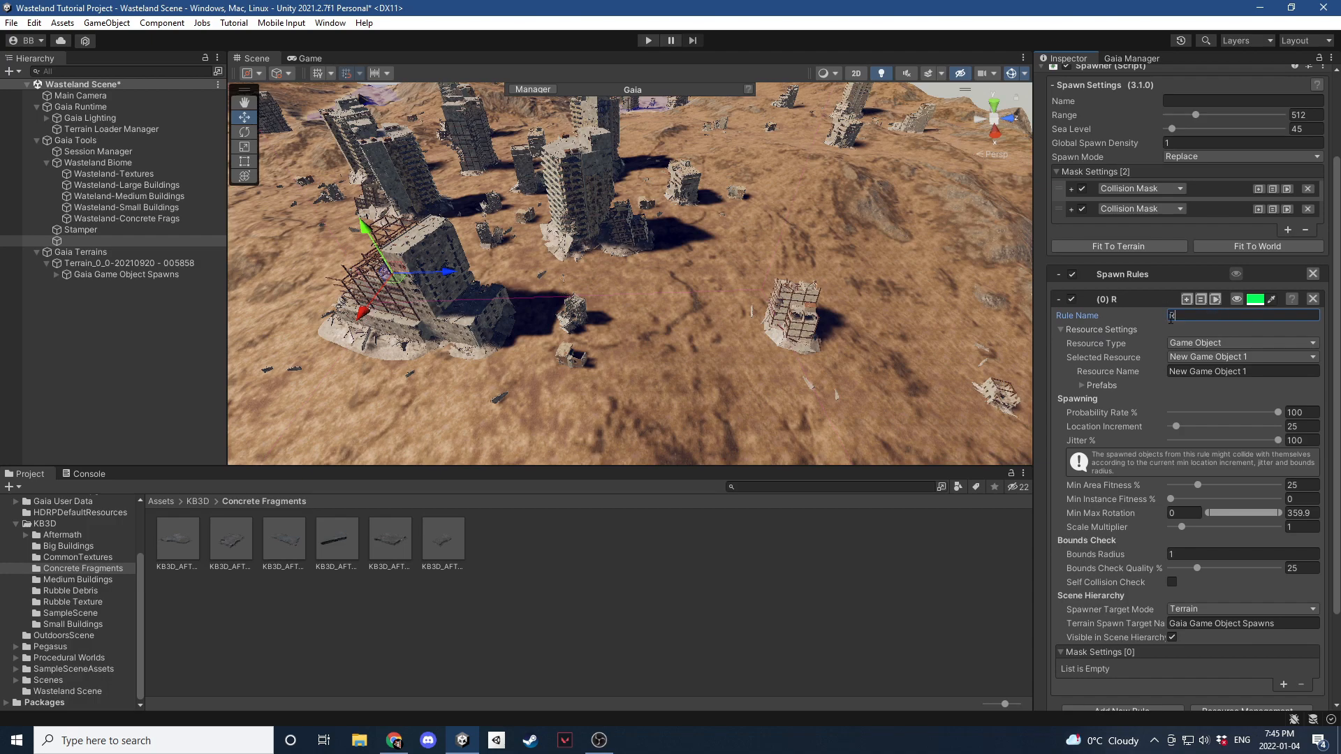
type("B")
type(" 1")
left_click(1081, 385)
left_click(1157, 375)
type("R")
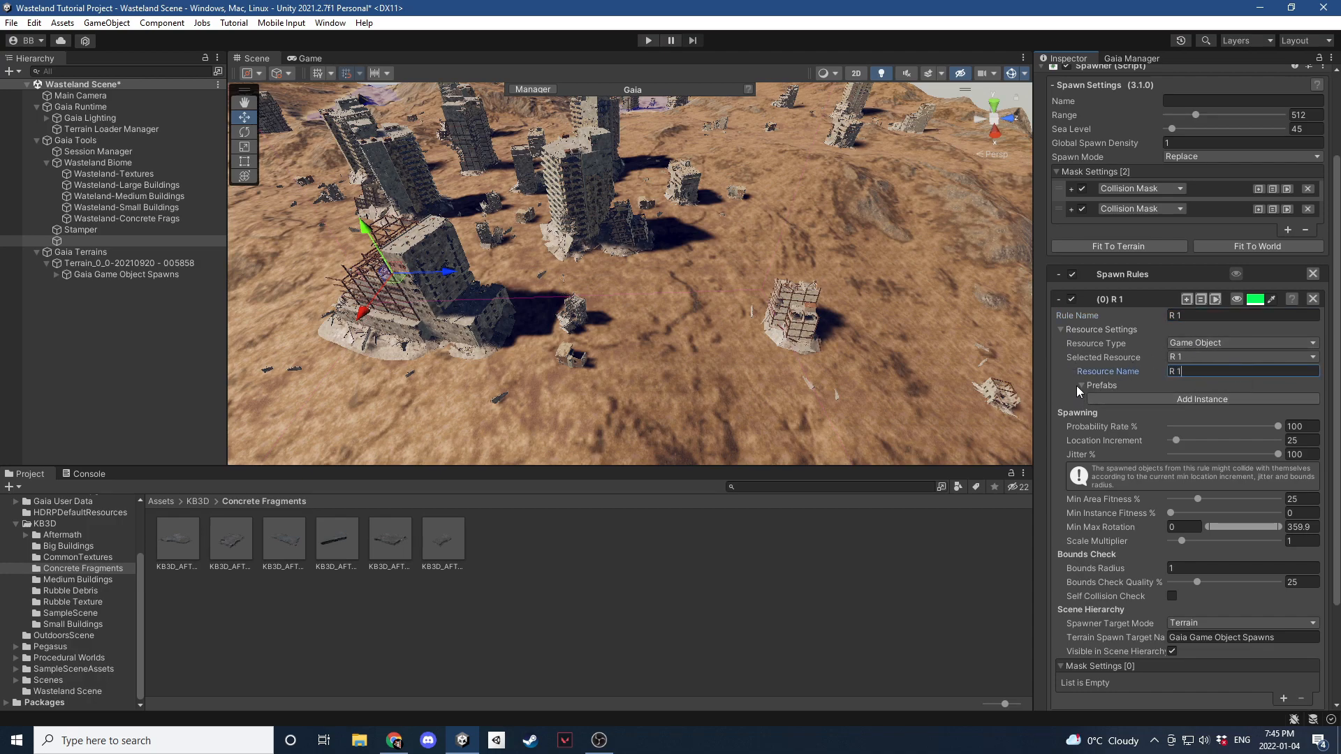
Add a prefab instance to the R 1 resource and name it Main.
left_click(1105, 396)
left_click(1093, 398)
scroll(1107, 396, "down", 3)
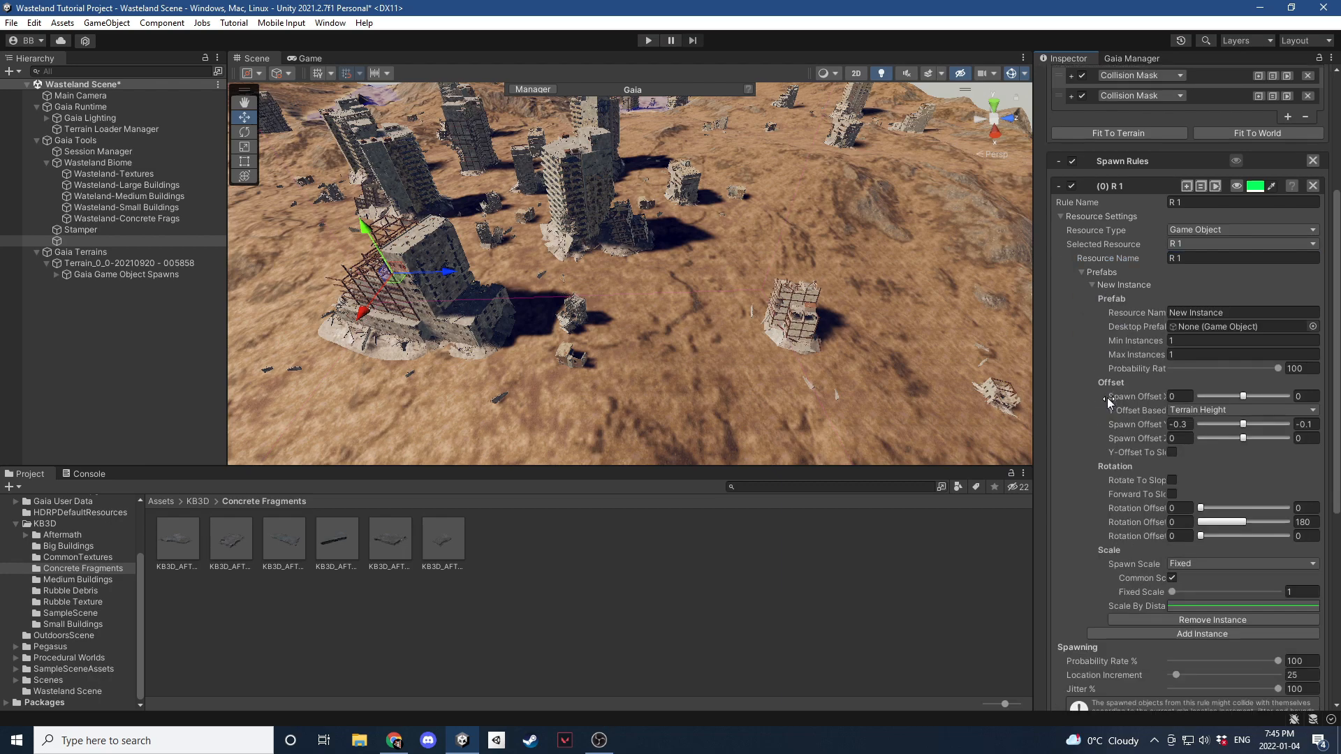
left_click(1162, 313)
type("R")
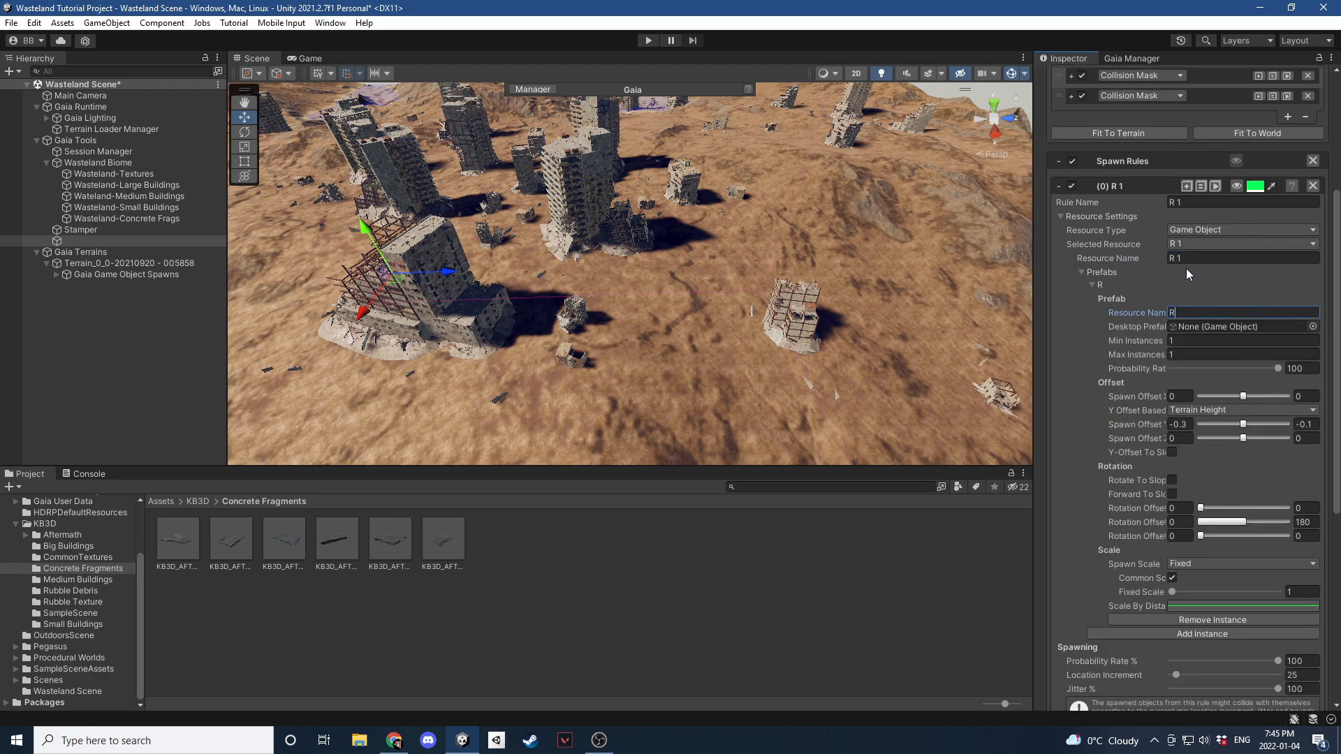
key("BackSpace")
type("Main")
Assign KB3D_AFT_Rubble_C from the Rubble Debris folder as the Main instance's desktop prefab.
left_click(79, 590)
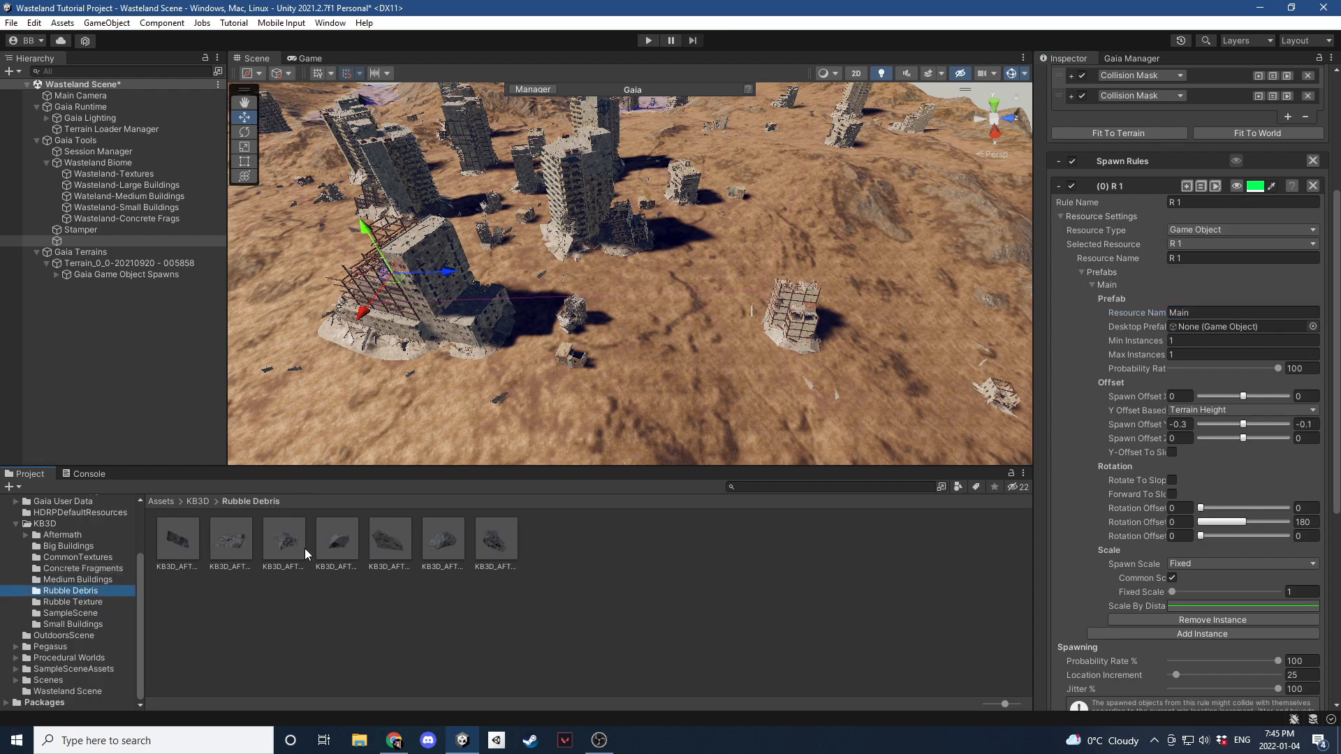
left_click_drag(290, 546, 1178, 328)
scroll(1209, 522, "down", 1)
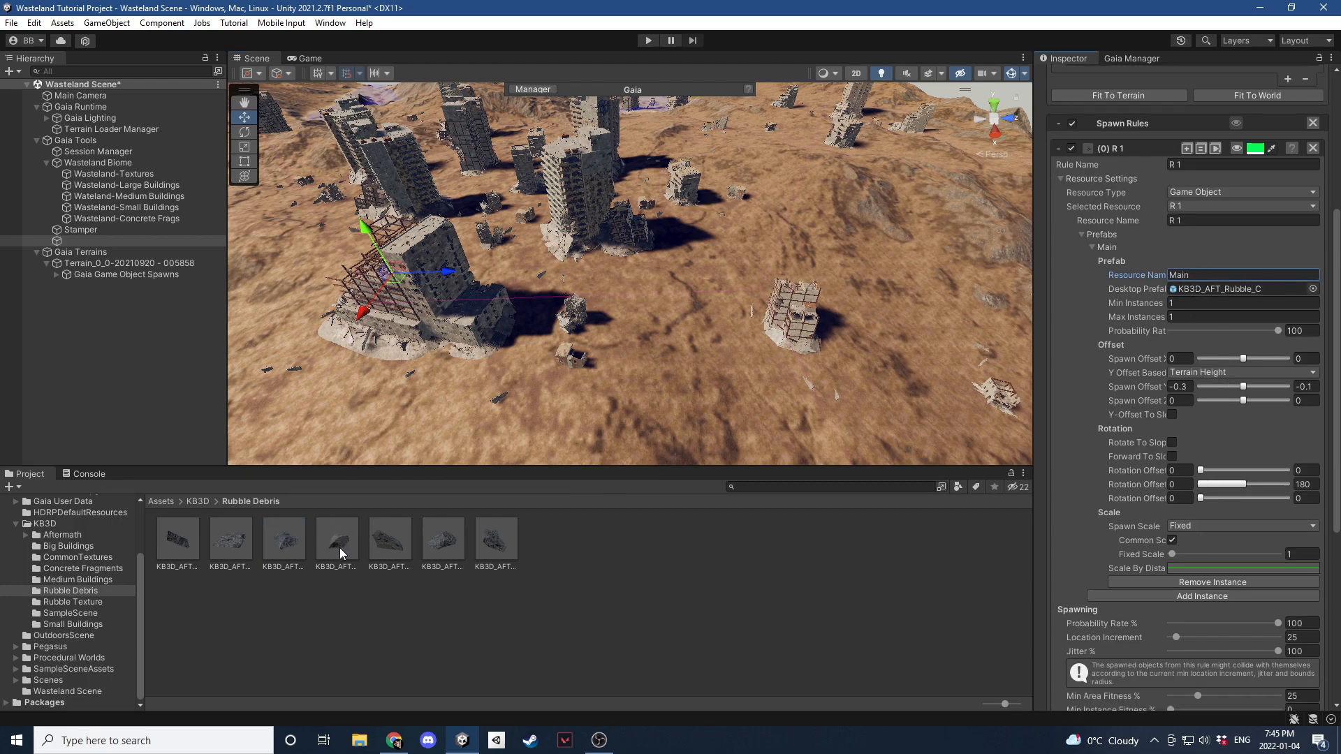
Place a rubble debris prefab in the scene to check its size against the buildings, then delete it.
key("w")
right_click_drag(738, 250, 775, 299)
left_click_drag(227, 539, 643, 290)
right_click_drag(643, 290, 661, 220)
key("Delete")
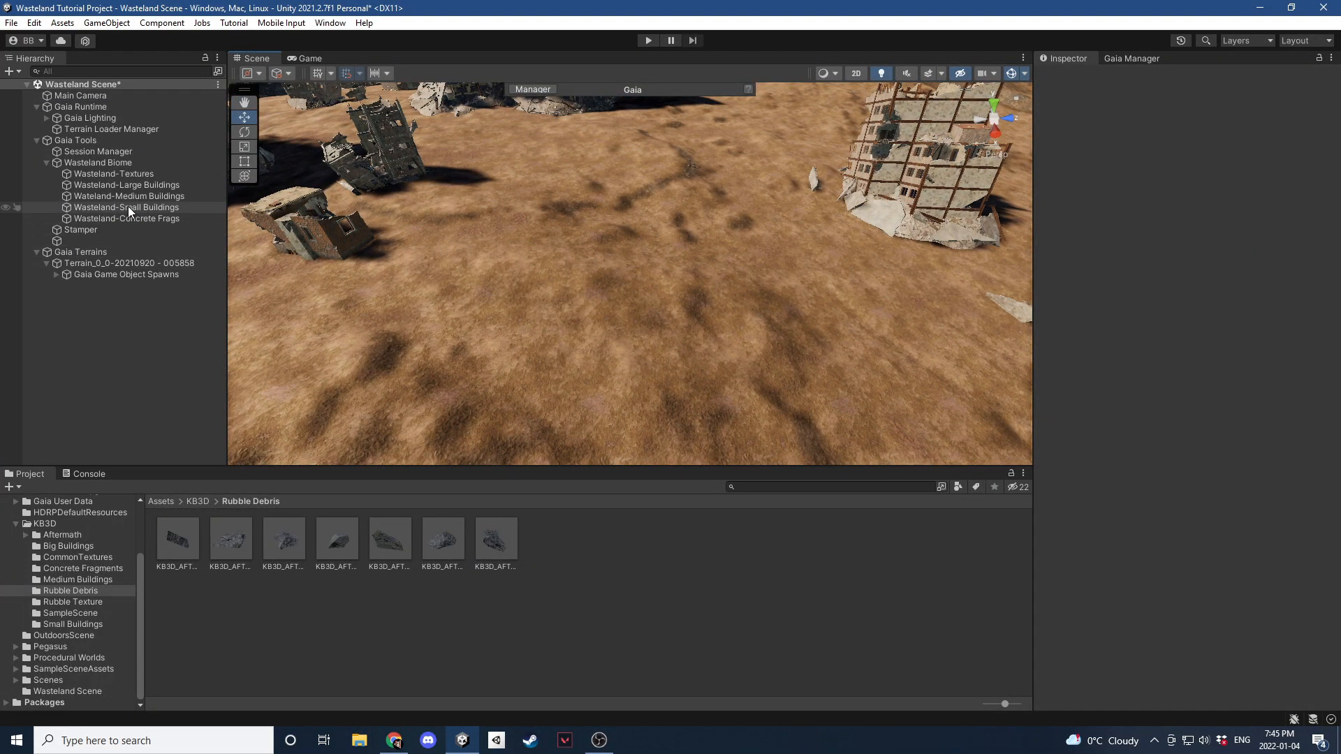
Reselect the rubble spawner and set the Main instance's spawn scale to Random, with minimum 2 and maximum 3.
left_click(110, 241)
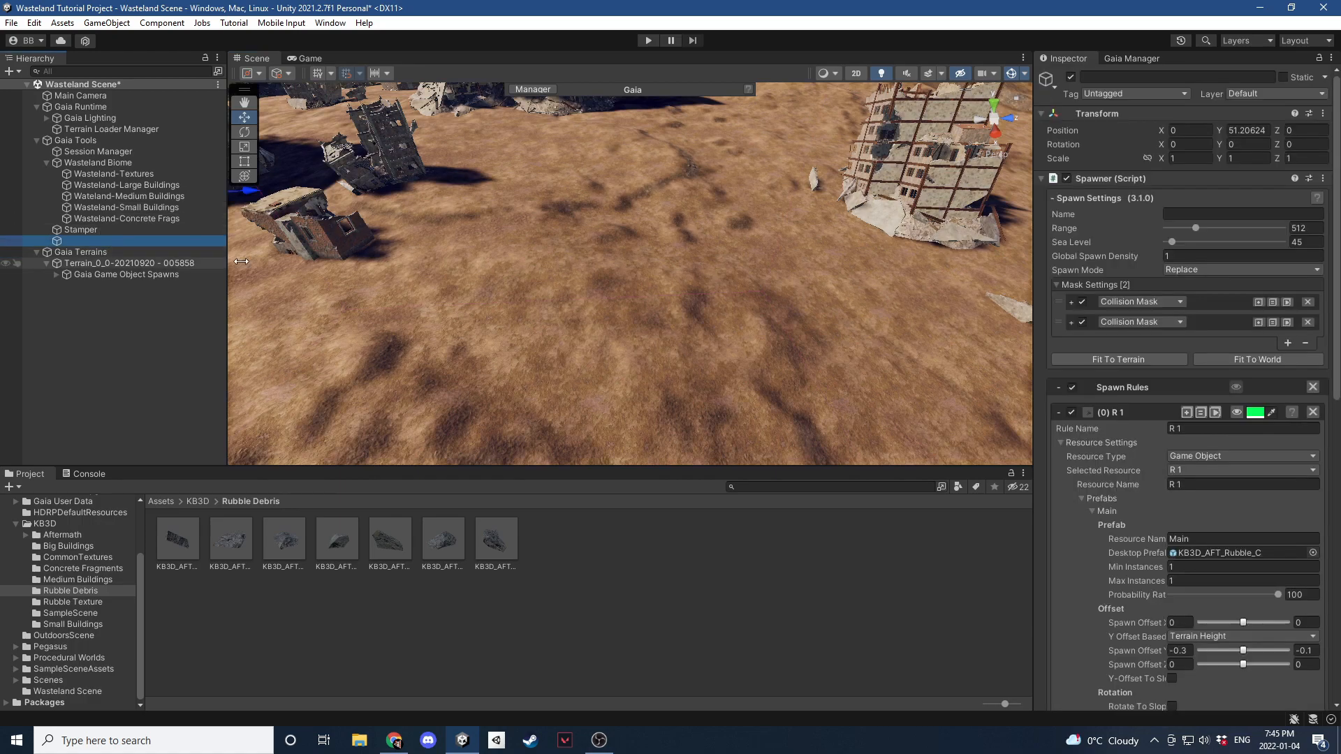
scroll(1202, 447, "down", 5)
scroll(1202, 448, "down", 4)
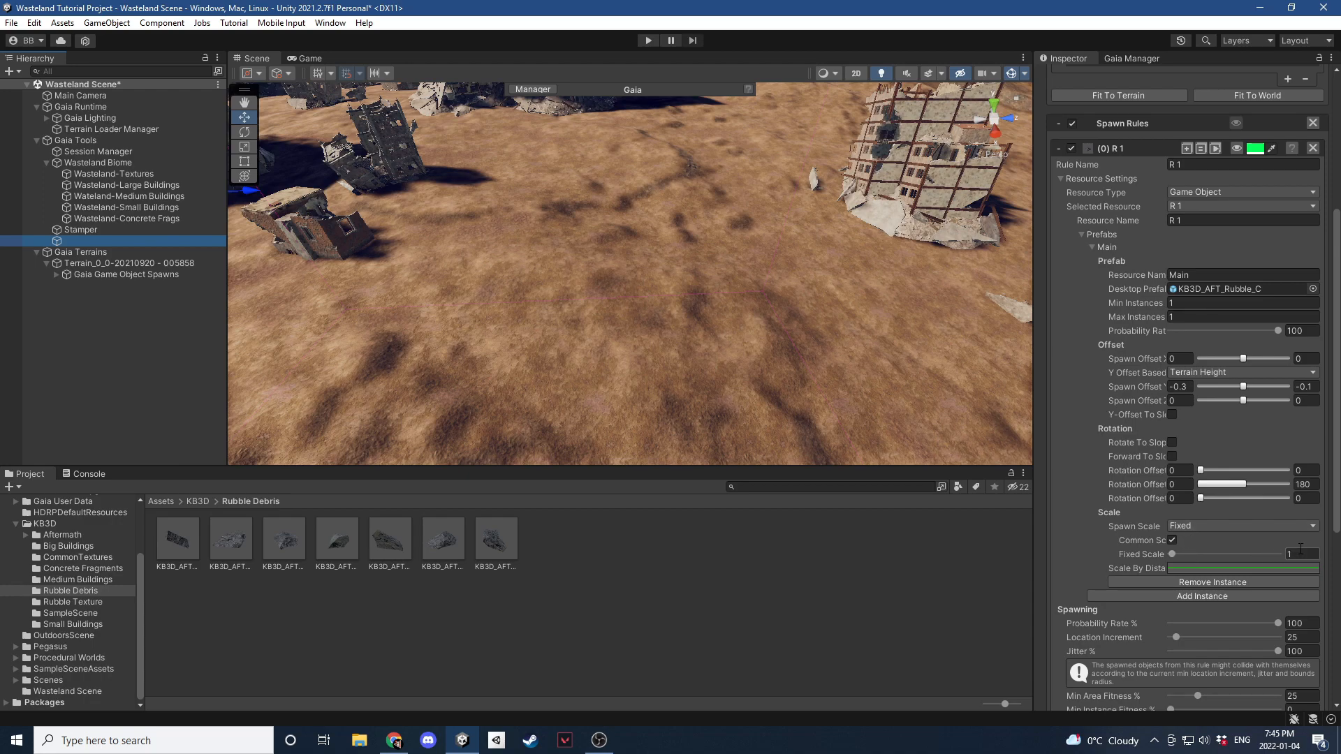
left_click(1202, 528)
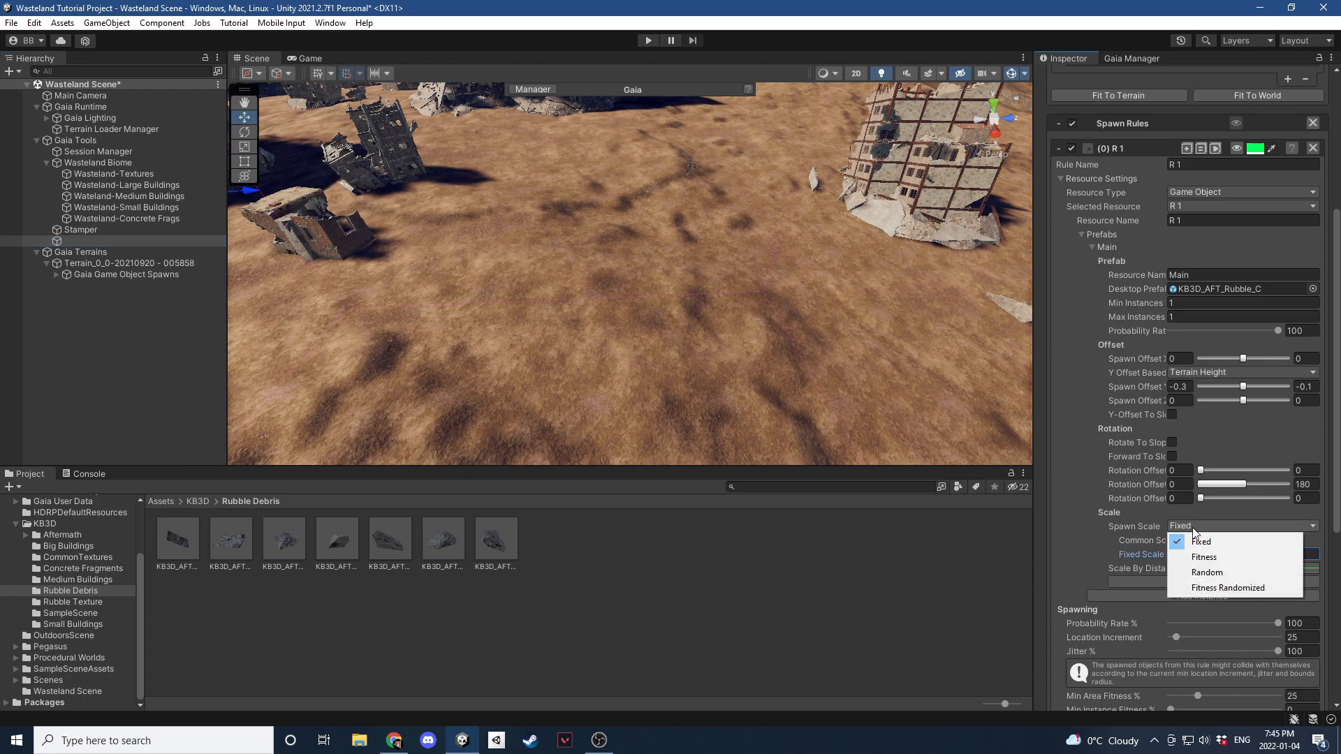
left_click(1222, 572)
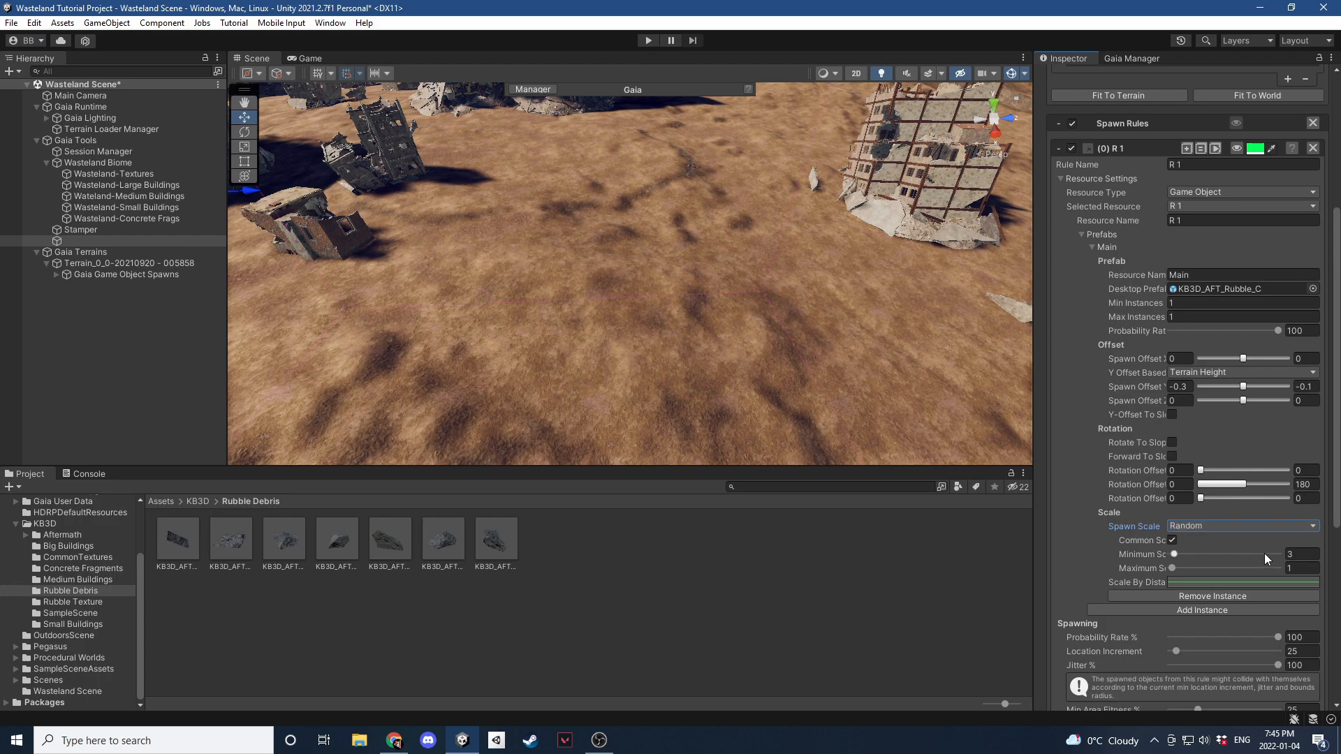
left_click(1141, 568)
left_click(1301, 554)
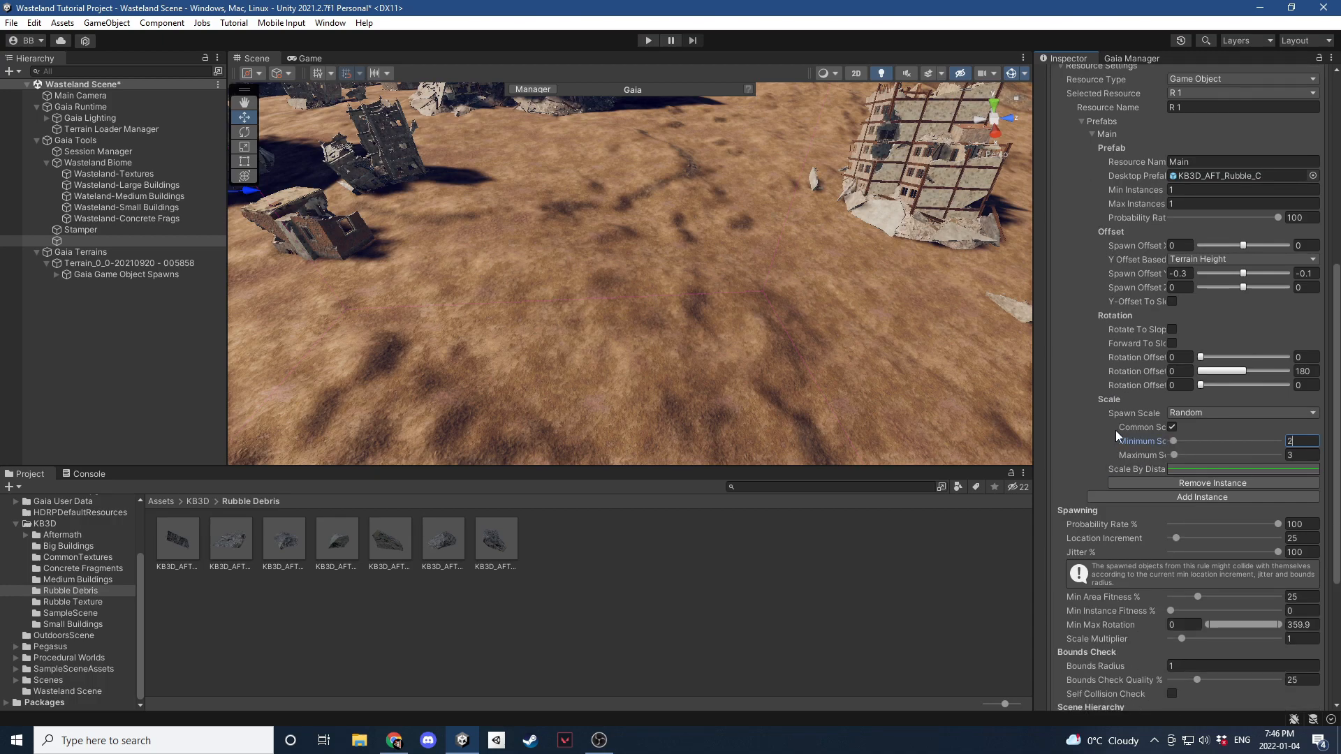
Collapse the Main instance, prefabs and resource settings, and set R 1's Probability Rate to 35%.
scroll(1140, 462, "up", 1)
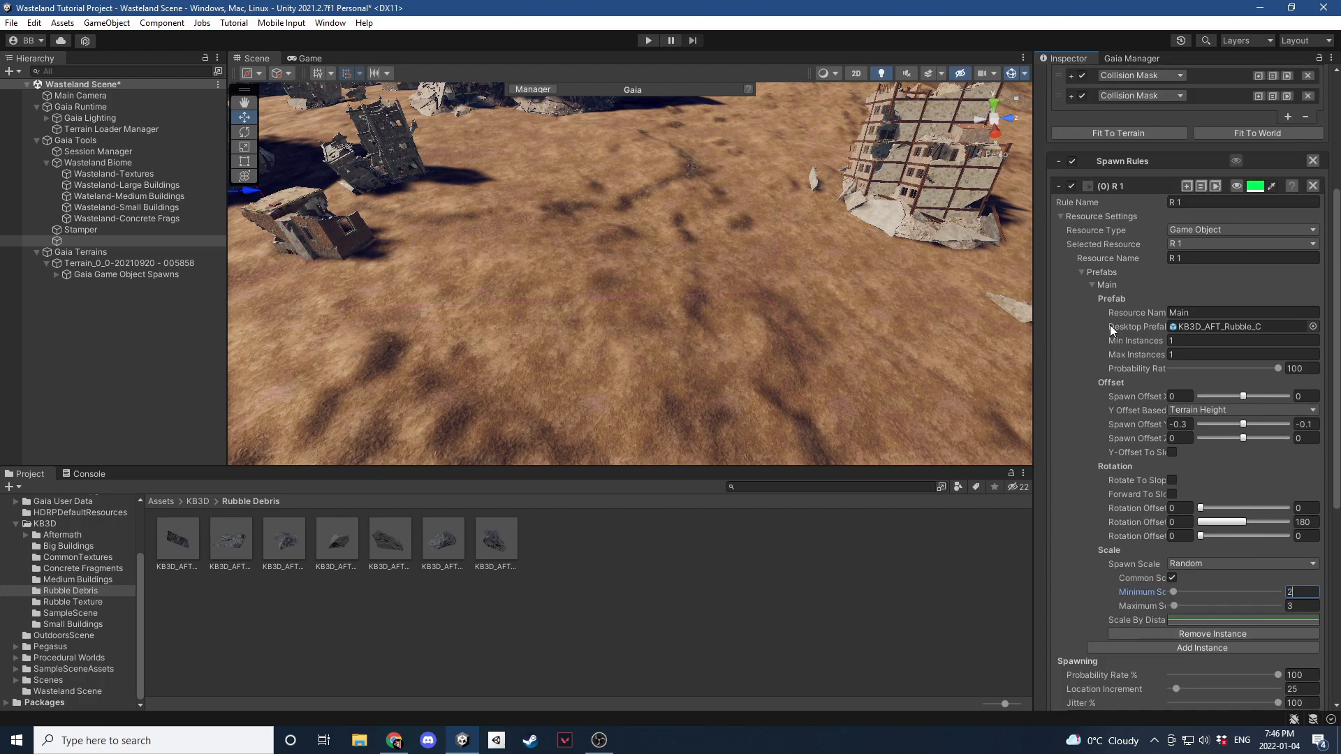
left_click(1092, 286)
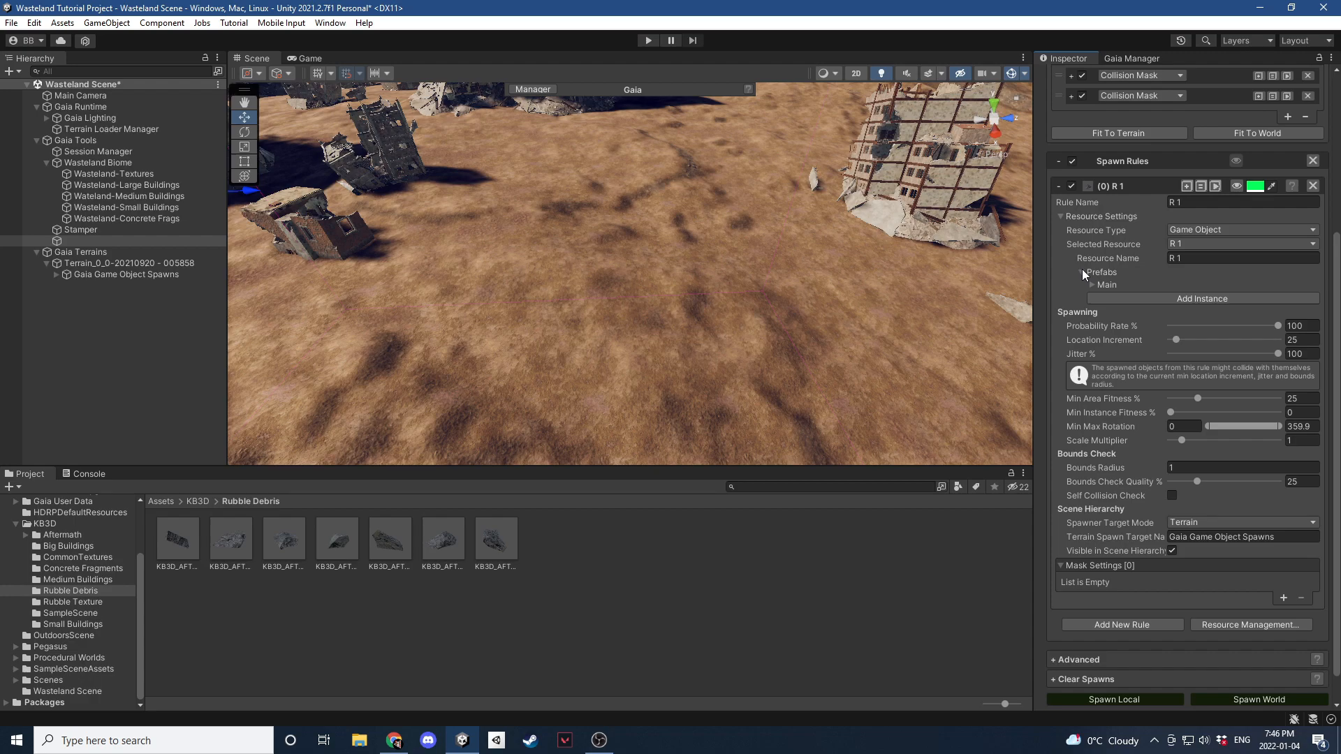
left_click(1083, 271)
left_click(1068, 220)
left_click(1310, 293)
key("BackSpace")
key("BackSpace")
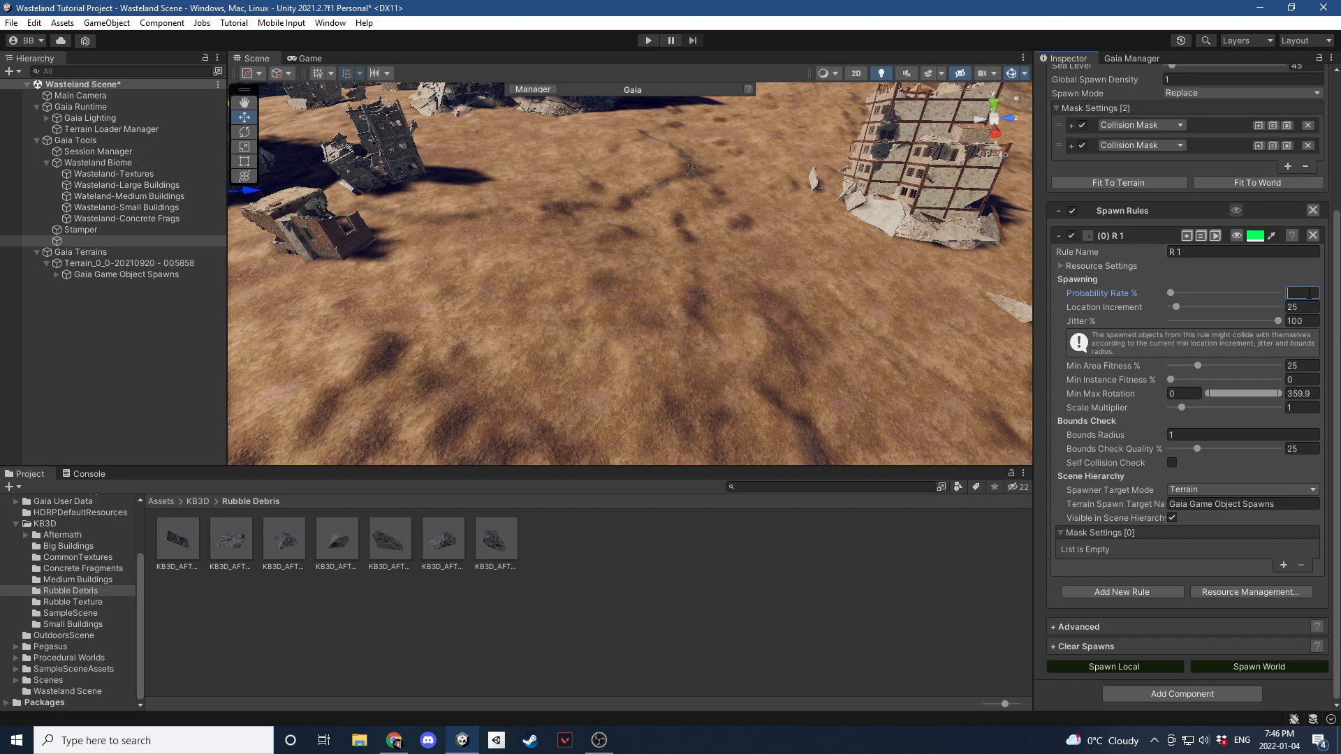
type("35")
Try a Min Area Fitness of 75% on R 1, then set it back to 25%.
left_click(1301, 366)
type("75")
key("BackSpace")
key("BackSpace")
type("25")
Preview the R 1 rule's spawn area on the terrain around the buildings, then turn the preview off.
scroll(1230, 330, "up", 4)
left_click(1237, 411)
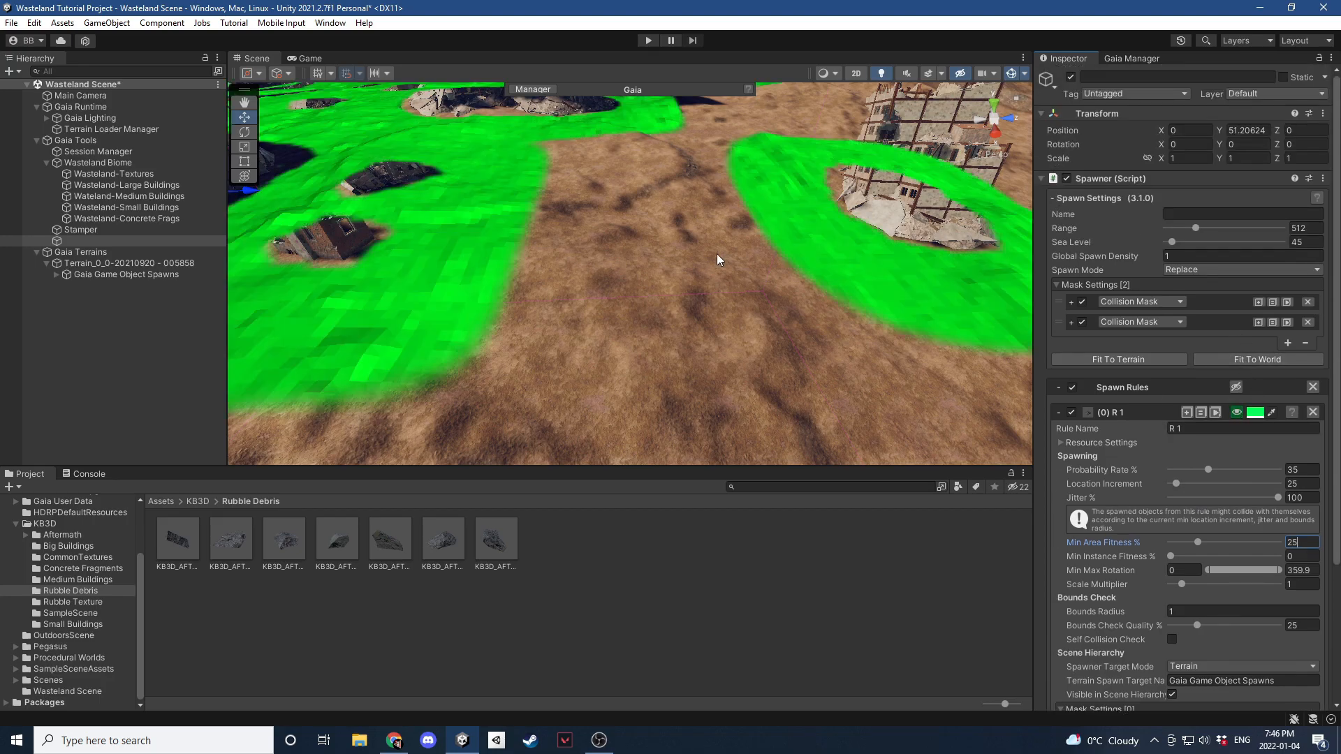
scroll(726, 265, "down", 5)
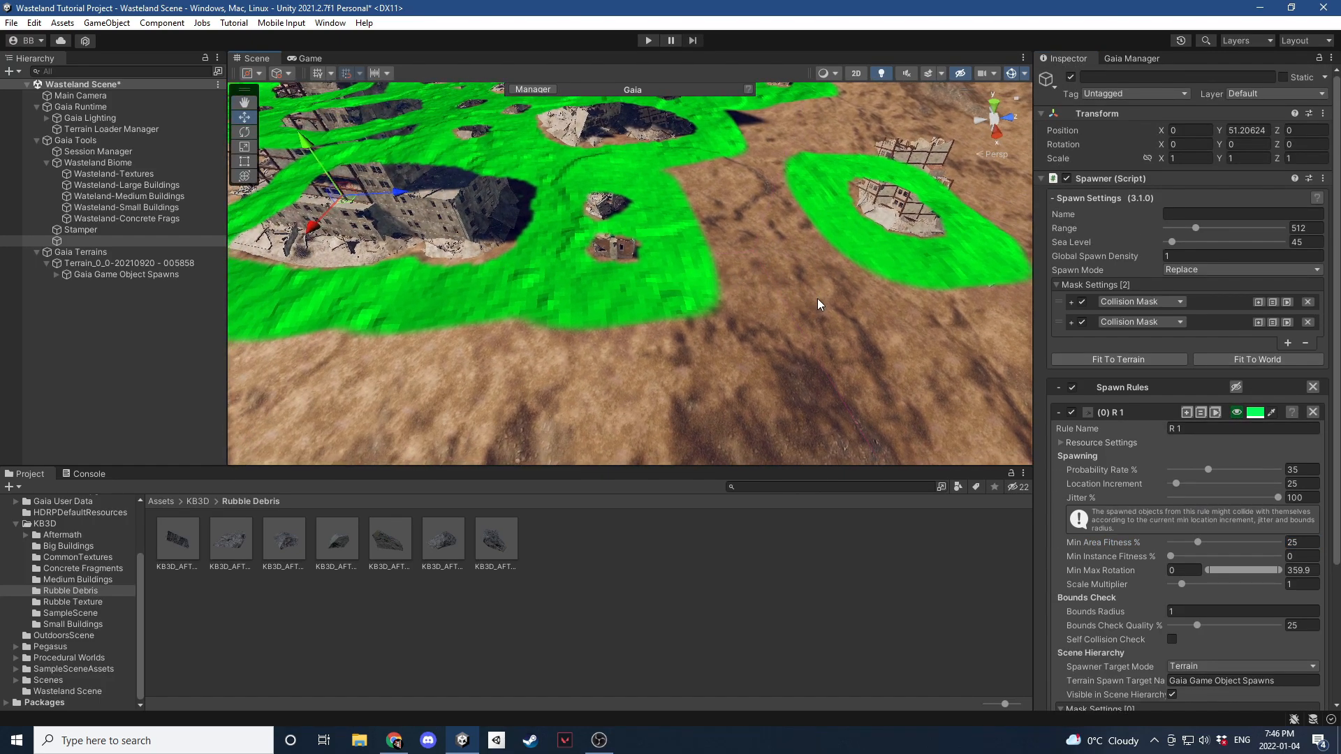
right_click_drag(663, 268, 821, 298)
left_click(1236, 412)
Set R 1's Bounds Radius to 2 and enable Self Collision Check.
scroll(1175, 420, "down", 3)
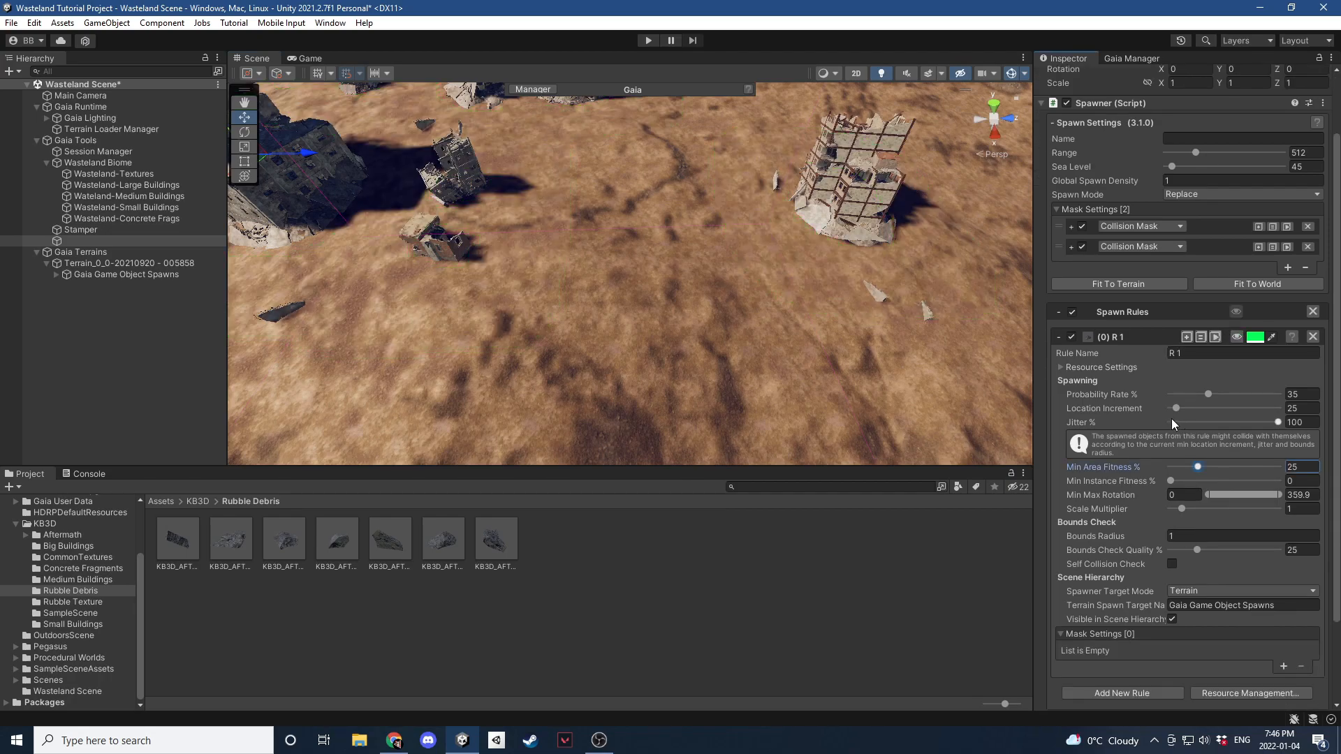
scroll(1118, 391, "down", 3)
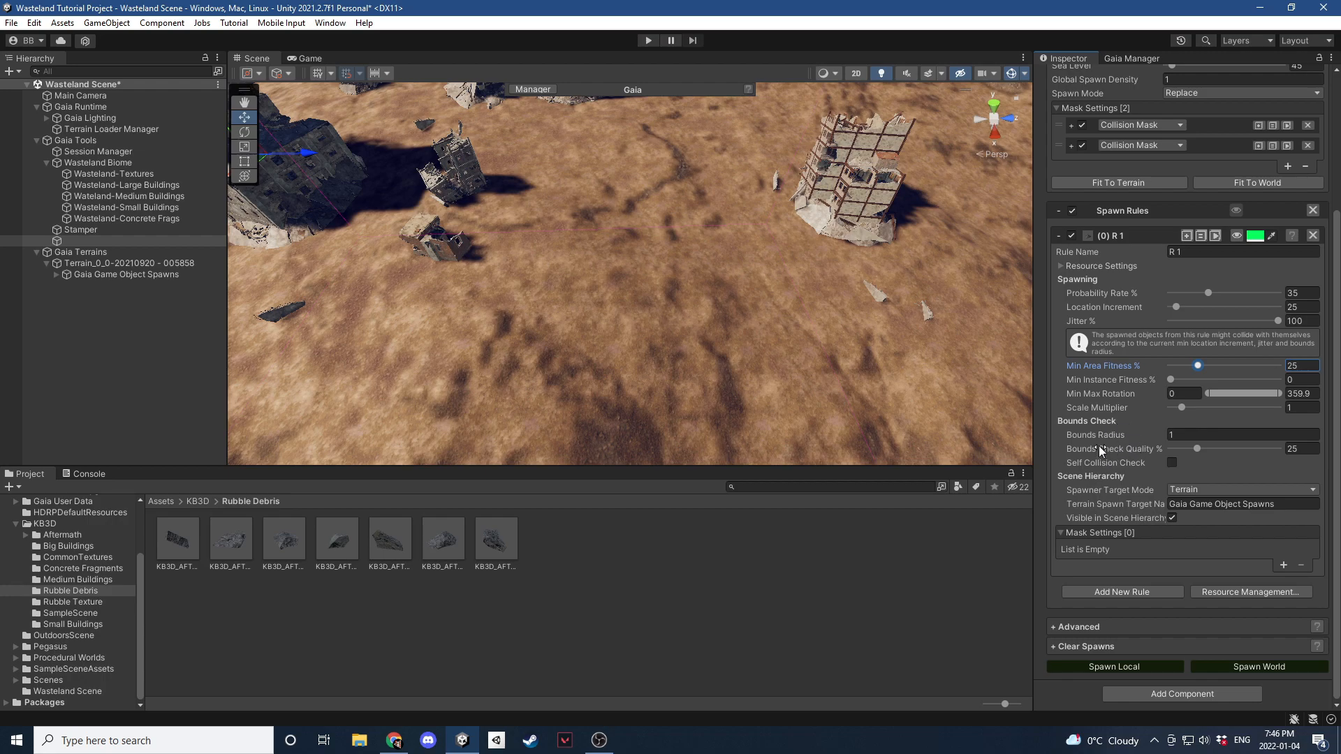
left_click(1190, 435)
type("2")
left_click(1172, 463)
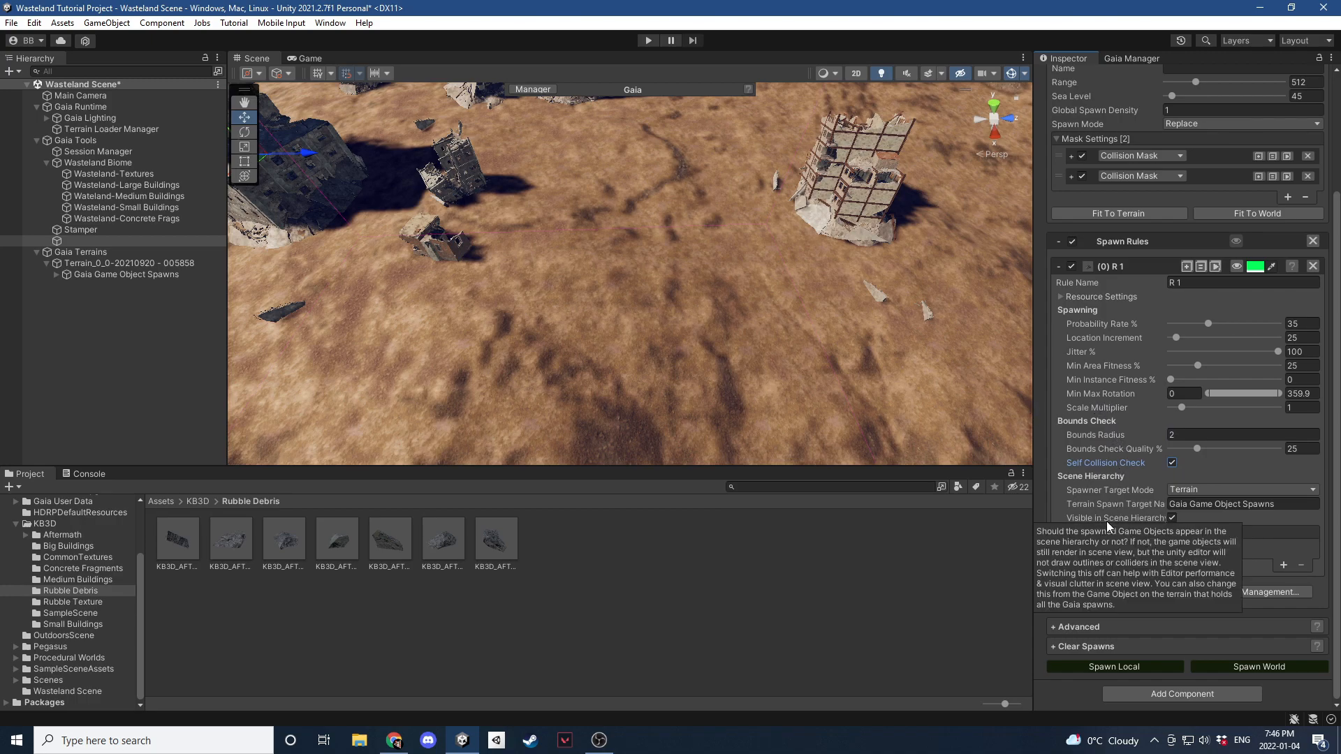
Spawn the R 1 rubble locally on the terrain.
left_click(1235, 268)
left_click(1238, 267)
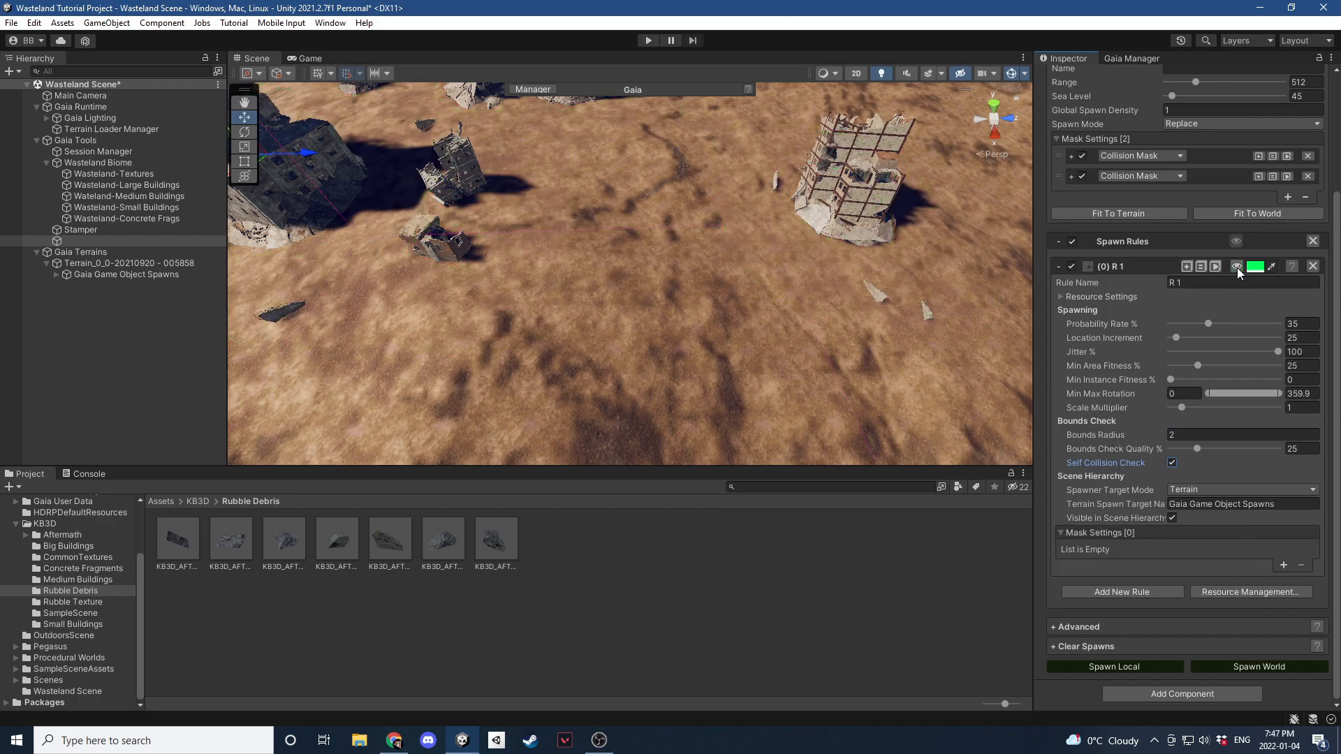
left_click(1096, 667)
right_click_drag(607, 244, 639, 138)
Inspect how one spawned rubble piece sits on the ground, then focus the view on another spawned piece.
left_click(810, 199)
mouse_move(638, 138)
left_mouse_down()
mouse_move(626, 98)
mouse_move(623, 128)
left_mouse_up()
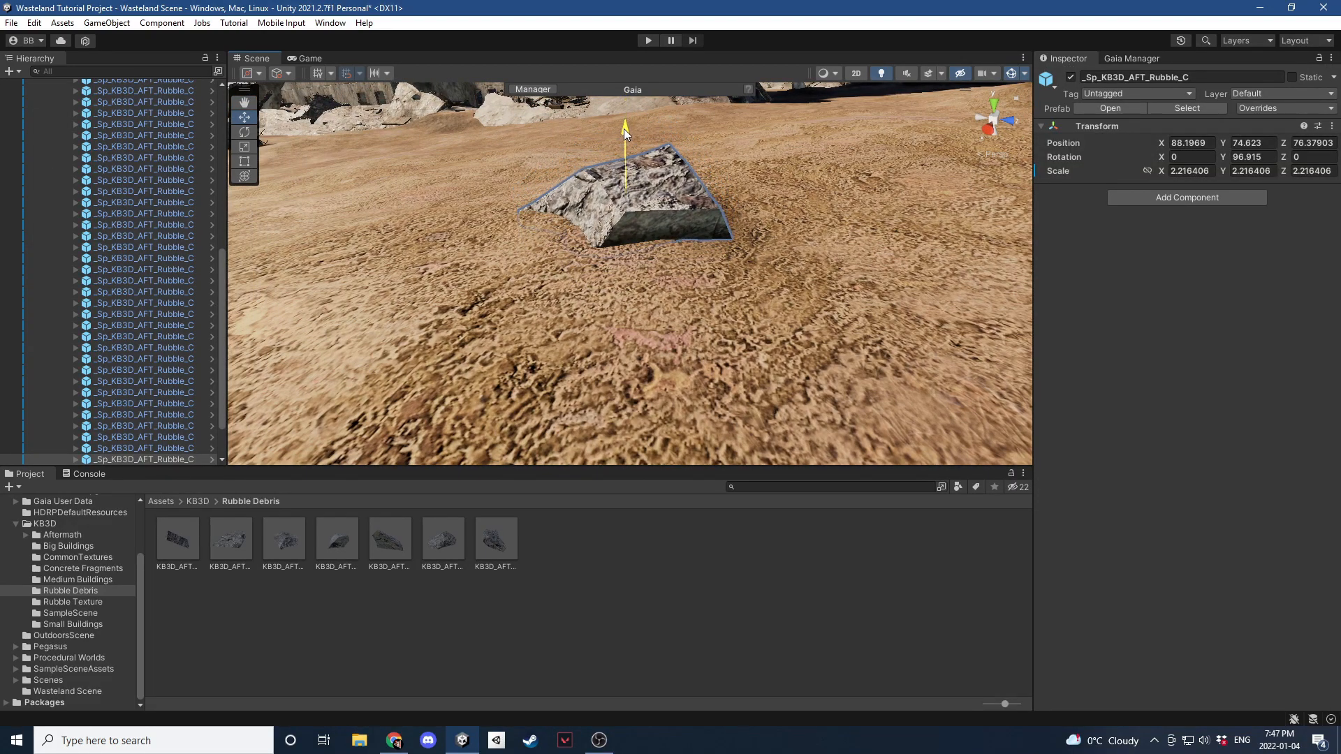
right_click_drag(623, 128, 545, 196)
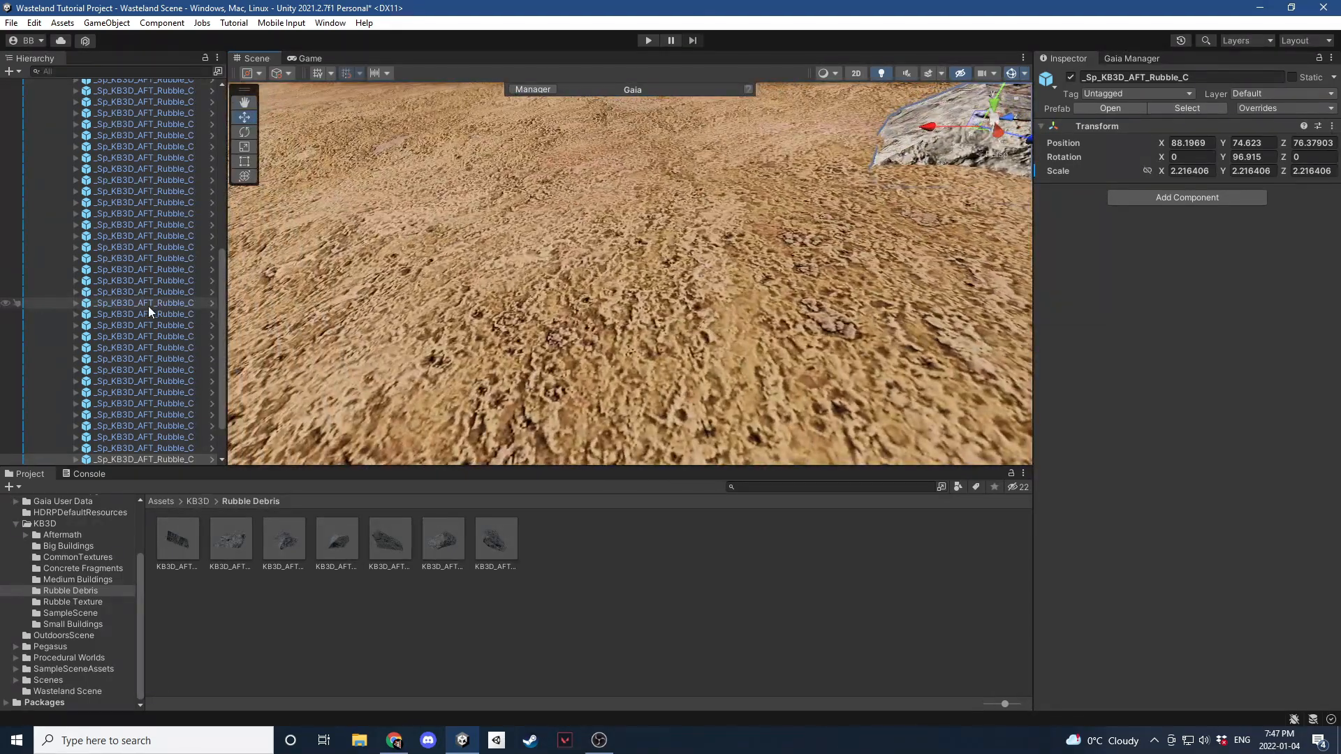
left_click(153, 303)
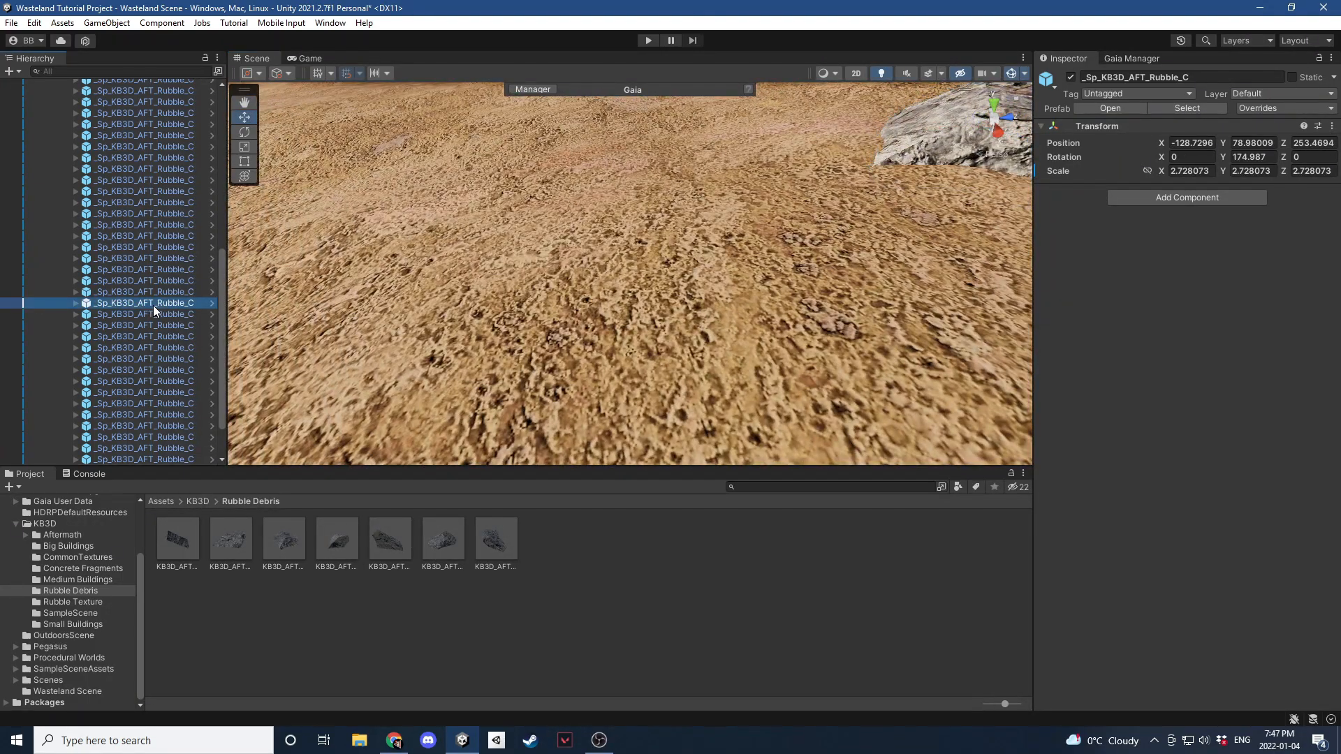
double_click(106, 306)
right_click_drag(253, 288, 485, 301)
Collapse the R 1 group of spawned objects and select the Wasteland-Rubble spawner to show its rules.
scroll(203, 254, "up", 8)
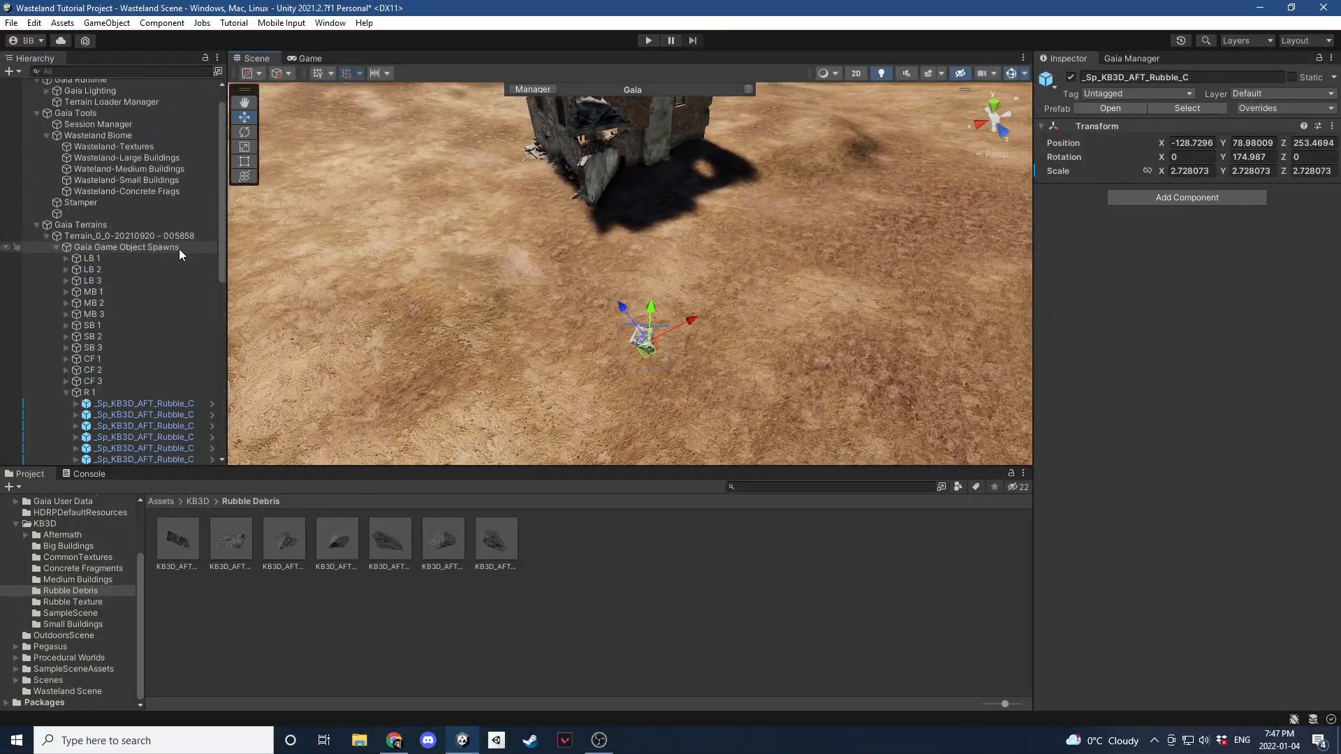
left_click(66, 392)
left_click(136, 458)
right_click_drag(333, 399, 268, 208)
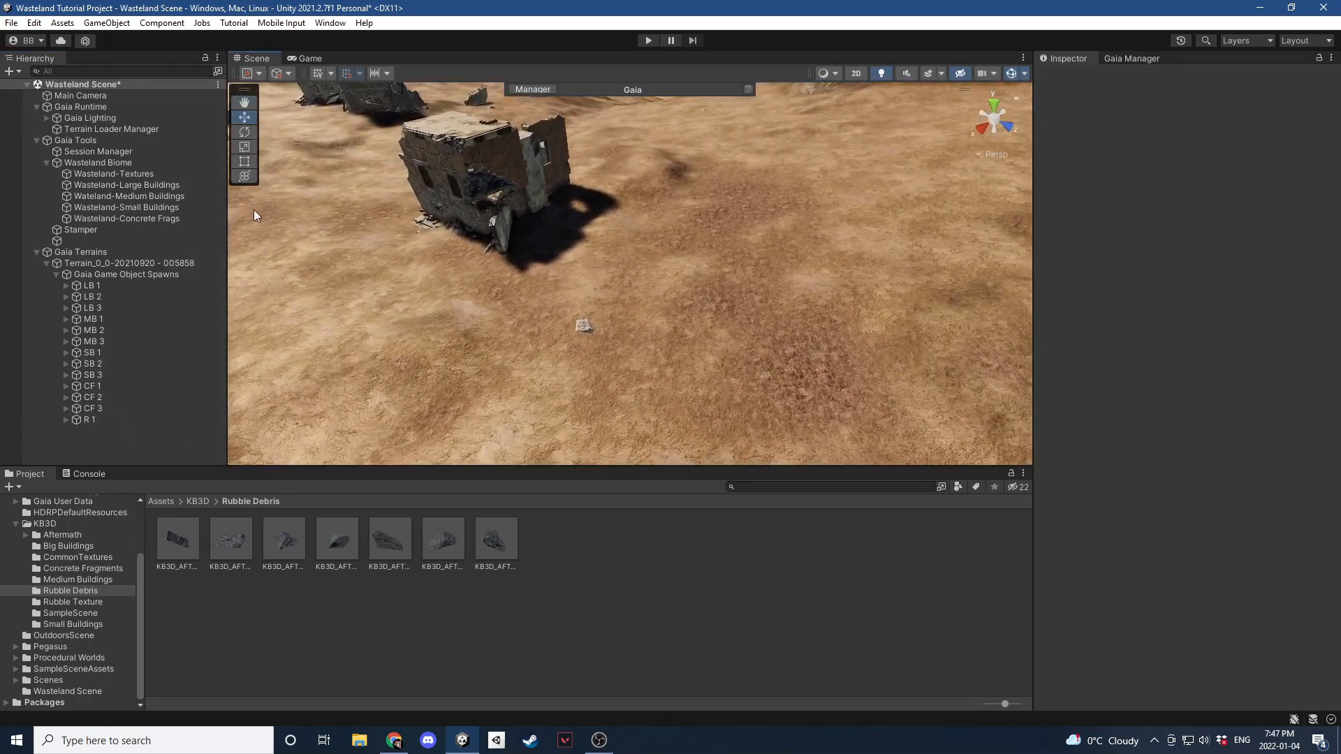
left_click(94, 274)
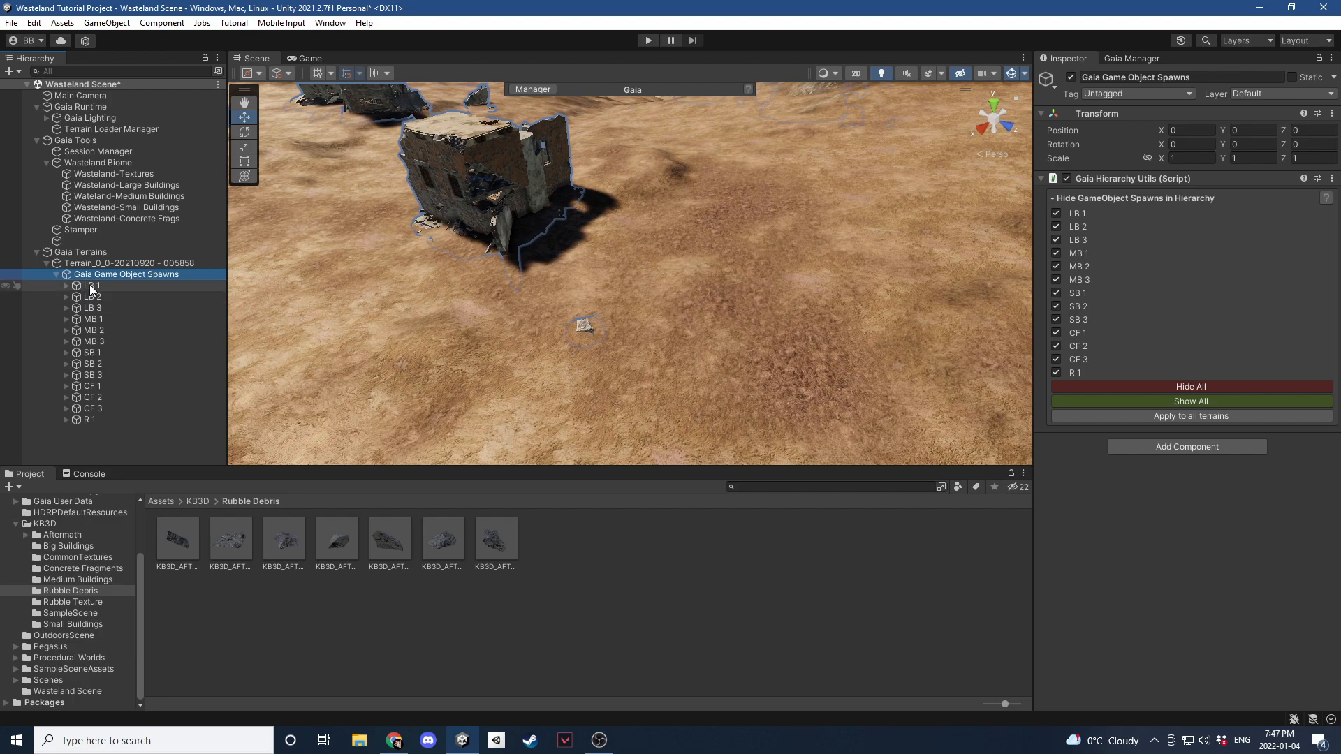
left_click(140, 219)
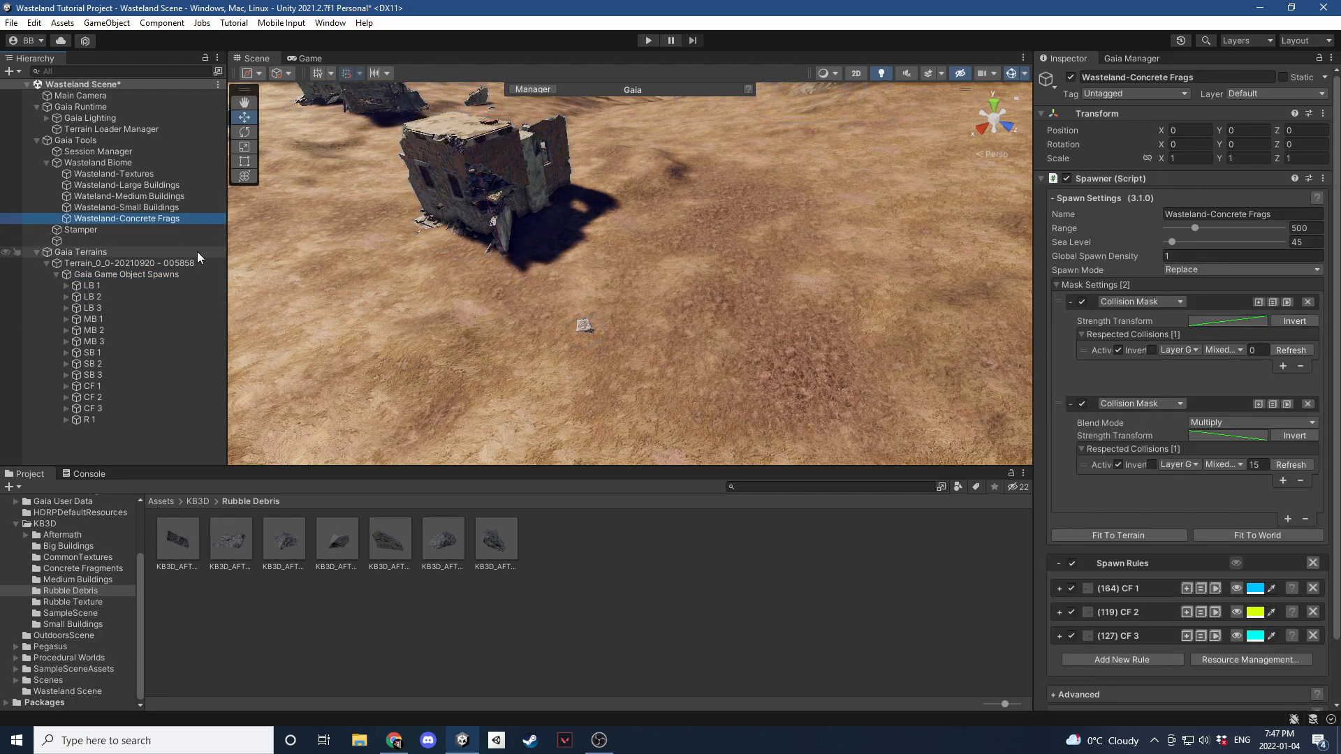
left_click(153, 242)
scroll(1106, 421, "down", 3)
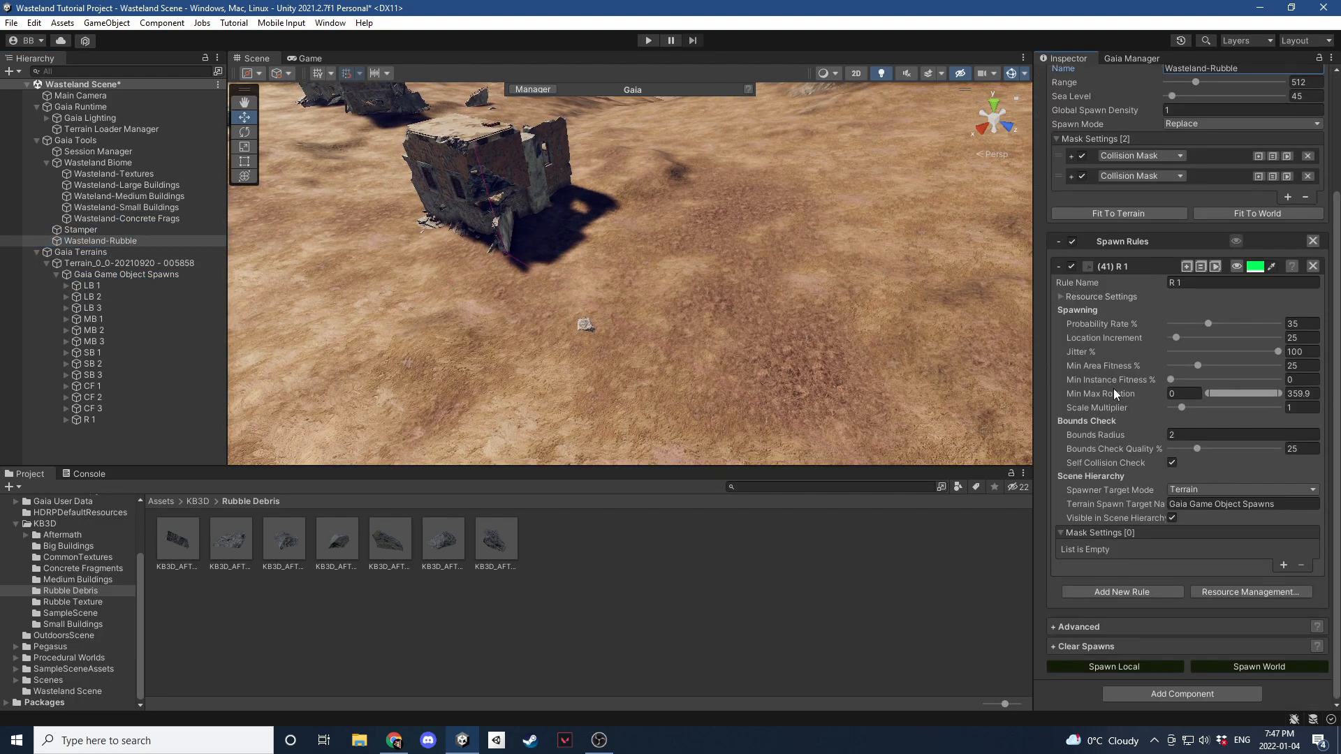
Collapse the R 1 spawn rule and duplicate it twice.
right_click_drag(647, 391, 666, 402)
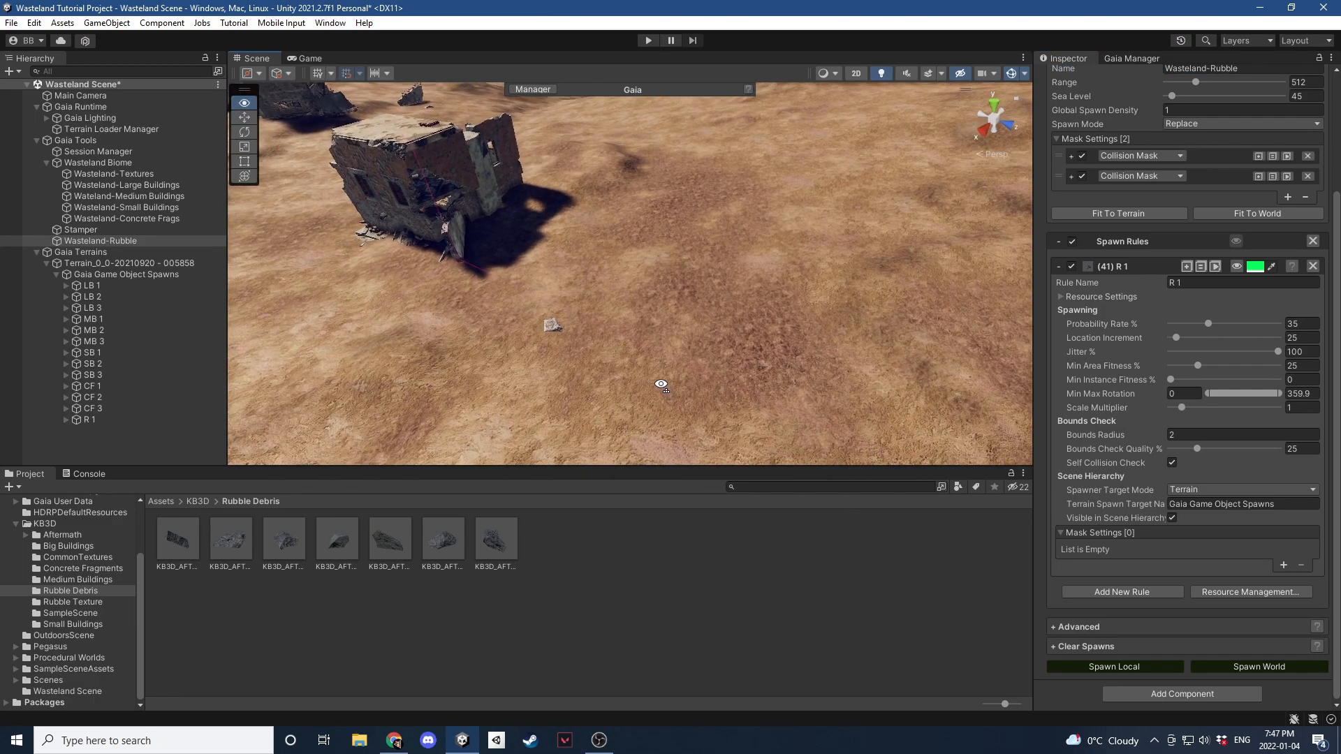
scroll(805, 416, "down", 5)
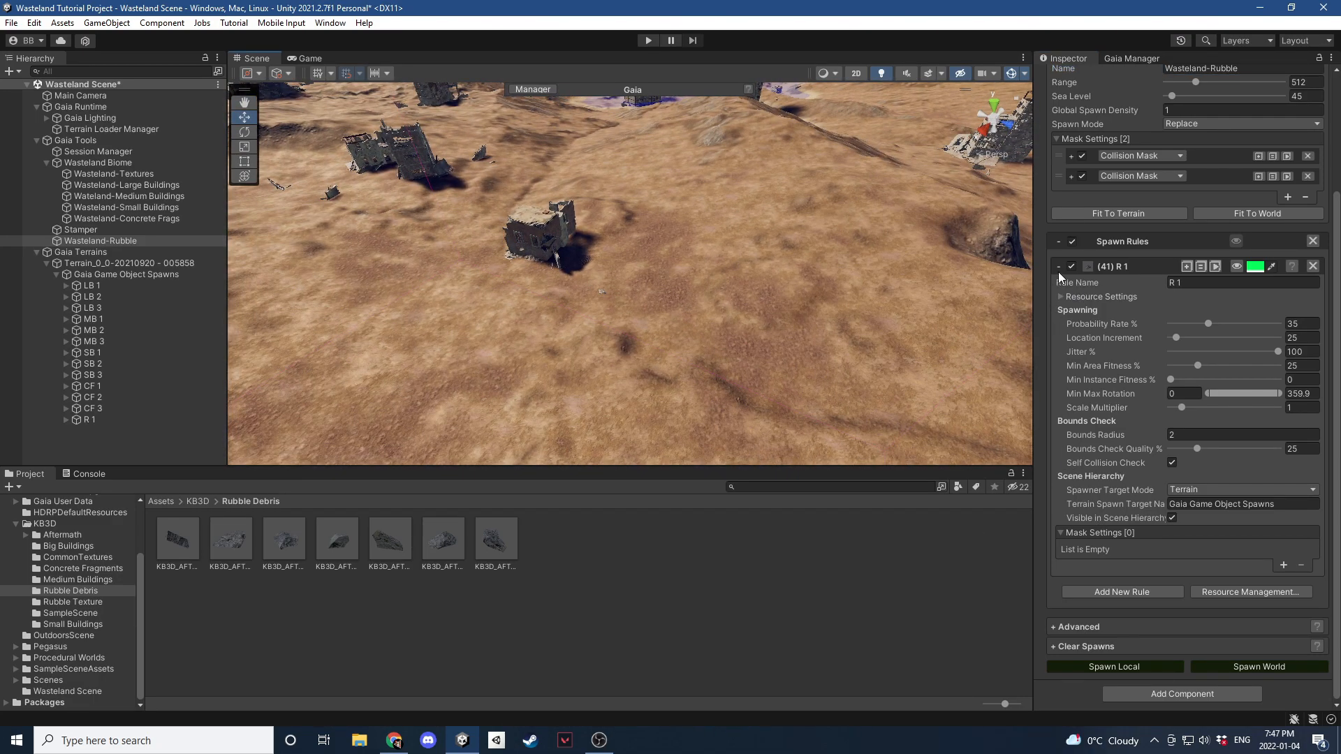
left_click(1059, 266)
left_click(1194, 411)
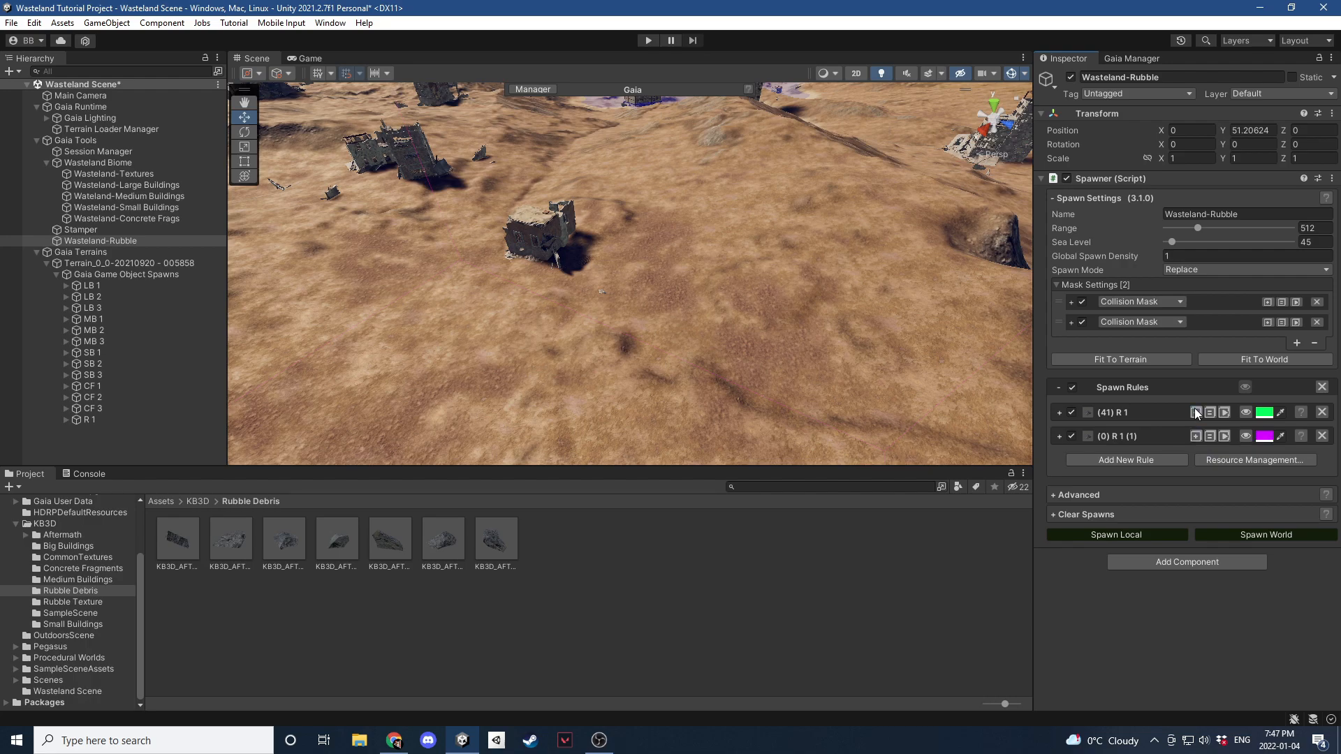
left_click(1195, 412)
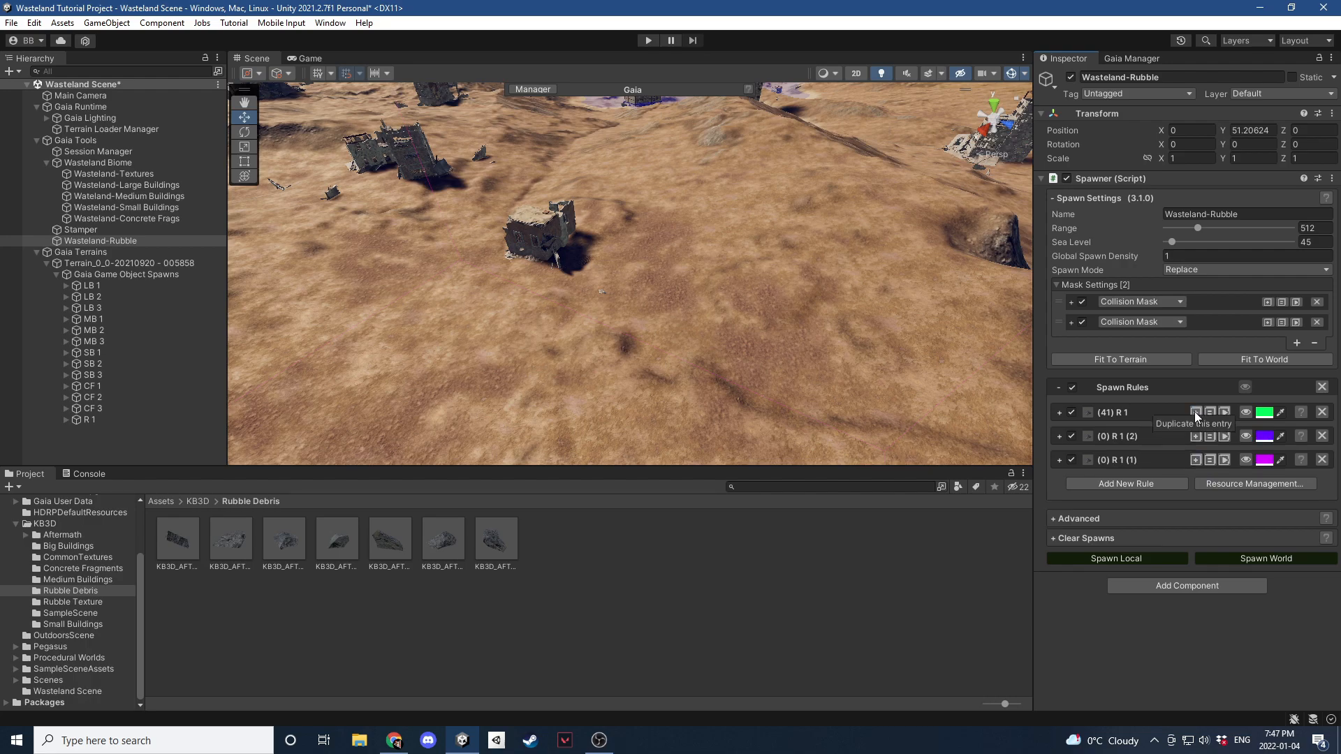
Rename the two duplicated rubble rules R 2 and R 3 and spawn the rubble locally.
left_click(1060, 436)
left_click_drag(1194, 454, 1178, 455)
left_click(1118, 559)
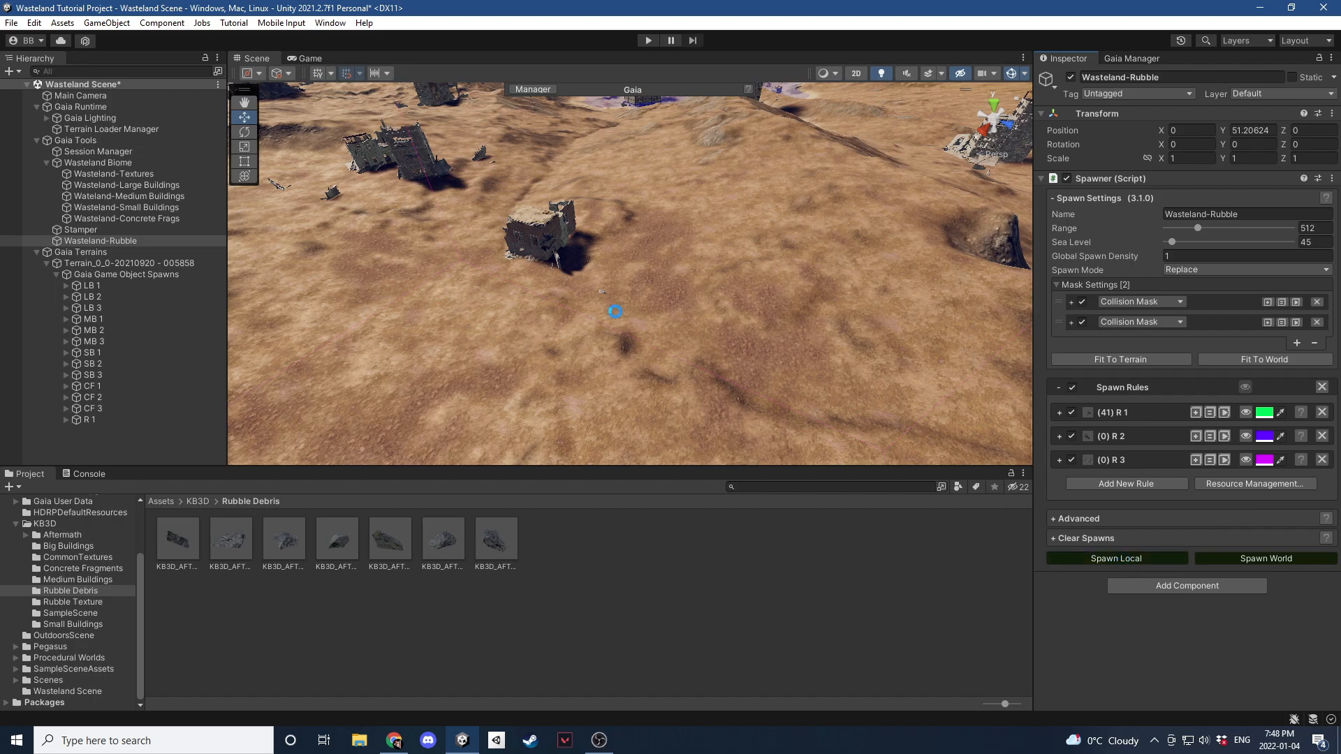
Select the spawned R 1, R 2 and R 3 groups and examine their rubble around the buildings.
right_click_drag(617, 304, 698, 318)
key("w")
left_click(86, 420)
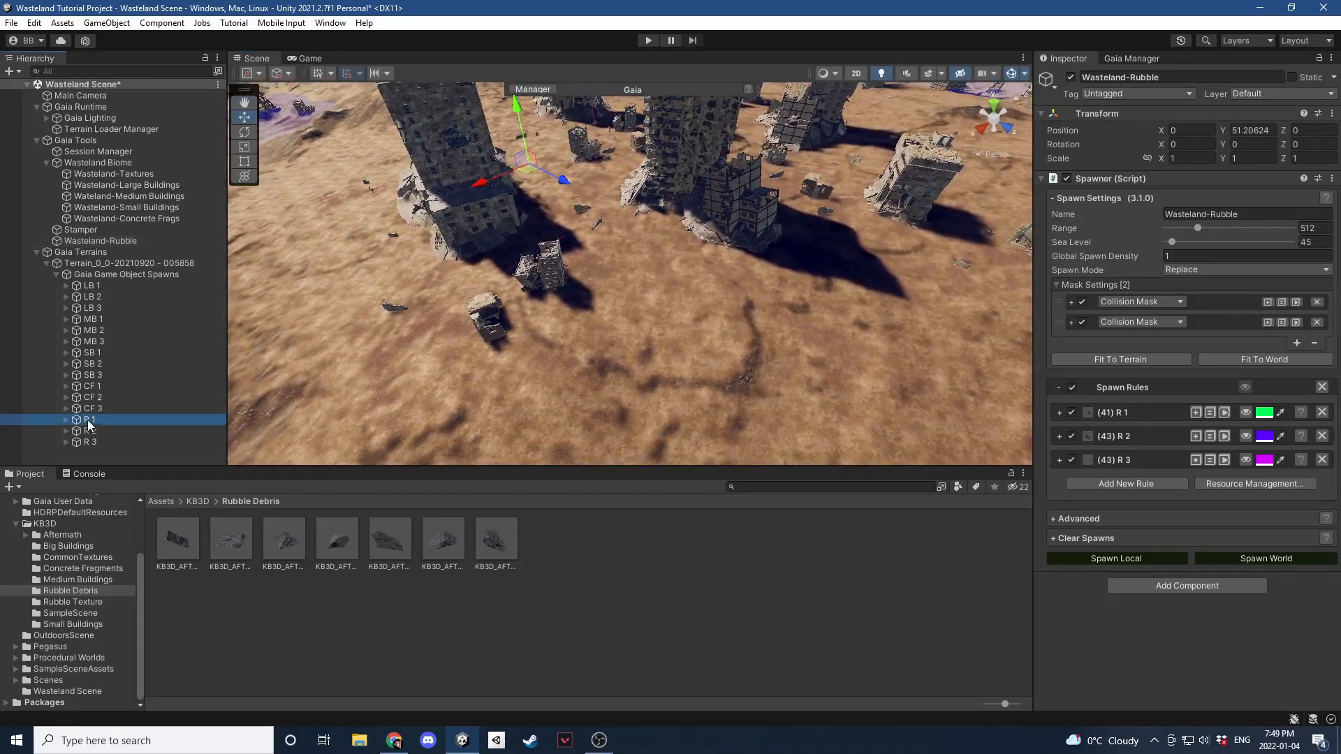
left_click(131, 446, "shift")
right_click_drag(902, 374, 993, 341)
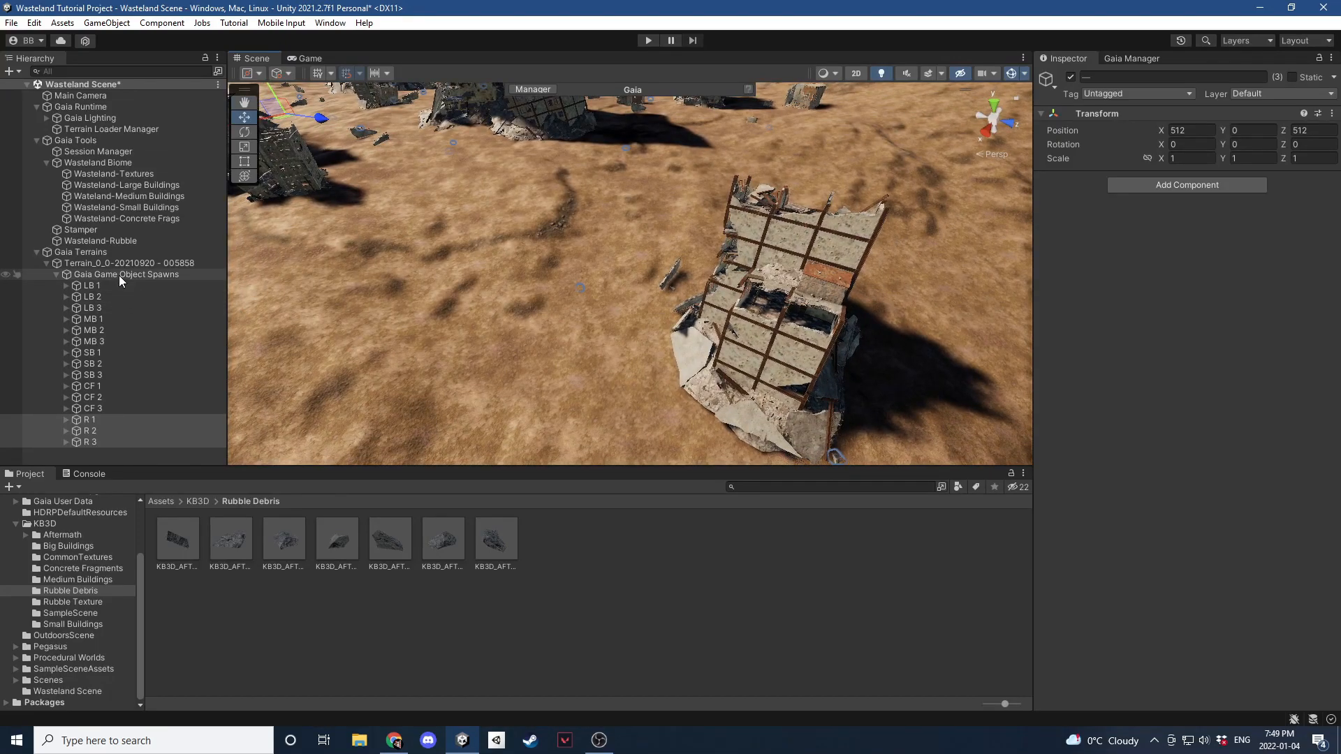
In the Wasteland-Rubble spawner, set the minimum Y spawn offset of the R 1 rule's Main prefab to 0.
left_click(125, 218)
left_click(151, 241)
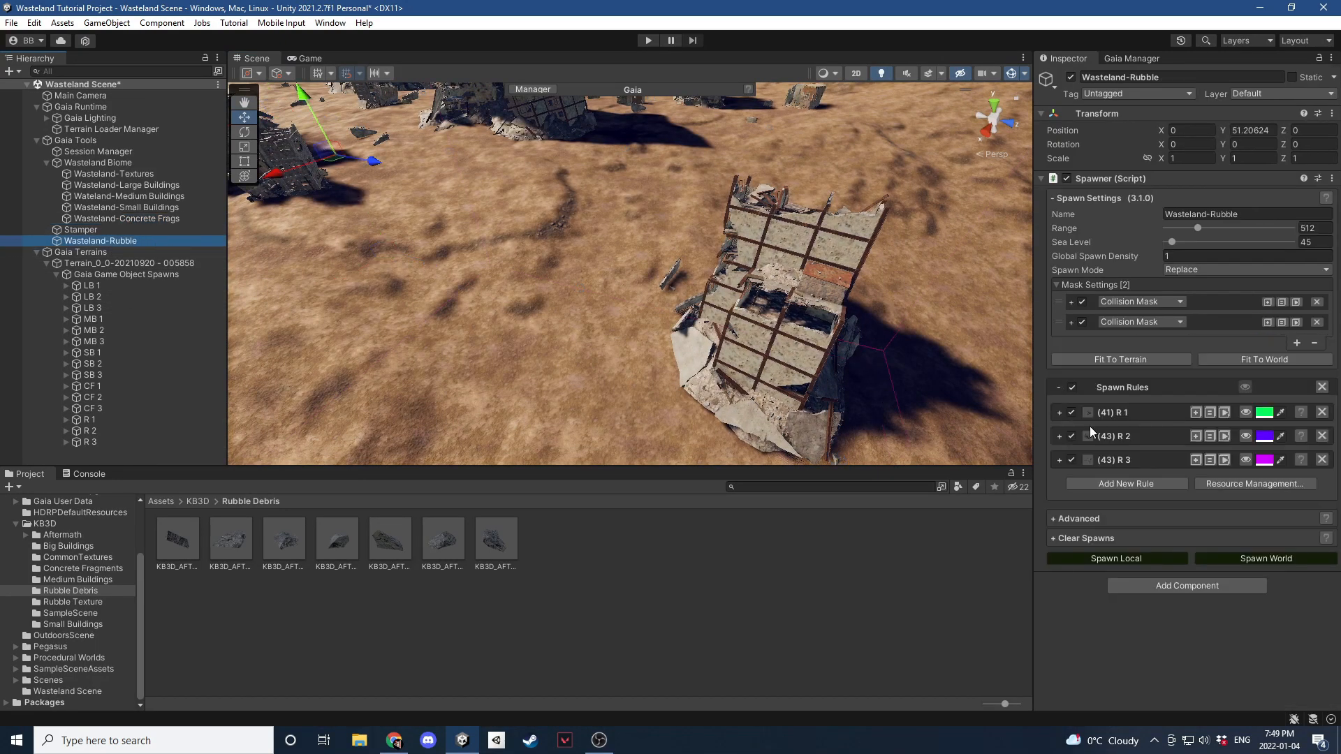
left_click(1060, 412)
scroll(1072, 419, "down", 5)
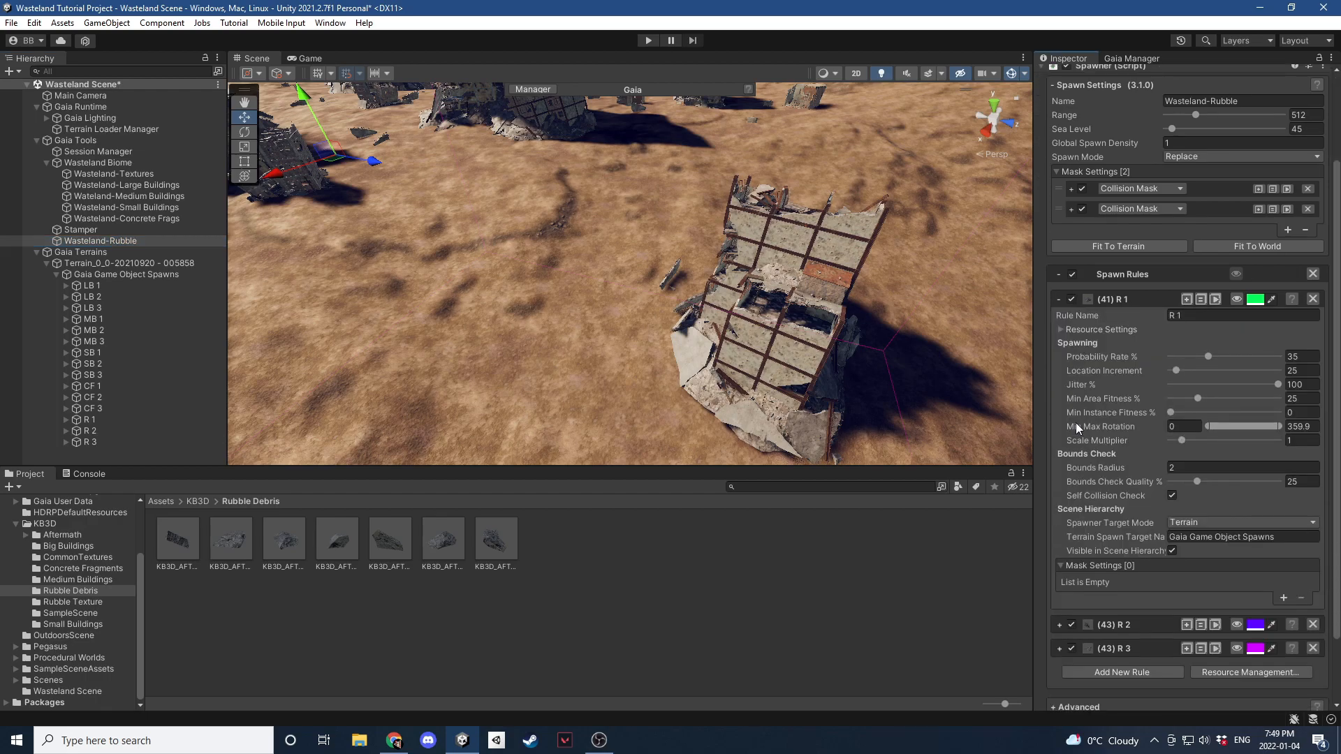
left_click(1061, 249)
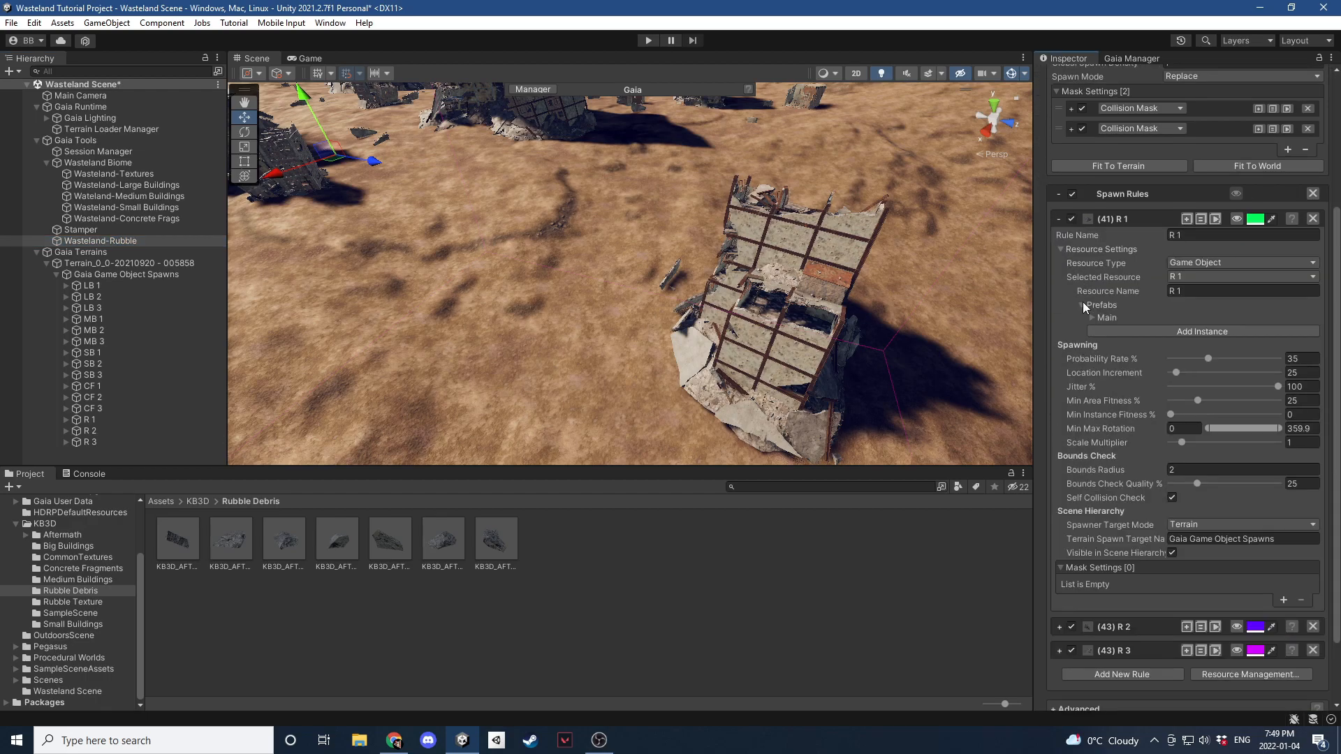
left_click(1092, 318)
scroll(1093, 322, "down", 3)
left_click(1180, 344)
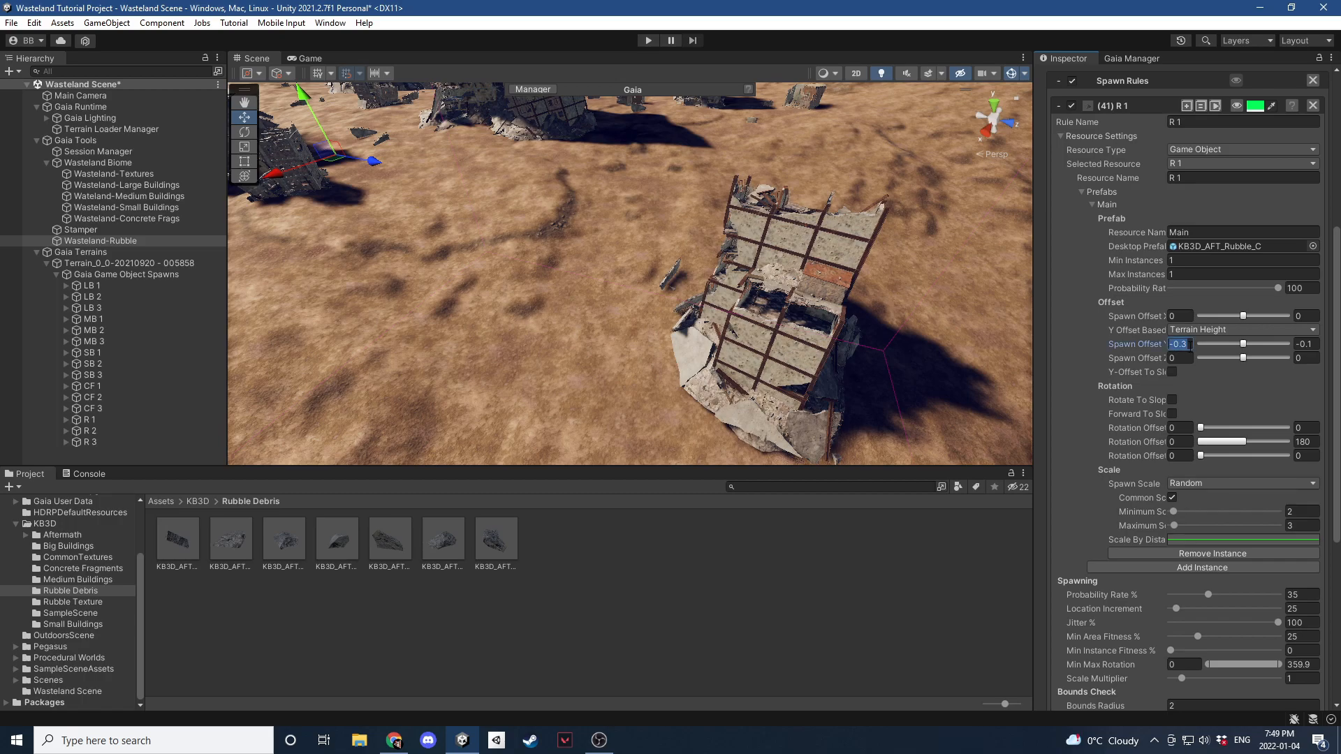
type("0")
left_click(1092, 204)
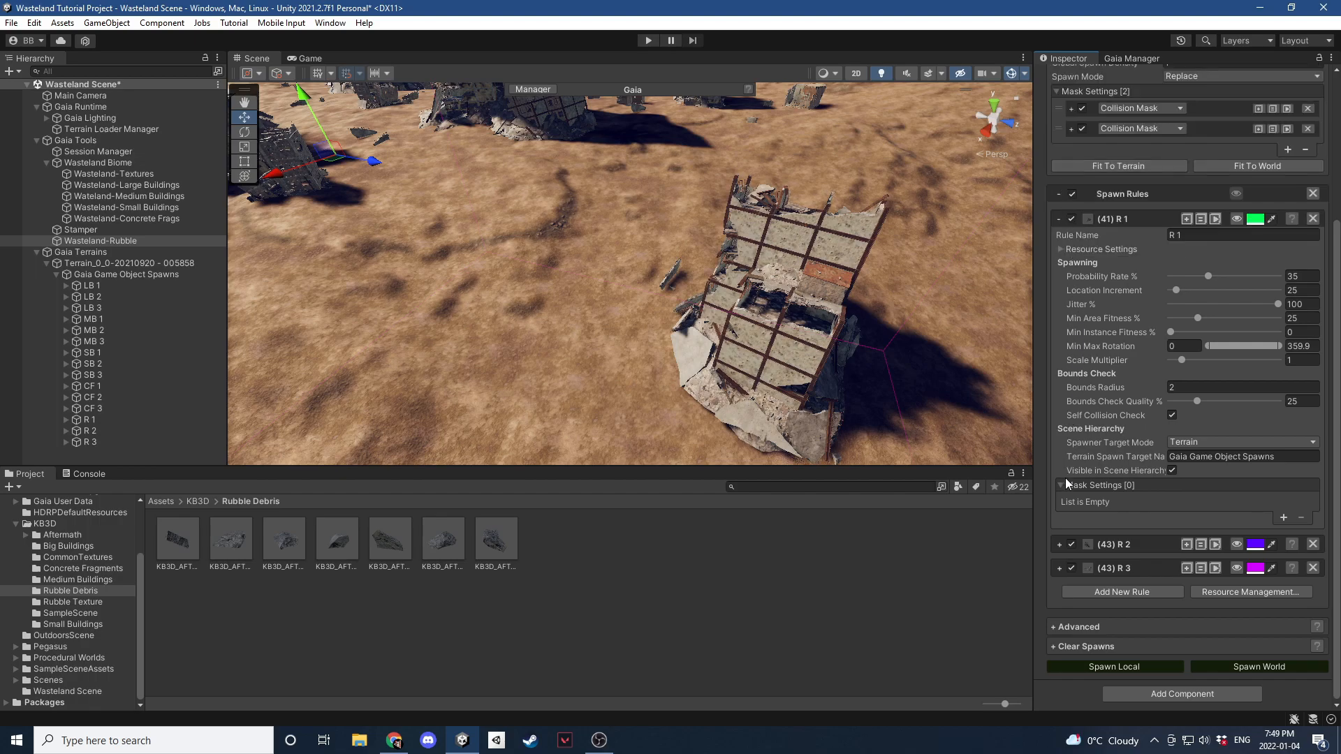
Expand the R 2 spawn rule and open its resource settings.
left_click(1060, 544)
scroll(1075, 500, "down", 3)
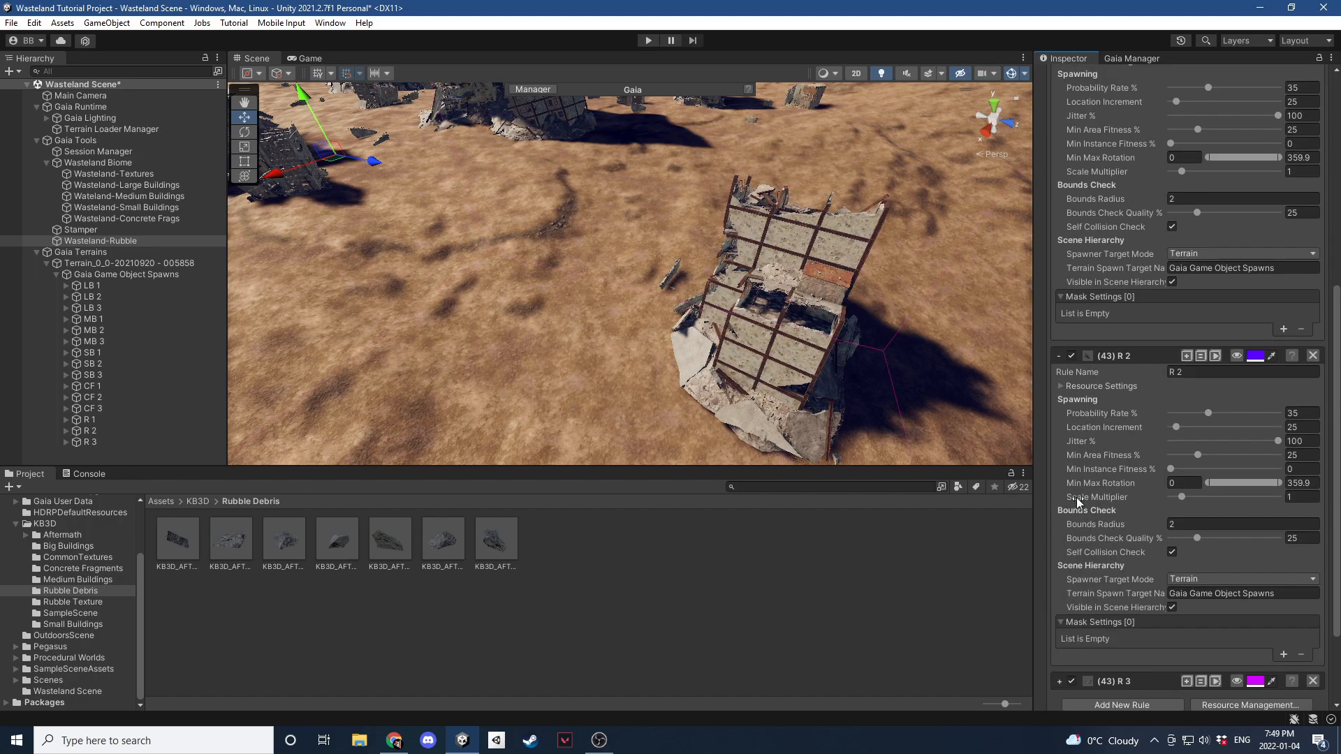
left_click(1061, 387)
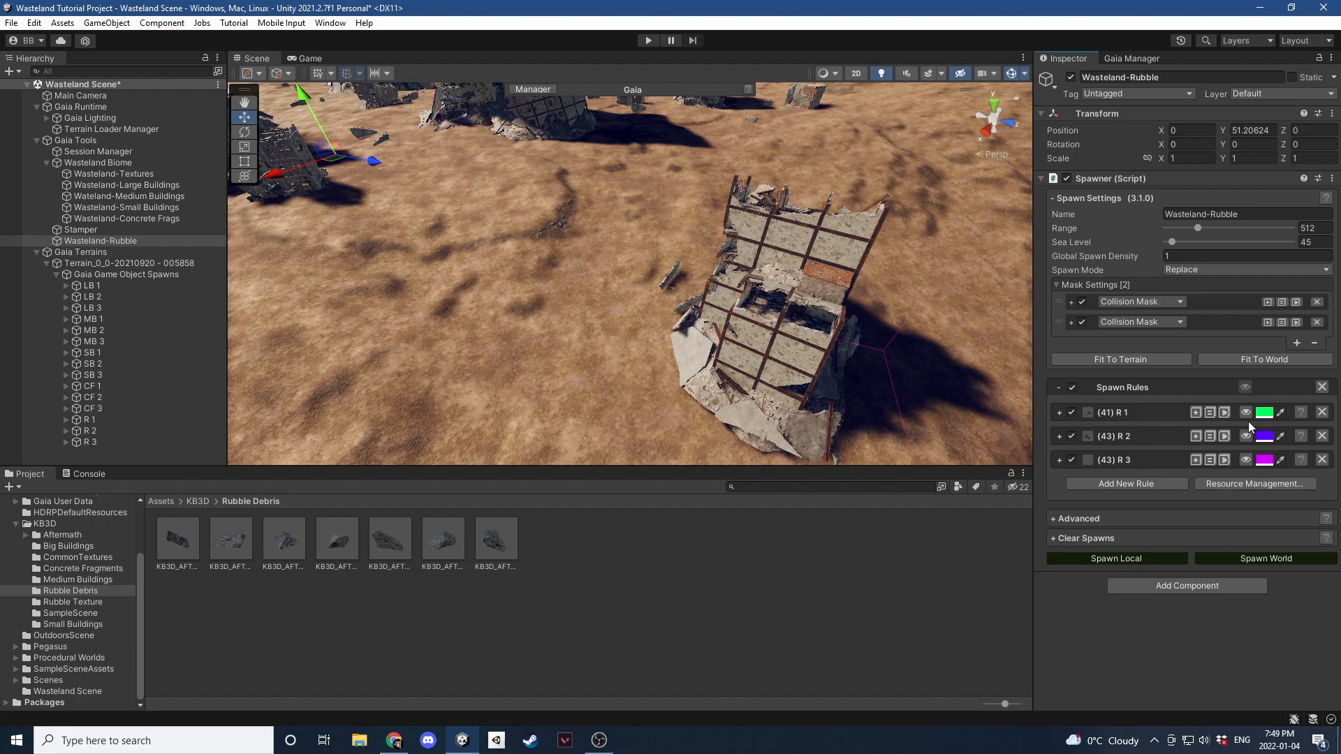
Toggle the R 1 rule's area preview on and off, and respawn the rubble locally.
left_click(1245, 414)
left_click(1246, 414)
left_click(1152, 558)
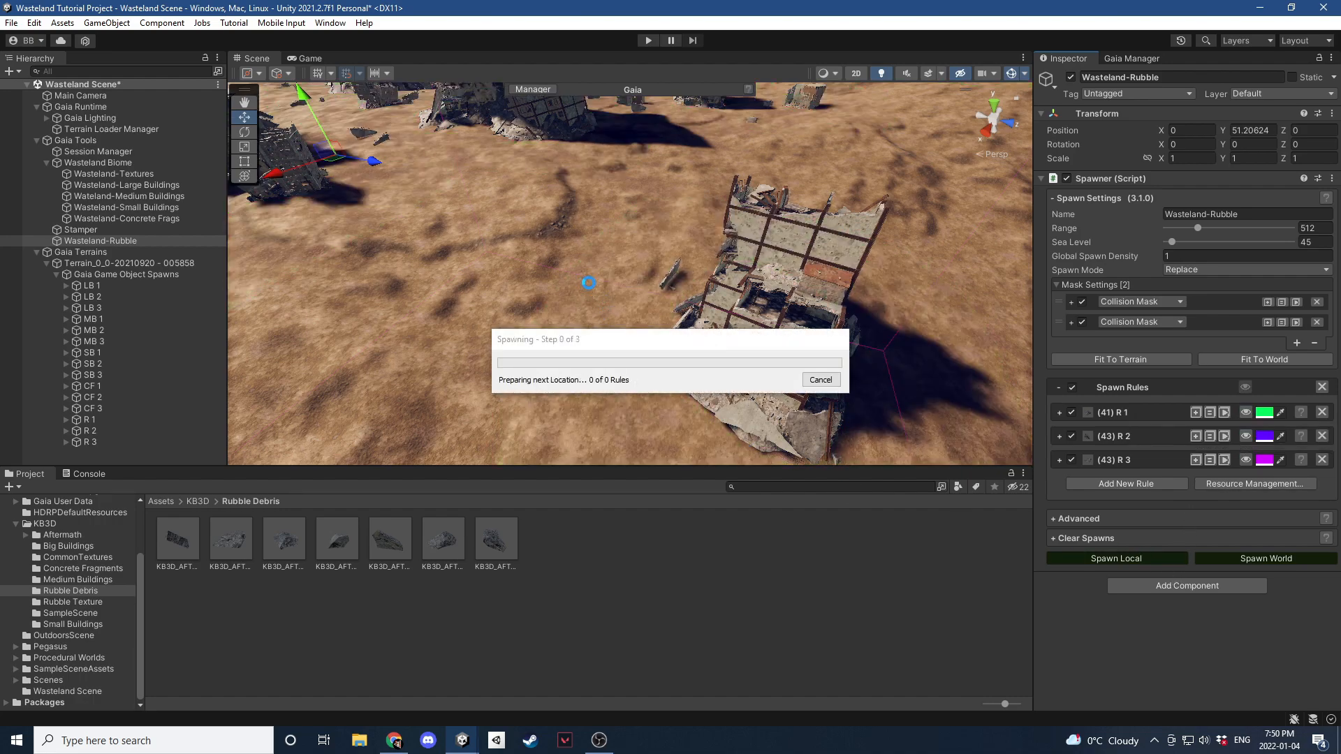
right_click_drag(592, 284, 547, 304)
key("w")
Assign all seven Rubble Debris prefabs and their children to the PW_Object_Small layer.
left_click(248, 601)
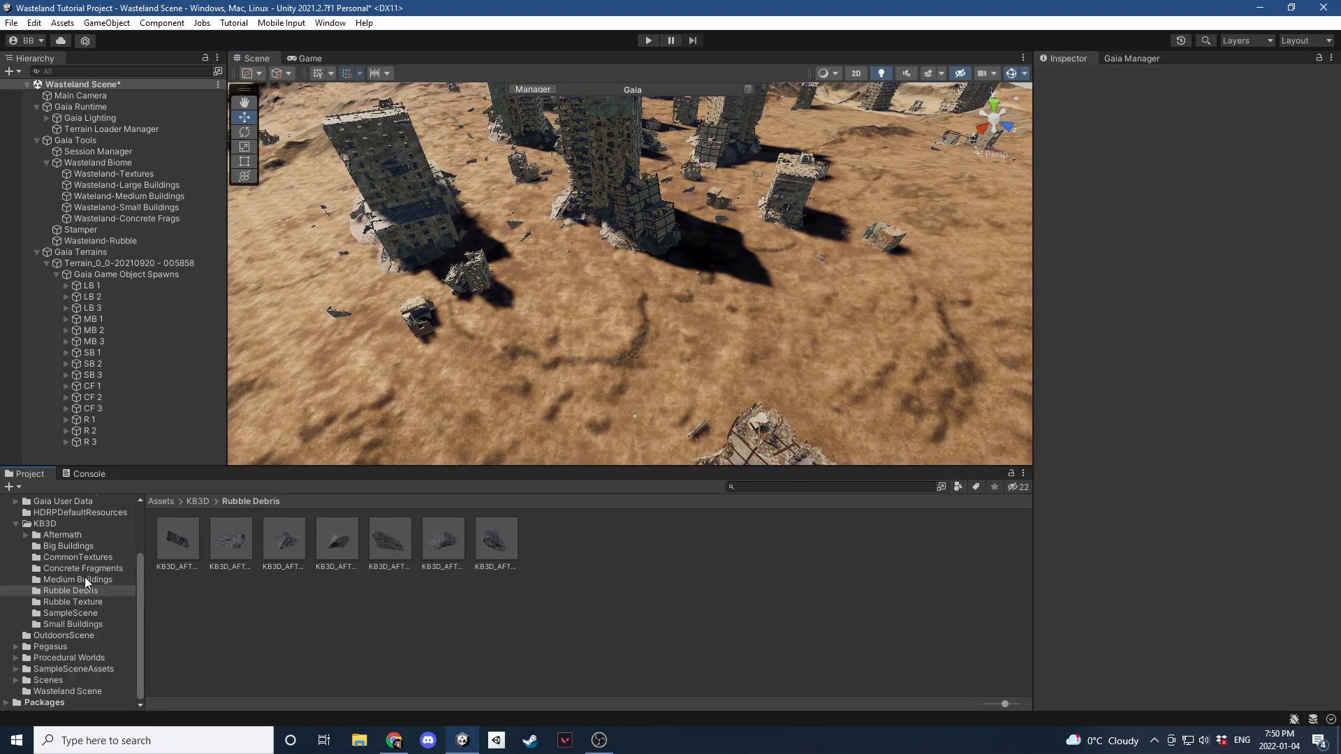
left_click(192, 546)
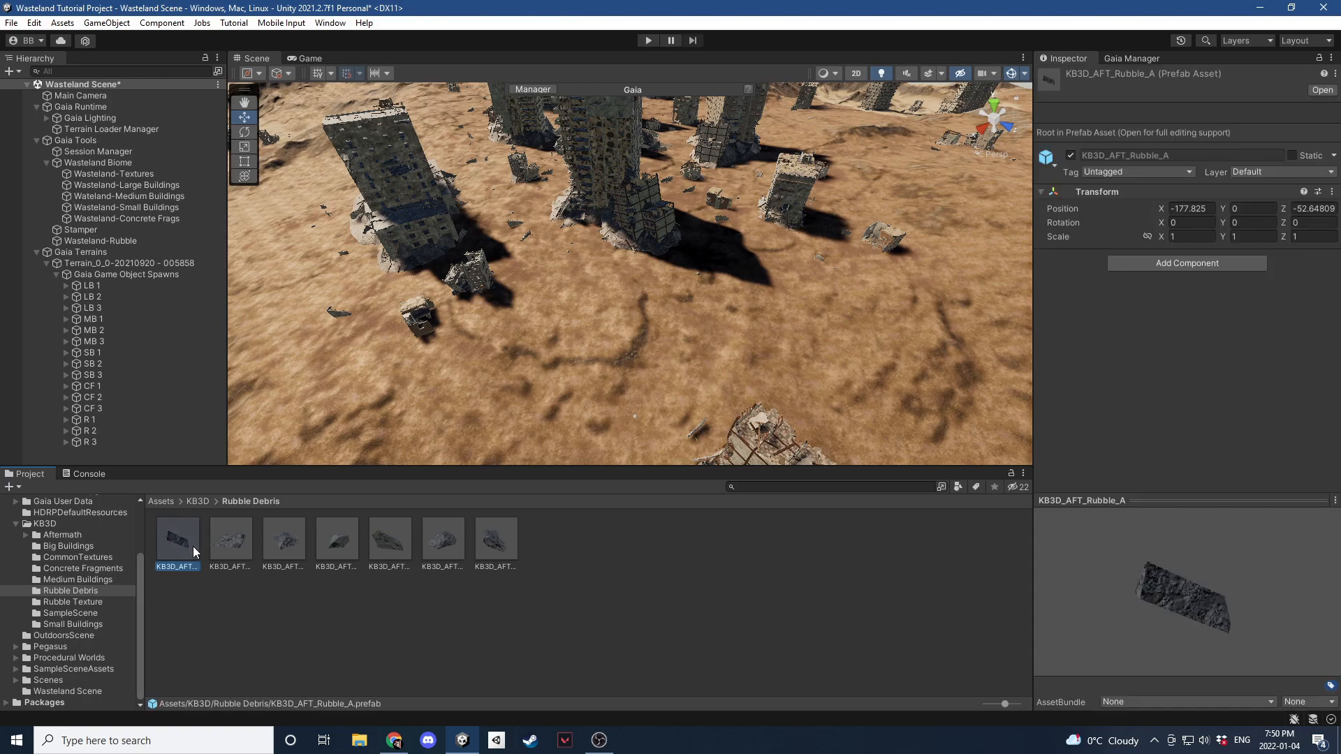
left_click(504, 547, "shift")
left_click(1249, 172)
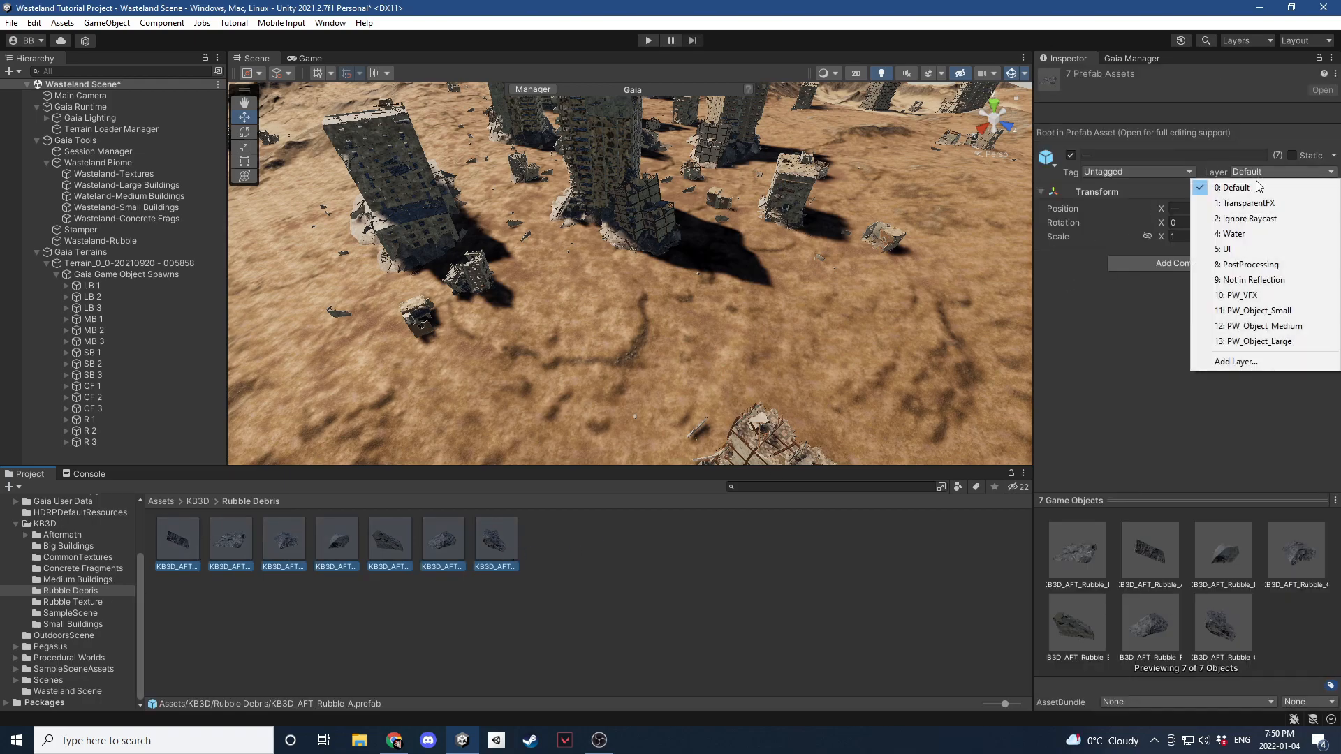
left_click(1257, 310)
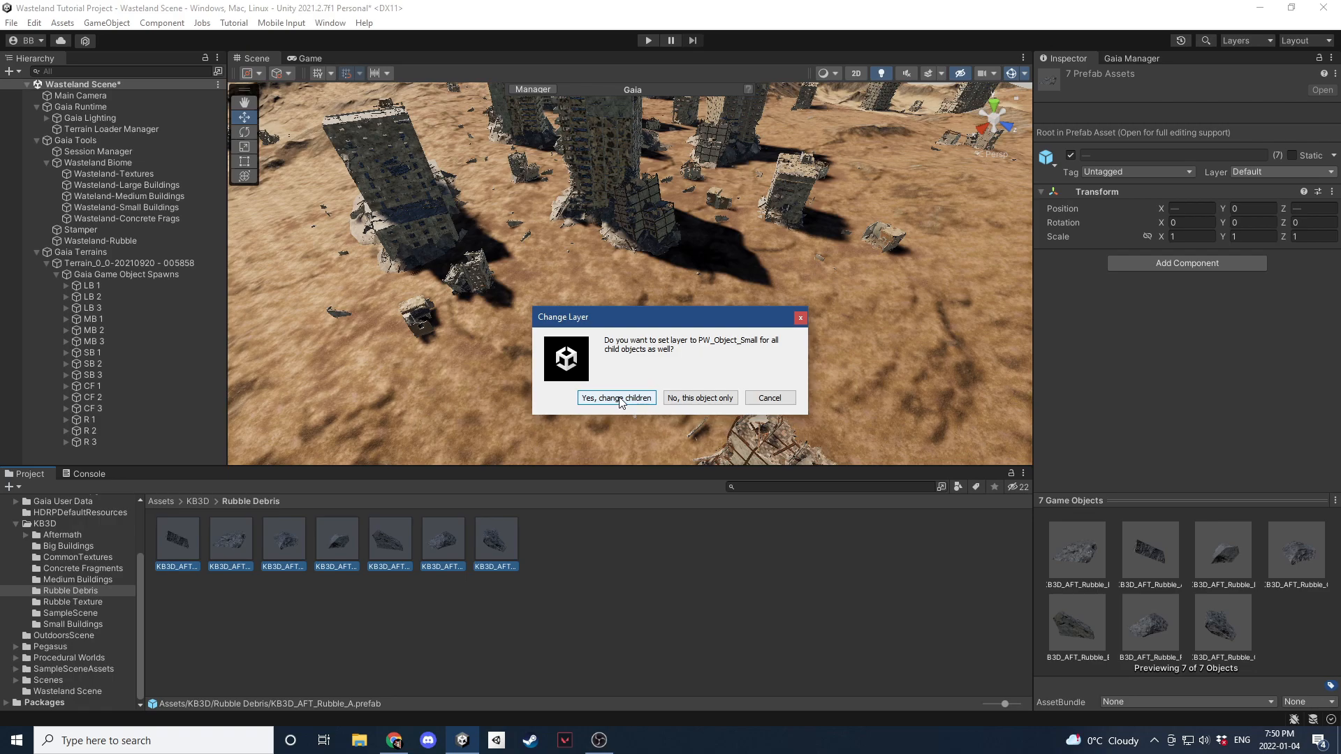
left_click(618, 398)
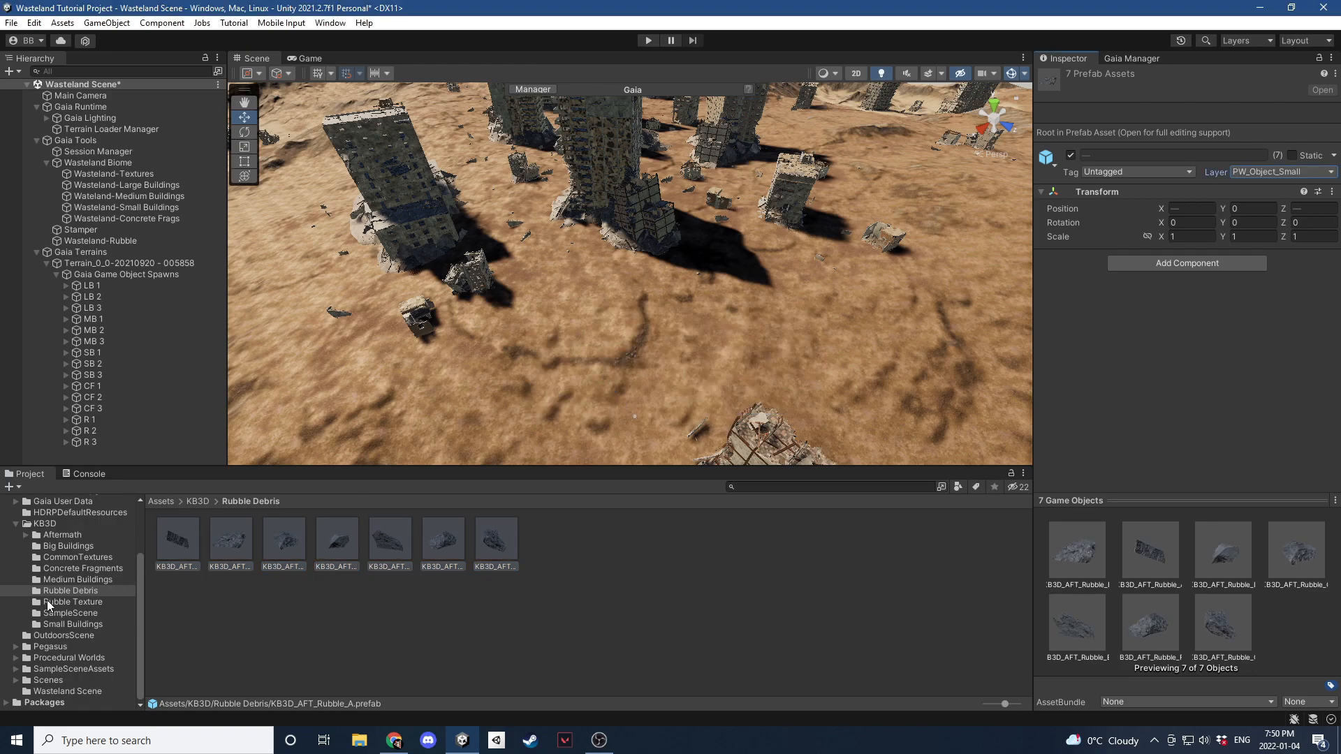
Assign all six Concrete Fragments prefabs and their children to the PW_Object_Small layer.
left_click(58, 604)
left_click(75, 592)
left_click(73, 567)
left_click(178, 539)
left_click(449, 543, "shift")
left_click(1249, 172)
left_click(1227, 305)
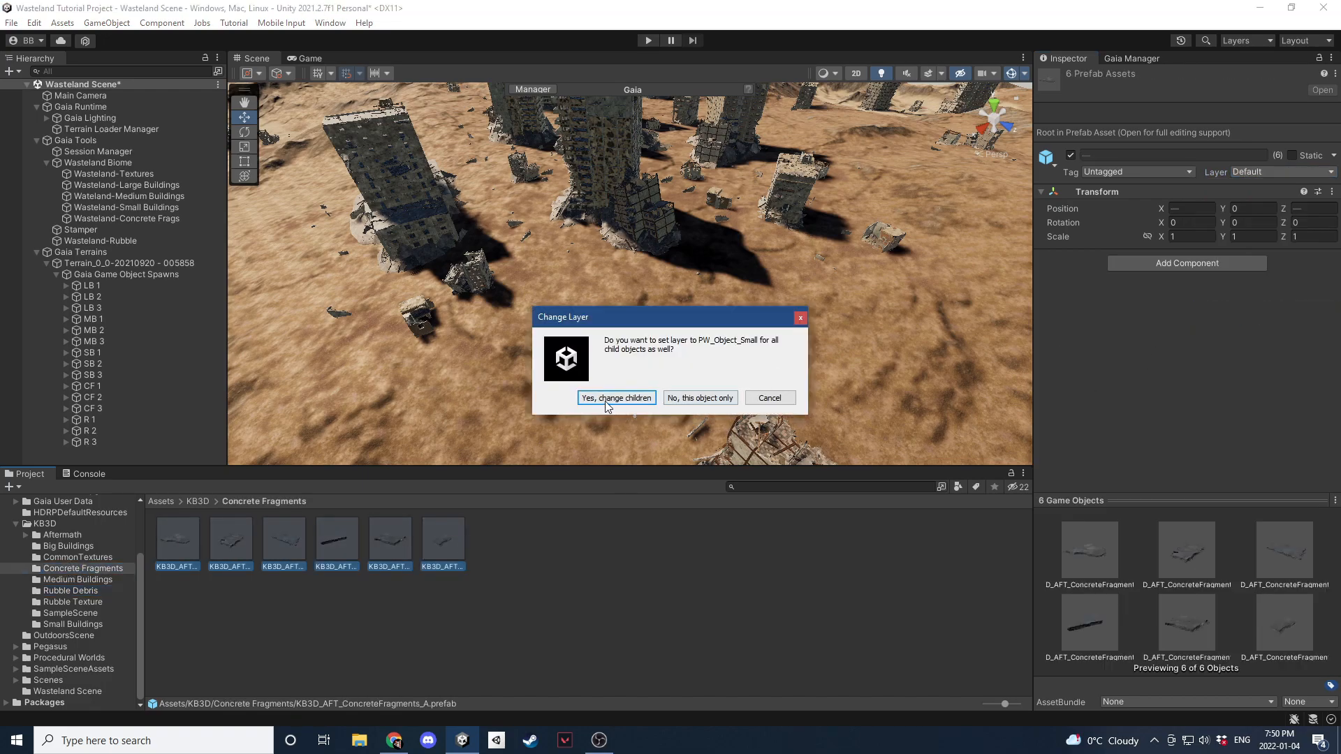
left_click(615, 398)
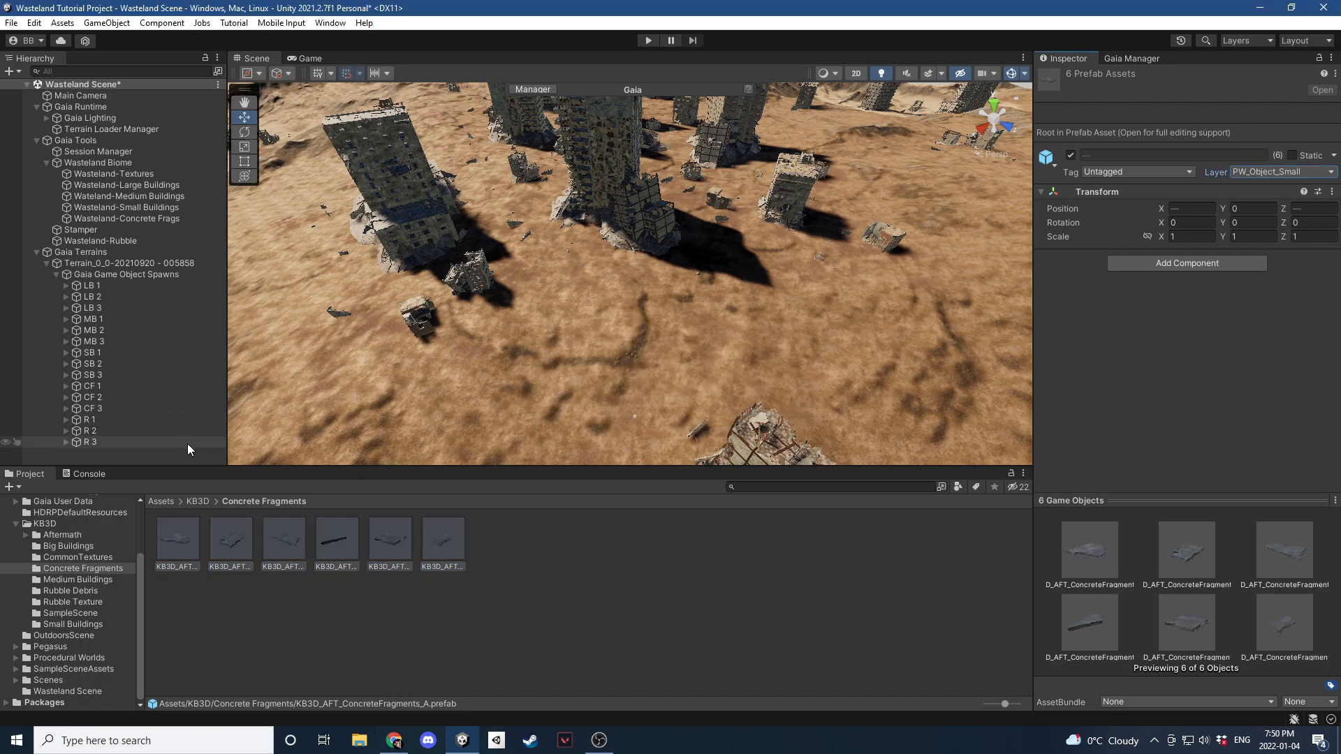
Collapse the Gaia Game Object Spawns group and its parent terrain in the hierarchy.
left_click(130, 452)
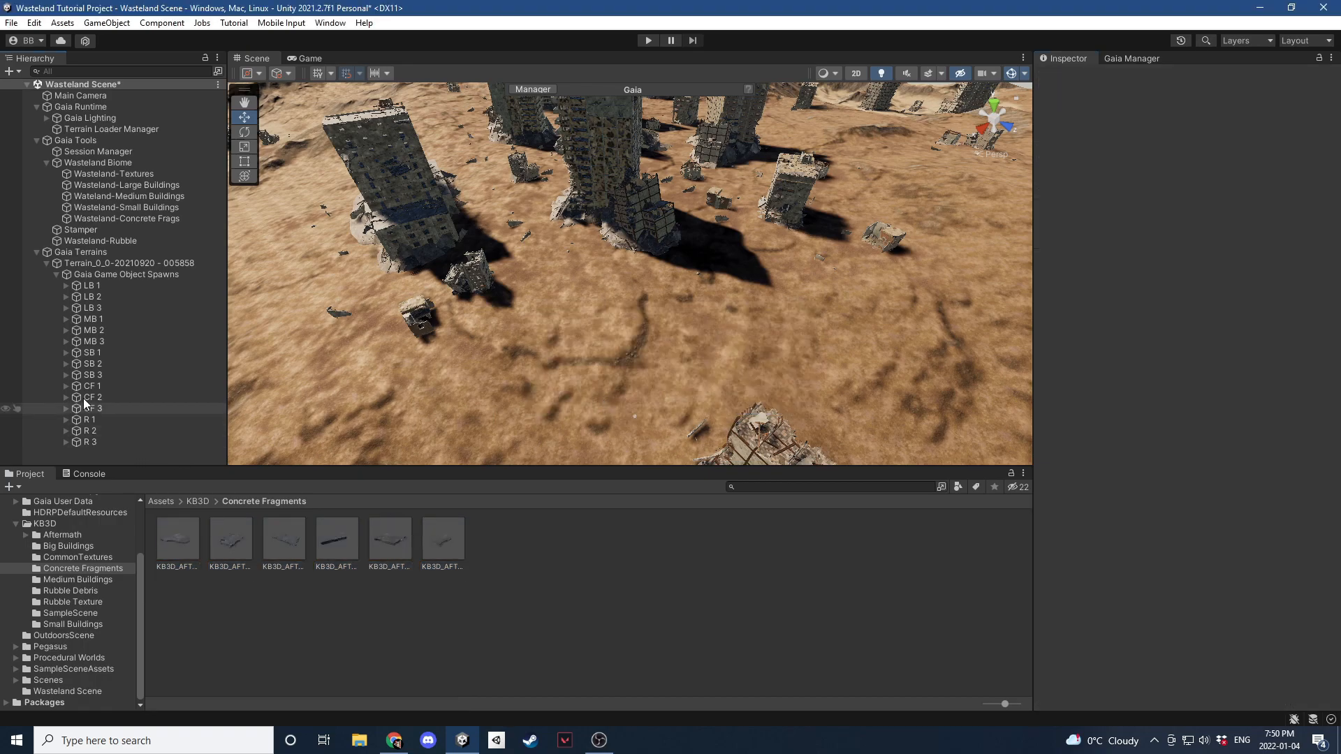
left_click(57, 274)
left_click_drag(419, 304, 607, 318, "alt")
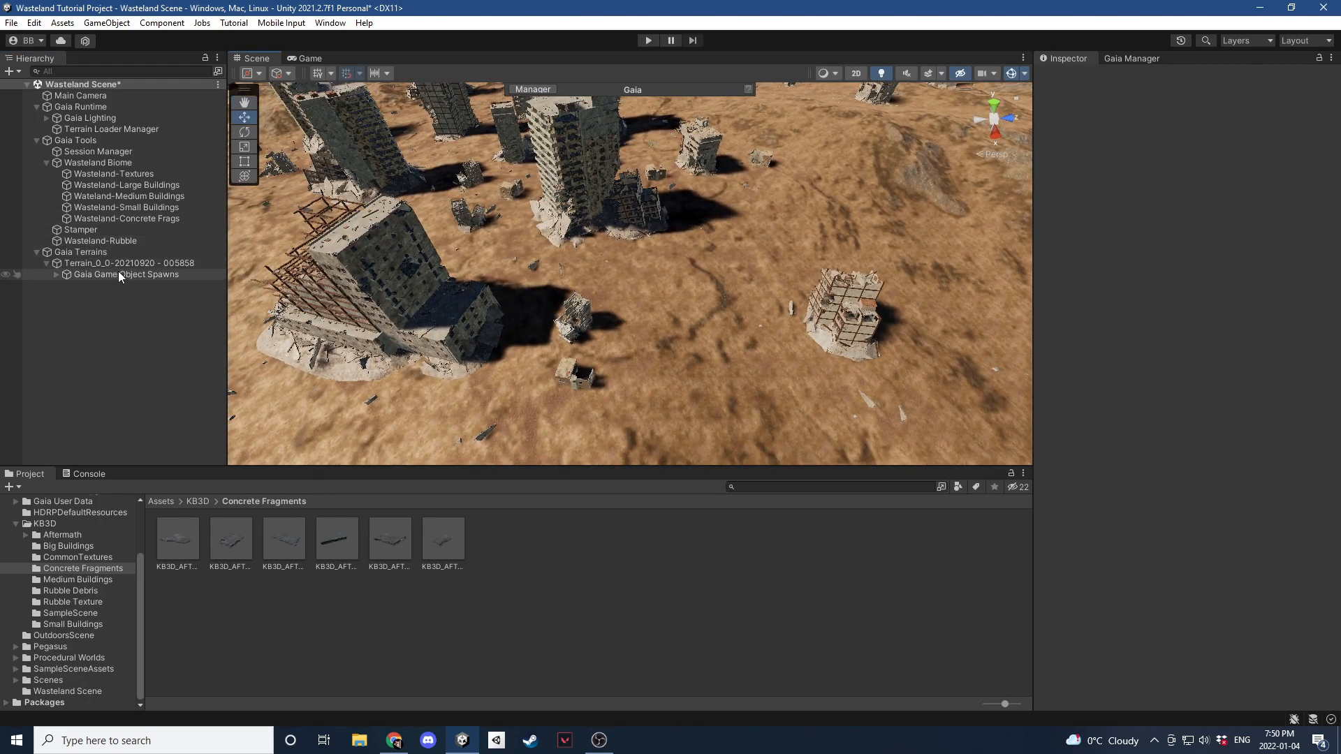
left_click(128, 273)
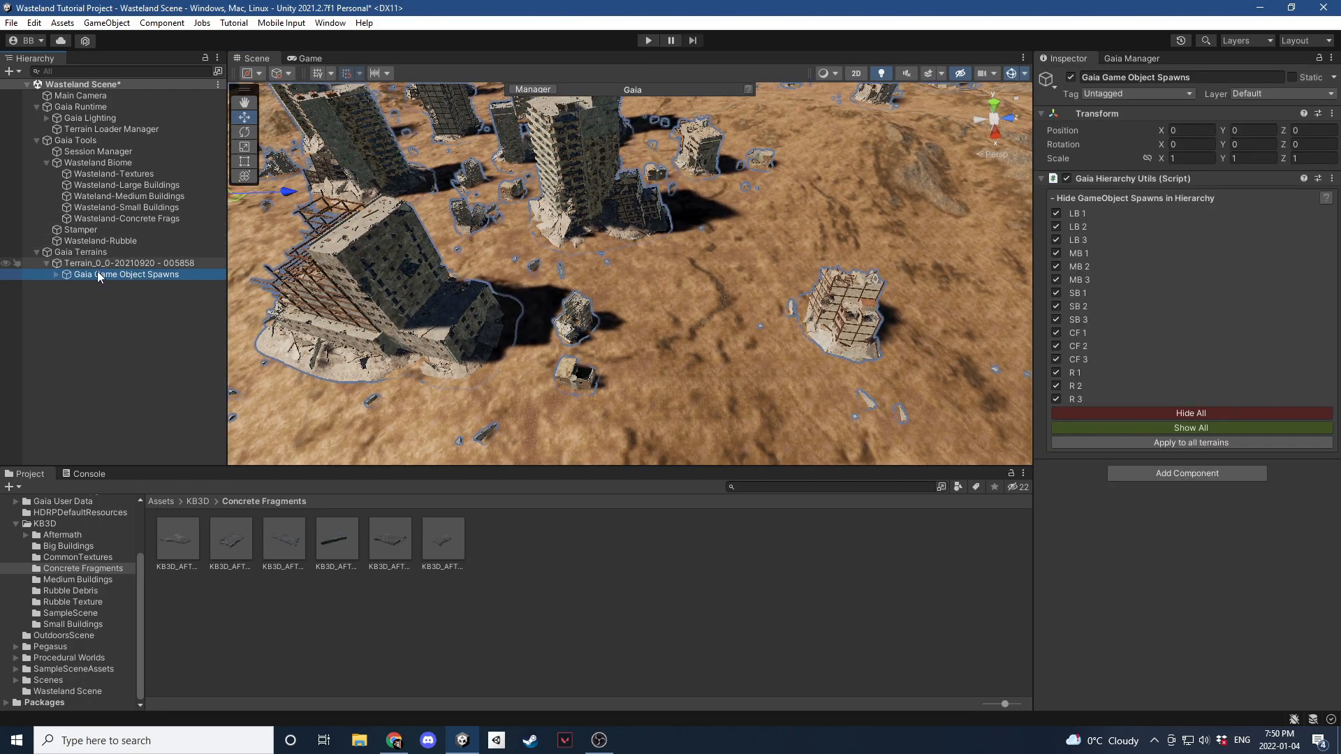
left_click(46, 262)
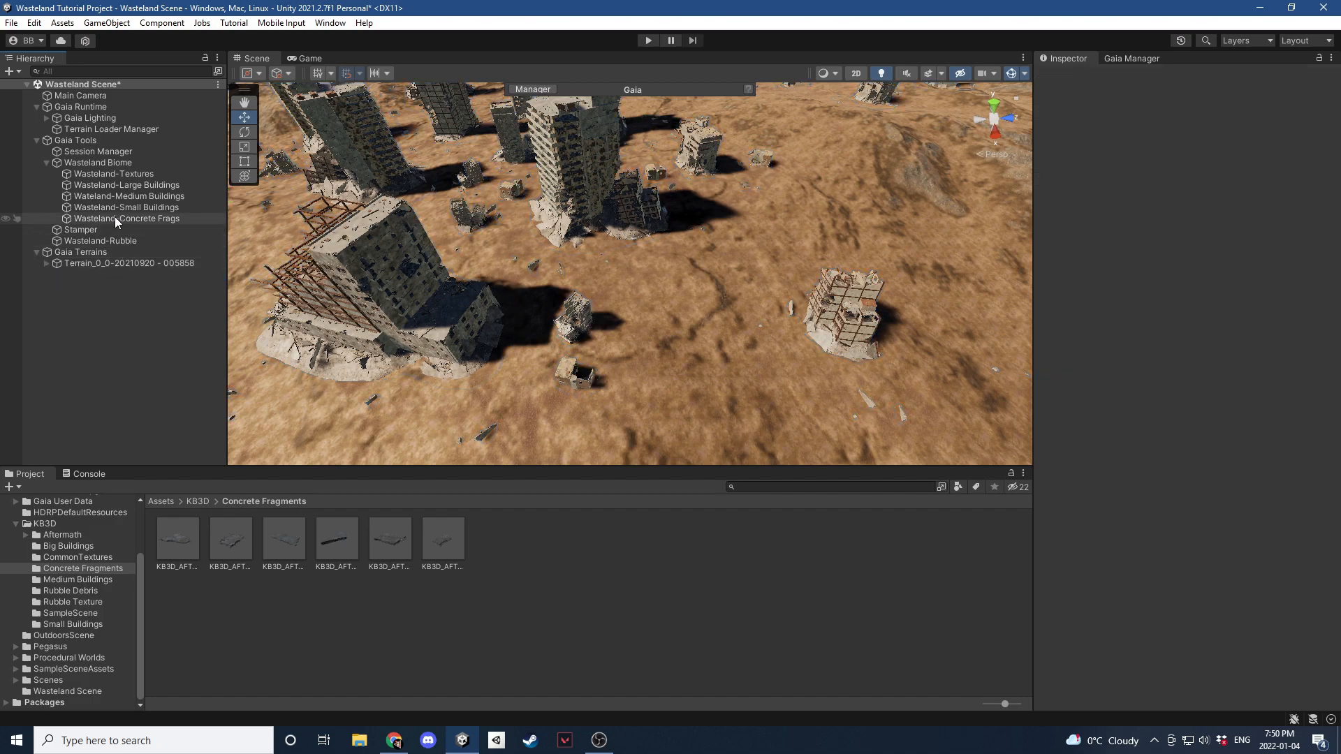
right_click_drag(509, 217, 384, 217)
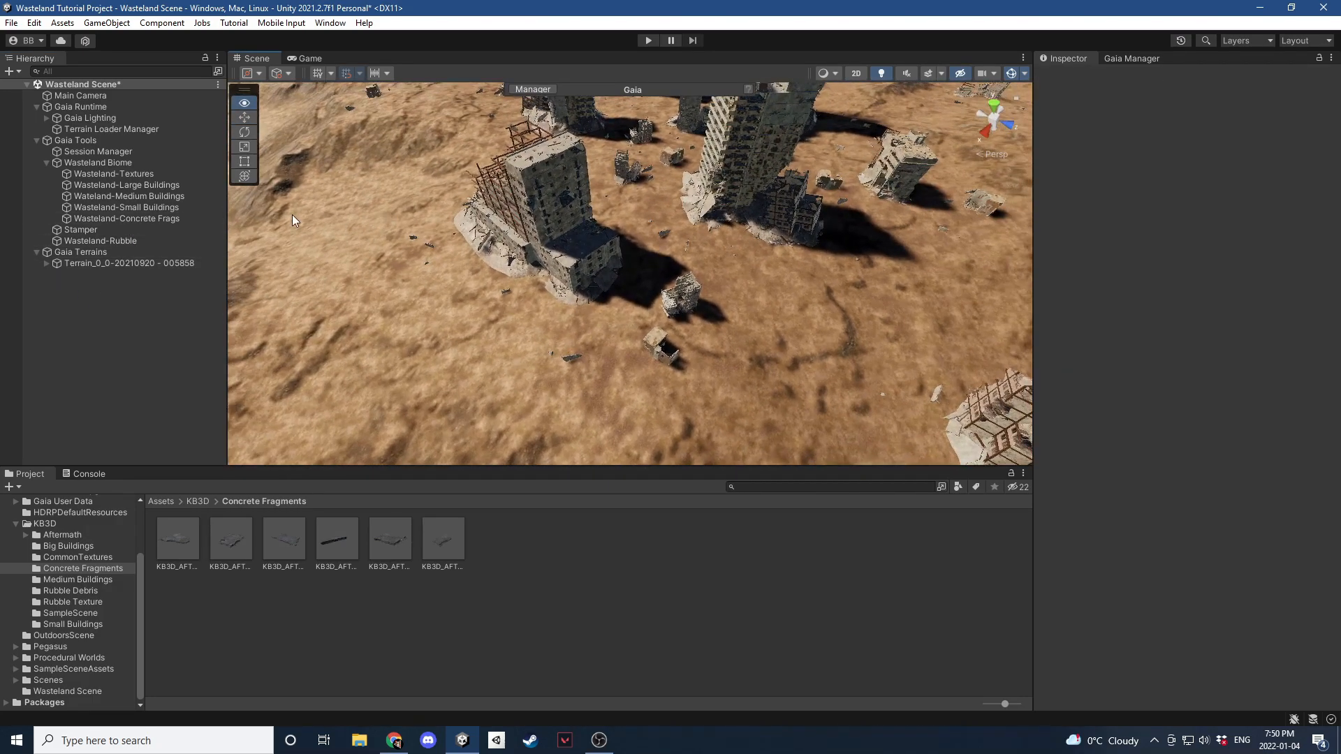
Preview the R 1 rule's spawn area around the buildings from the Wasteland-Rubble spawner, and hide the preview again.
left_click(145, 219)
left_click(154, 239)
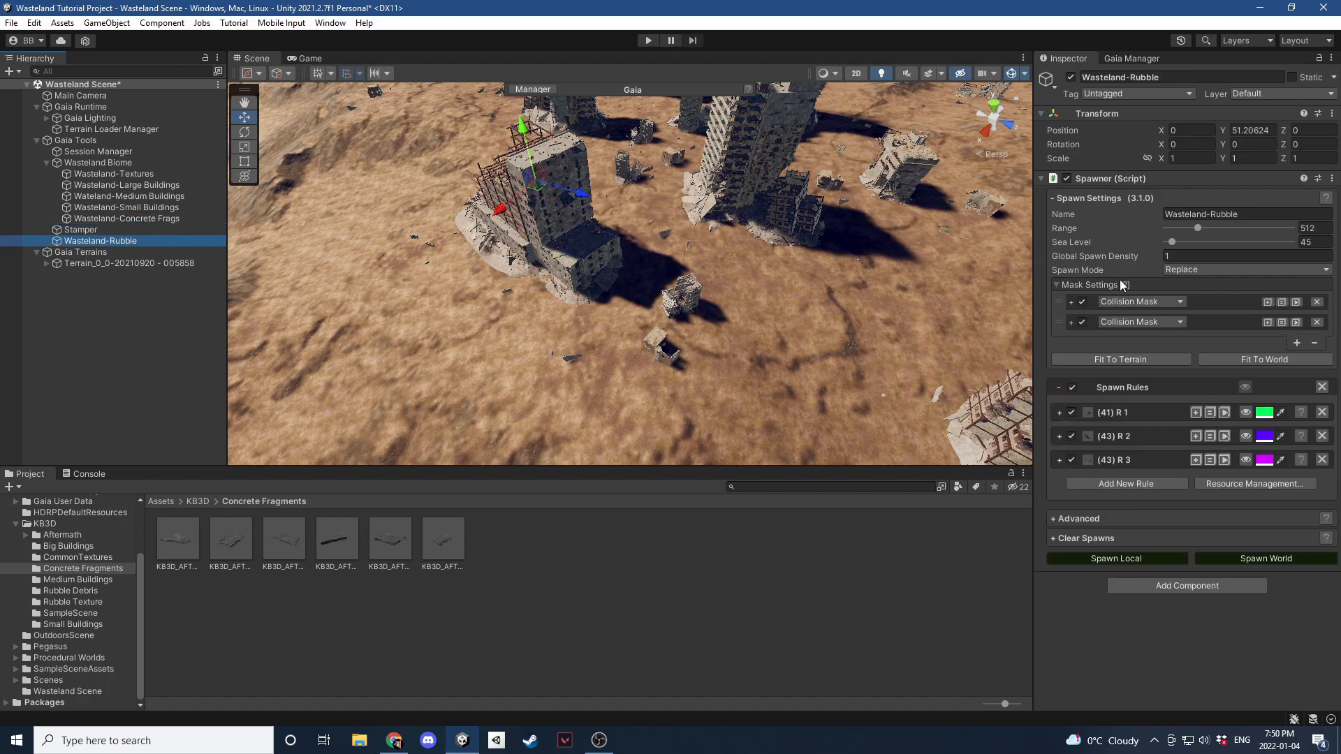
left_click(1246, 412)
mouse_move(779, 289)
right_mouse_down()
mouse_move(758, 279)
mouse_move(762, 299)
right_mouse_up()
key("w")
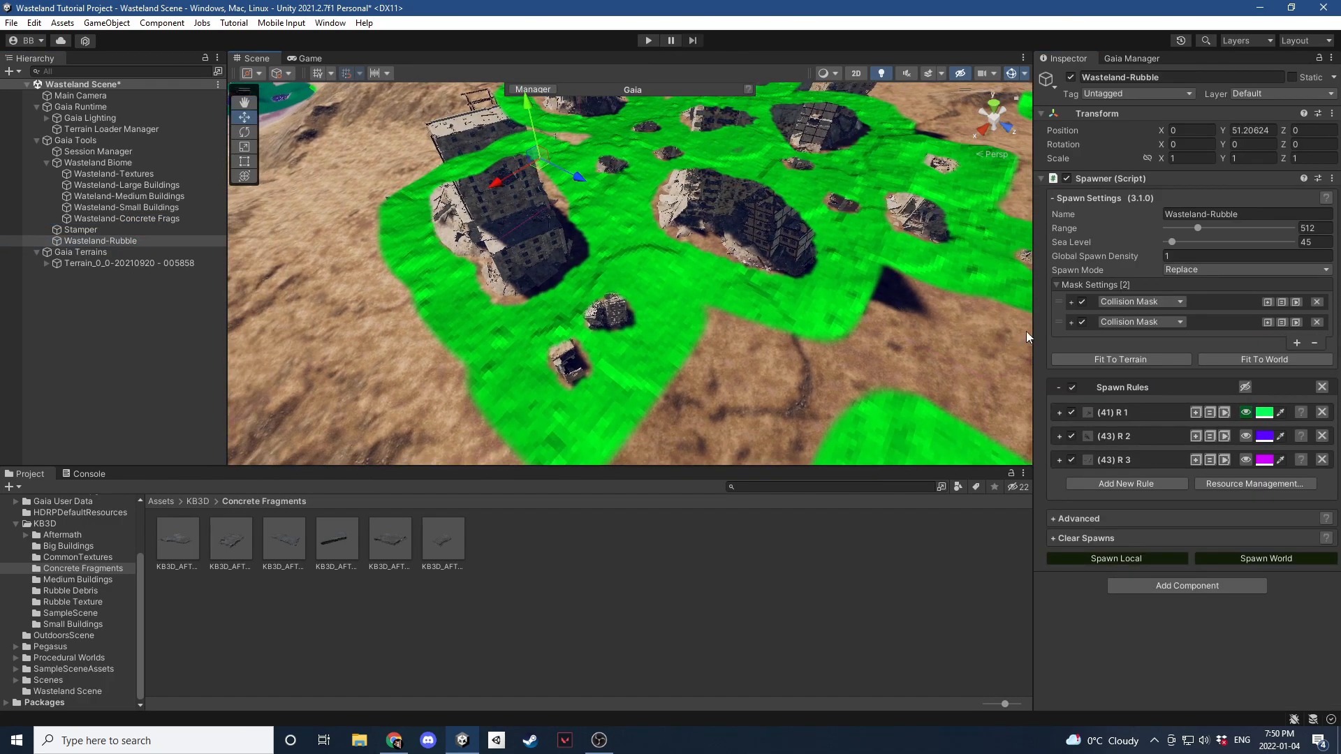
left_click(1246, 413)
right_click_drag(661, 275, 649, 366)
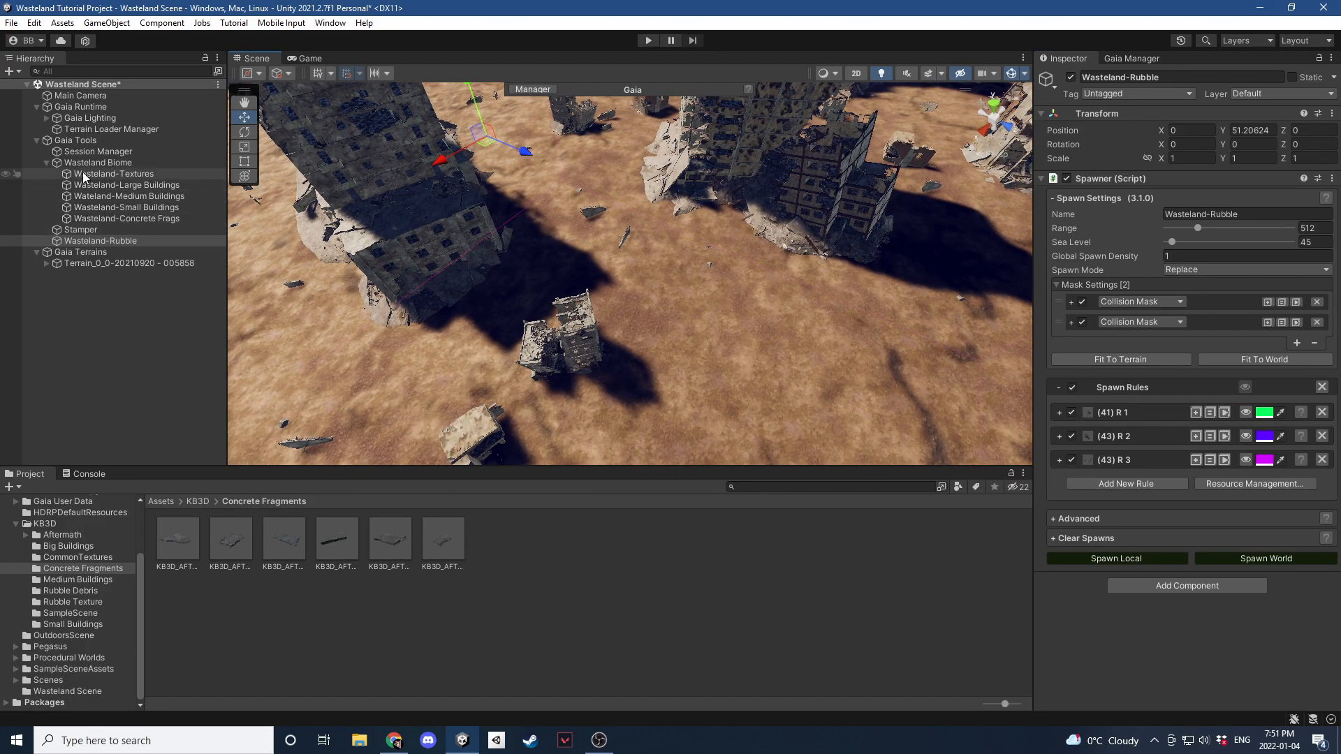
Add Wasteland-Rubble to the Wasteland Biome's spawner list and nest it under the biome after Wasteland-Concrete Frags.
left_click(98, 162)
left_click(1296, 467)
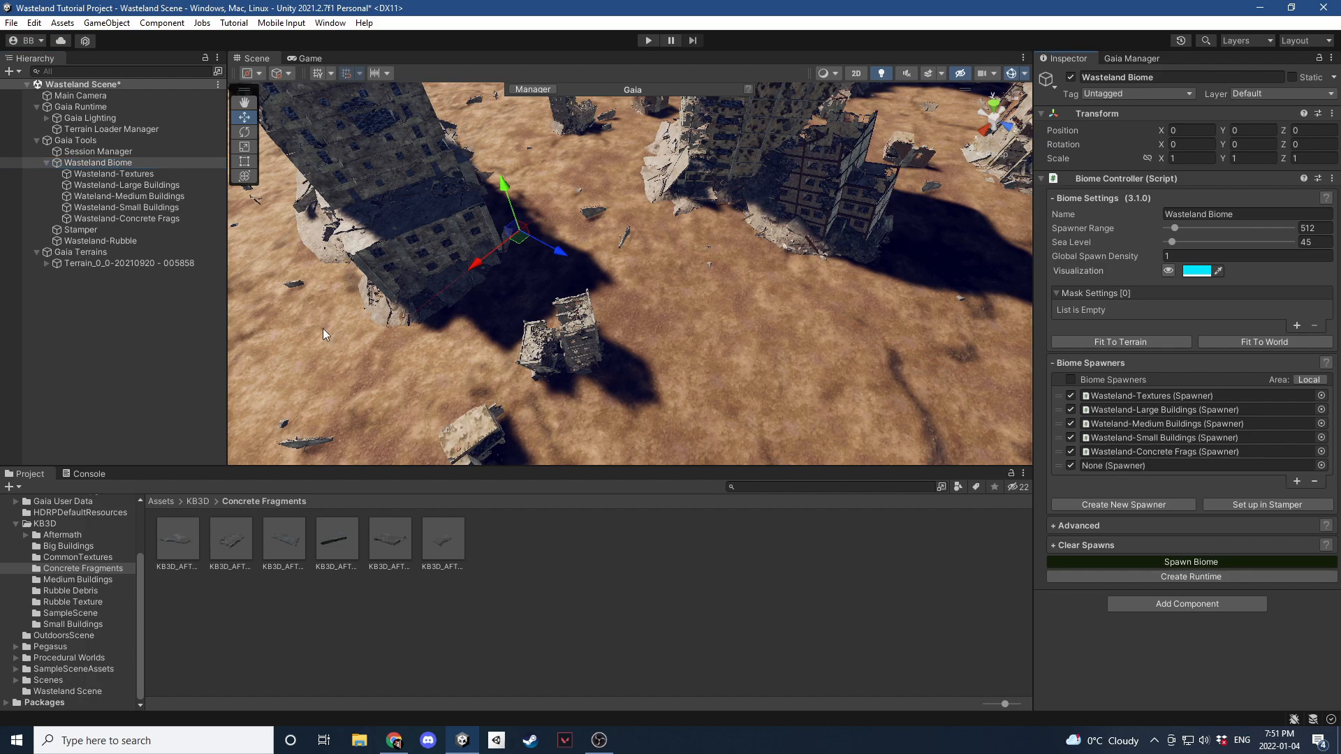
left_click_drag(99, 240, 1134, 475)
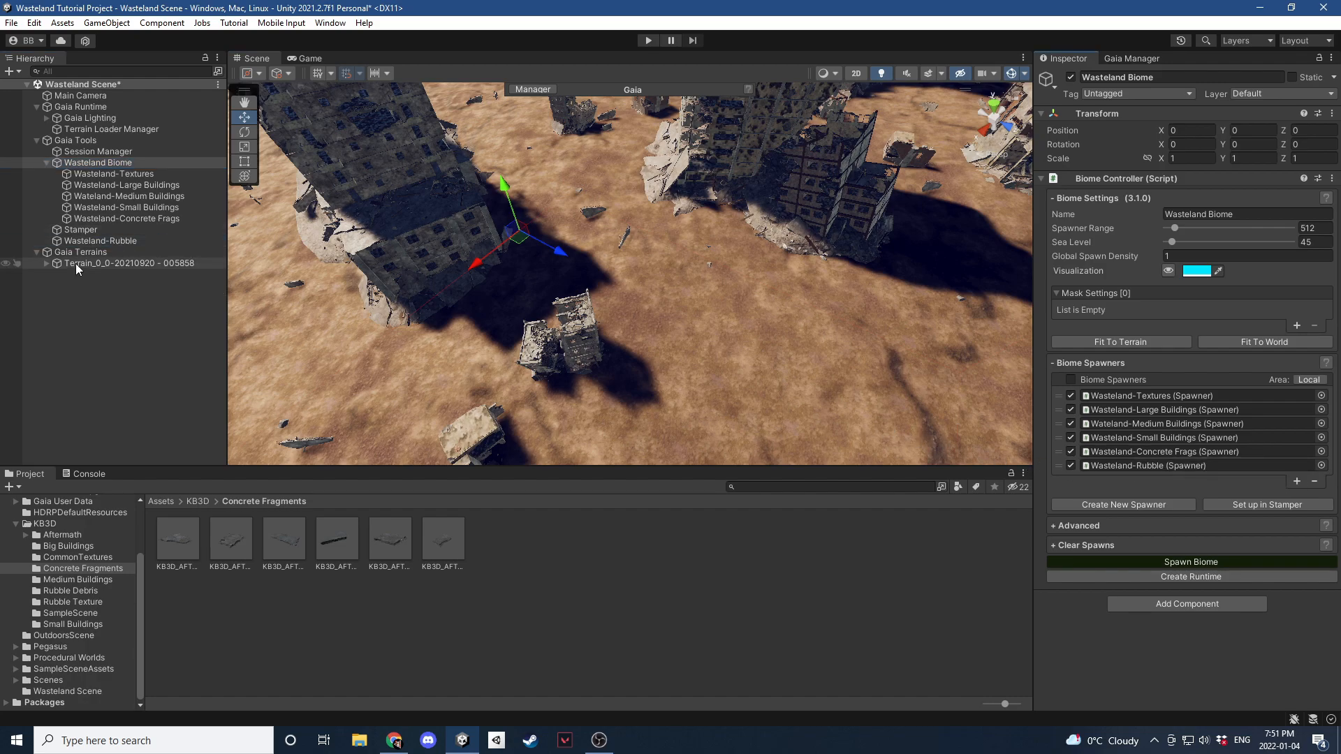
left_click_drag(102, 240, 136, 224)
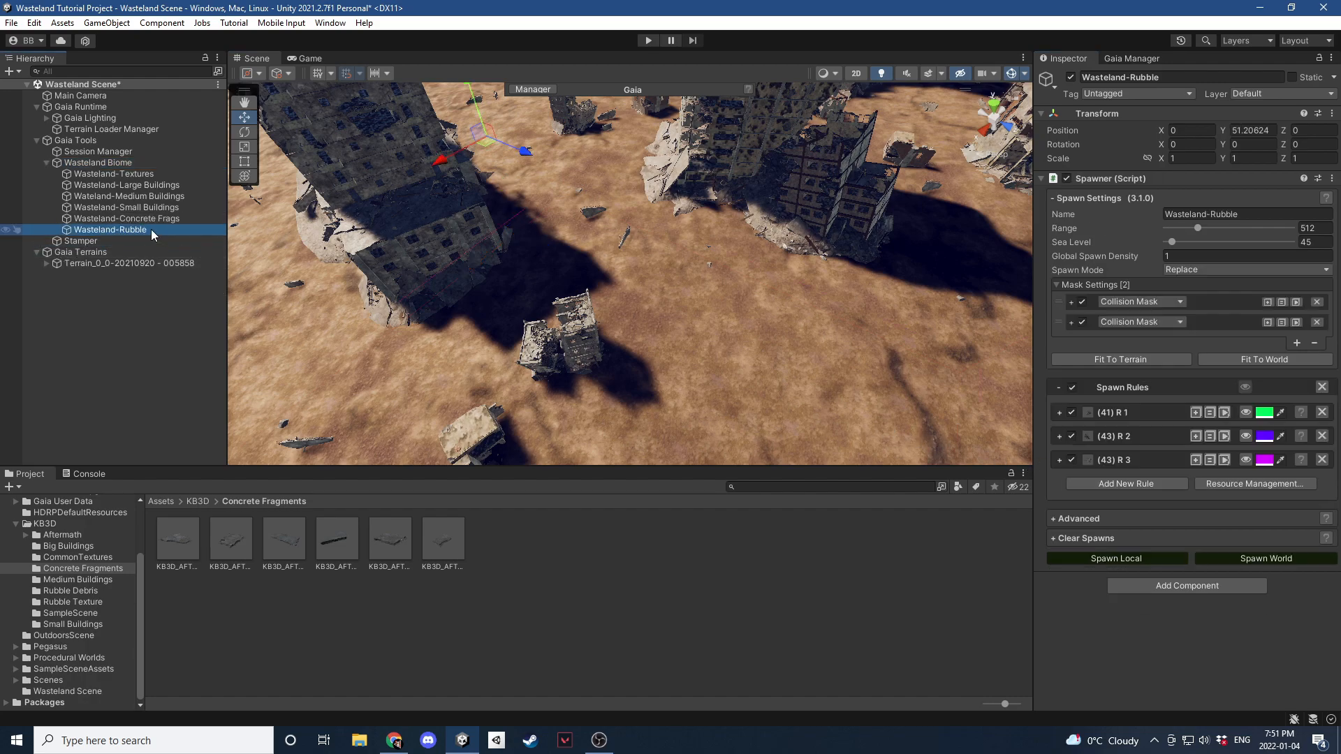
Fit the Wasteland-Rubble spawner to the terrain.
mouse_move(812, 387)
right_mouse_down()
mouse_move(786, 386)
mouse_move(831, 375)
right_mouse_up()
key("s")
left_click(1125, 362)
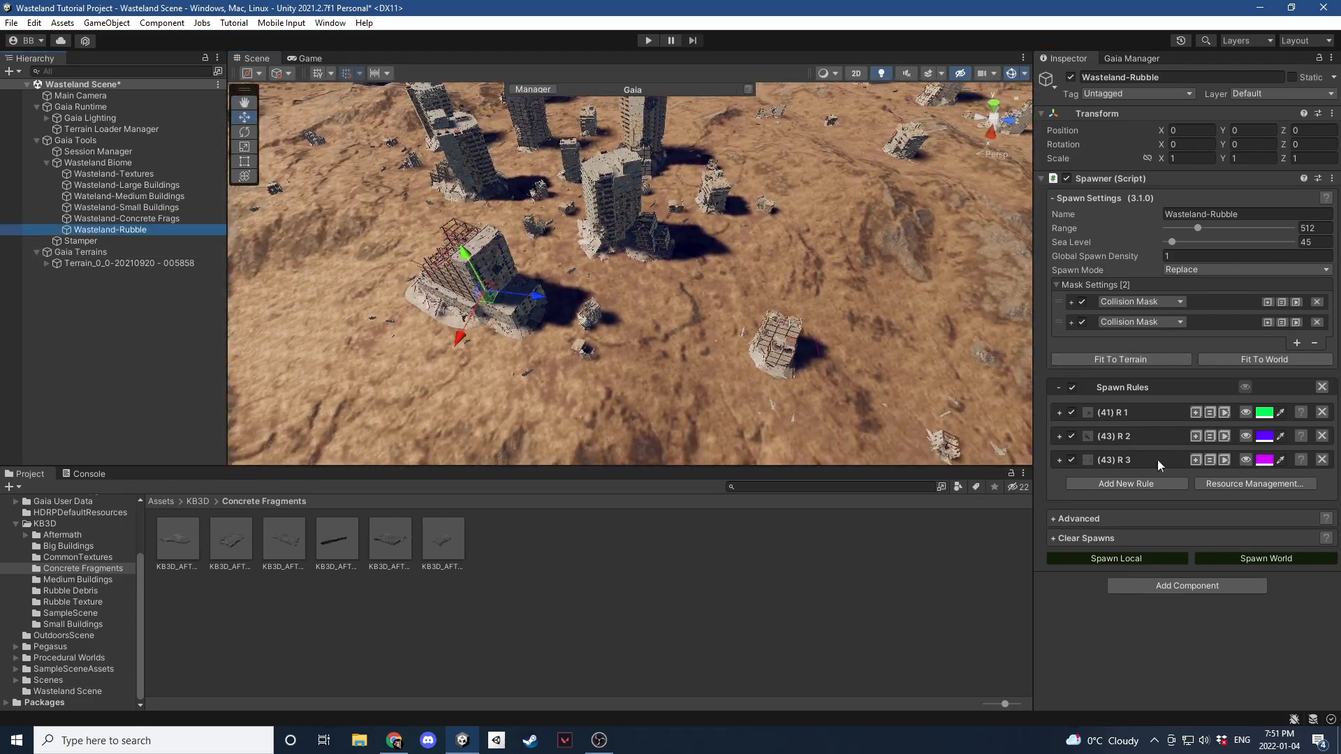
Respawn Wasteland-Concrete Frags locally and toggle the CF 1 rule's area preview on and off.
left_click(126, 219)
scroll(1152, 565, "down", 3)
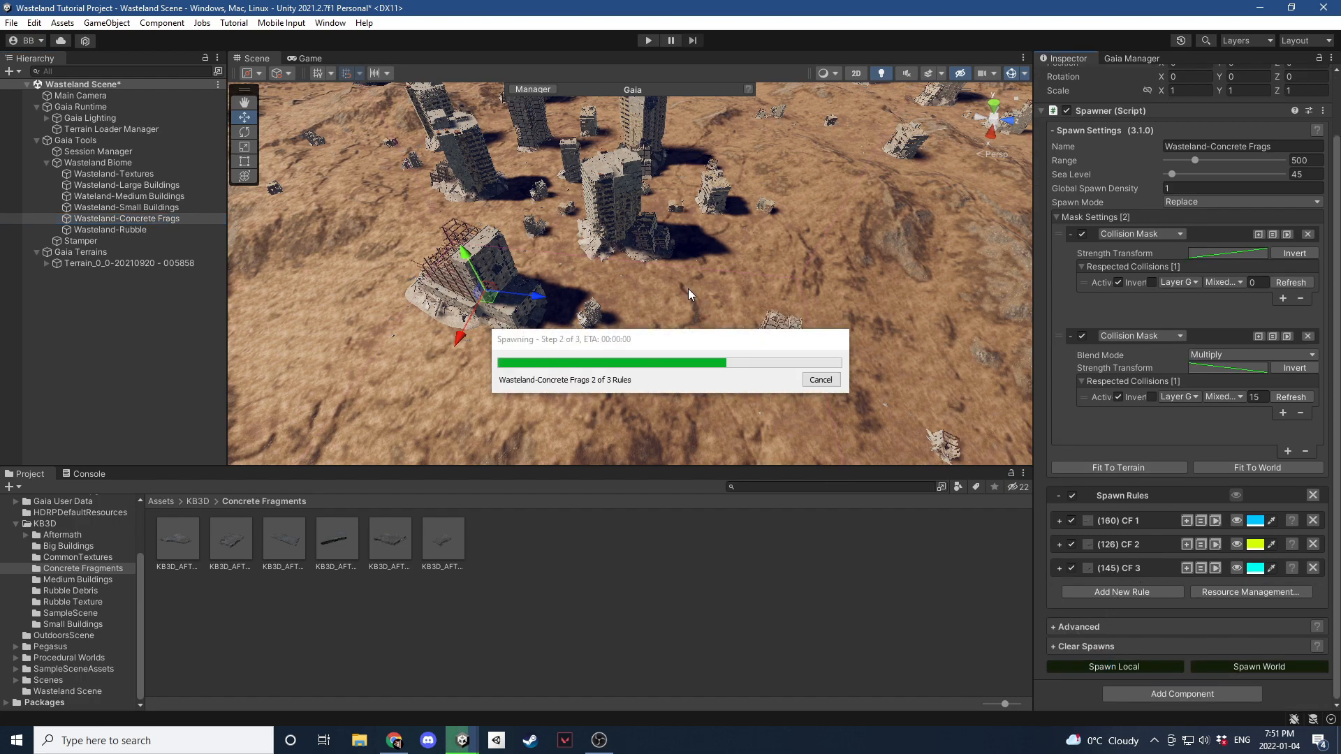
left_click(1236, 520)
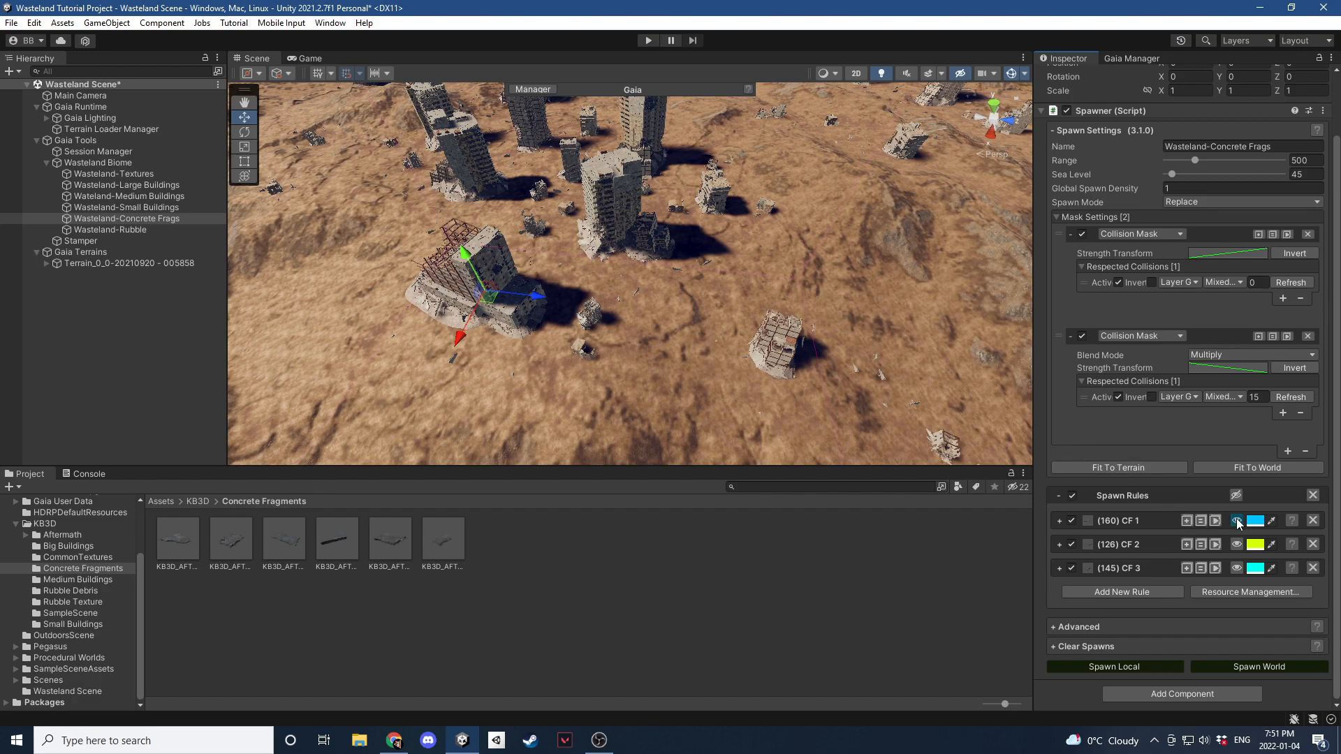
left_click(1236, 520)
Spawn Wasteland-Rubble locally again and check the R 1 rule's area preview before hiding it.
left_click(132, 231)
left_click(1087, 550)
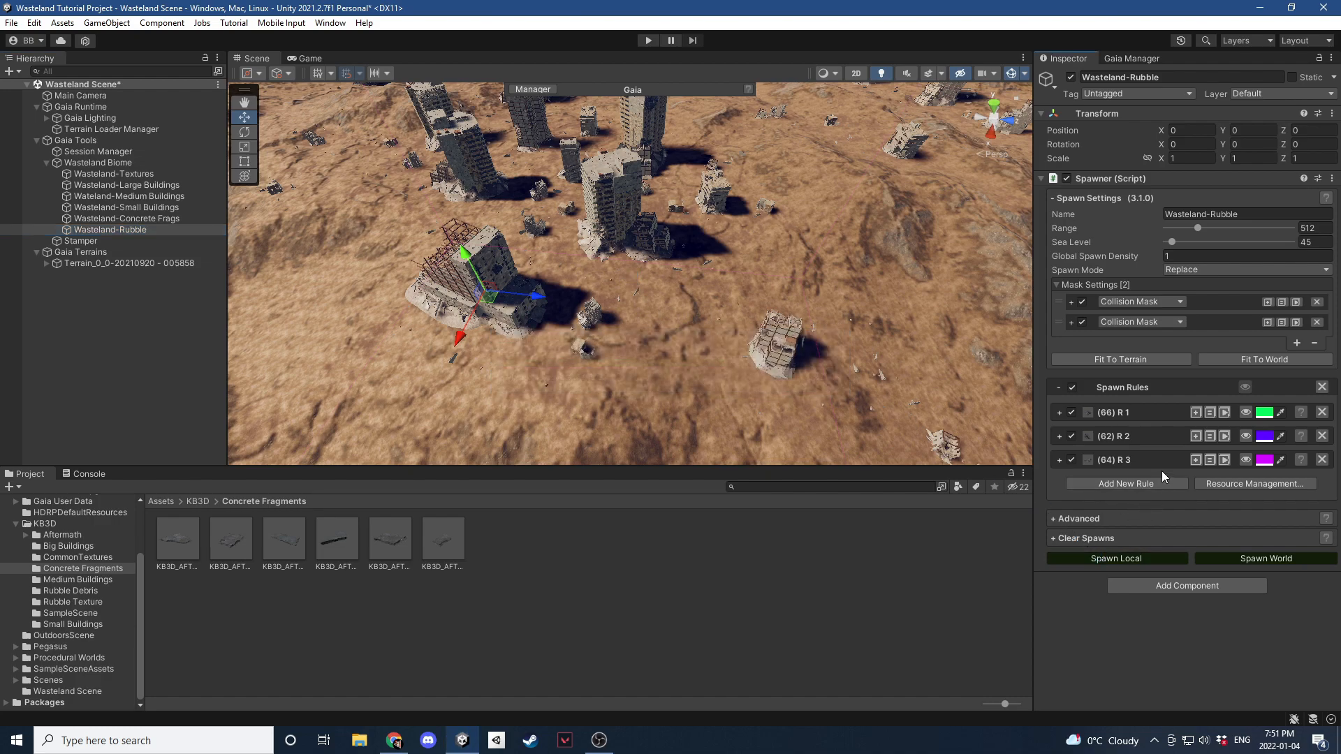
left_click(1245, 412)
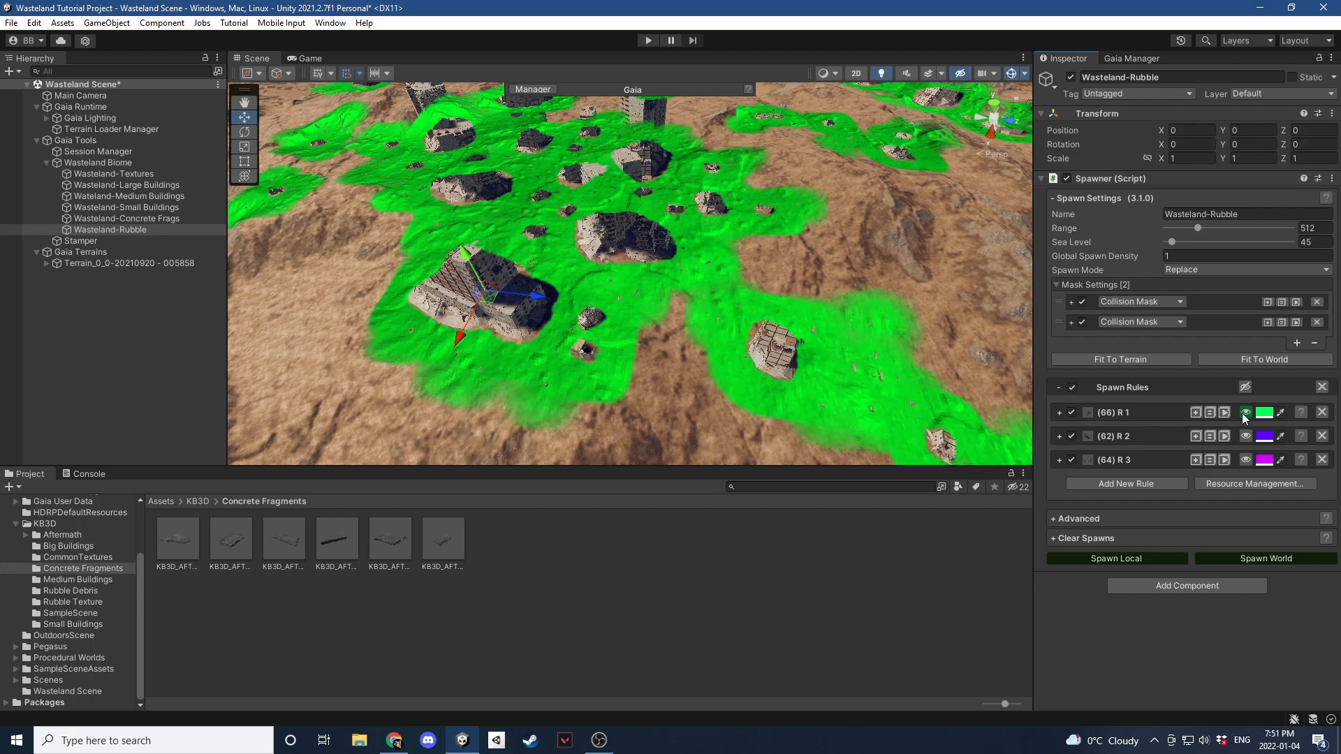
left_click(1244, 413)
right_click_drag(720, 323, 751, 335)
left_click(85, 283)
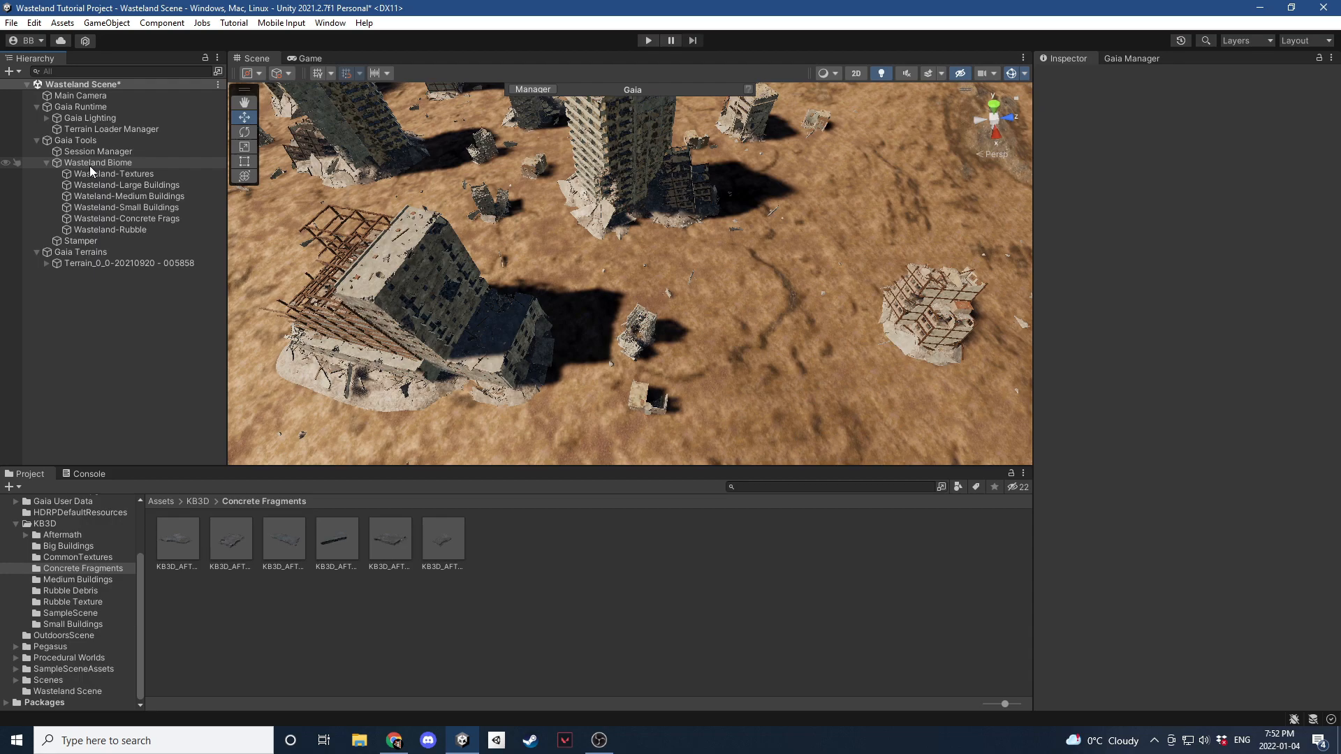
Create a new spawner in the Wasteland Biome and give it a first spawn rule of resource type Terrain Modifier Stamp.
left_click(70, 162)
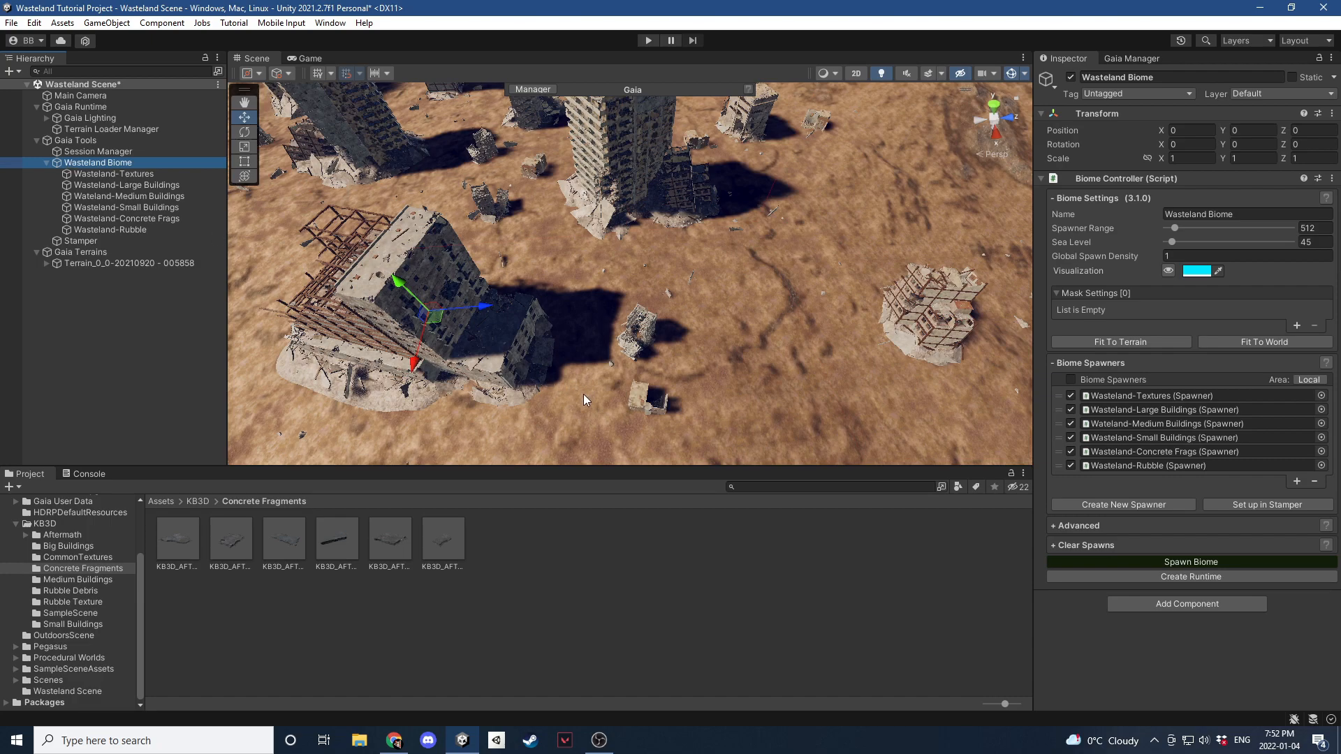
left_click(1100, 506)
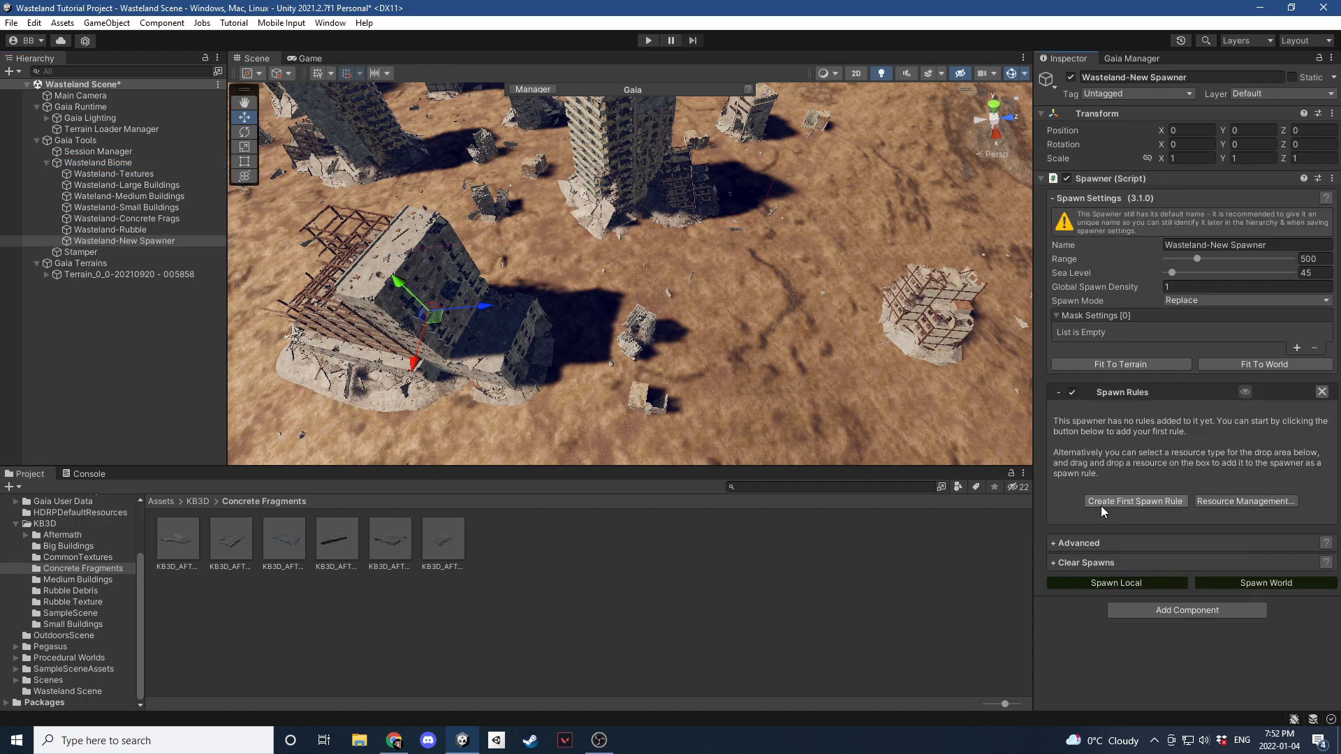
left_click(1124, 506)
scroll(1124, 495, "down", 3)
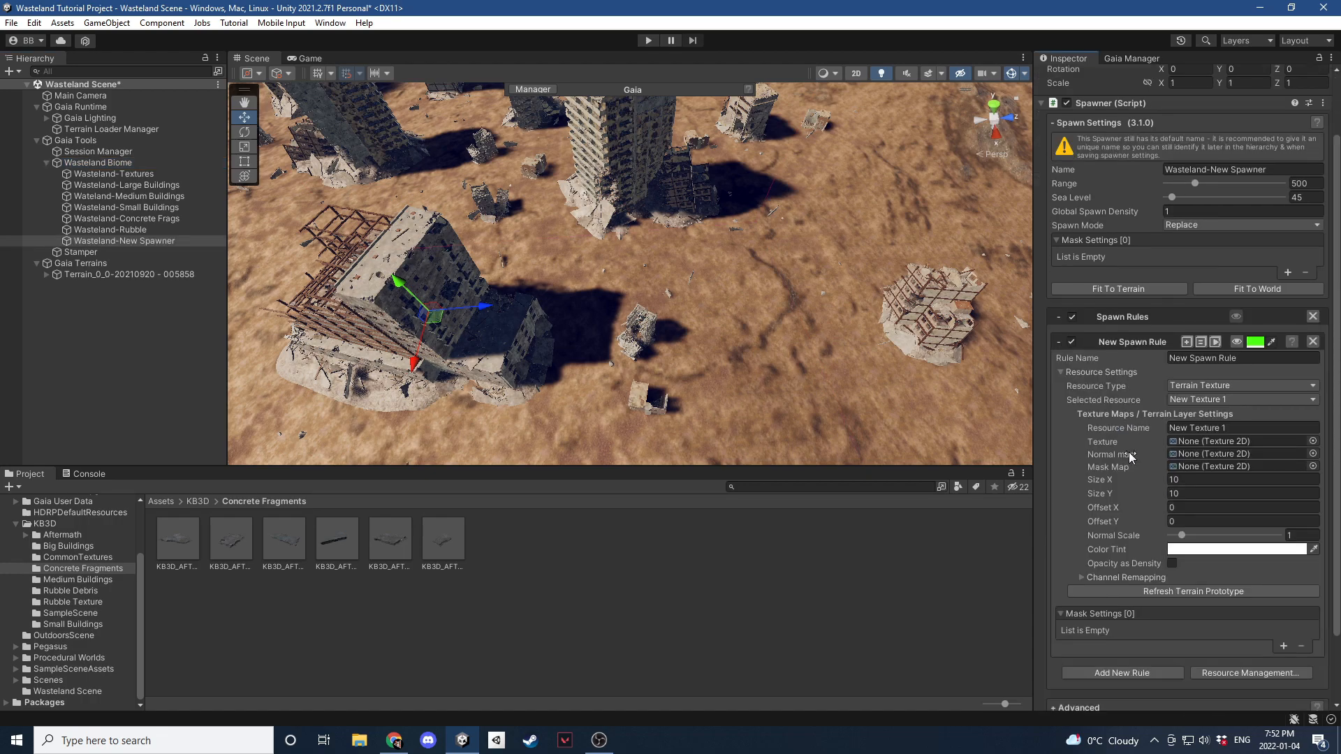
left_click(1187, 350)
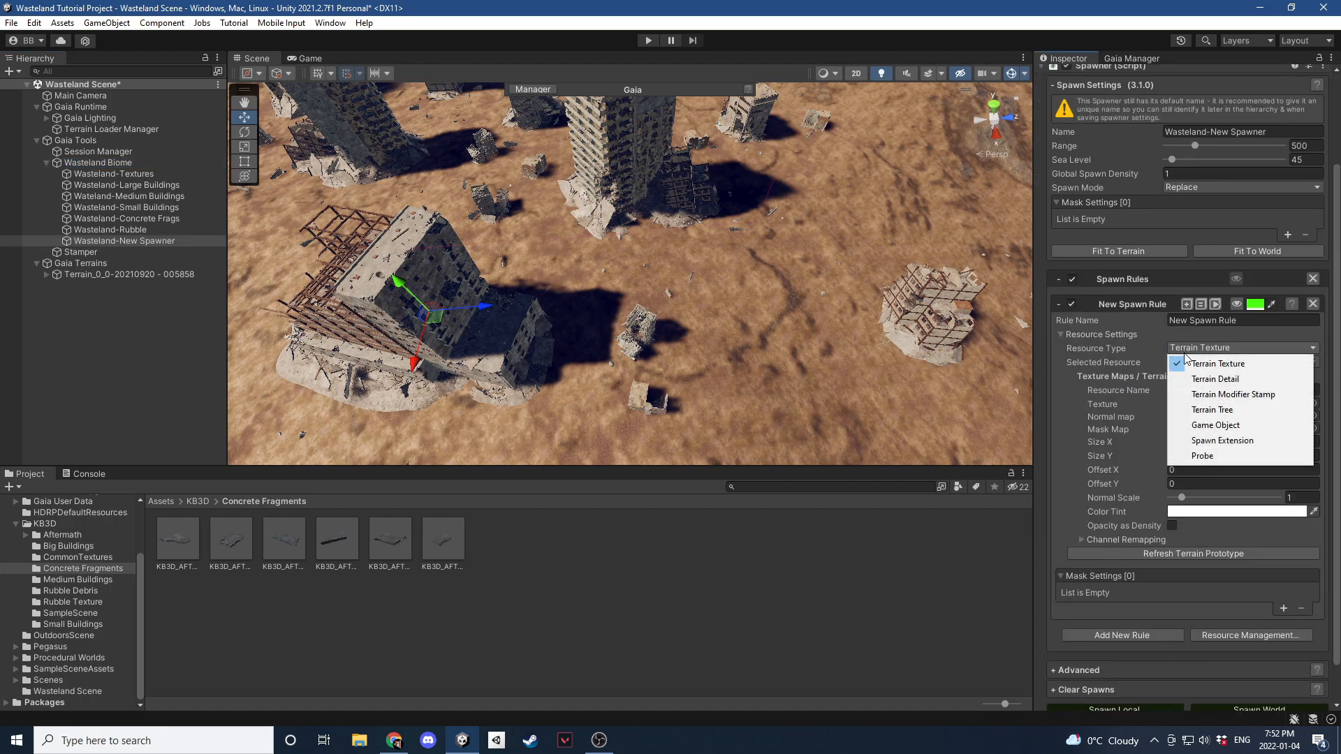
left_click(1206, 396)
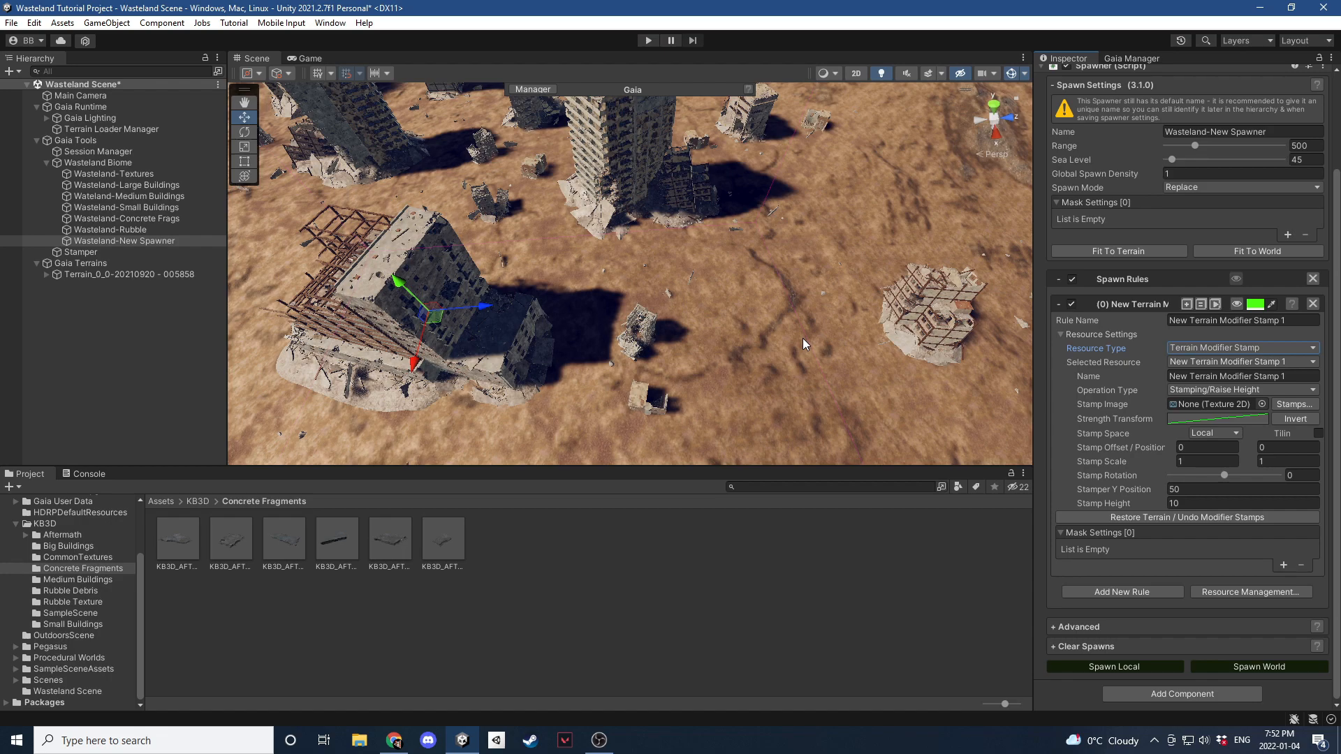
Add a Collision Mask to the terrain modifier stamp rule.
right_click_drag(635, 271, 604, 278)
right_click_drag(739, 245, 599, 243)
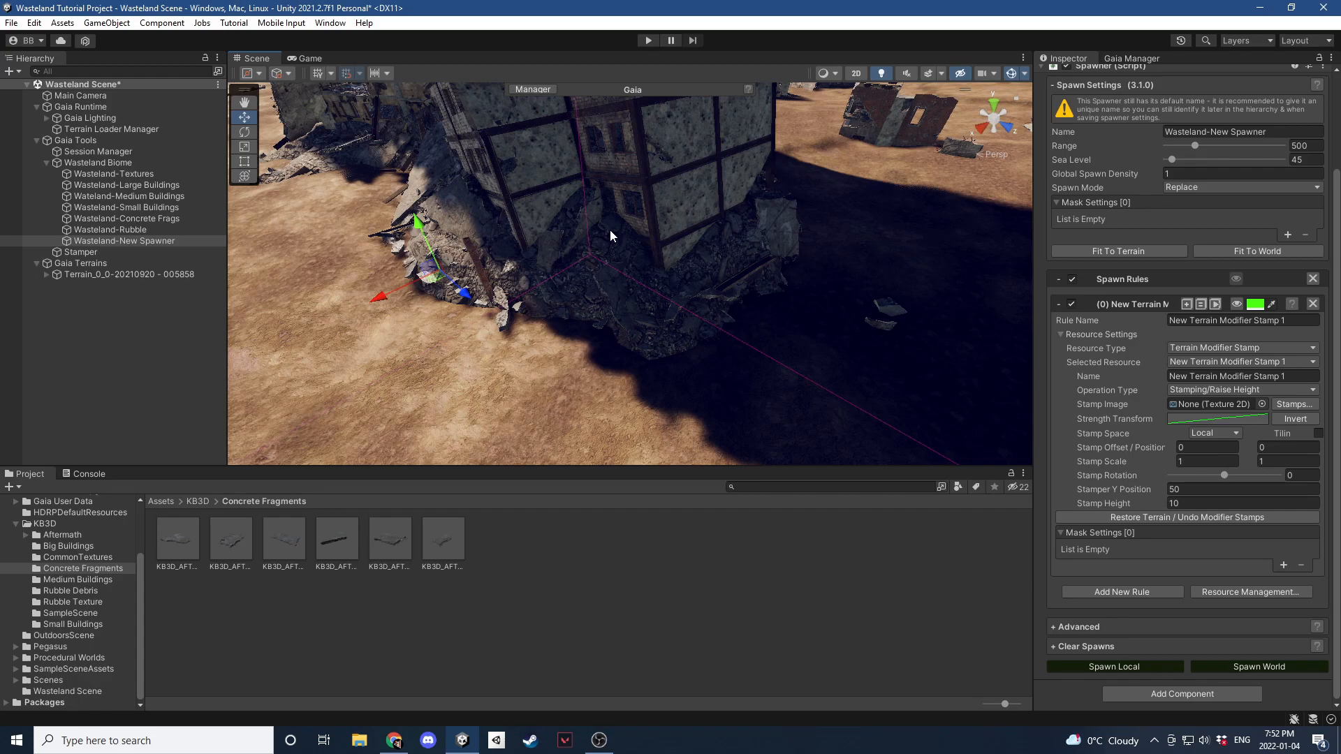
right_click_drag(610, 229, 683, 304)
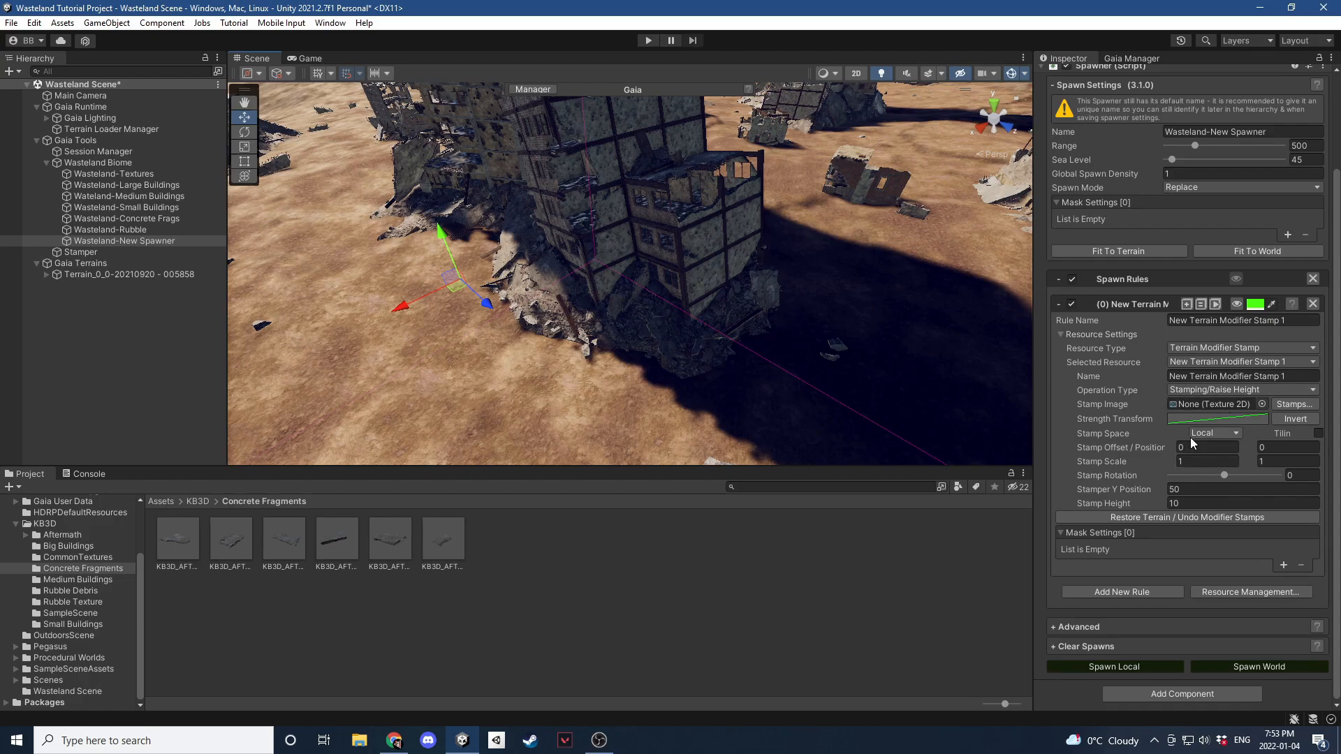
left_click(1283, 565)
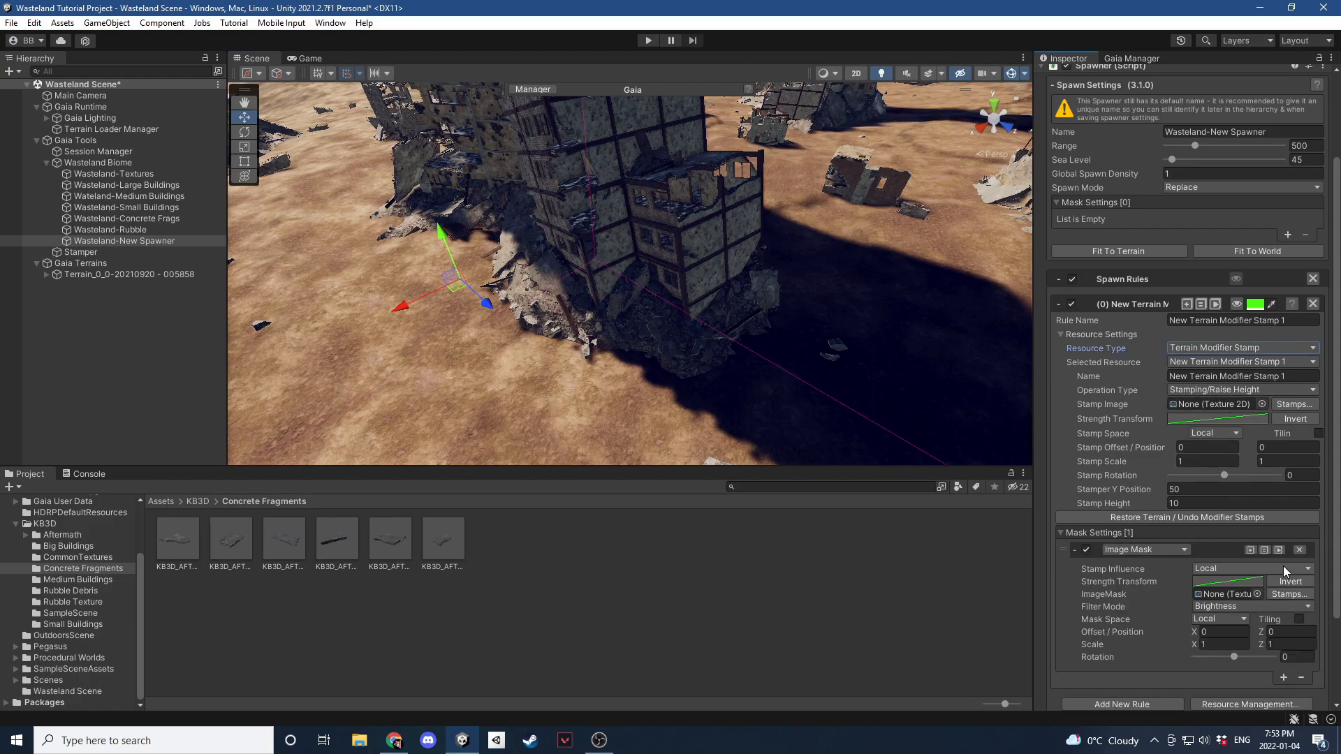
left_click(1180, 556)
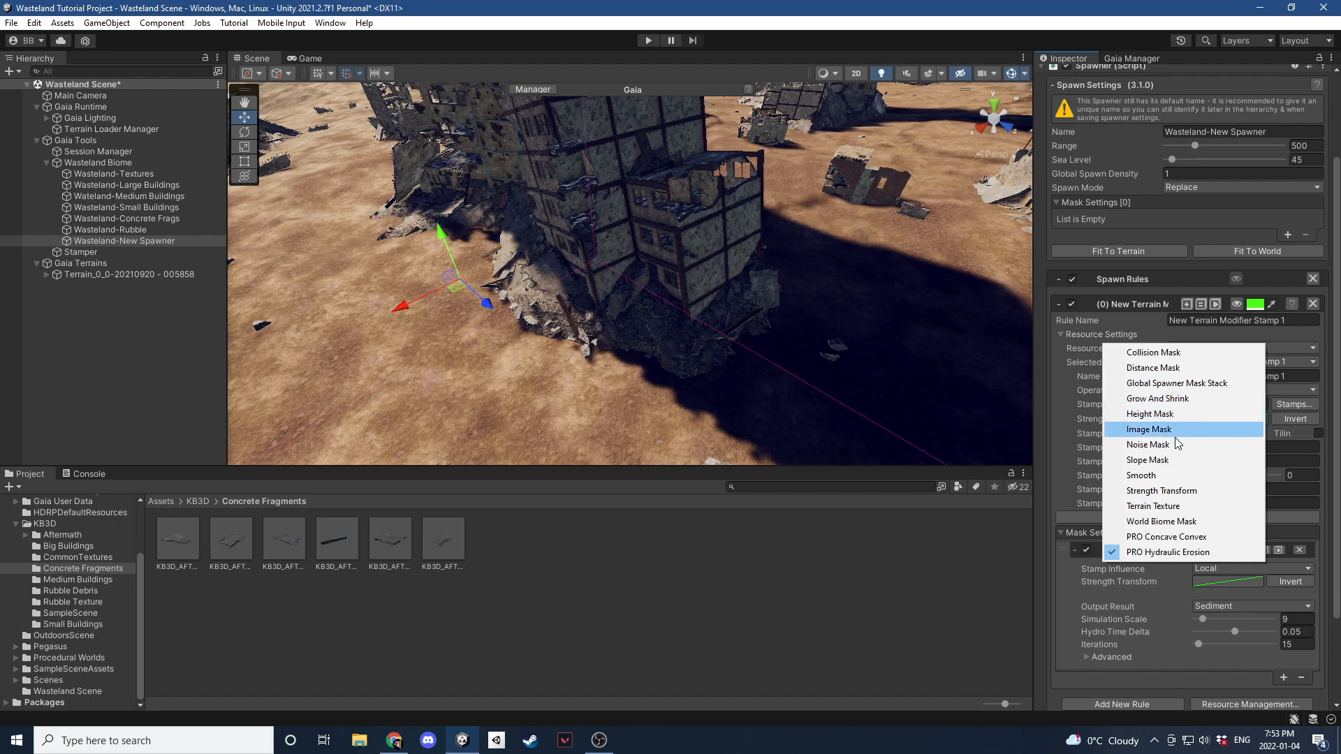
left_click(1135, 353)
scroll(1187, 530, "down", 1)
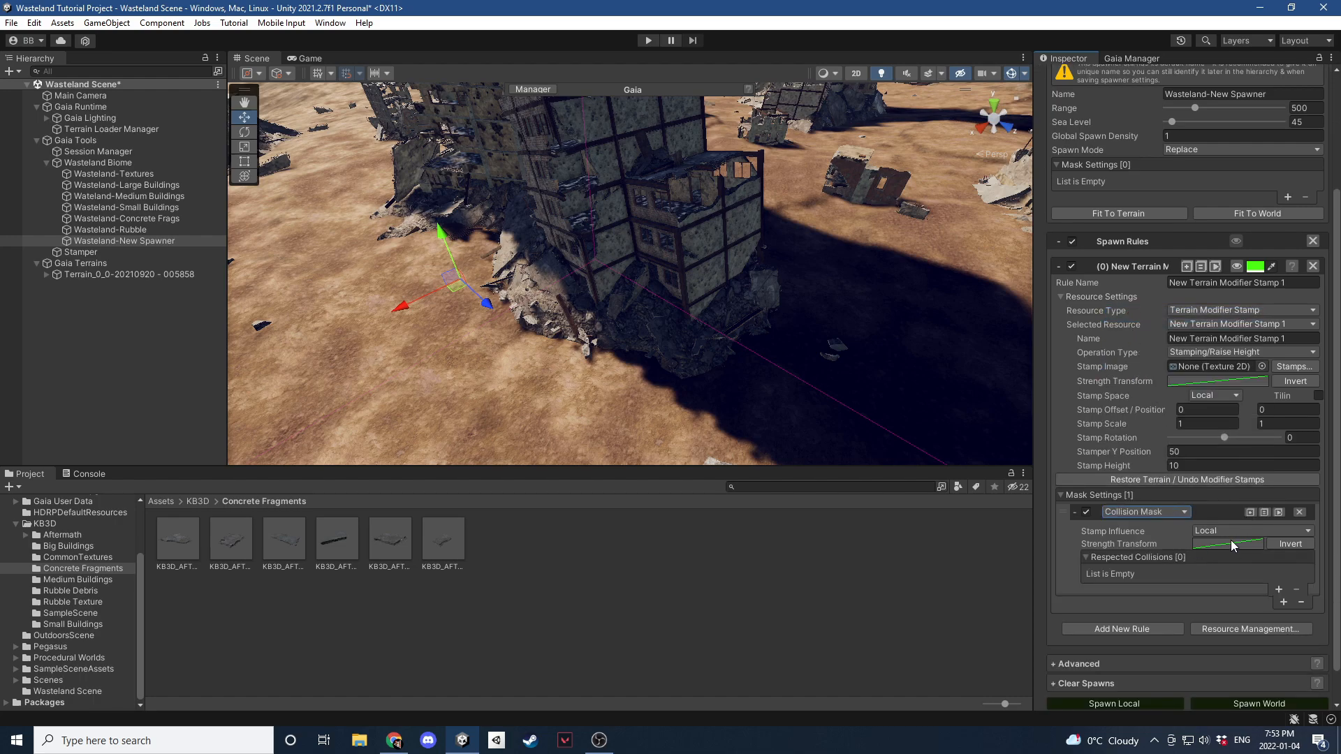
Add a Layer Game Object entry to the mask's respected collisions, covering the PW_Object_Large, PW_Object_Small and PW_Object_Medium layers.
left_click(1276, 588)
scroll(1183, 548, "down", 2)
left_click(1185, 523)
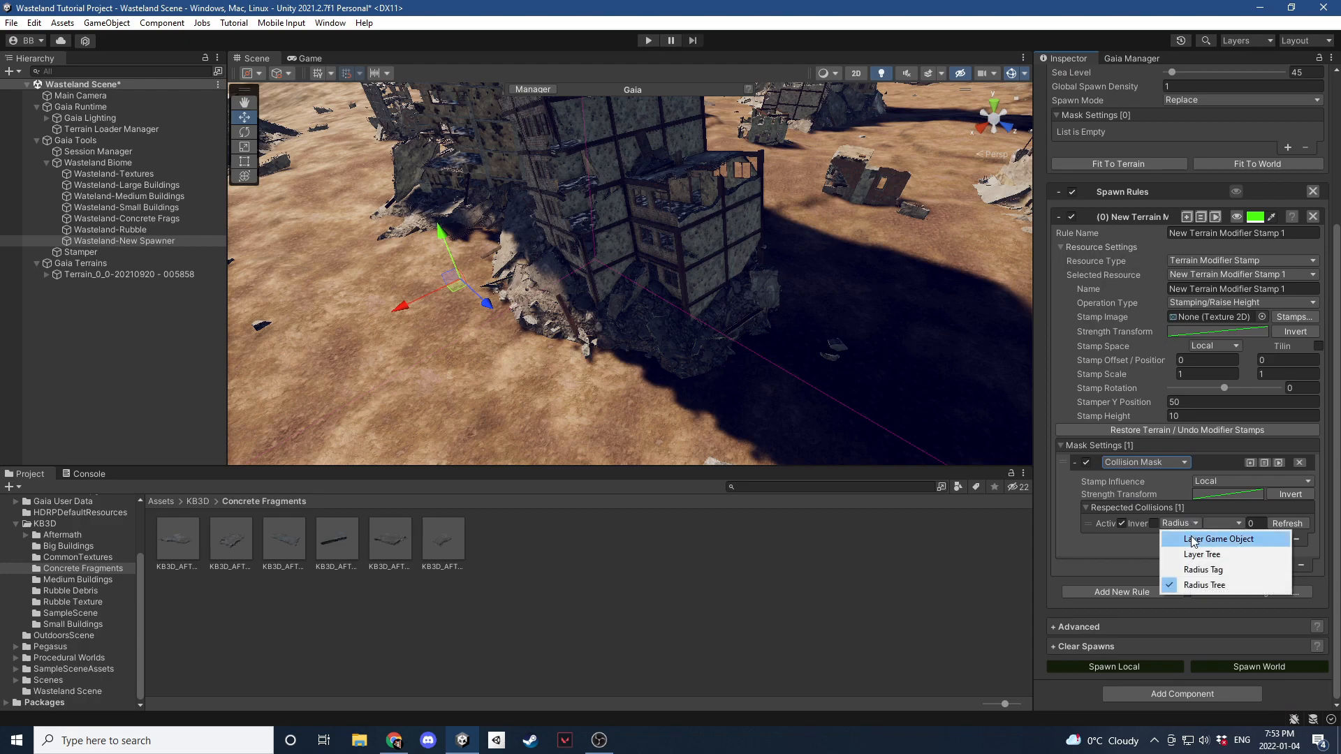
left_click(1192, 539)
left_click(1222, 523)
left_click(1244, 519)
left_click(1231, 525)
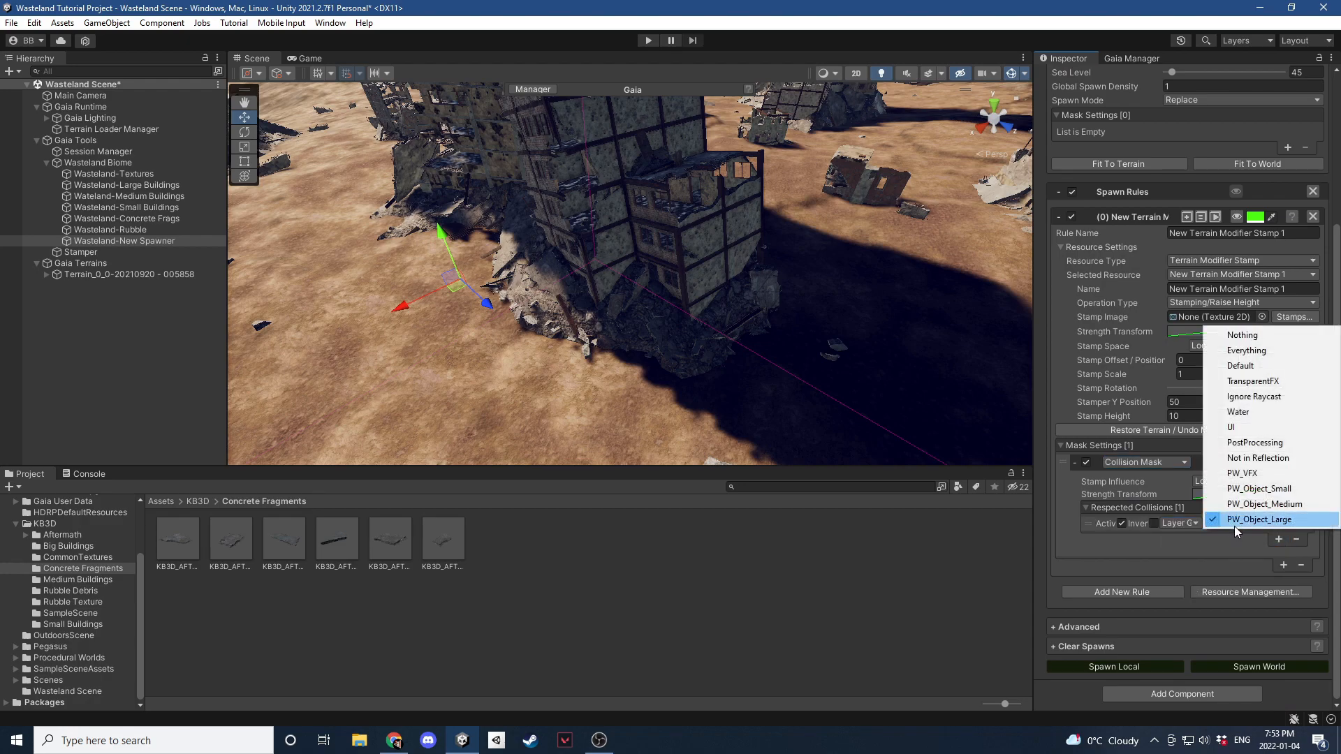
left_click(1257, 488)
left_click(1222, 522)
left_click(1257, 503)
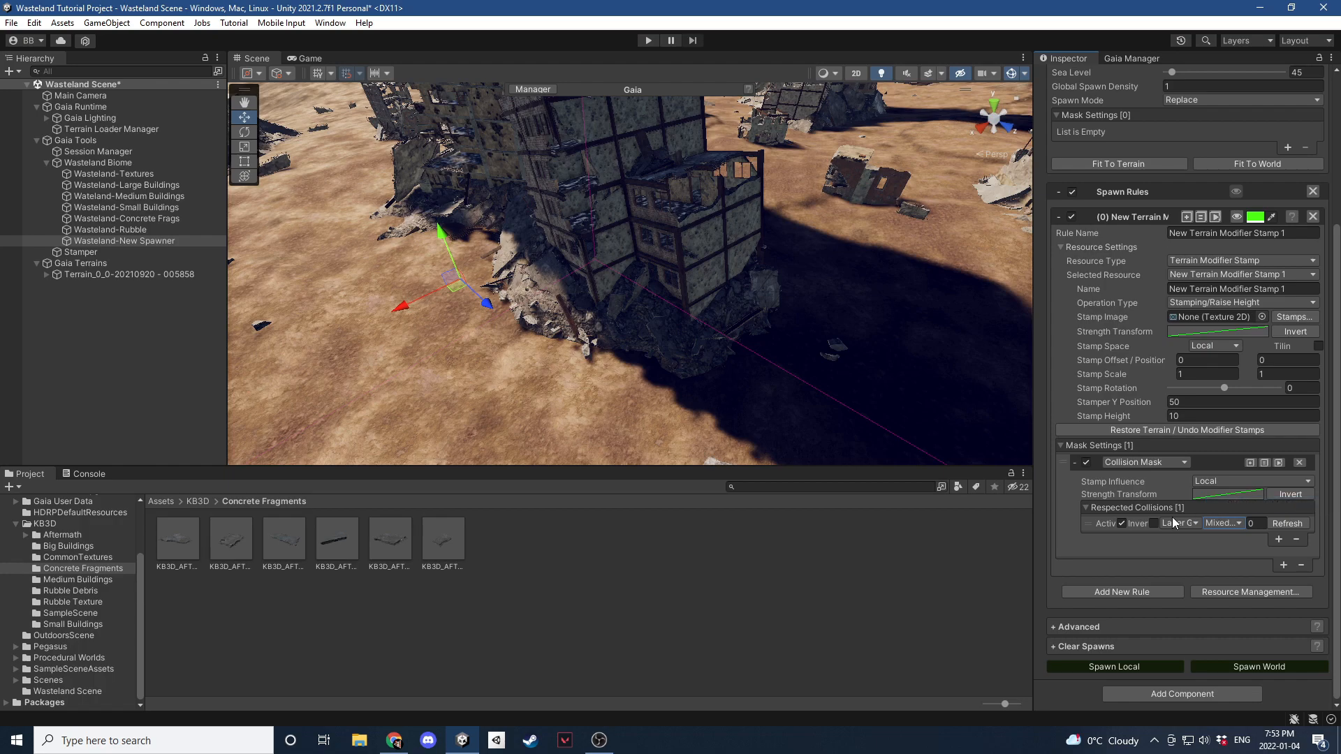
Preview the stamp rule's area around the buildings and set its operation type to Stamping/Add Height.
left_click(1074, 461)
left_click(1236, 298)
left_click_drag(911, 296, 785, 241, "alt")
key("s")
right_click_drag(785, 241, 676, 319)
key("w")
right_click_drag(665, 293, 673, 296)
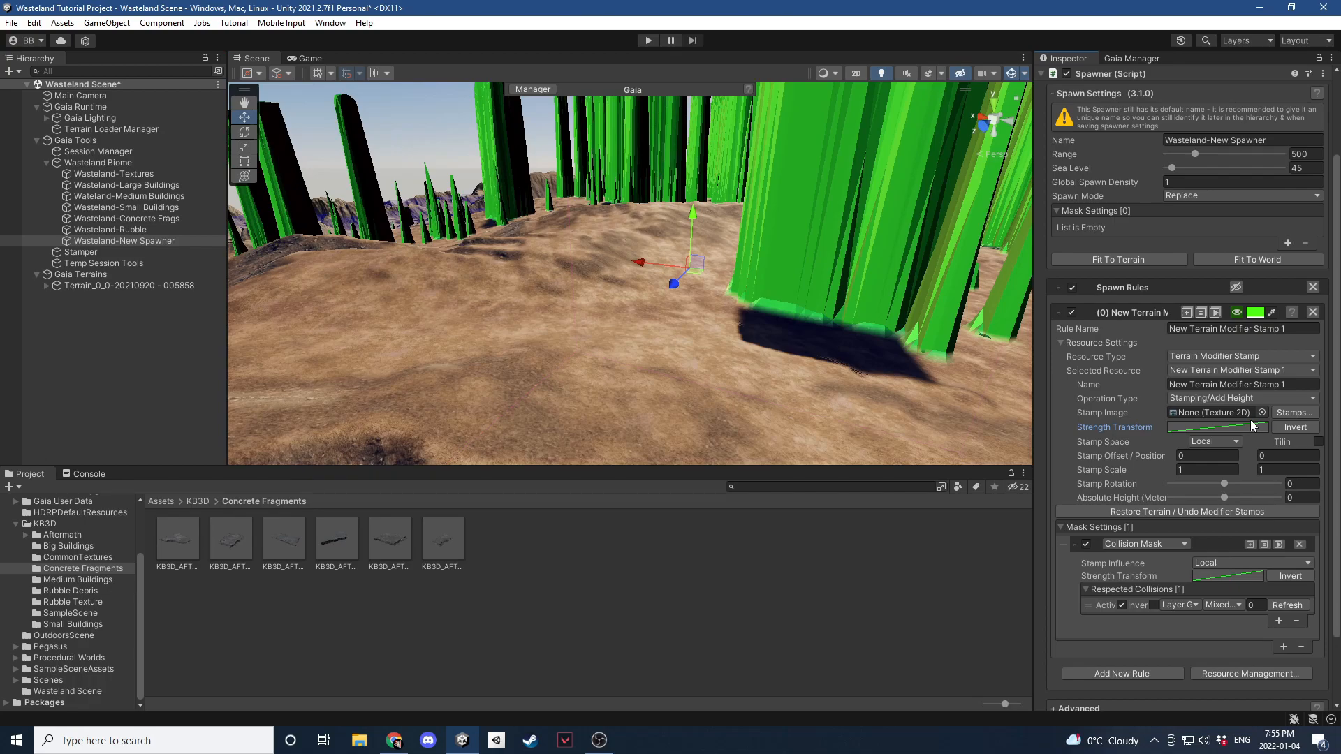
Set the collision mask's stamp influence to Global and the stamp's absolute height to 1.
left_click(1197, 563)
left_click(1216, 591)
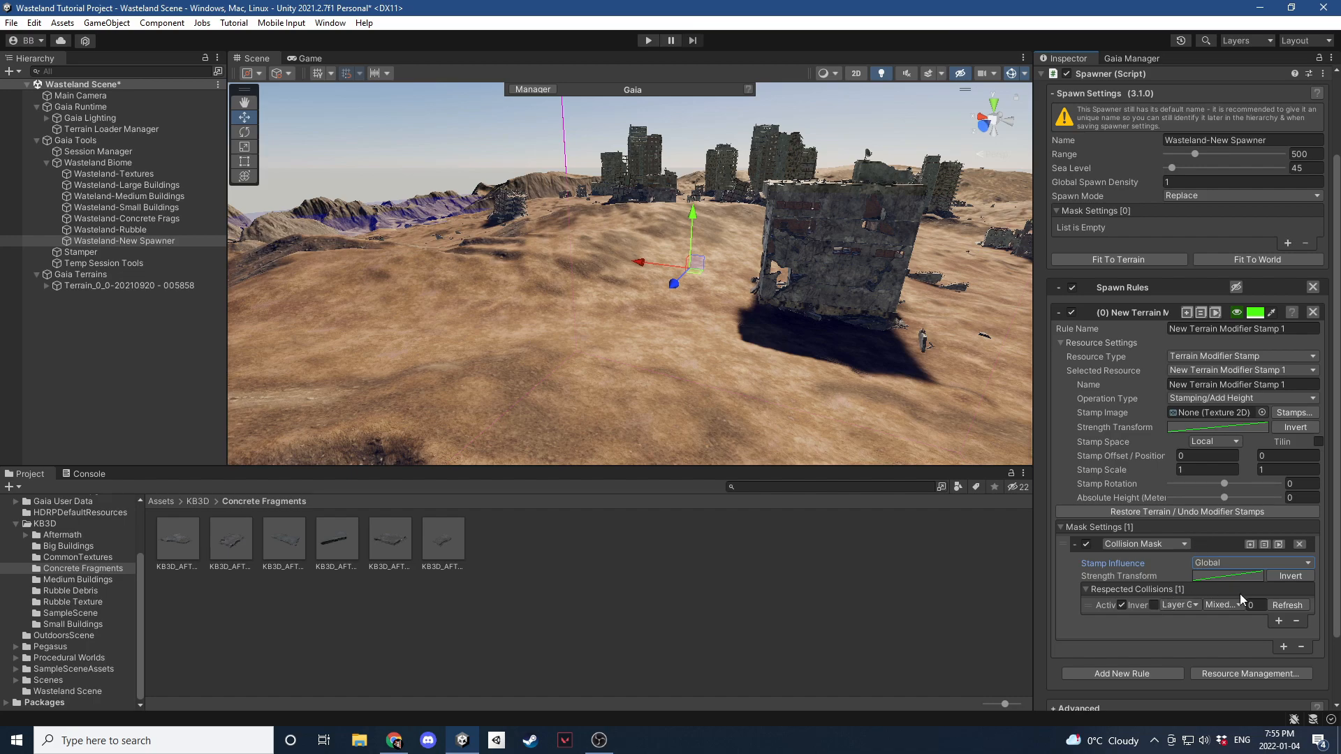
left_click(1293, 497)
type("1")
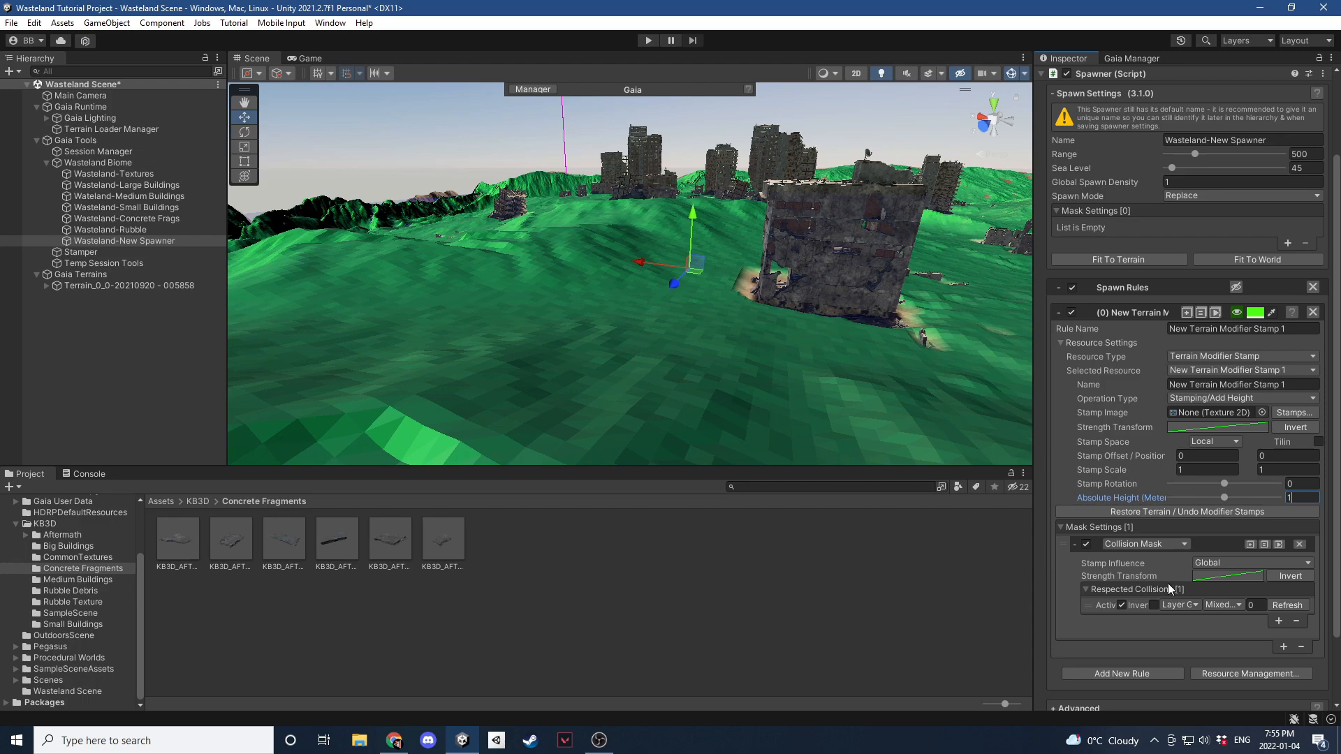
Invert the respected collision and set the stamp's absolute height to 0.5.
left_click(1154, 604)
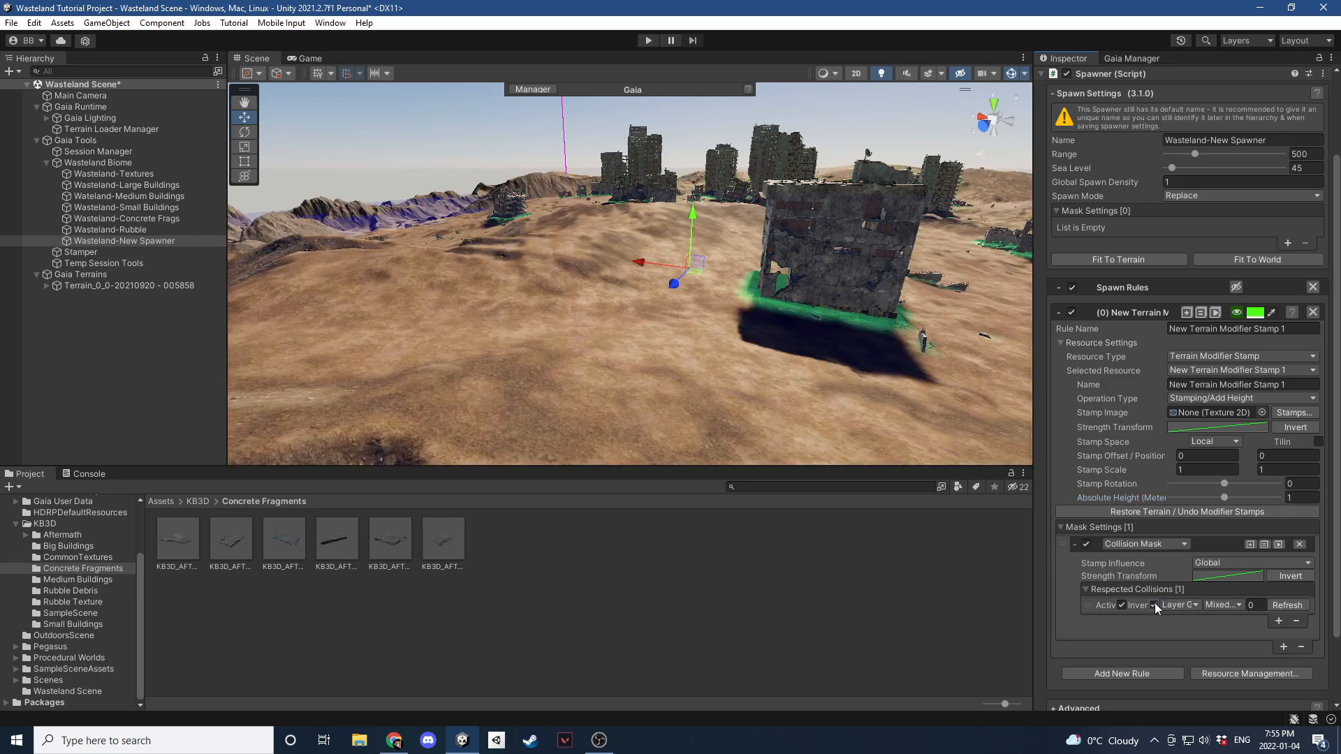
right_click_drag(581, 216, 789, 314)
left_click(1302, 497)
type("0.5")
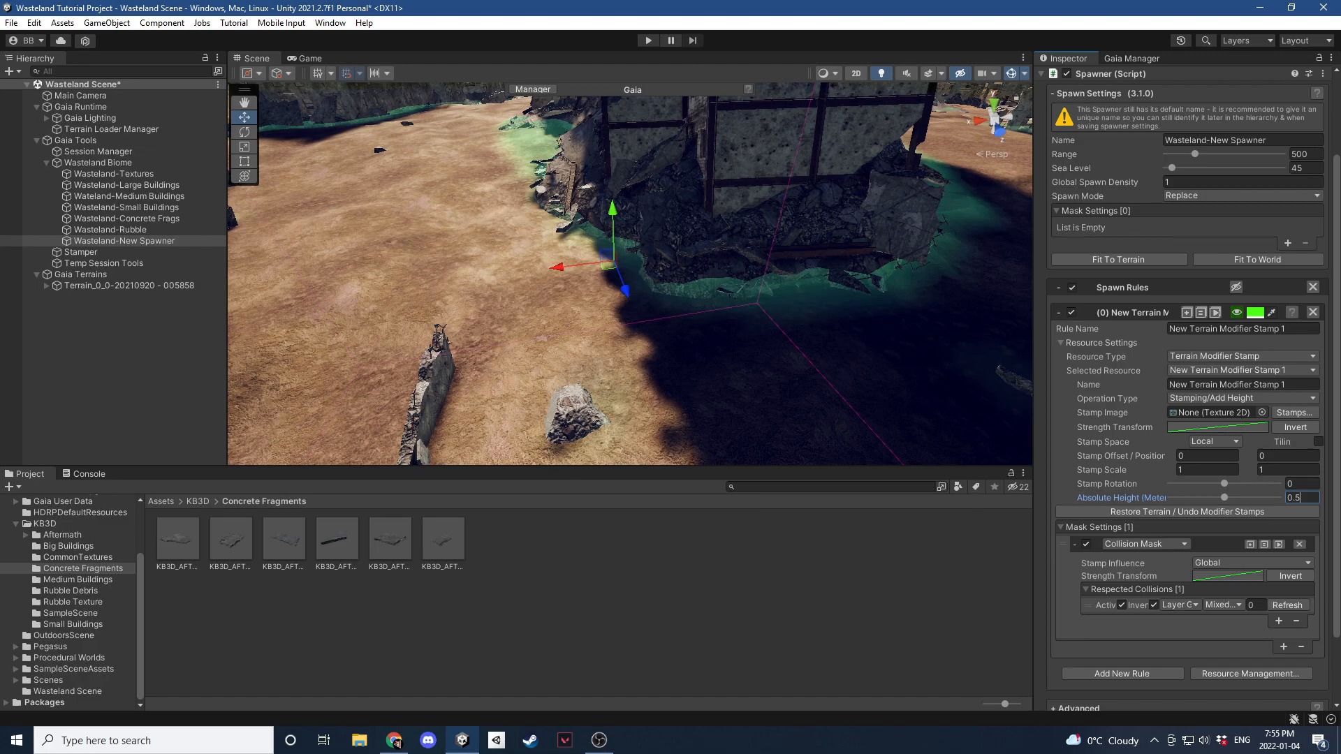
right_click_drag(554, 108, 635, 297)
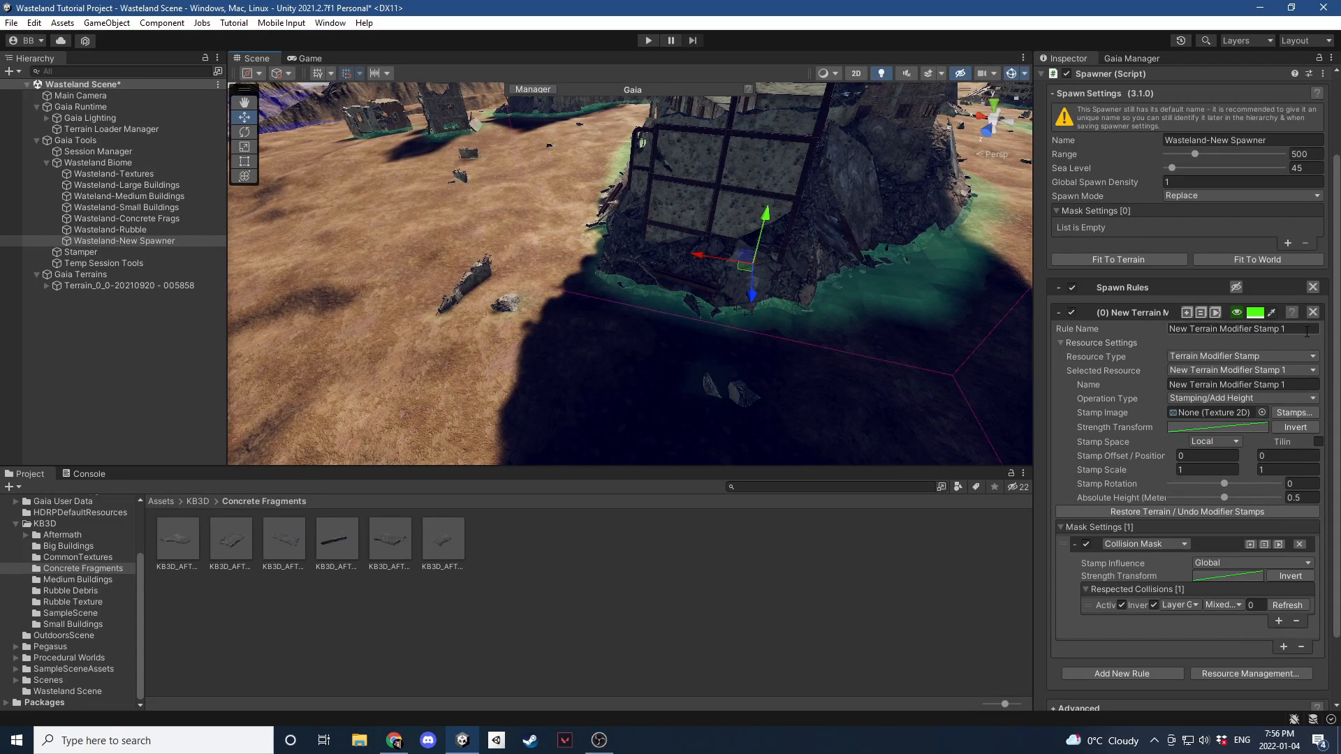
Name the stamp rule Building Raise and rename the spawner Wasteland-Terrain Raise.
left_click_drag(1303, 330, 1171, 325)
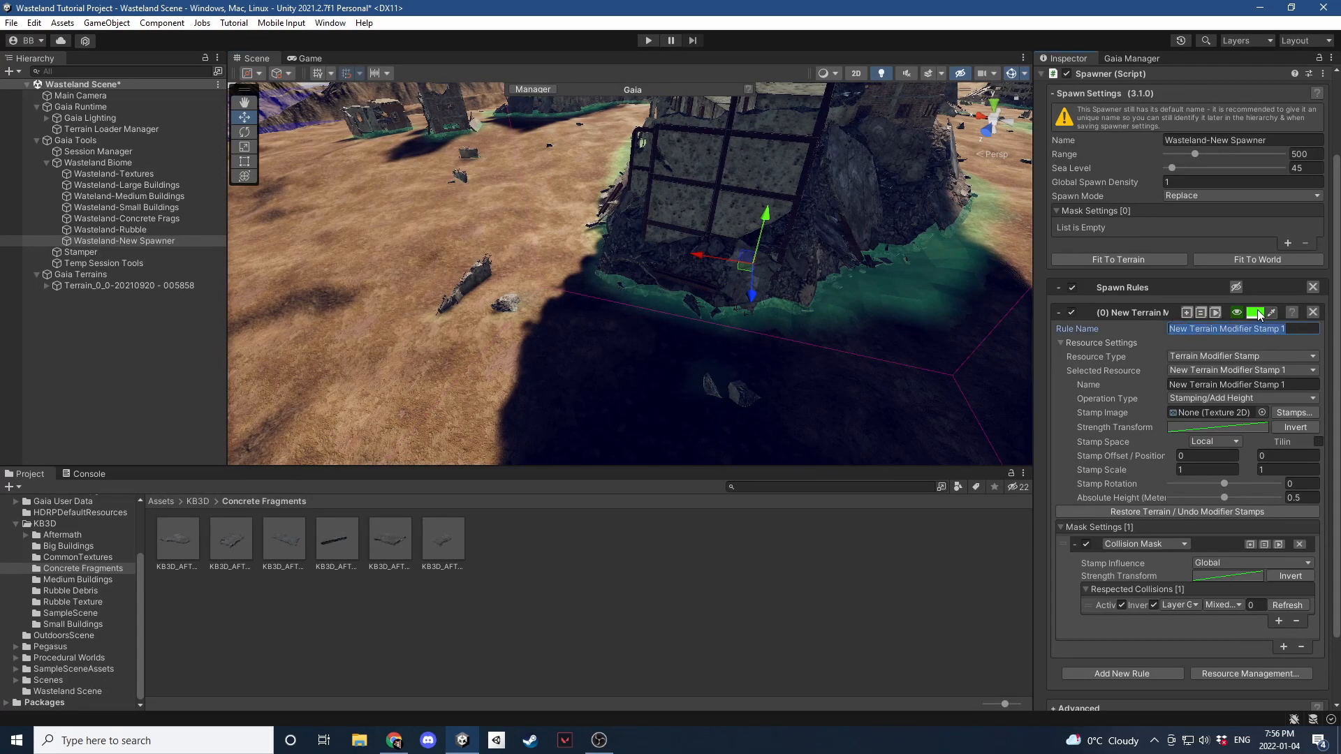
type("Building Raise")
left_click(1295, 138)
left_click(1295, 133)
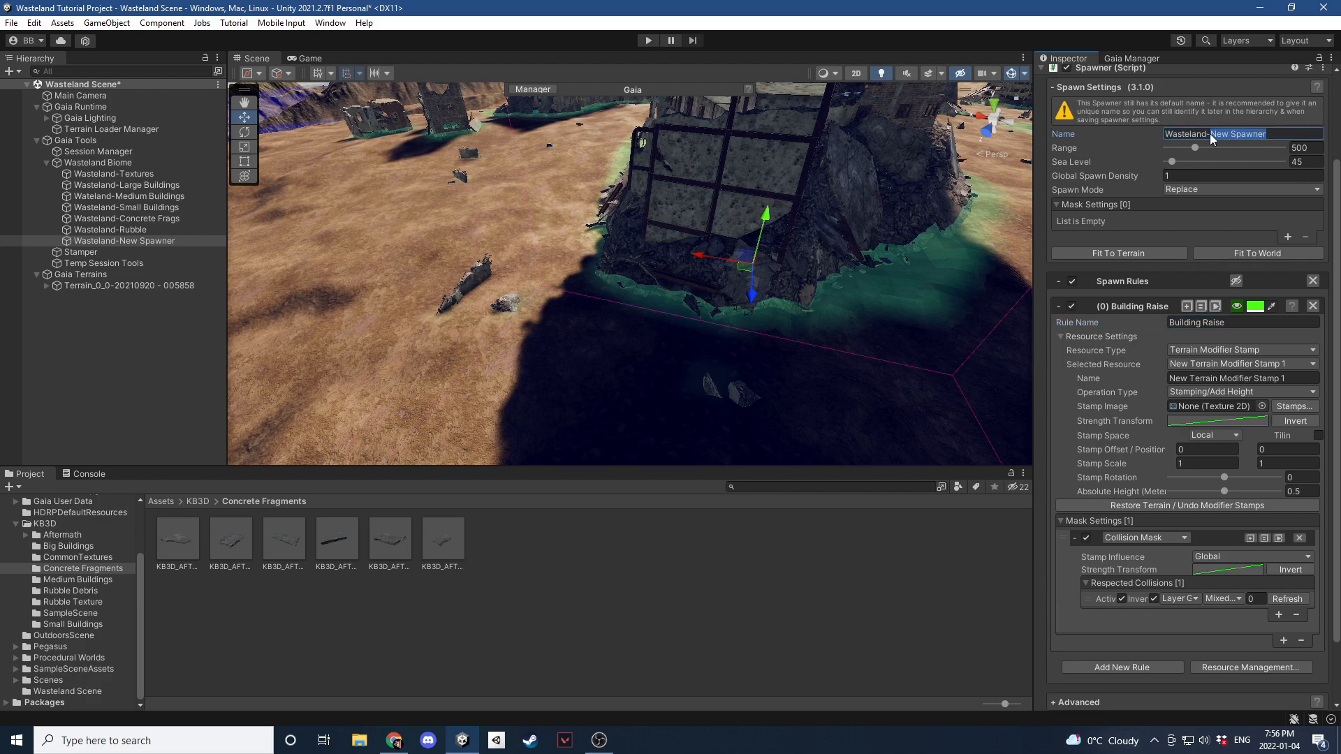
type("B")
type("uilding Ra")
type("Terrain Raise")
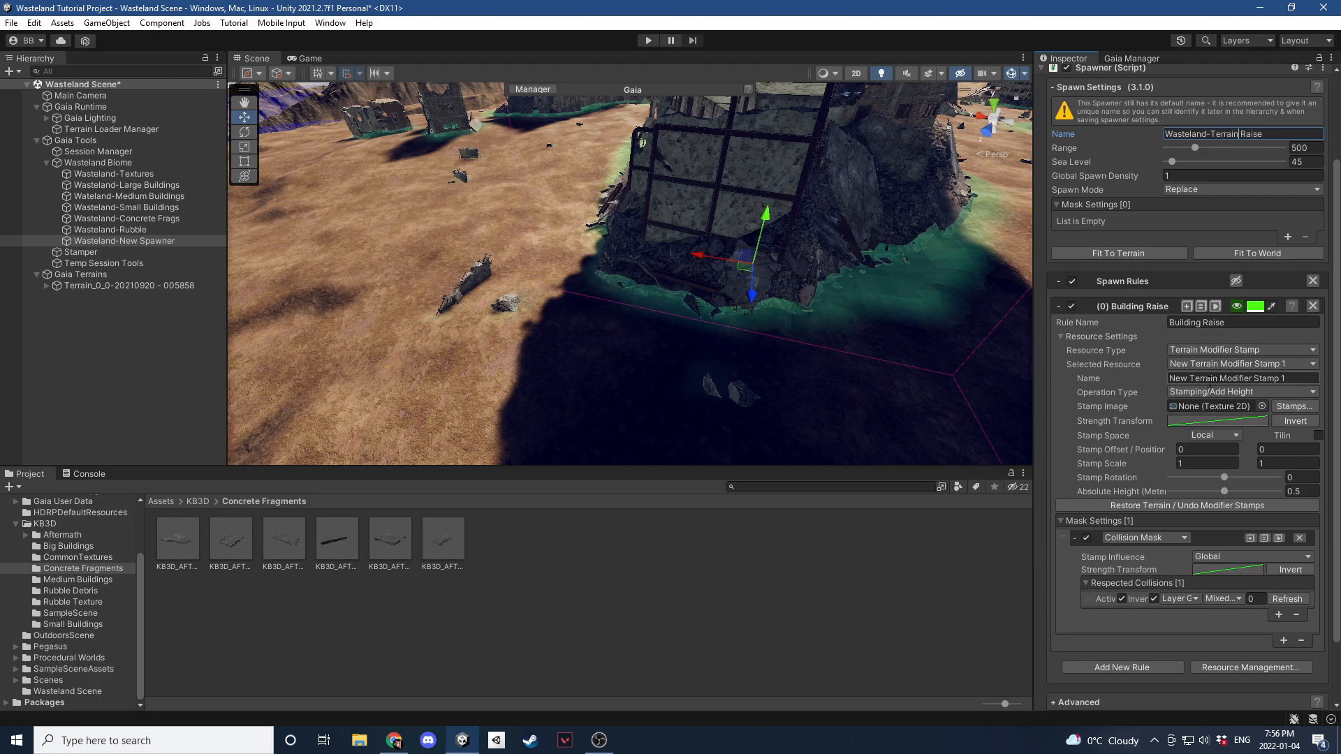
Rename both the stamp rule and its resource to Terrain Raise.
double_click(1211, 323)
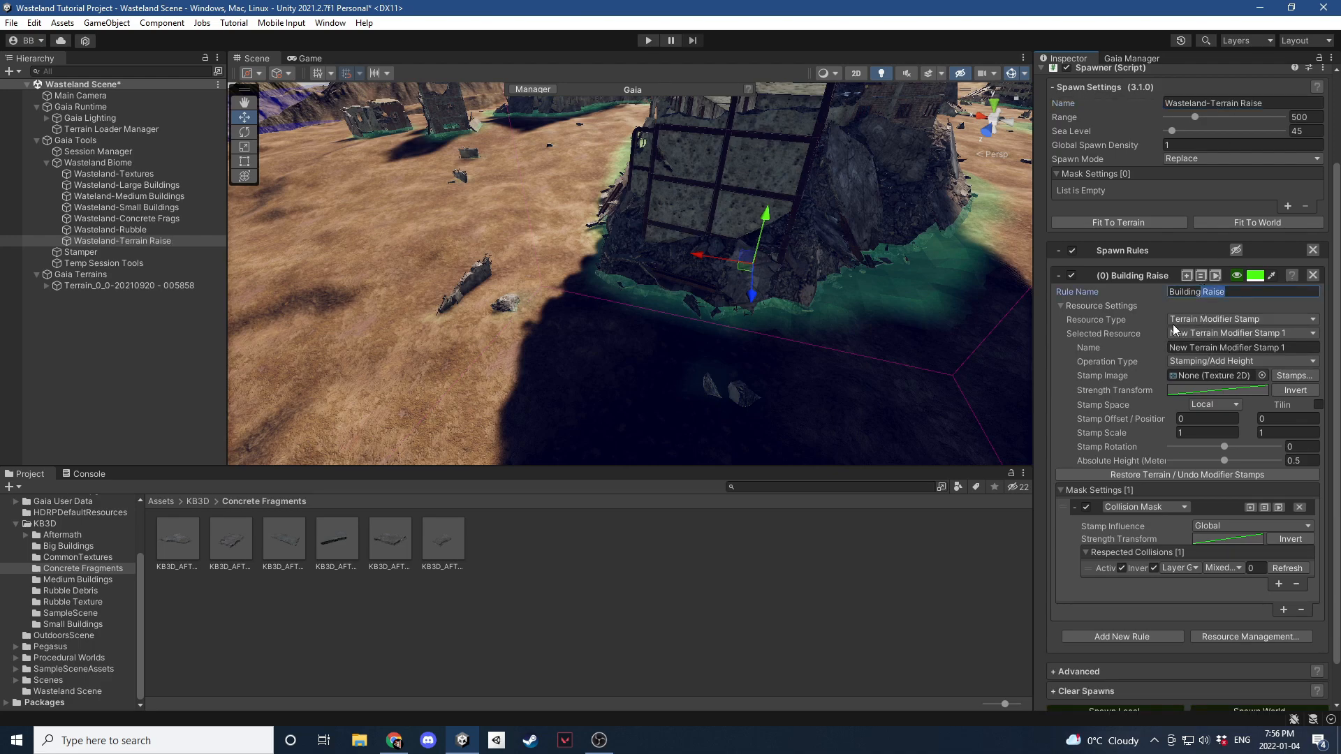
type("Terrain")
key("Tab")
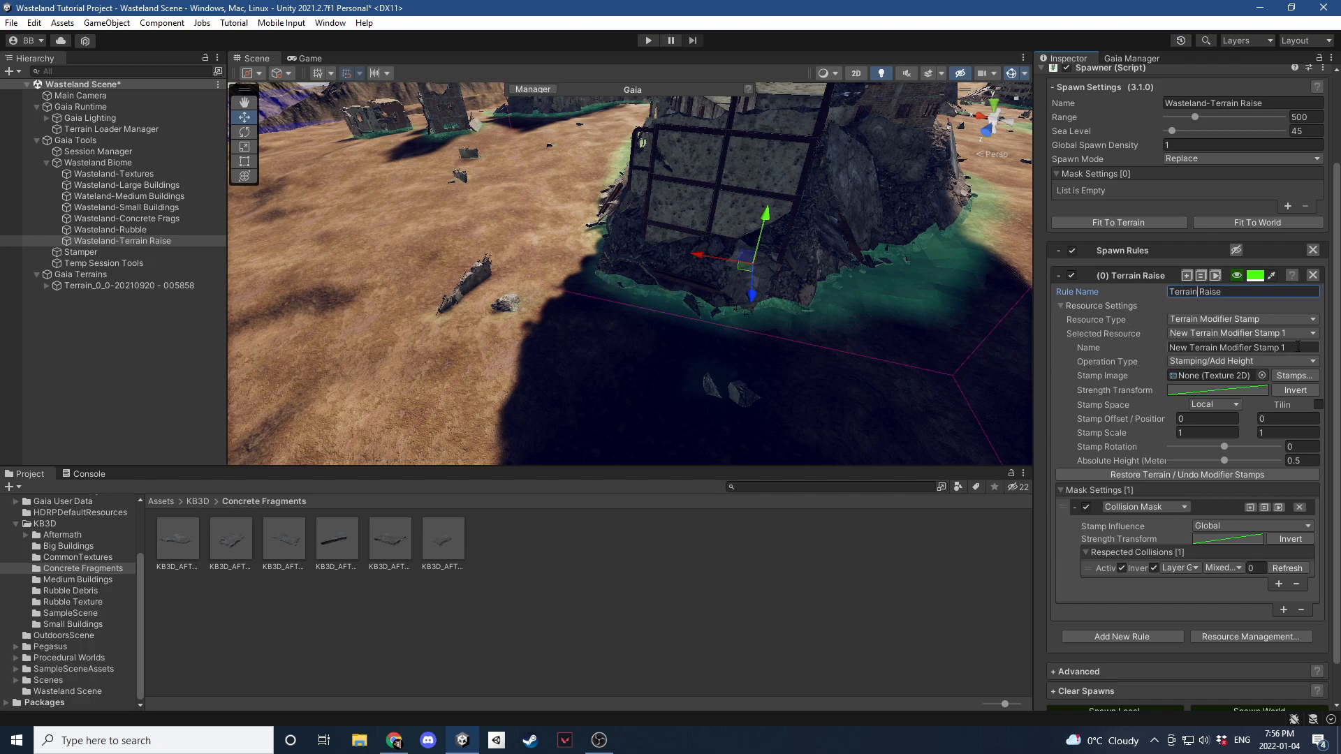
type("Terrain Raise")
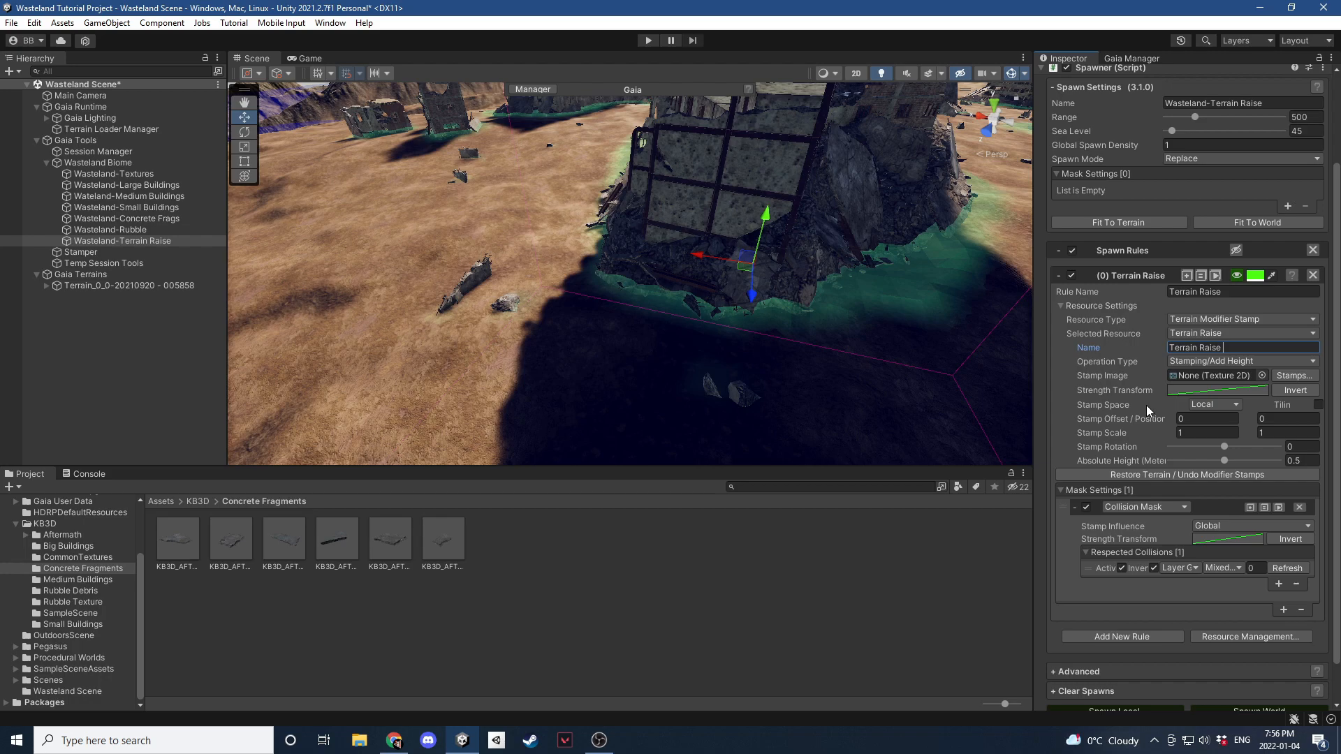
Spawn Wasteland-Terrain Raise locally, allowing the heightmap restore, and collapse the Terrain Raise rule.
scroll(1154, 409, "down", 3)
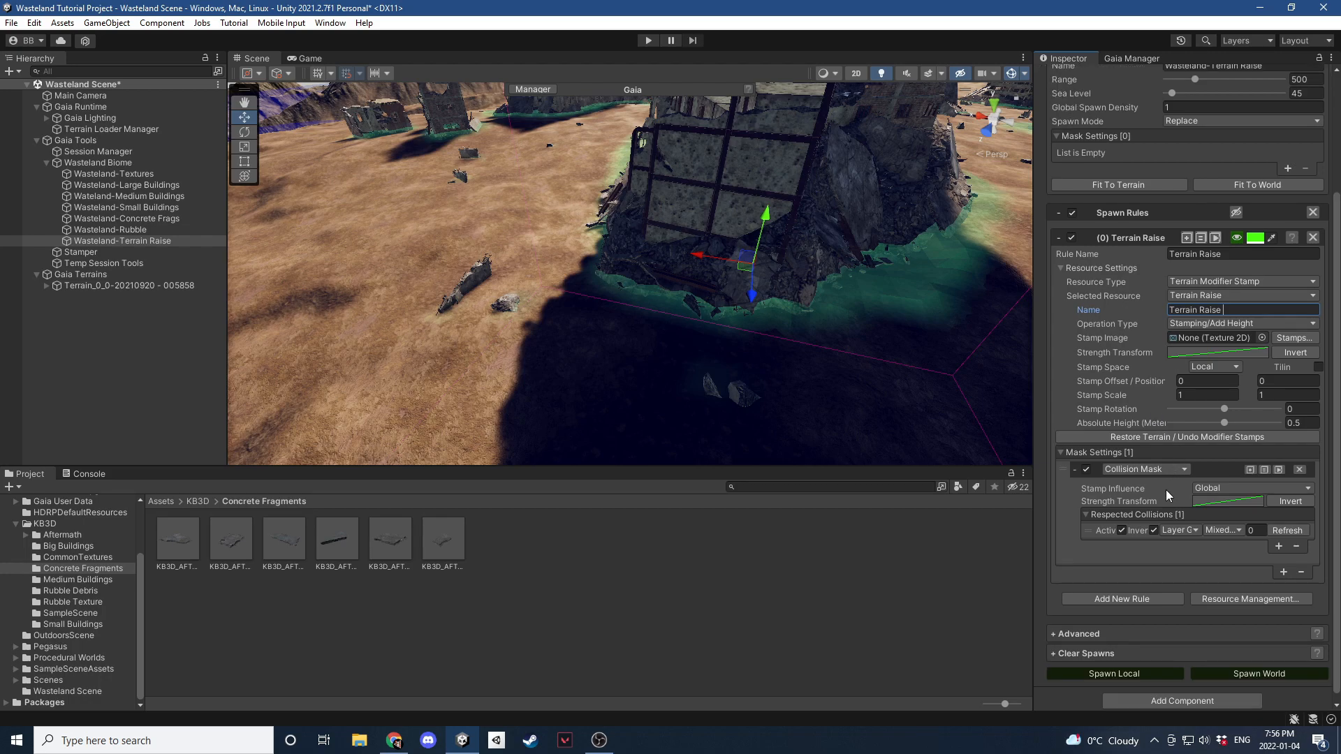
left_click(1145, 666)
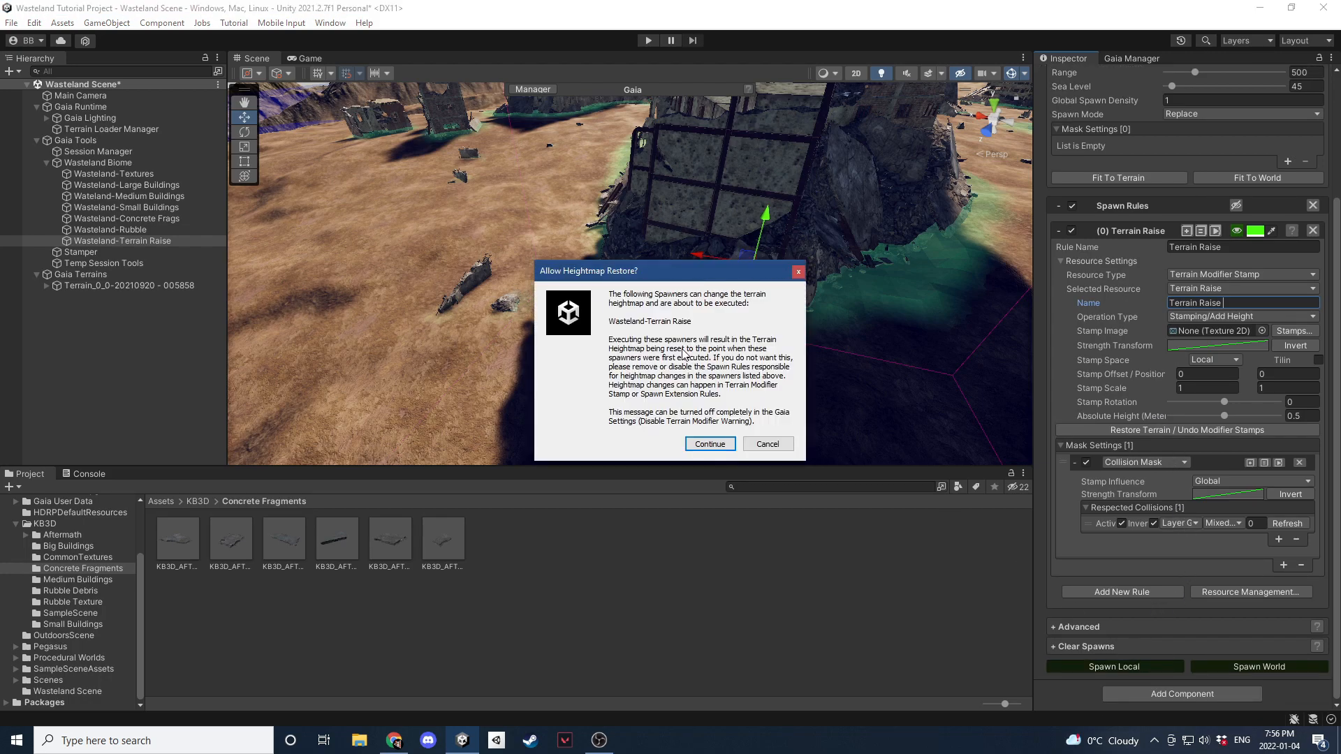
left_click(703, 446)
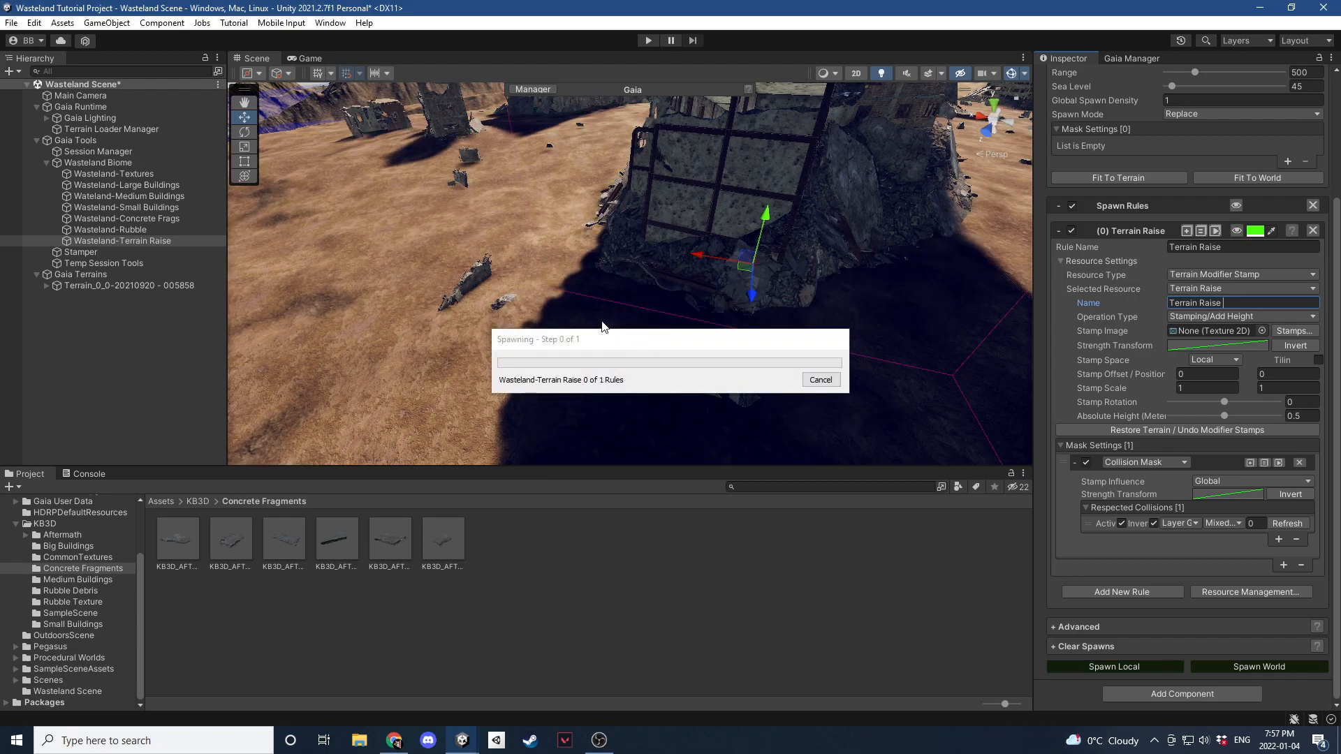
right_click_drag(575, 299, 804, 321)
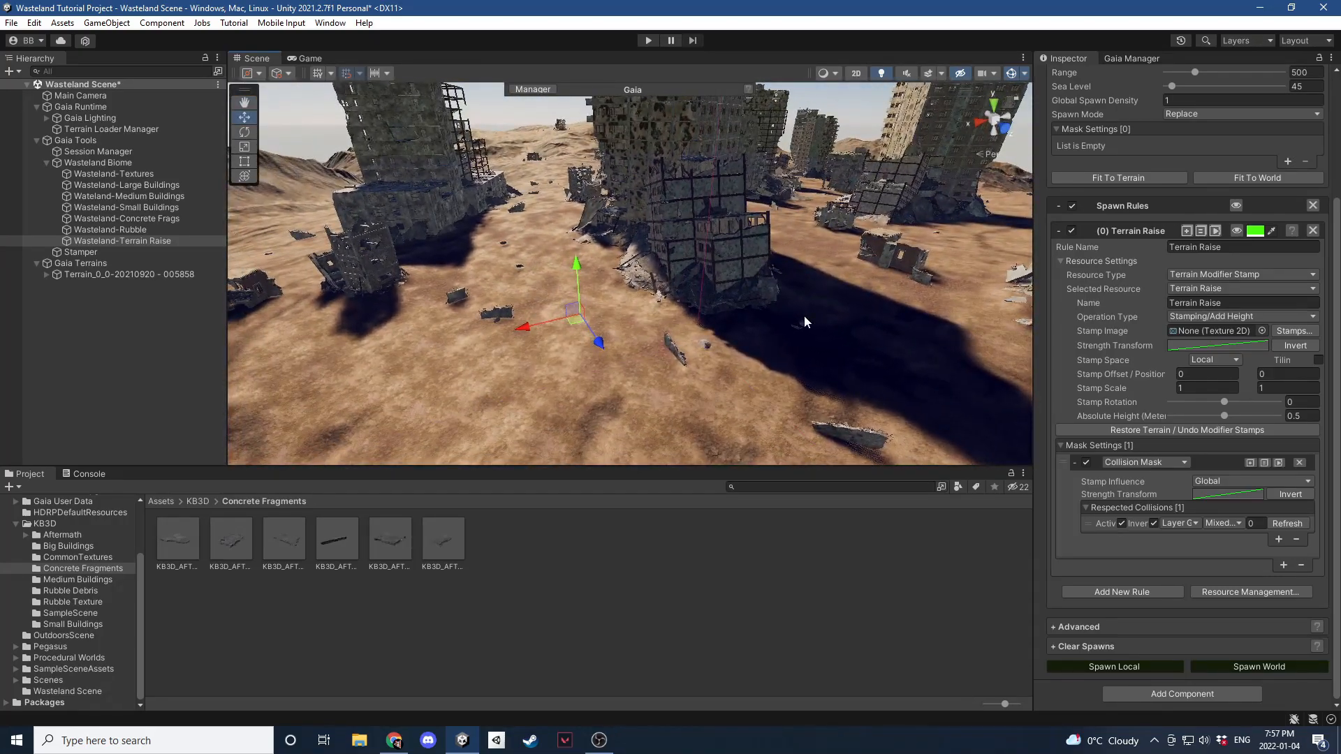
left_click(1057, 229)
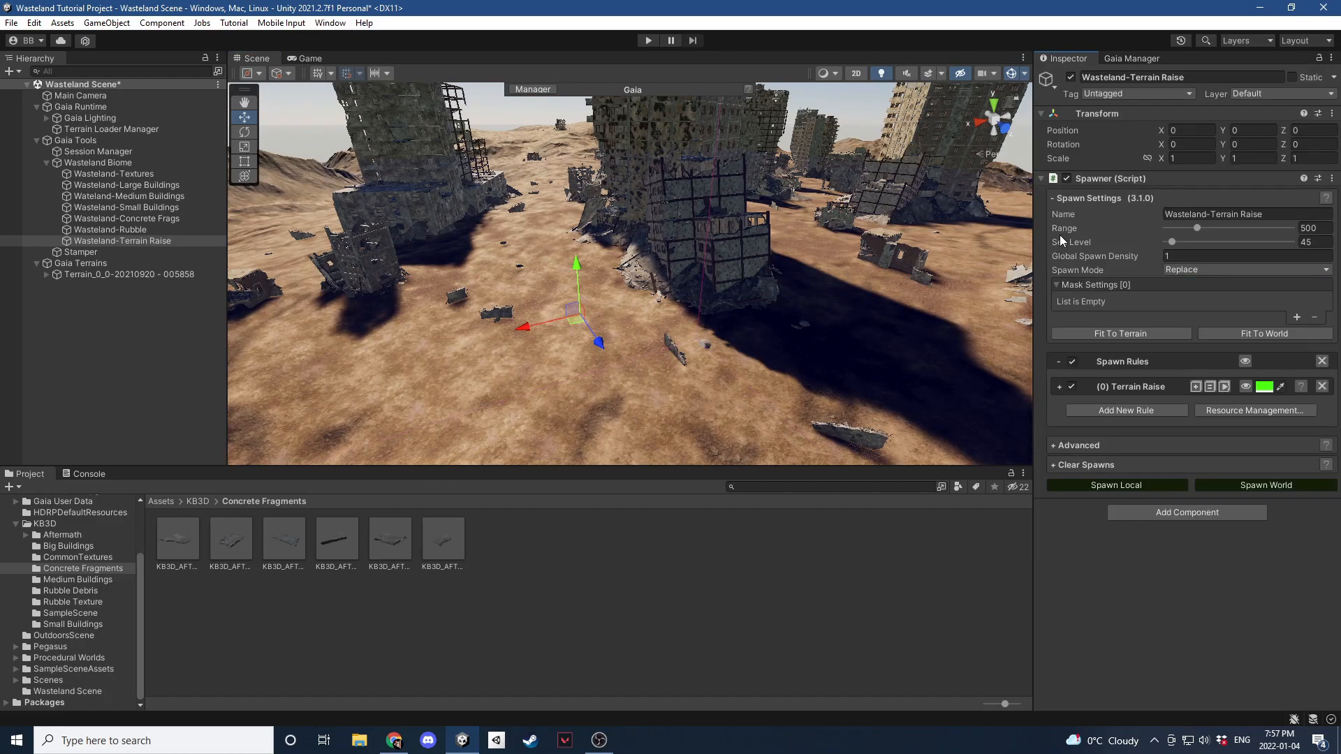
Create a new spawner in the Wasteland Biome and enter Wasteland-Building Texture Blend as its name.
left_click(125, 163)
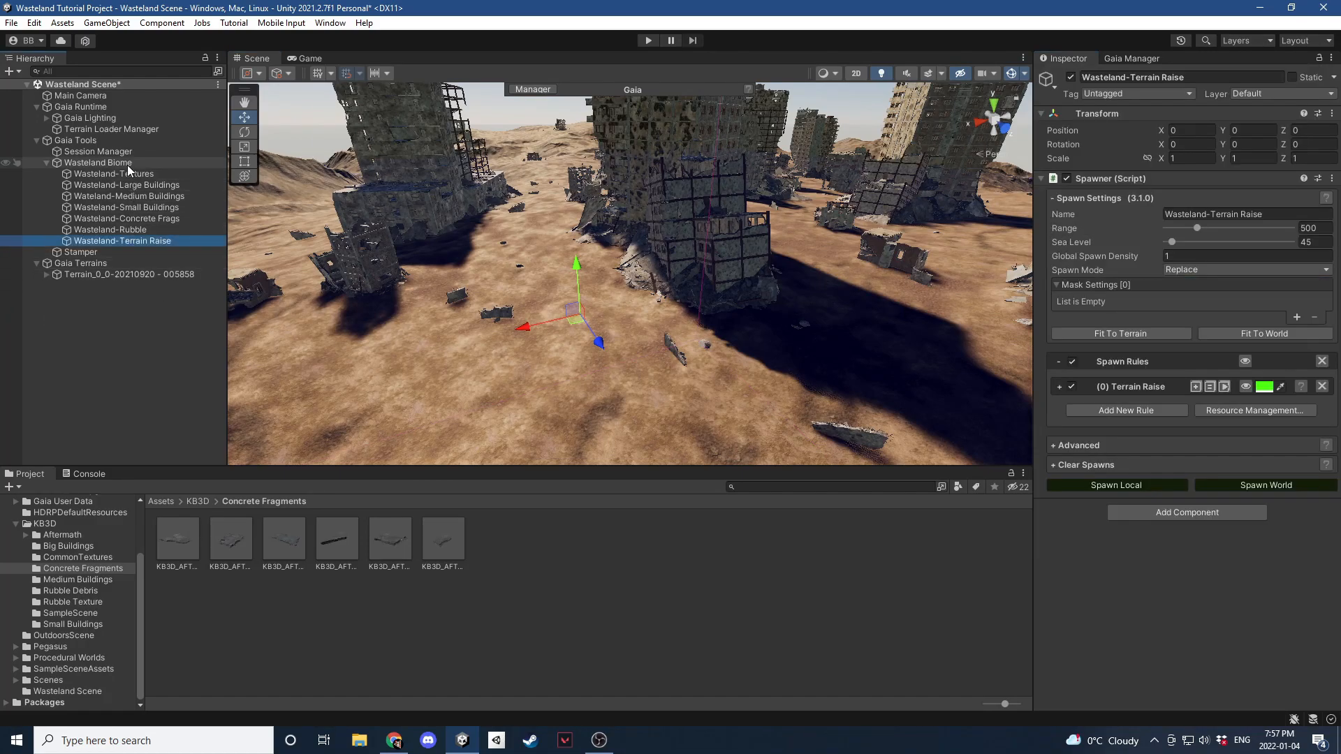
left_click(1119, 519)
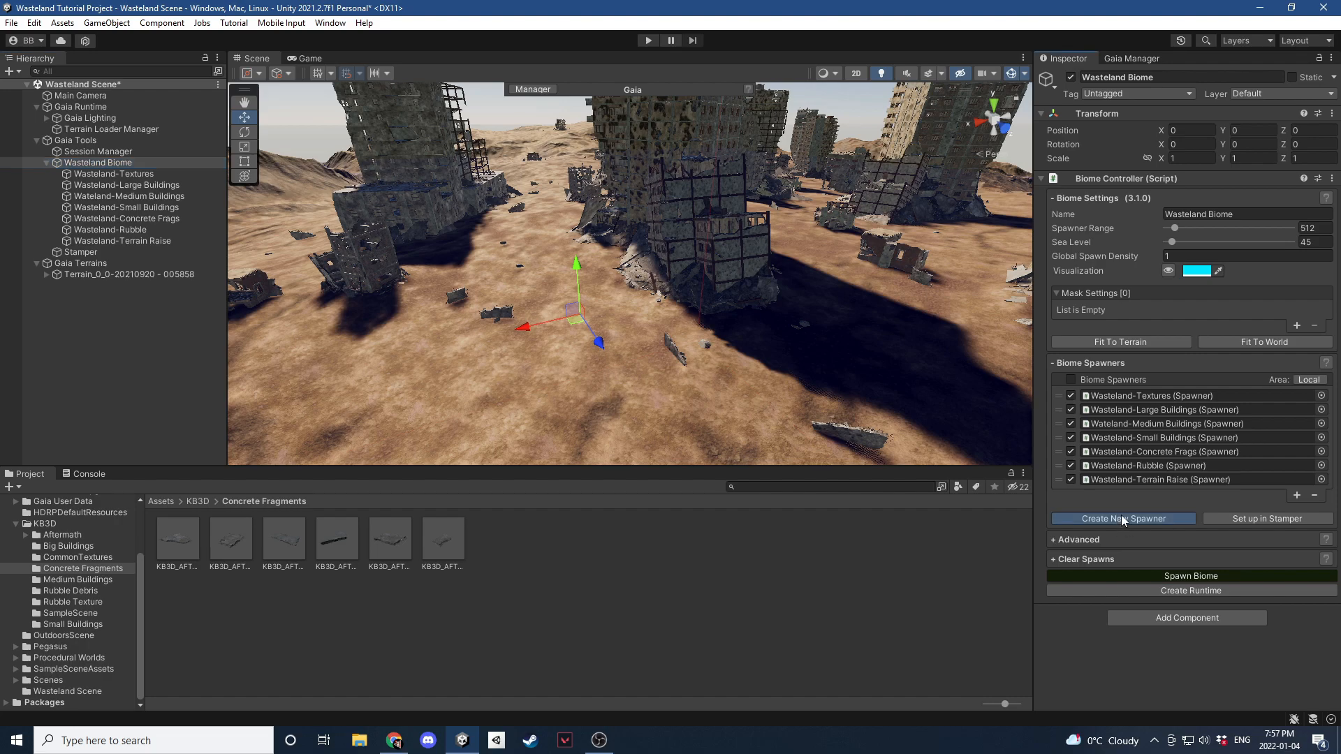
left_click(1268, 245)
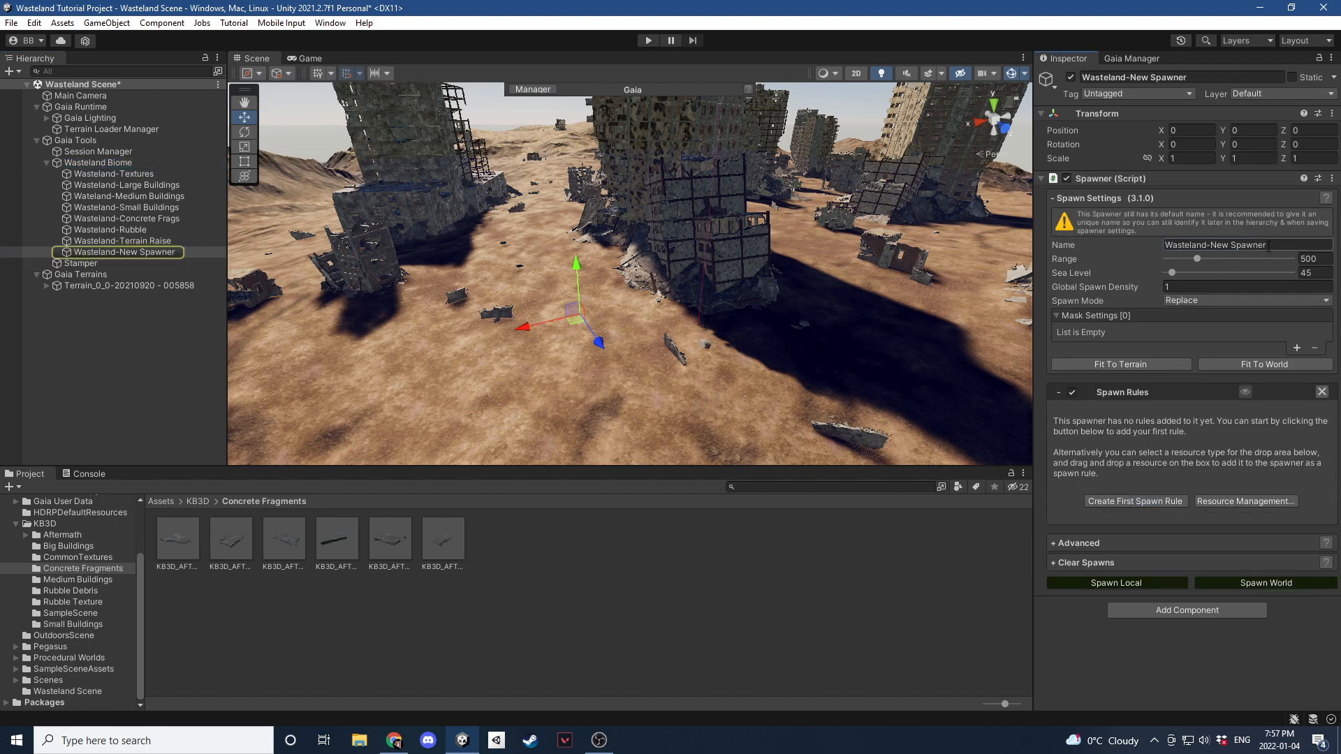
type("Bu")
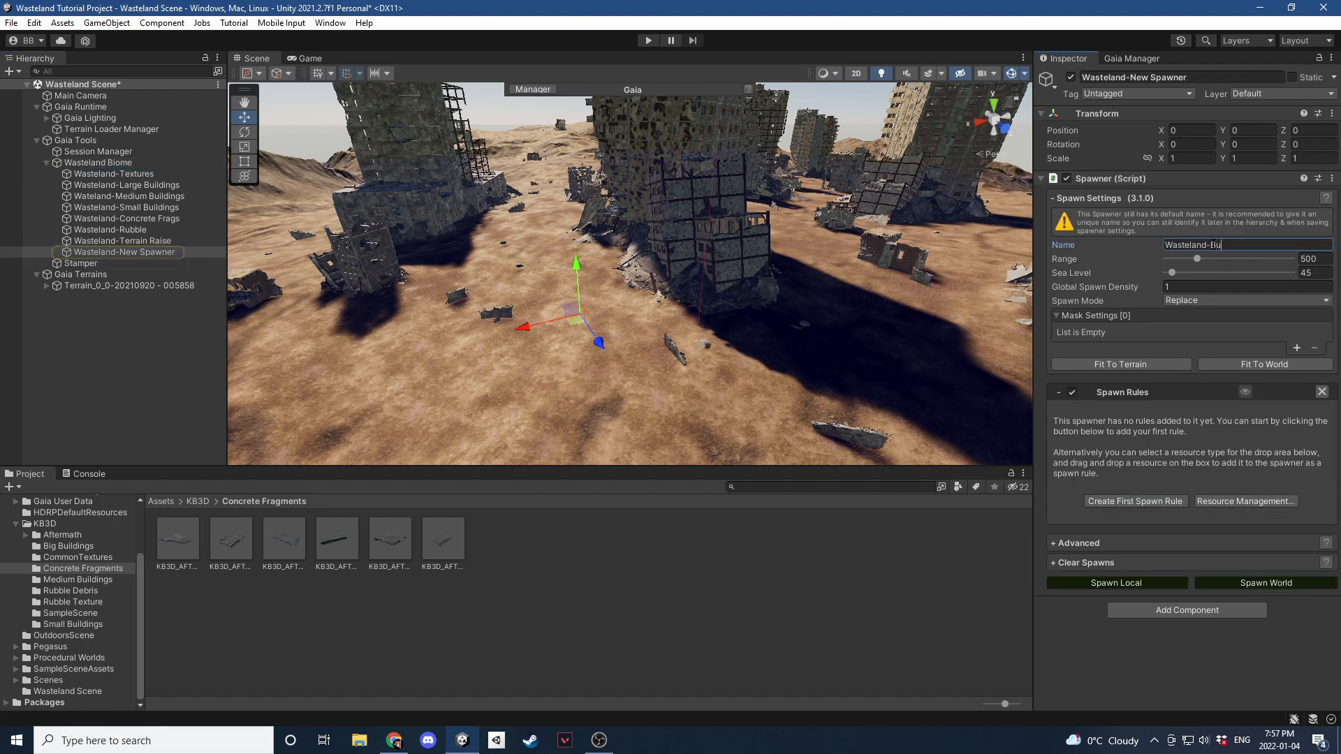
type("ulding ")
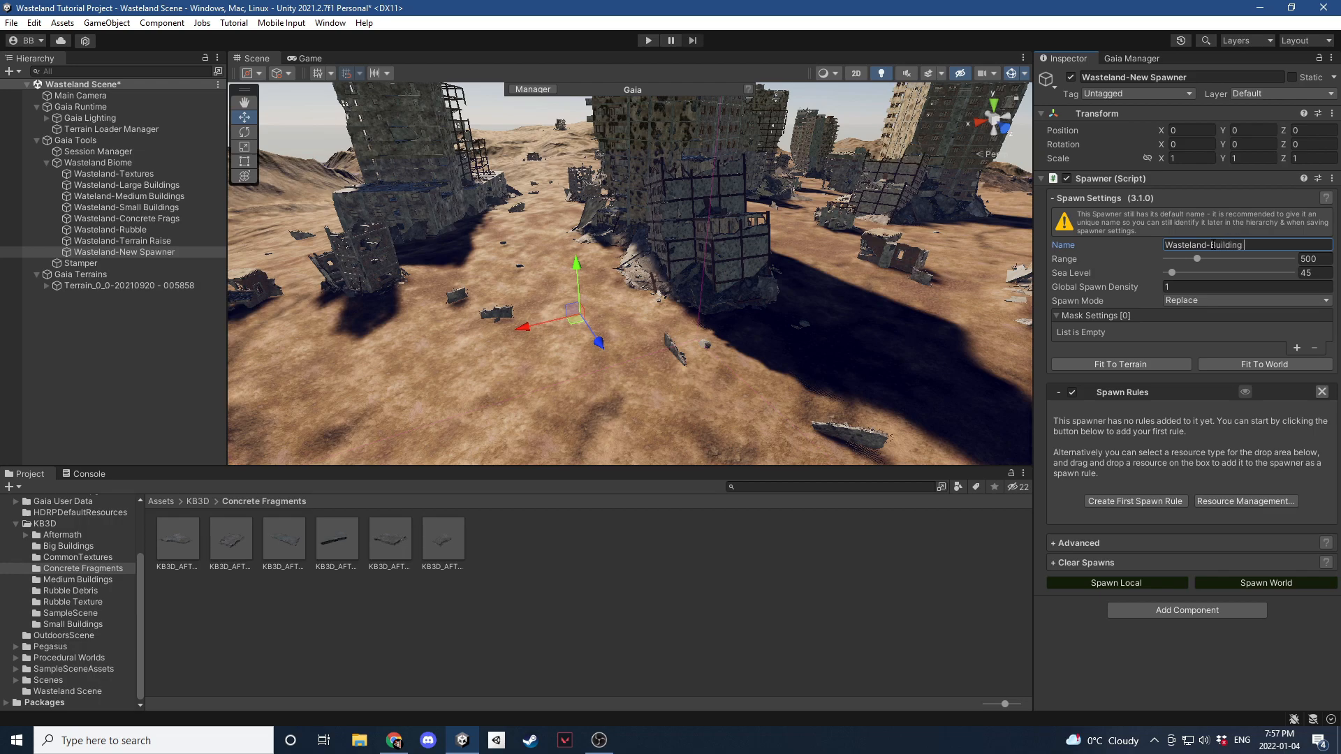
type("Texture Blend")
Fit the new spawner to the terrain and add a Collision Mask to its spawner-level mask settings.
left_click(1128, 363)
left_click(1295, 347)
left_click(1156, 334)
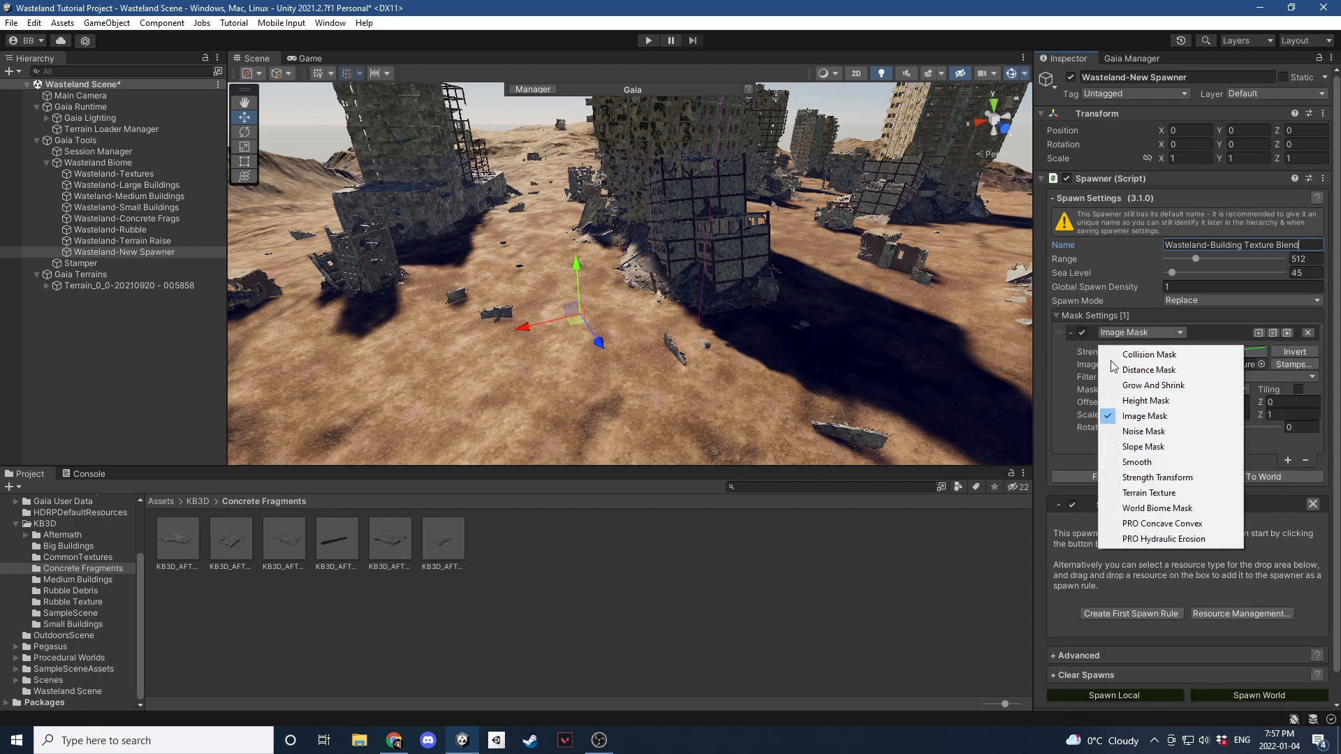
left_click(1158, 354)
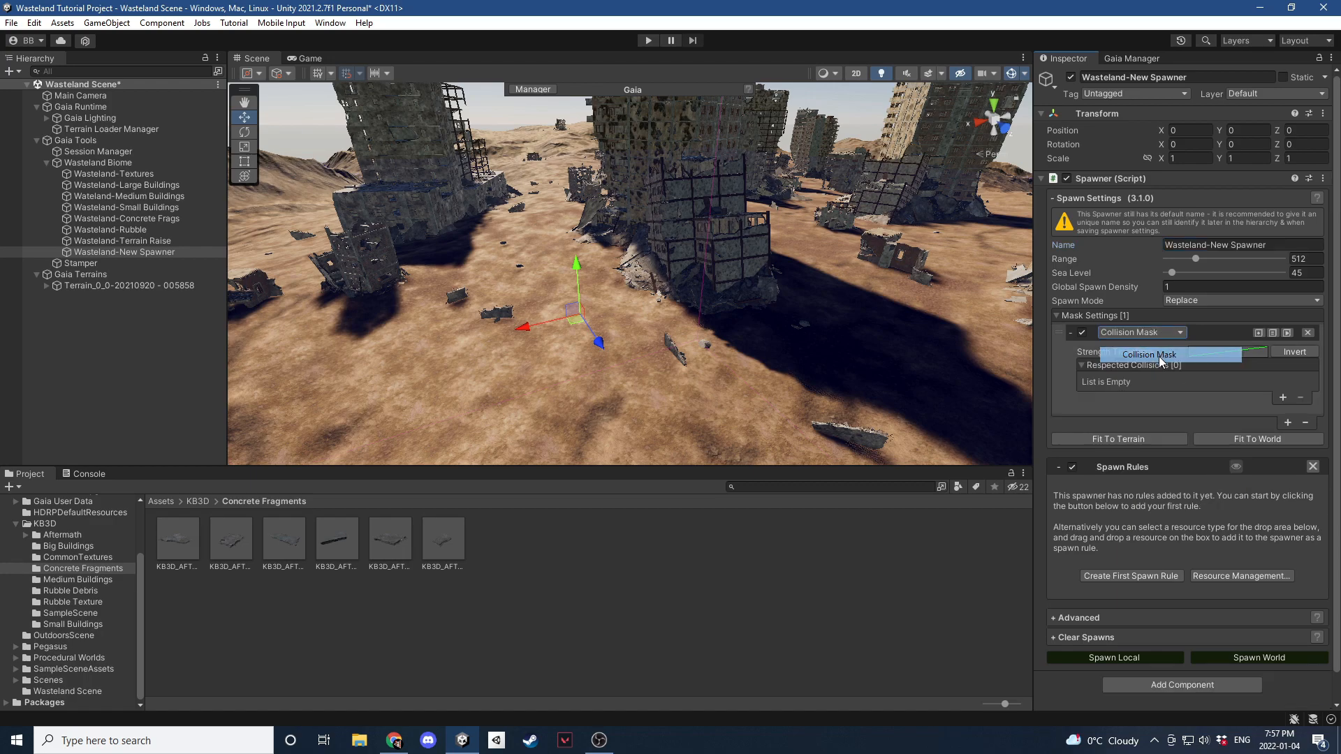
Add a layer-based respected collision to the Collision Mask and choose the PW_Object_Medium layer.
left_click(1291, 397)
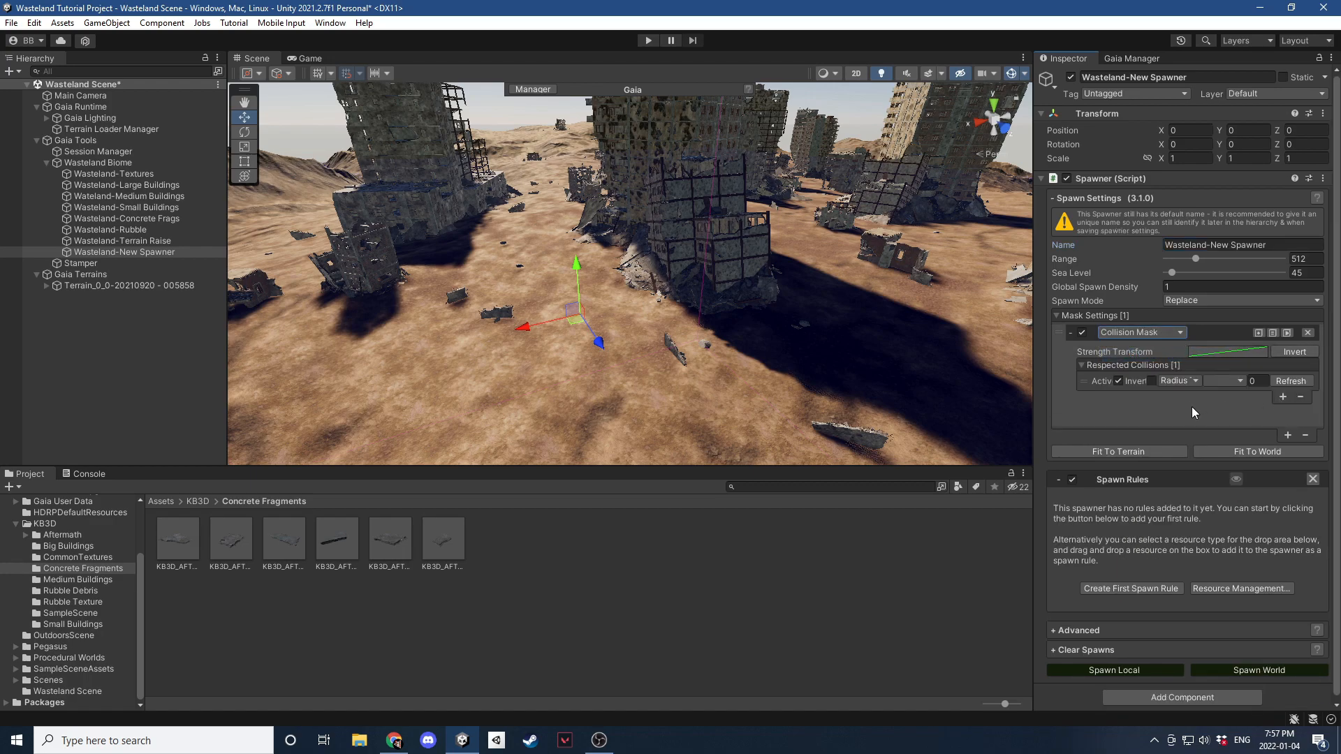
left_click(1194, 381)
left_click(1207, 392)
left_click(1229, 382)
left_click(1250, 551)
left_click(1219, 381)
left_click(1257, 550)
left_click(1212, 382)
left_click(1257, 551)
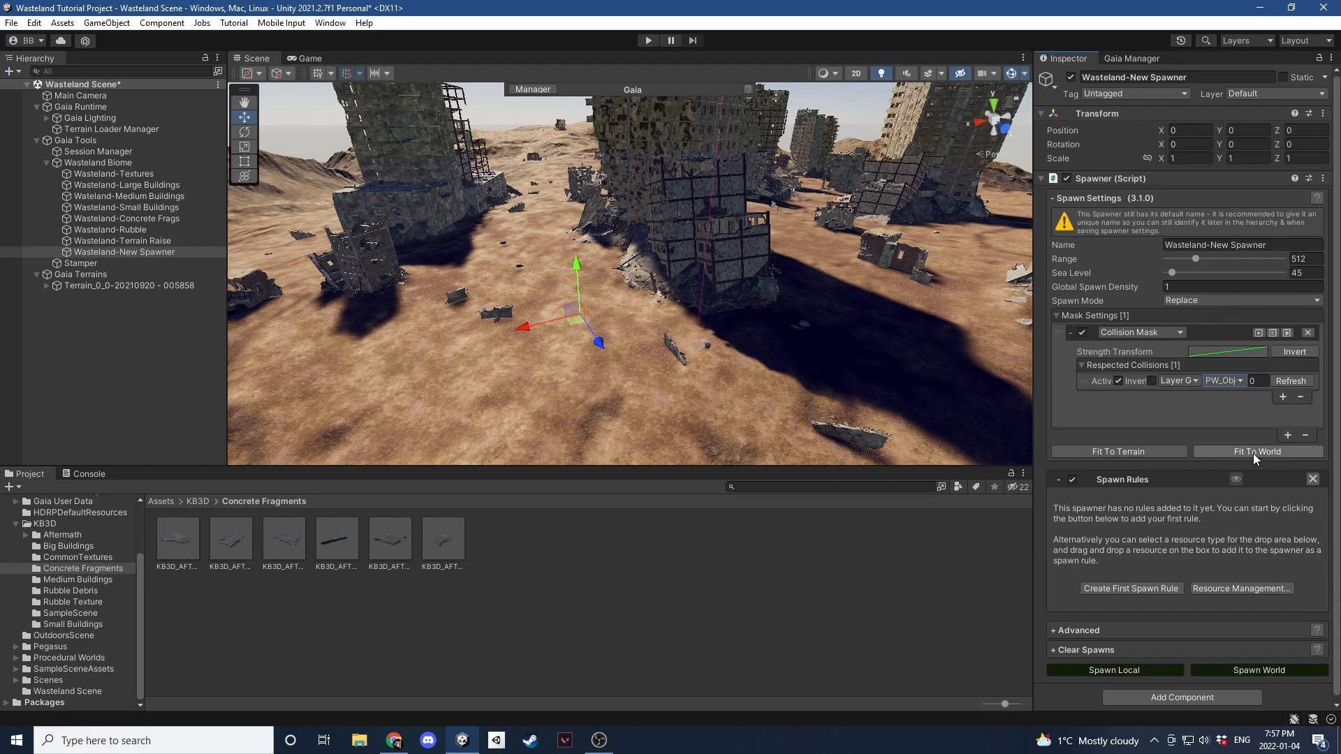
Create the spawner's first spawn rule and name it Rubble.
left_click(1138, 586)
scroll(1121, 523, "down", 3)
left_click(1191, 410)
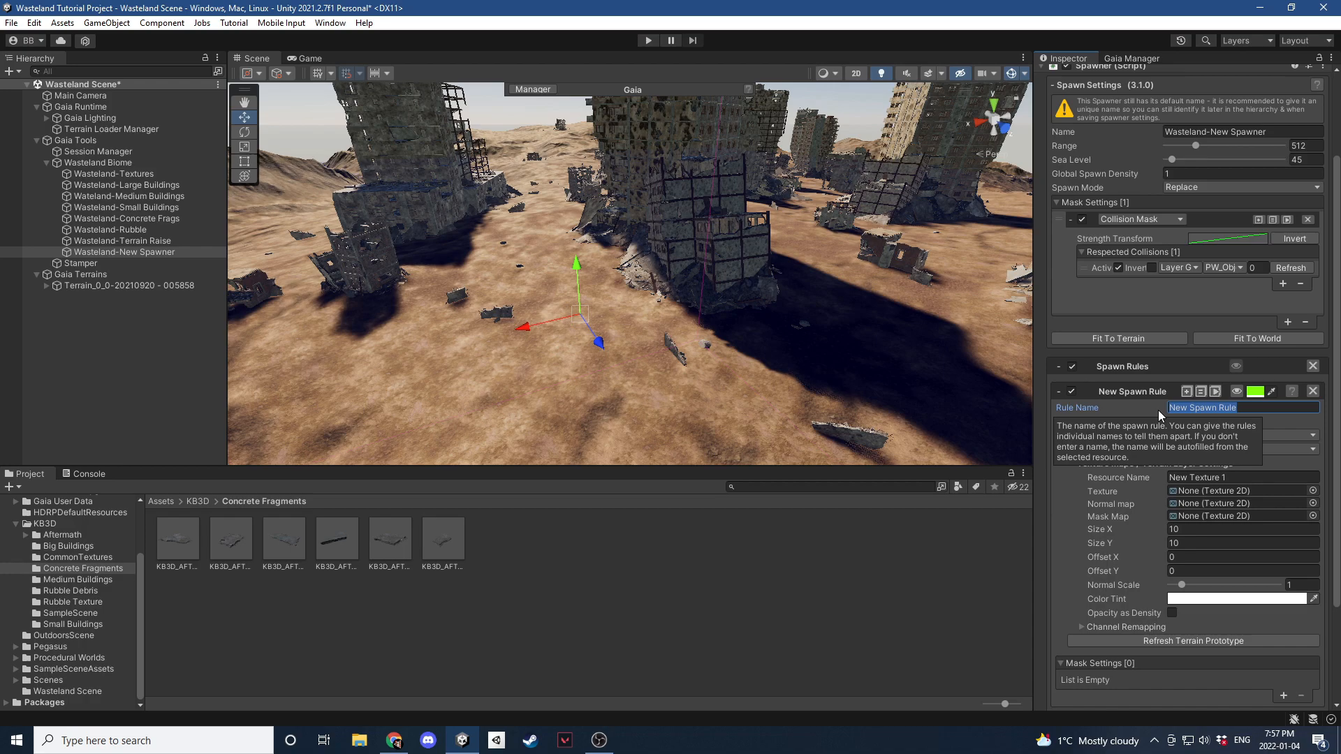
type("Rubble")
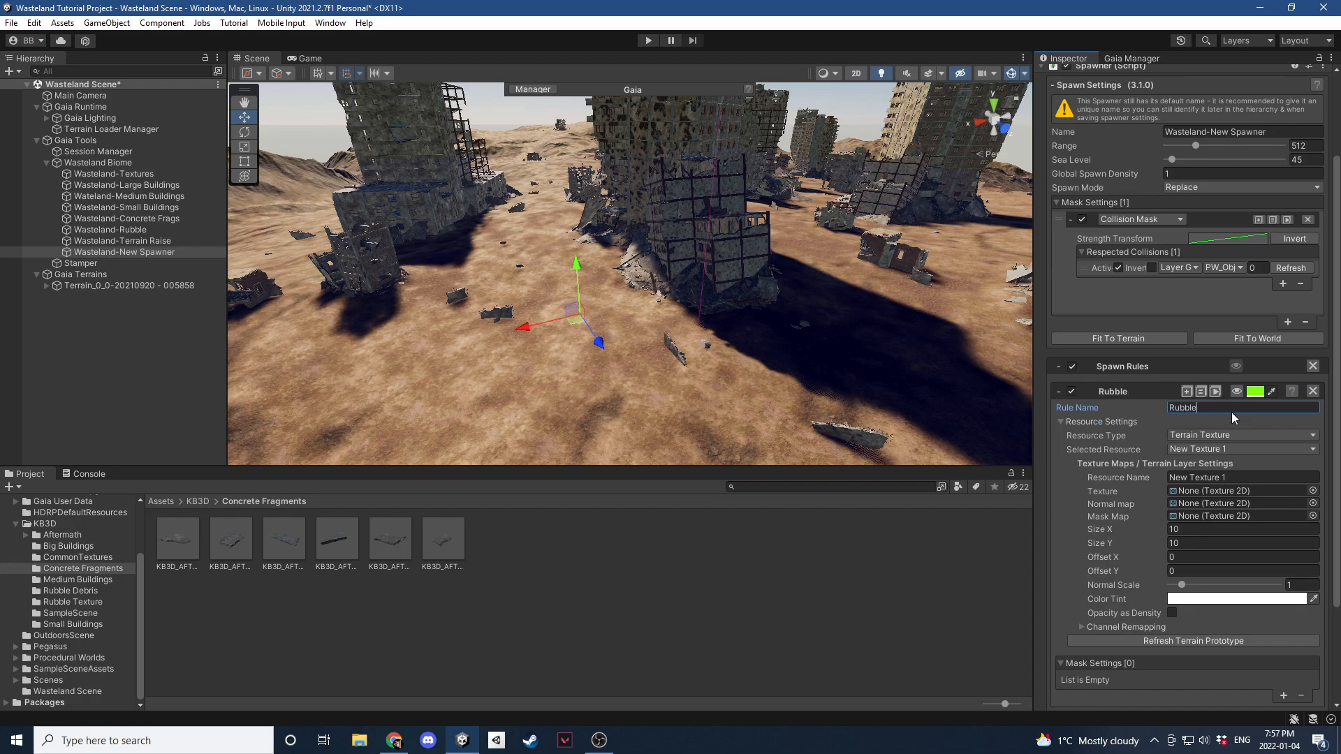
Visualize the Rubble rule on the terrain and invert the respected collision.
left_click(1236, 391)
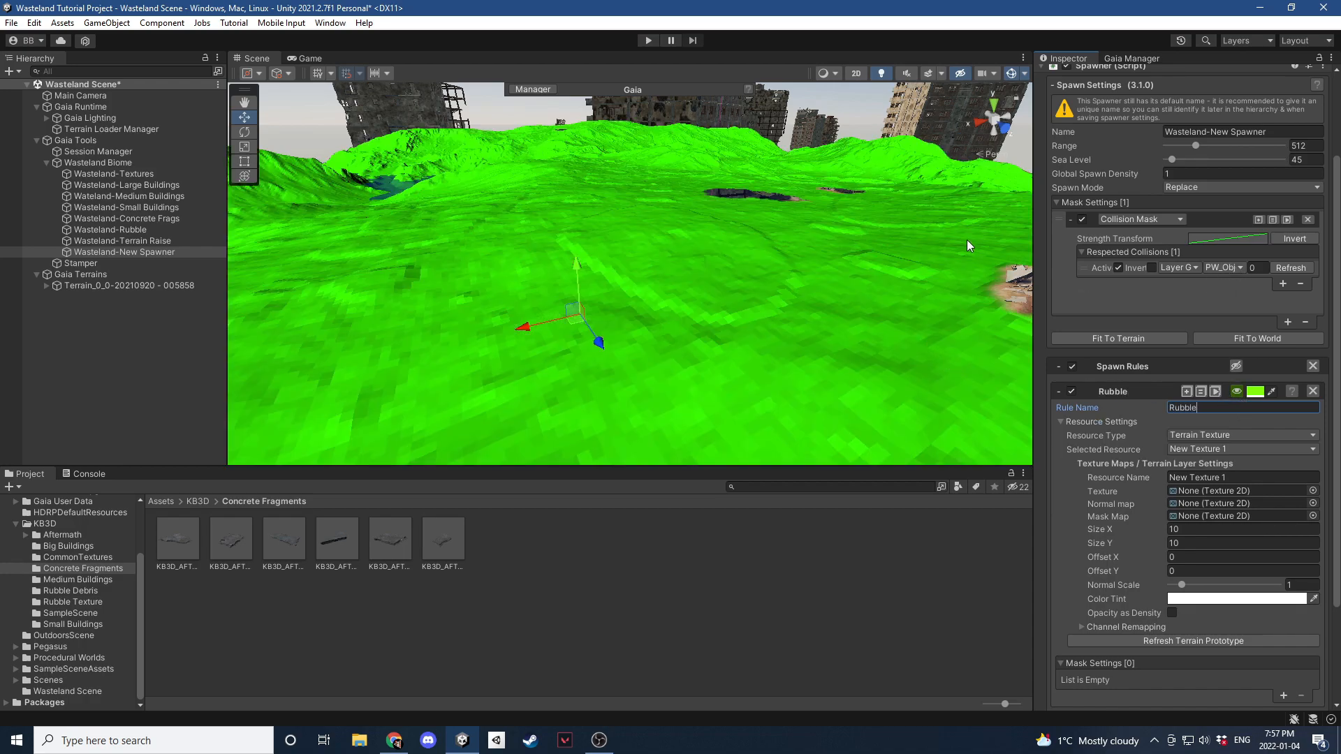
left_click(1152, 265)
right_click_drag(769, 272, 999, 299)
Add the PW_Object_Large and PW_Object_Small layers to the respected collision and inspect the masked areas around the buildings.
left_click(1226, 267)
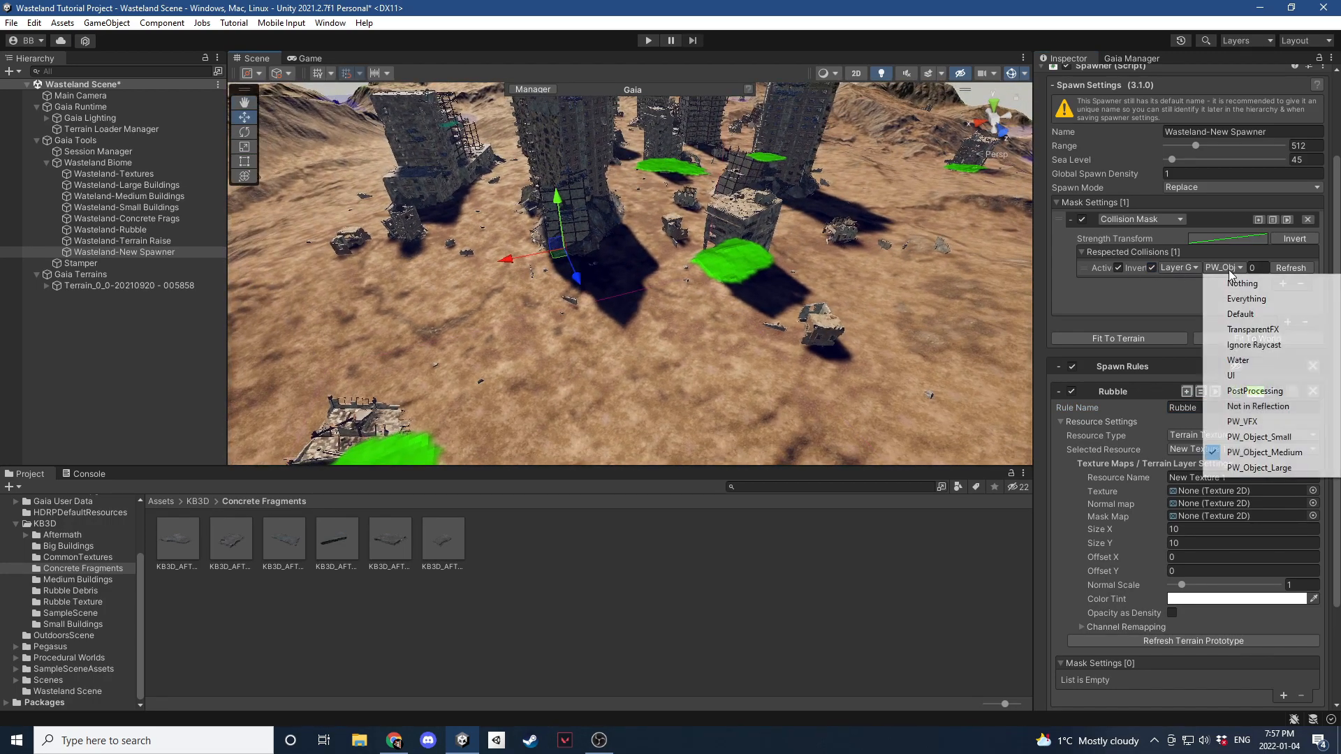
left_click(1250, 467)
left_click(1222, 268)
left_click(1242, 437)
right_click_drag(775, 328, 742, 311)
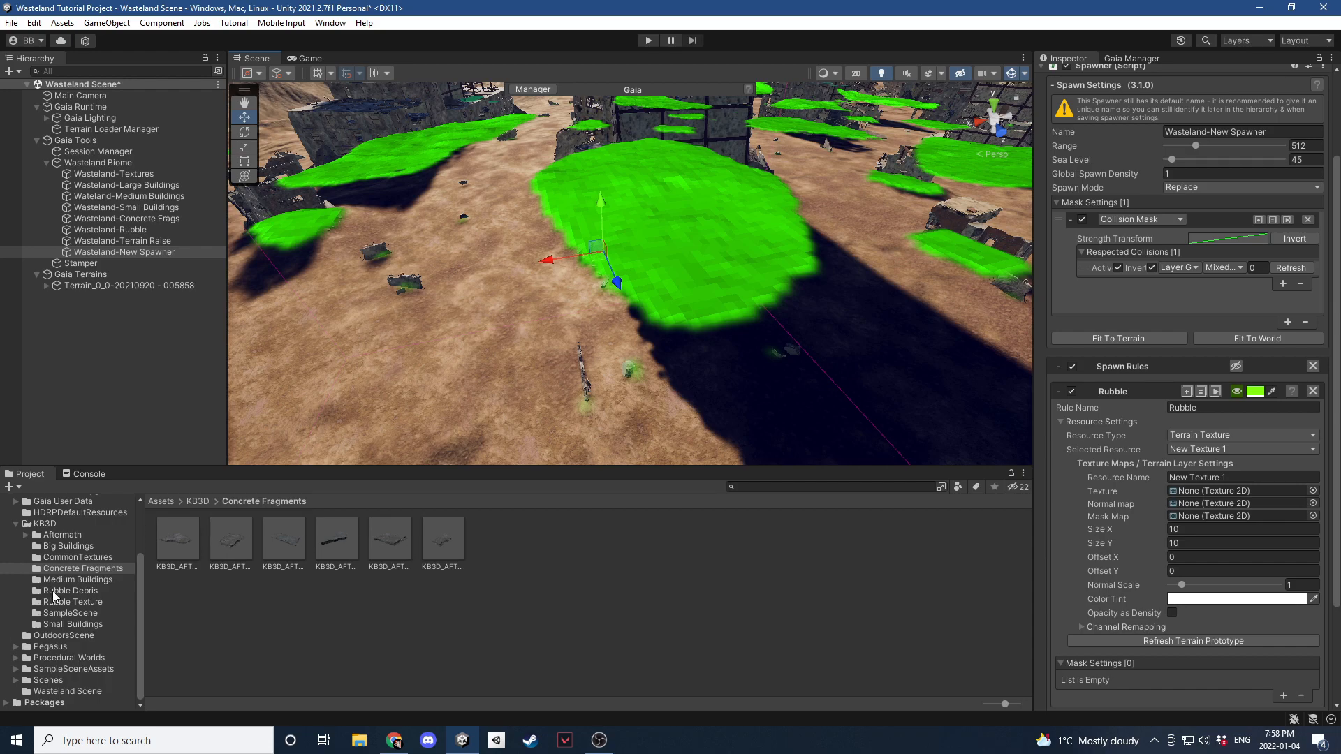
Assign KB3D_AFT_RubbleA_basecolor, KB3D_AFT_RubbleA_normal and KB3D_AFT_RubbleA_height as the Rubble rule's texture, normal map and mask map.
left_click(73, 602)
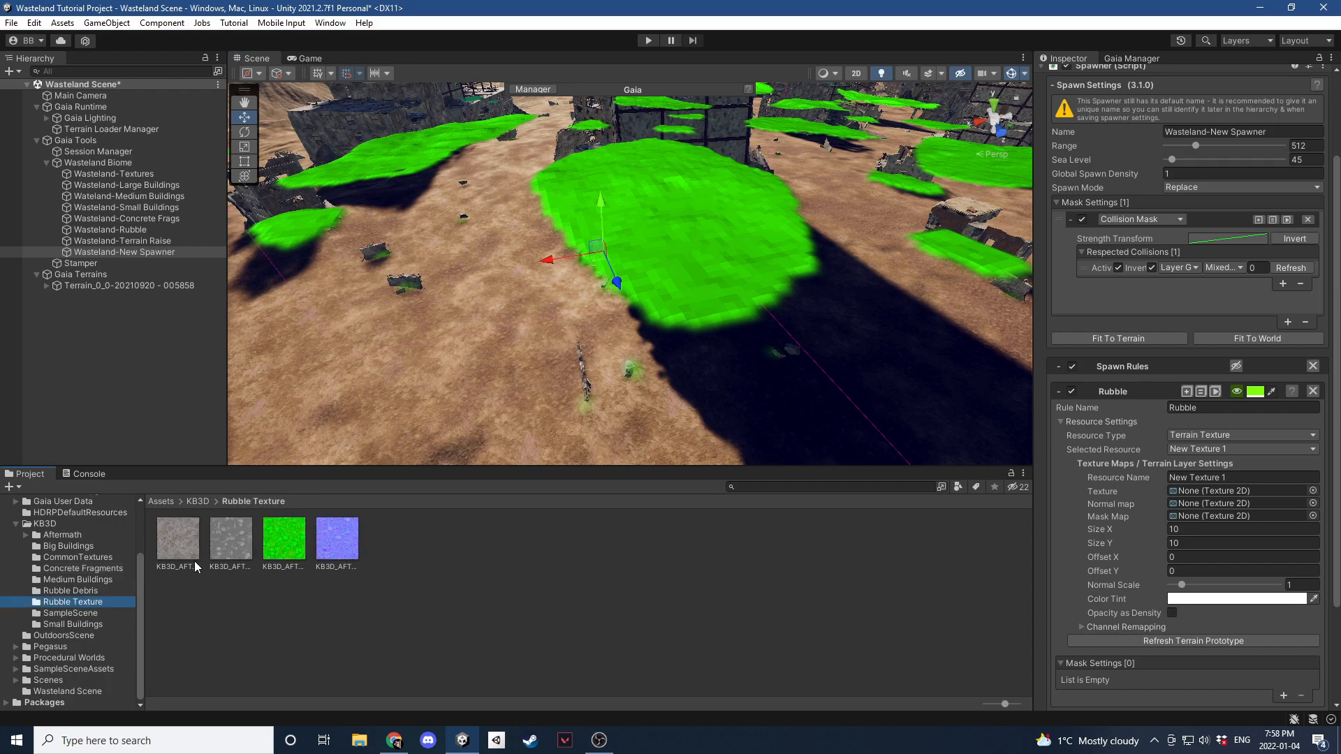
left_click_drag(167, 539, 1230, 491)
left_click_drag(338, 538, 1192, 501)
left_click_drag(245, 559, 1217, 514)
scroll(1096, 469, "down", 4)
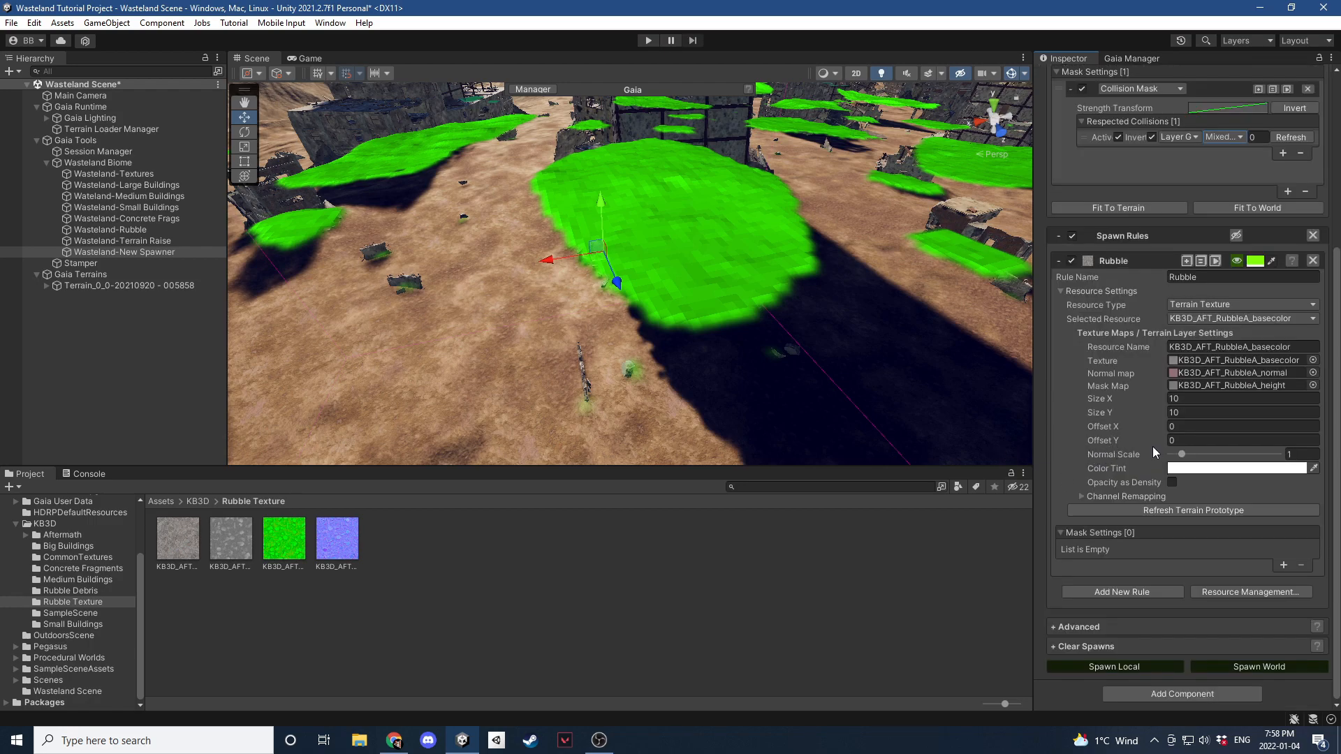
scroll(1152, 448, "up", 4)
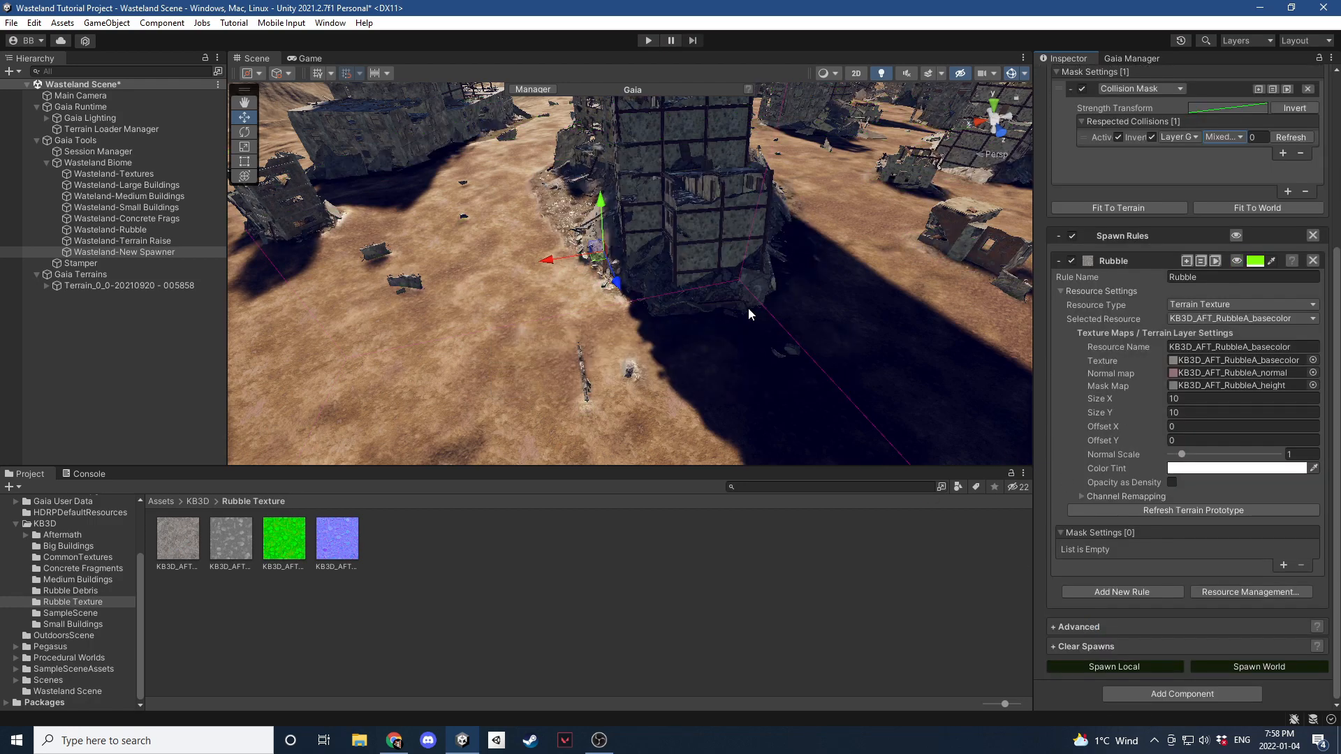
Replace the Rubble rule's mask map with KB3D_AFT_RubbleA_mads and spawn the rubble texture locally.
left_click_drag(748, 308, 783, 316, "alt")
key("w")
right_click_drag(784, 317, 691, 269)
left_click_drag(283, 538, 1191, 386)
left_click(1141, 668)
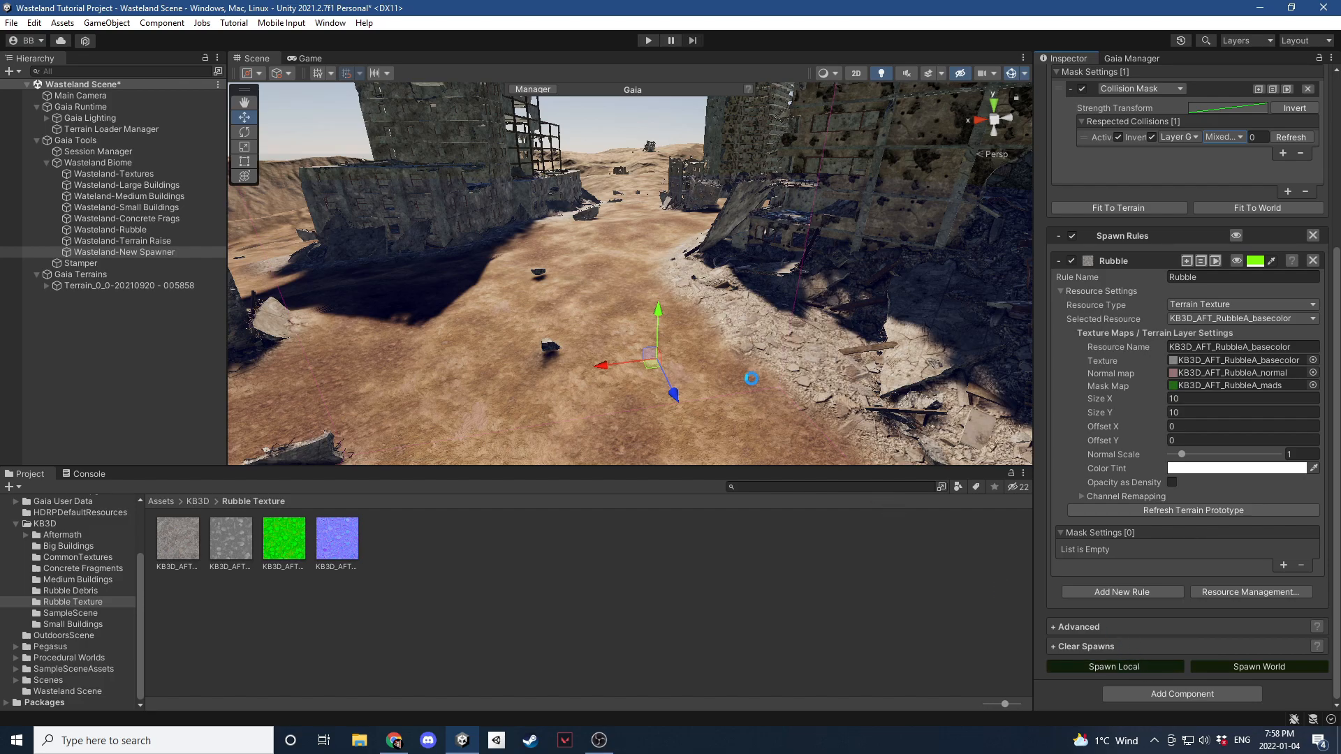
right_click_drag(688, 374, 532, 323)
key("w")
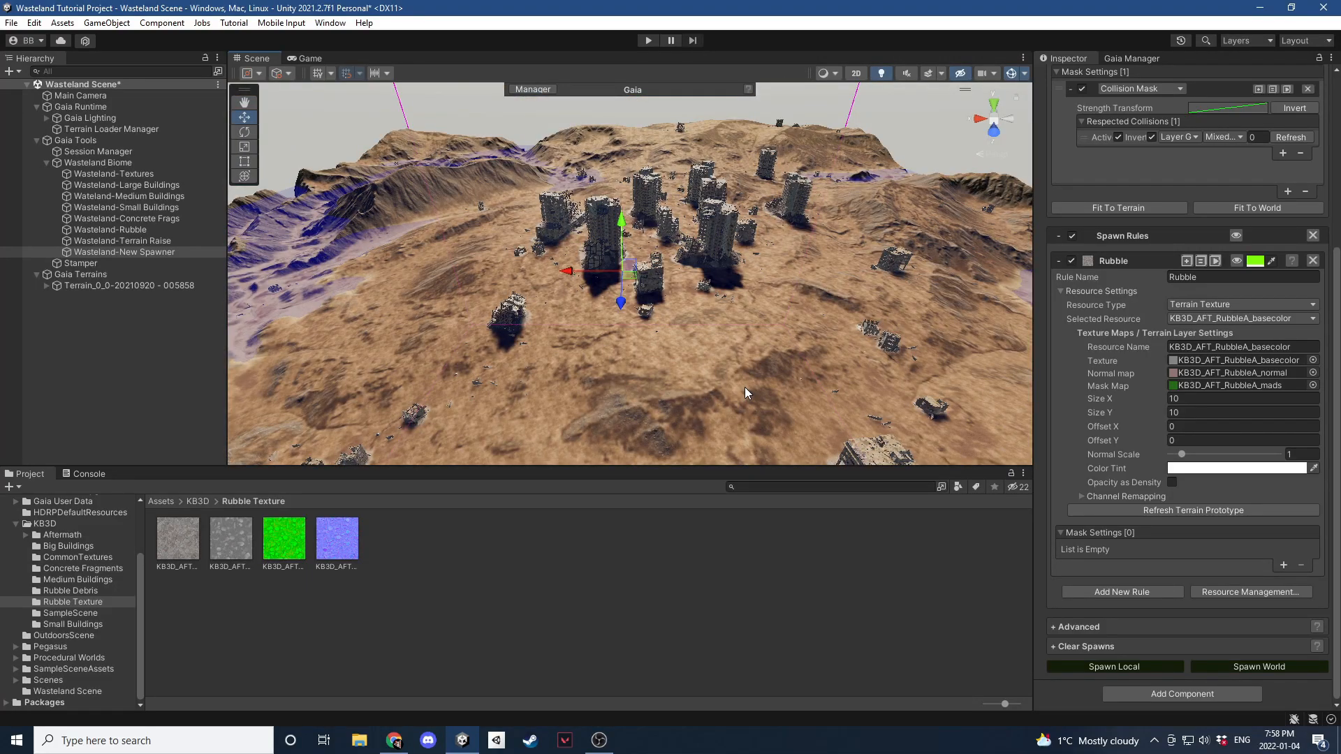